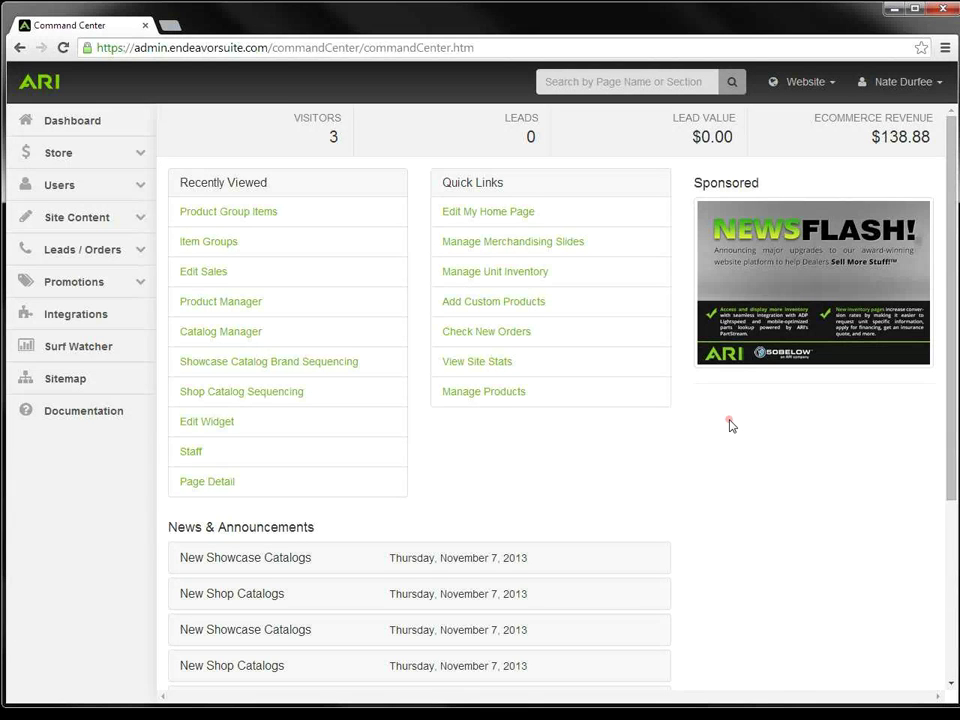
Step: Open the preview of the dealer website, highlight its web address, and return to the Command Center
left_click(830, 91)
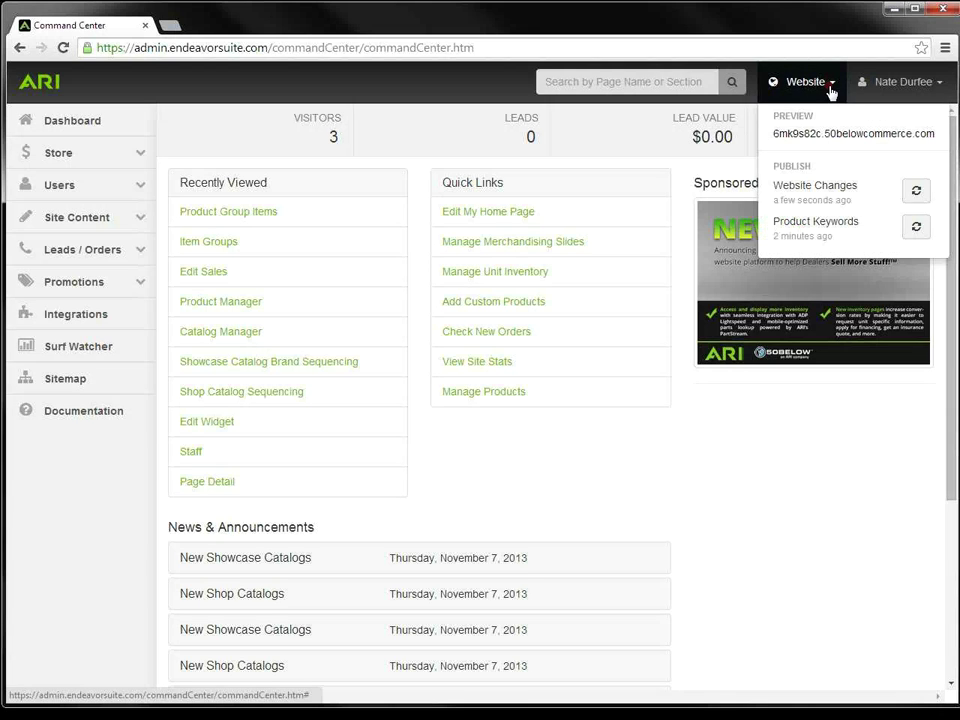
left_click(797, 140)
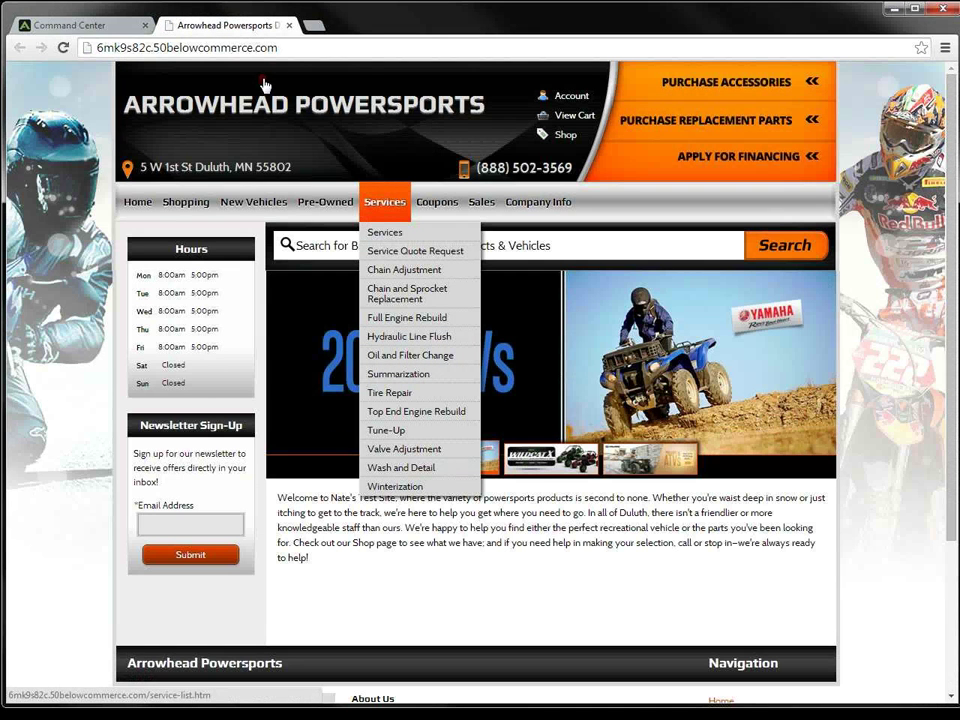
left_click(291, 48)
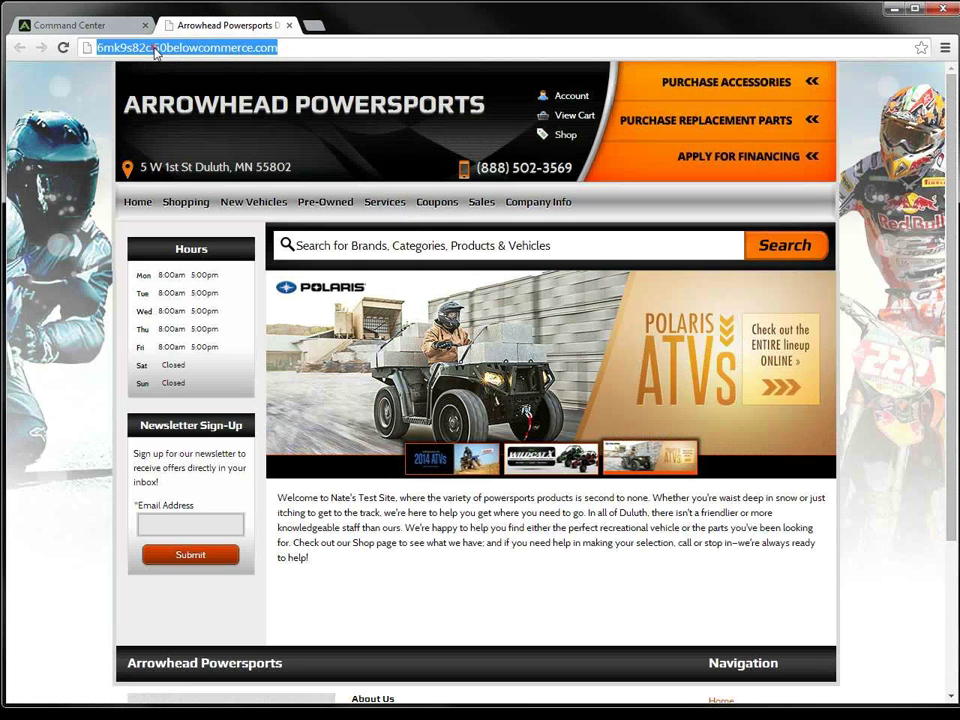
left_click(82, 25)
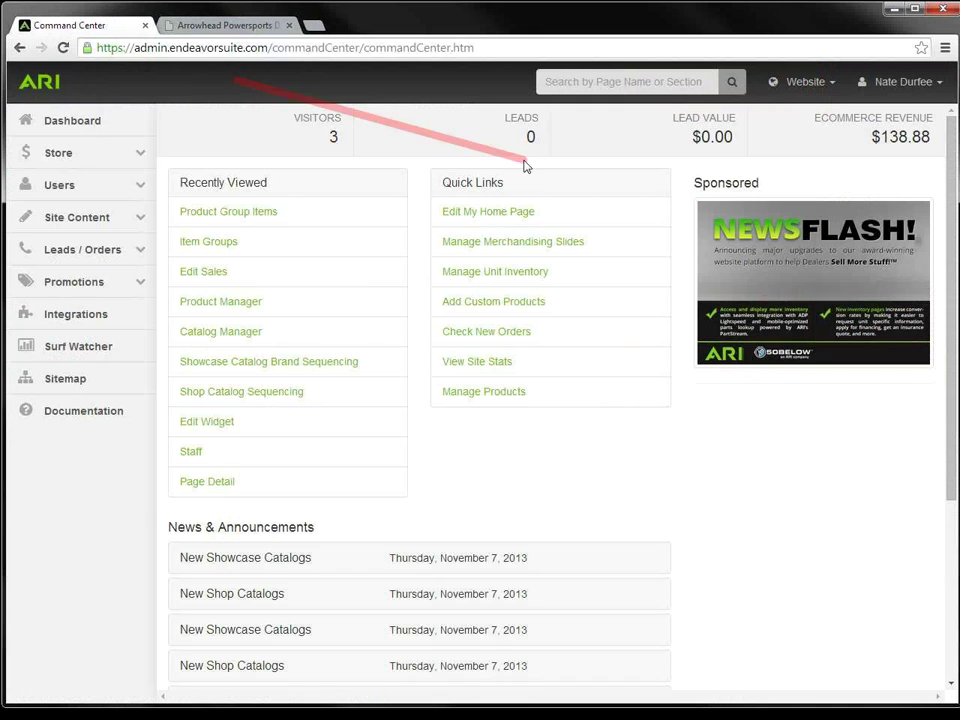
Step: Publish the pending Website Changes to the dealer site
left_click(830, 86)
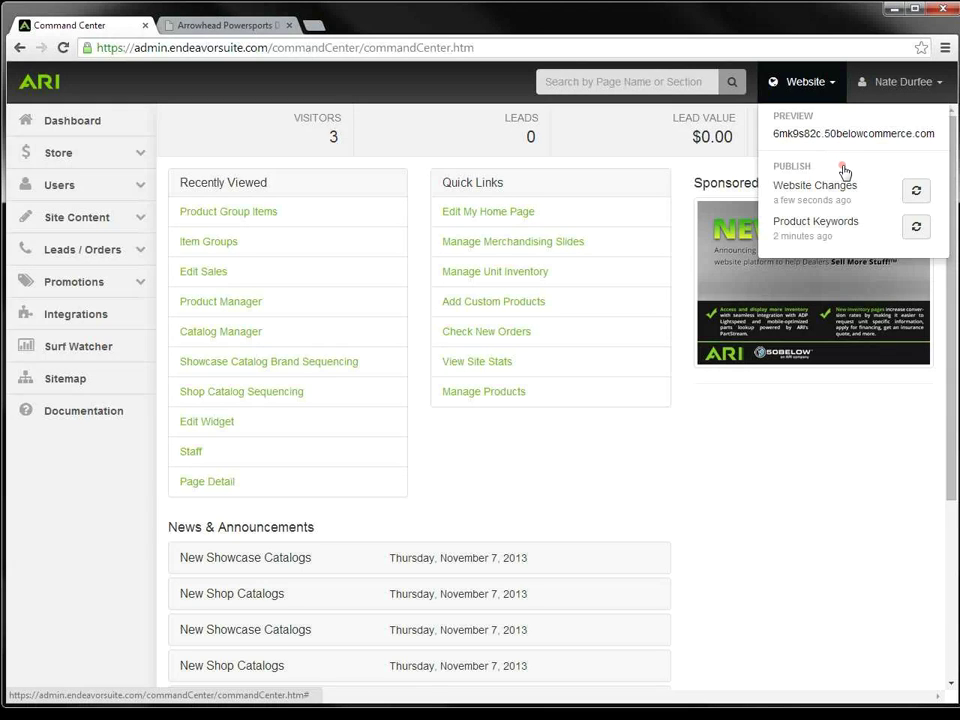
left_click(915, 197)
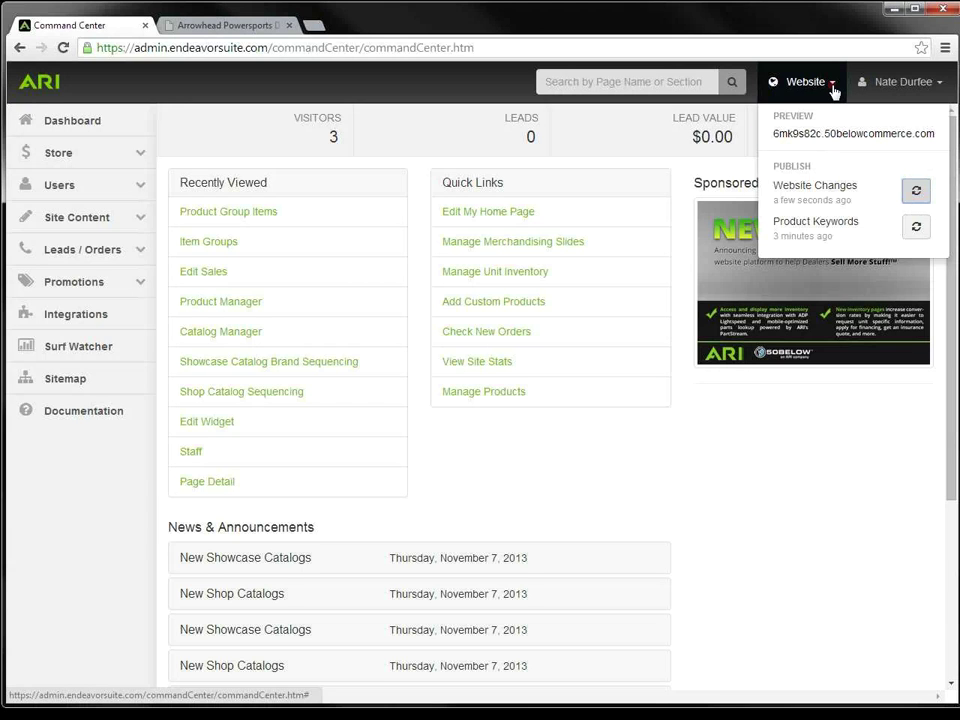
left_click(724, 139)
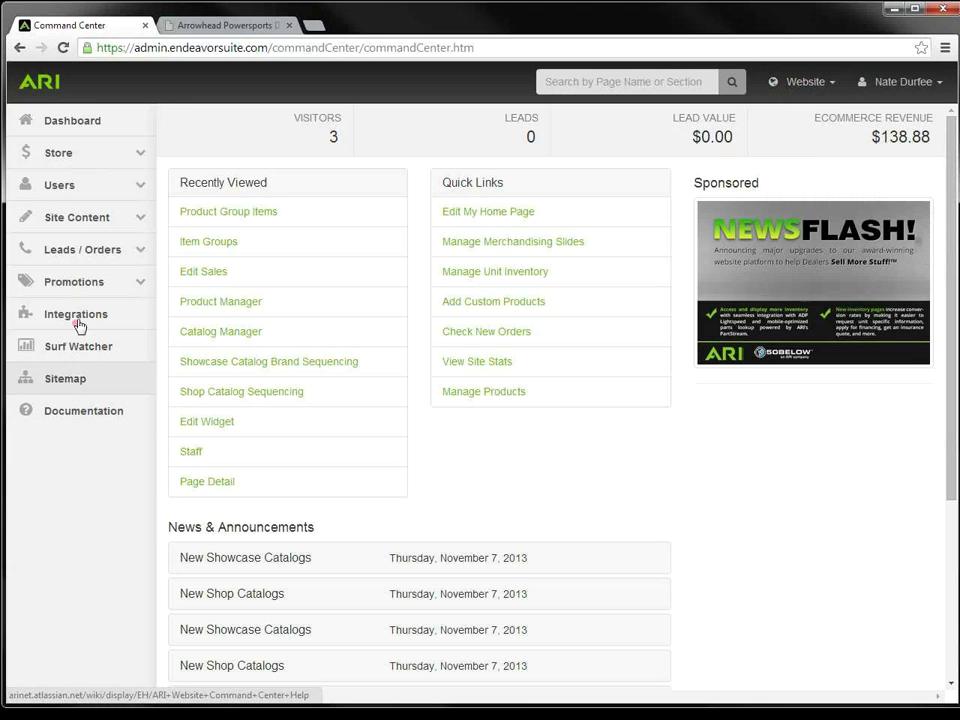
Step: Open the store's Catalog Manager page
left_click(88, 156)
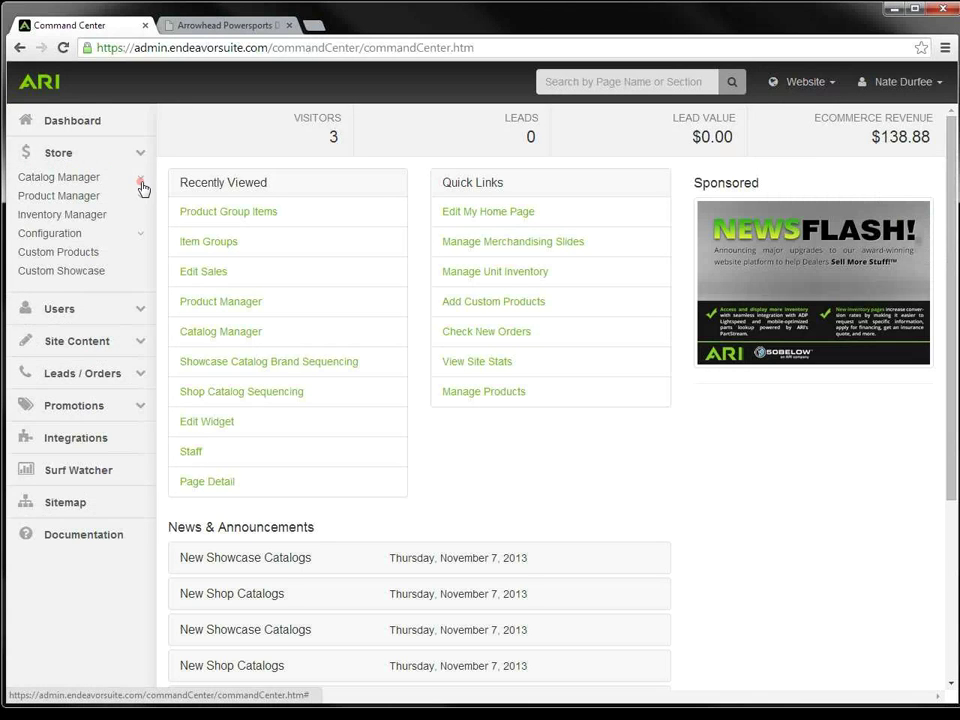
left_click(141, 180)
left_click(86, 203)
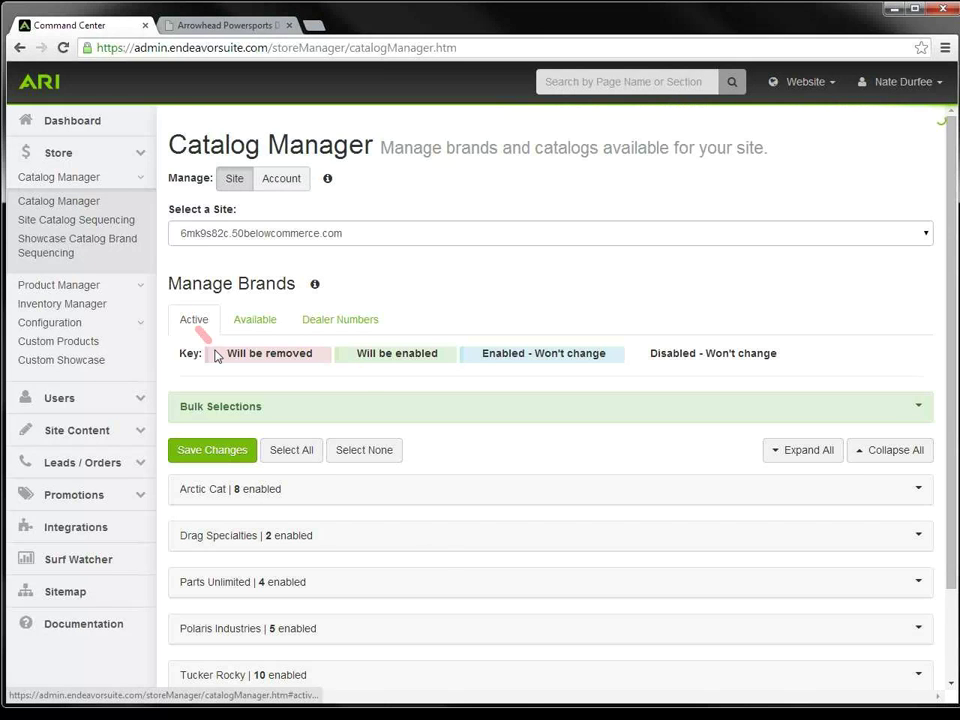
Step: Disable the 2013 Arctic Cat Snowmobile showcase catalog, enable the 2013 Arctic Cat Side x Side one, and save
scroll(435, 551, "down", 2)
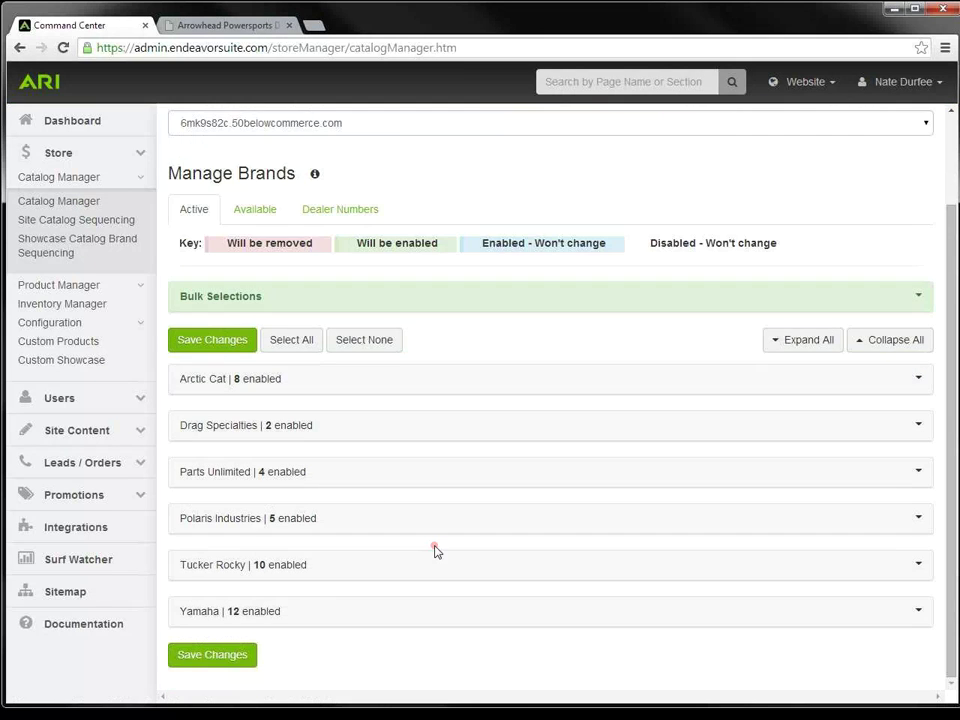
left_click(284, 390)
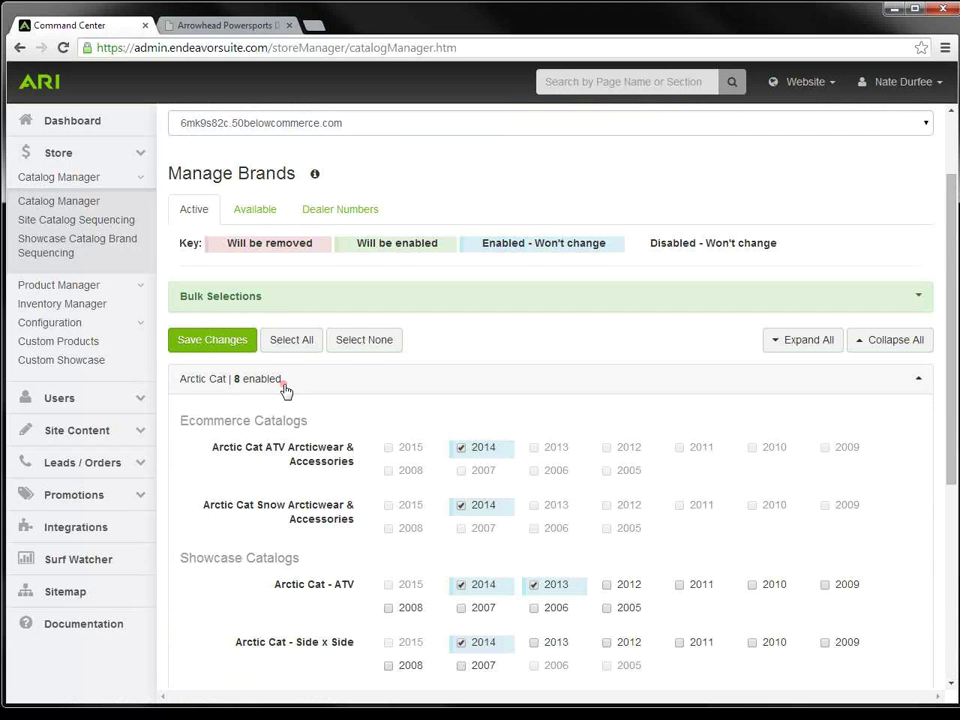
scroll(300, 397, "down", 1)
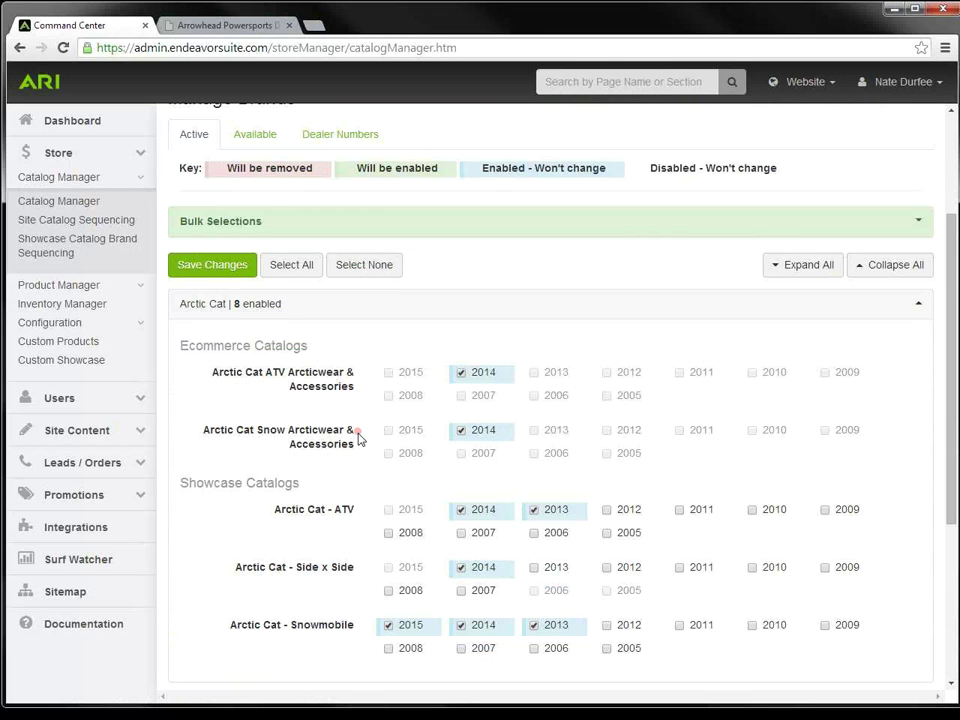
scroll(364, 433, "down", 1)
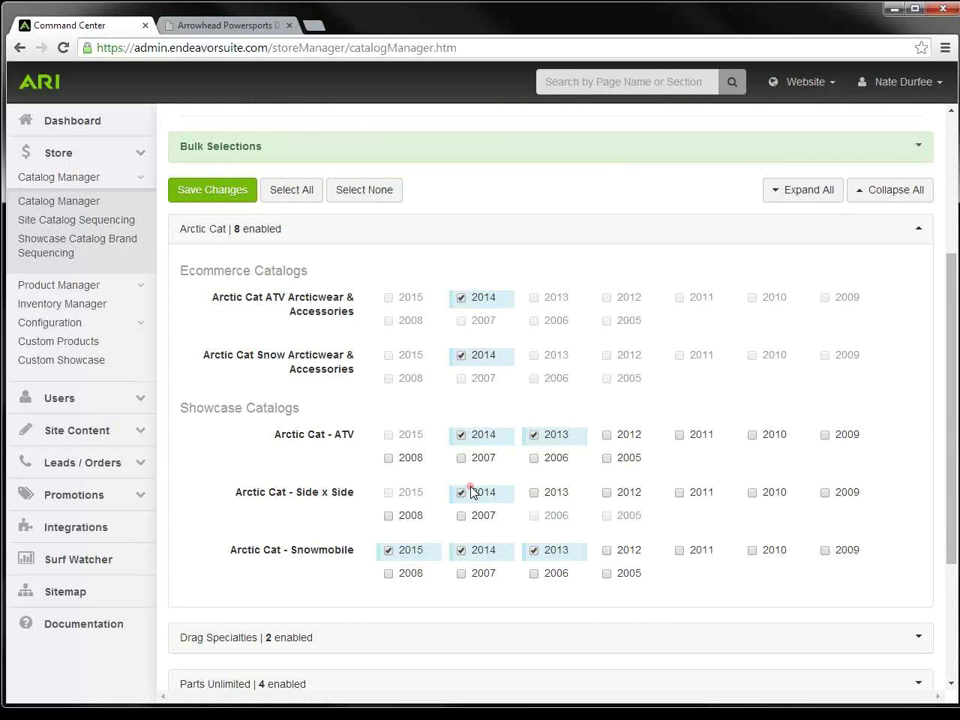
left_click(462, 551)
left_click(535, 551)
left_click(535, 552)
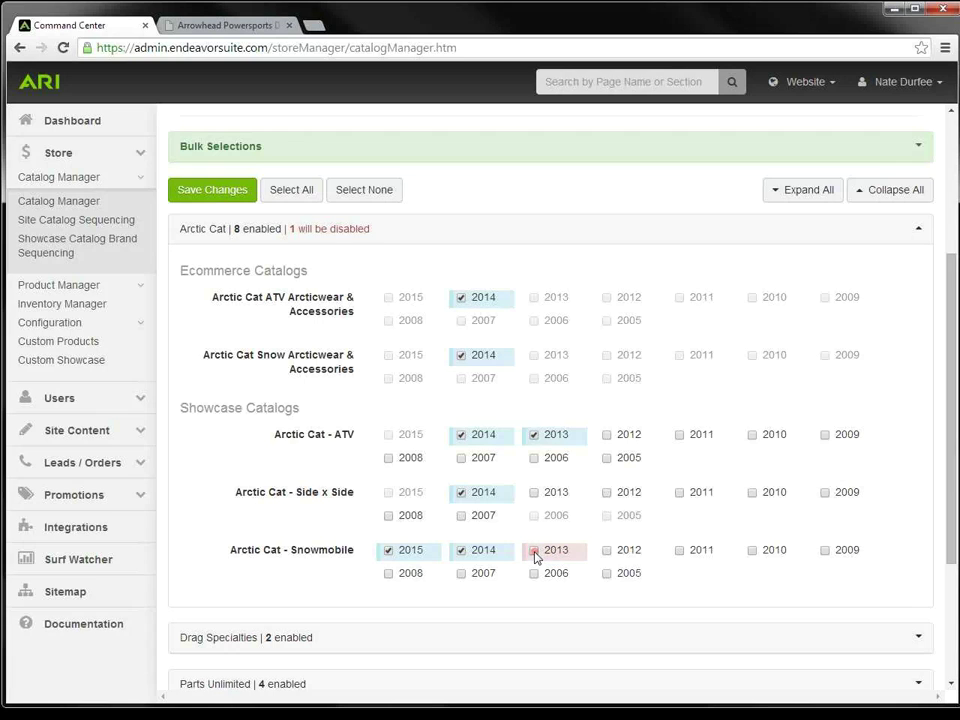
left_click(535, 493)
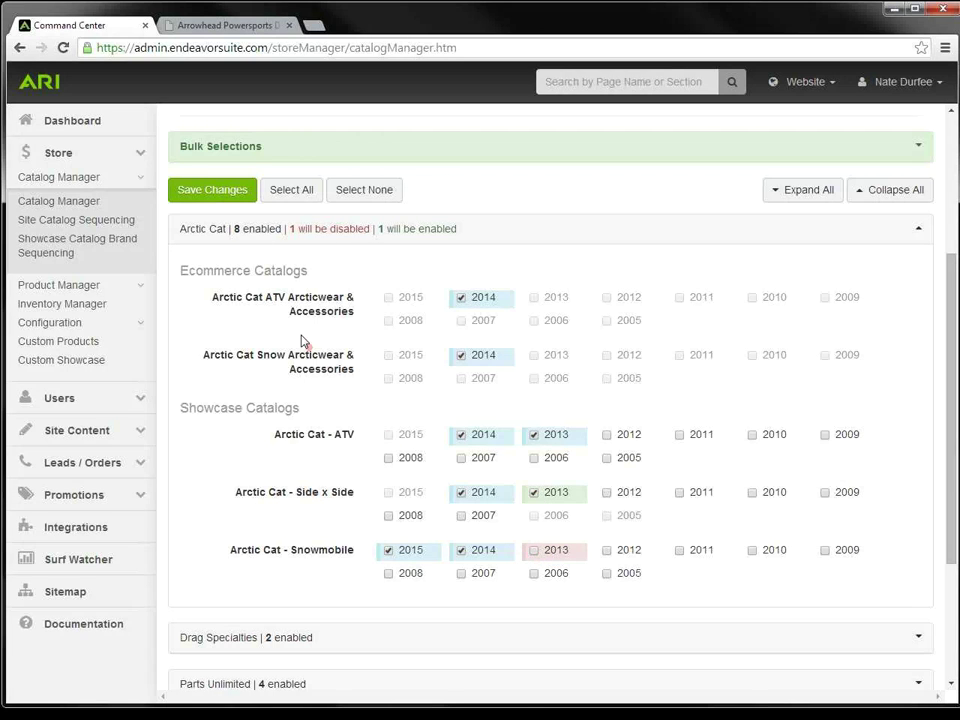
left_click(224, 198)
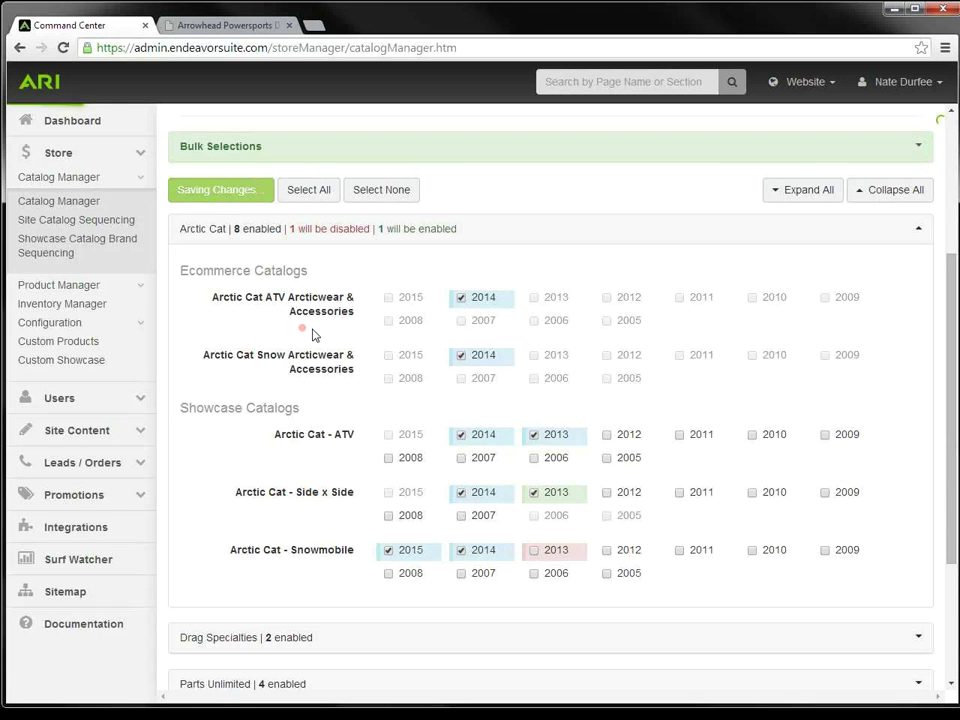
left_click(531, 433)
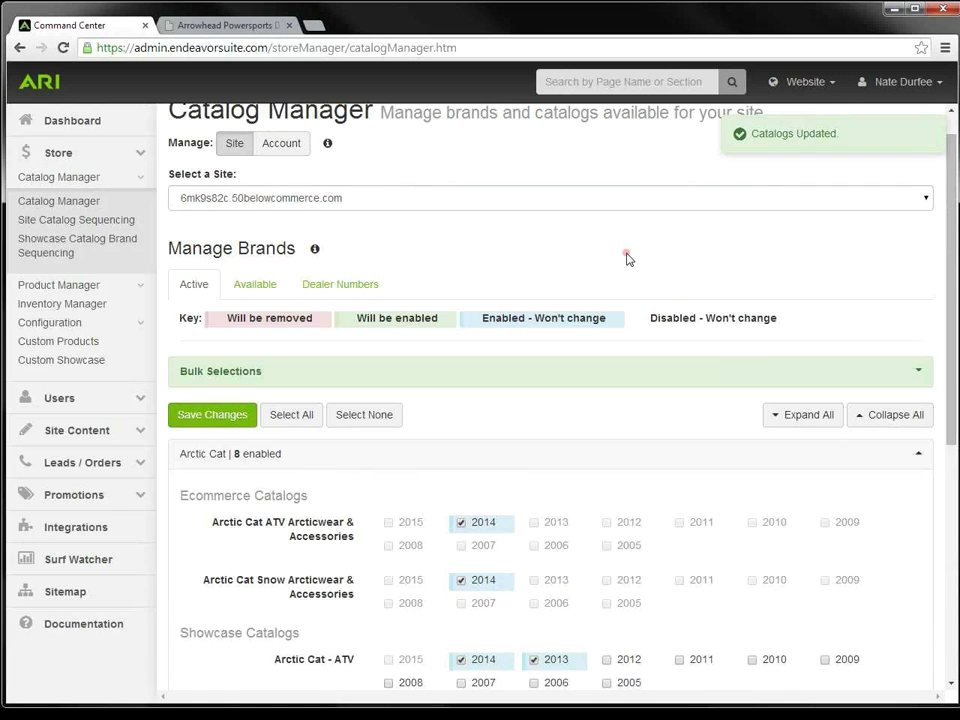
scroll(600, 280, "down", 3)
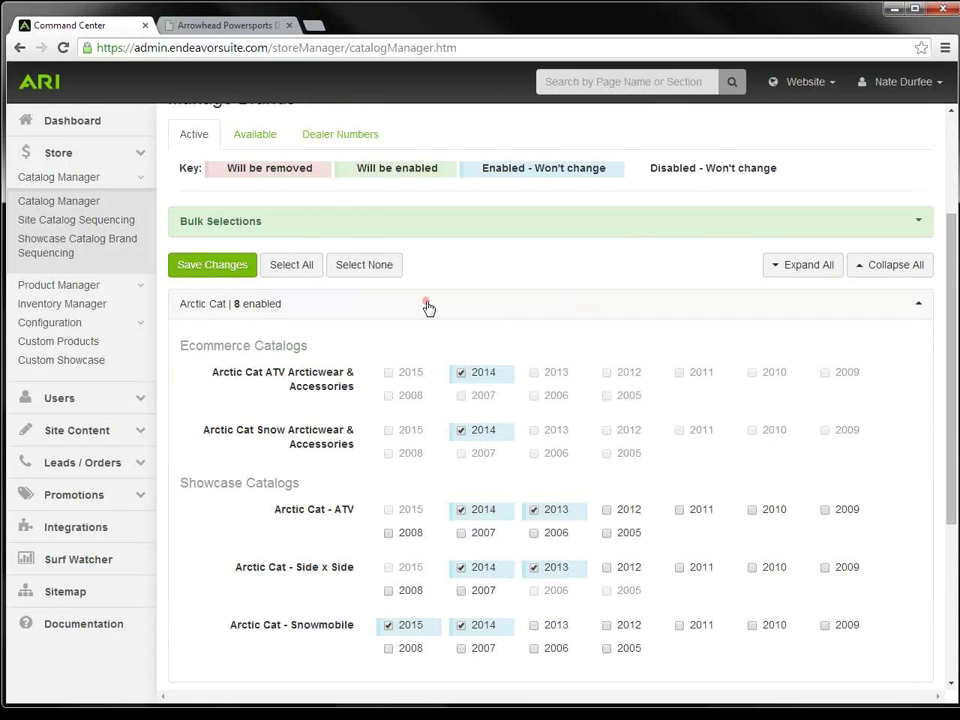
left_click(425, 304)
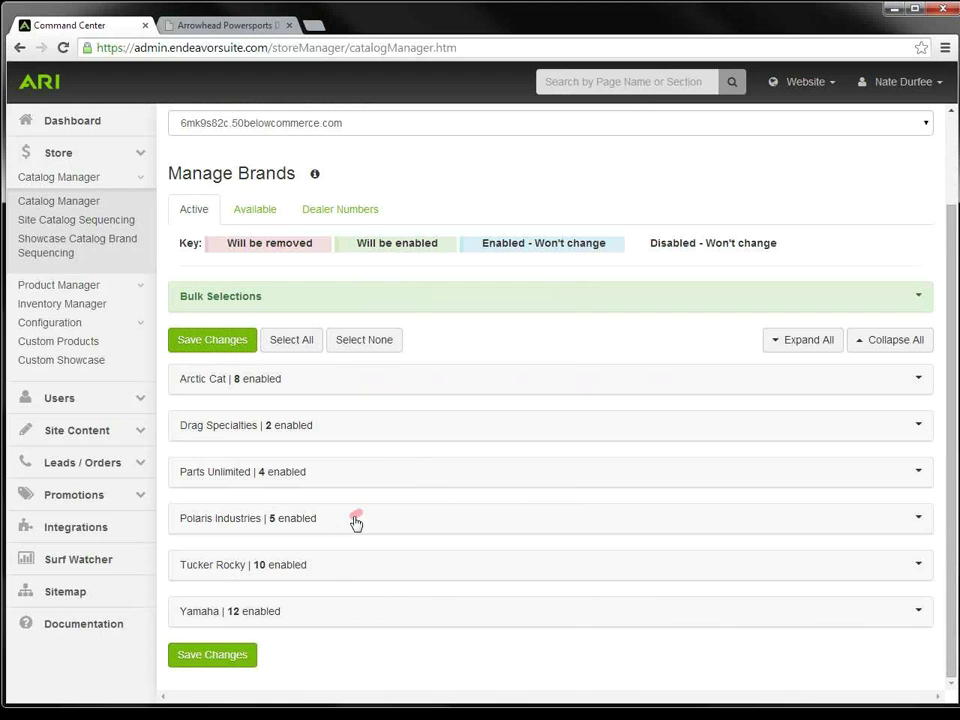
Step: Examine which ecommerce catalogs and years are offered under the Tucker Rocky brand, then collapse its list
left_click(331, 567)
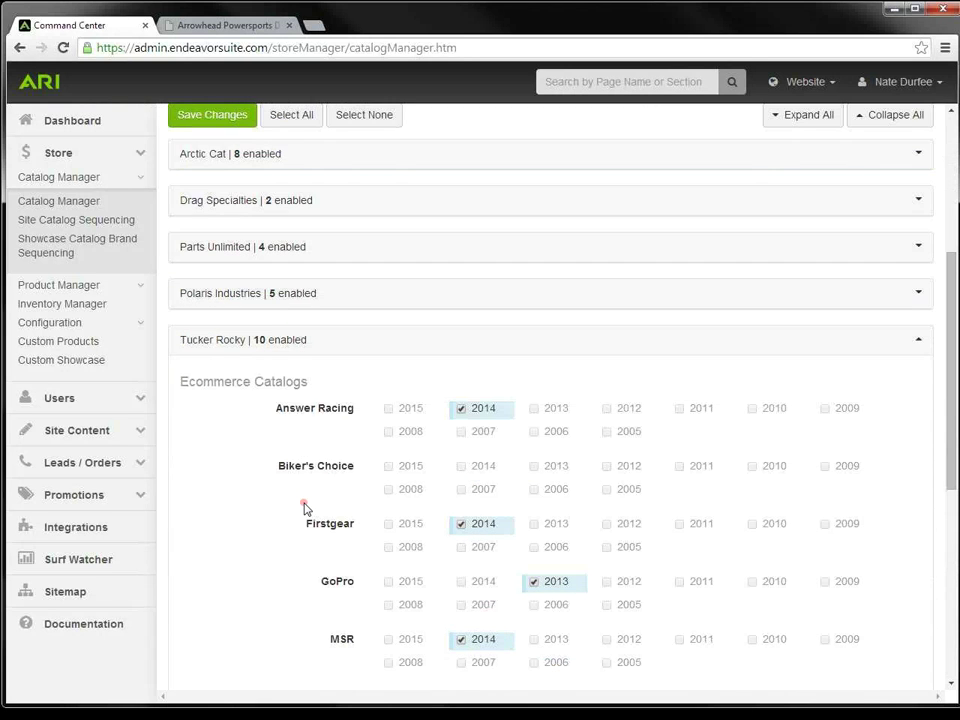
scroll(305, 508, "down", 5)
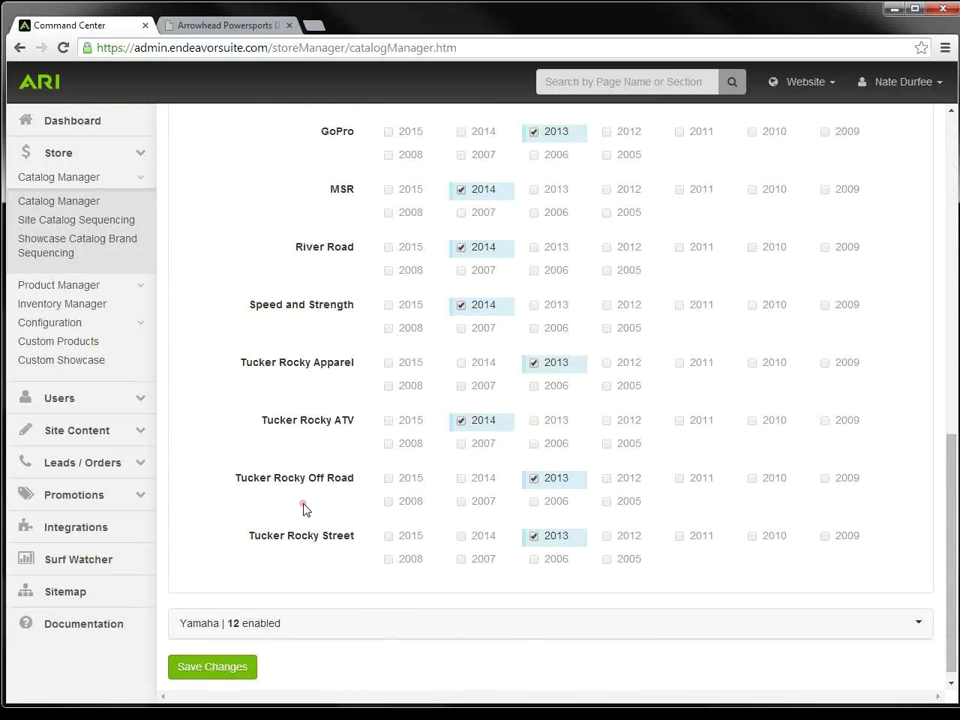
scroll(305, 508, "up", 4)
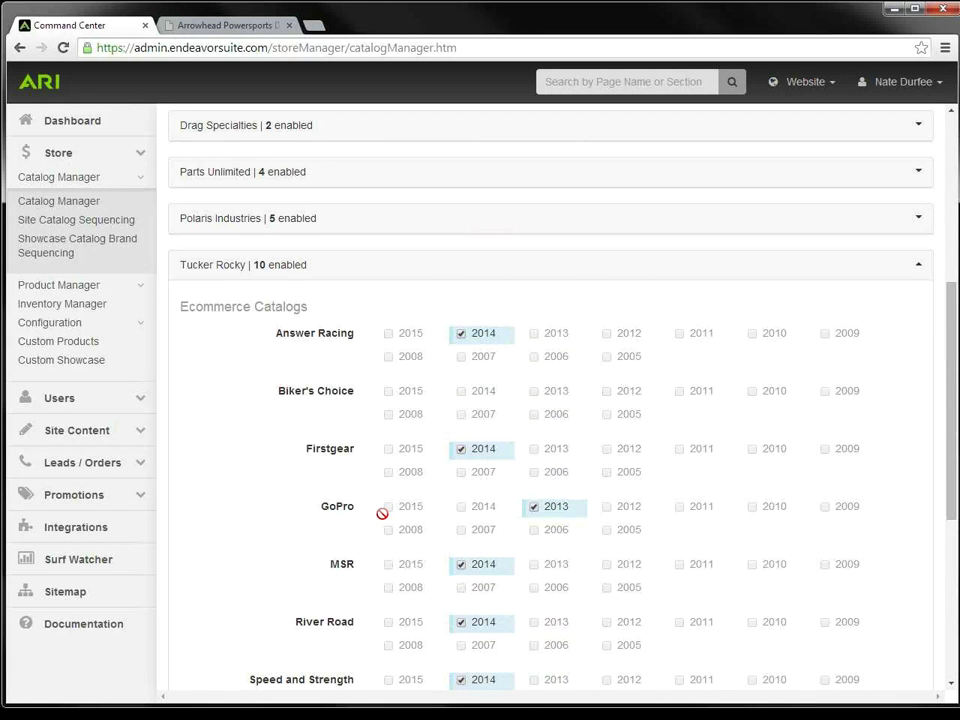
scroll(291, 513, "up", 2)
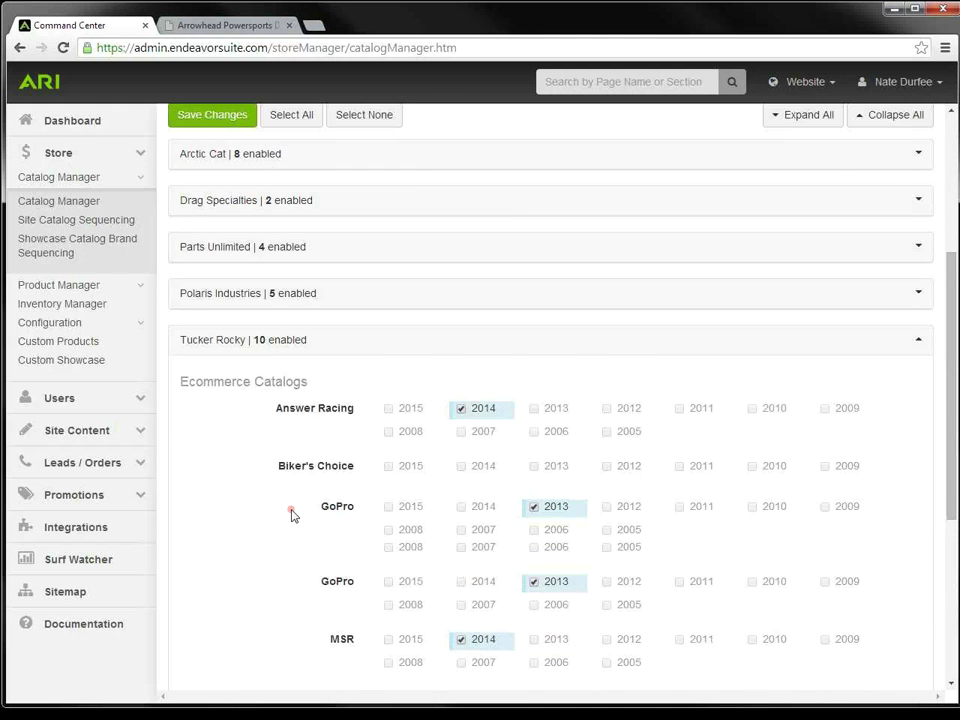
left_click(339, 419)
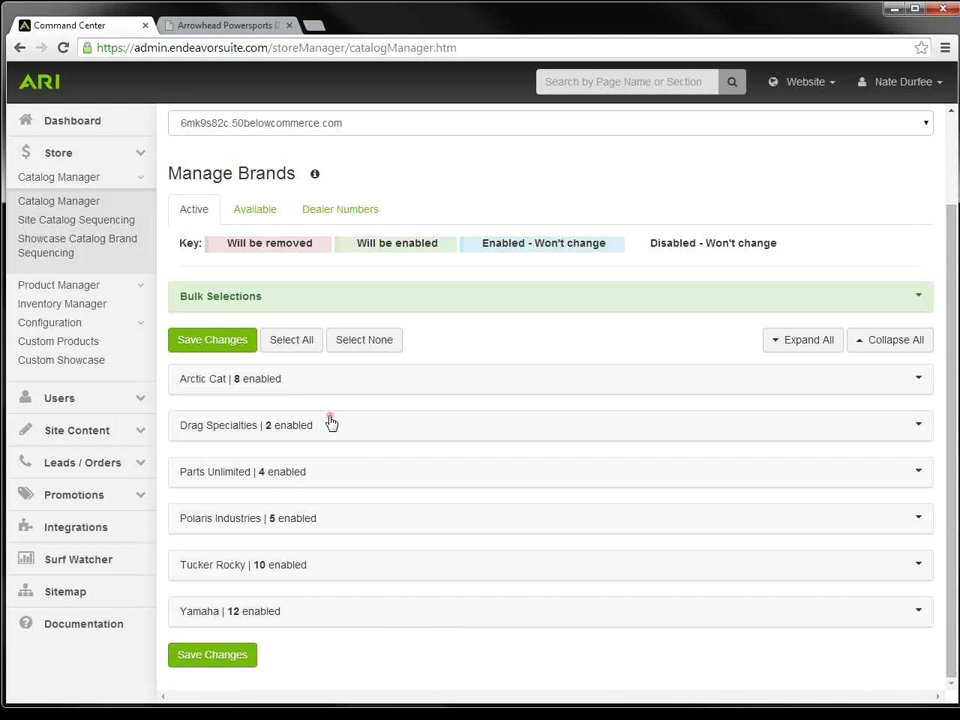
Step: Enable the Fox - Power Sports brand among the available brands and save the change
left_click(256, 214)
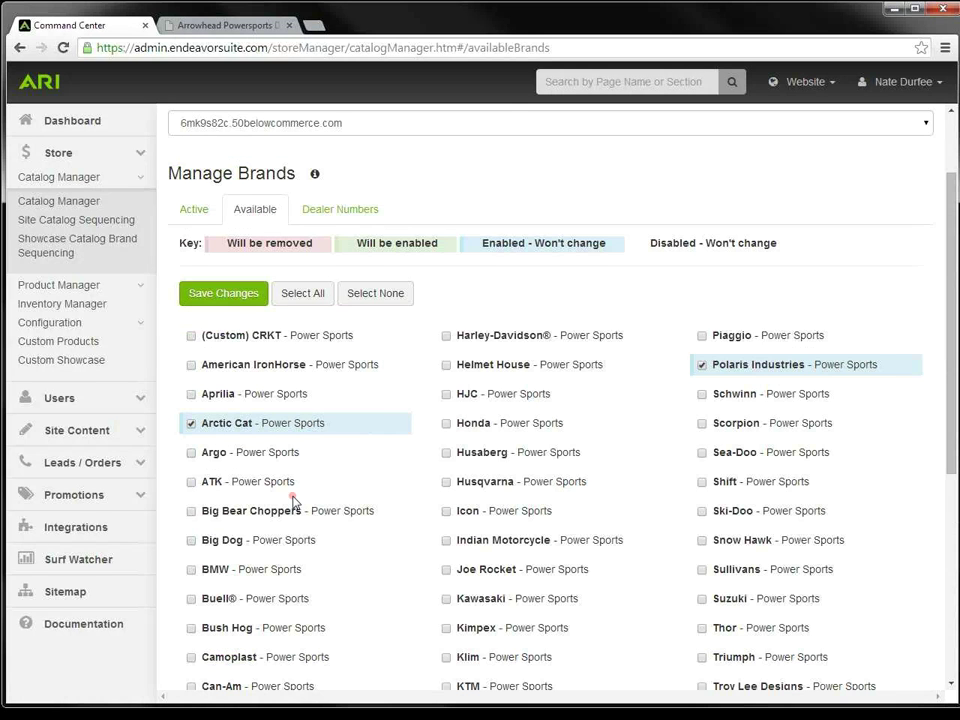
scroll(293, 503, "down", 5)
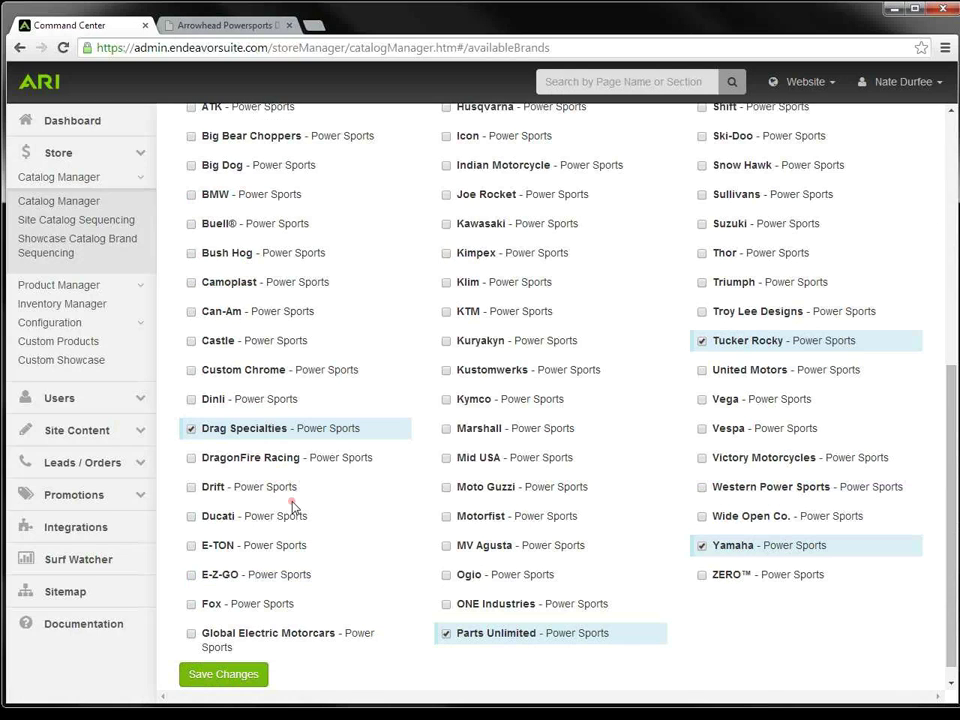
left_click(191, 604)
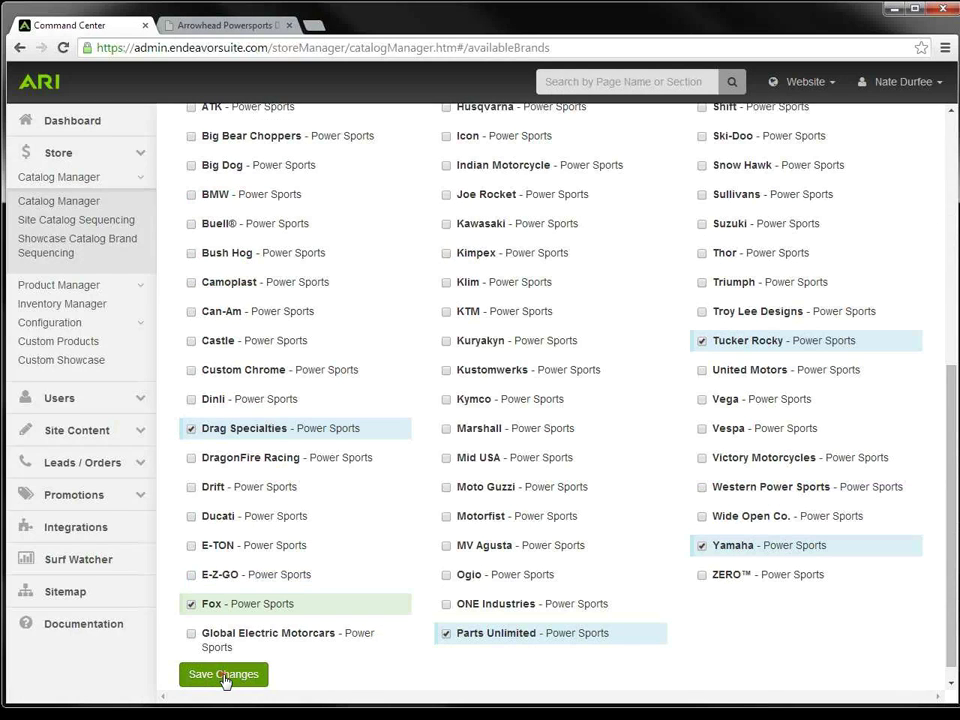
left_click(206, 674)
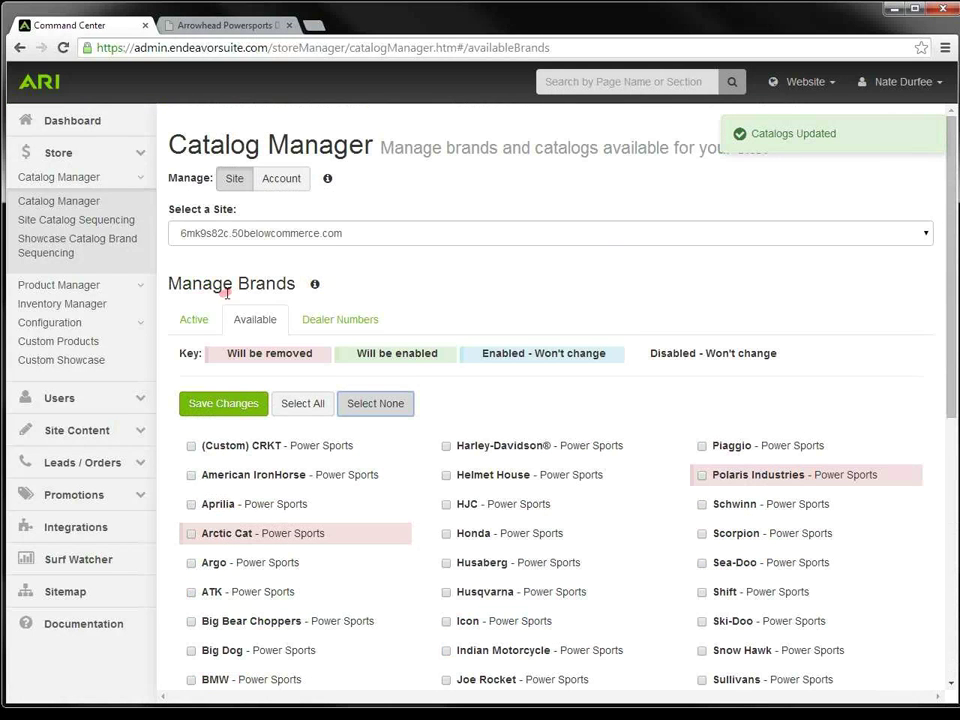
Step: Enable the 2014 Fox MX ecommerce catalog under the active brands, save it, and collapse the Fox section
left_click(206, 321)
left_click(206, 321)
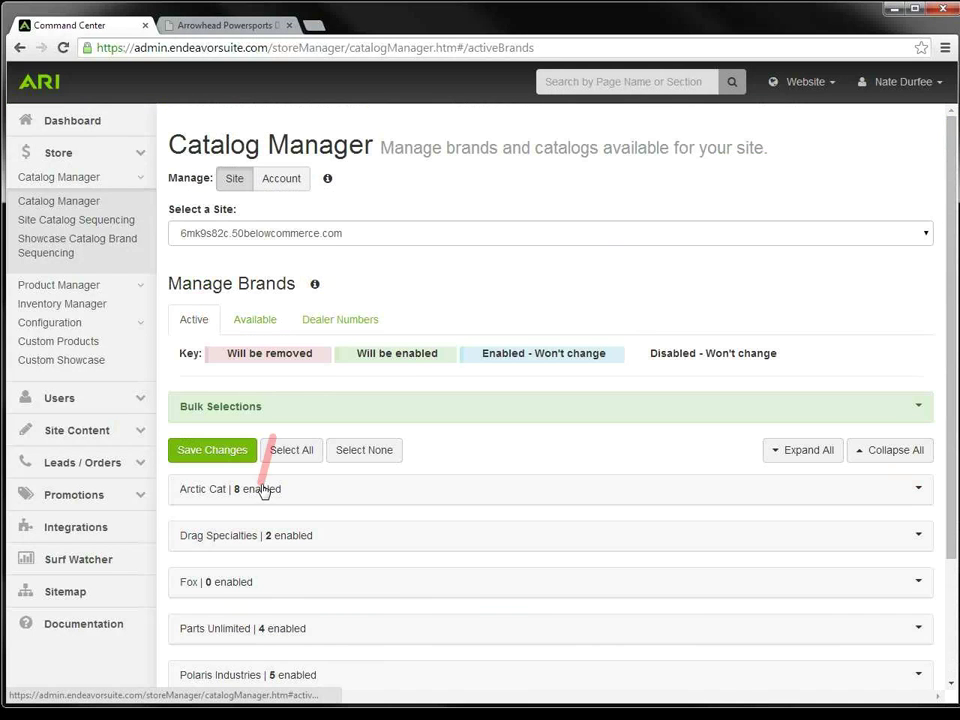
scroll(258, 485, "down", 2)
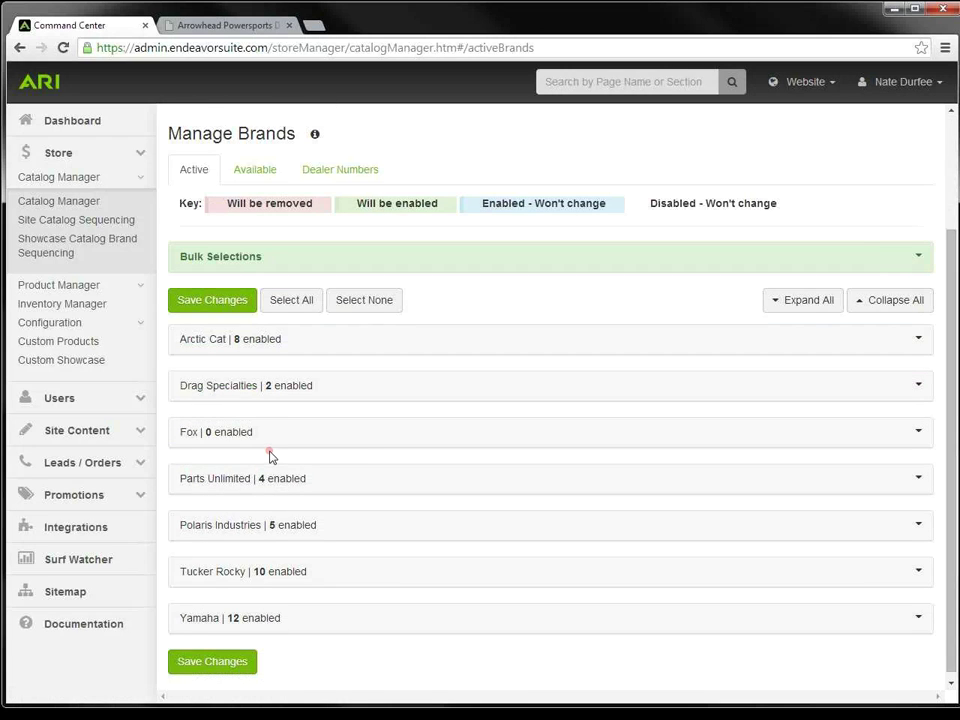
left_click(218, 440)
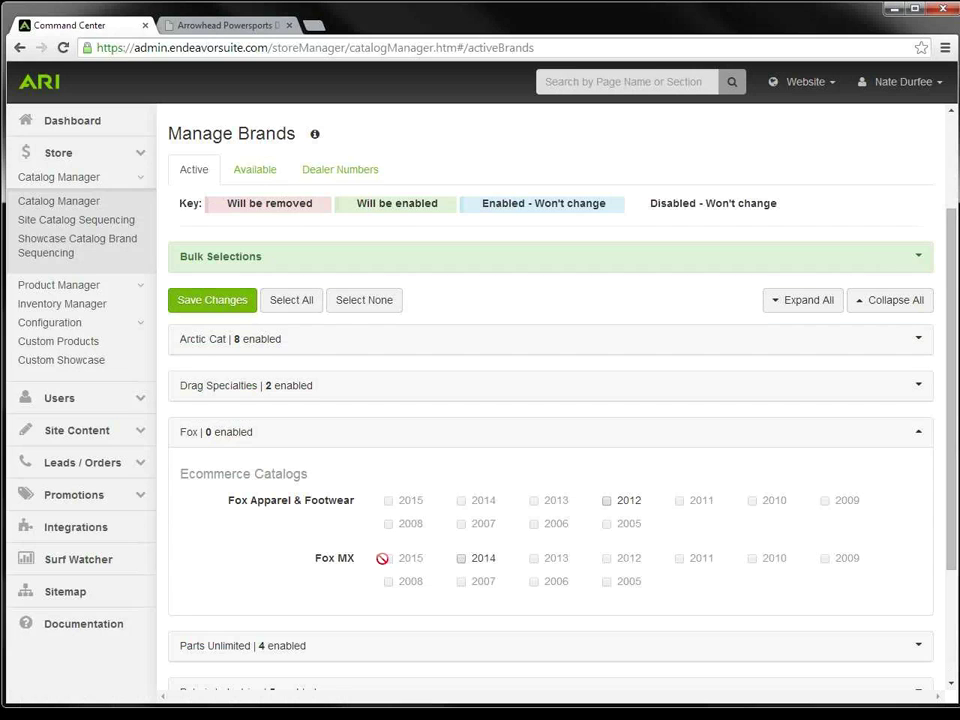
left_click(461, 559)
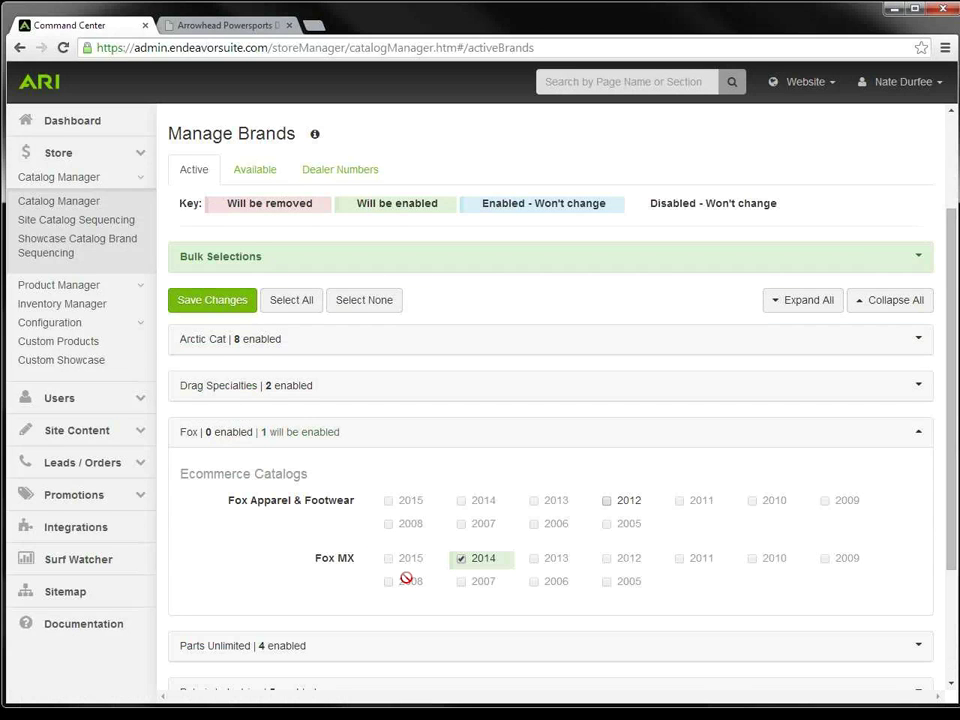
left_click(238, 302)
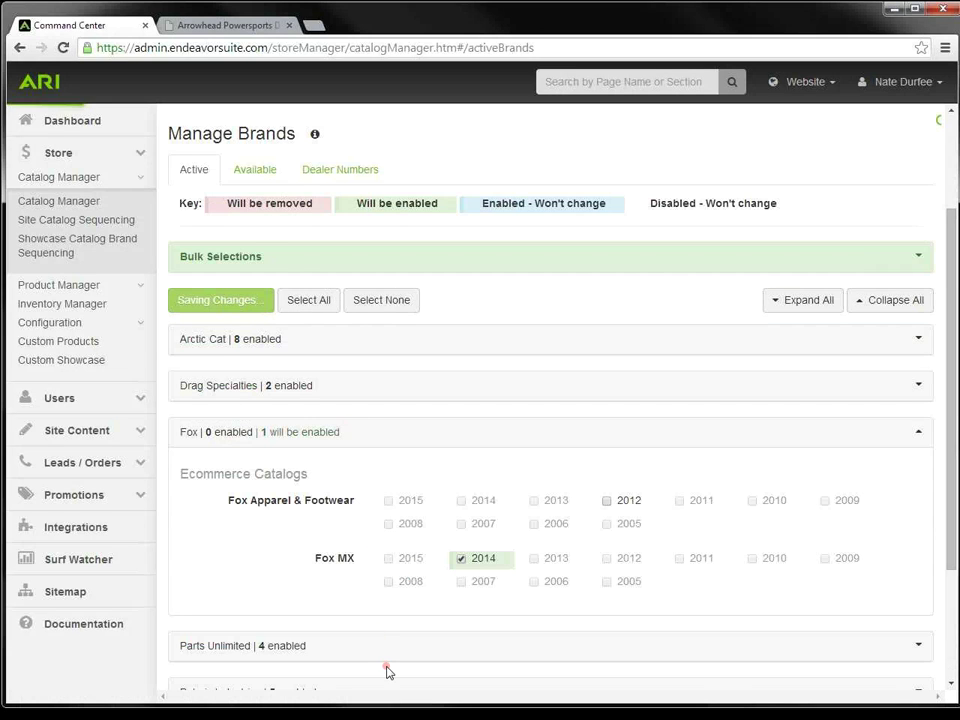
left_click(388, 441)
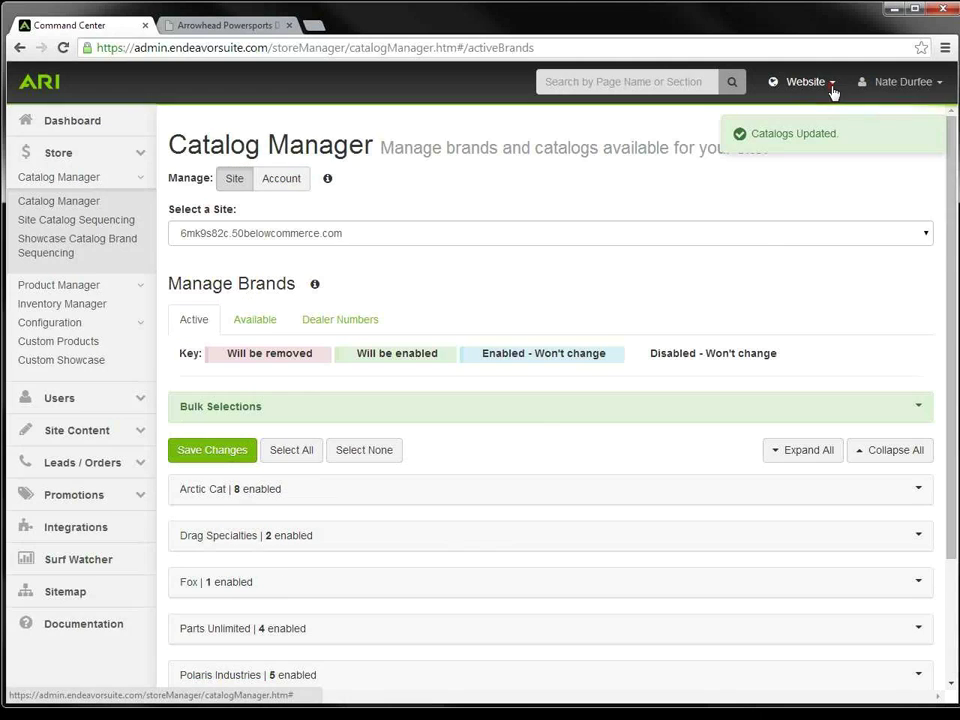
Step: Publish the catalog updates to the site through Website Changes
left_click(833, 91)
left_click(917, 193)
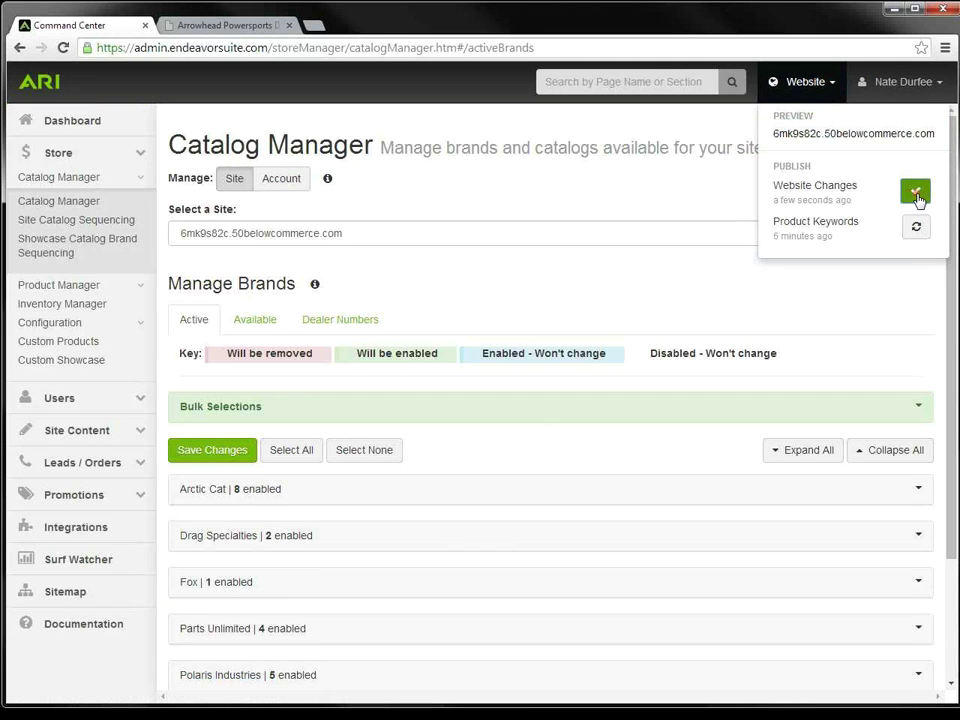
Step: Close the website publishing options and open the Product Manager from the Store section
left_click(837, 90)
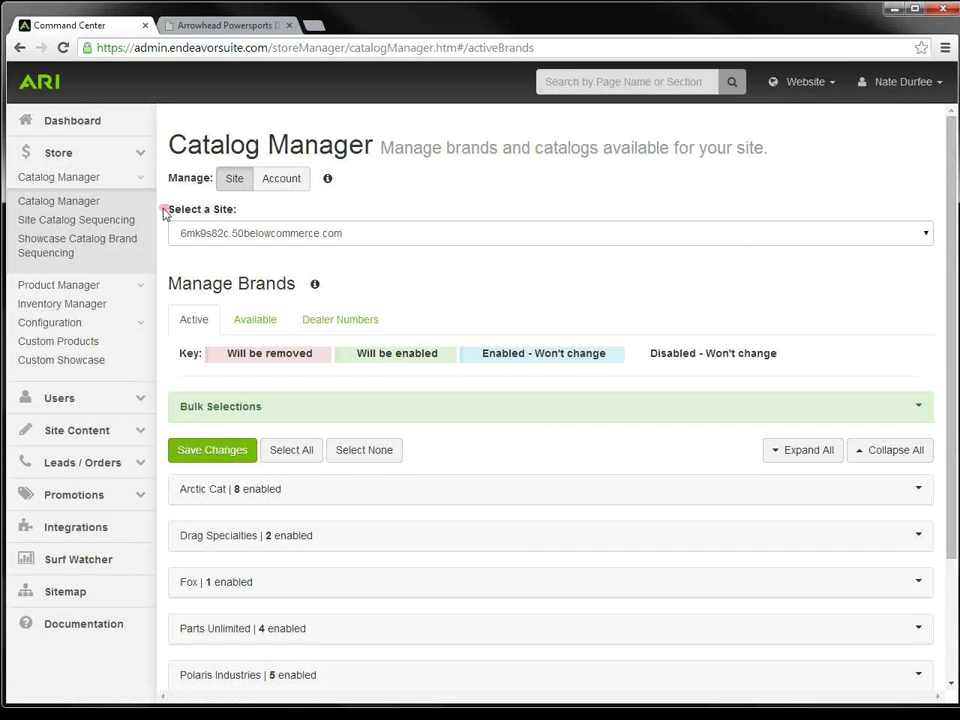
left_click(141, 179)
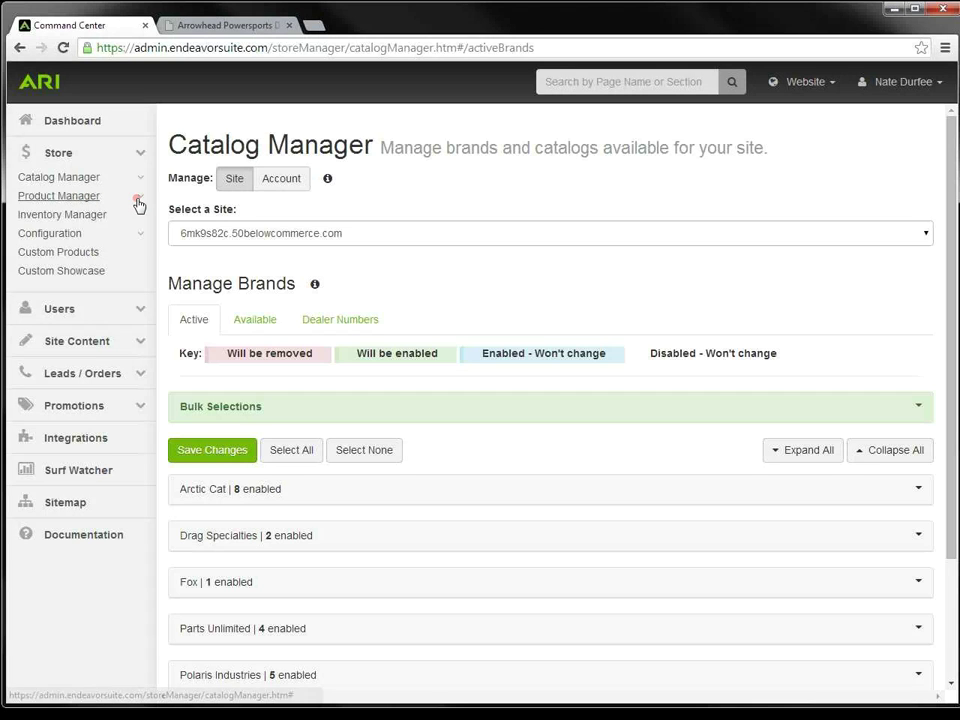
left_click(139, 205)
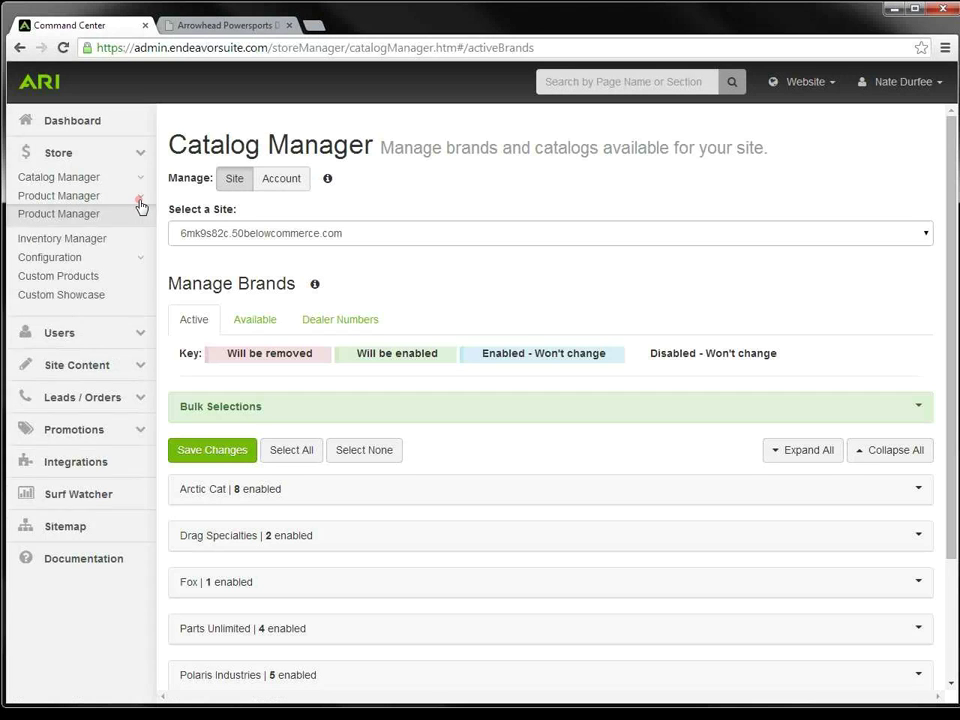
left_click(68, 230)
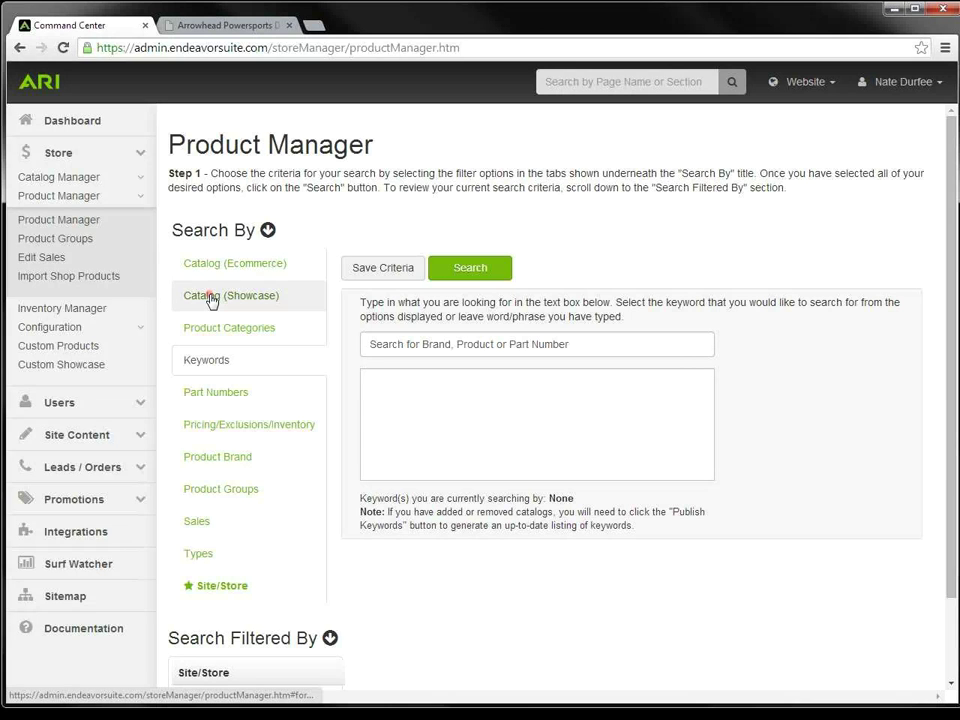
Step: Try filtering products by the Vance & Hines brand under V, then clear the selection and collapse the letter
left_click(243, 466)
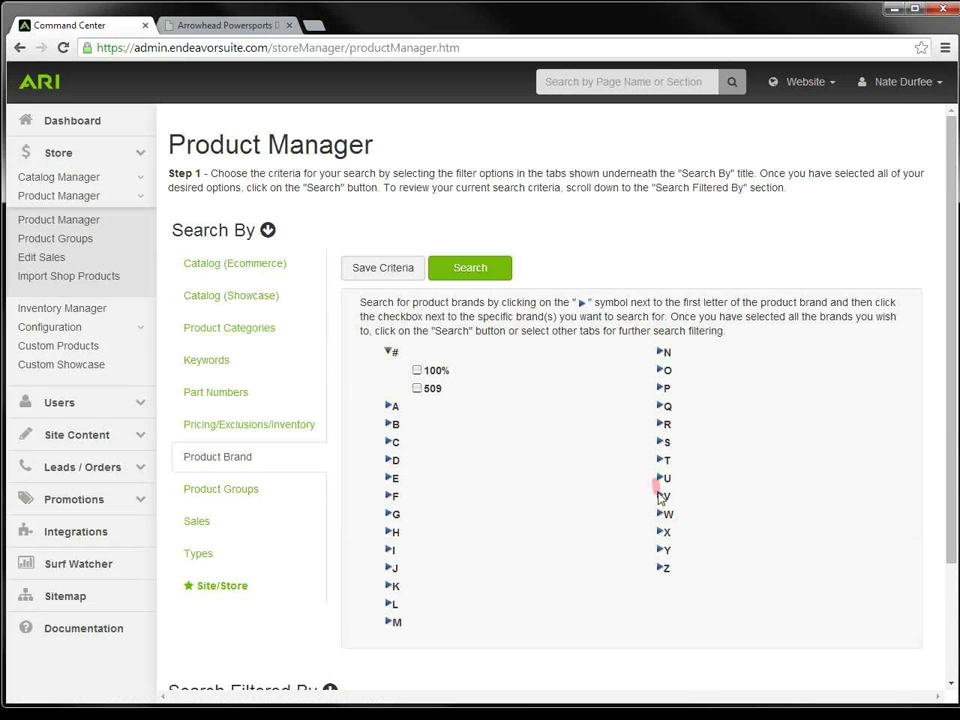
left_click(659, 496)
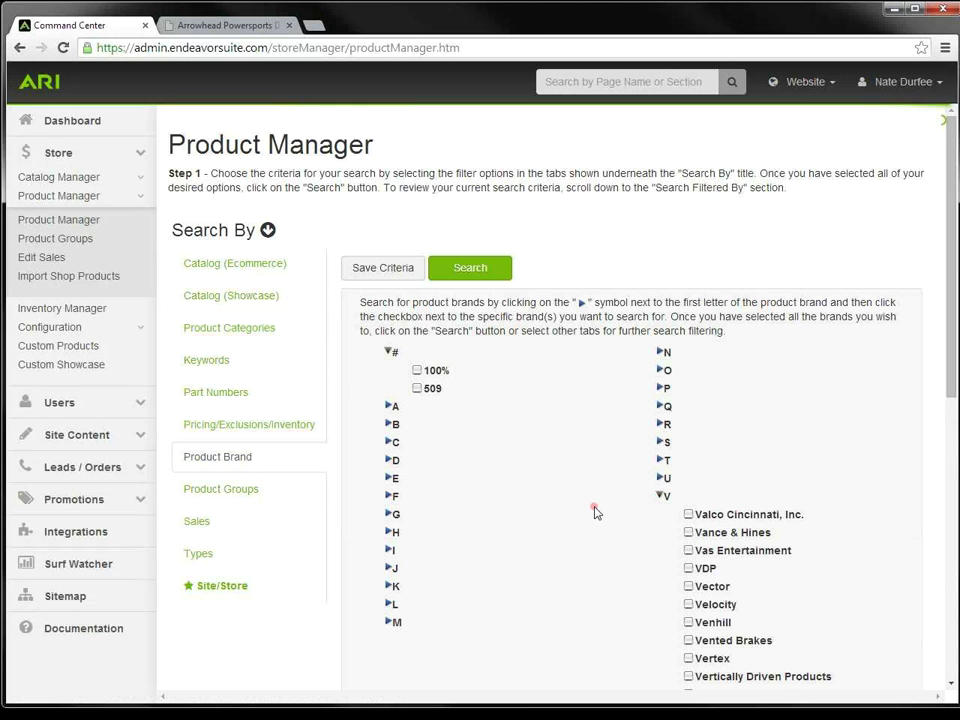
left_click(688, 532)
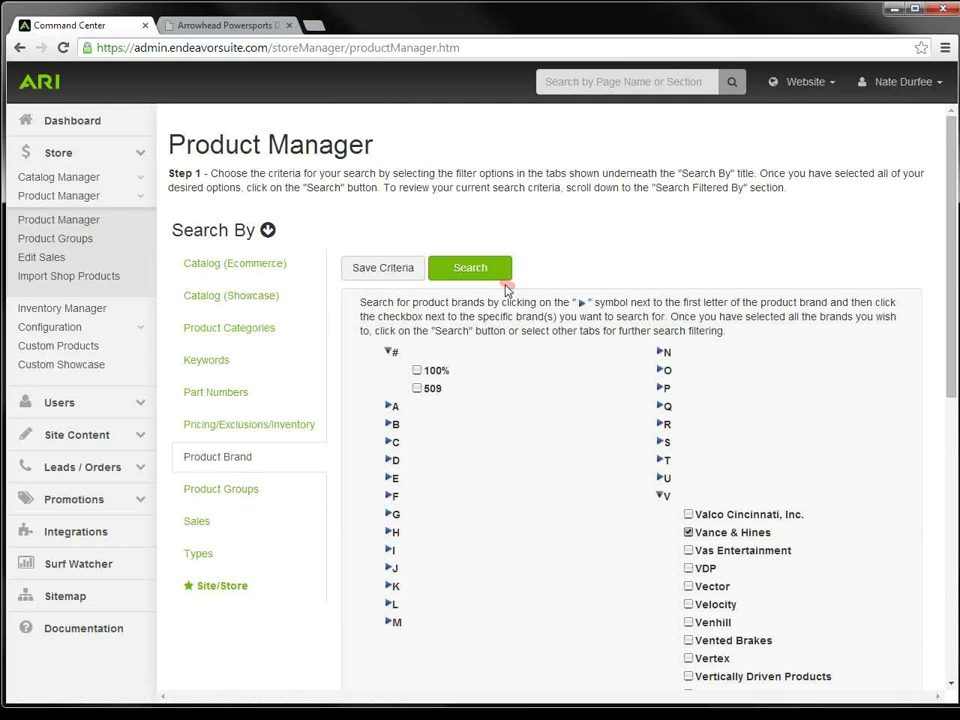
left_click(688, 533)
left_click(660, 496)
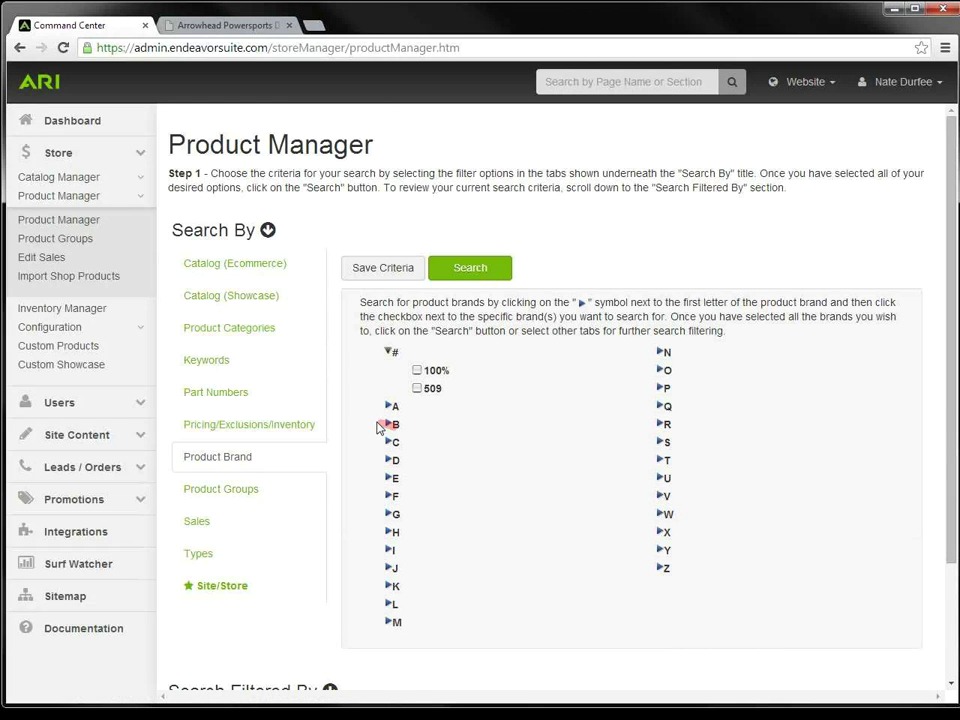
Step: Examine the product search's part number criteria, including the single and multiple part number fields
left_click(231, 398)
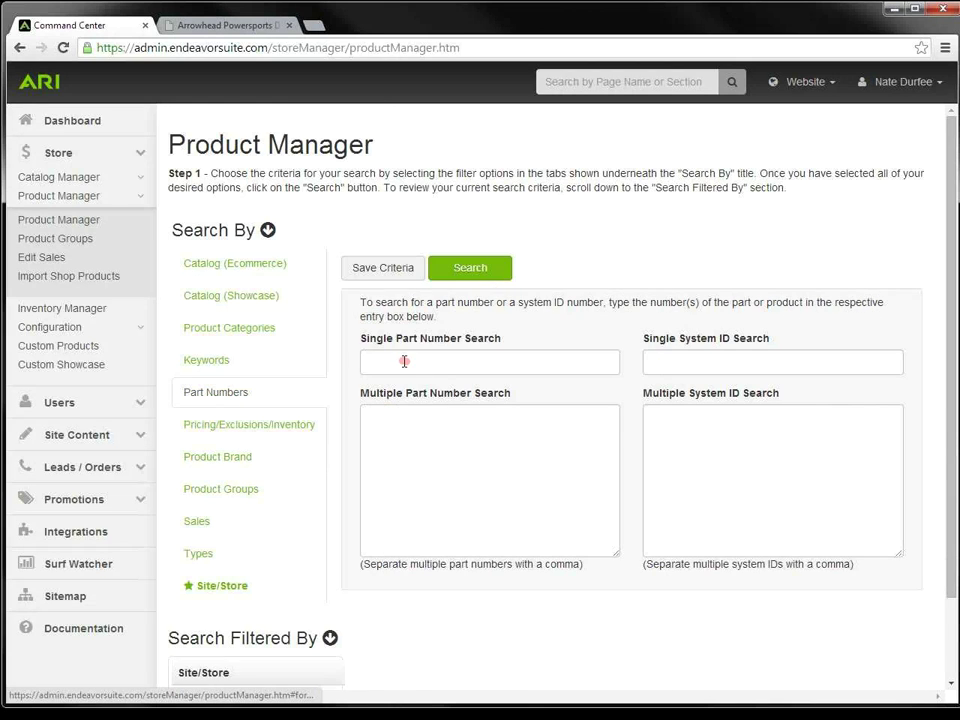
left_click(373, 362)
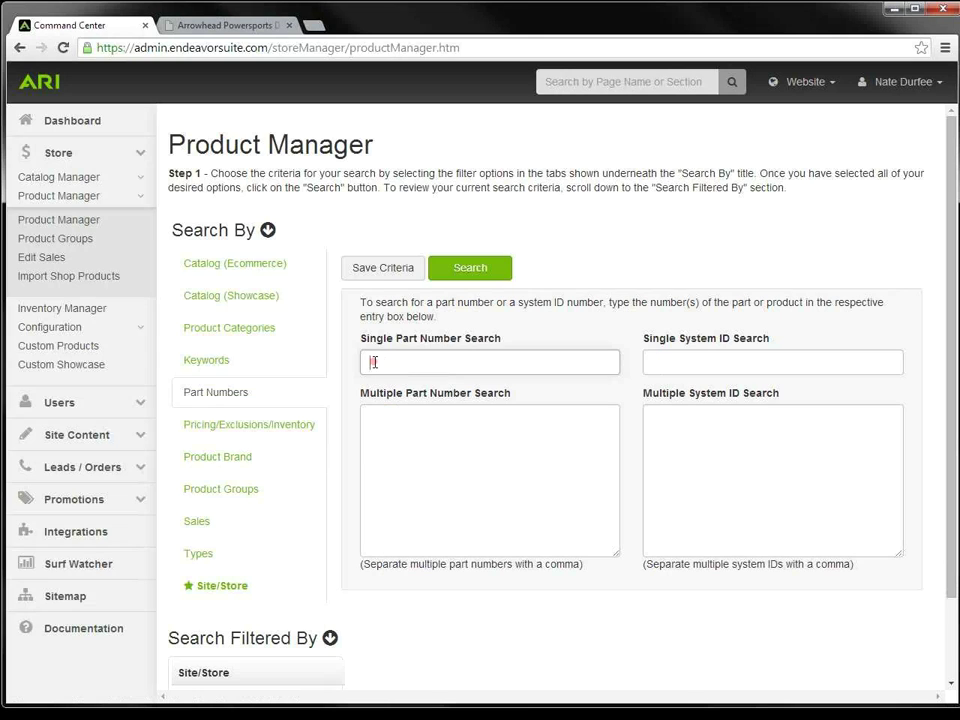
left_click(393, 429)
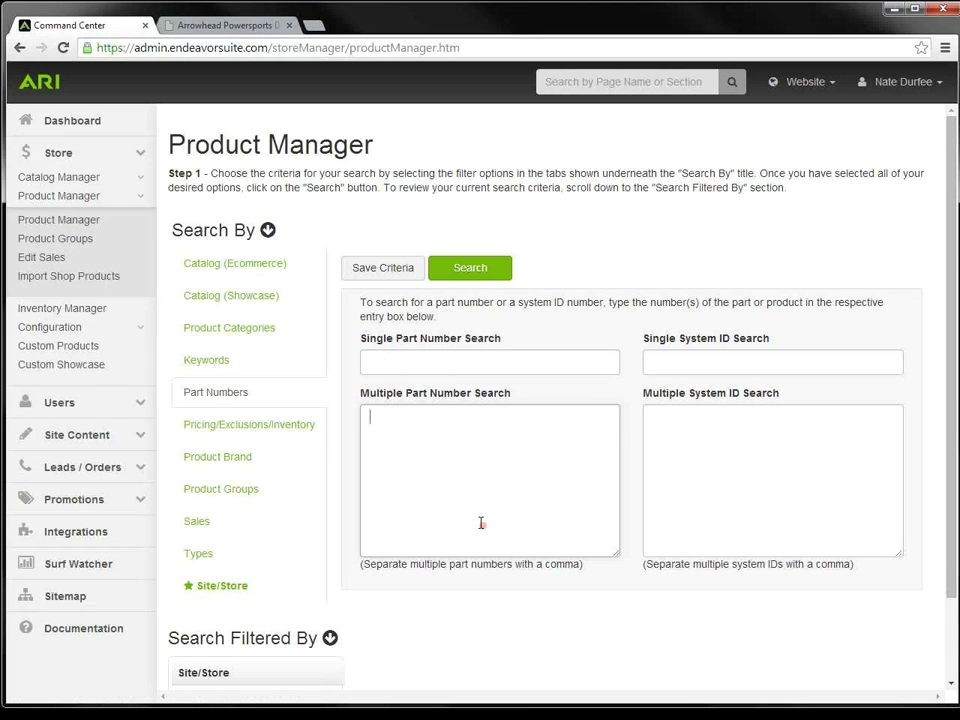
left_click(588, 565)
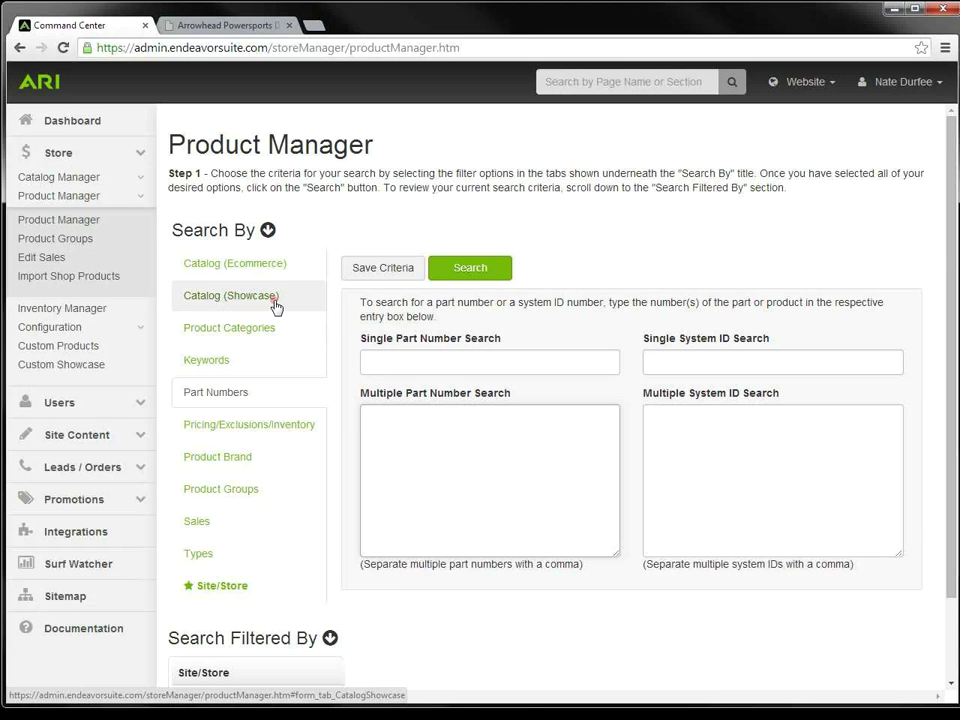
Step: Try a keyword search for "arai" and choose the Arai Helmets suggestion
left_click(252, 367)
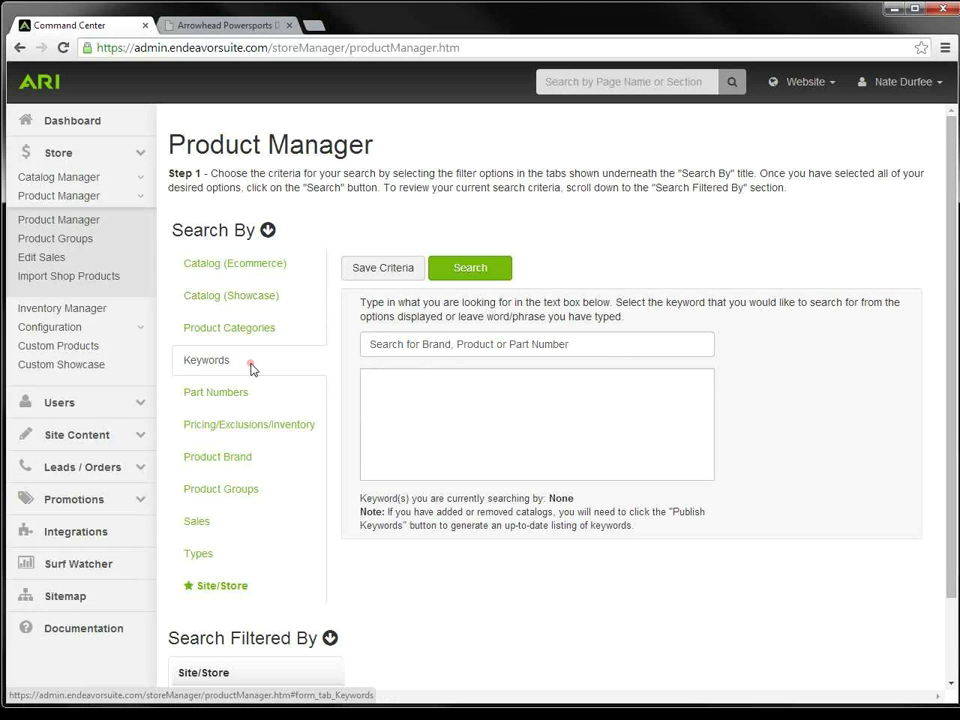
left_click(370, 346)
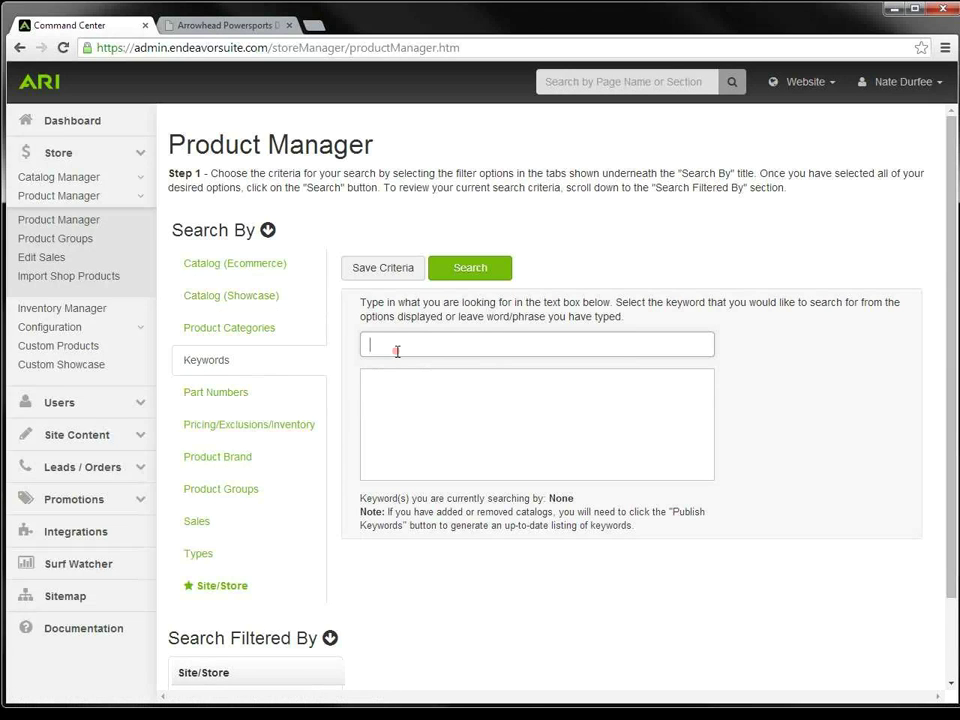
type("arai")
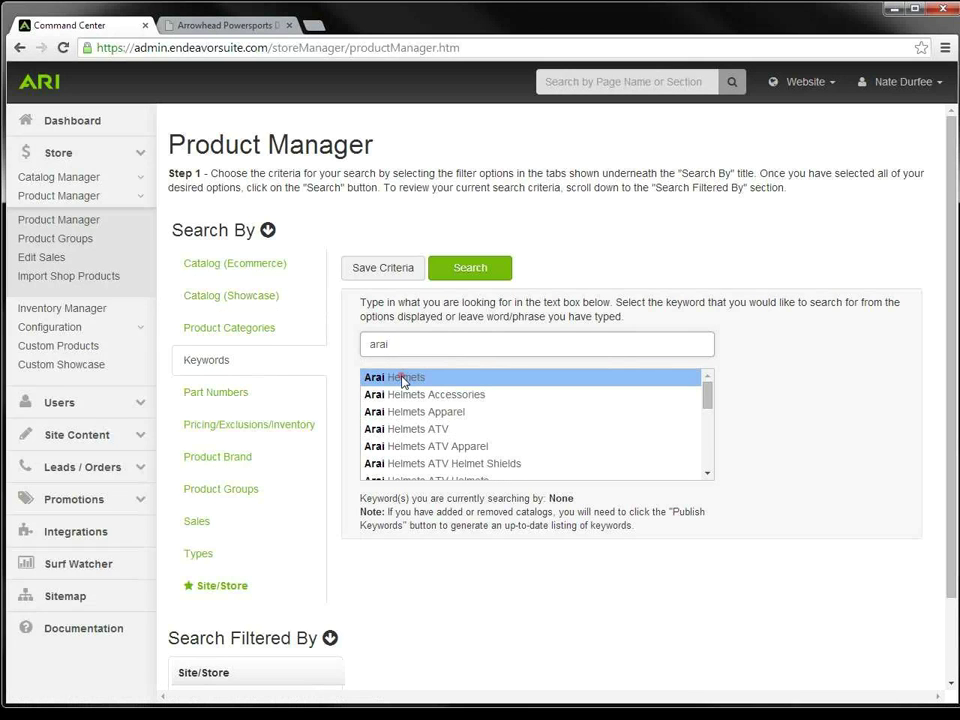
left_click(403, 380)
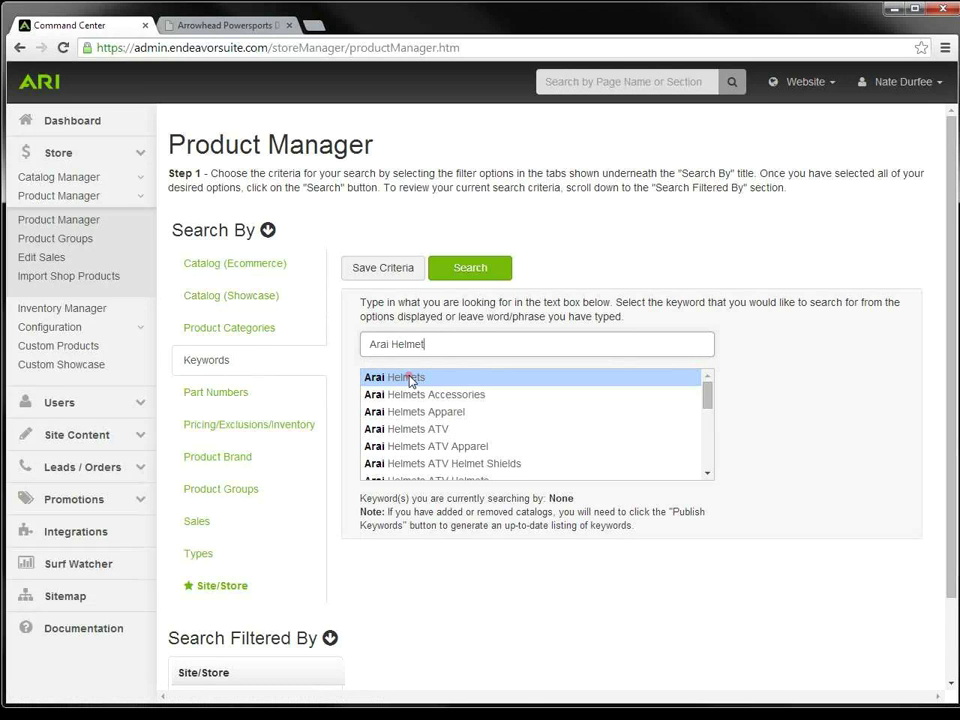
Step: Try filtering by the Full Face Helmets subcategory of Helmets, then clear it and collapse the category
left_click(250, 335)
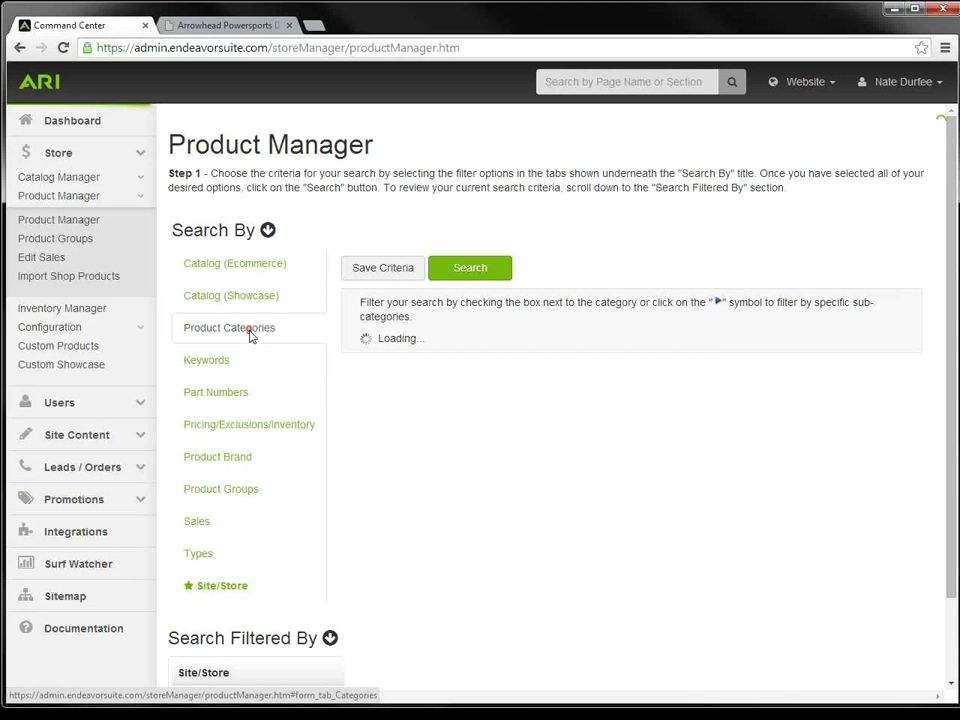
scroll(397, 490, "down", 3)
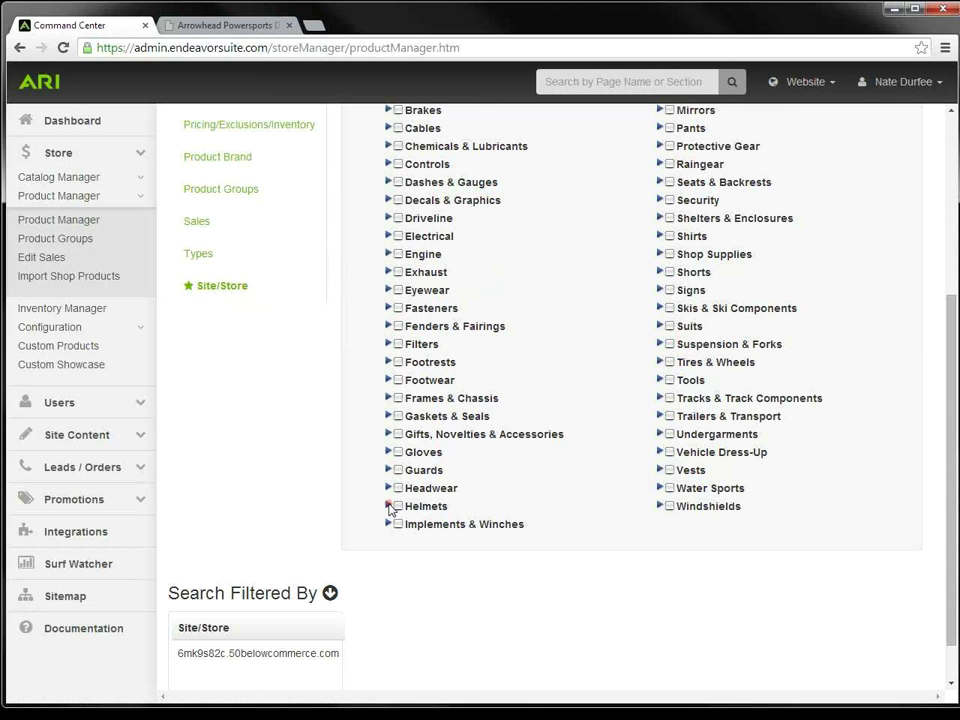
left_click(389, 506)
scroll(375, 500, "down", 3)
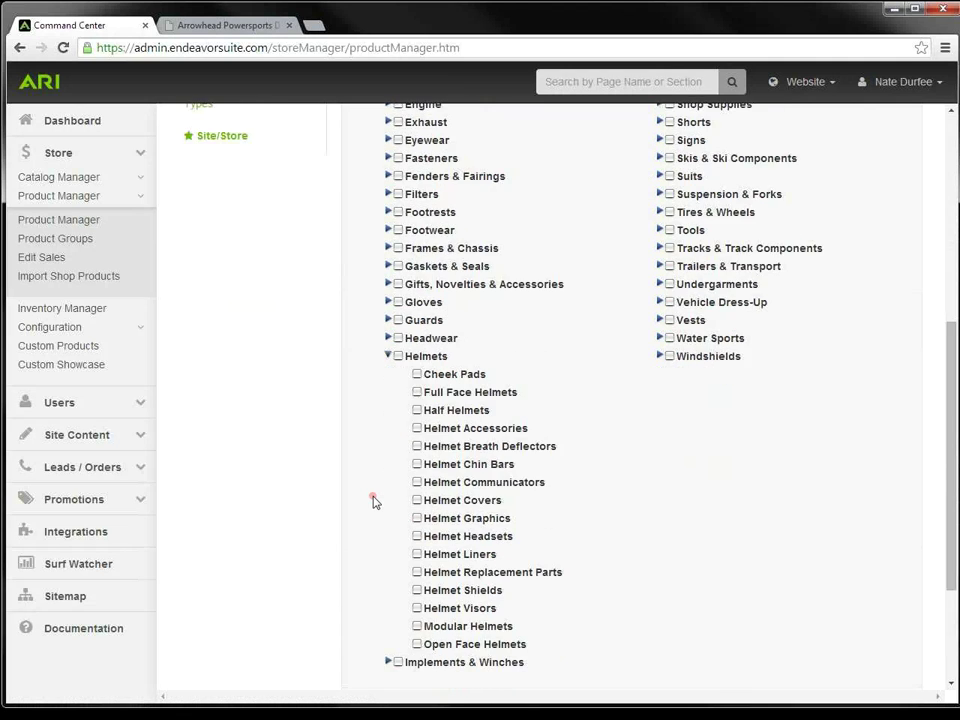
left_click(417, 393)
left_click(417, 392)
left_click(388, 357)
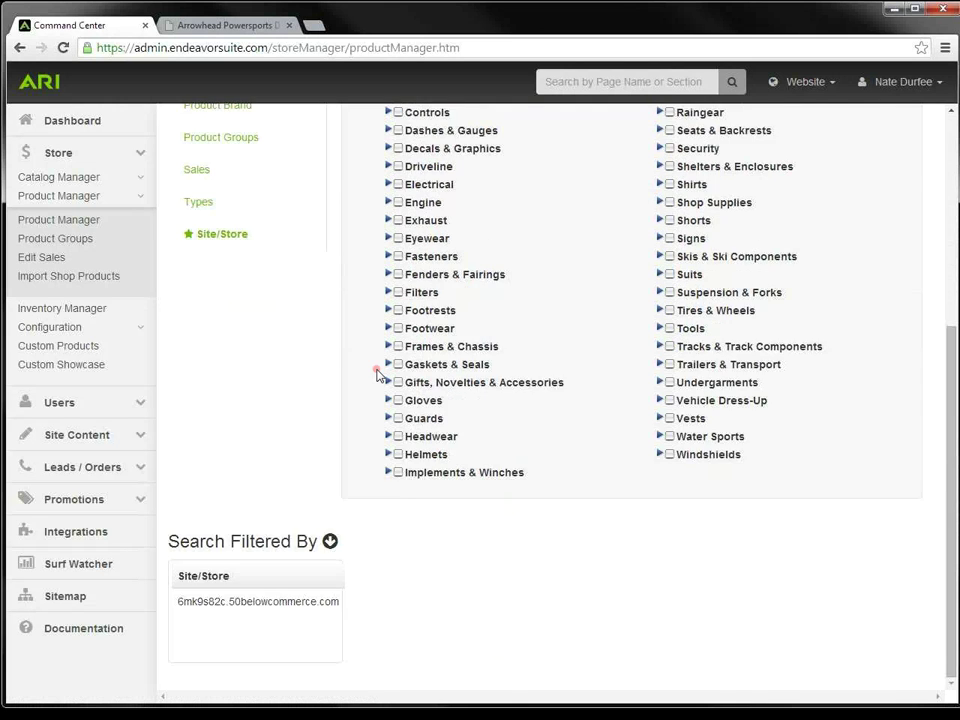
scroll(380, 368, "up", 3)
Step: Search for products filtered by the 2013 ATV showcase catalog of Arctic Cat - Power Sports
left_click(236, 302)
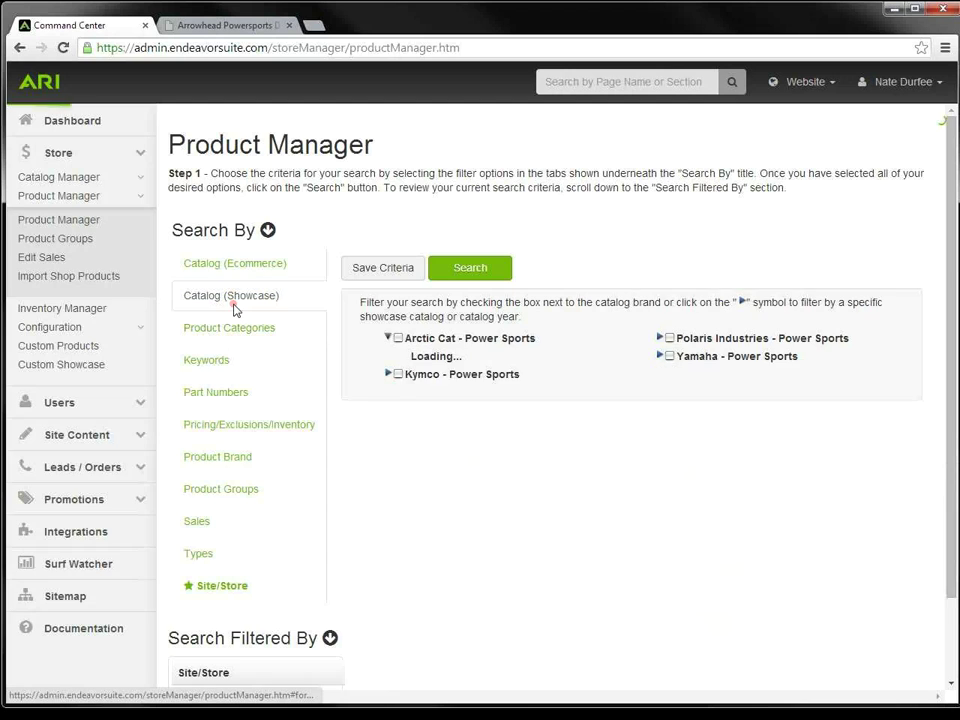
left_click(390, 339)
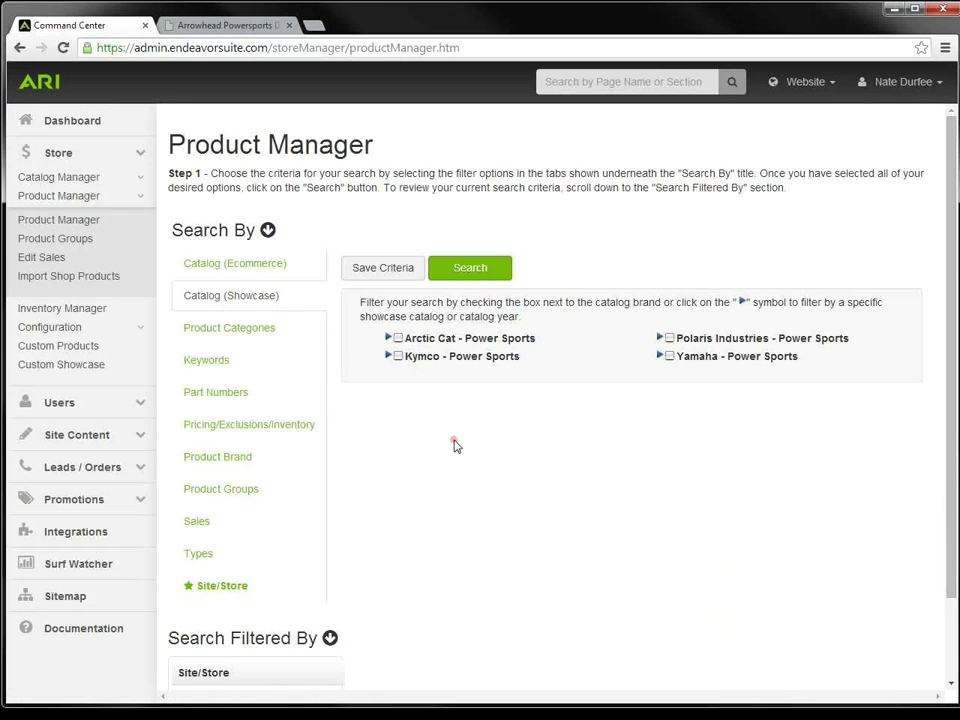
left_click(398, 338)
left_click(398, 338)
left_click(388, 337)
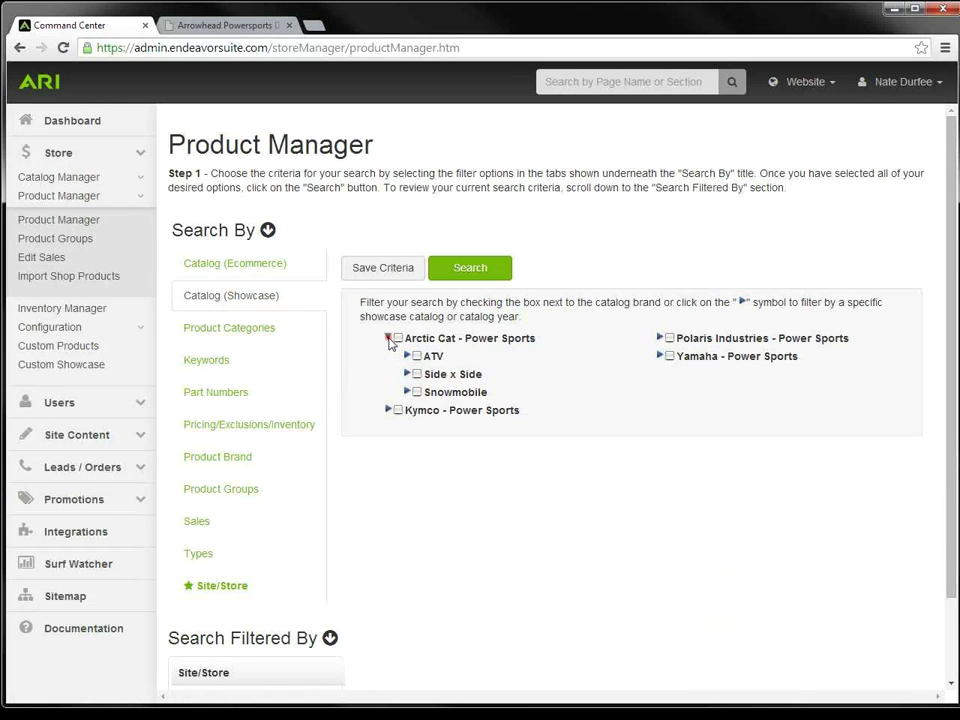
left_click(417, 355)
left_click(407, 356)
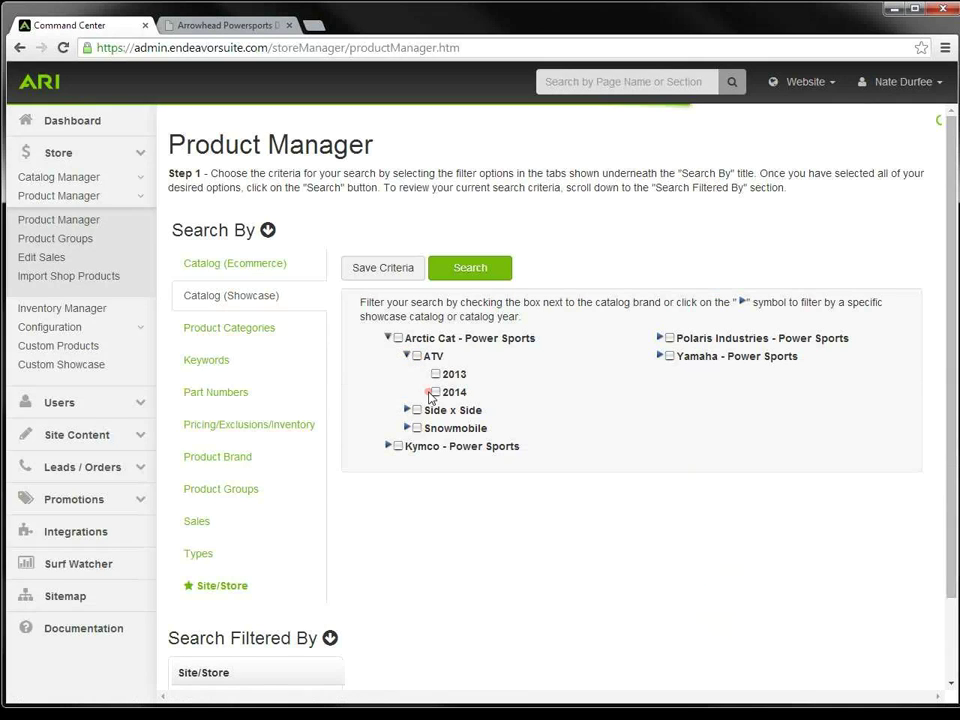
left_click(435, 373)
left_click(381, 445)
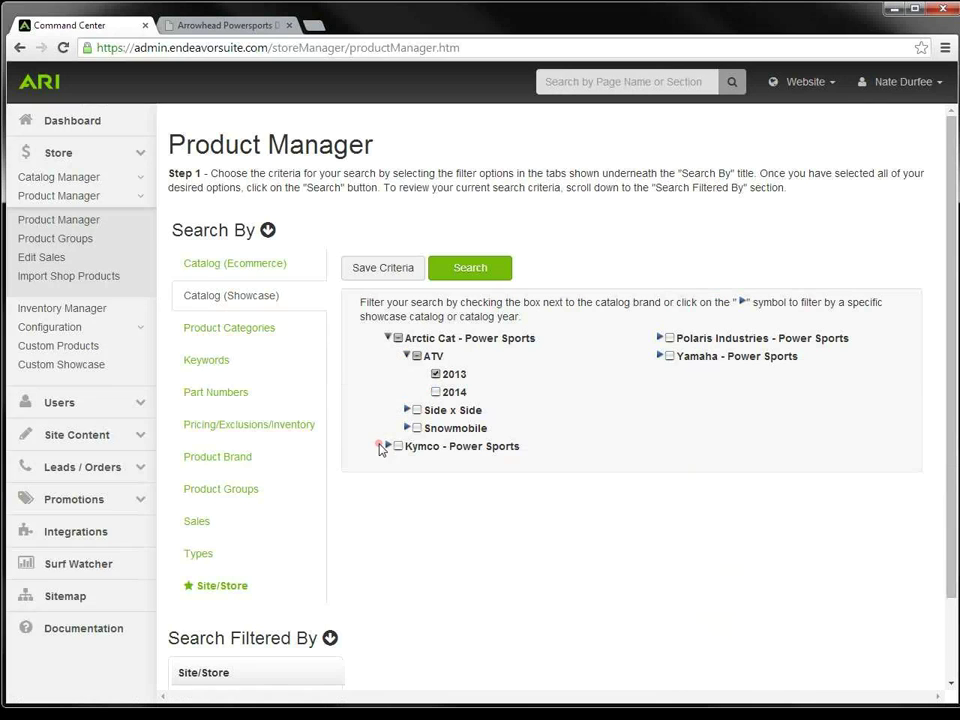
left_click(470, 268)
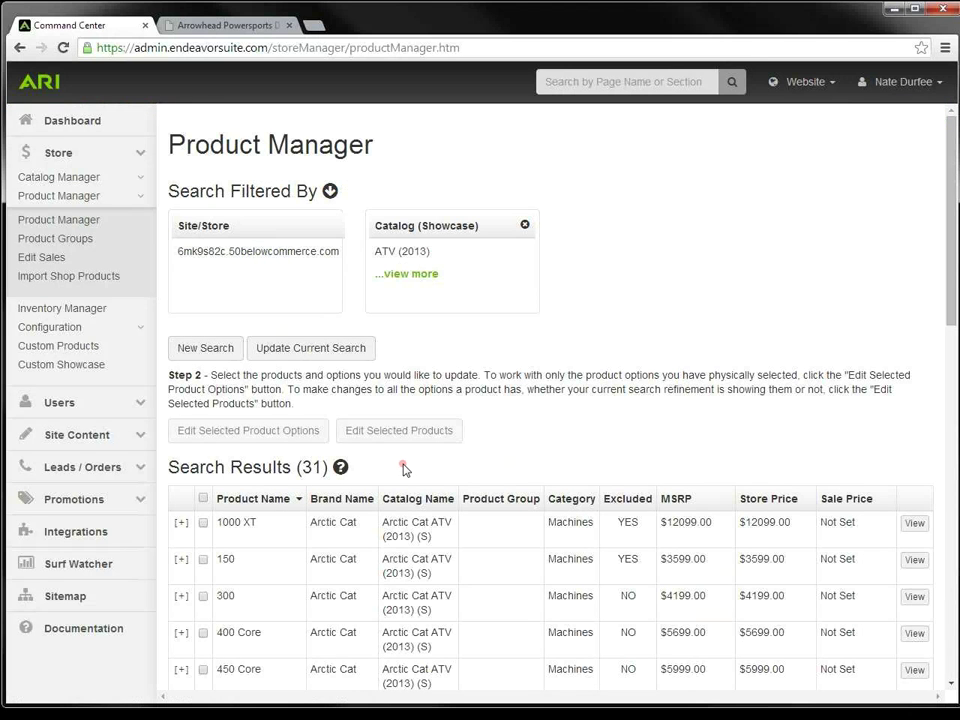
Step: Exclude the 300, 400 Core and 450 Core products from the site, confirming the exclusion and saving it
scroll(404, 469, "down", 3)
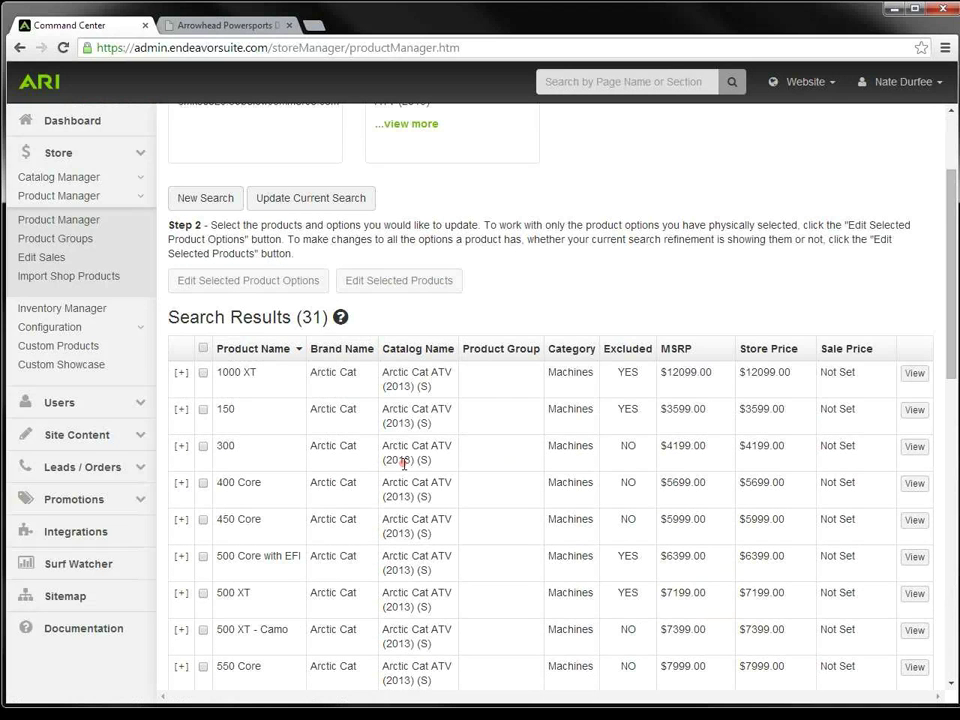
left_click(205, 448)
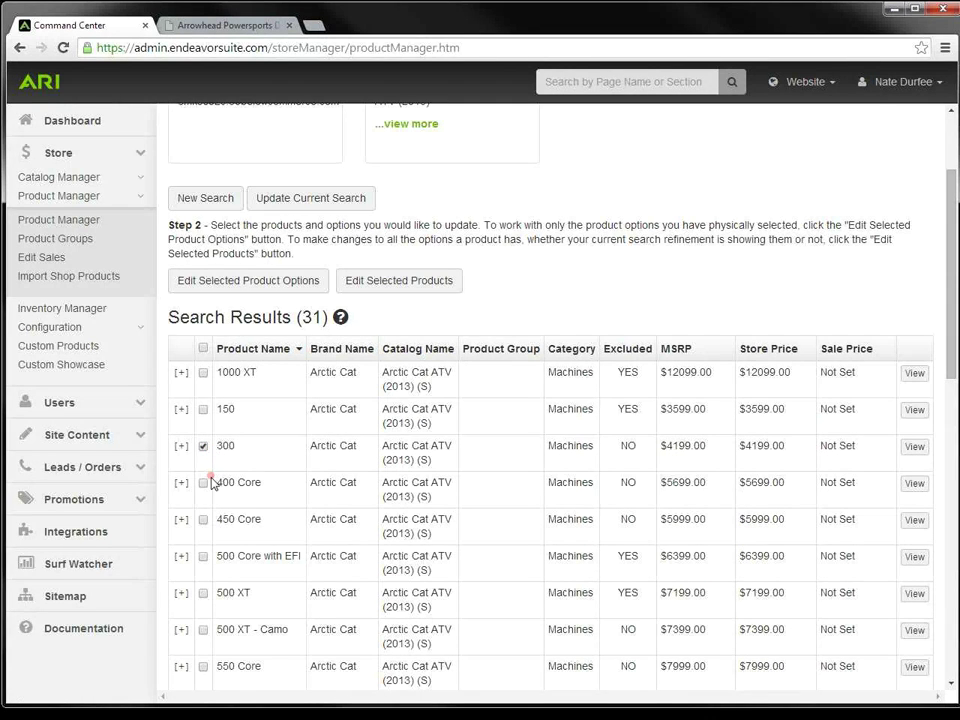
left_click(205, 484)
left_click(204, 519)
left_click(380, 292)
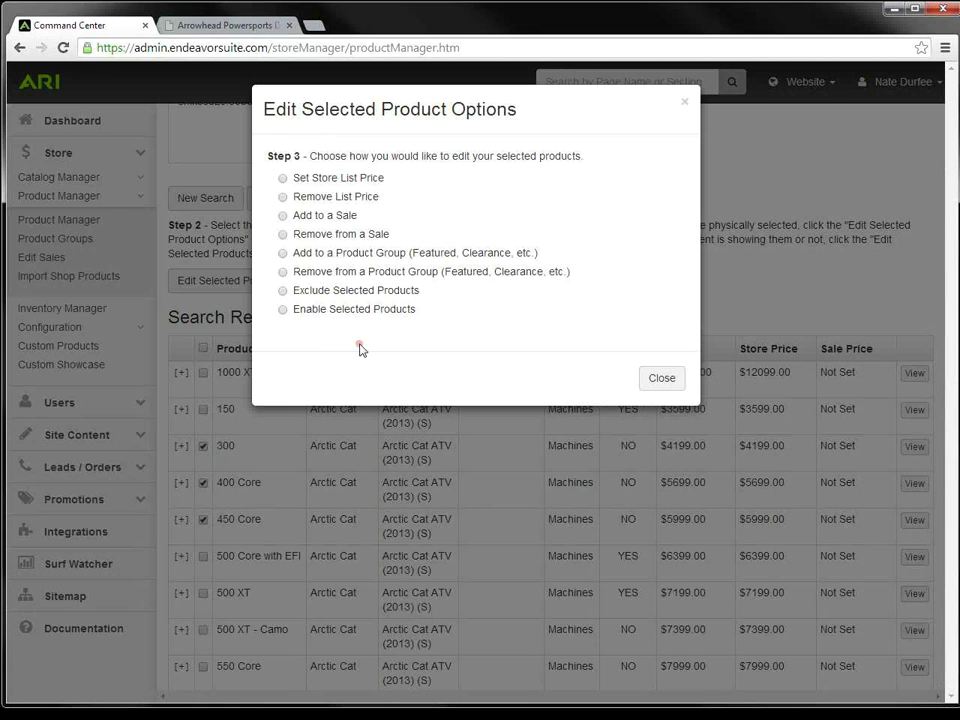
left_click(298, 342)
left_click(281, 292)
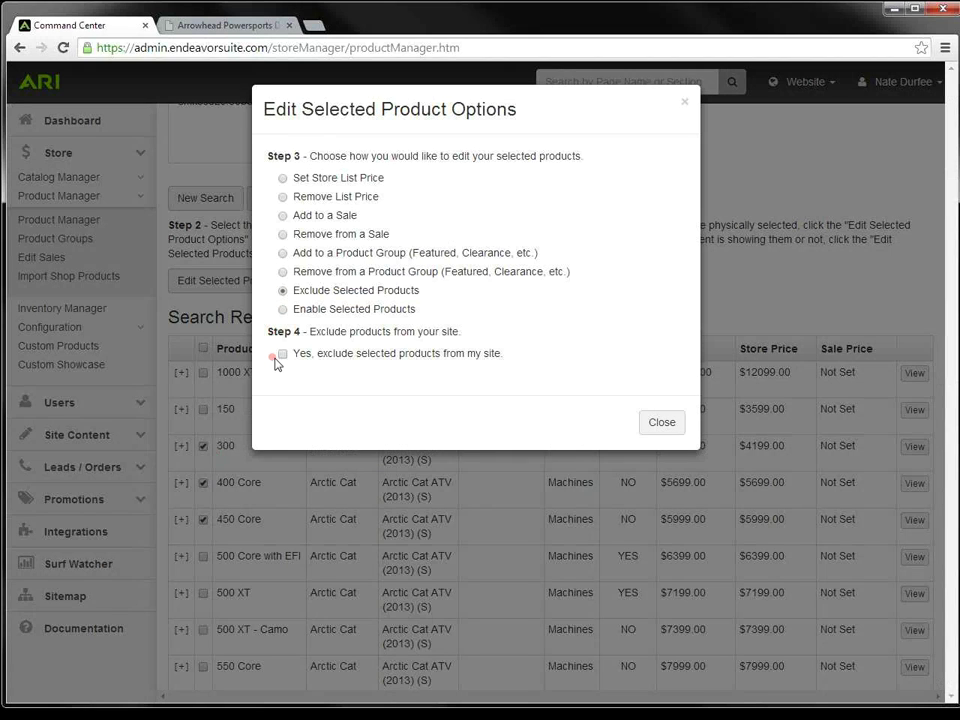
left_click(283, 354)
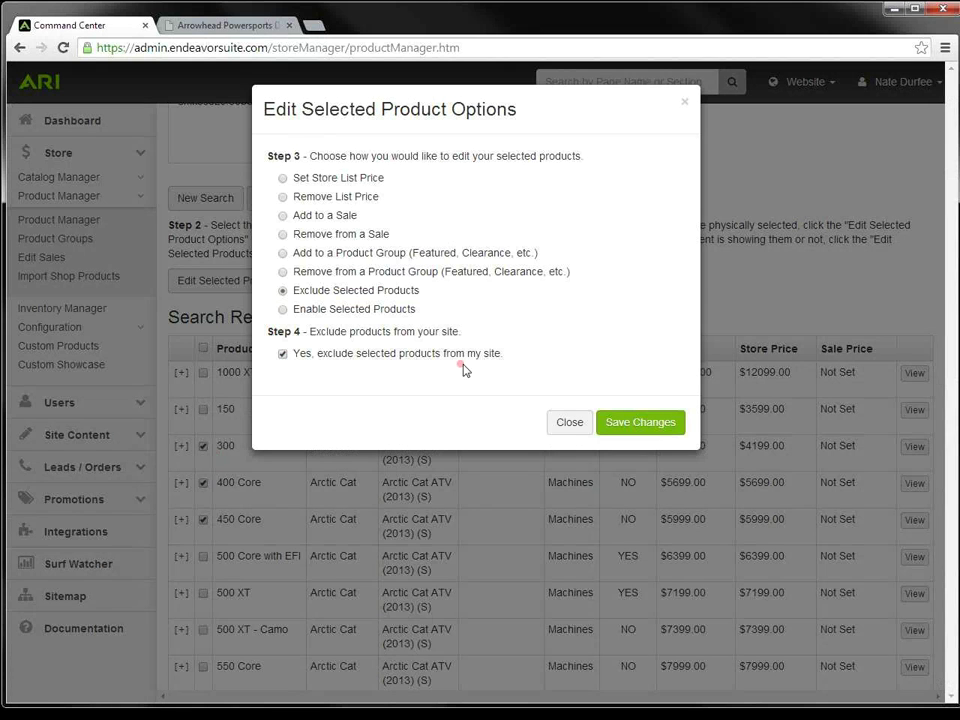
left_click(634, 428)
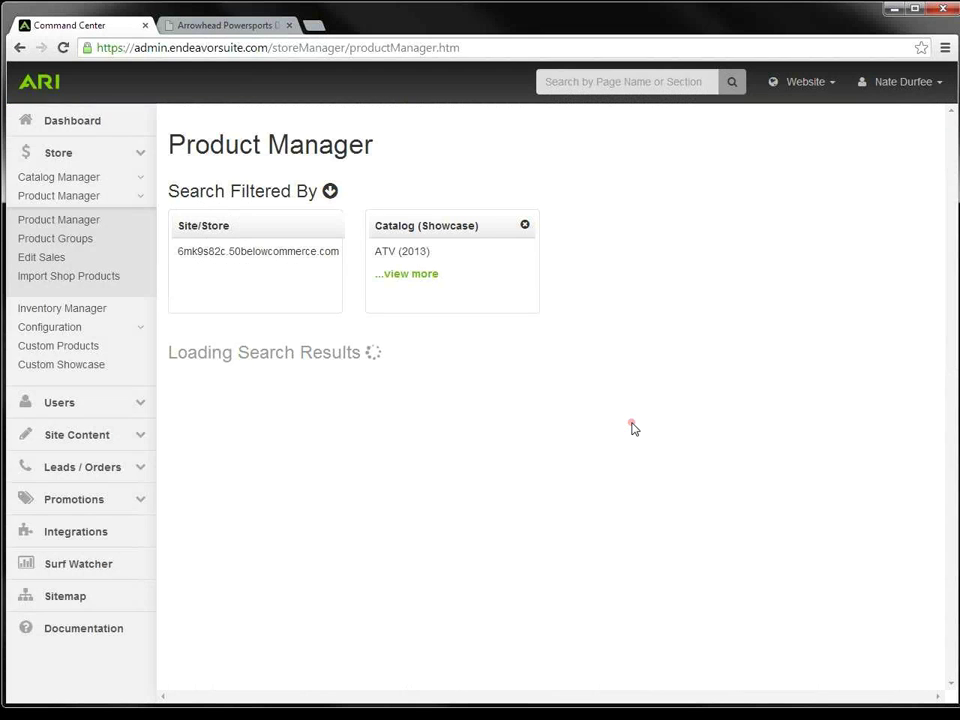
Step: Enable the excluded 1000 XT, 150, 300, 400 Core, 450 Core, 500 Core with EFI and 500 XT on the site and save
scroll(647, 471, "down", 3)
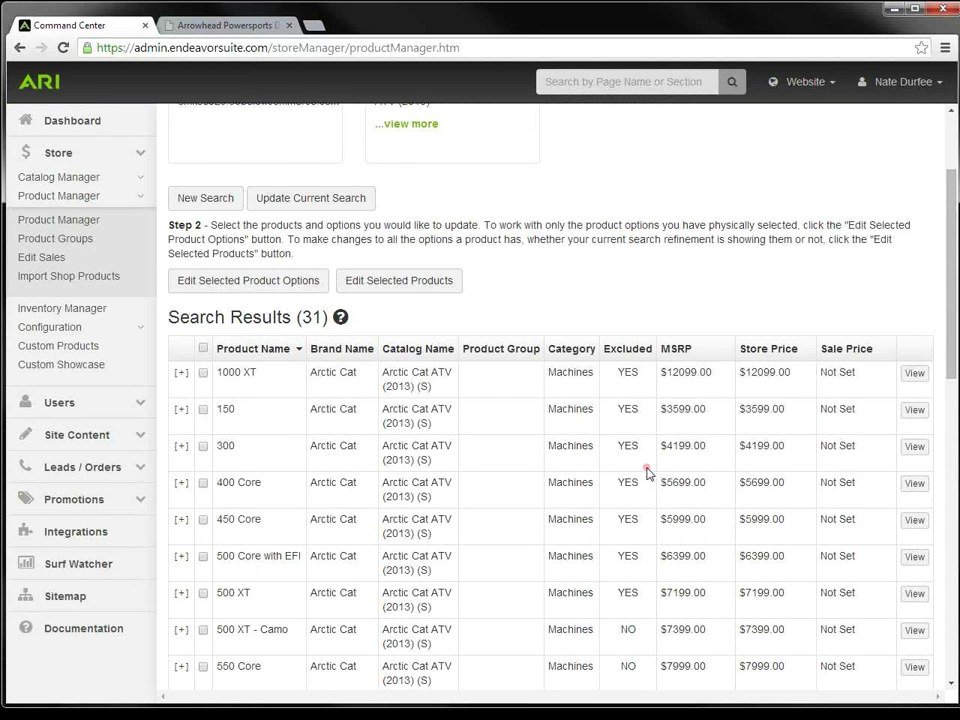
scroll(640, 410, "down", 1)
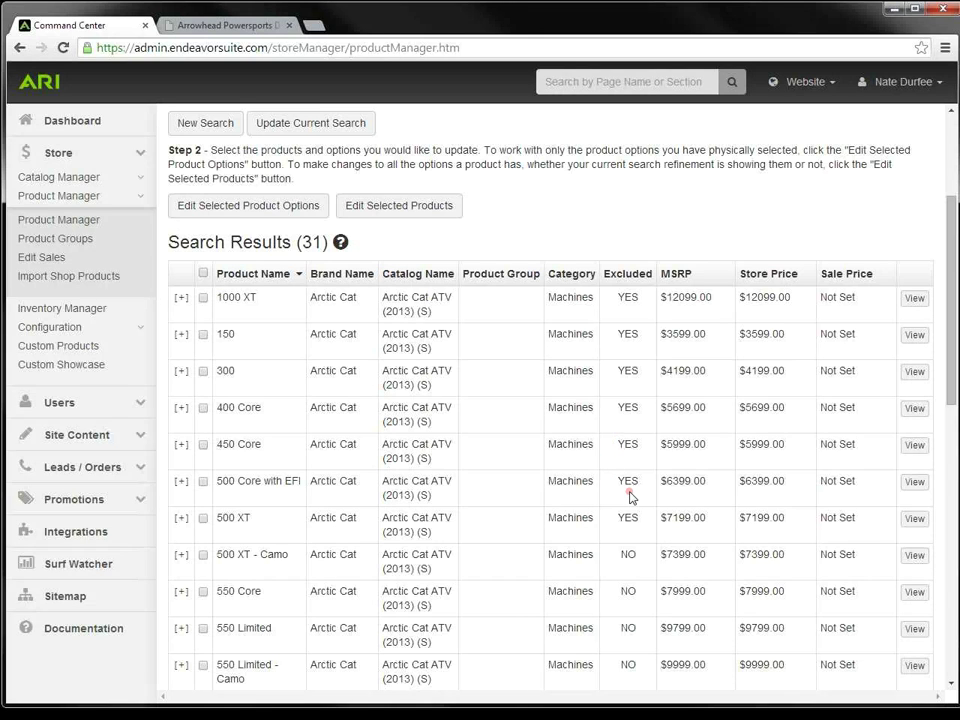
left_click(203, 298)
left_click(203, 335)
left_click(203, 371)
left_click(203, 407)
left_click(203, 444)
left_click(204, 483)
left_click(203, 519)
left_click(386, 216)
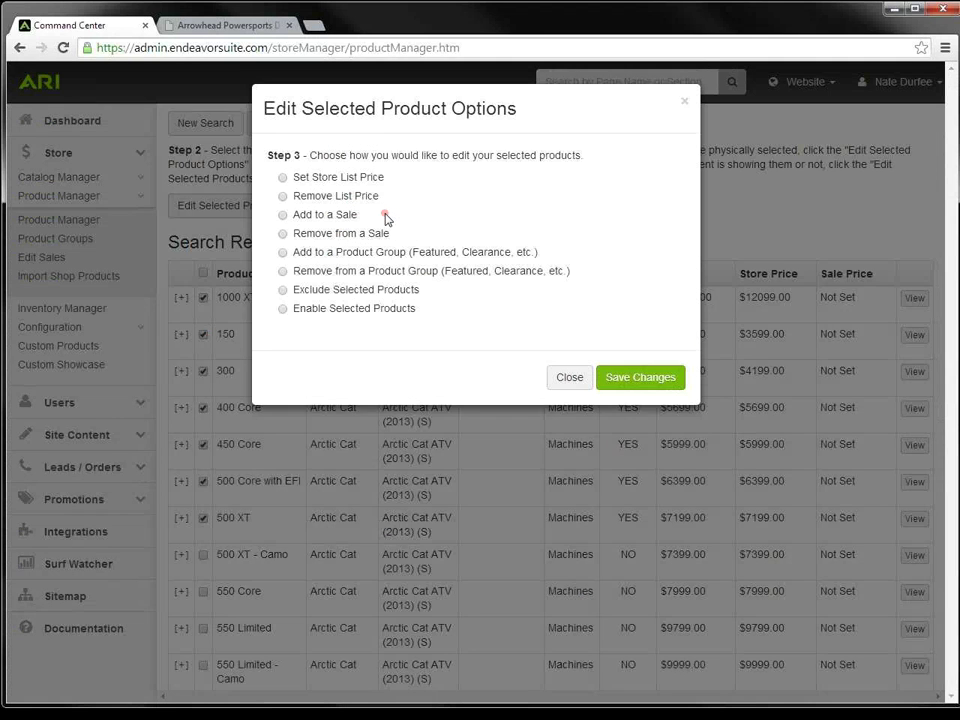
left_click(282, 310)
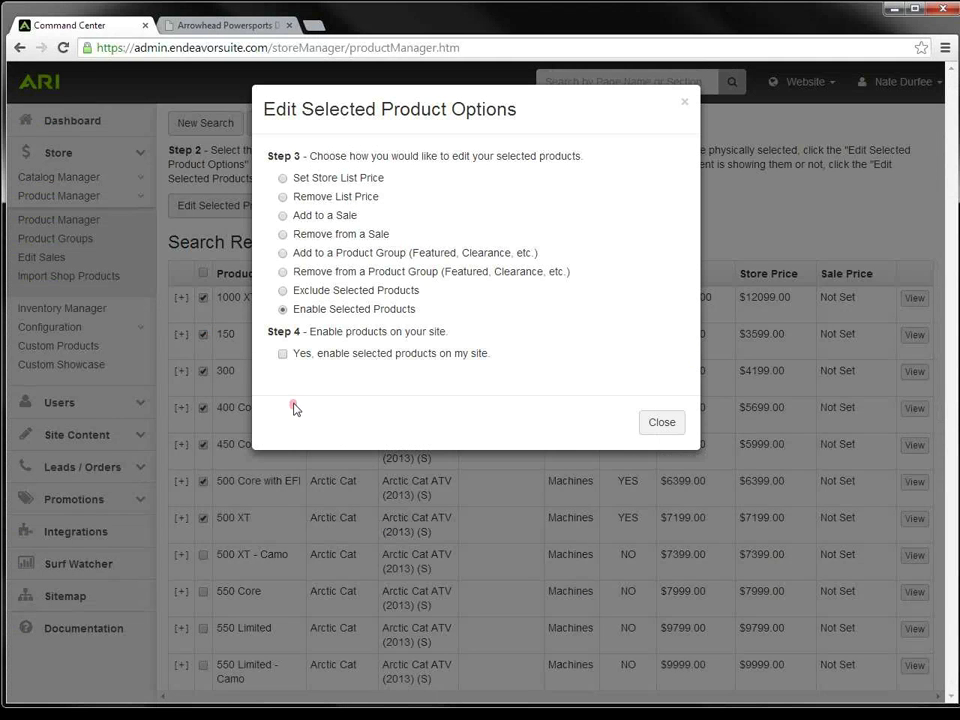
left_click(300, 356)
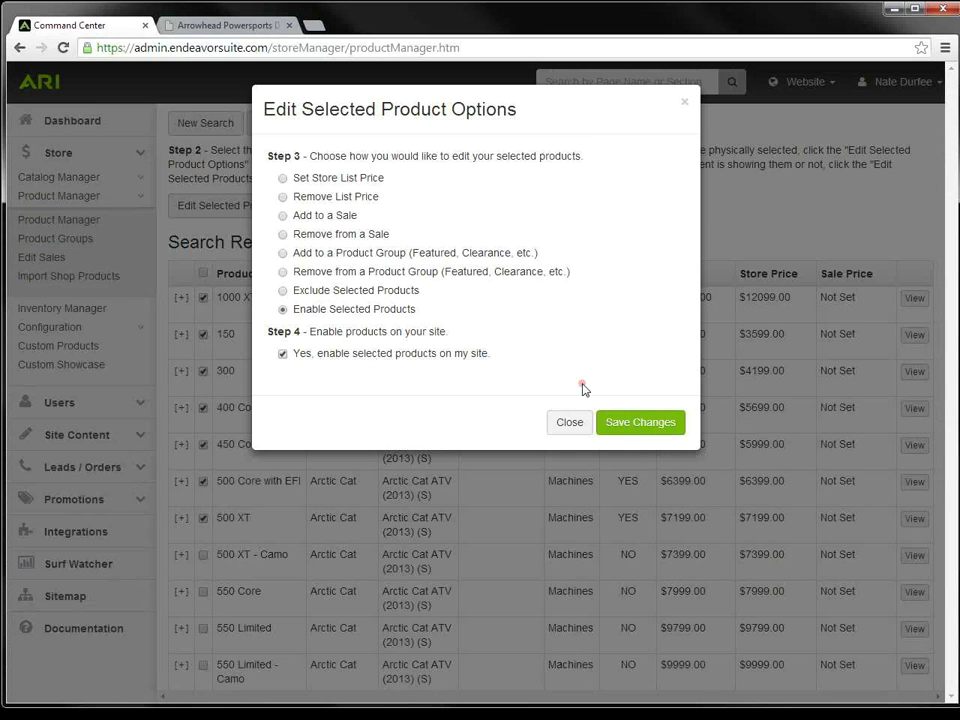
left_click(619, 432)
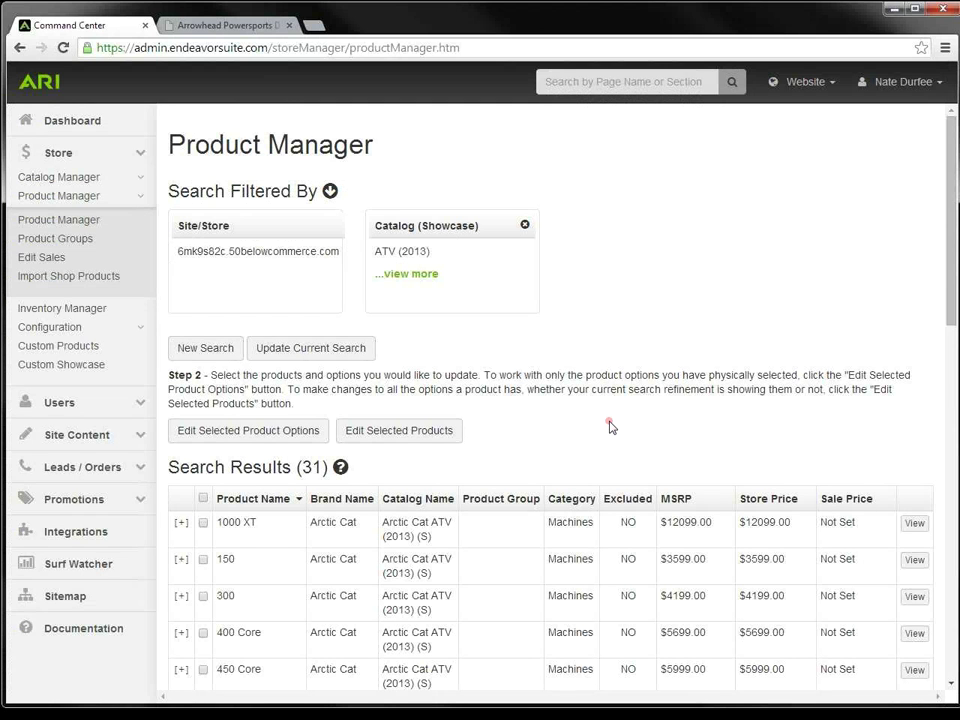
Step: Start adding the 1000 XT to a new sale with the Fixed Dollar Value type and a discount value of 11000
scroll(381, 561, "down", 1)
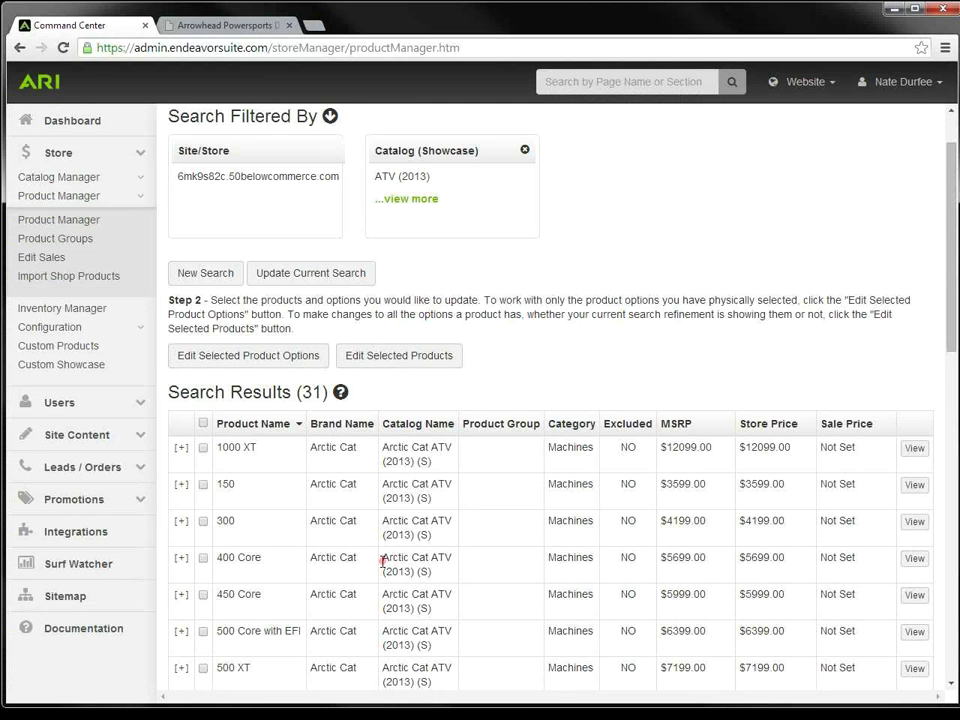
left_click(203, 447)
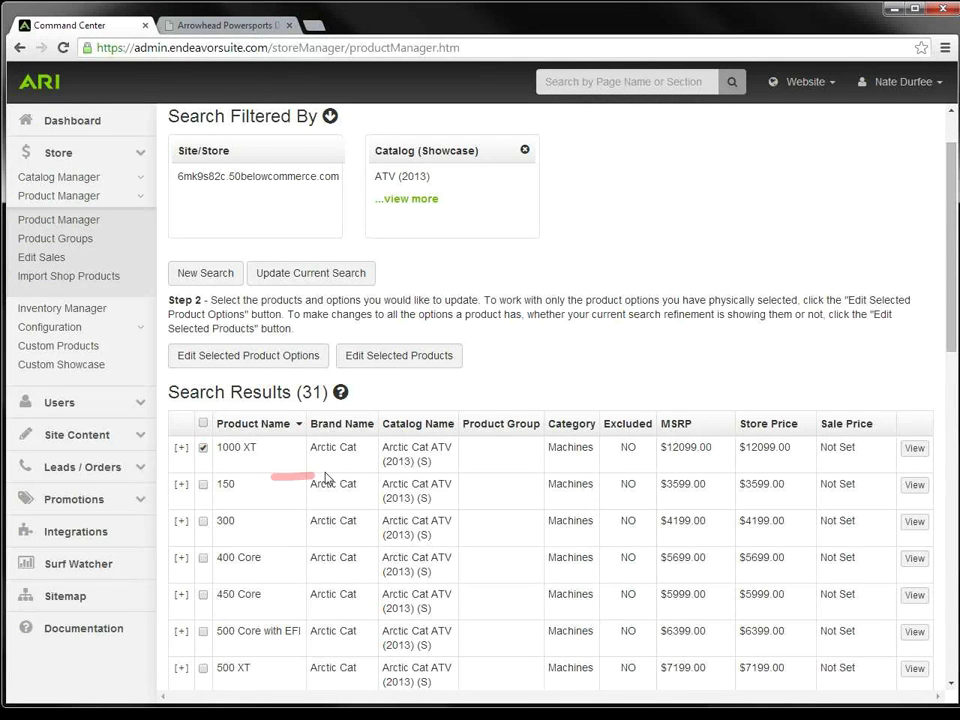
left_click(379, 358)
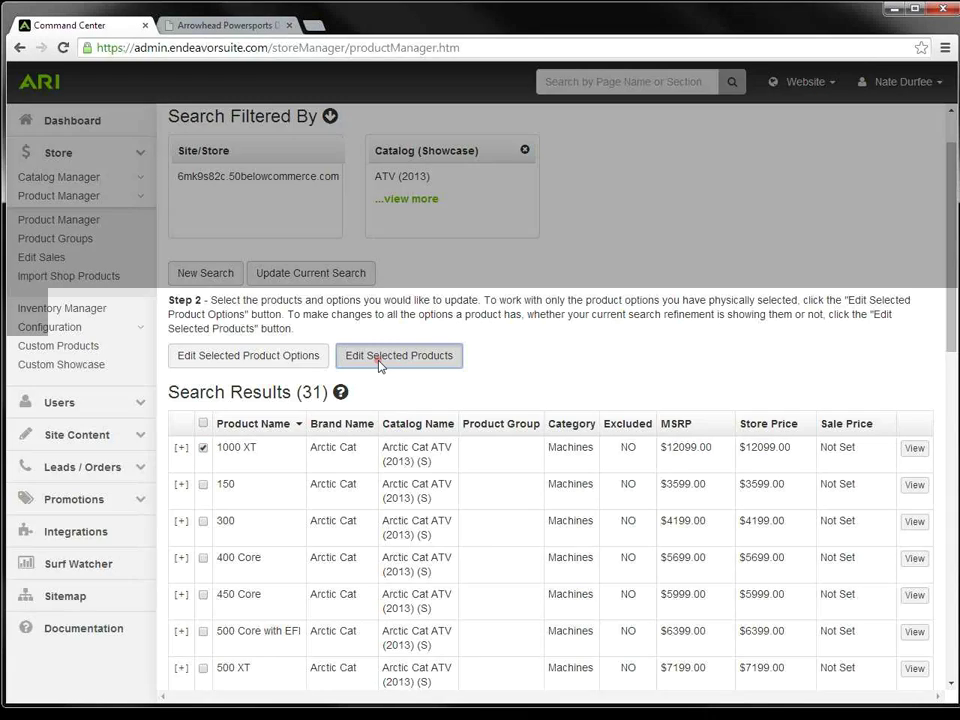
left_click(283, 219)
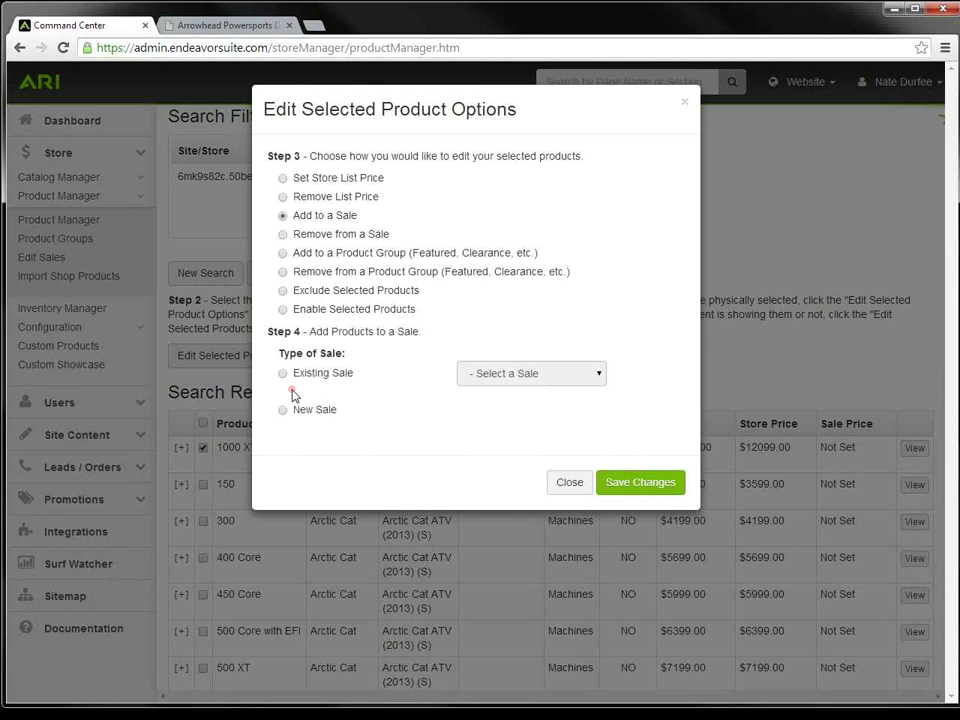
left_click(284, 411)
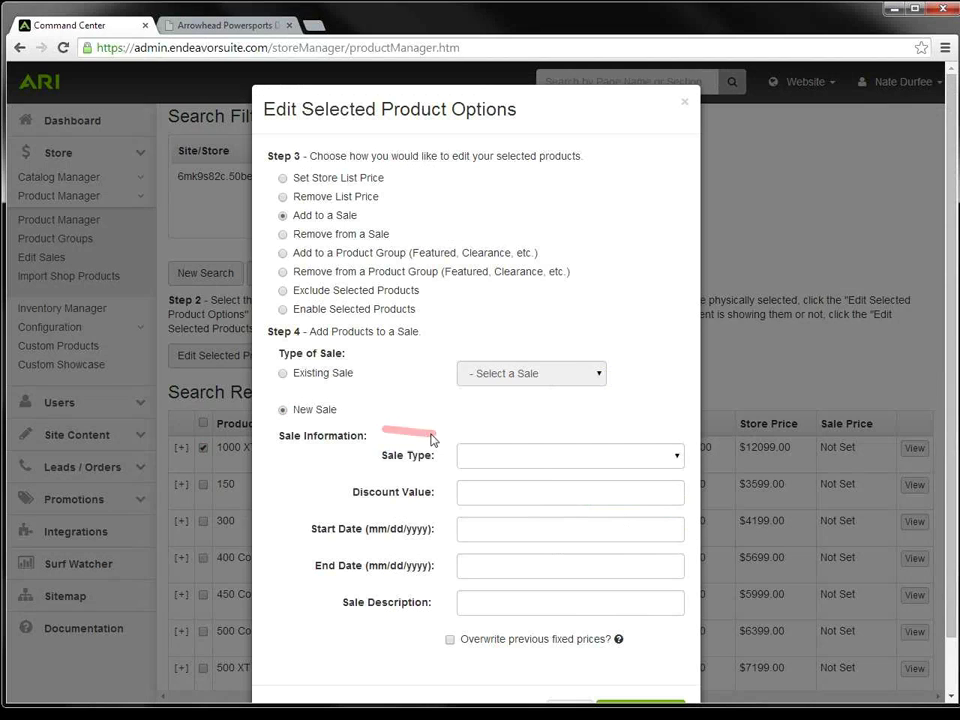
left_click(661, 457)
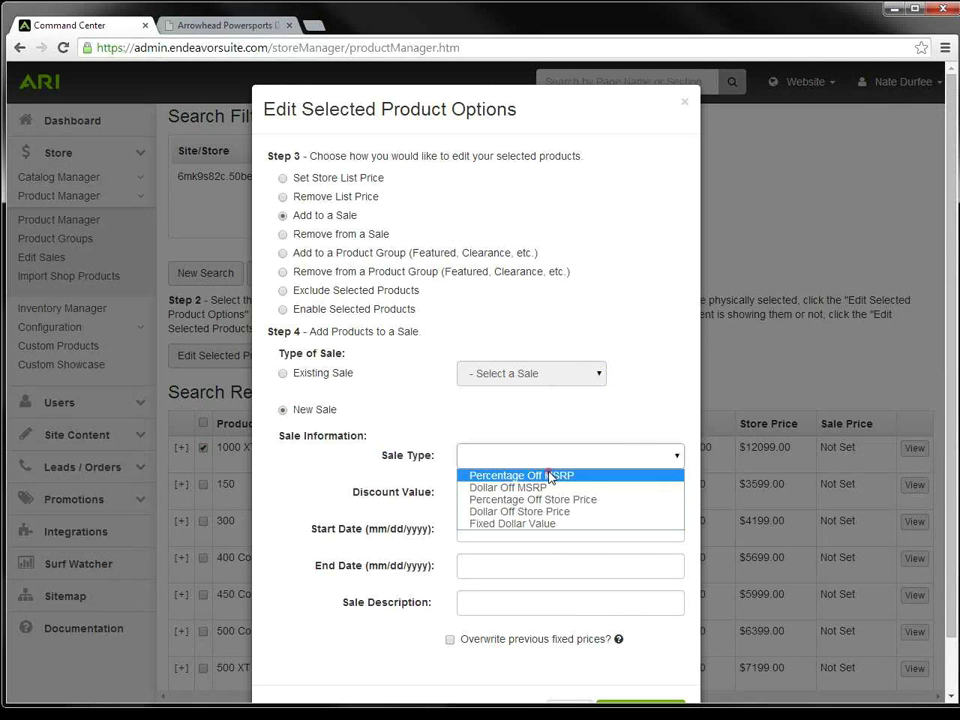
left_click(540, 524)
left_click(491, 491)
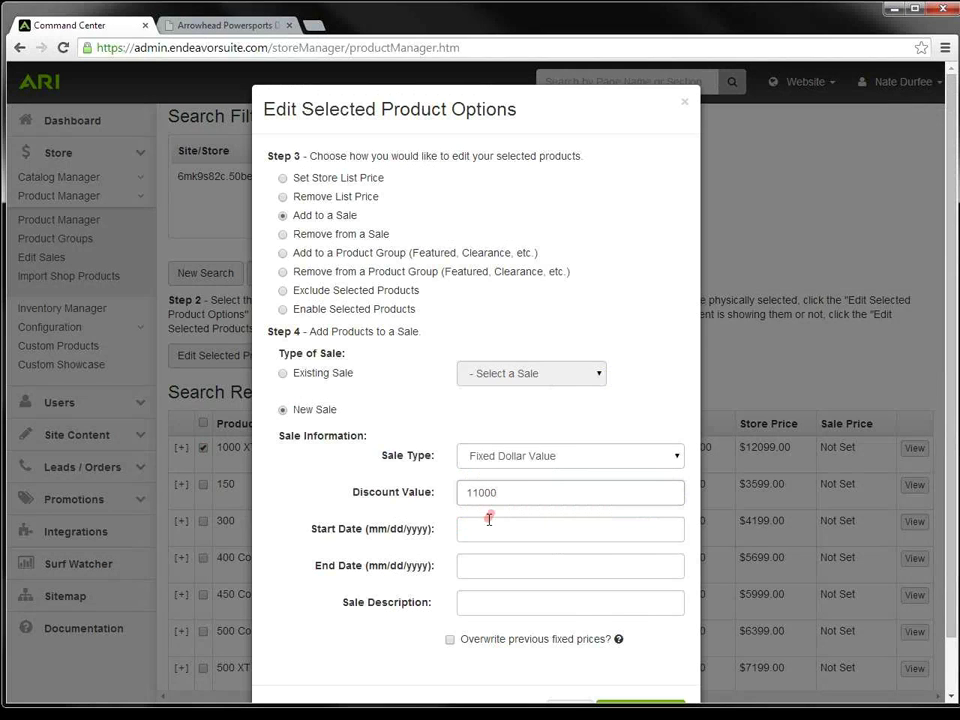
Step: Set the sale dates to 06/18/2014 through 06/30/2014, enter the description "2013 1000XT Sale" and save the sale
left_click(487, 522)
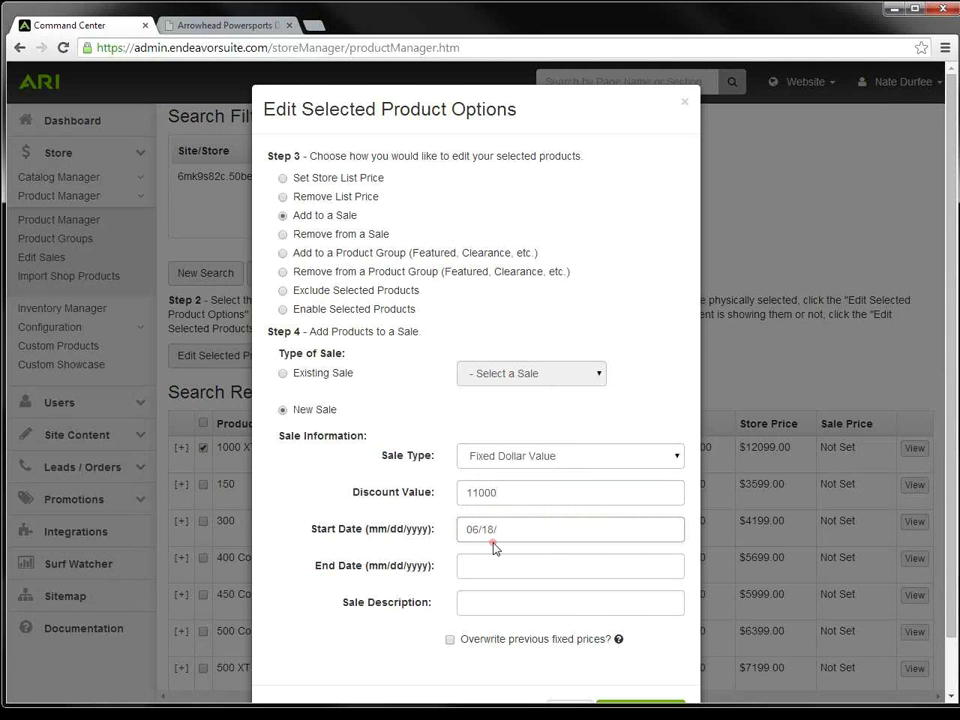
type("06/18/2014")
left_click(497, 567)
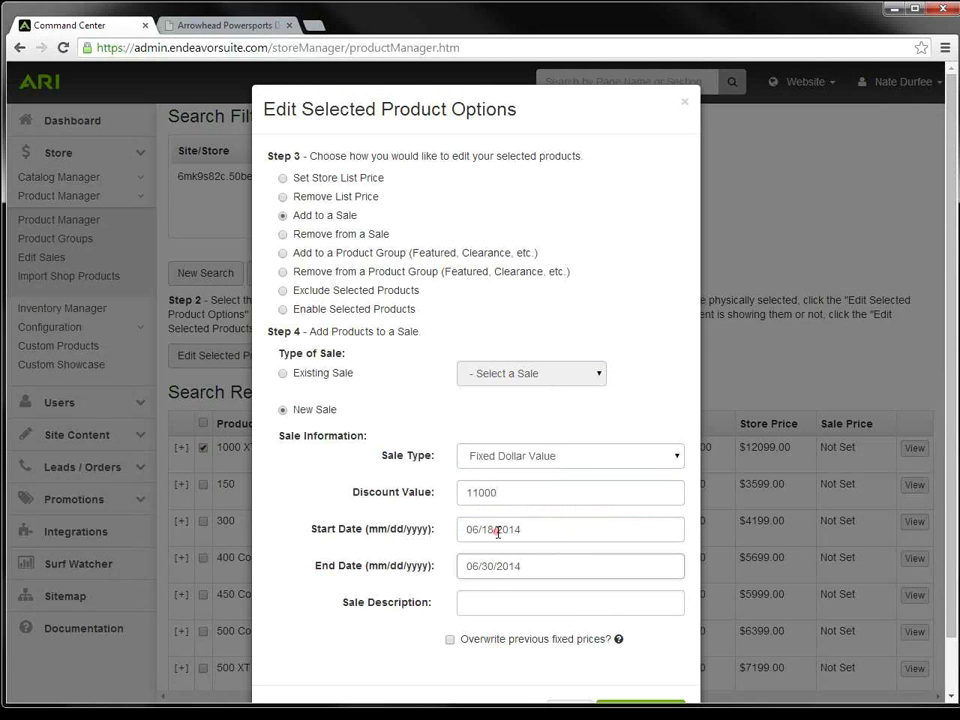
left_click(472, 606)
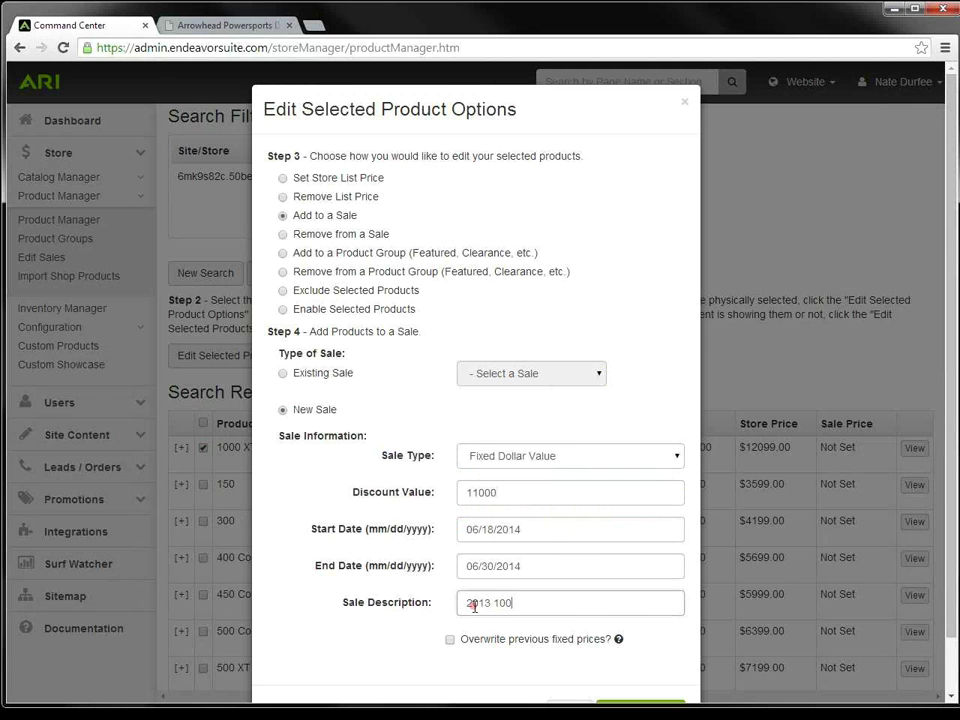
type("T Sale")
scroll(600, 630, "down", 2)
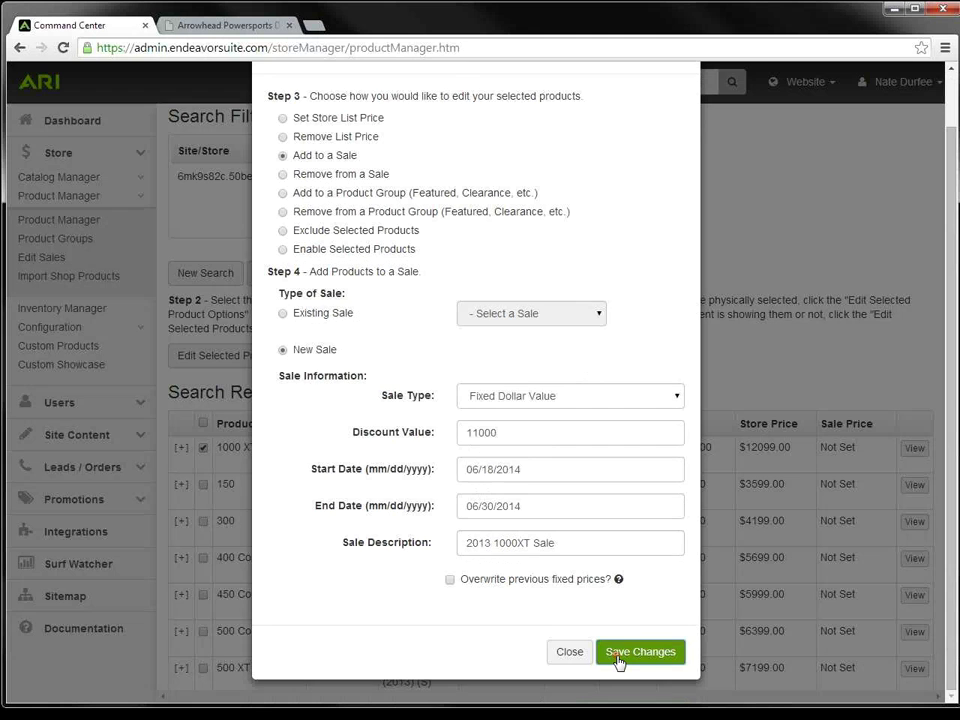
left_click(618, 655)
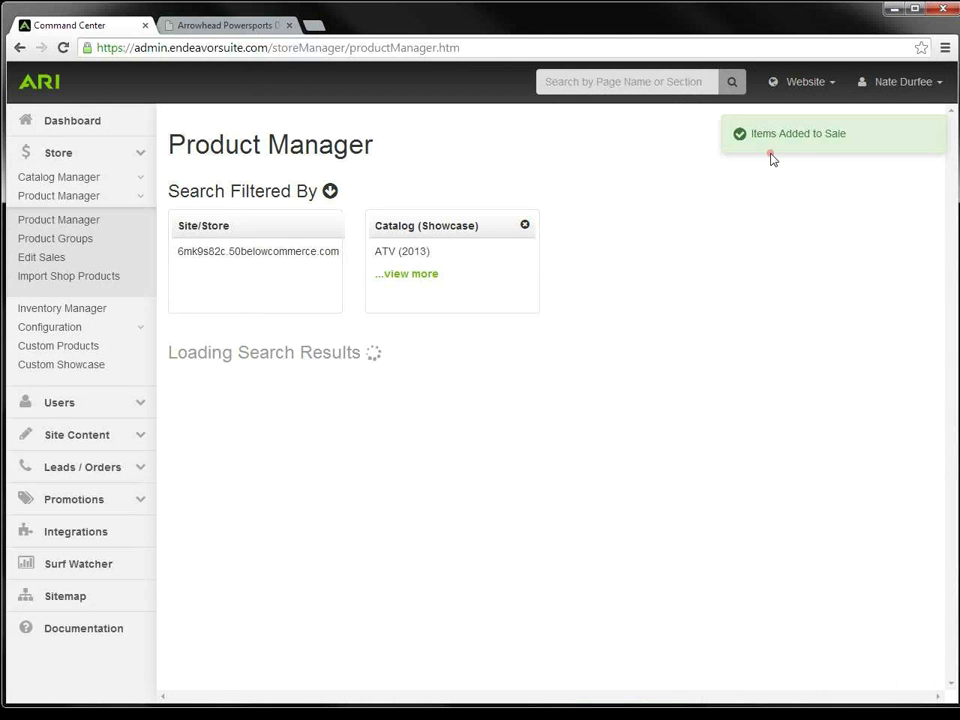
Step: Add the 1000 XT, 400 Core, 500 XT, 550 Limited - Camo, 700 Limited and 700 XT to the Featured Items product group and save
scroll(799, 437, "down", 1)
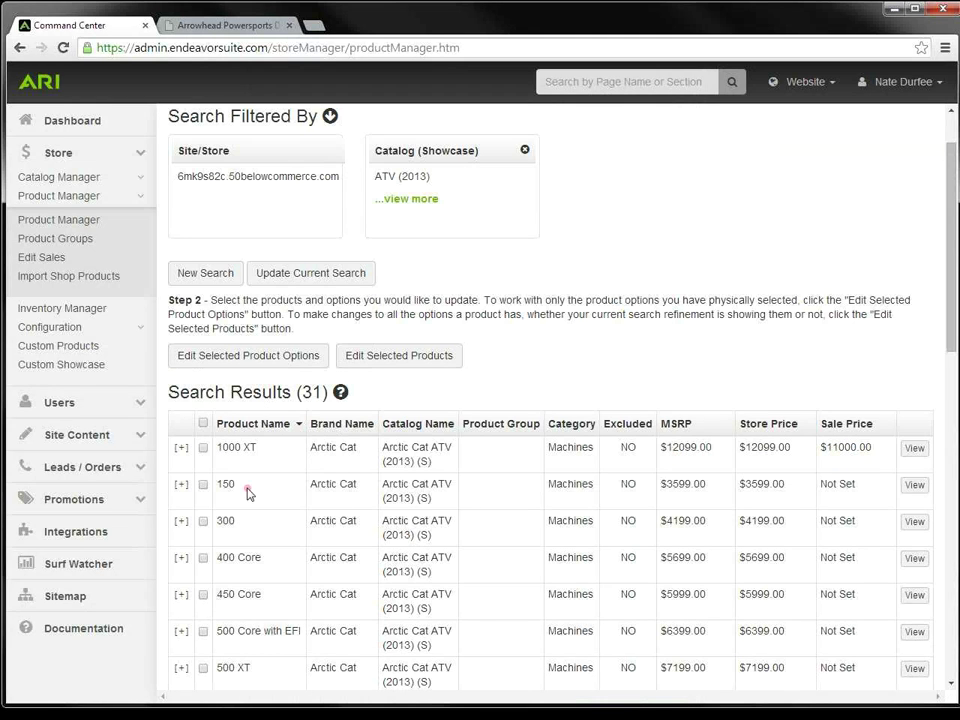
left_click(203, 449)
left_click(203, 558)
scroll(204, 558, "down", 1)
left_click(204, 594)
scroll(204, 595, "down", 1)
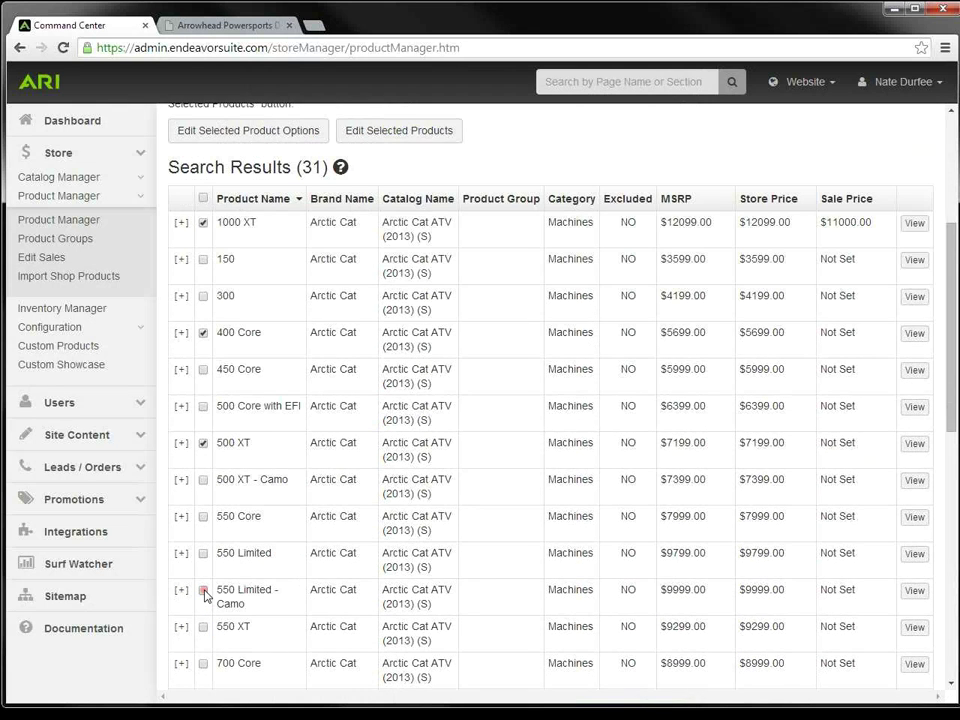
left_click(204, 592)
scroll(205, 597, "down", 2)
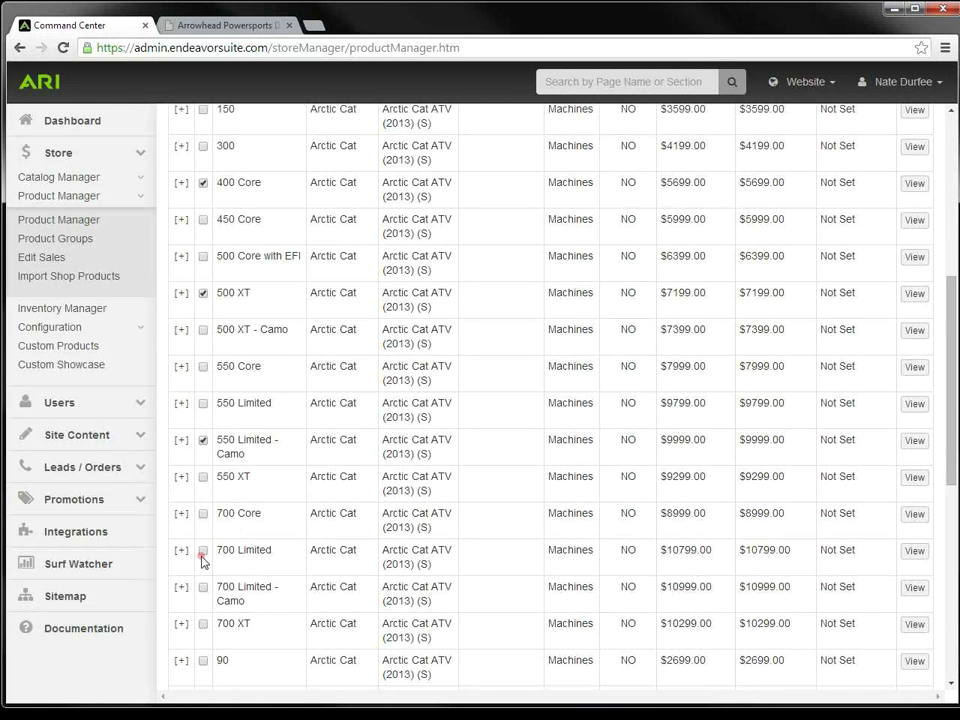
left_click(203, 551)
scroll(206, 624, "up", 4)
left_click(390, 368)
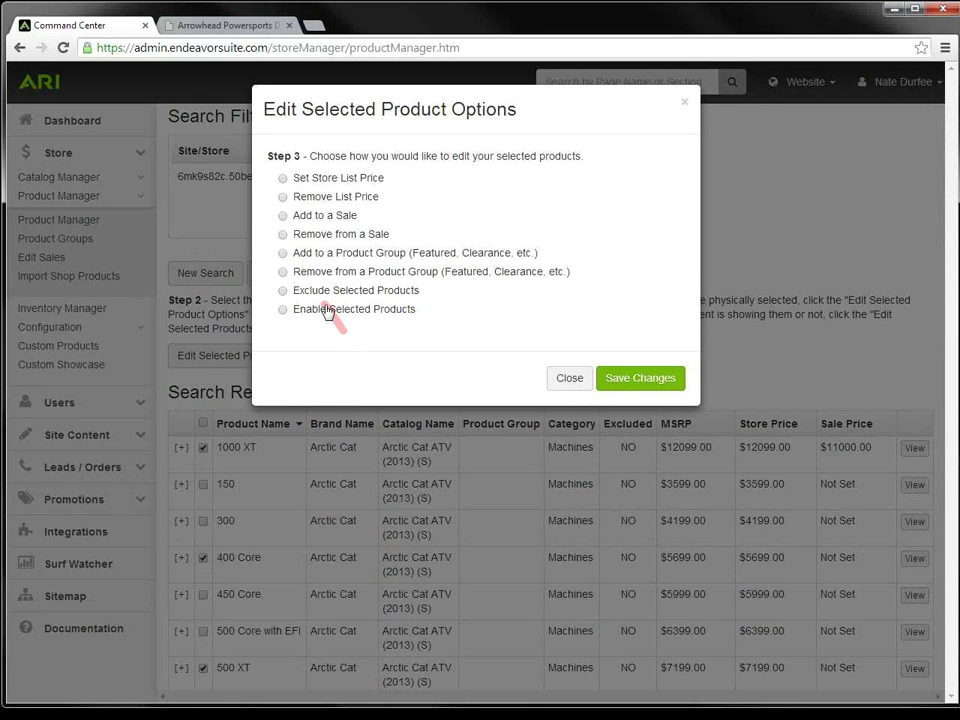
left_click(282, 254)
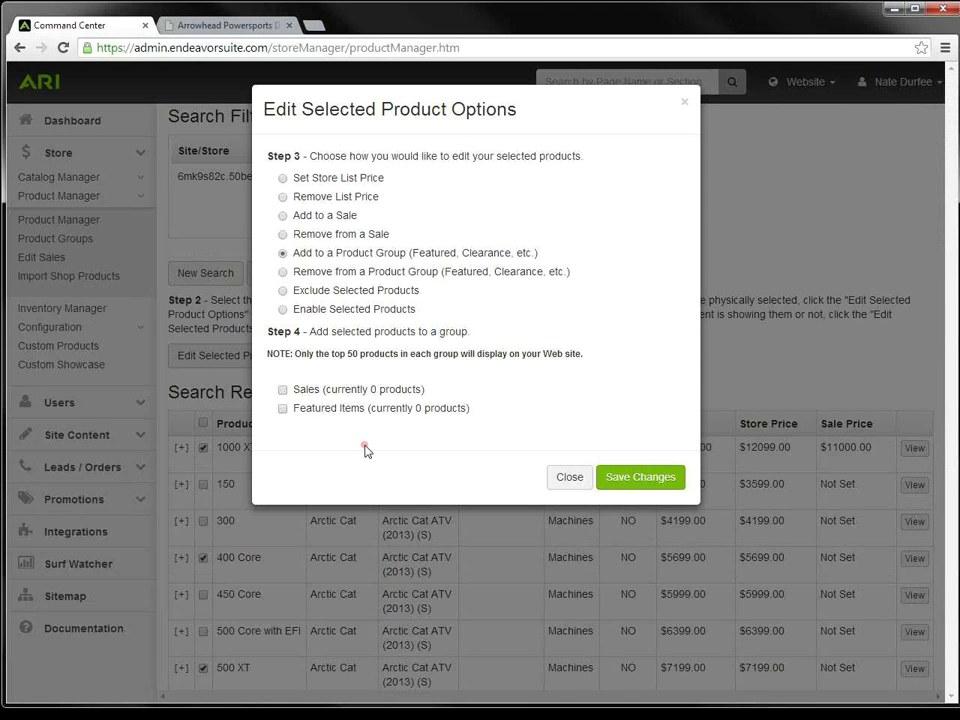
left_click(282, 408)
left_click(626, 478)
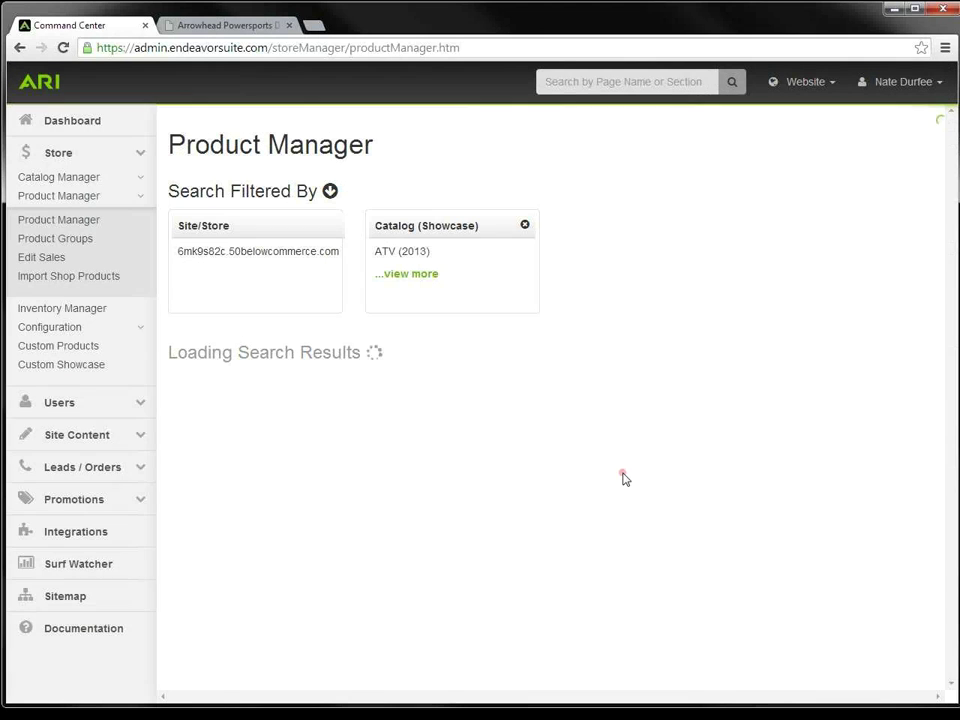
Step: Publish the website changes and reload the home page of the Arrowhead Powersports site
left_click(831, 86)
left_click(915, 192)
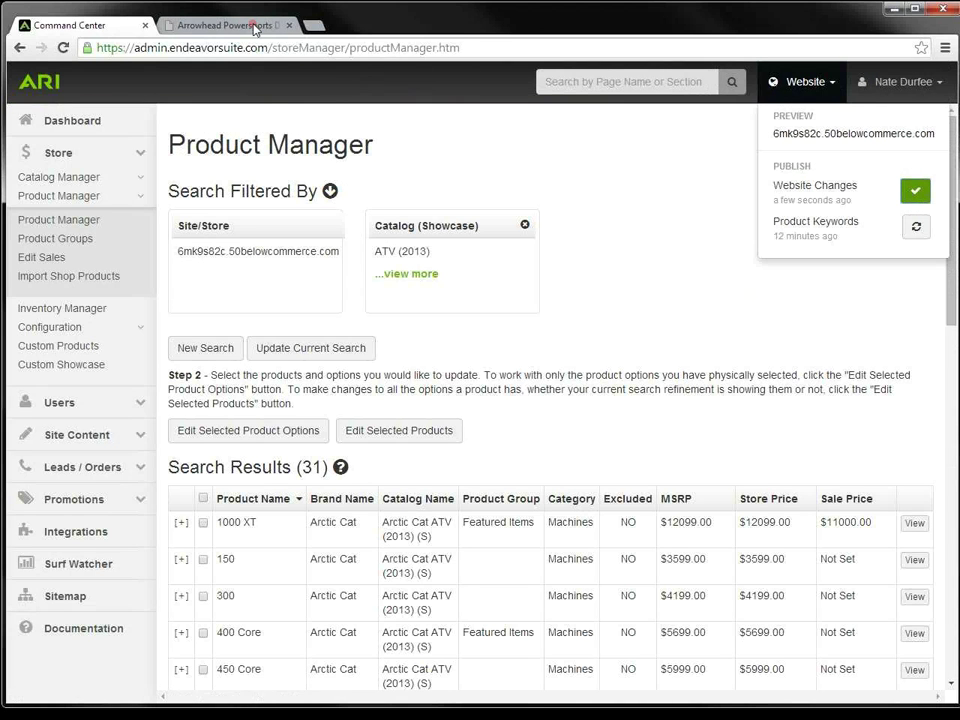
left_click(200, 24)
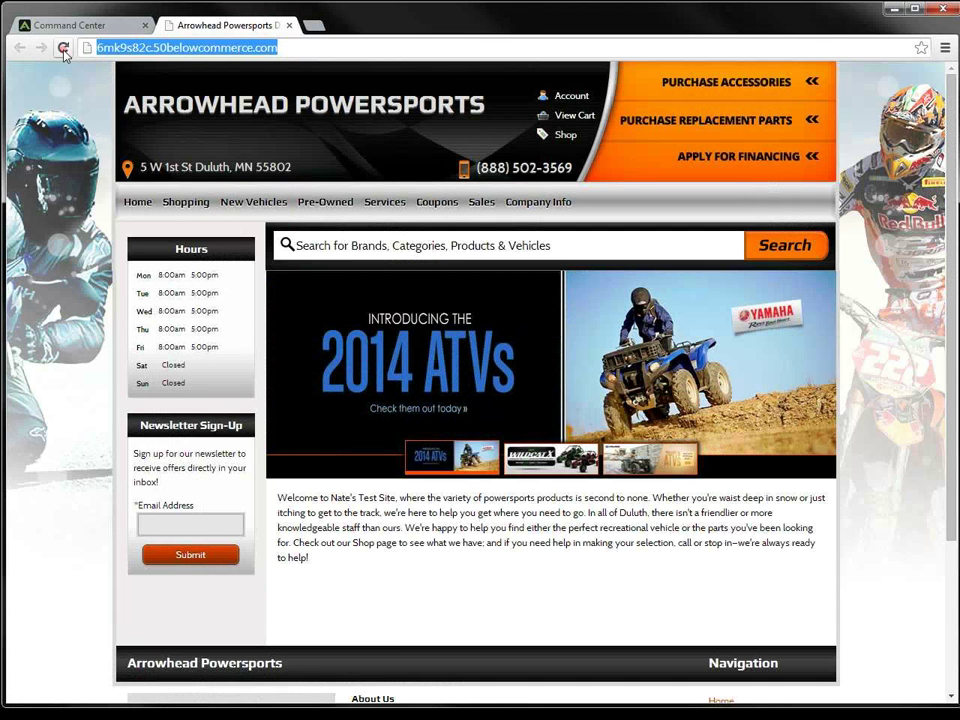
left_click(63, 48)
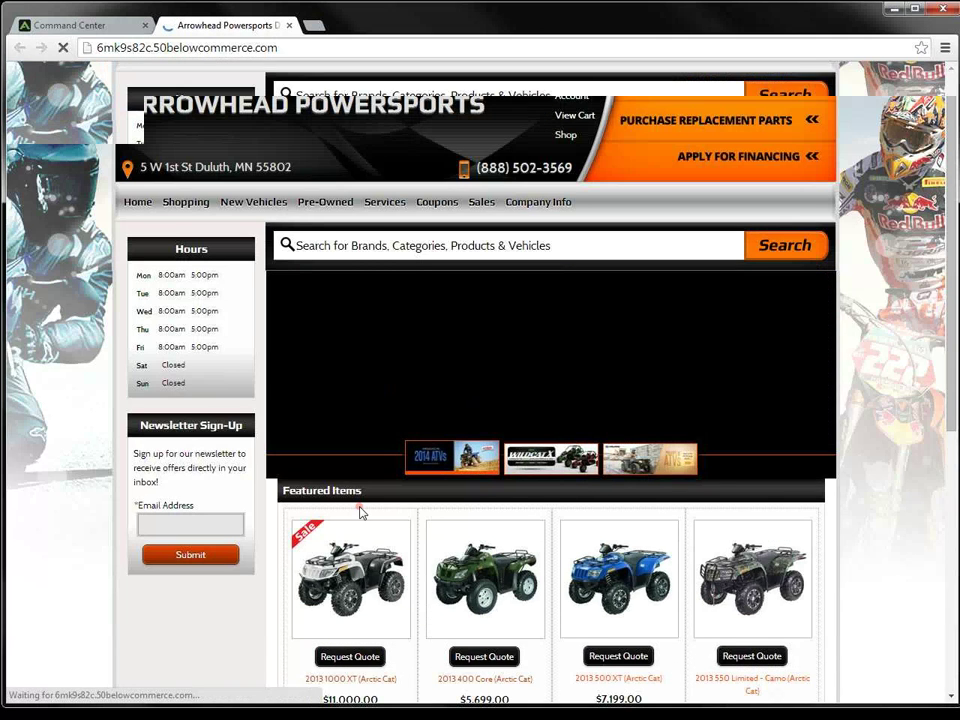
Step: View the site's full list of featured items and open the 2013 1000 XT product page to check its sale details
scroll(361, 512, "down", 2)
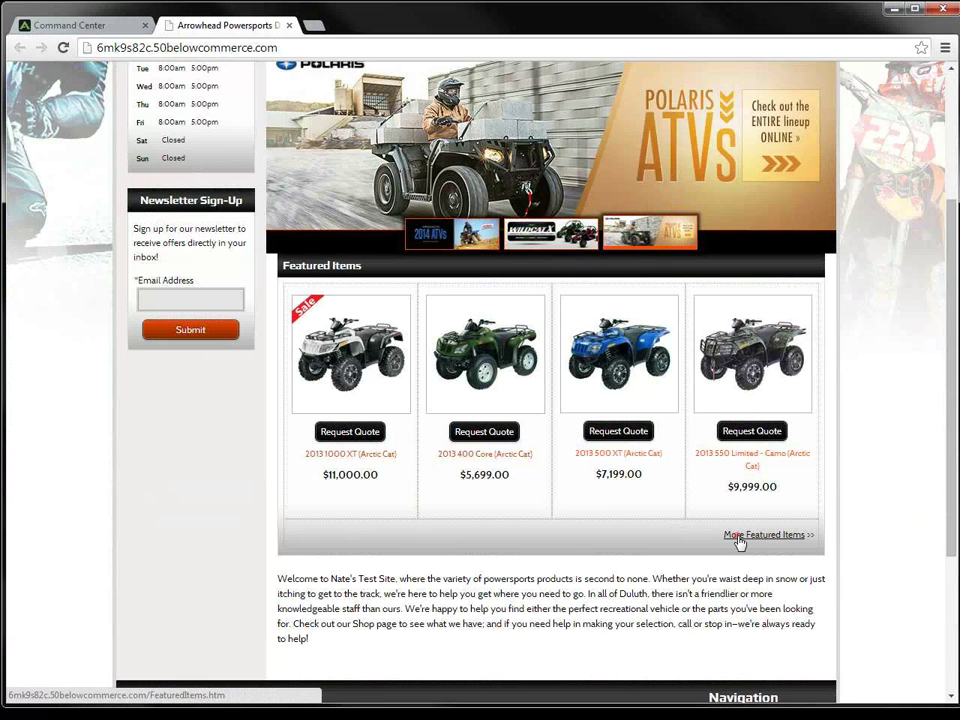
left_click(738, 539)
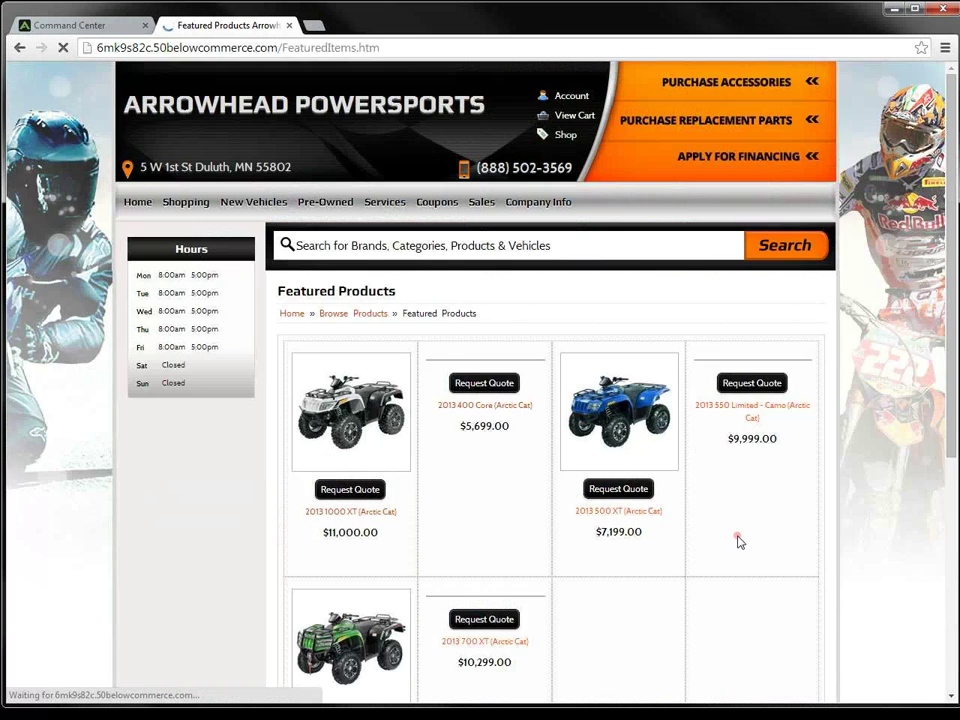
scroll(621, 504, "down", 1)
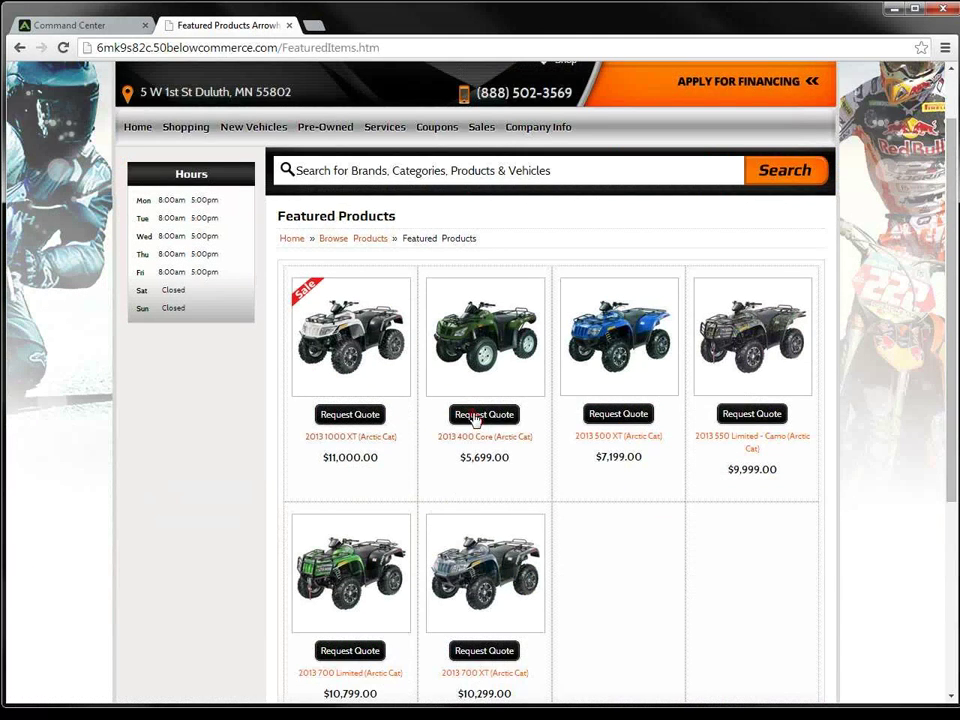
left_click(325, 318)
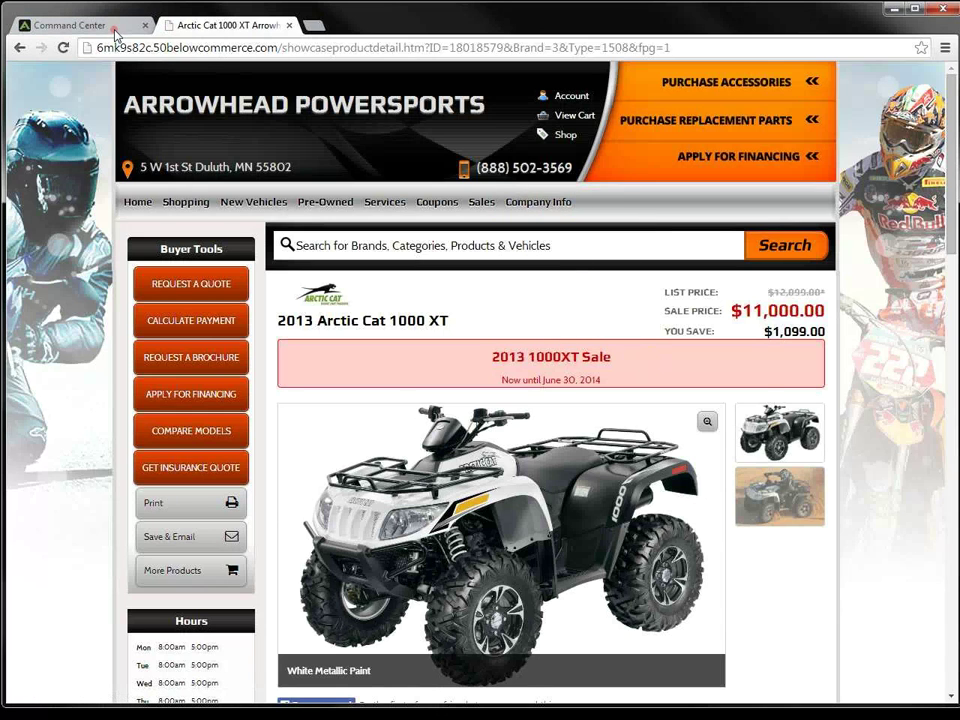
Step: Switch back to the Command Center, start a new product search and show the e-commerce catalog filter with Arctic Cat collapsed
left_click(80, 25)
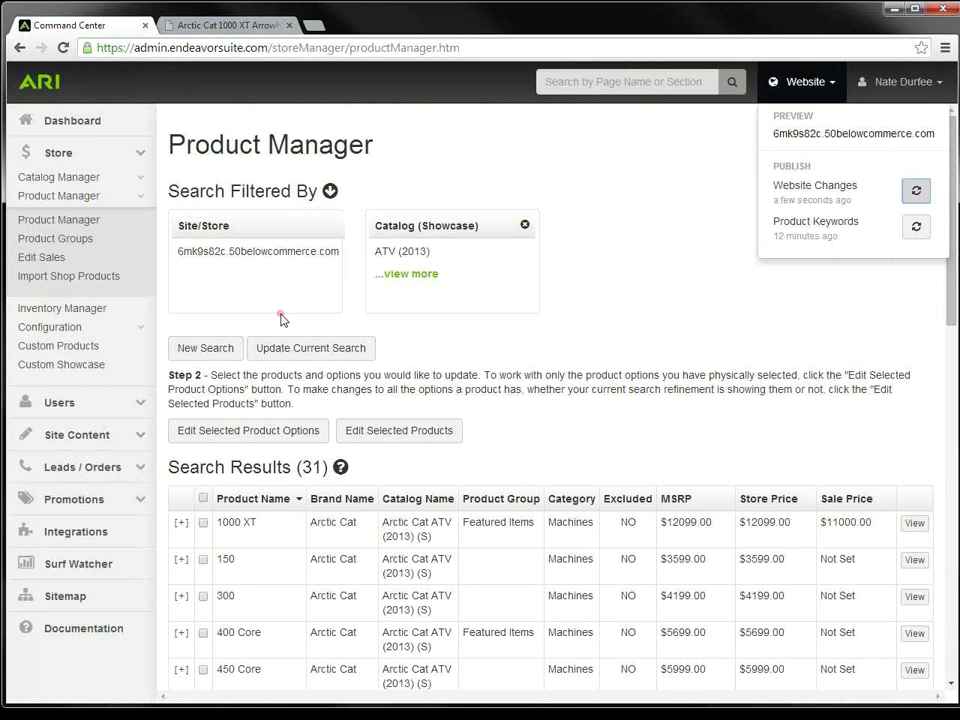
left_click(213, 350)
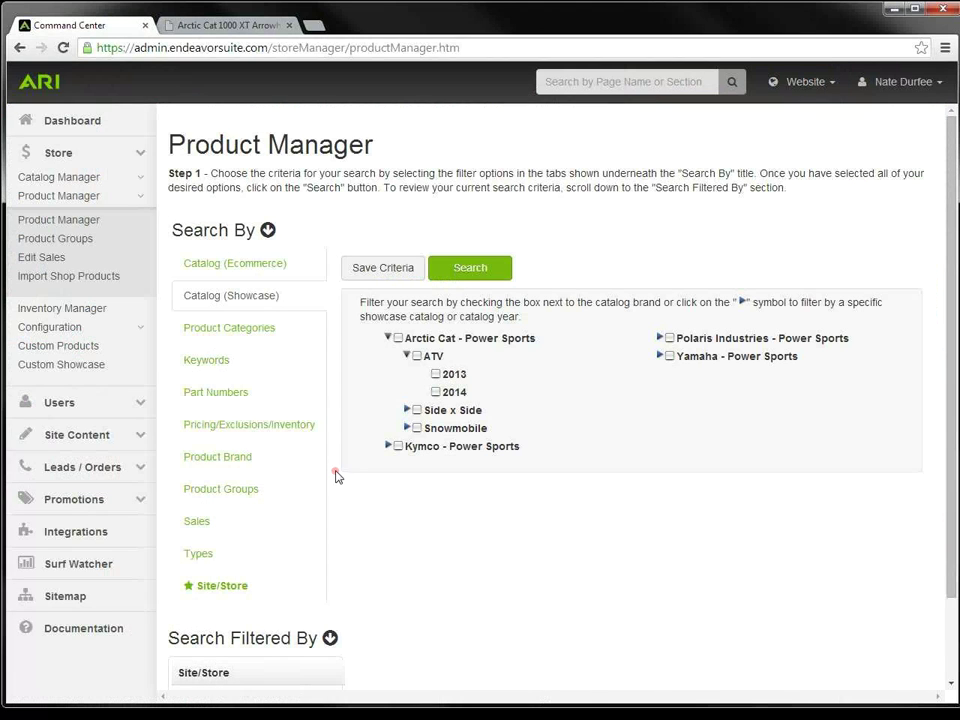
left_click(224, 265)
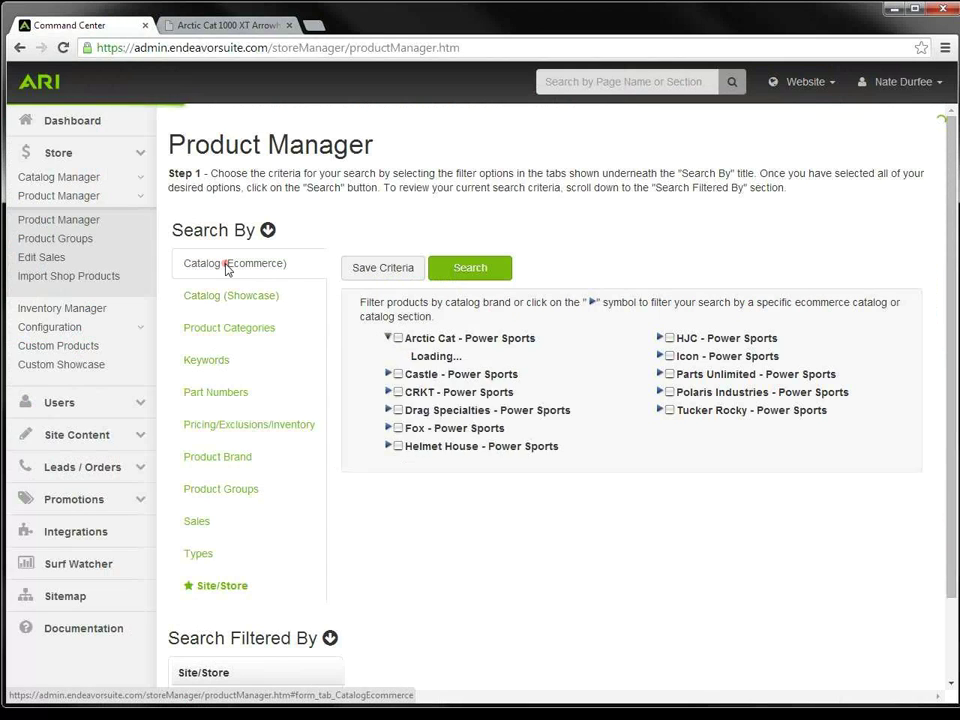
left_click(388, 337)
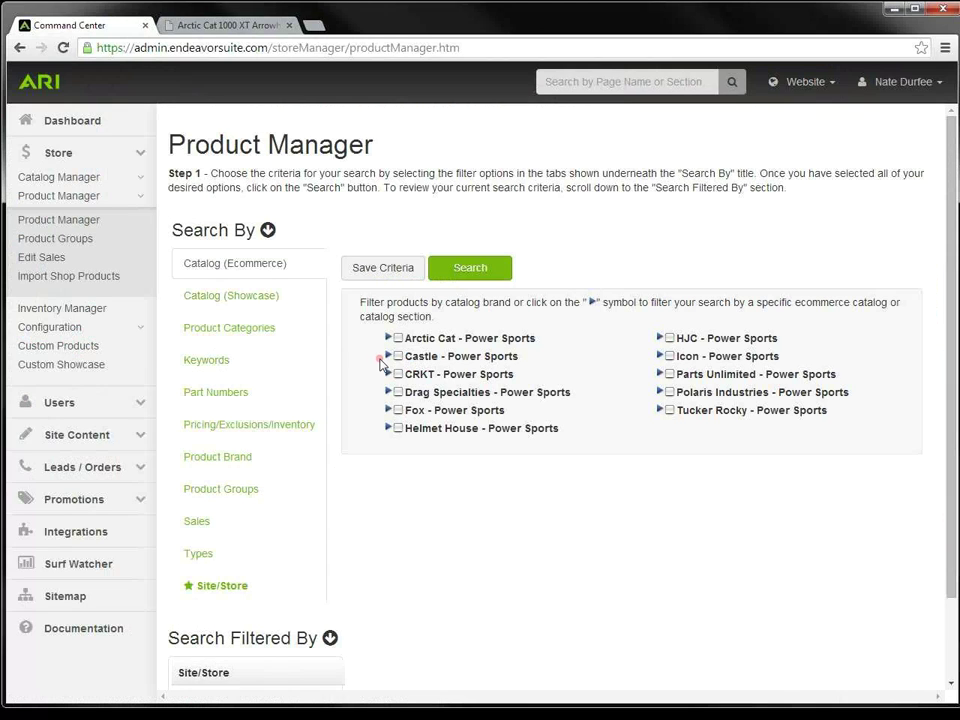
Step: Examine the Tucker Rocky e-commerce catalogs and the product categories within Tucker Rocky ATV 2014
left_click(670, 410)
left_click(670, 410)
left_click(660, 410)
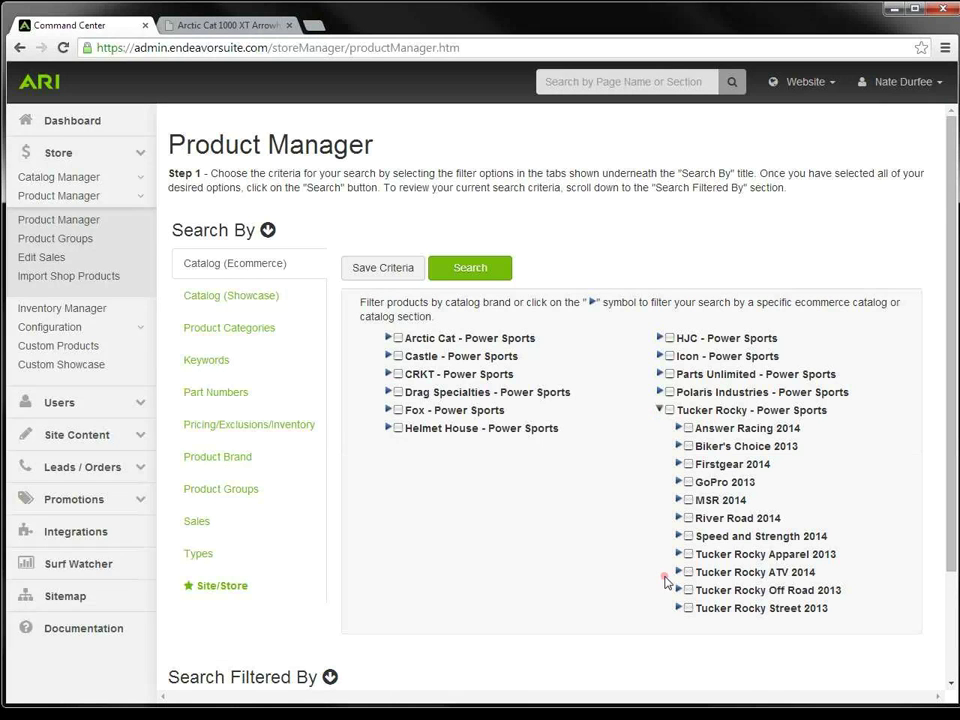
left_click(678, 573)
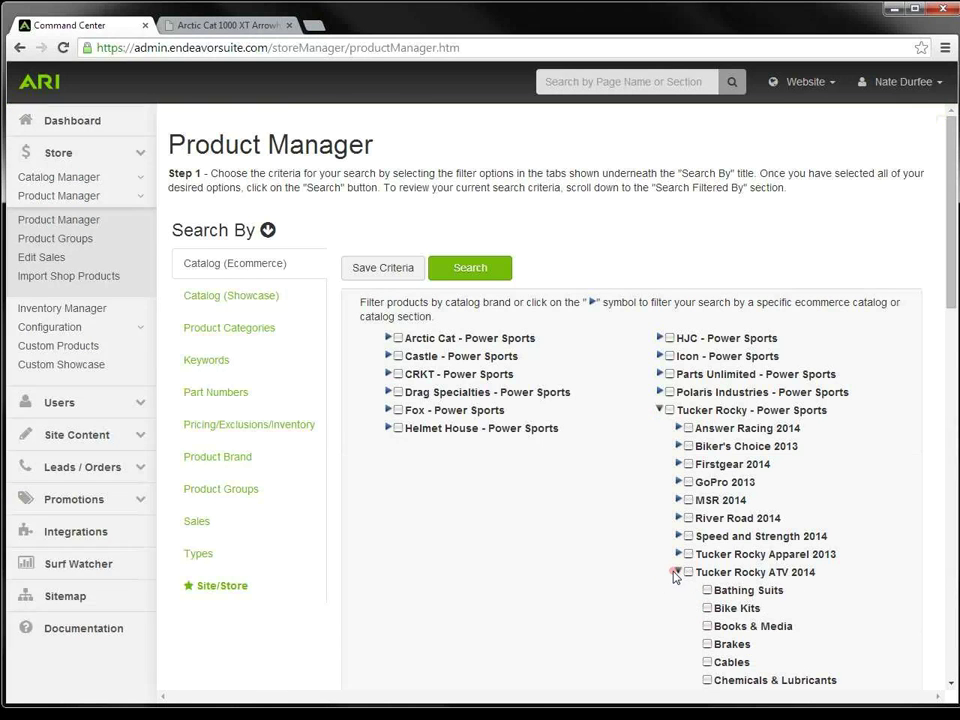
scroll(675, 572, "down", 3)
scroll(673, 569, "down", 2)
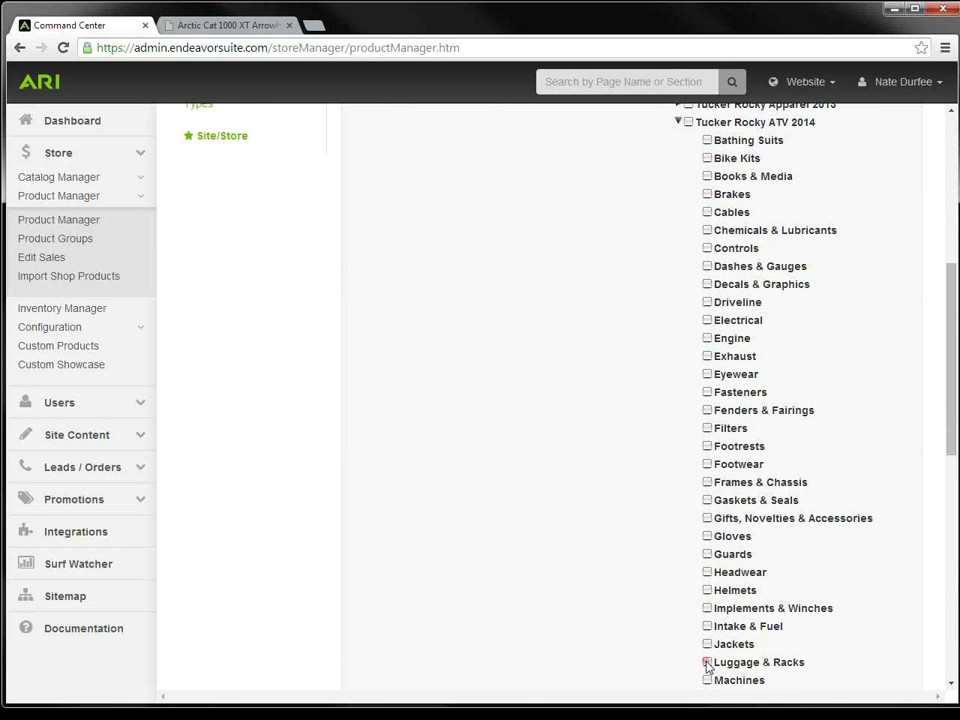
scroll(637, 581, "up", 5)
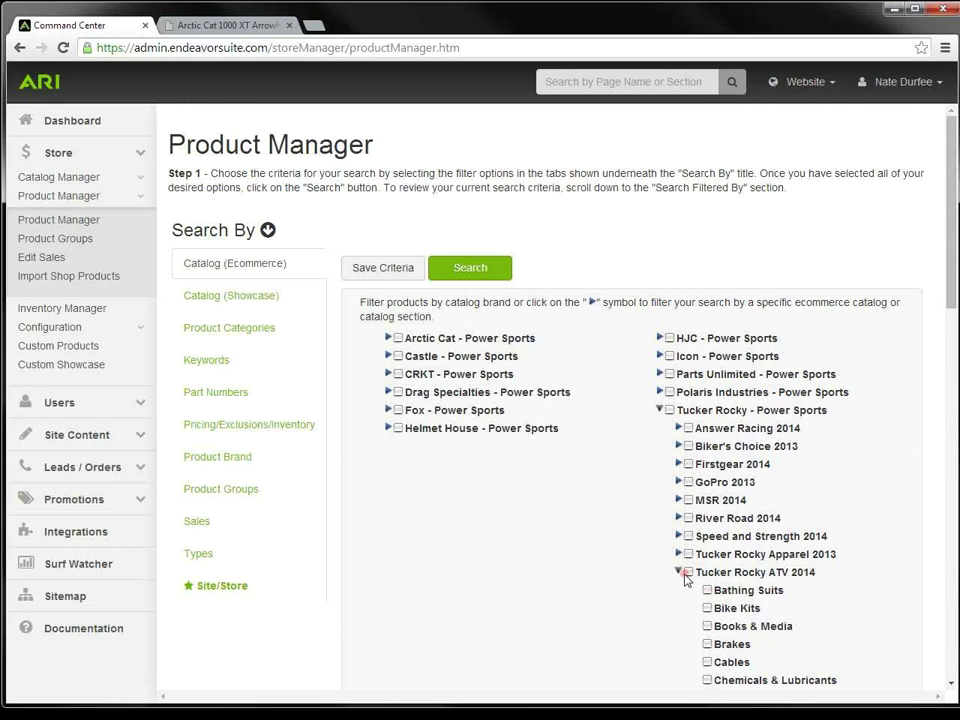
left_click(680, 572)
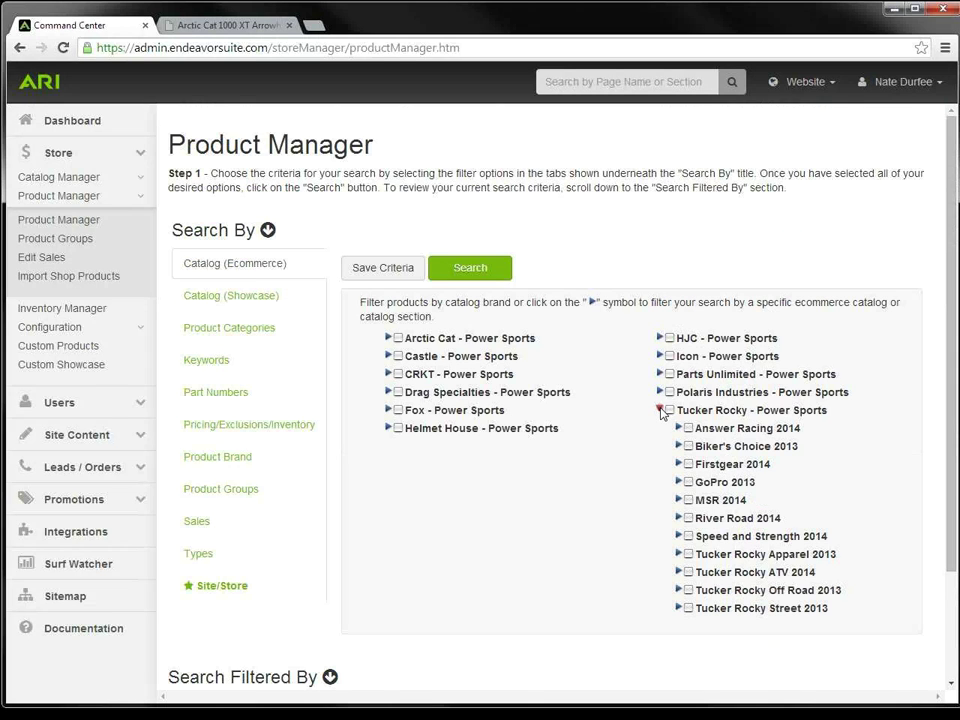
left_click(660, 410)
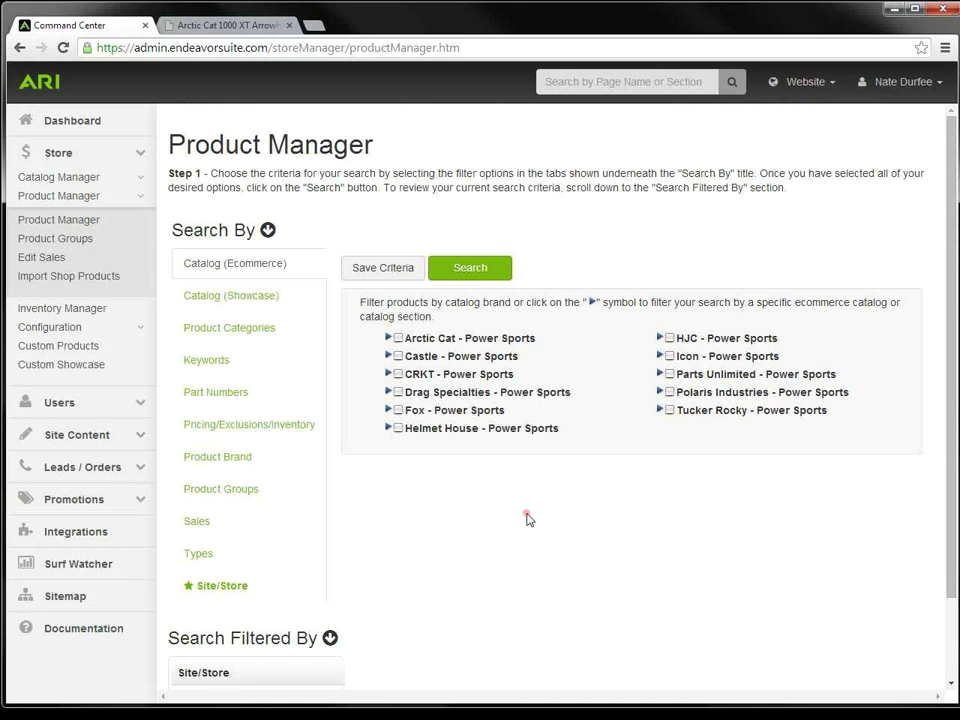
Step: Filter the product search by the Tires subcategory within the Tires & Wheels product category
left_click(252, 338)
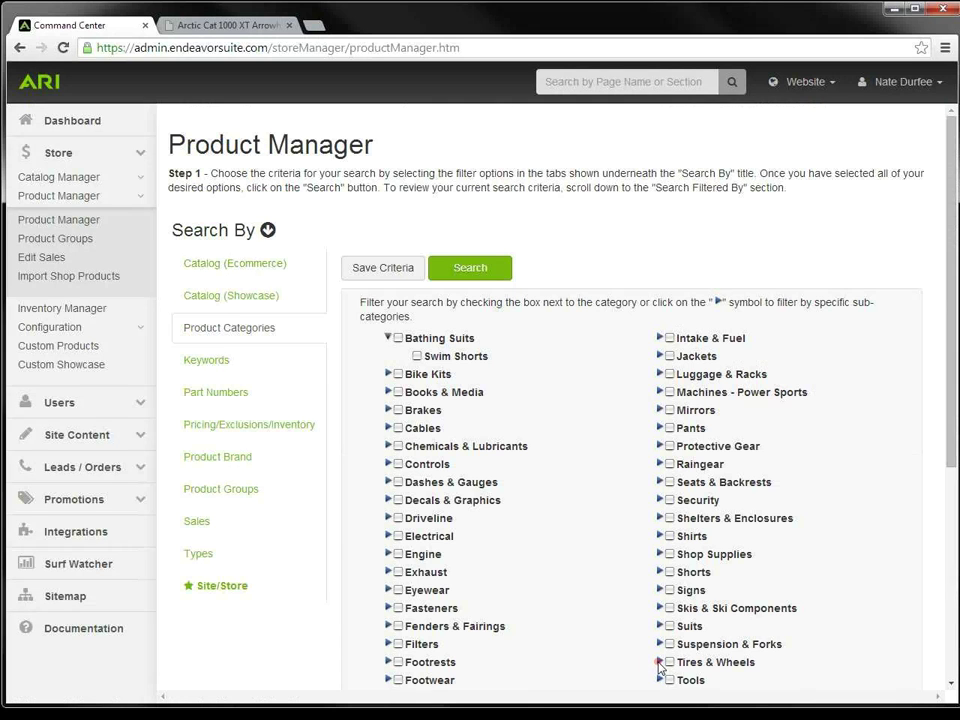
left_click(659, 662)
scroll(658, 660, "down", 5)
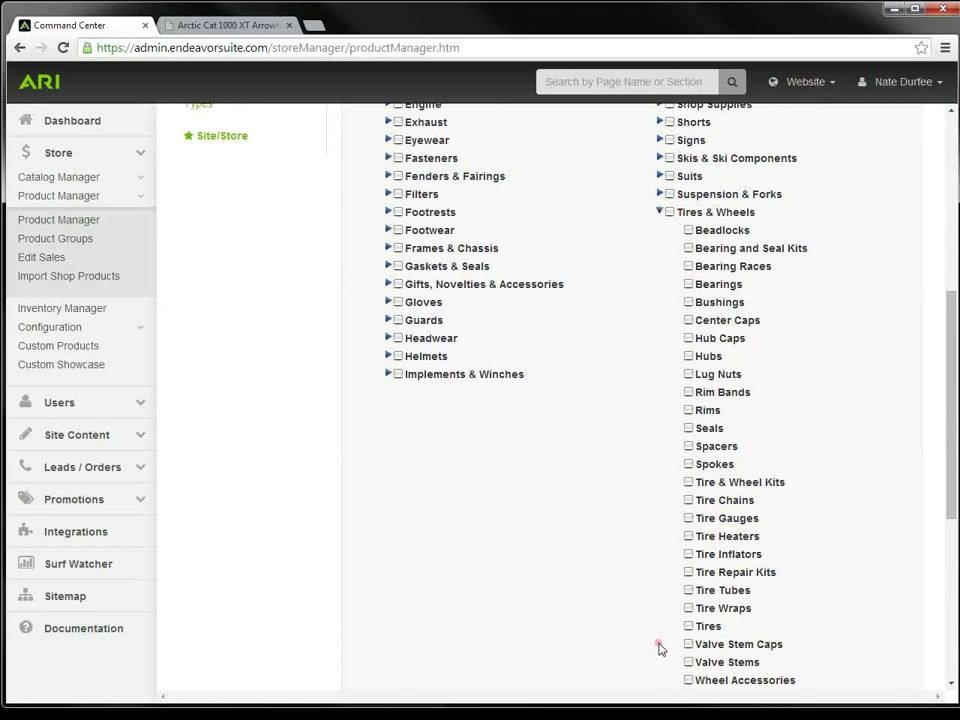
left_click(688, 626)
scroll(575, 622, "up", 5)
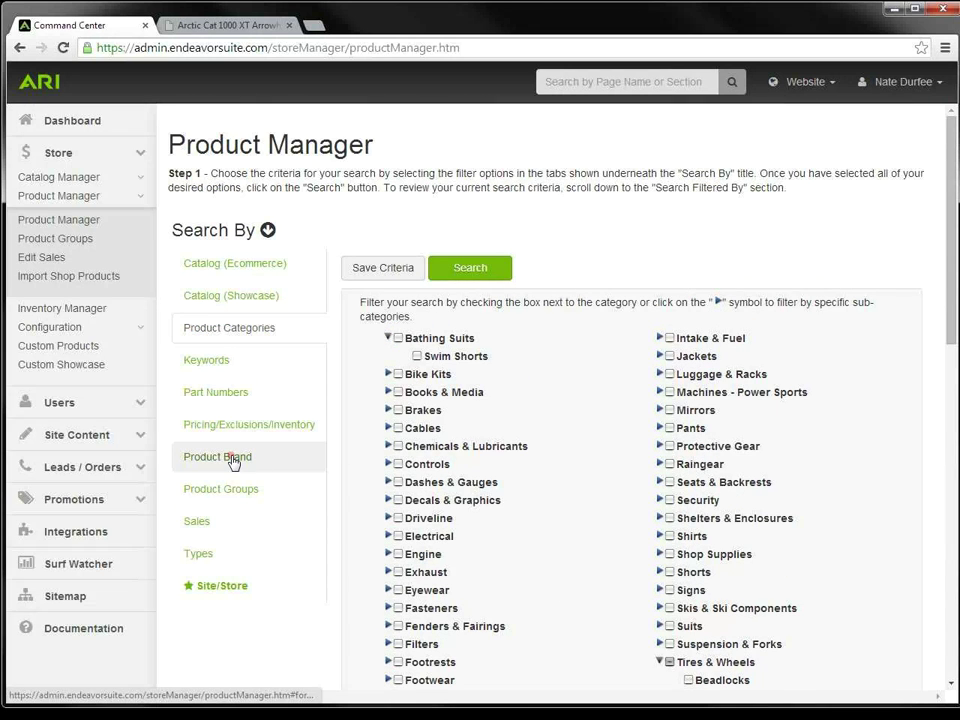
Step: Add the product brand Dunlop to the search filter and run the search
left_click(234, 462)
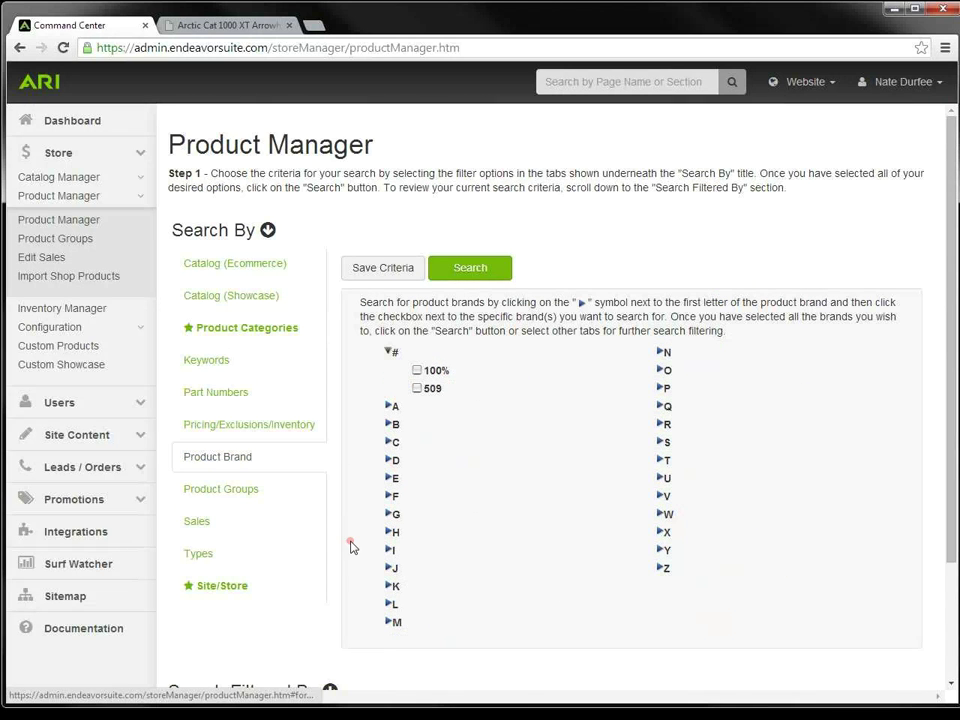
left_click(389, 460)
scroll(372, 572, "down", 3)
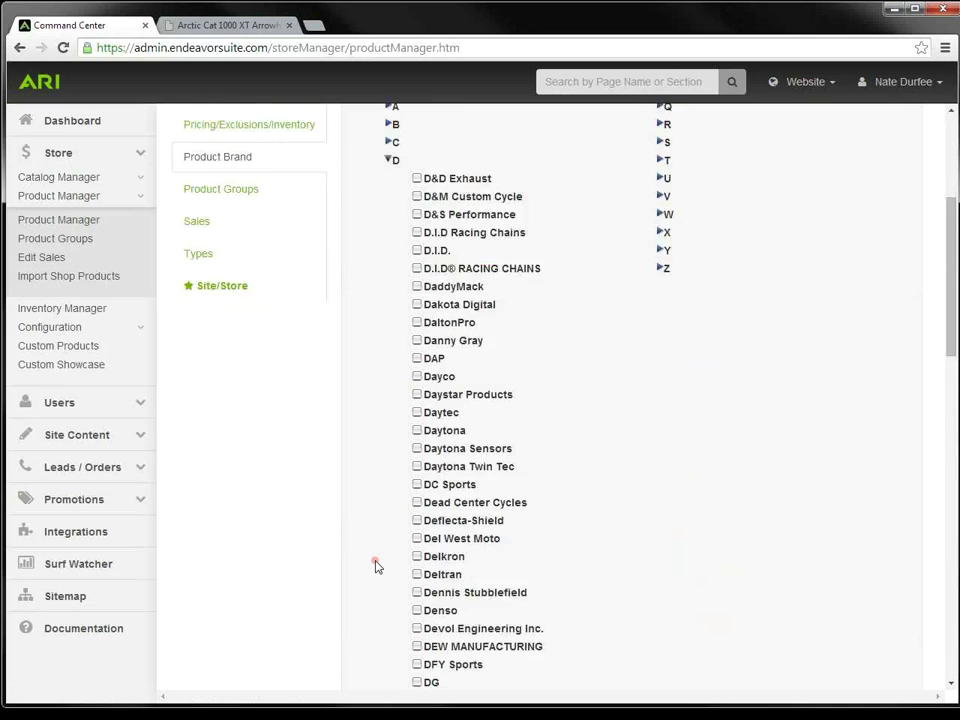
scroll(376, 566, "down", 8)
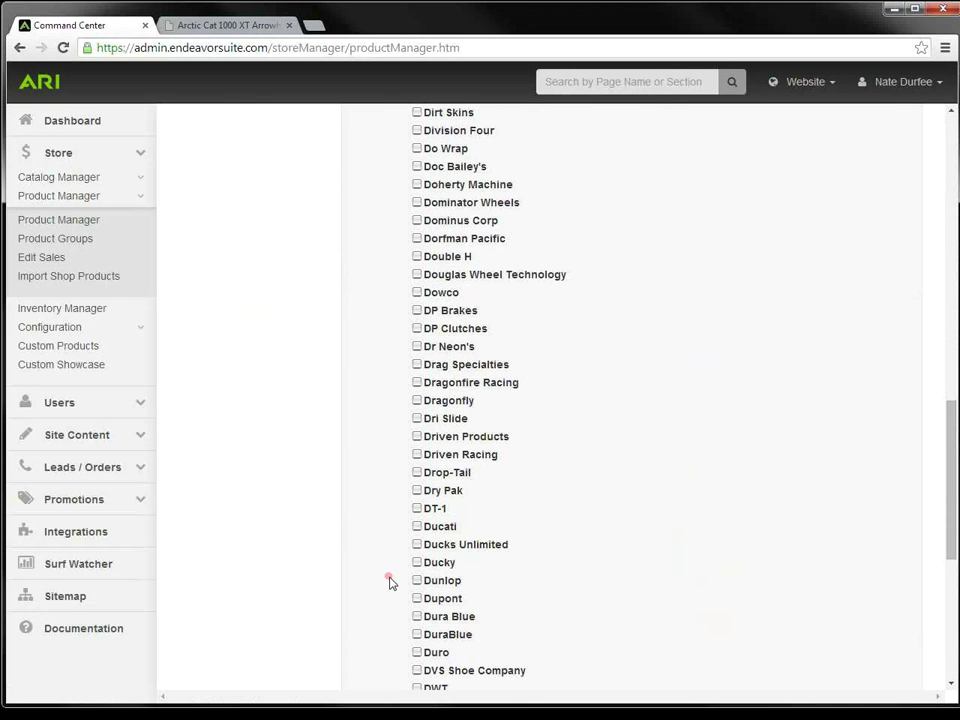
left_click(416, 581)
scroll(349, 568, "up", 10)
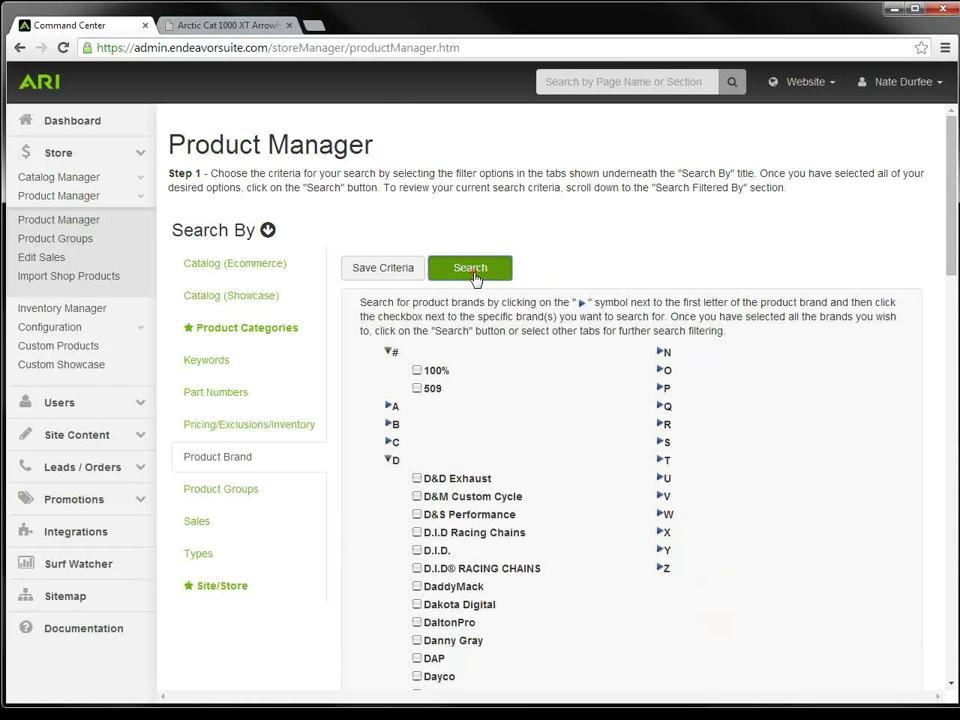
left_click(470, 267)
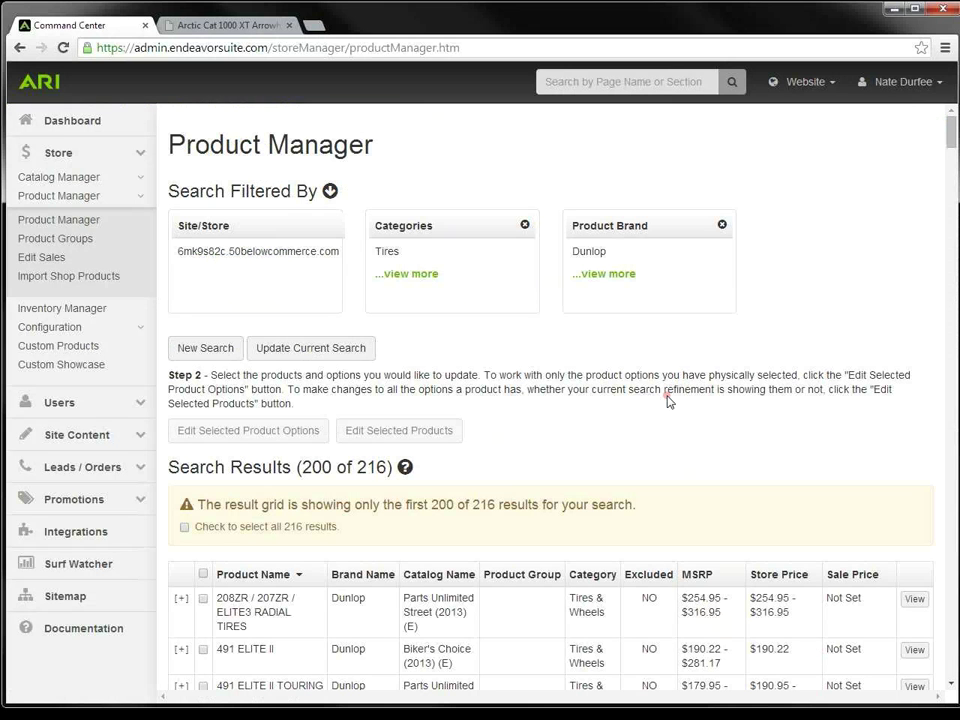
Step: Select all the listed Dunlop tire products and begin adding them to a new sale
scroll(668, 400, "down", 1)
scroll(668, 400, "down", 1)
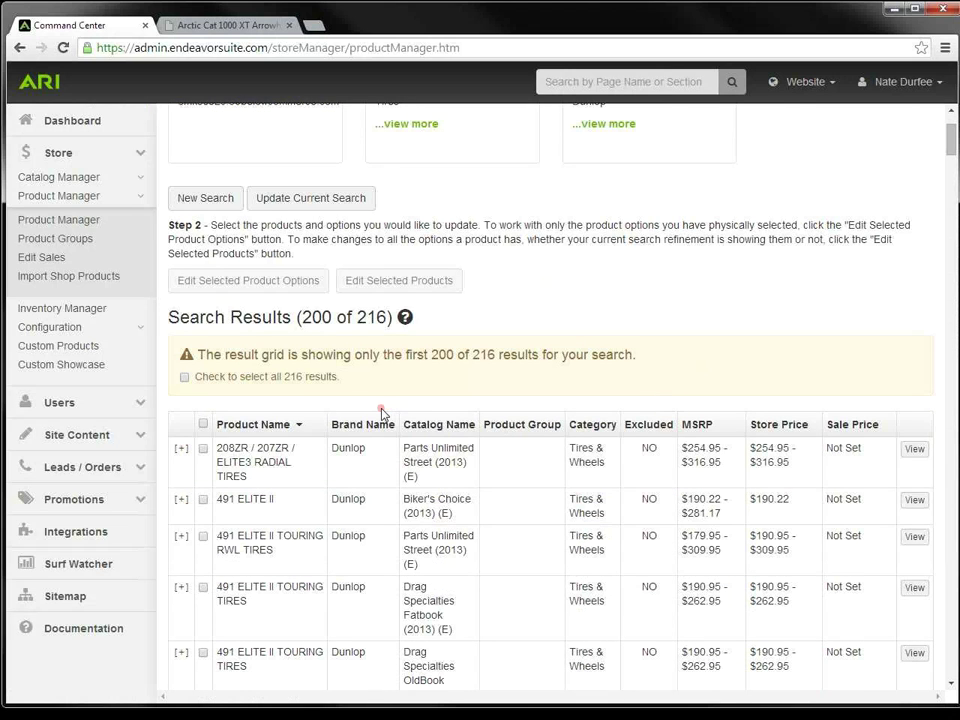
left_click(203, 424)
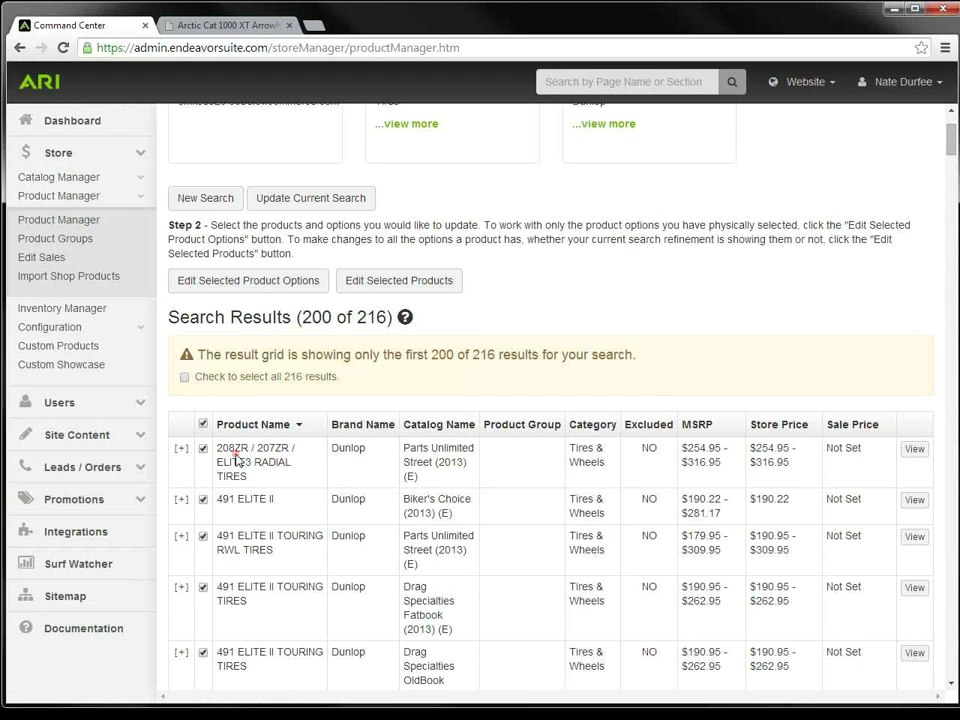
left_click(399, 284)
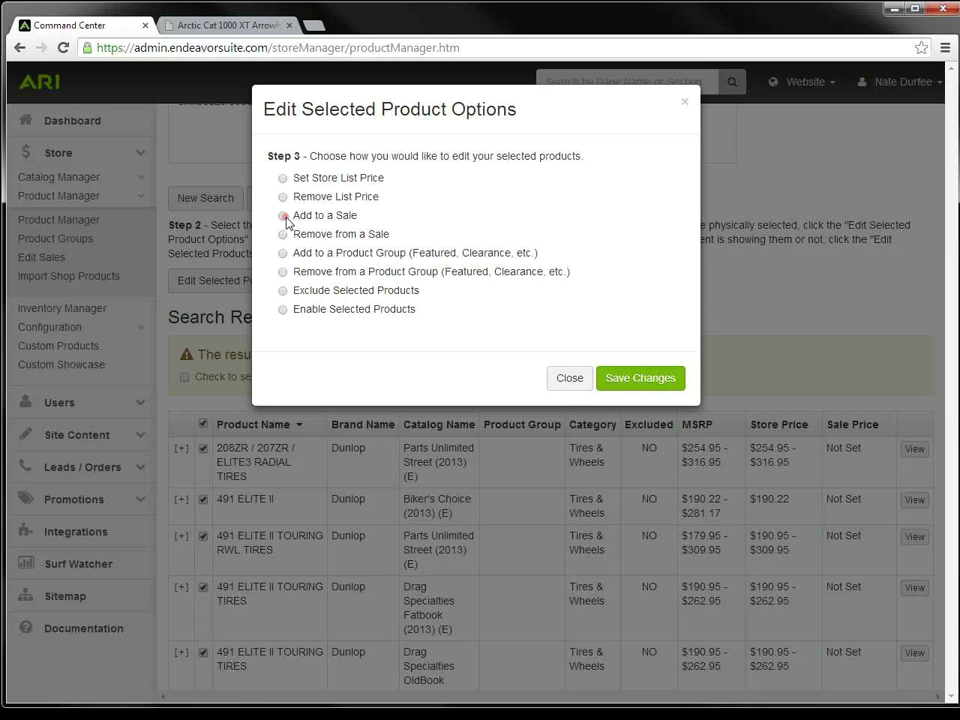
left_click(284, 216)
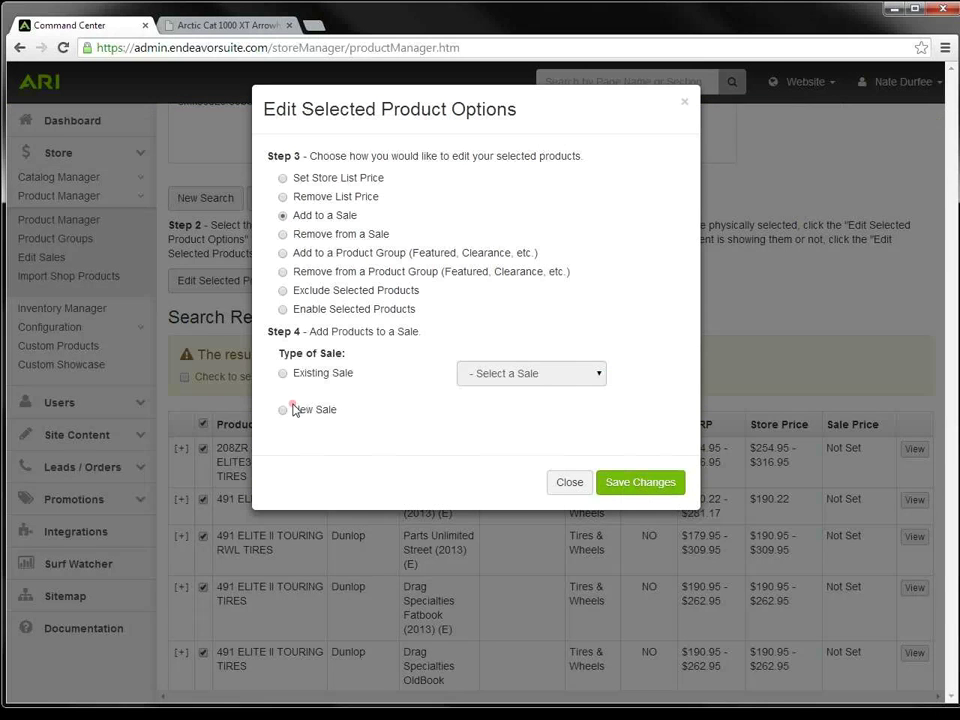
left_click(284, 411)
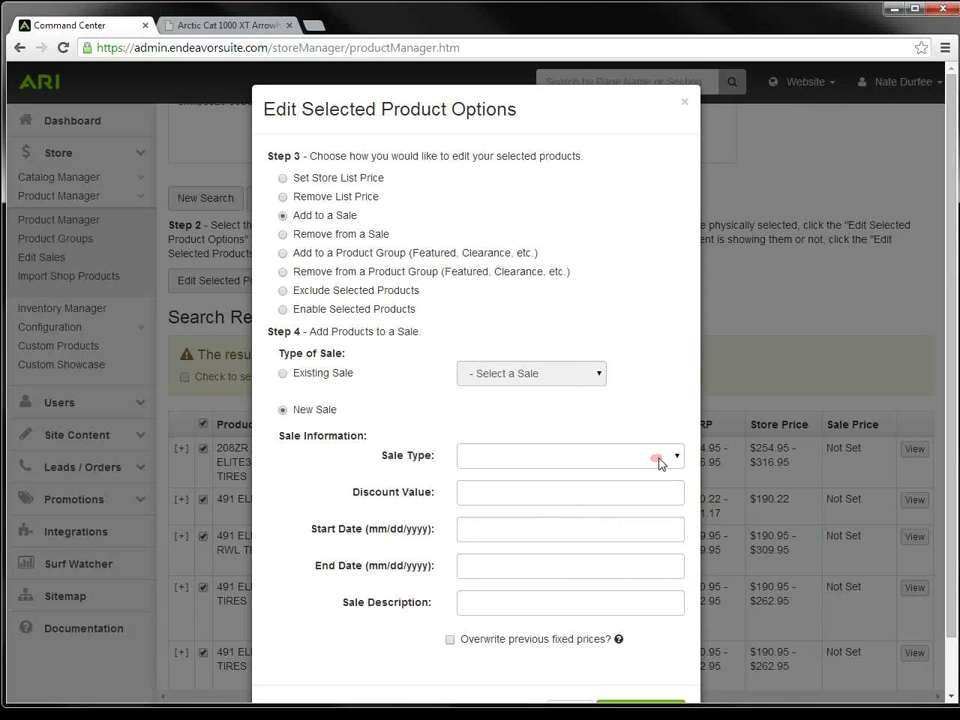
Step: Set the new sale's type to Percentage Off MSRP with a discount value of 15
left_click(677, 459)
left_click(578, 478)
left_click(518, 498)
type("1")
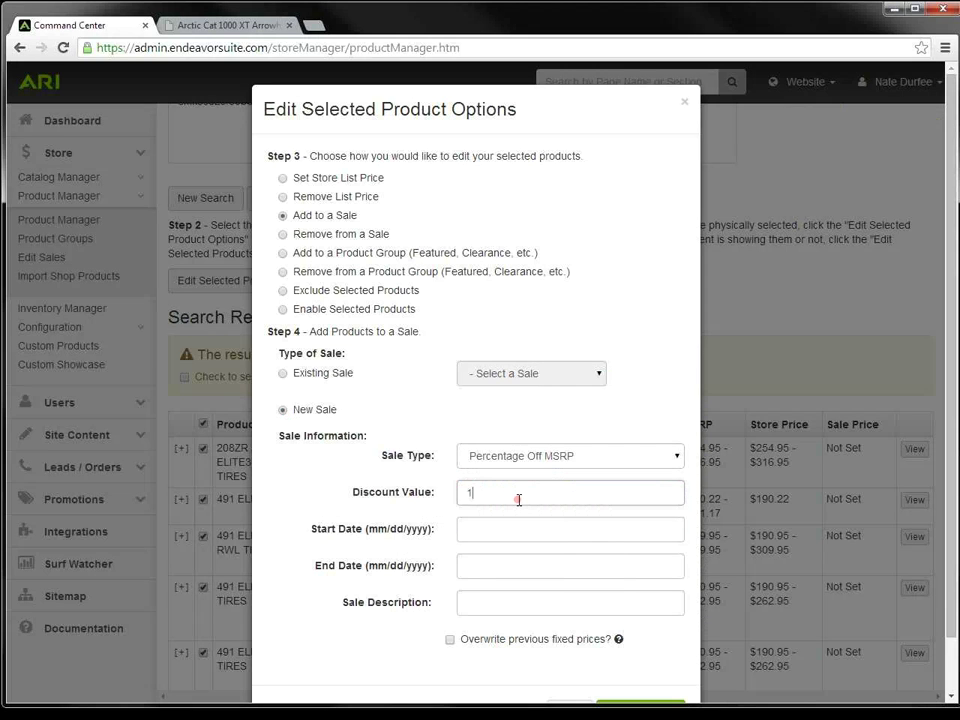
type("5")
Step: Set the sale dates to 06/18/2014 through 06/21/2014, enter the description "Dunlop Tire Sale" and save the changes
left_click(499, 531)
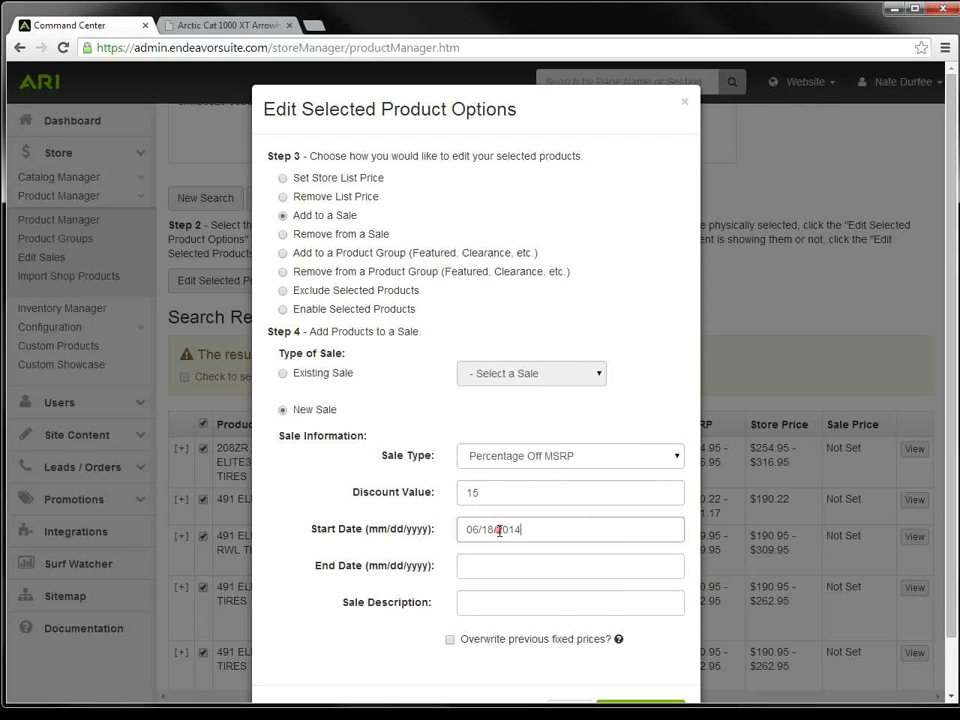
key("Tab")
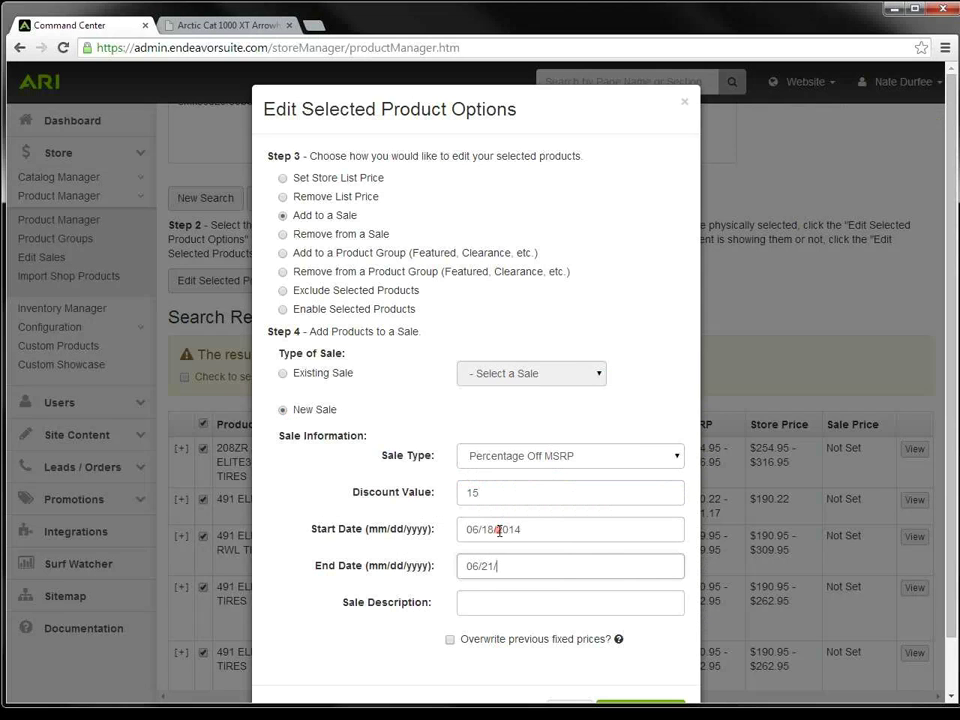
left_click(492, 600)
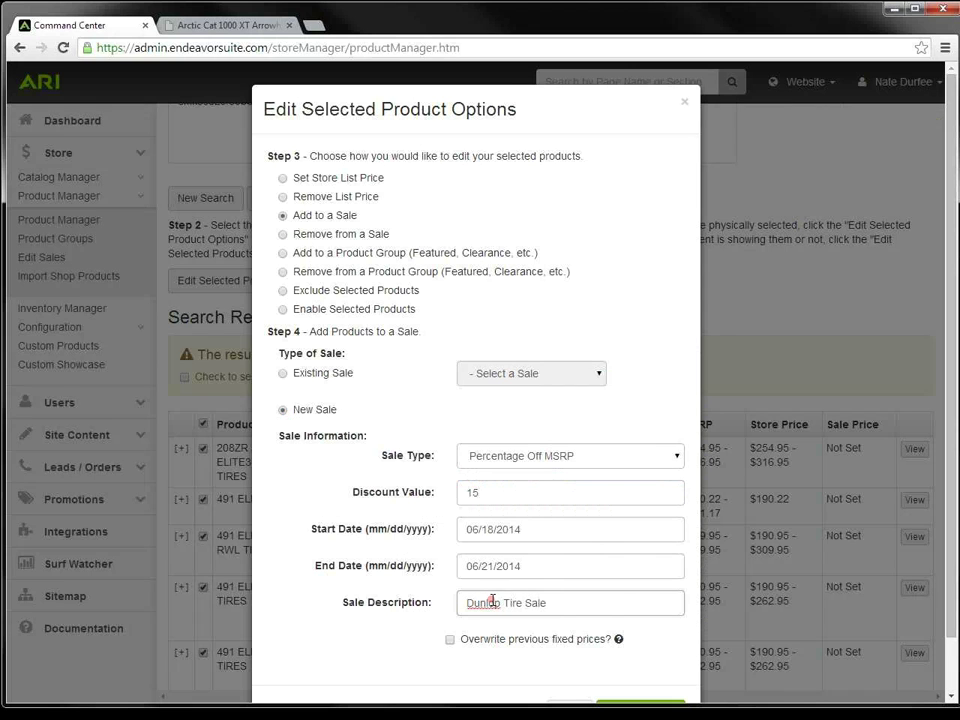
scroll(520, 625, "down", 1)
left_click(630, 650)
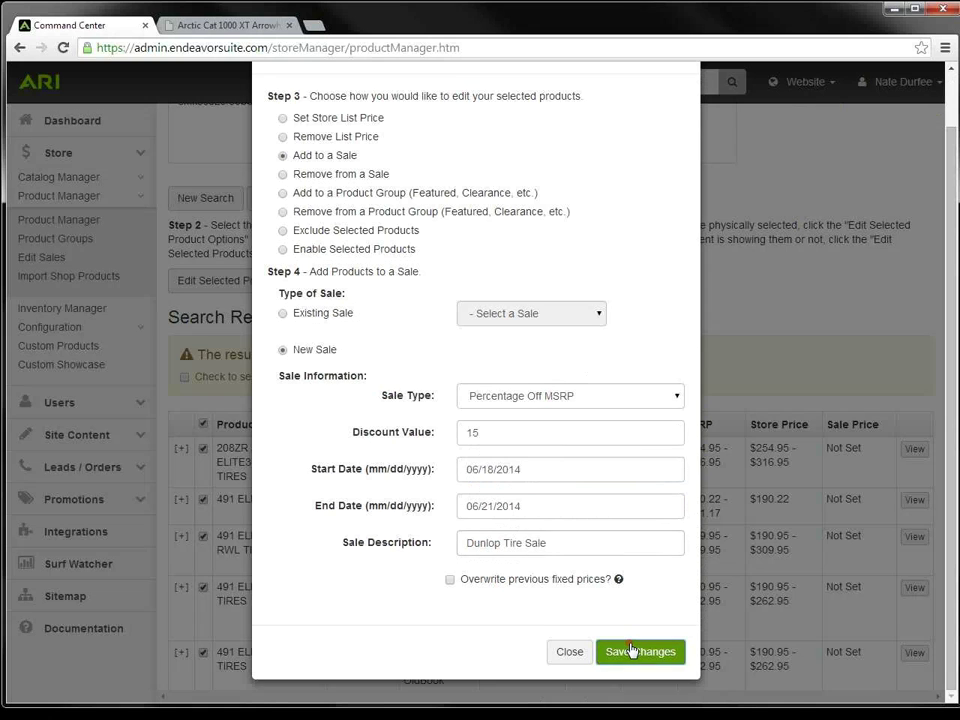
left_click(612, 650)
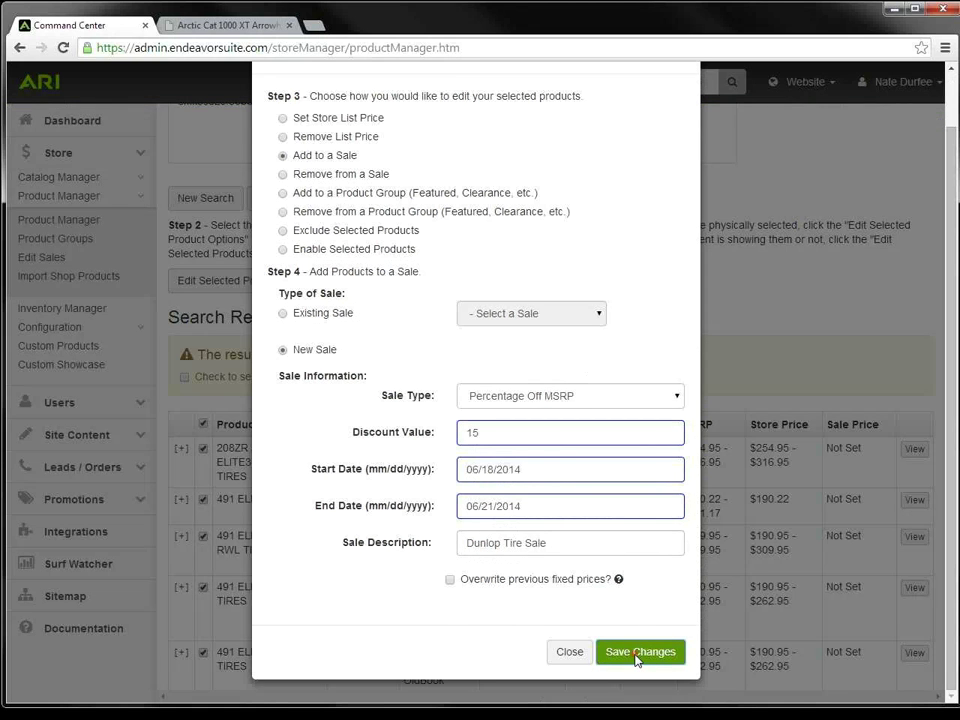
left_click(636, 652)
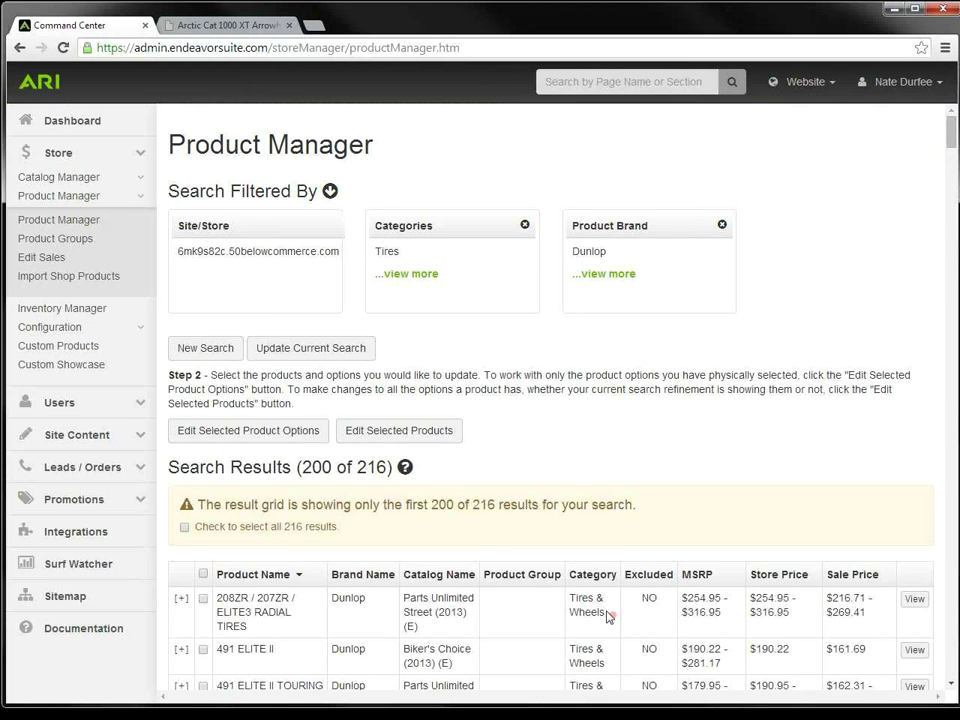
Step: Select the 491 ELITE II, Fatbook D208 / D207ZR / ELITE 3, D401 Harley-Davidson and Fatbook D404 tires in the Dunlop results
scroll(495, 542, "down", 3)
scroll(495, 542, "down", 1)
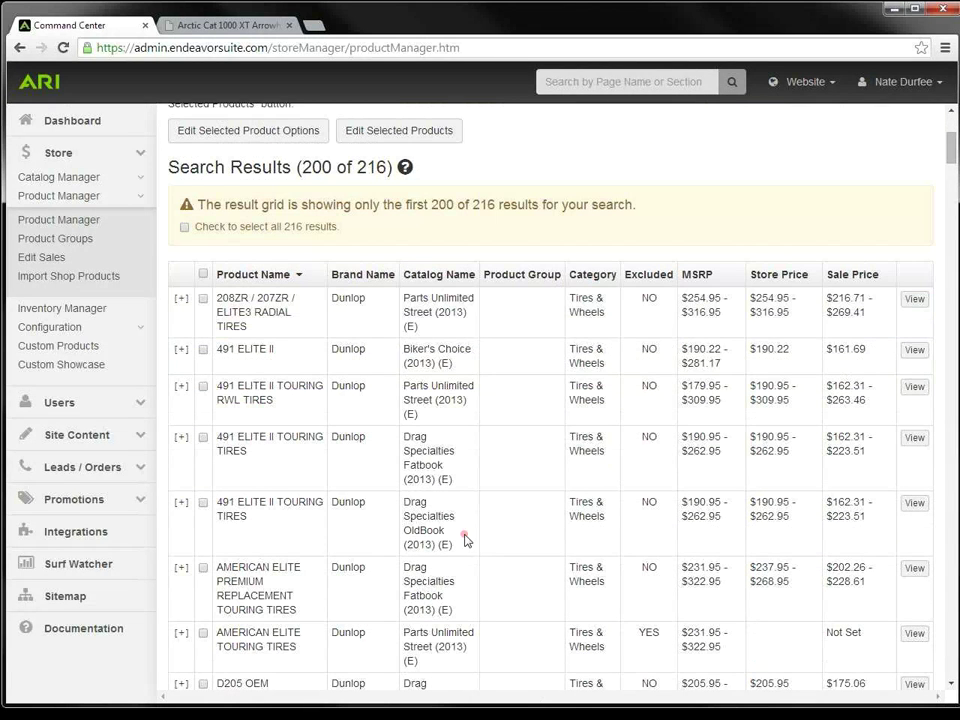
left_click(202, 351)
scroll(250, 438, "down", 3)
left_click(203, 574)
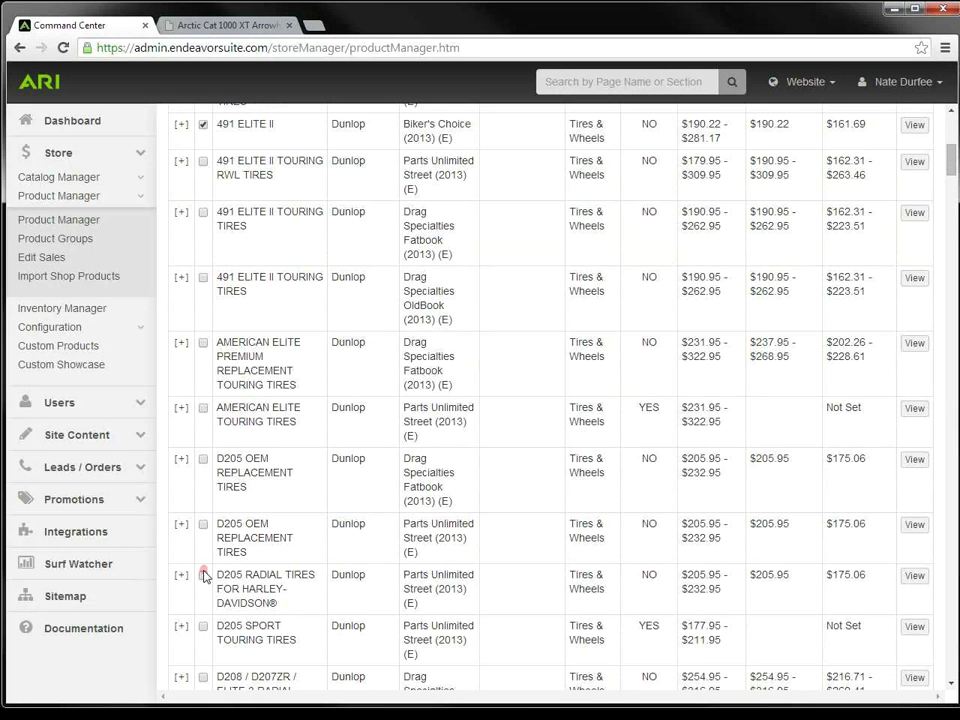
scroll(205, 576, "down", 1)
left_click(204, 603)
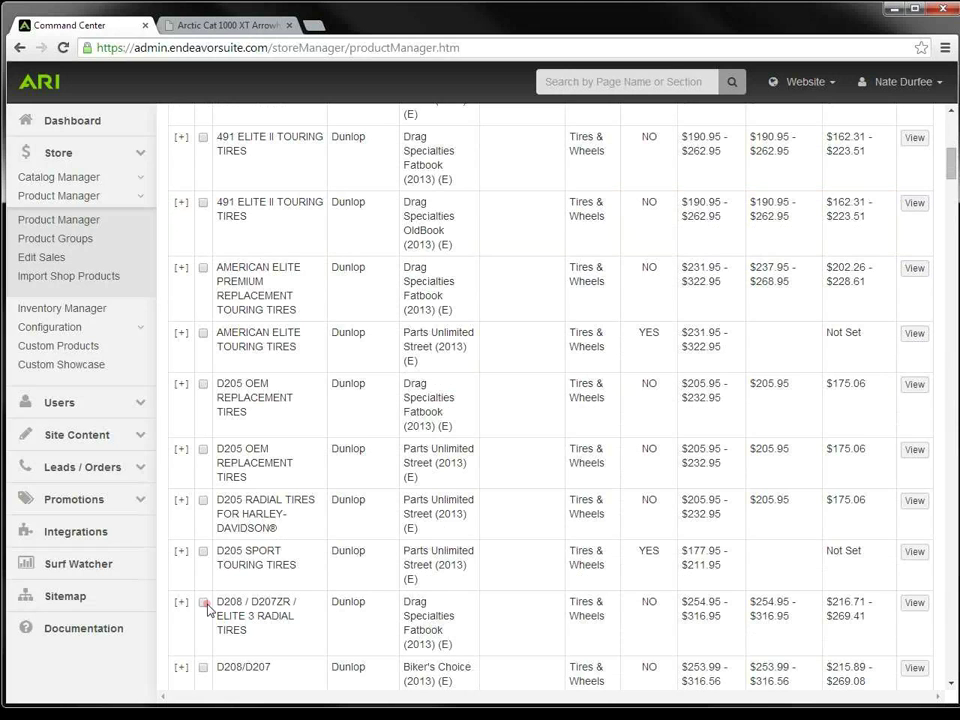
scroll(207, 608, "down", 3)
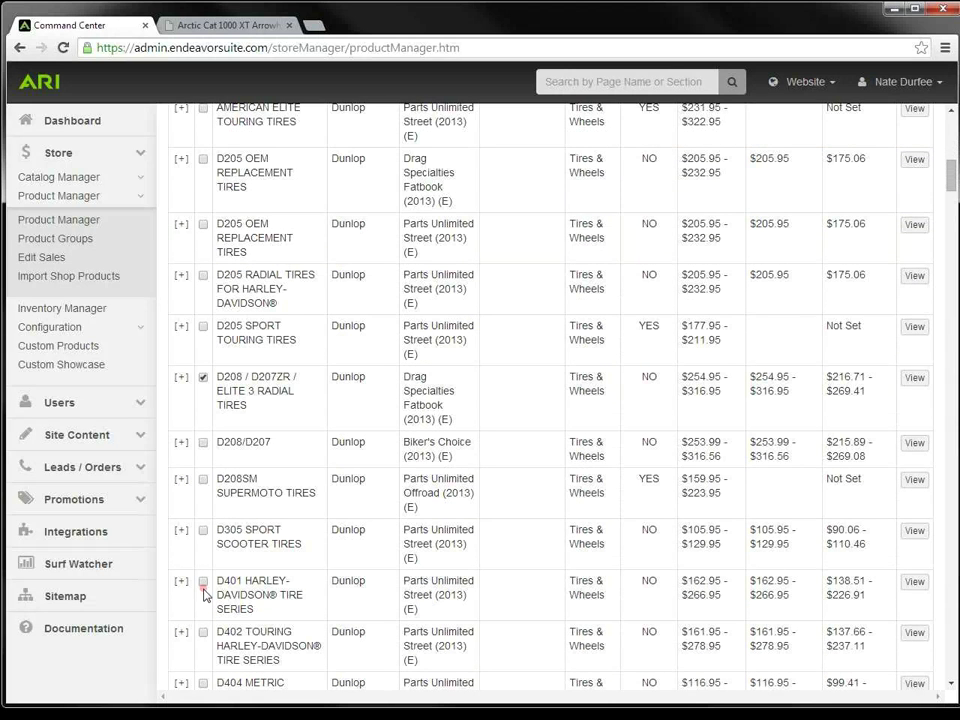
left_click(203, 582)
scroll(201, 620, "down", 2)
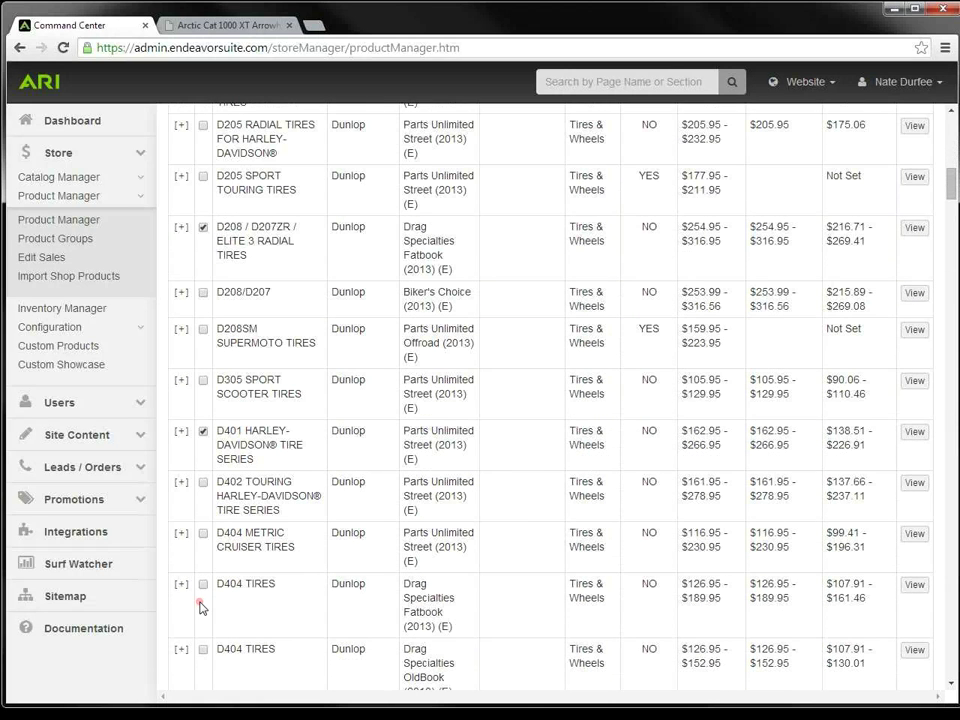
left_click(200, 598)
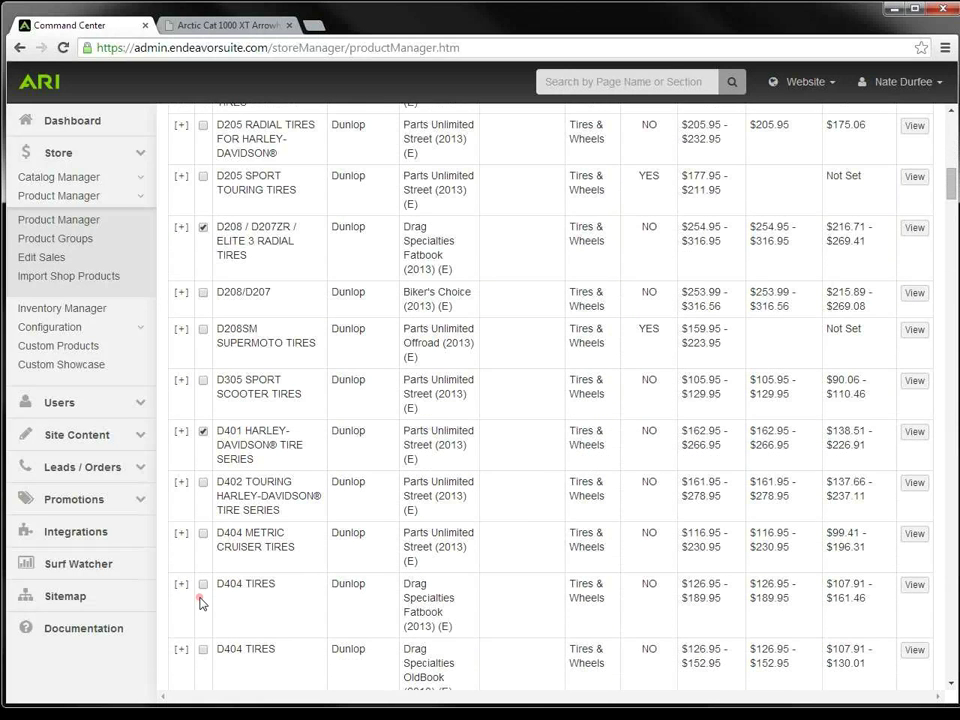
Step: Add the D739 AT Competition Series Heavy-Duty, Offroad D803 Trials and D908RR tires to the product selection
scroll(206, 645, "down", 3)
left_click(205, 647)
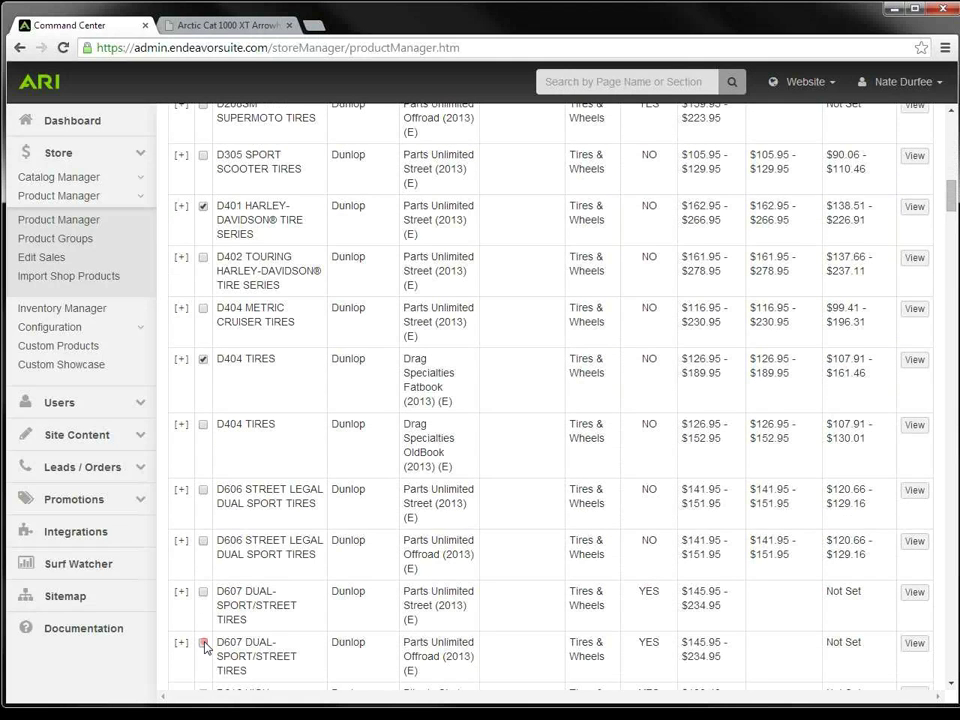
scroll(205, 647, "down", 3)
left_click(203, 638)
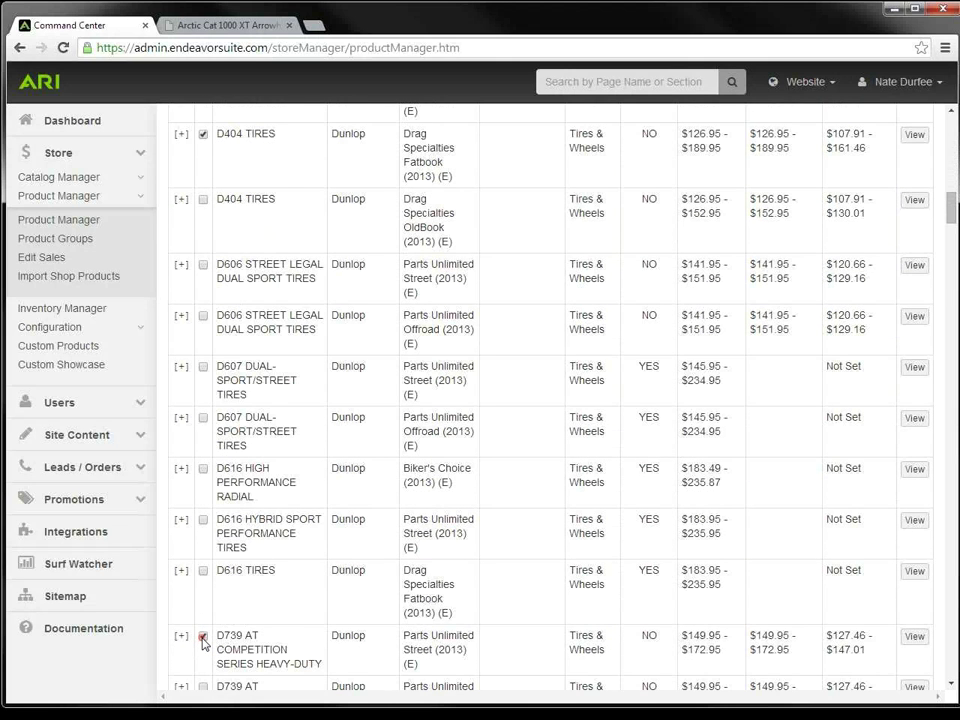
scroll(203, 641, "down", 9)
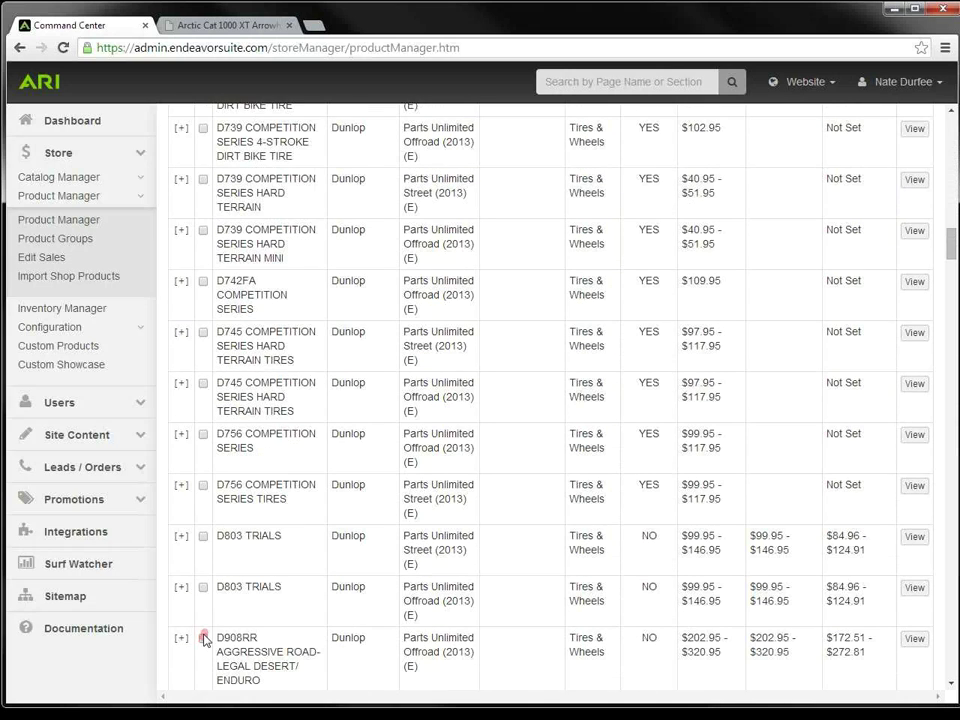
left_click(203, 588)
Step: Add the selected products to the Sales product group and save the changes
scroll(335, 567, "up", 20)
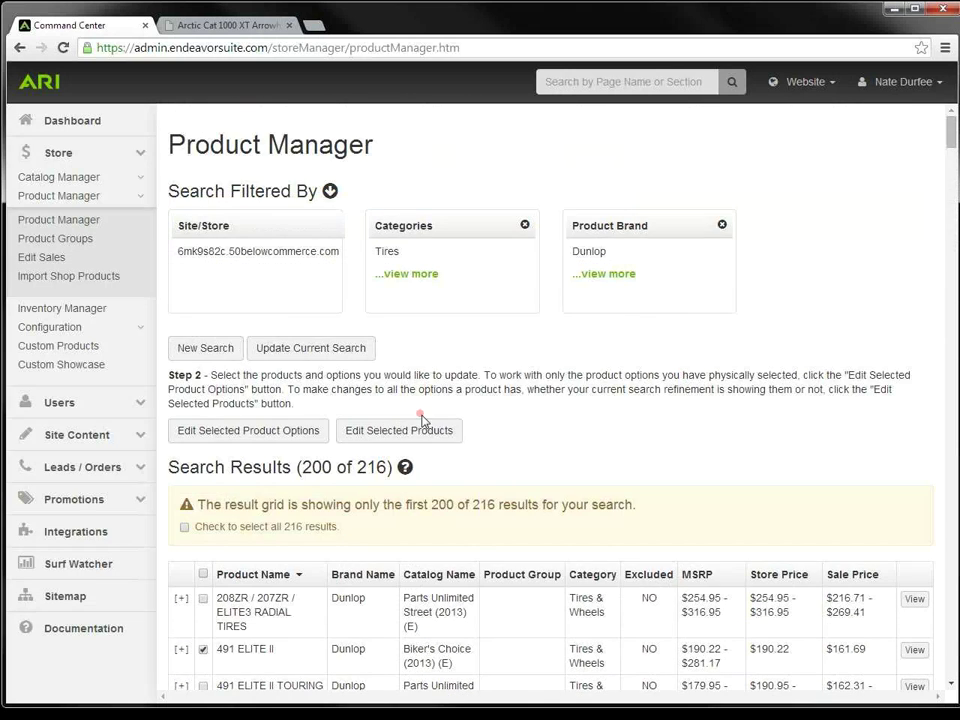
left_click(399, 428)
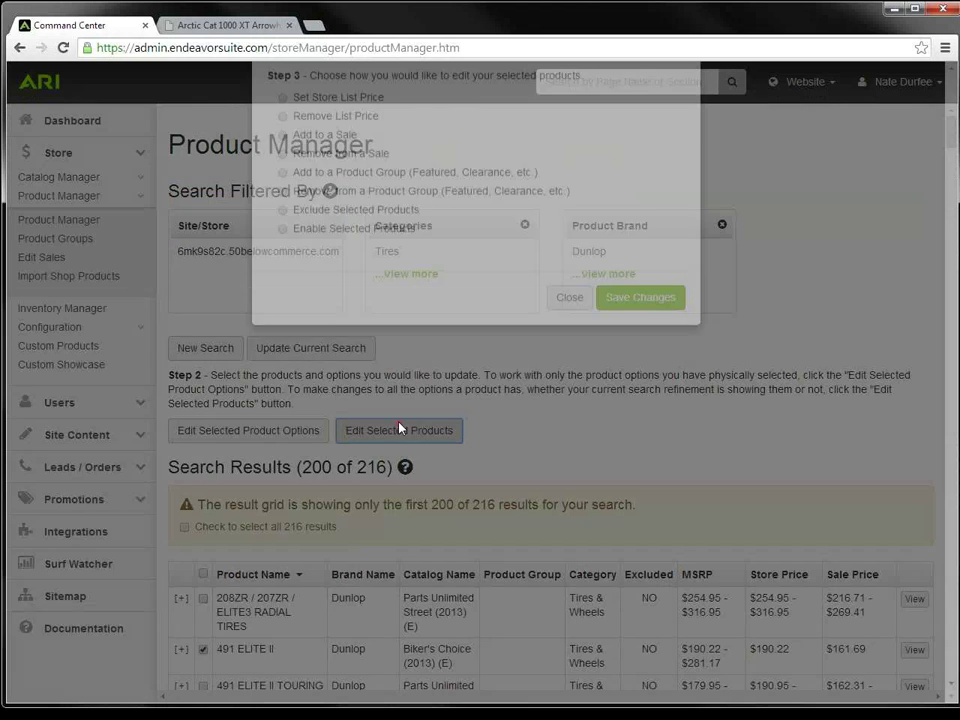
left_click(284, 254)
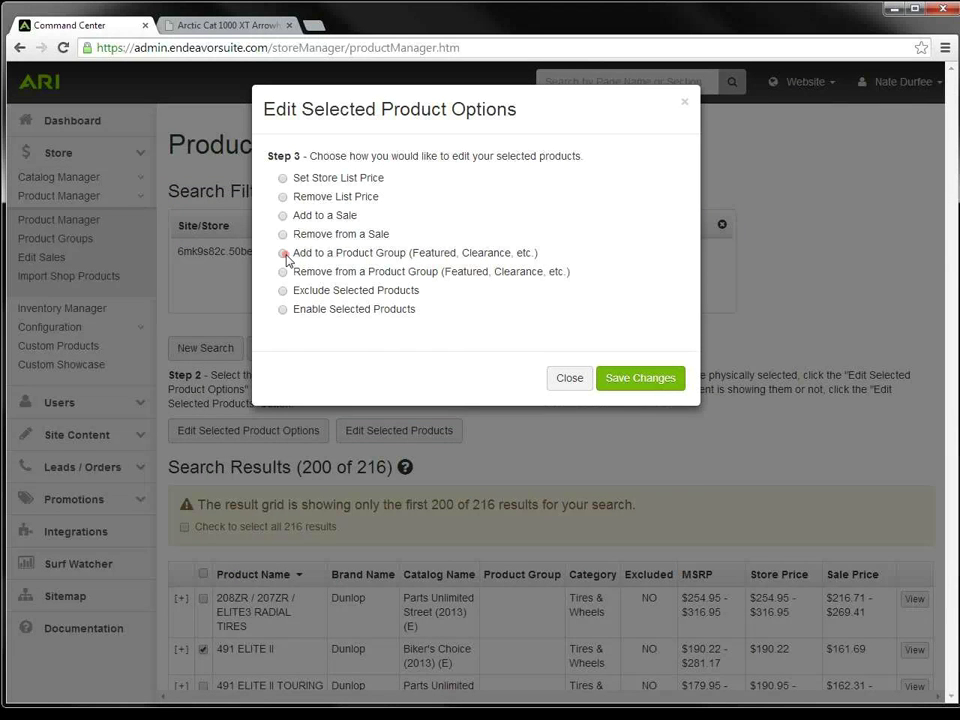
left_click(297, 394)
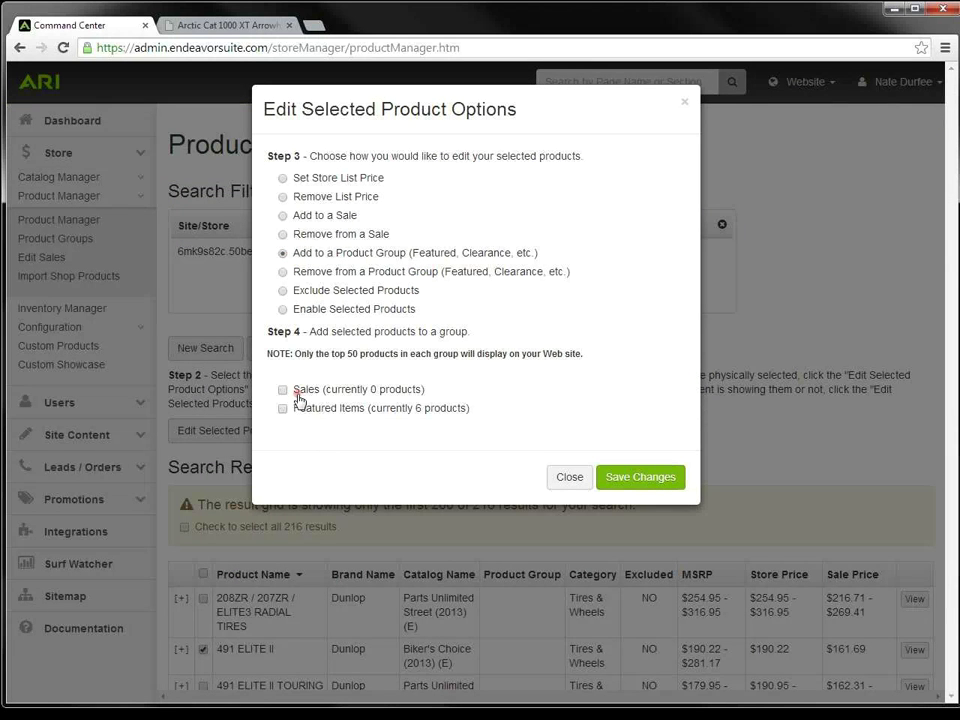
left_click(283, 390)
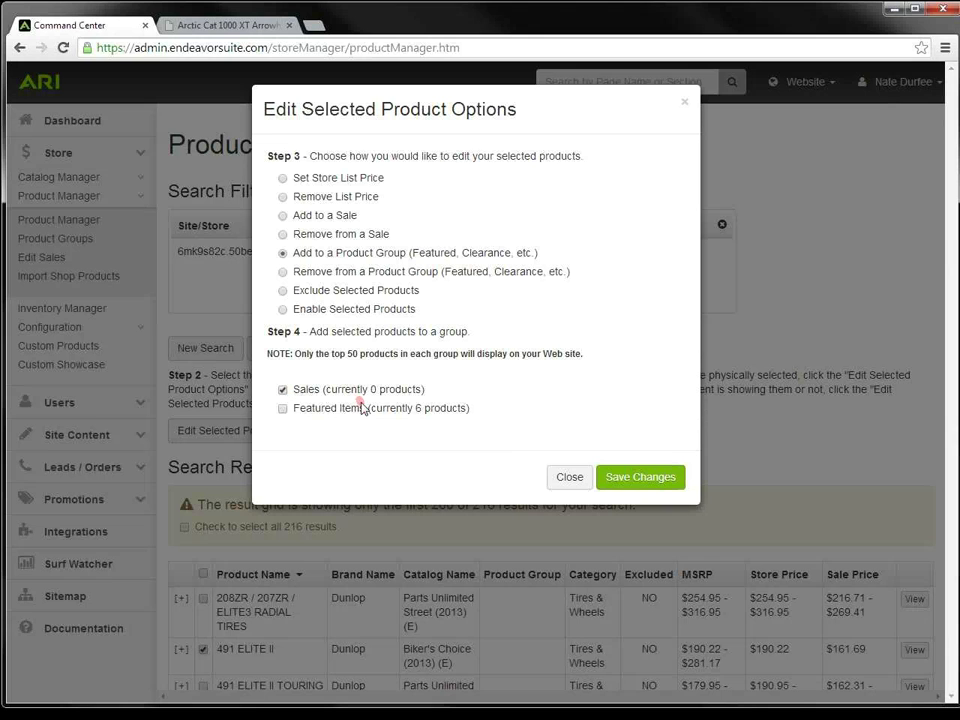
left_click(636, 479)
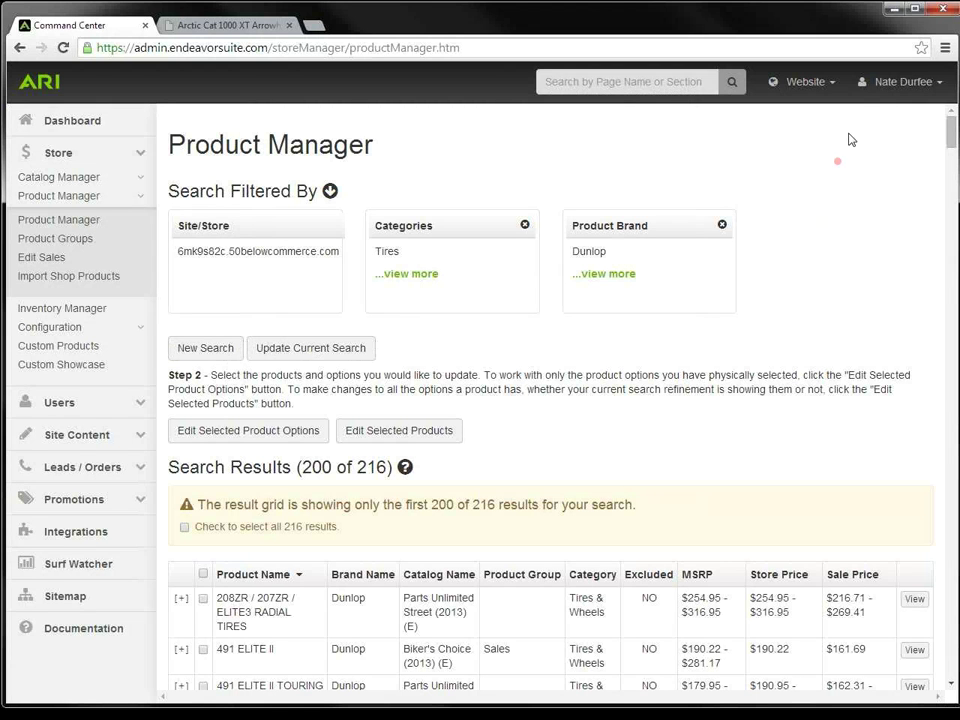
Step: Publish the website changes and open the home page of the Arrowhead Powersports site
left_click(798, 82)
left_click(916, 190)
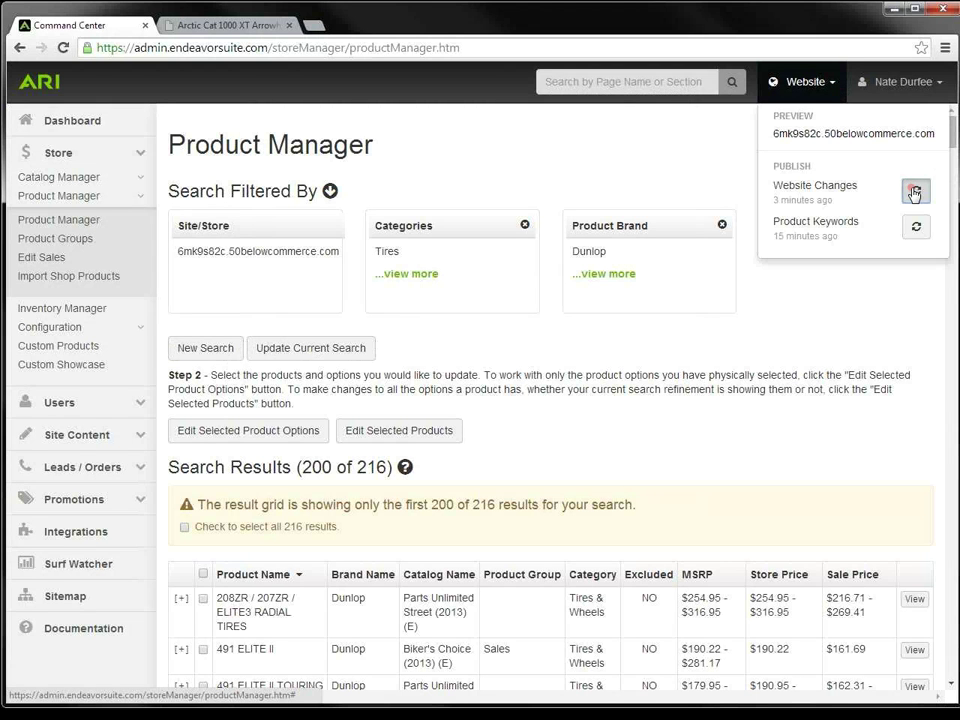
left_click(170, 22)
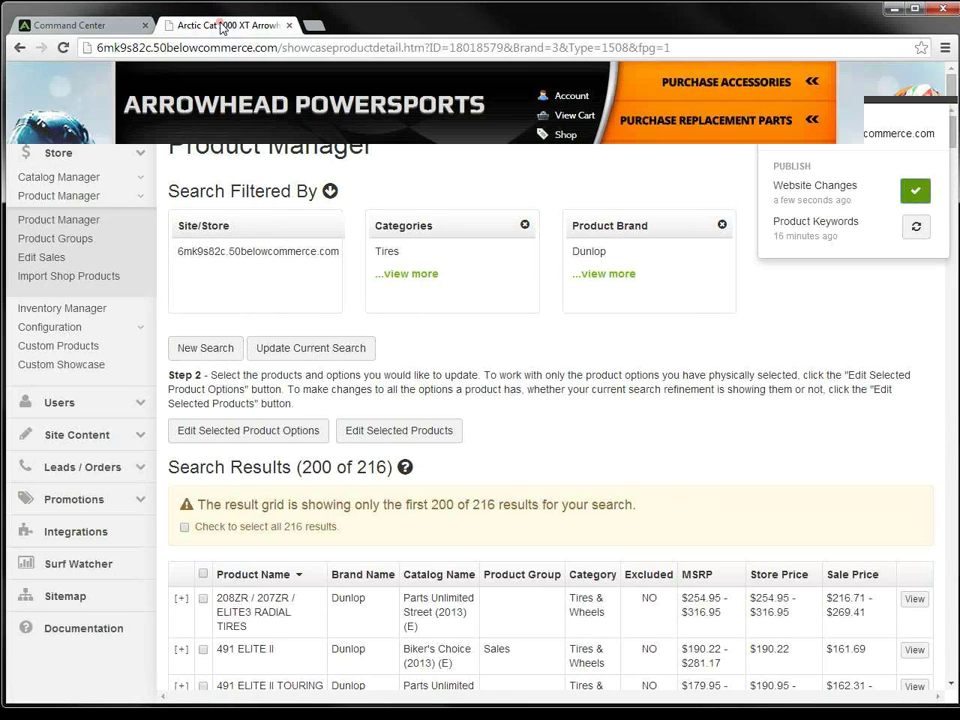
mouse_move(133, 210)
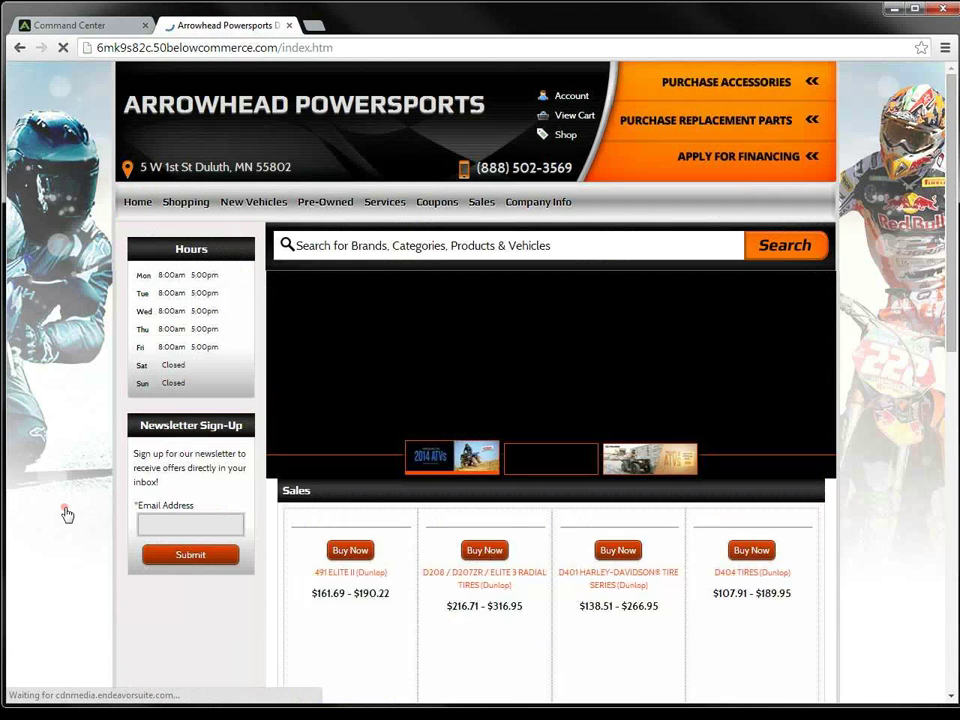
Step: Examine the home page's Sales and Featured Items groups, and check the sale details on the 491 ELITE II product page
scroll(227, 414, "down", 2)
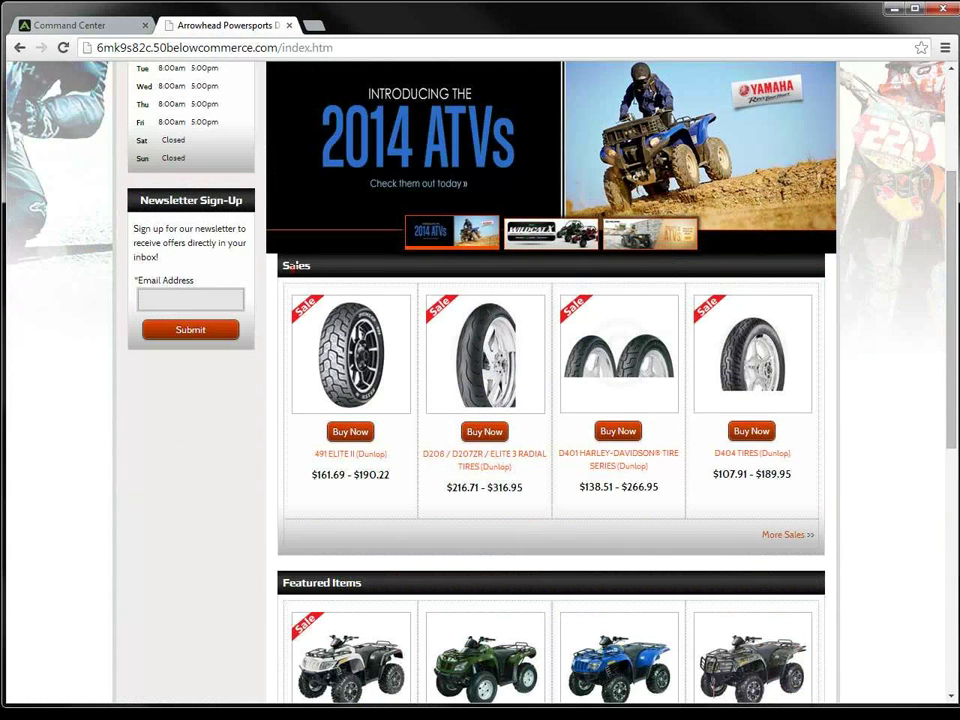
scroll(296, 264, "down", 2)
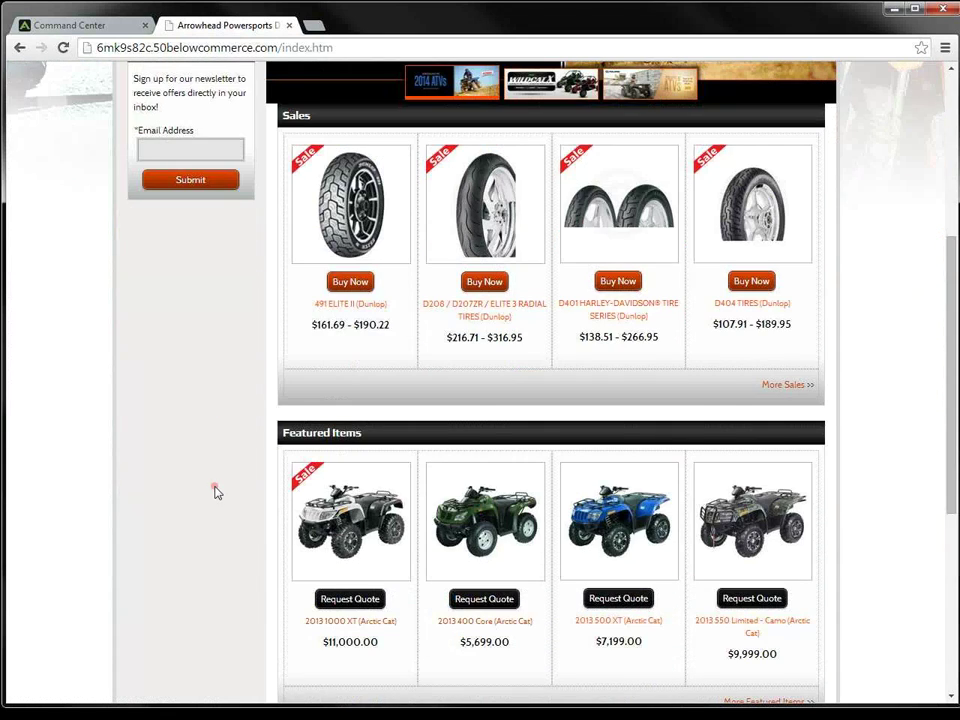
scroll(222, 494, "up", 3)
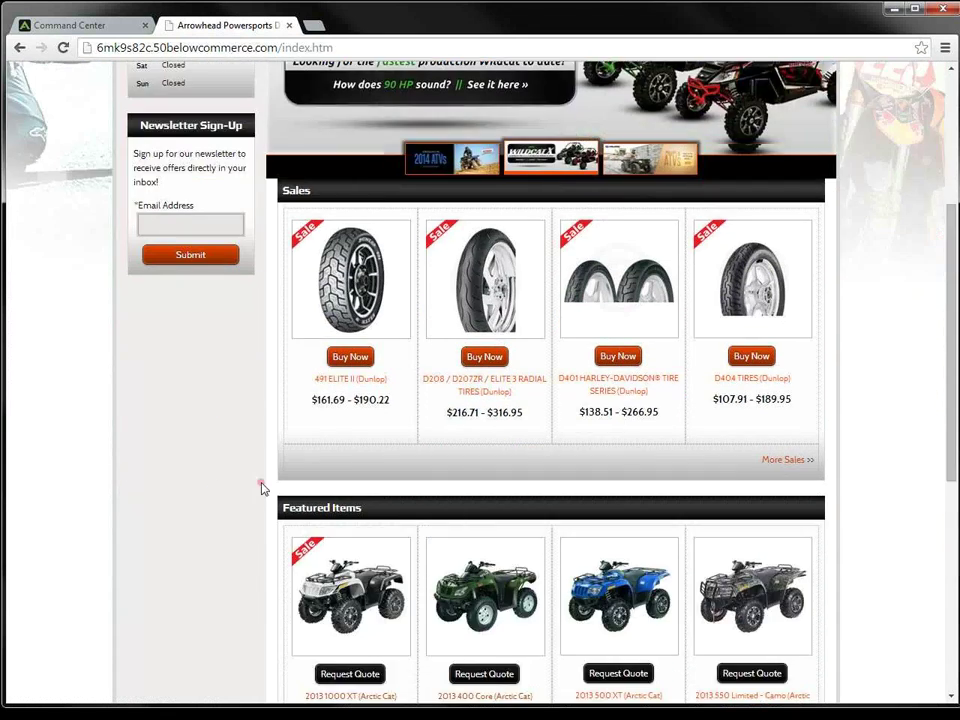
left_click(355, 289)
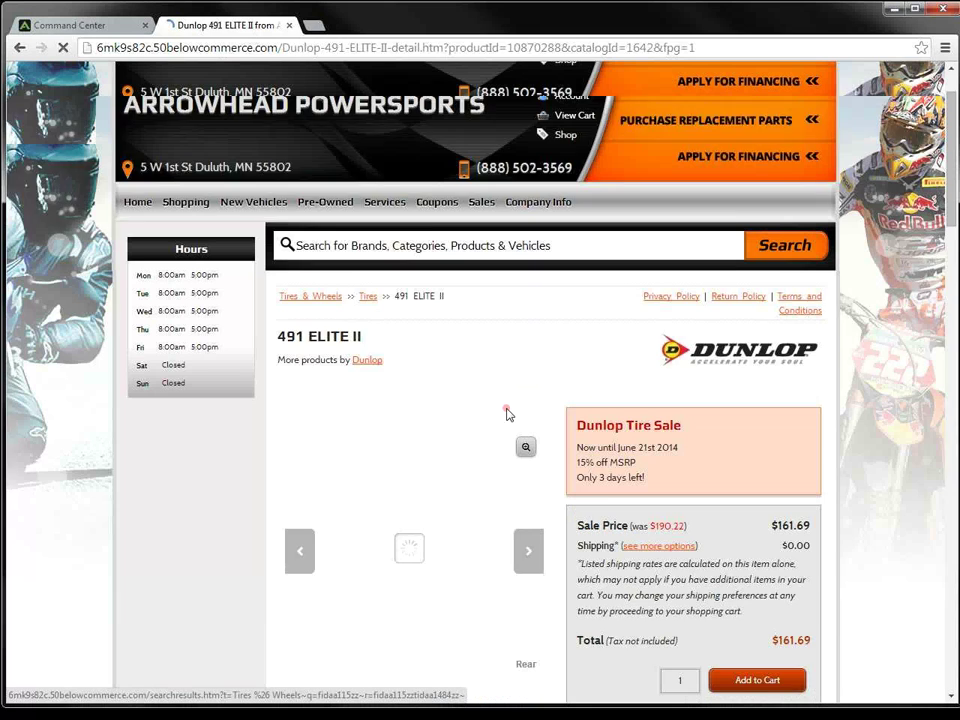
scroll(507, 411, "down", 1)
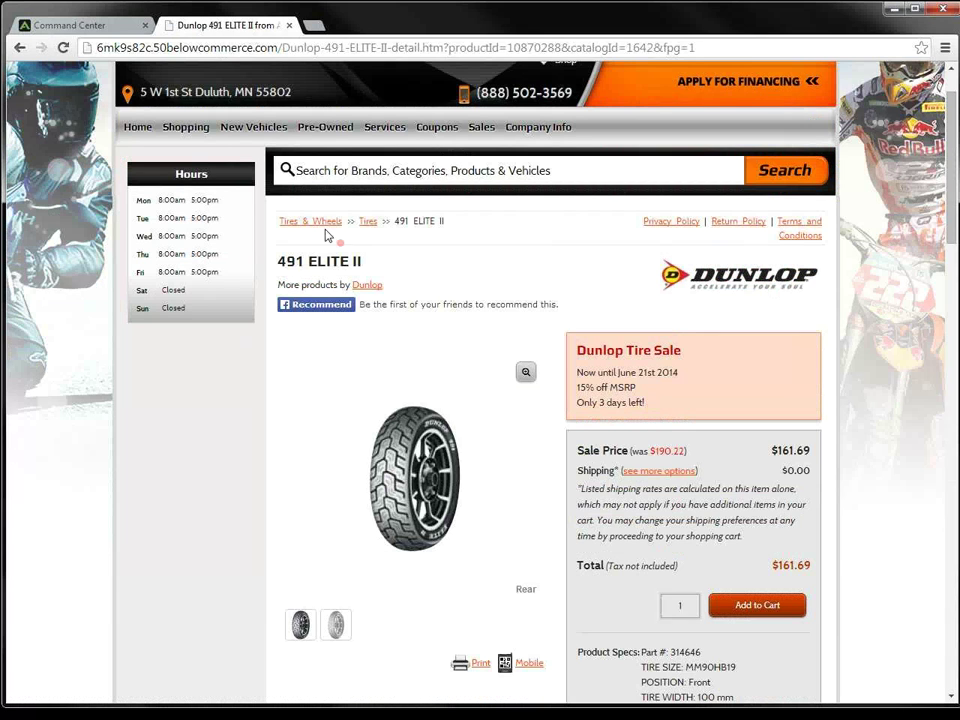
Step: Back in Command Center, rename the Sales product group as "Monthly Specials", save it, and add a new custom group
left_click(128, 28)
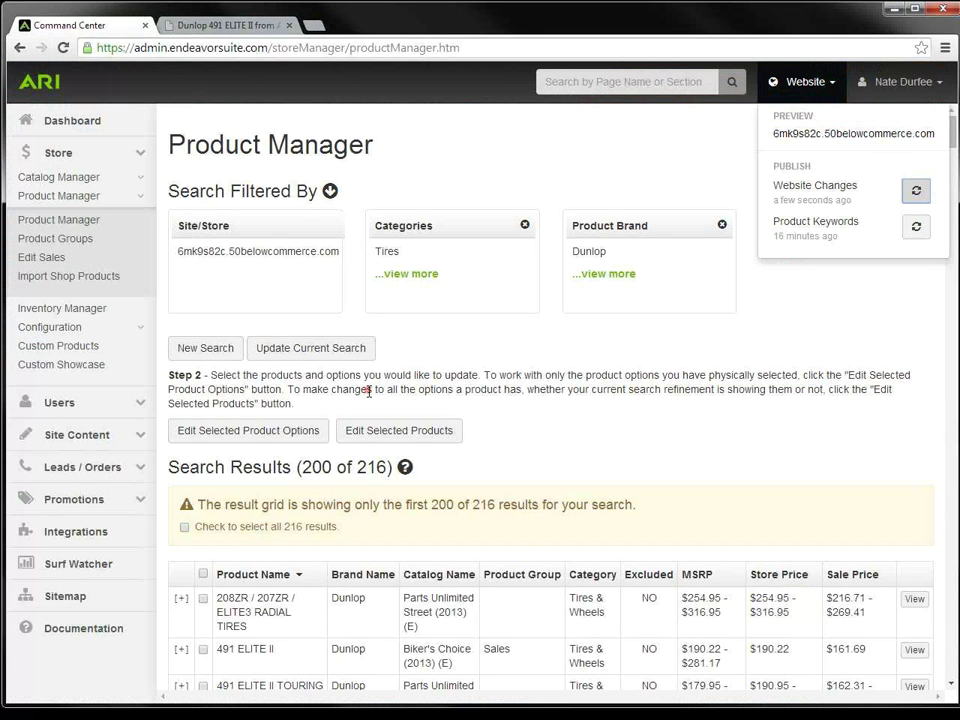
left_click(81, 244)
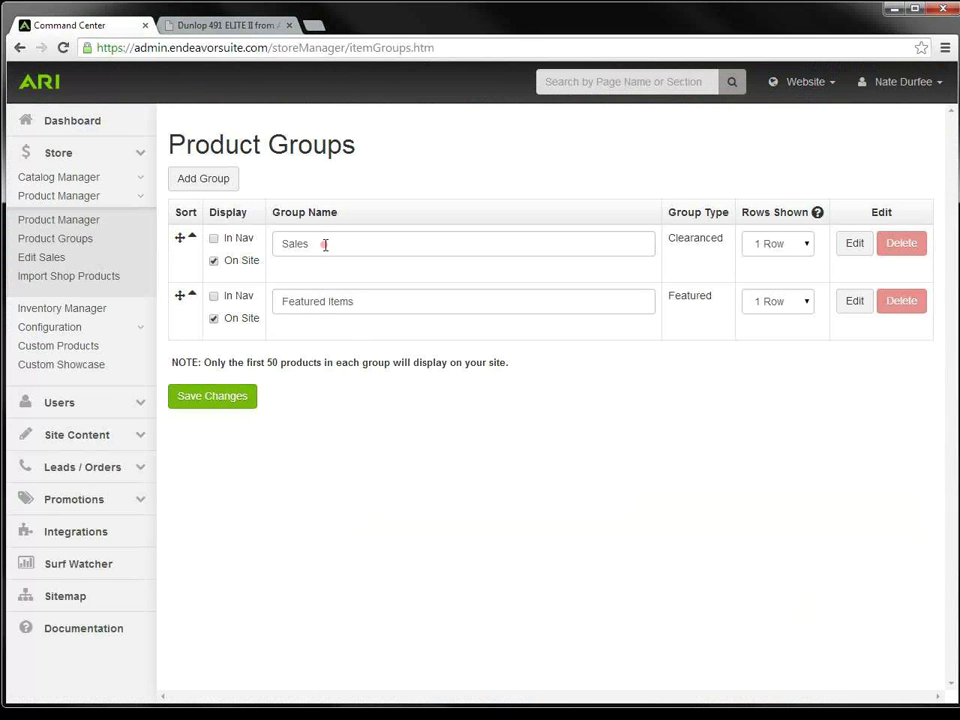
left_click_drag(325, 244, 271, 241)
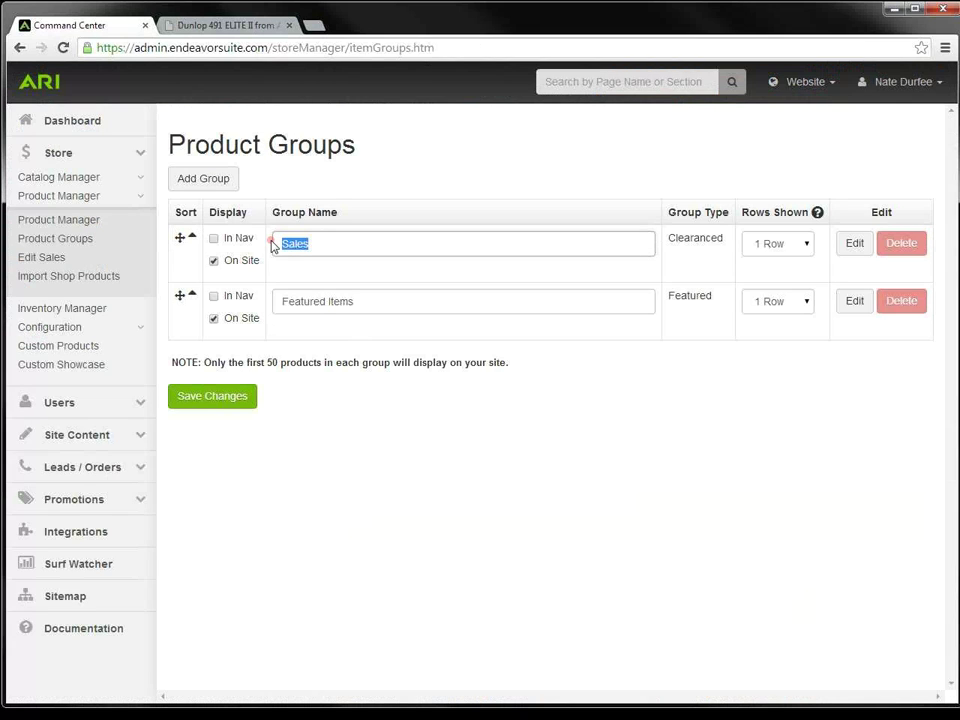
type("Monthly Speci")
left_click(207, 403)
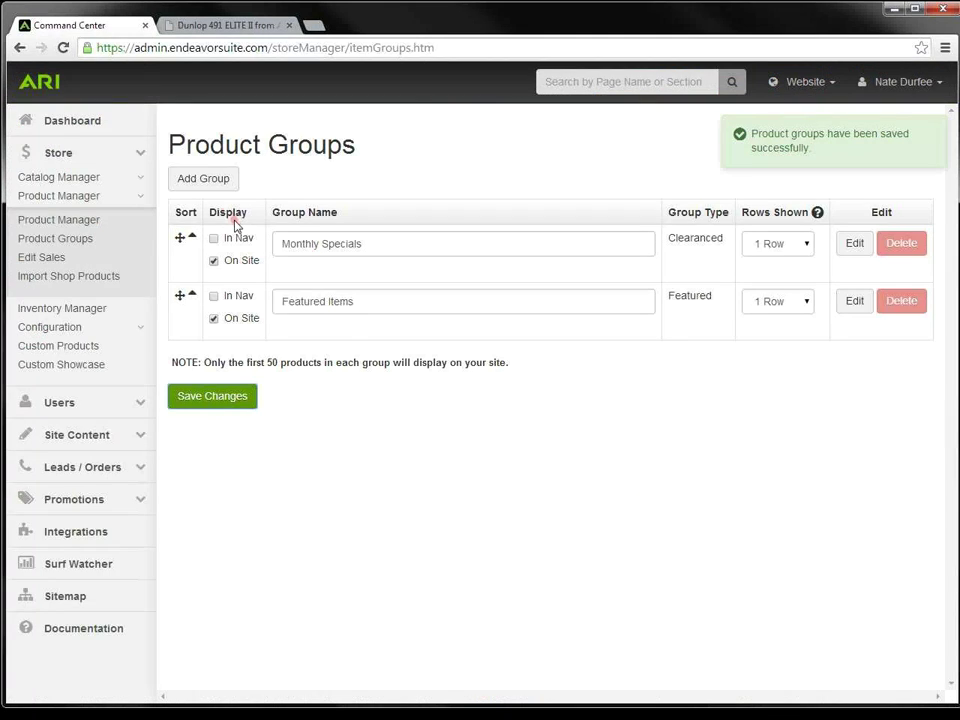
left_click(212, 184)
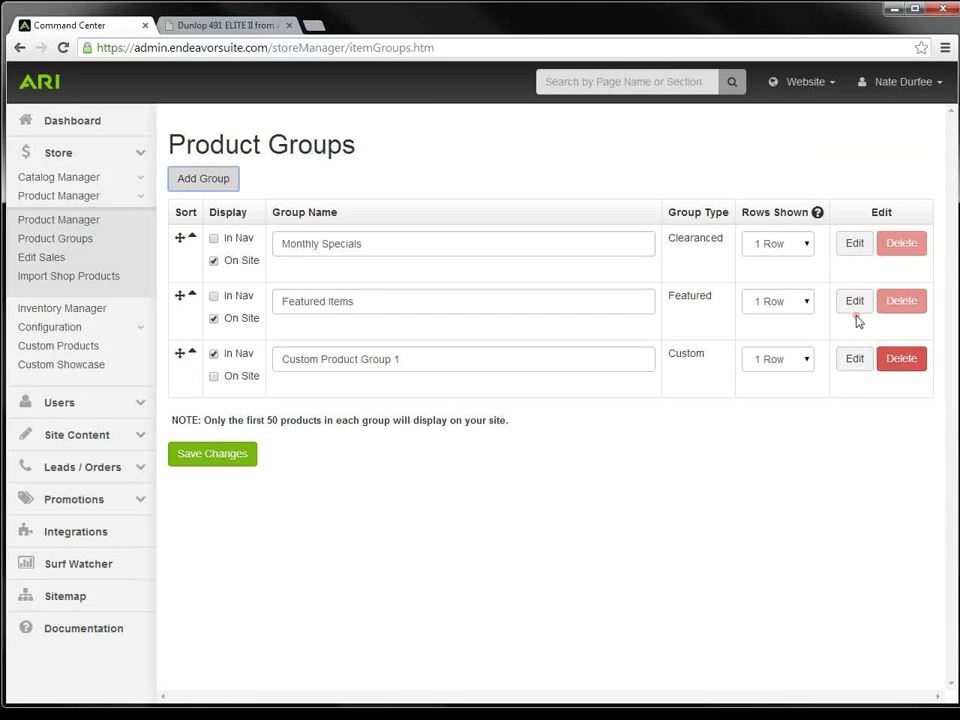
Step: Open the Monthly Specials group for editing and move the D401 Harley-Davidson tire series to first place
left_click(857, 251)
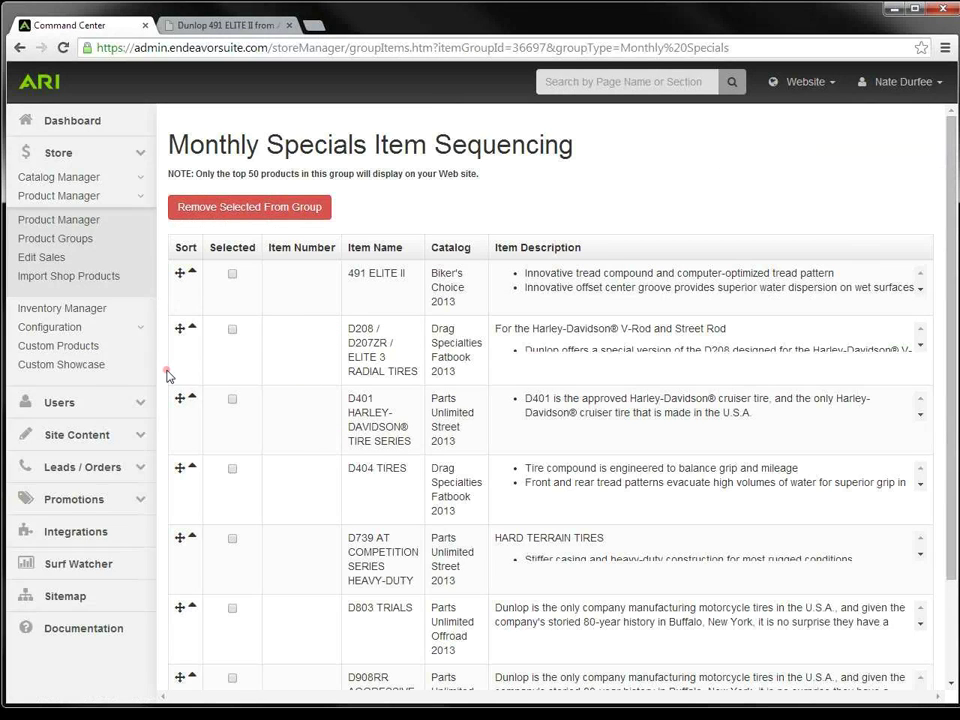
left_click_drag(178, 399, 180, 267)
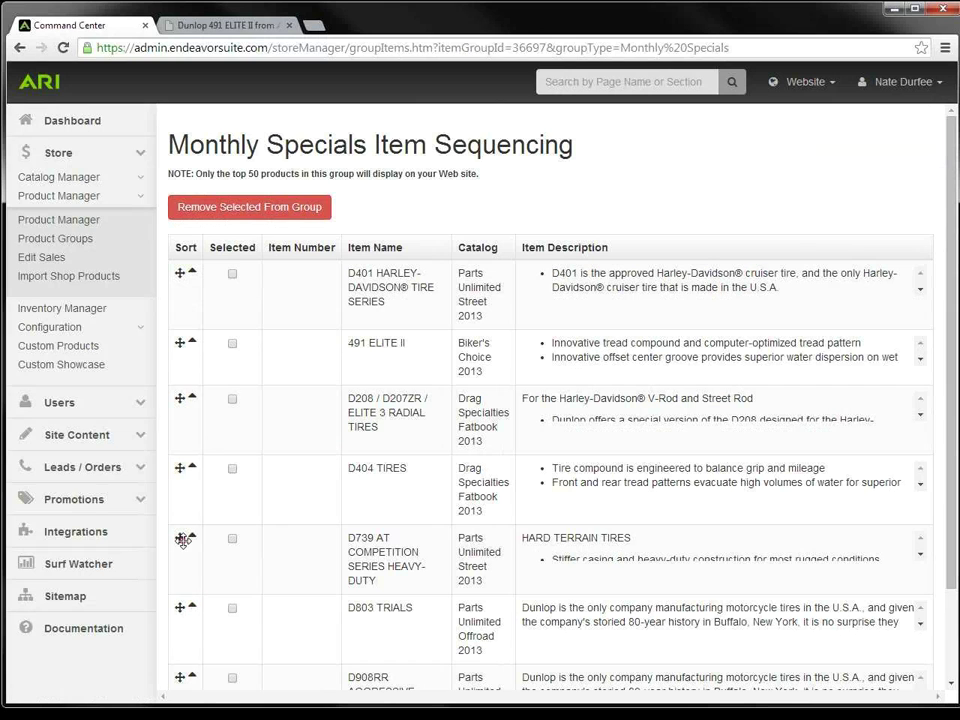
Step: Remove the D803 Trials and D908RR tires from the Monthly Specials group
scroll(223, 583, "down", 2)
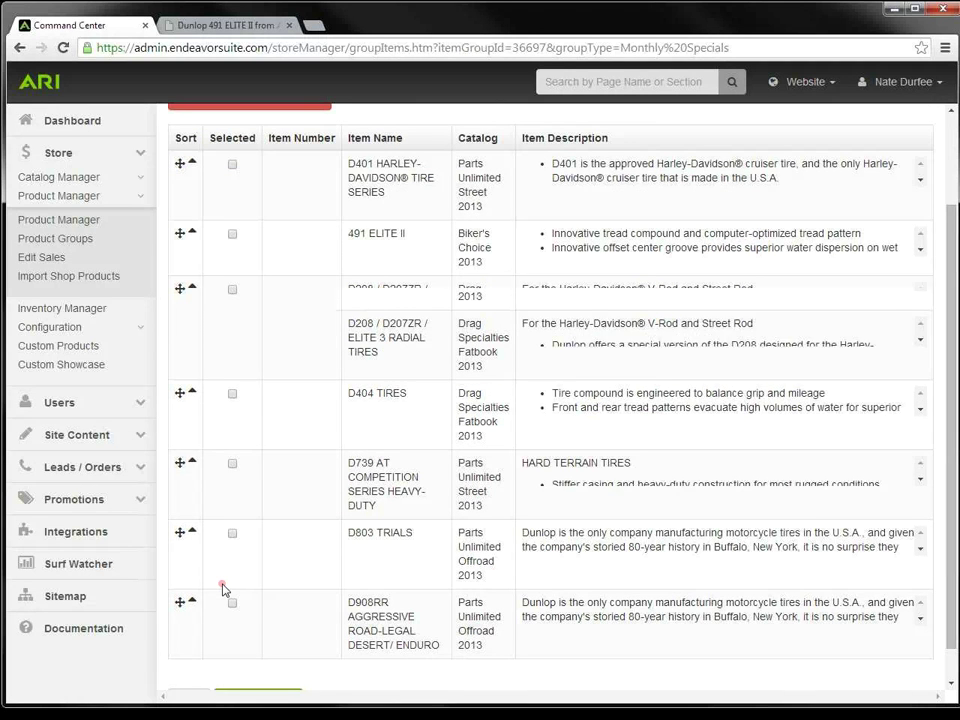
left_click(232, 501)
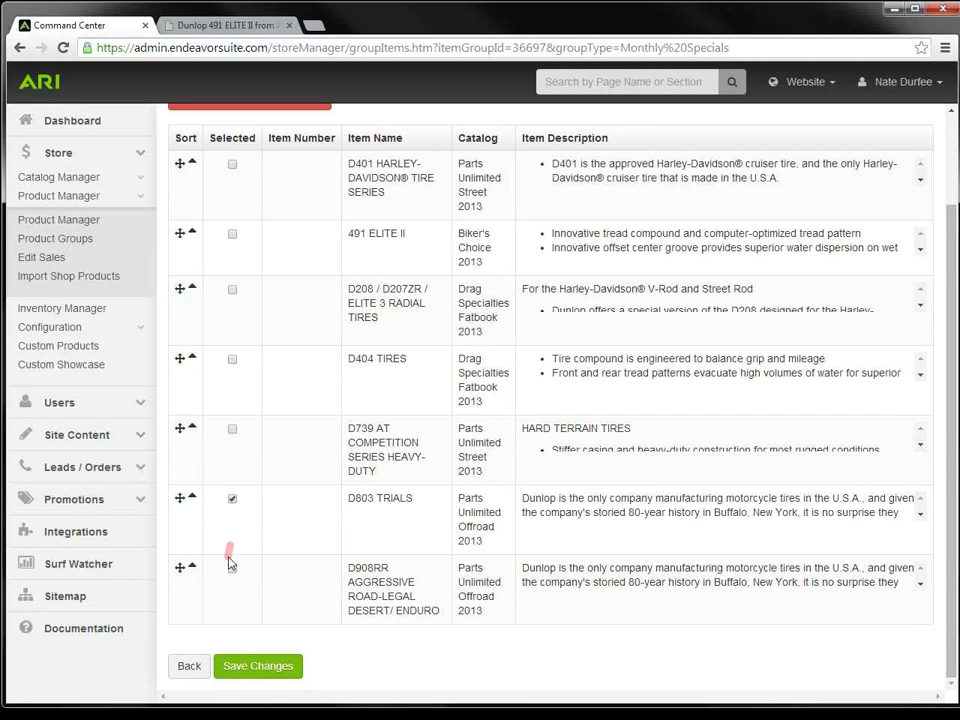
left_click(232, 569)
scroll(285, 485, "up", 2)
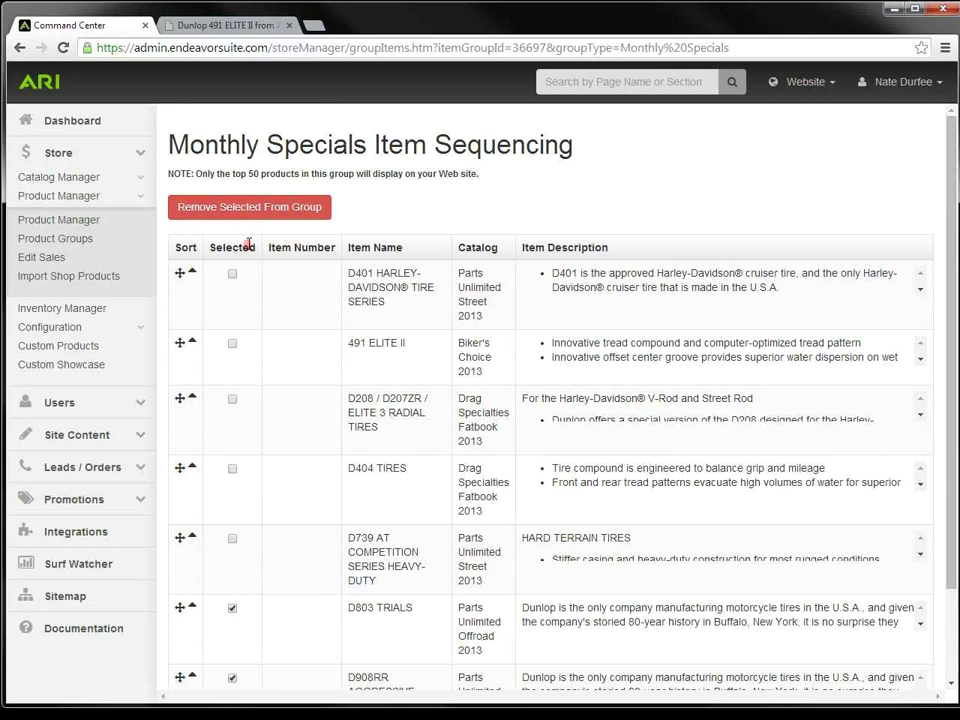
left_click(260, 211)
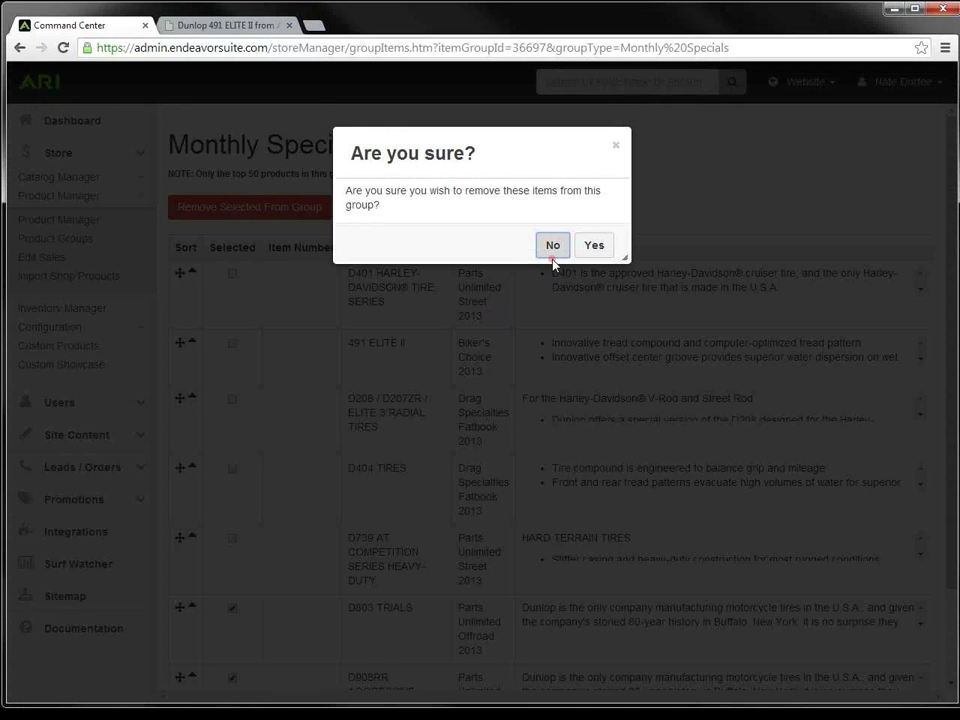
left_click(600, 248)
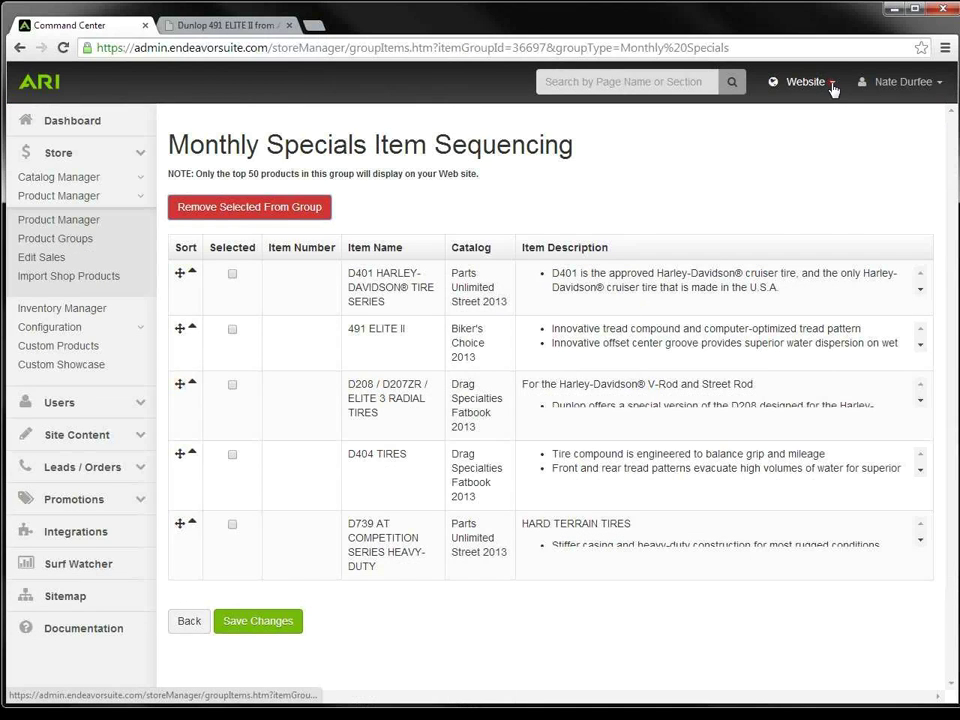
Step: Publish the website changes and check the Monthly Specials group on the dealer site's home page
left_click(830, 84)
left_click(916, 190)
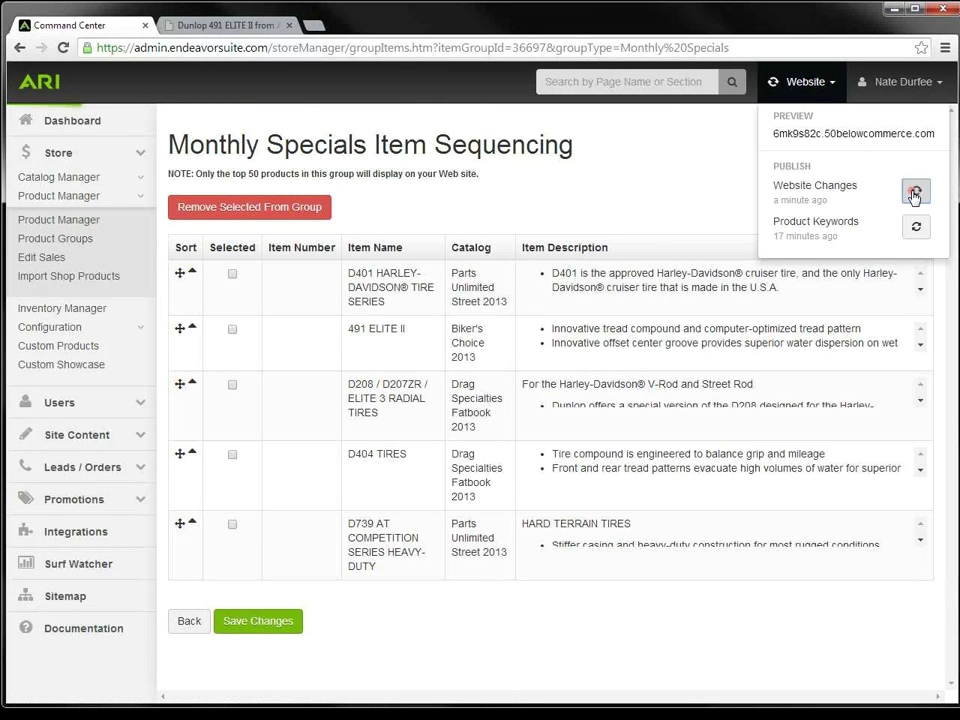
left_click(231, 25)
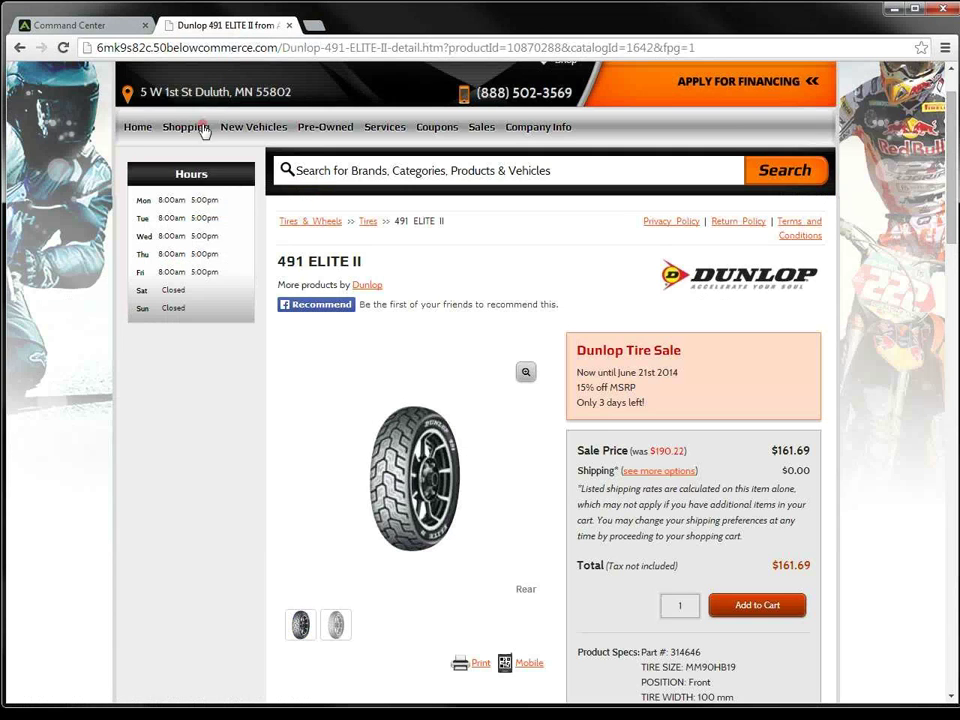
left_click(139, 128)
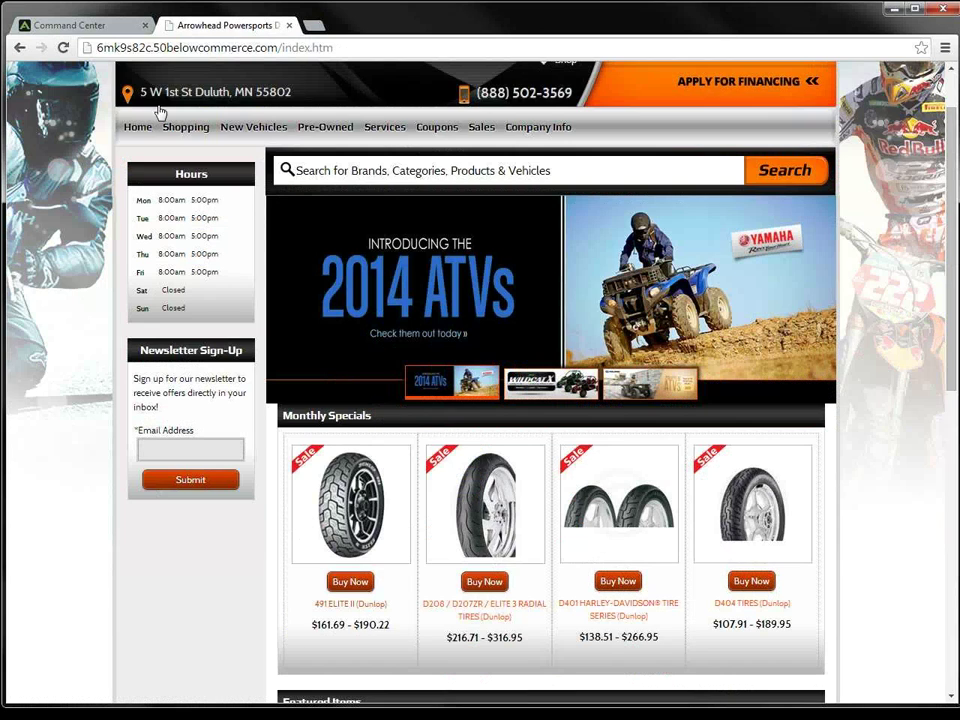
Step: Back in Command Center, open the 2013 1000XT Sale from the active sales, inspect its description and start date, and return to the list
left_click(88, 22)
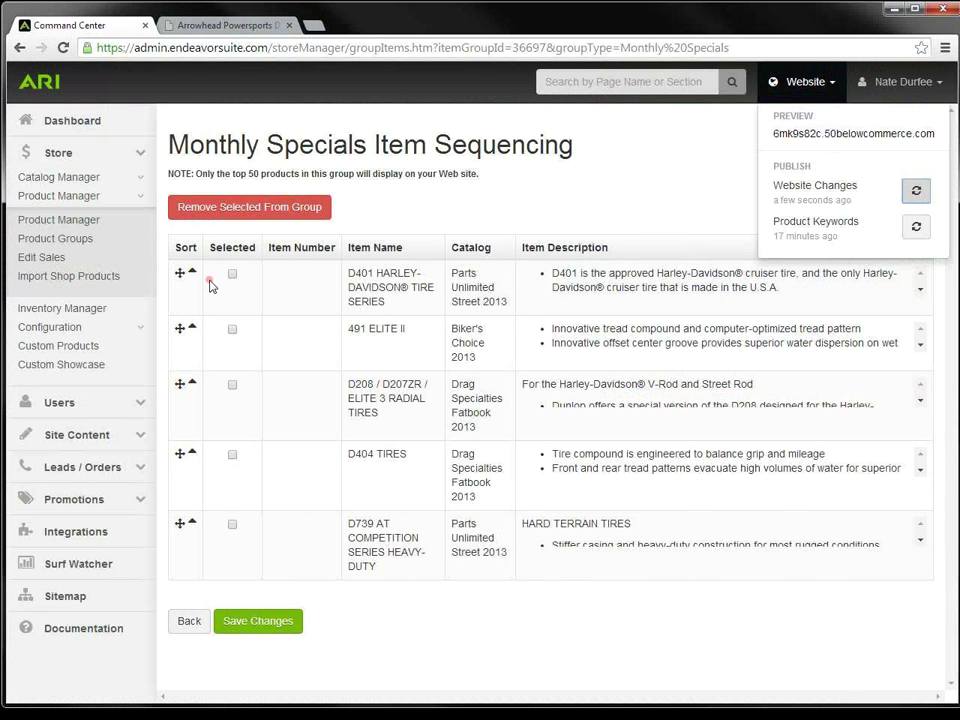
left_click(58, 262)
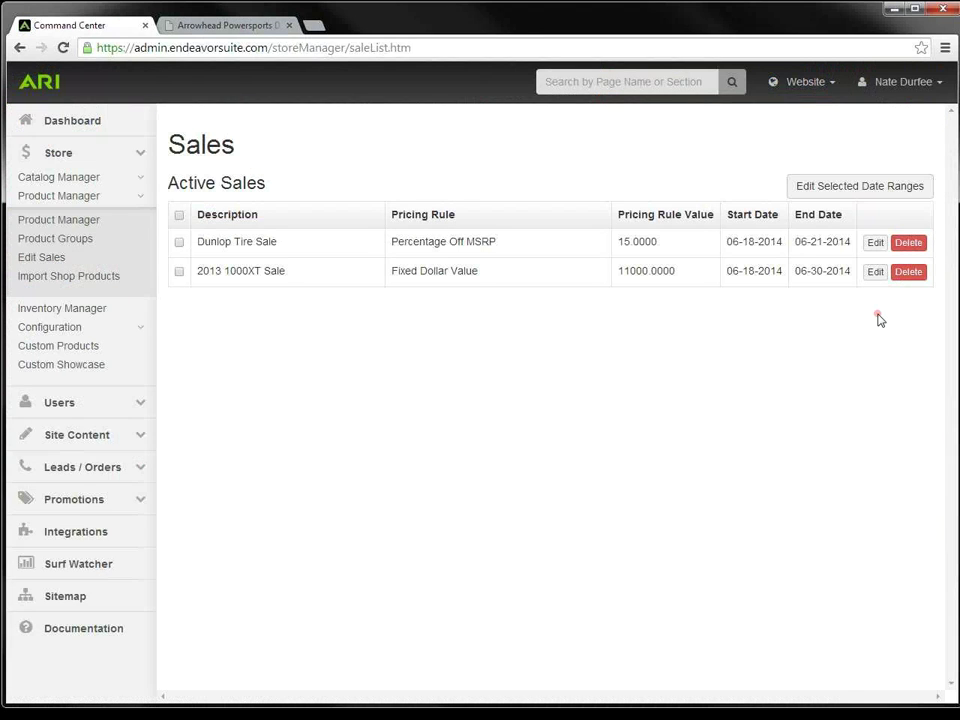
left_click(871, 274)
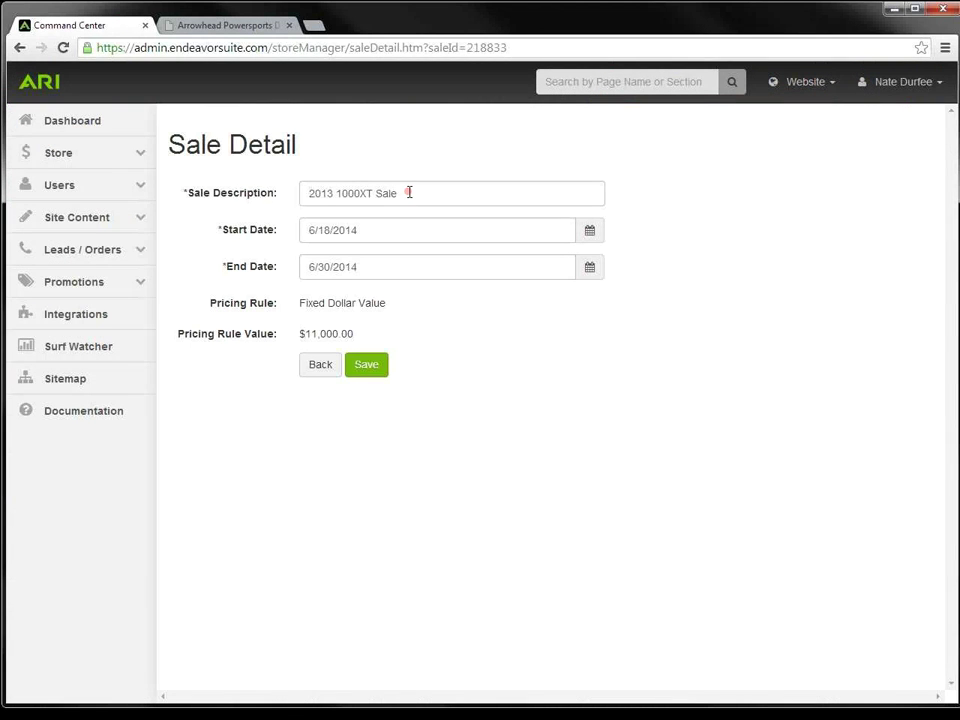
left_click(409, 192)
left_click(385, 233)
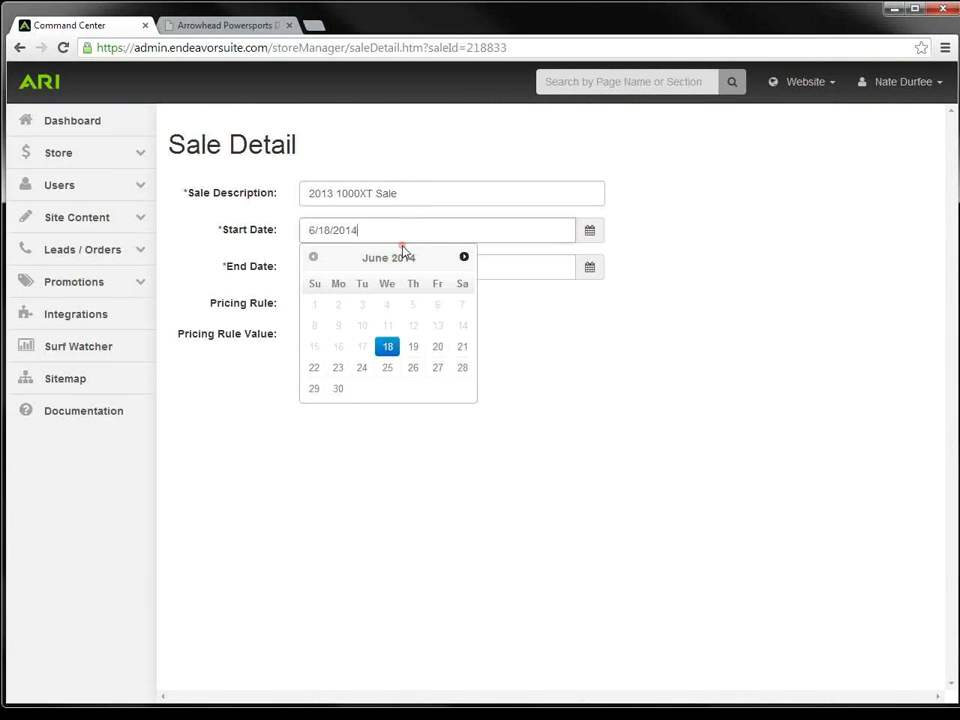
left_click(540, 343)
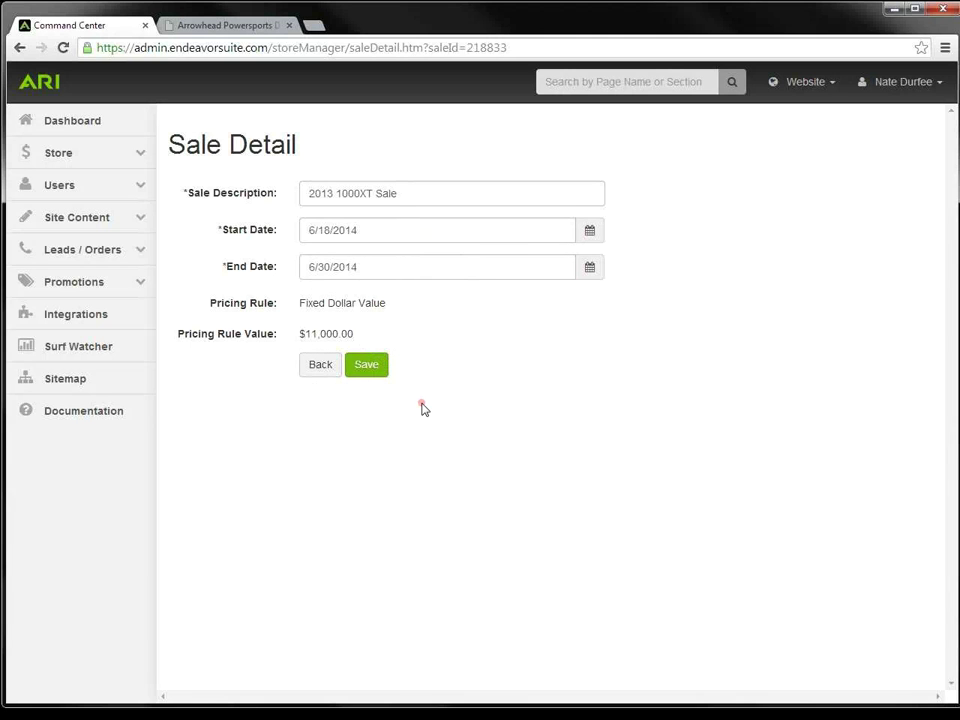
left_click(330, 372)
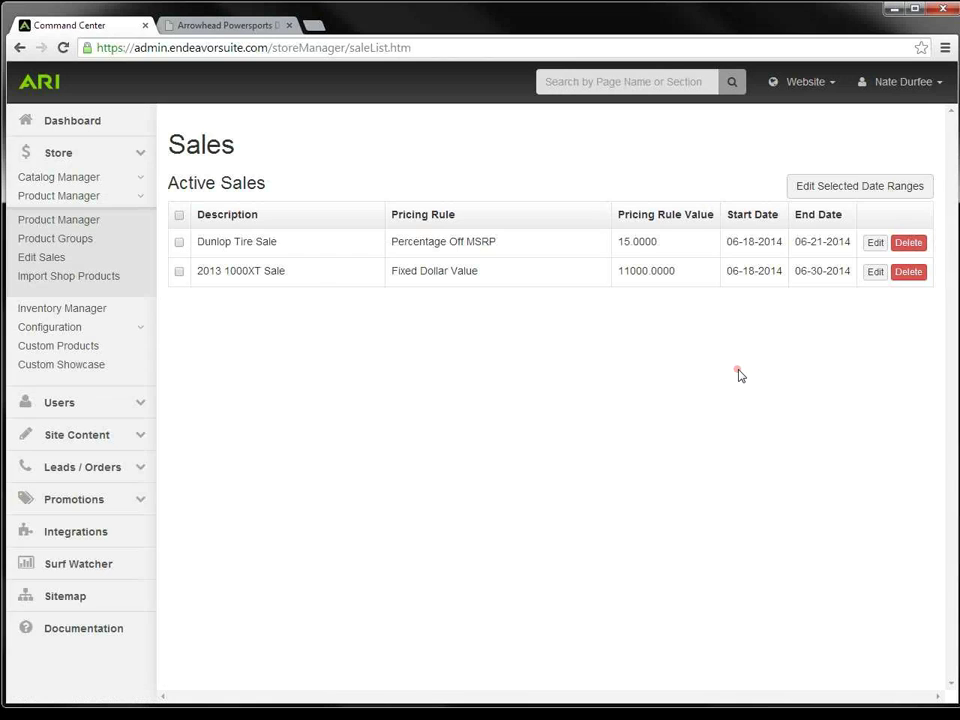
Step: Delete the Dunlop Tire Sale from the active sales and publish the website changes
left_click(906, 246)
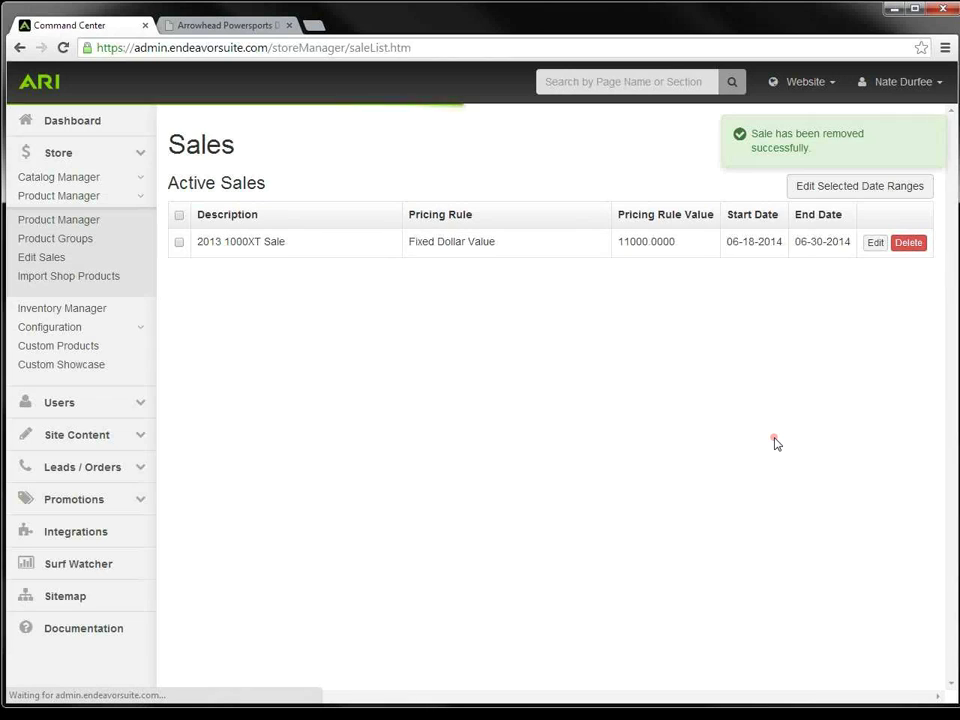
left_click(834, 86)
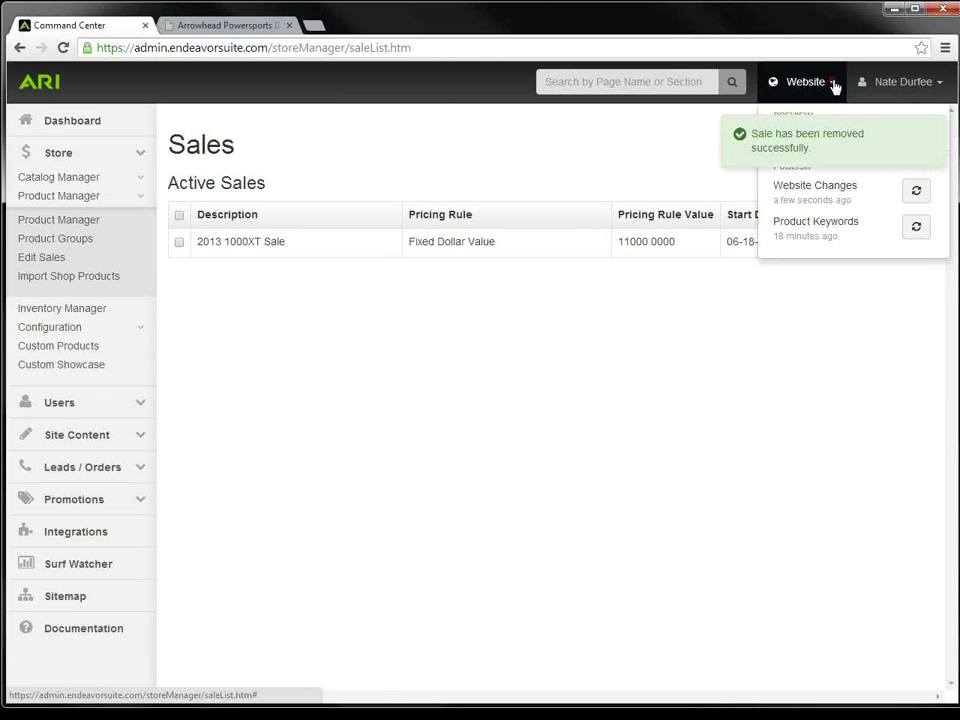
left_click(915, 194)
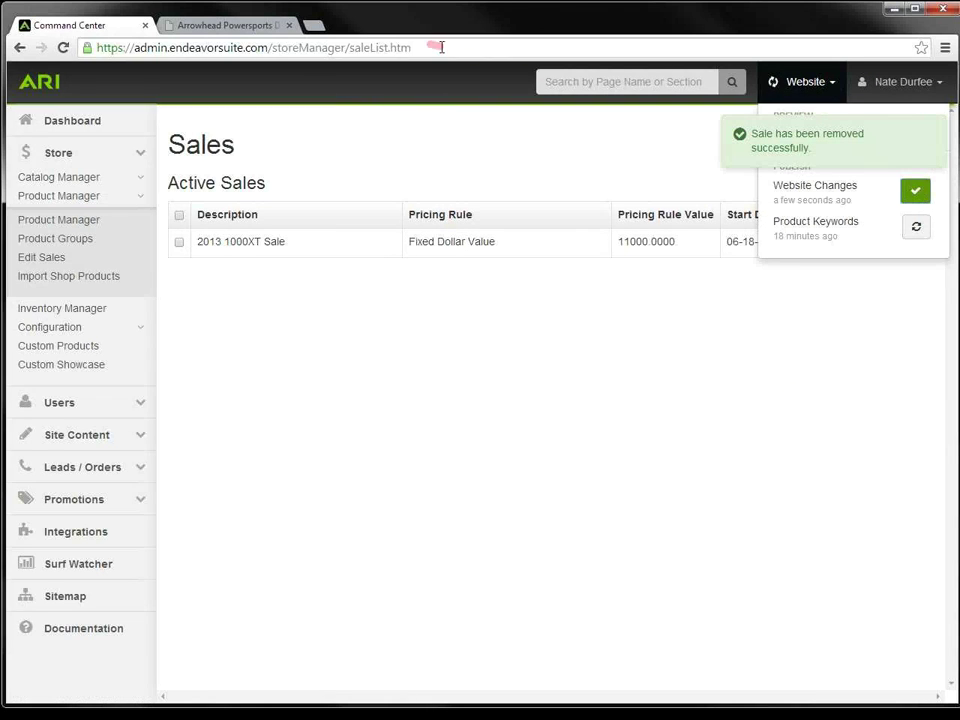
Step: Reload the dealer site's home page and check the tire prices and sale tags in the Monthly Specials and Featured Items groups
left_click(227, 26)
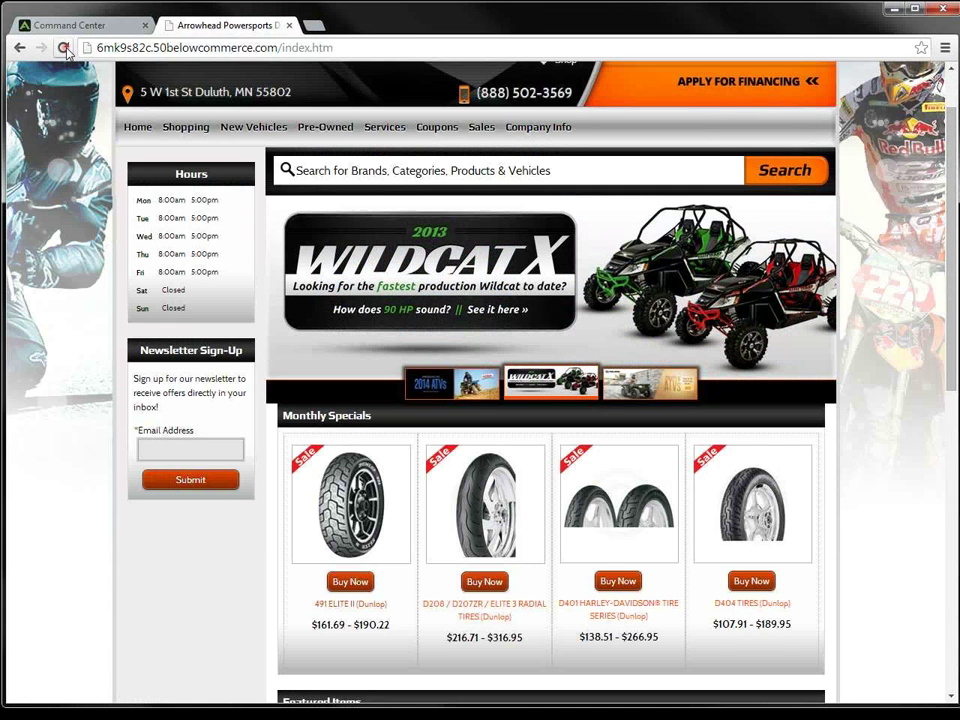
left_click(362, 561)
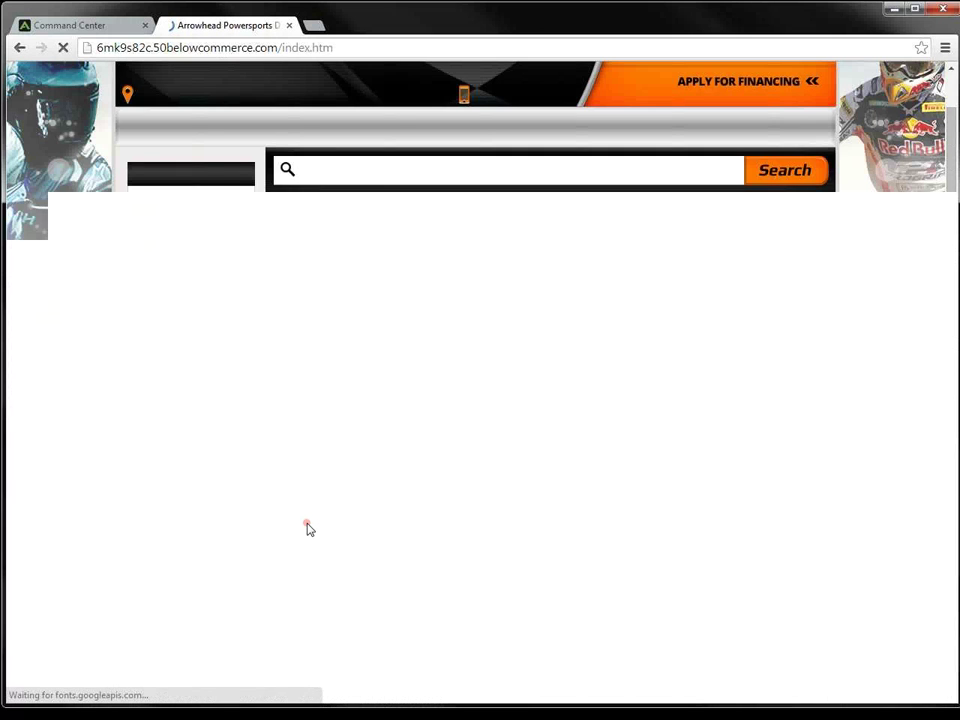
scroll(310, 530, "down", 2)
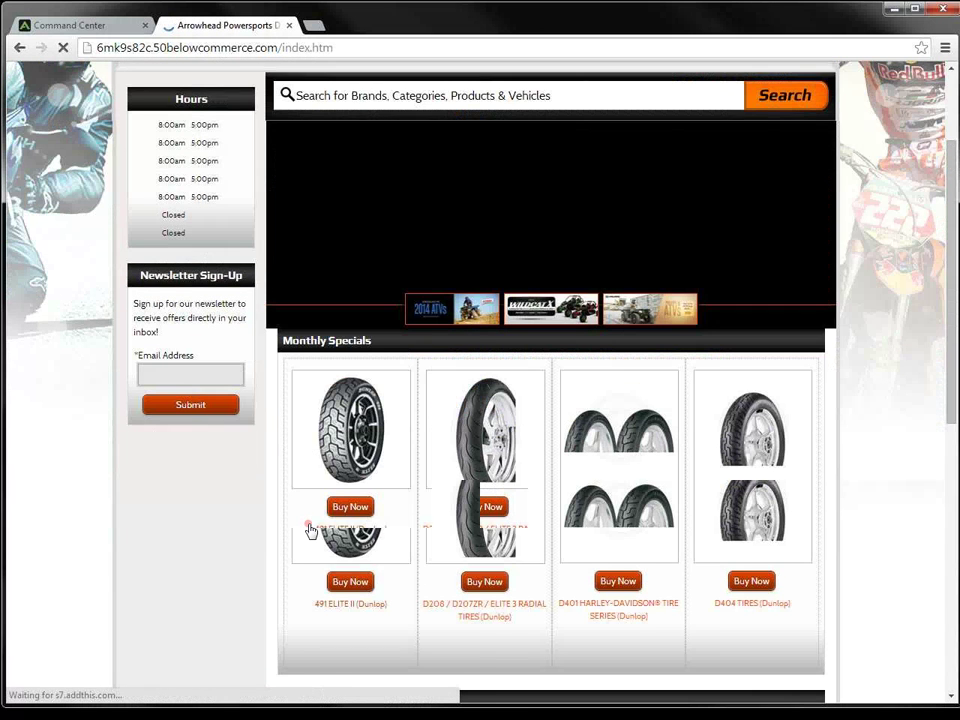
scroll(309, 530, "down", 2)
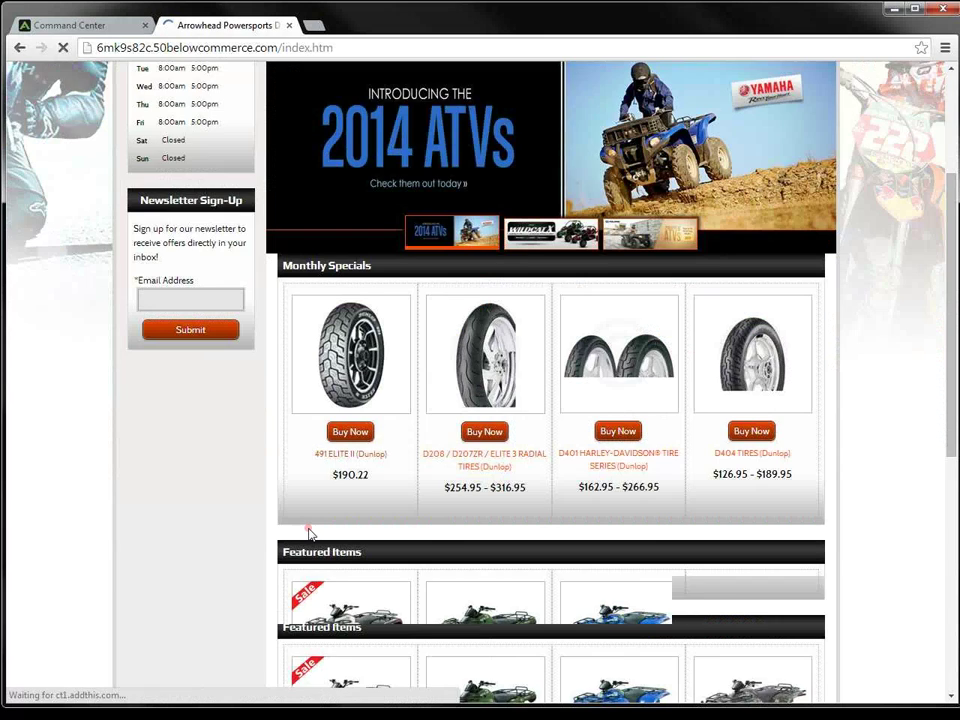
Step: Return to Command Center and open the unit inventory list
left_click(108, 30)
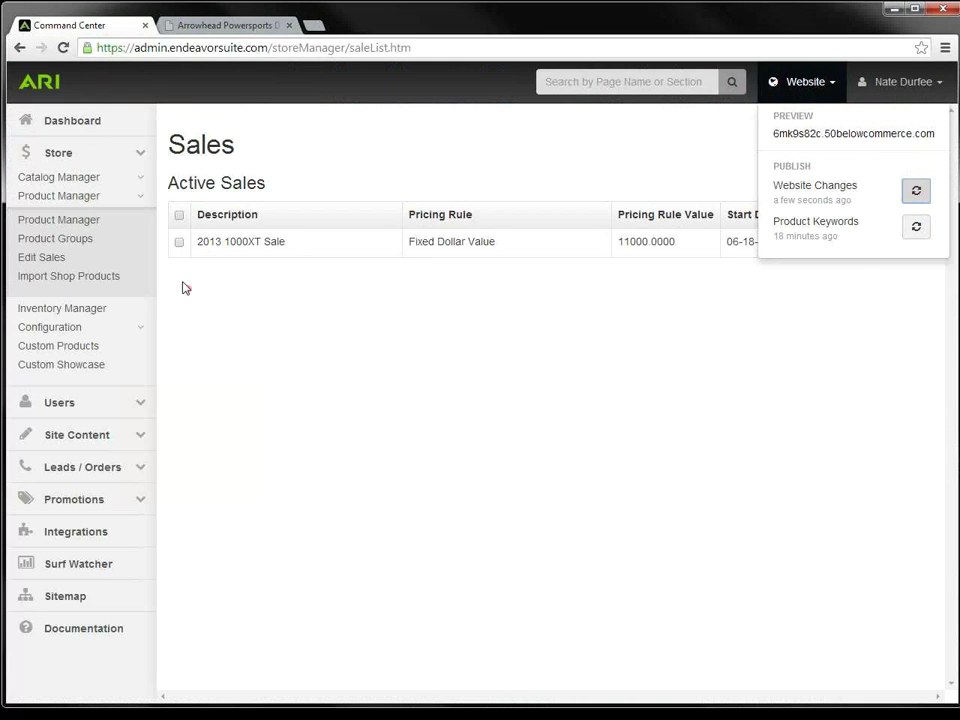
left_click(140, 200)
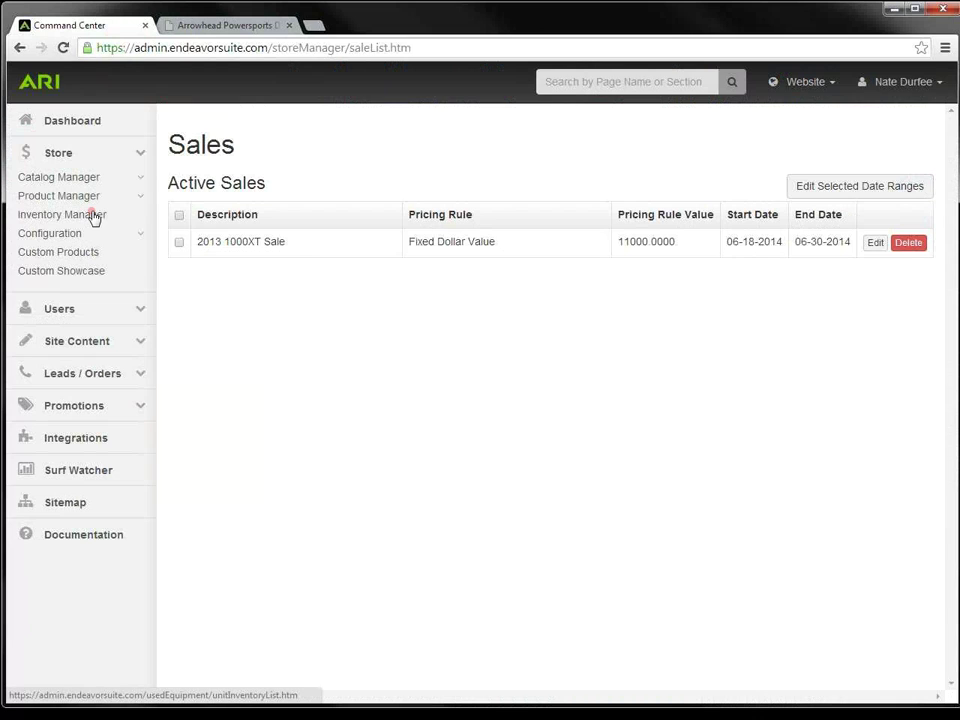
left_click(76, 220)
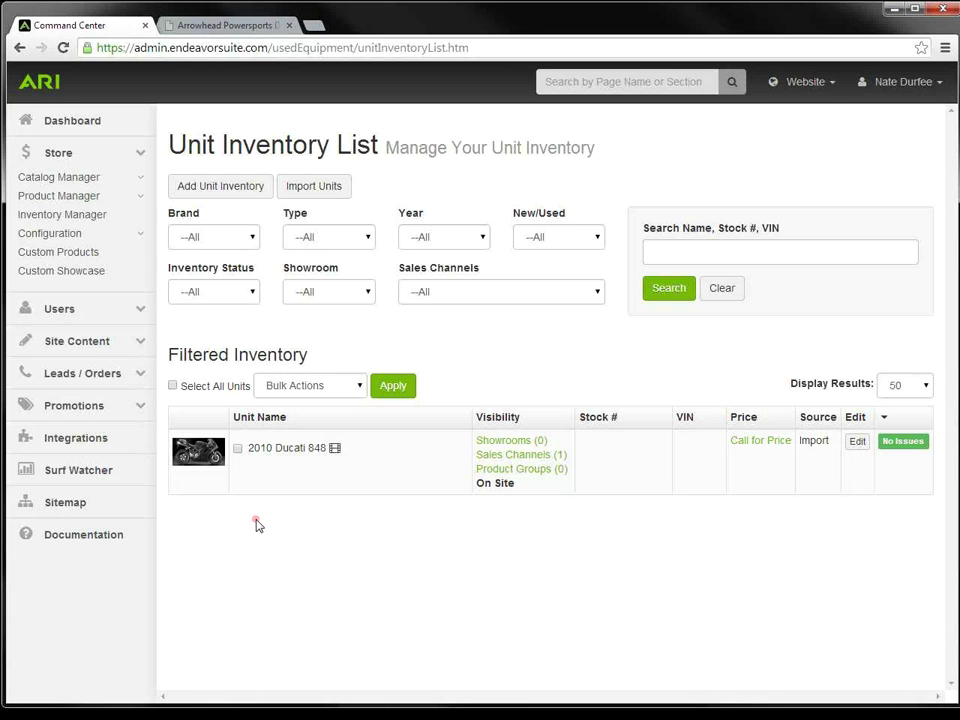
Step: Select the 2010 Ducati 848, choose the Delete Units bulk action, and clear the selection without applying it
left_click(238, 449)
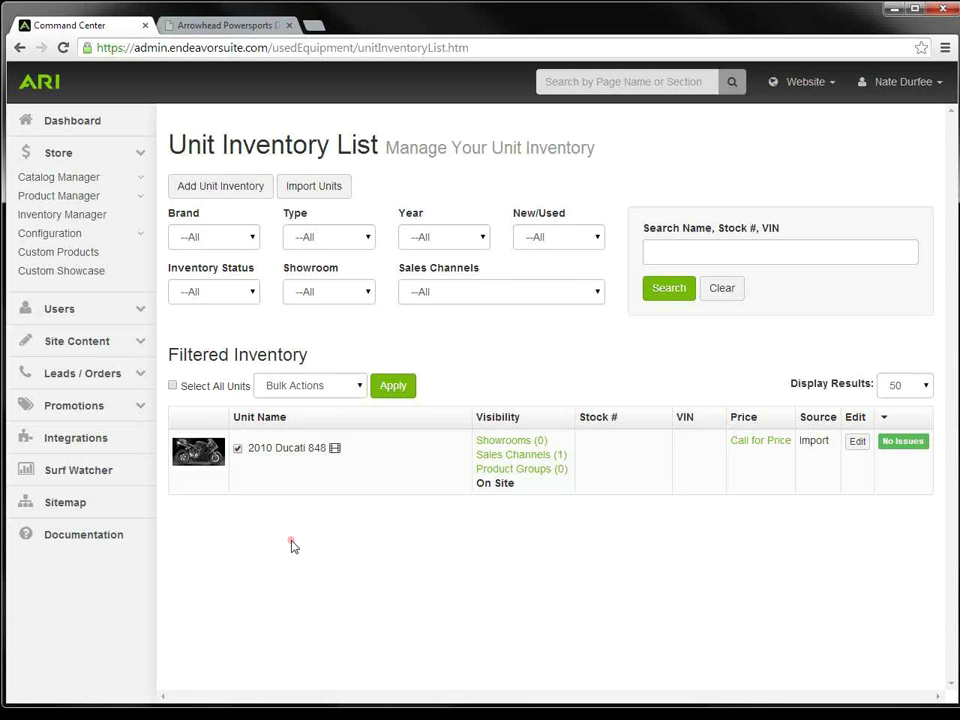
left_click(358, 387)
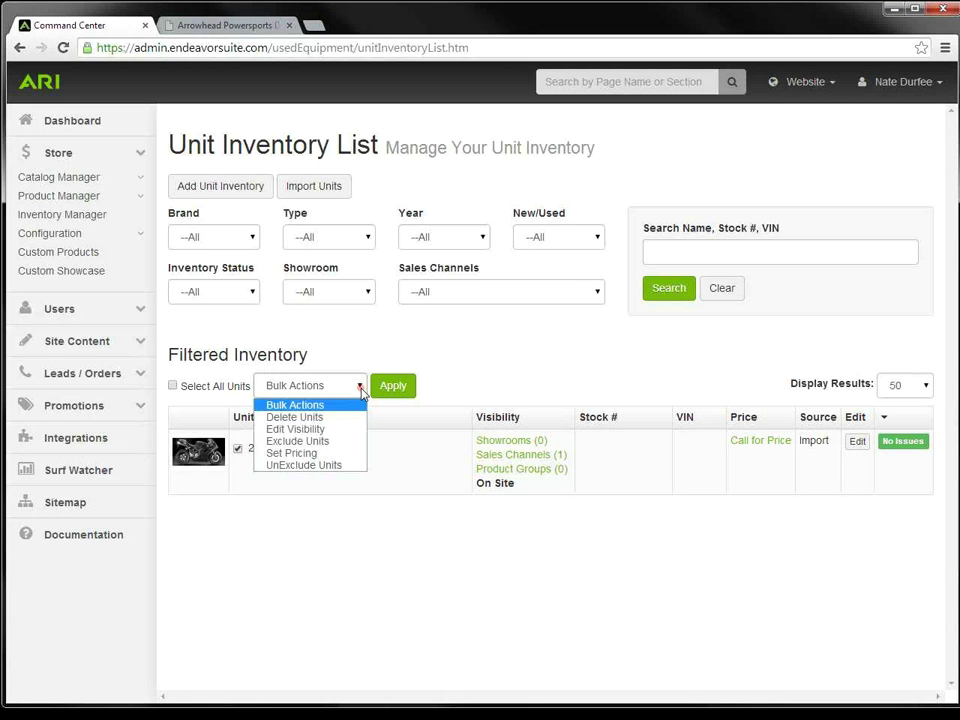
left_click(313, 418)
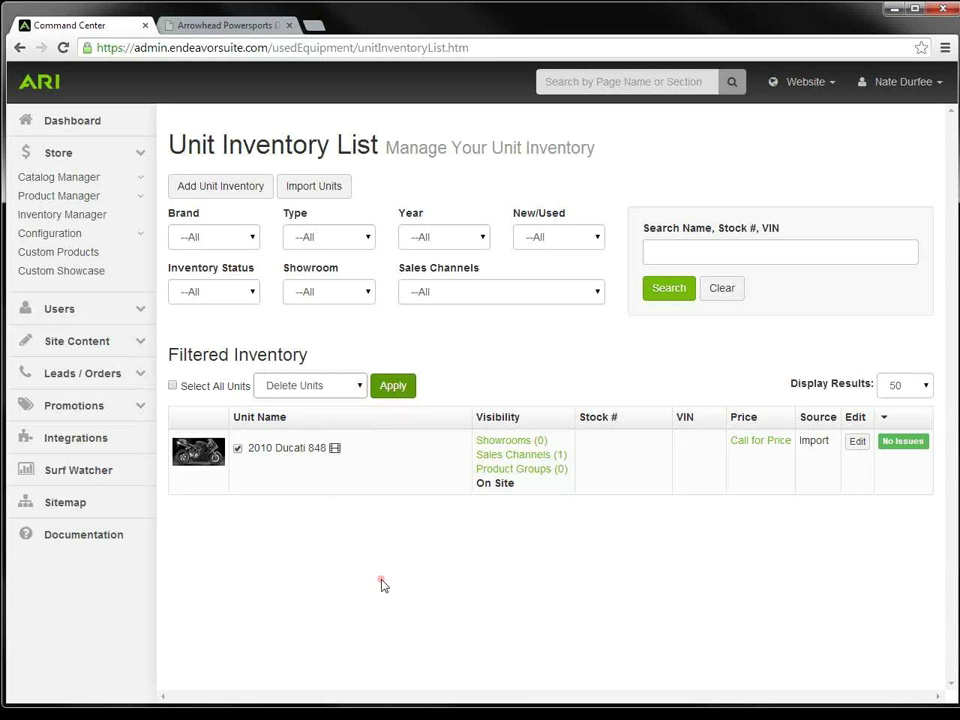
left_click(289, 556)
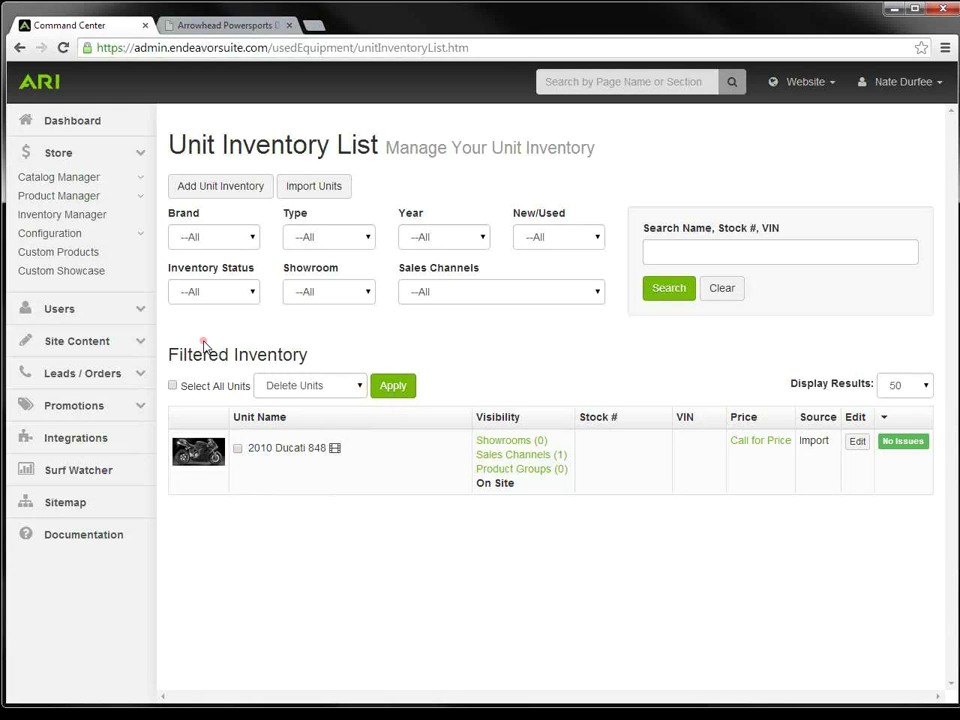
Step: Start a new inventory unit with industry Power Sports, manufacturer Polaris Industries, equipment type ATV and style Off Road
left_click(209, 197)
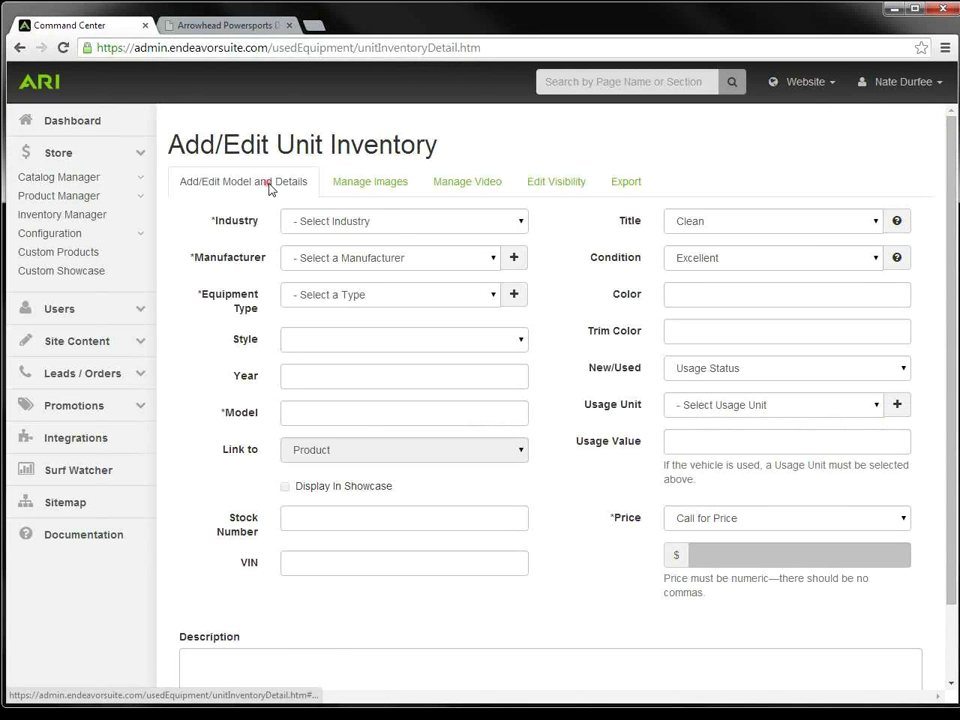
left_click(523, 228)
left_click(459, 252)
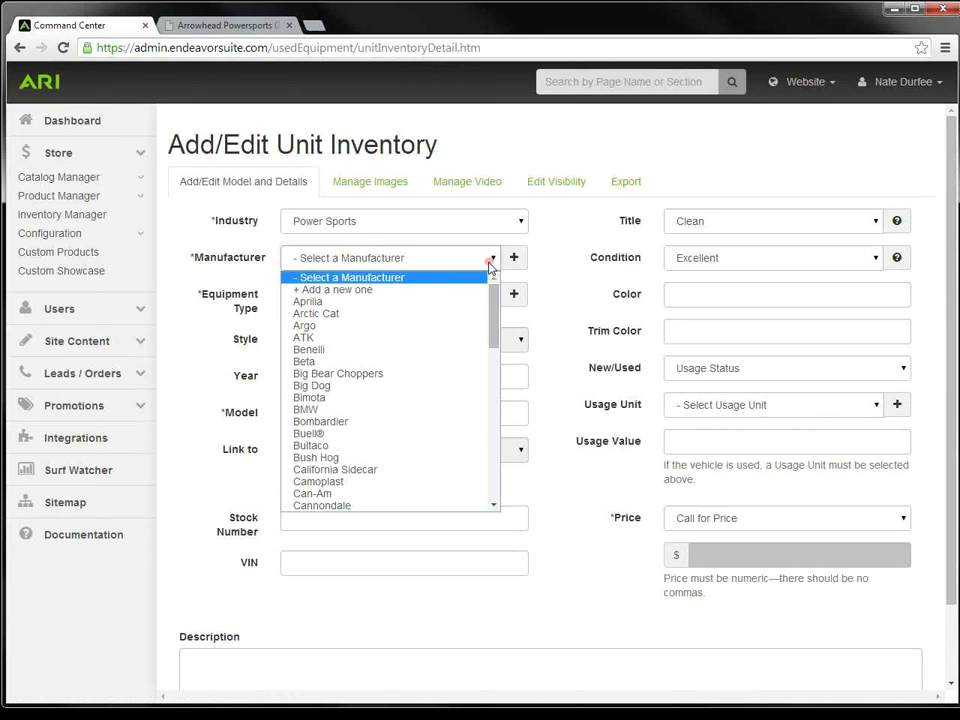
scroll(405, 415, "down", 10)
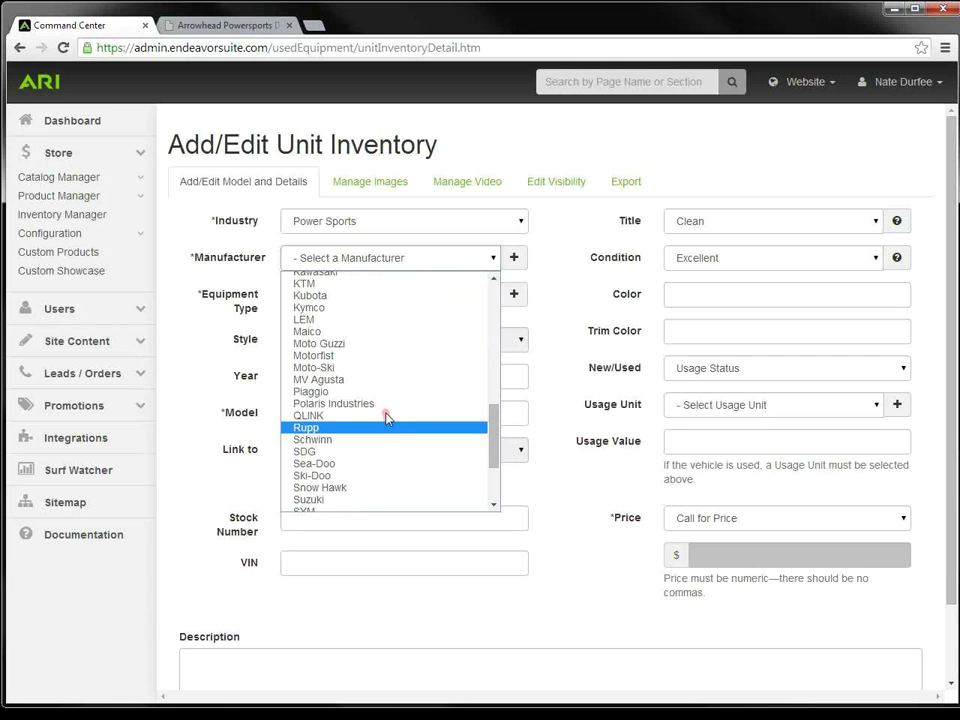
left_click(386, 403)
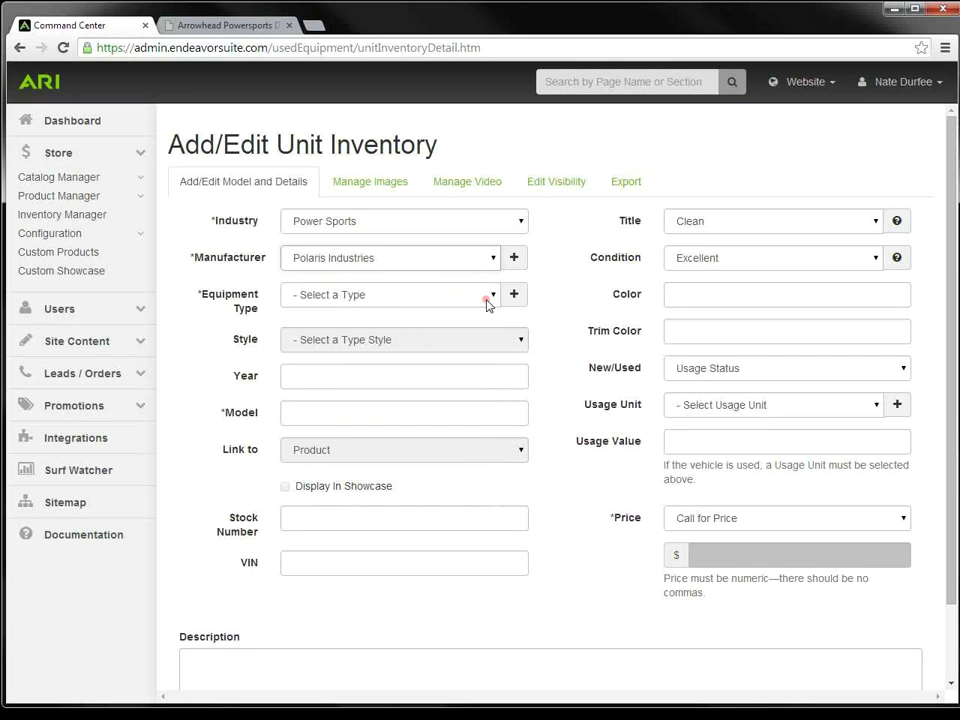
left_click(493, 296)
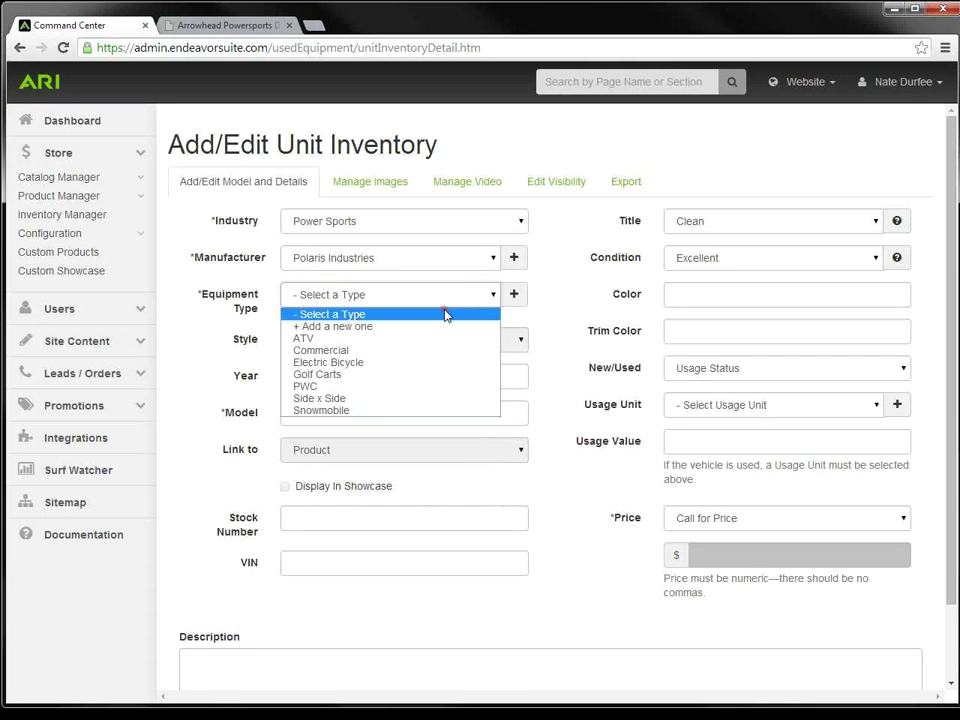
left_click(440, 338)
left_click(521, 340)
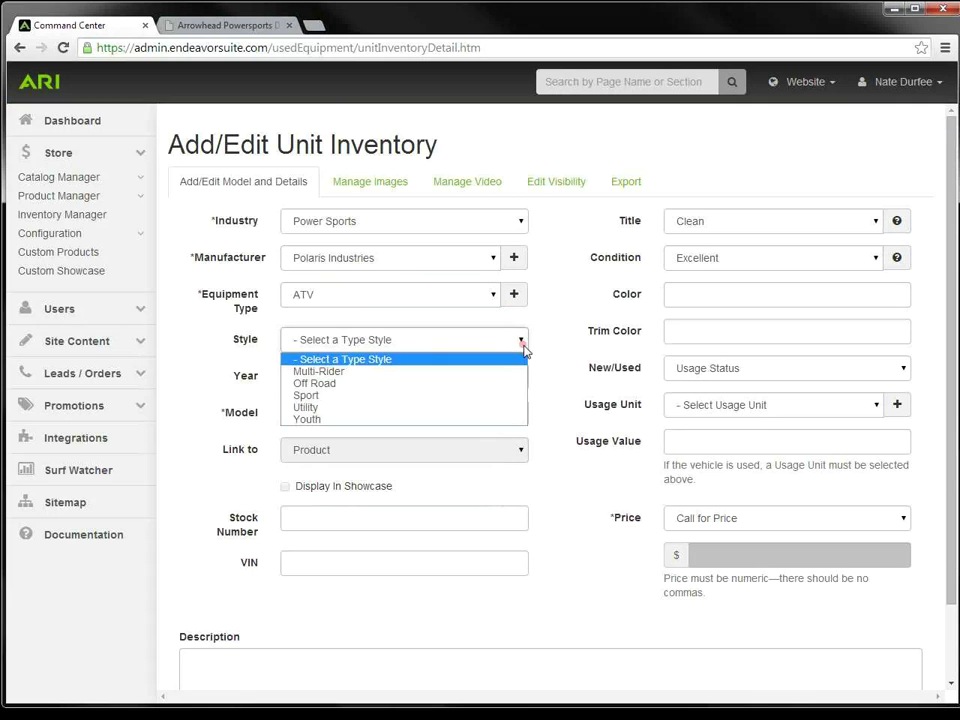
left_click(462, 384)
Step: Set the unit's style to Off Road, year to 2010 and model to Sportsman 500 HO, and link it to the Sportsman® 500 H.O. product
left_click(362, 381)
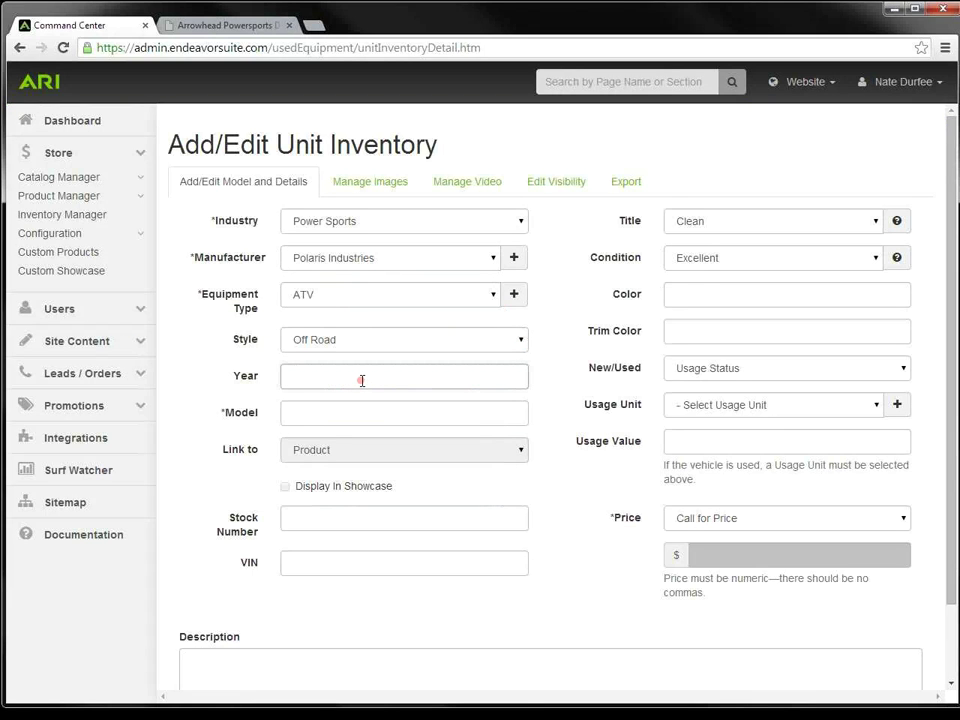
type("201")
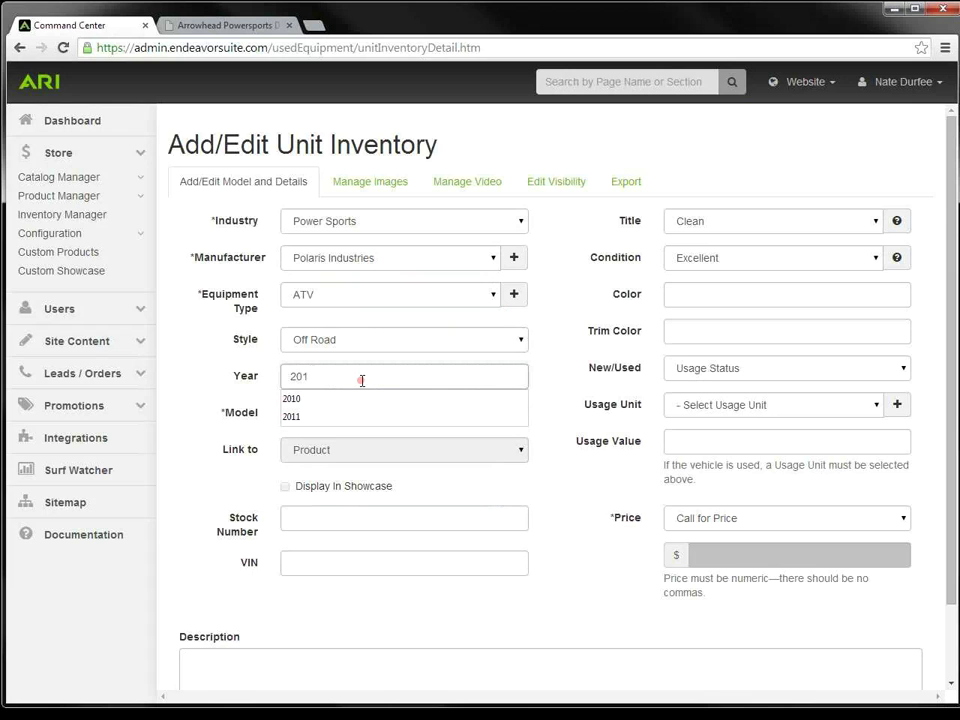
type("0")
key("Tab")
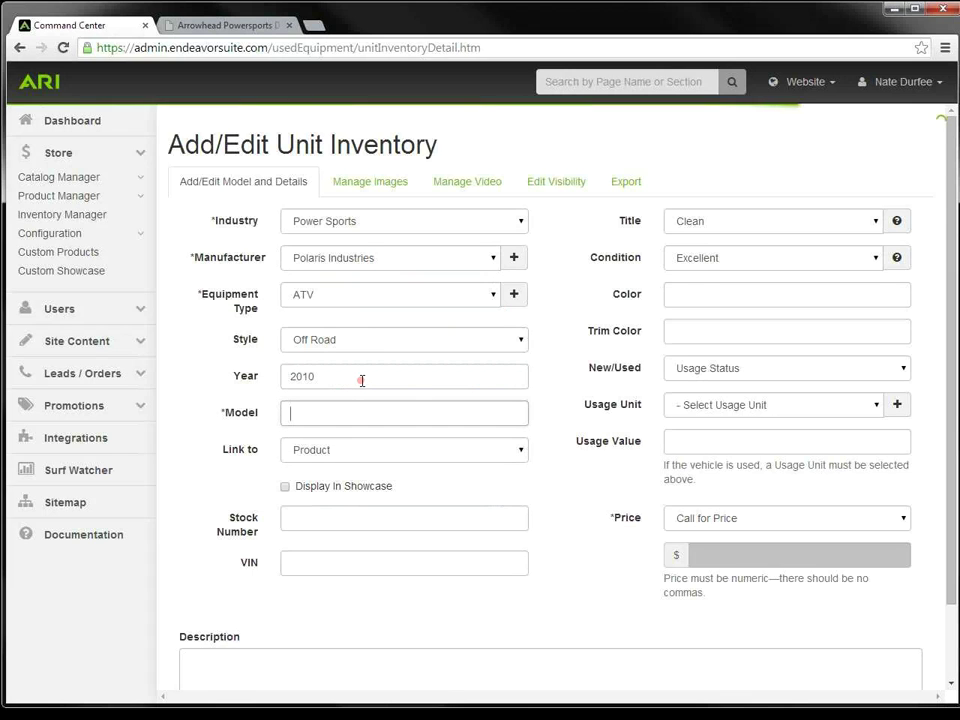
type("Sportsman 500 HO")
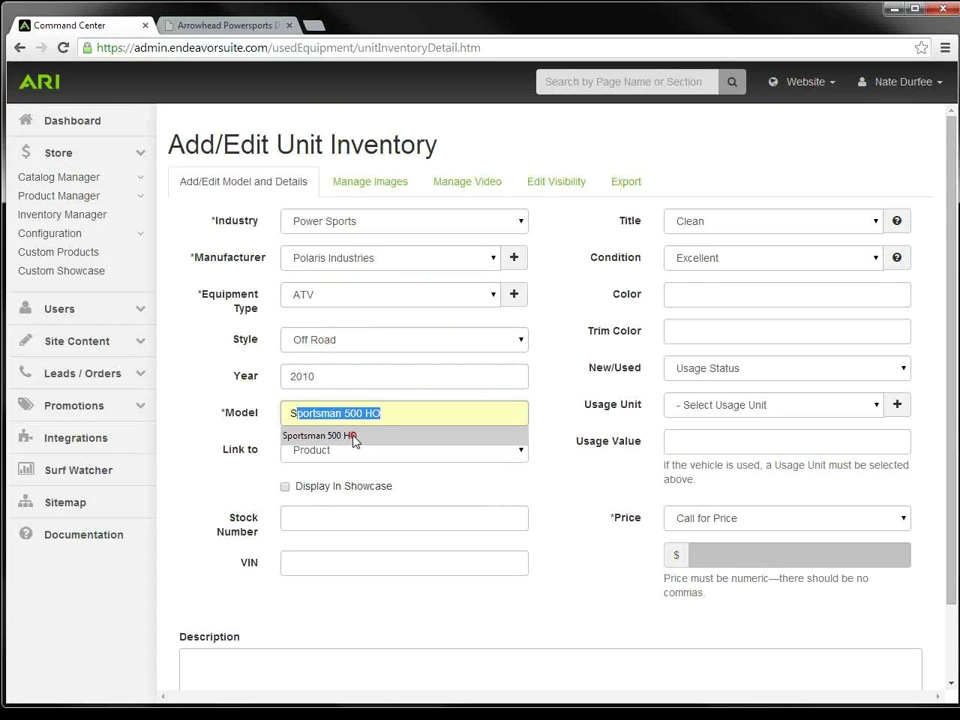
left_click(354, 437)
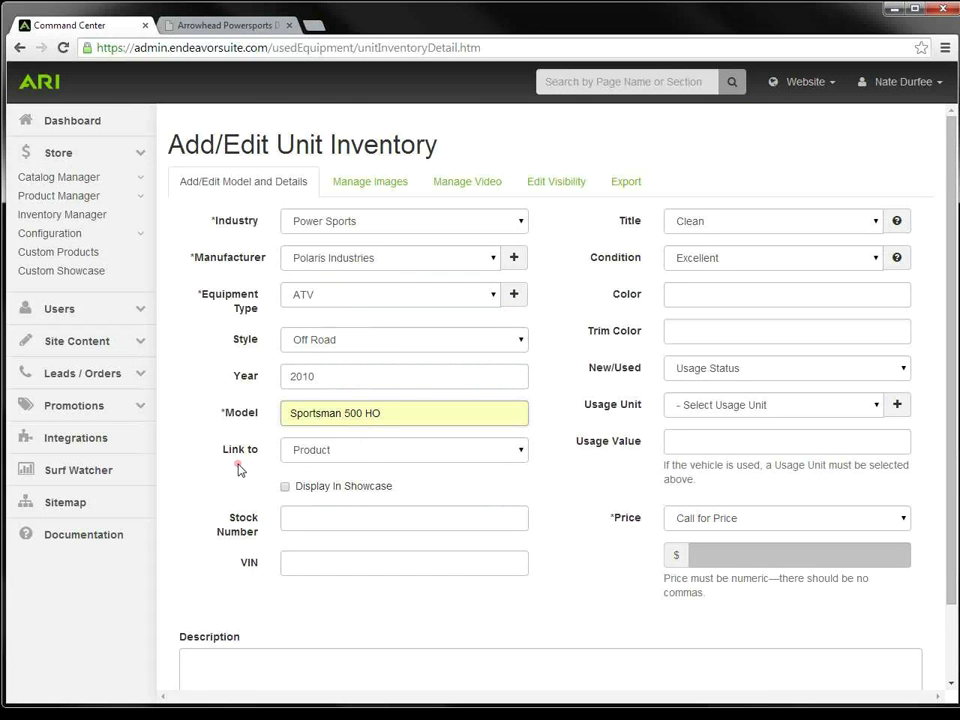
left_click(520, 453)
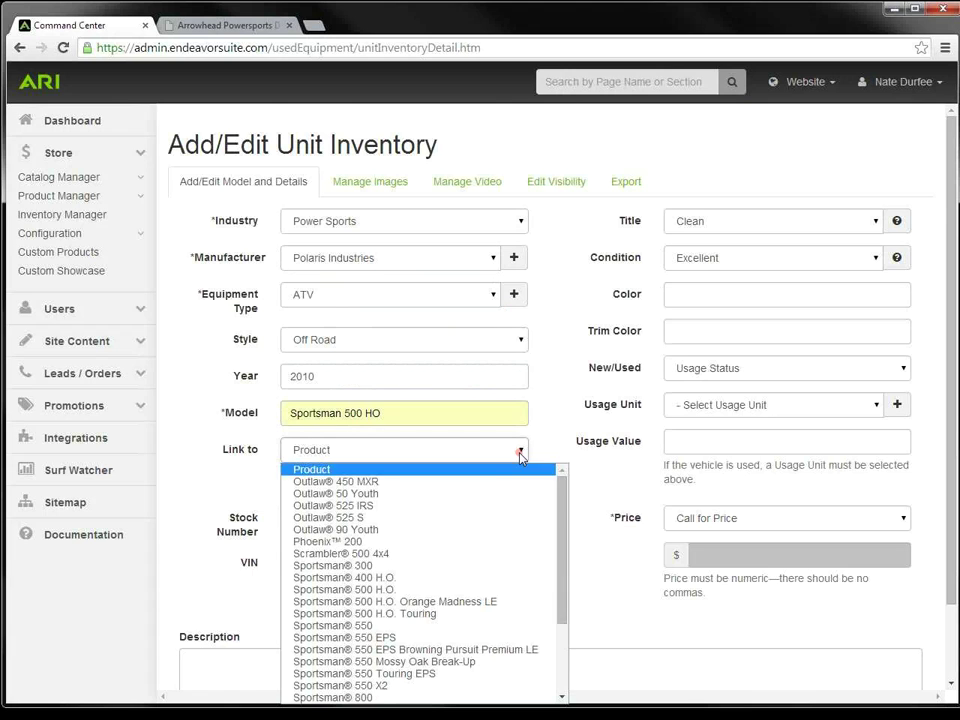
left_click(387, 591)
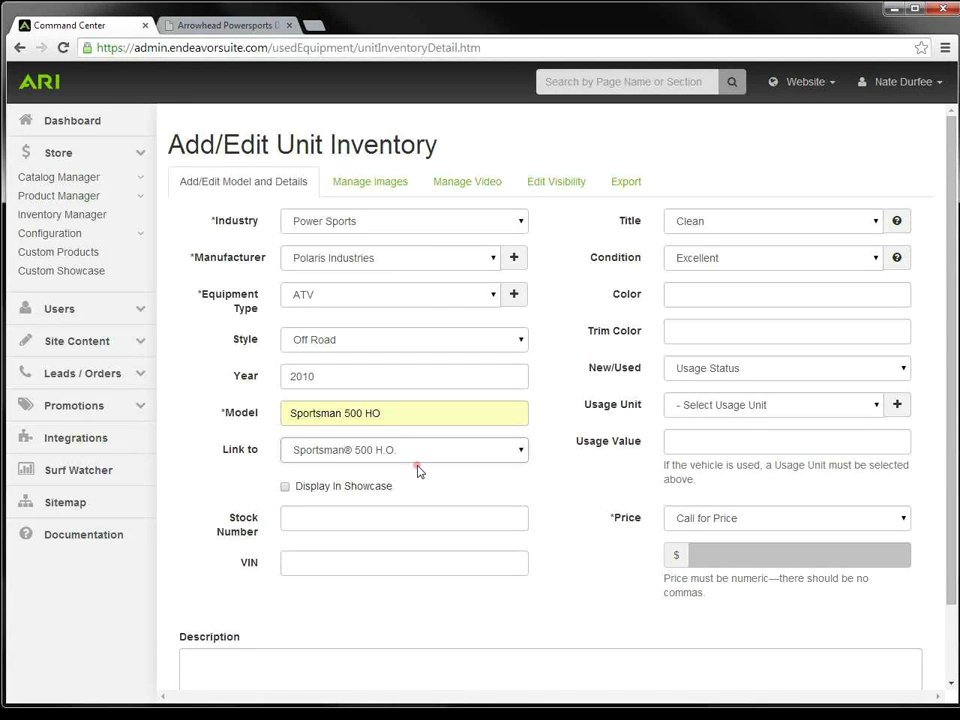
Step: Set the unit's title to Clean, its condition to Excellent and its color to Red
left_click(320, 518)
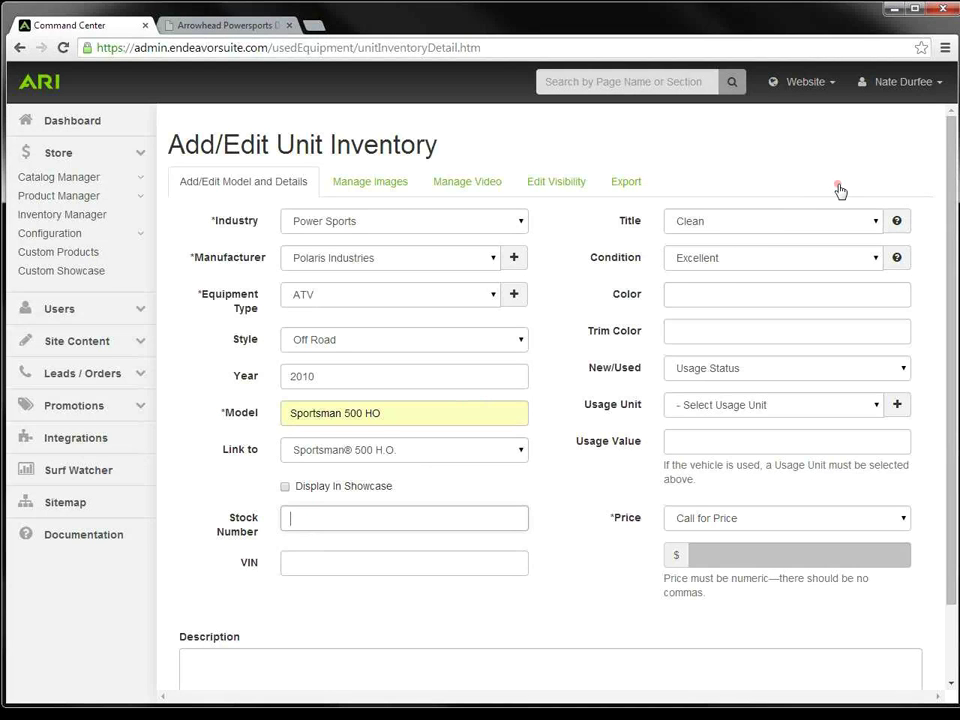
left_click(876, 225)
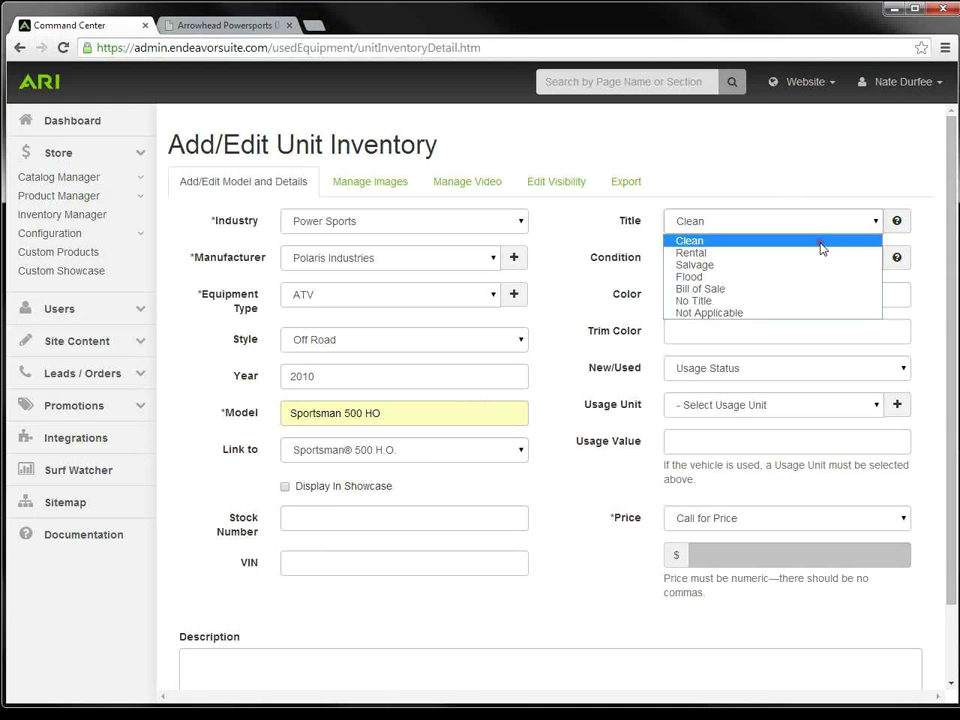
left_click(820, 243)
left_click(874, 259)
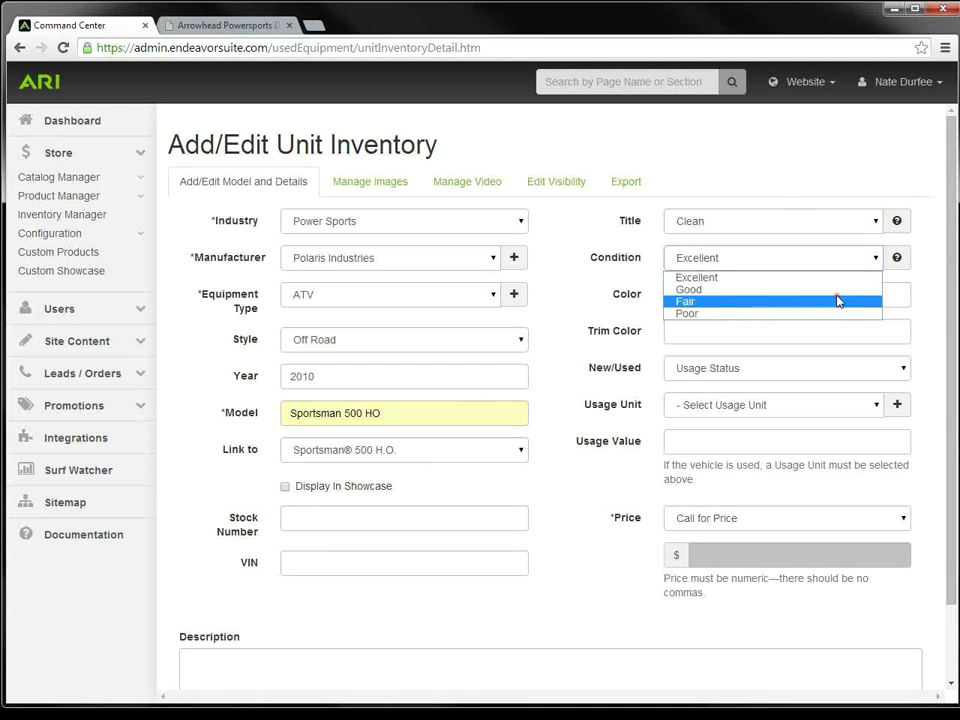
left_click(836, 279)
left_click(763, 293)
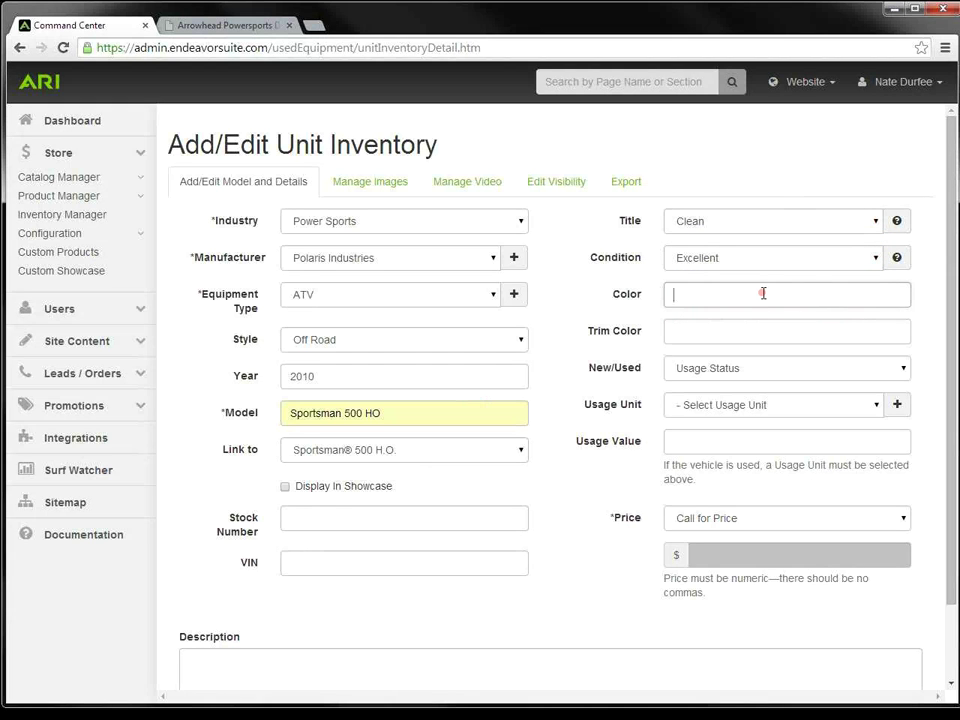
type("red")
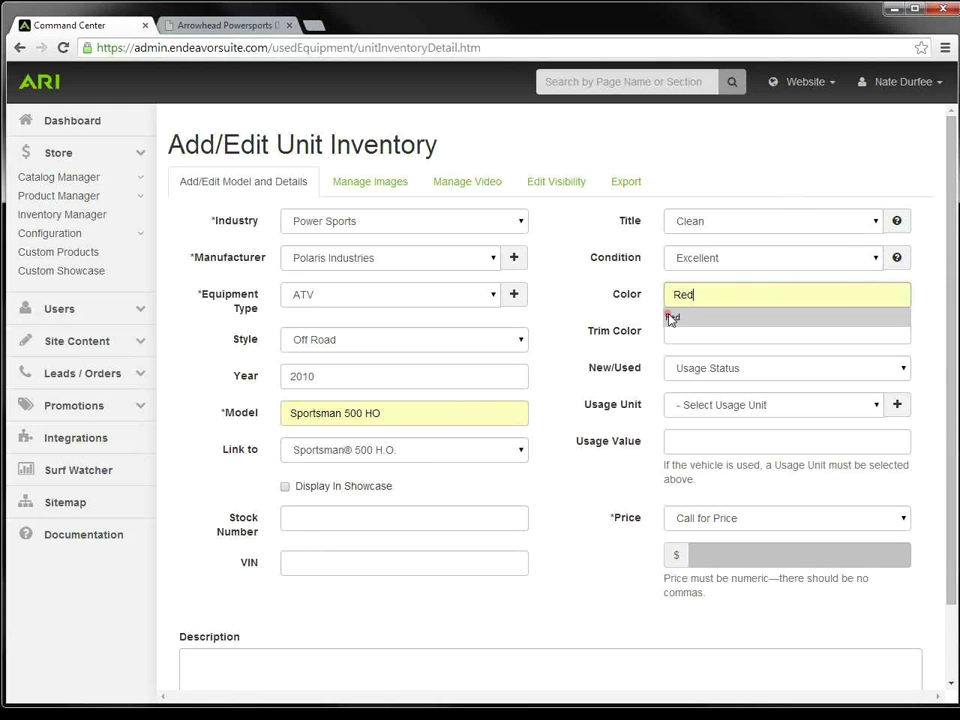
left_click(676, 318)
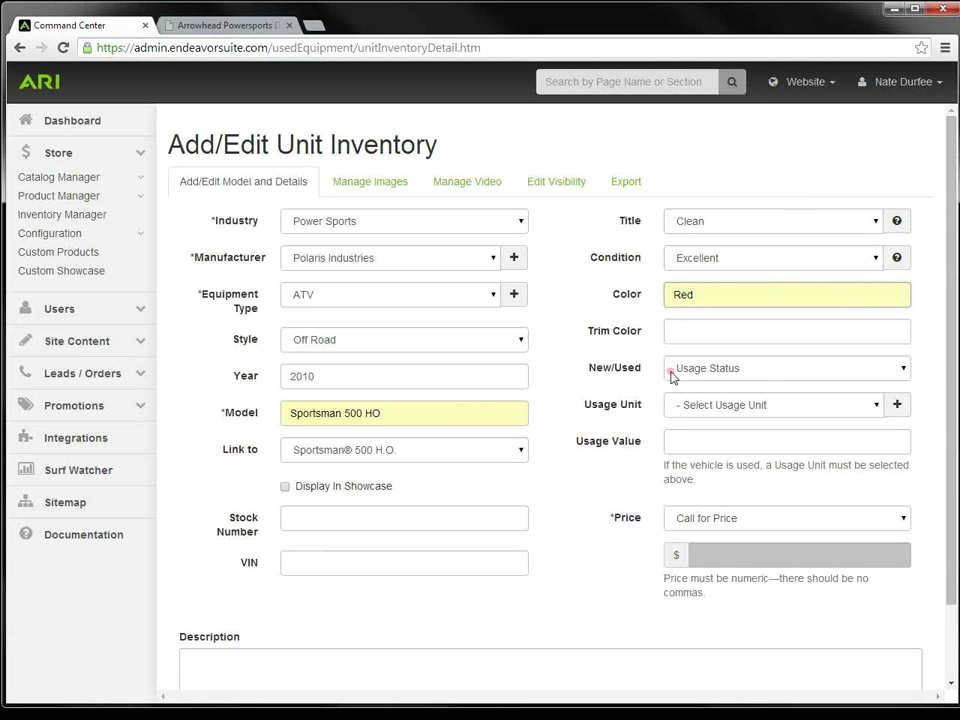
Step: Mark the unit as Used with a usage of 2200 miles
left_click(901, 370)
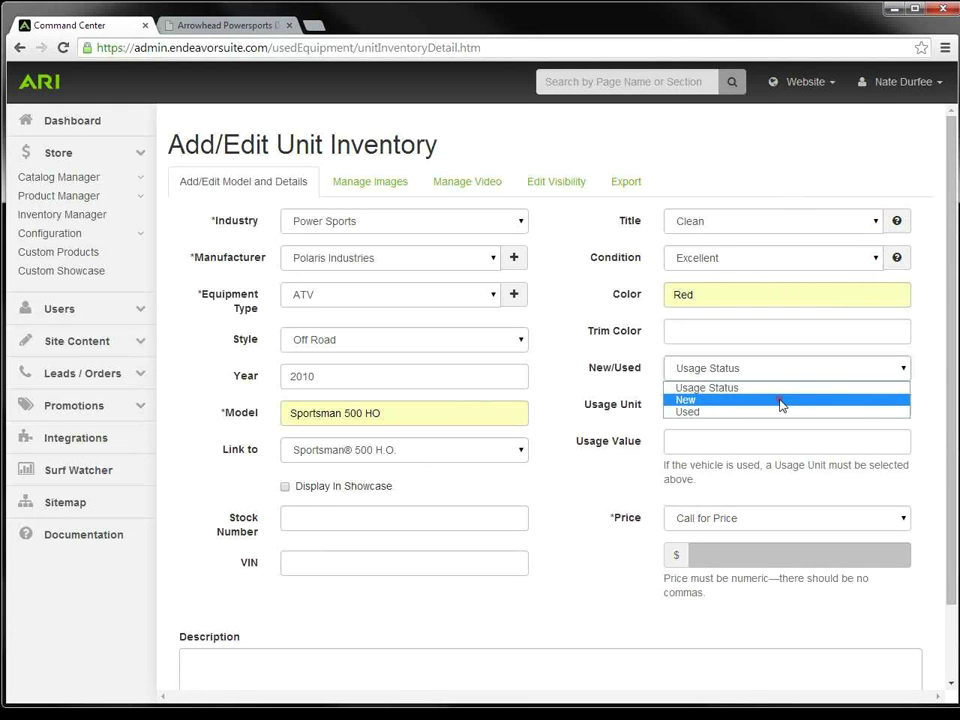
left_click(776, 412)
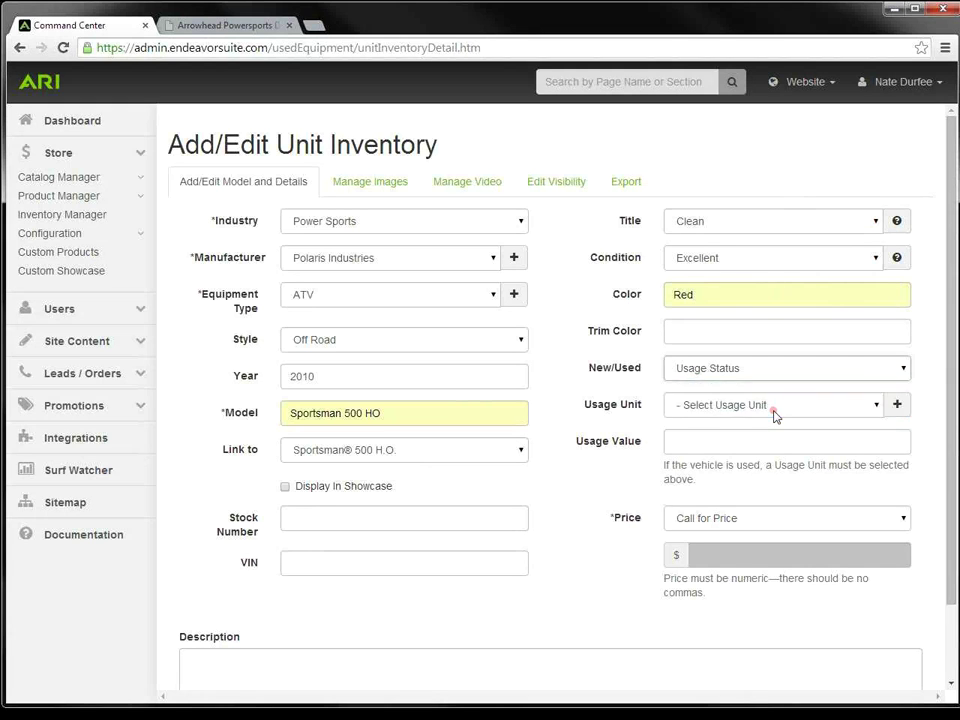
left_click(874, 408)
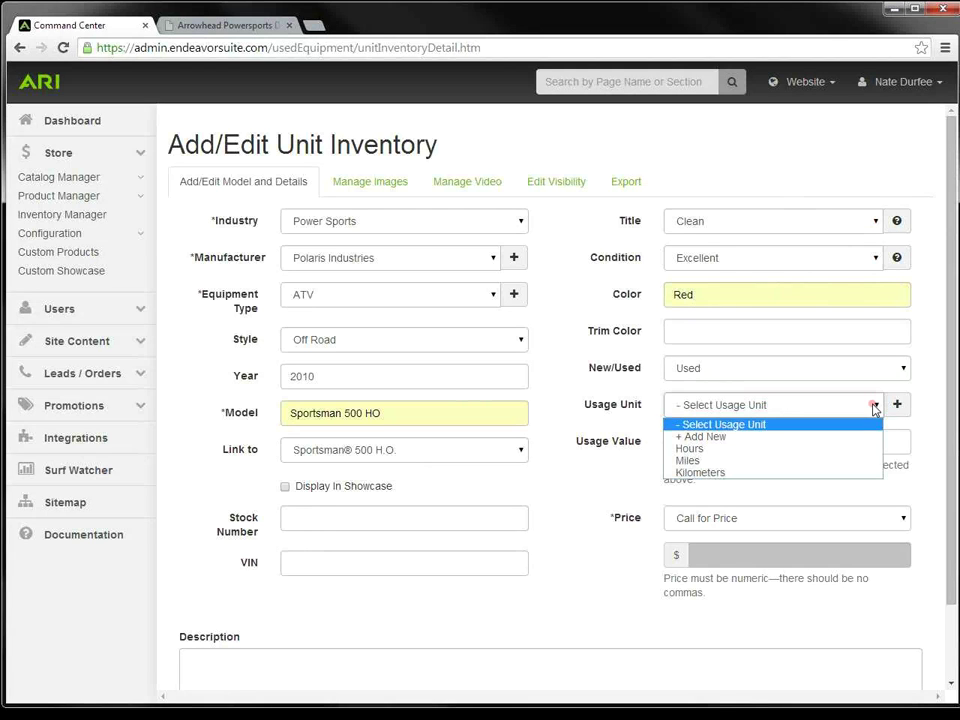
left_click(716, 462)
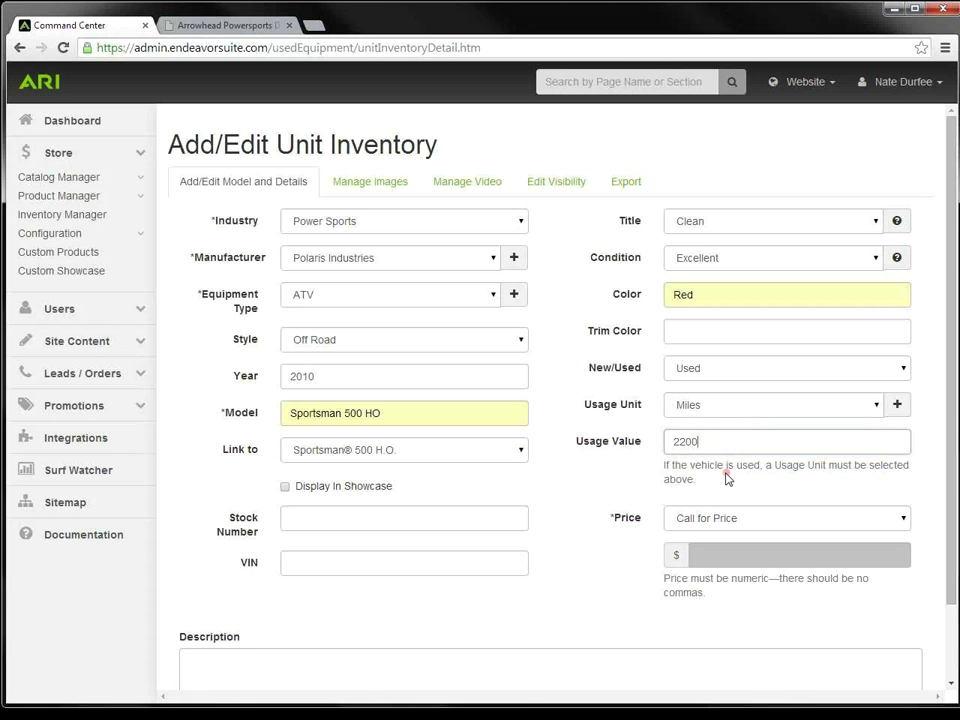
Step: Try the Call for Price and Make an Offer options as the unit's price label
left_click(902, 521)
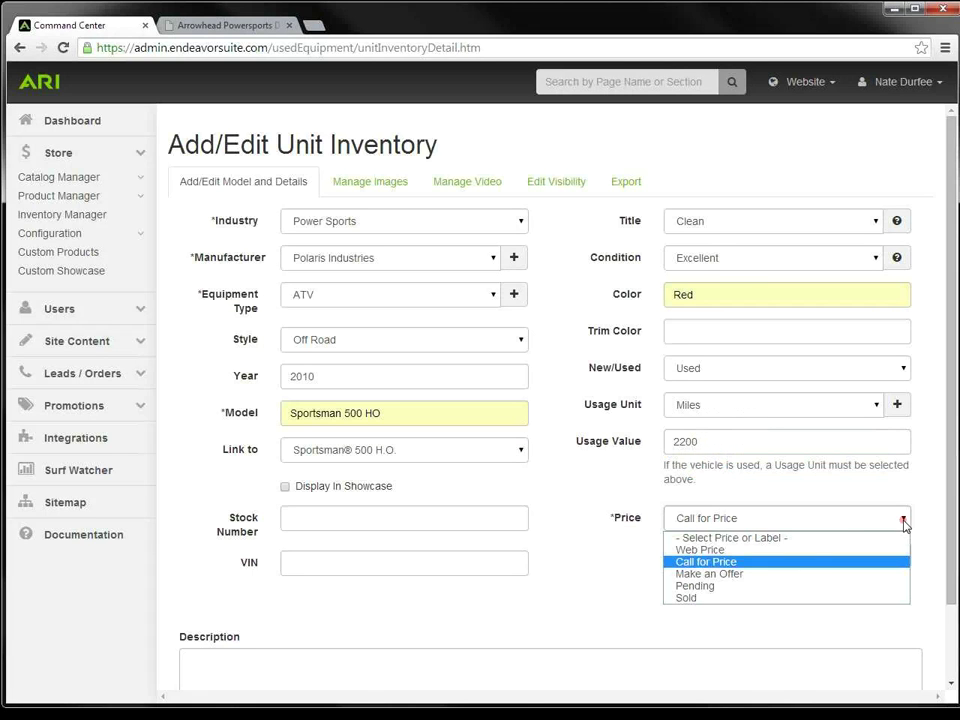
left_click(724, 563)
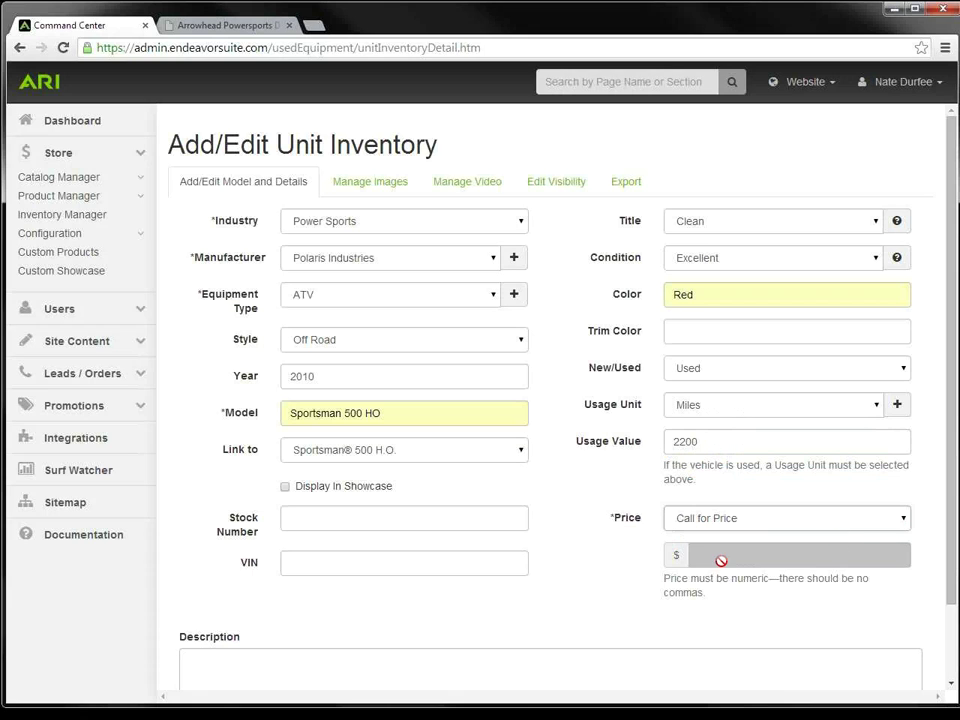
left_click(902, 522)
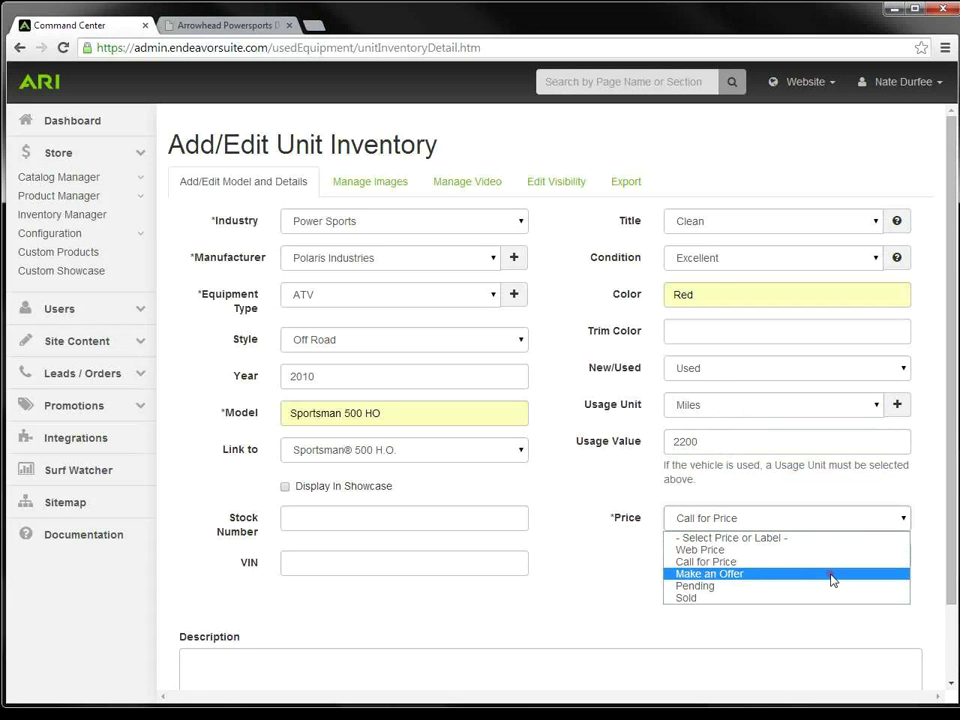
left_click(831, 574)
Step: Set the unit's price option to Web Price with an amount of 3300 dollars
left_click(905, 519)
left_click(806, 551)
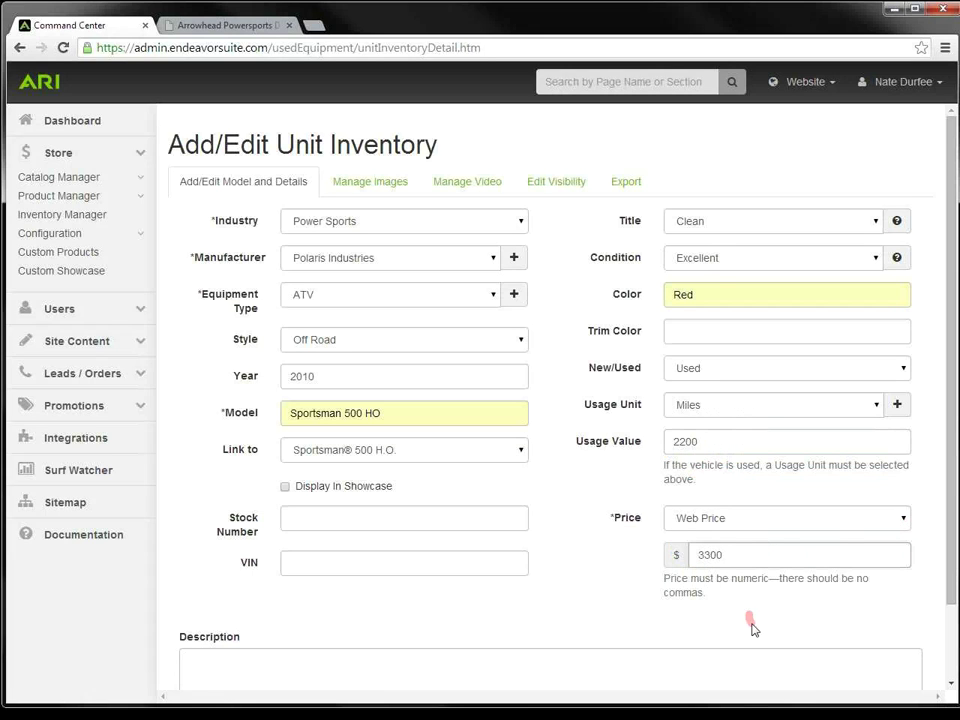
left_click(905, 521)
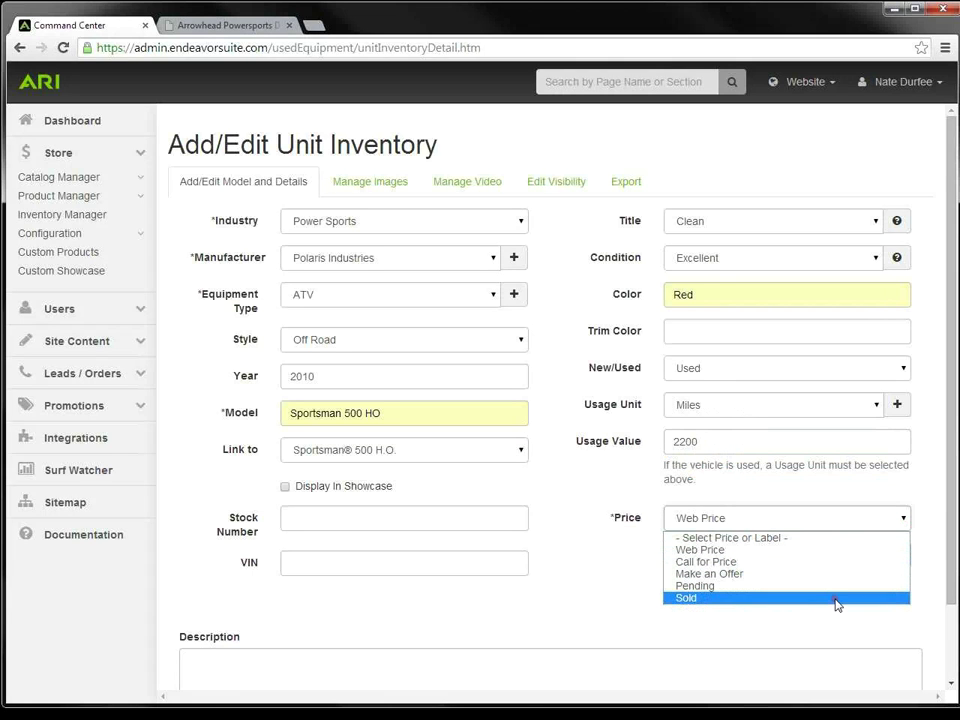
left_click(834, 550)
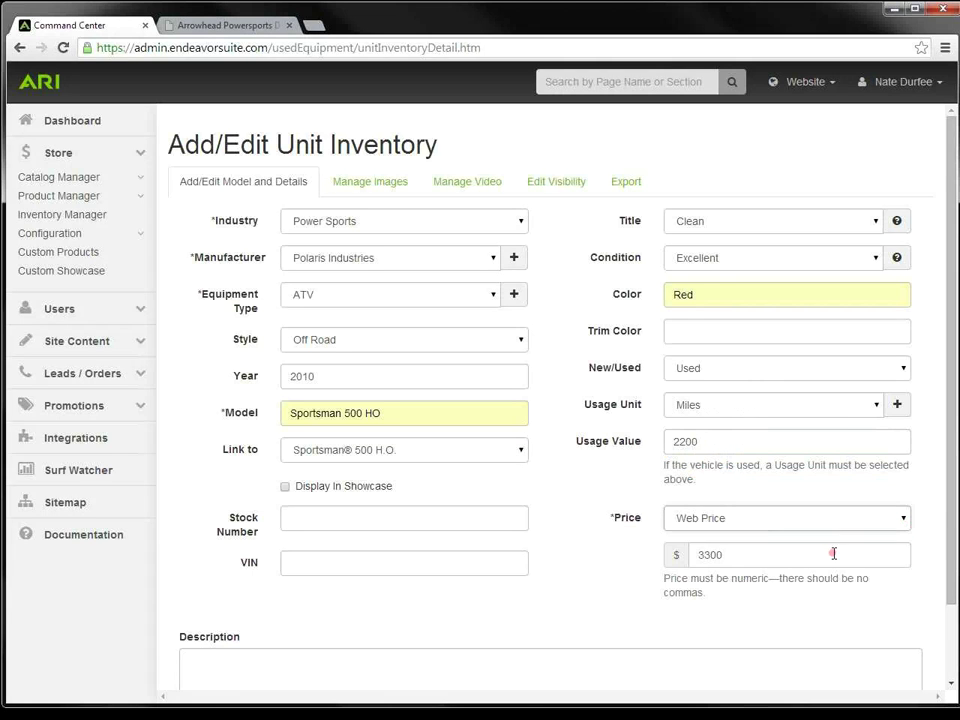
Step: Enter "This is only a test." as the unit's description
left_click_drag(950, 555, 955, 546)
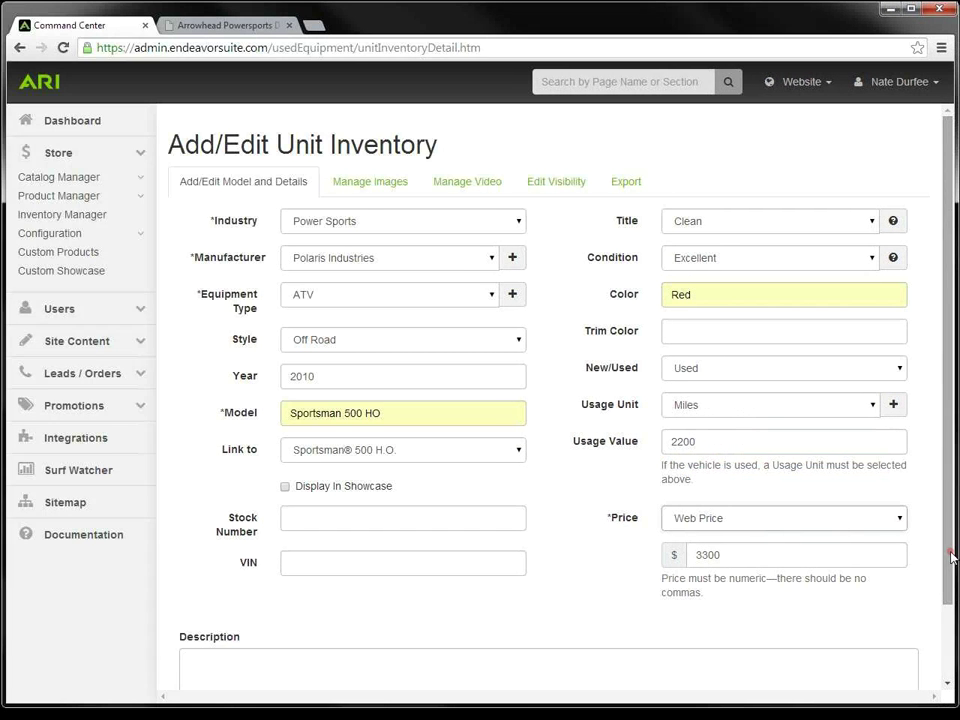
scroll(760, 645, "down", 2)
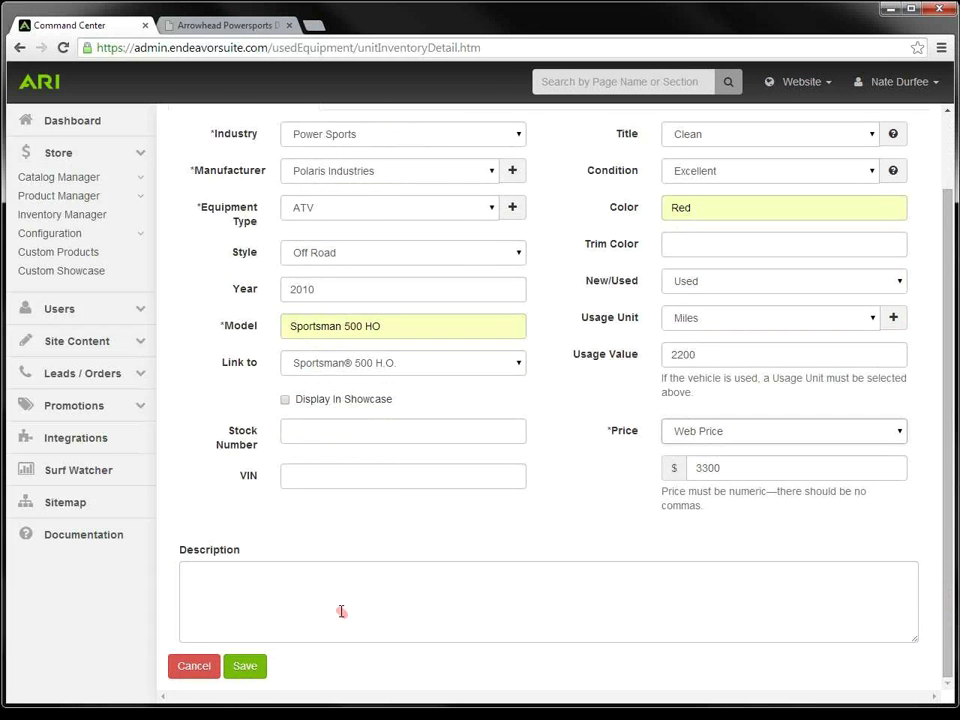
left_click(309, 591)
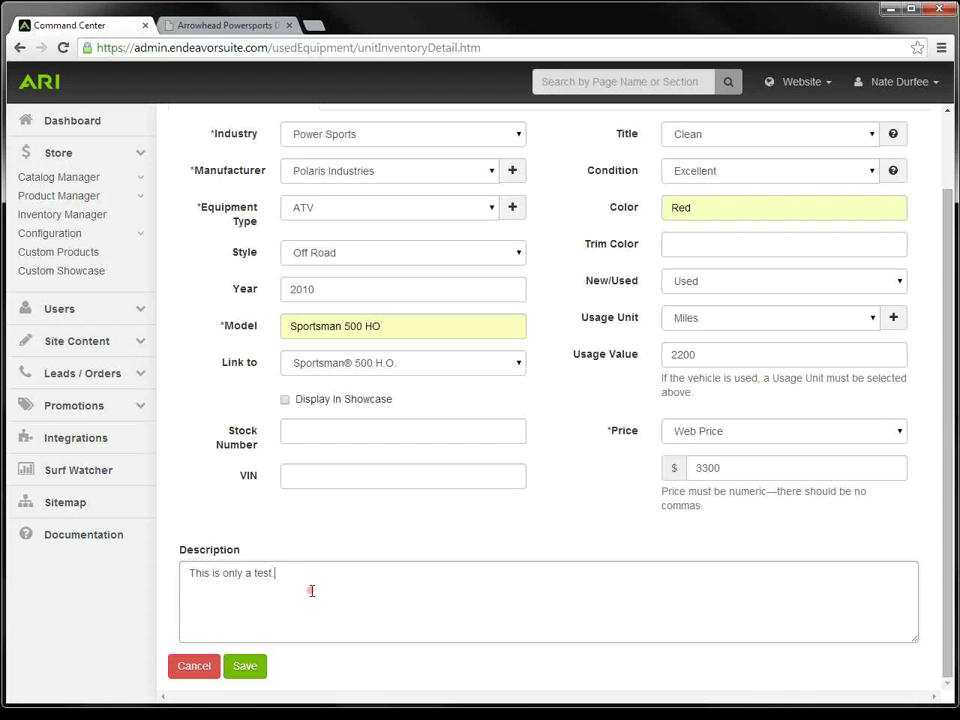
scroll(437, 557, "up", 2)
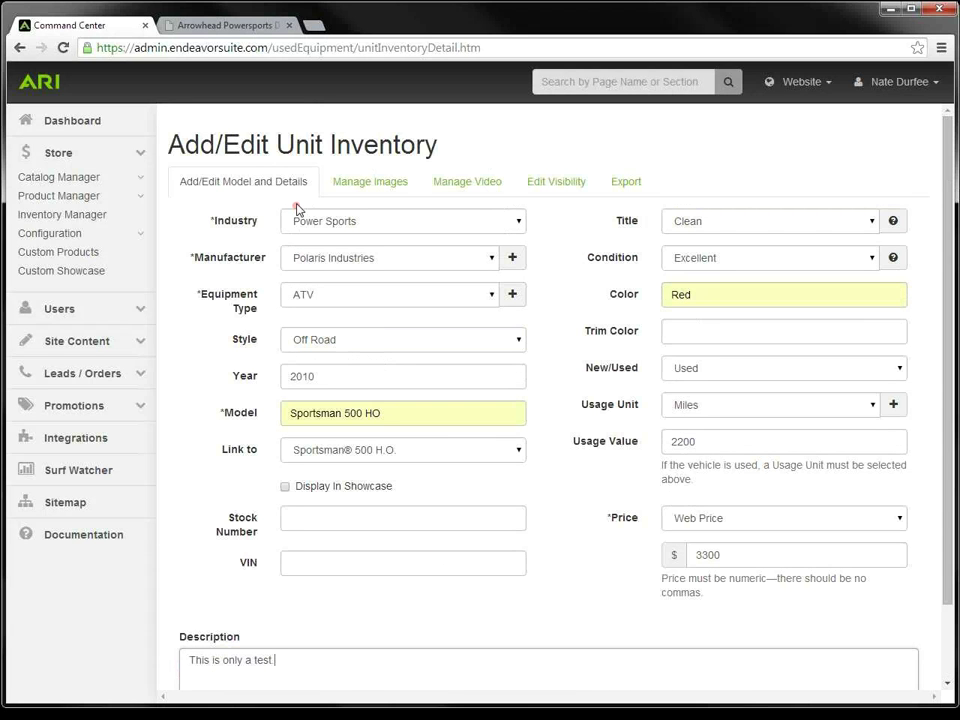
Step: Try to open the unit's image management, and save the new unit
left_click(379, 190)
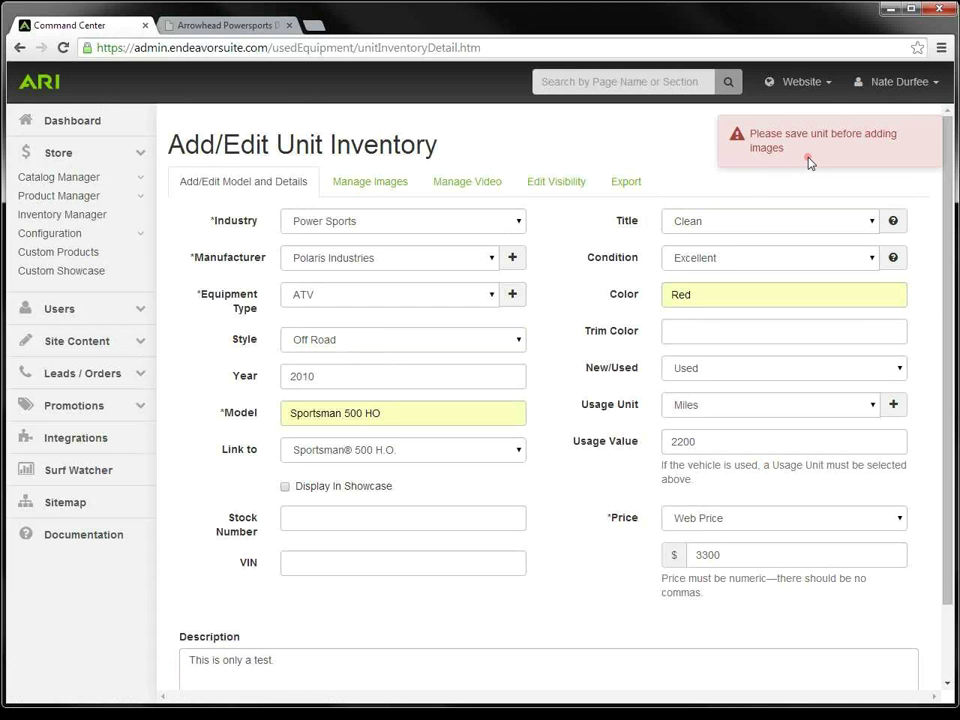
scroll(470, 480, "down", 1)
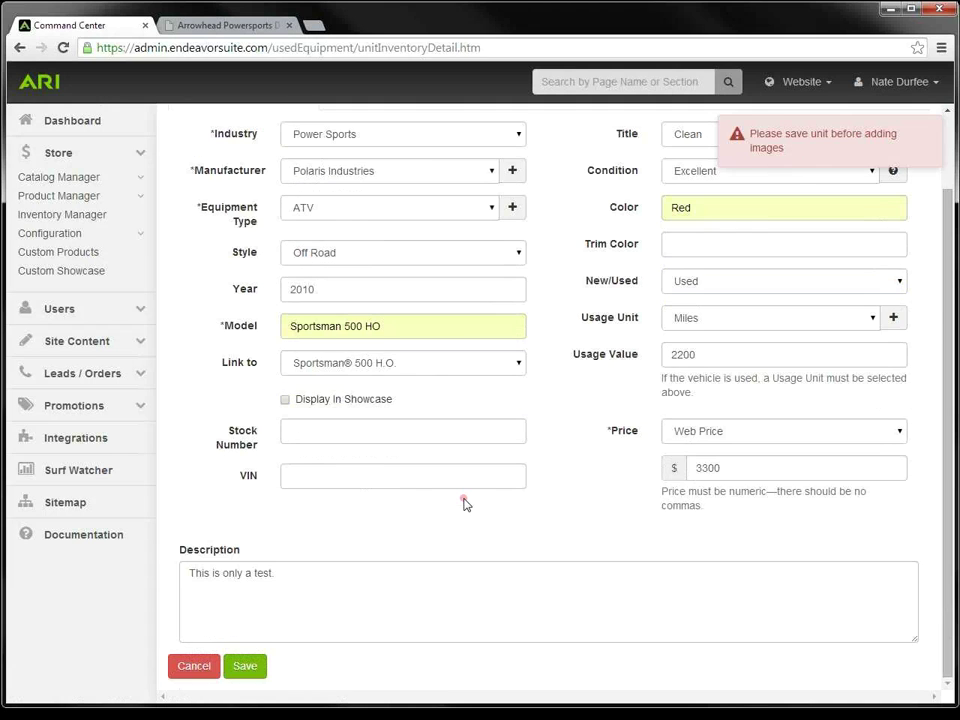
left_click(246, 667)
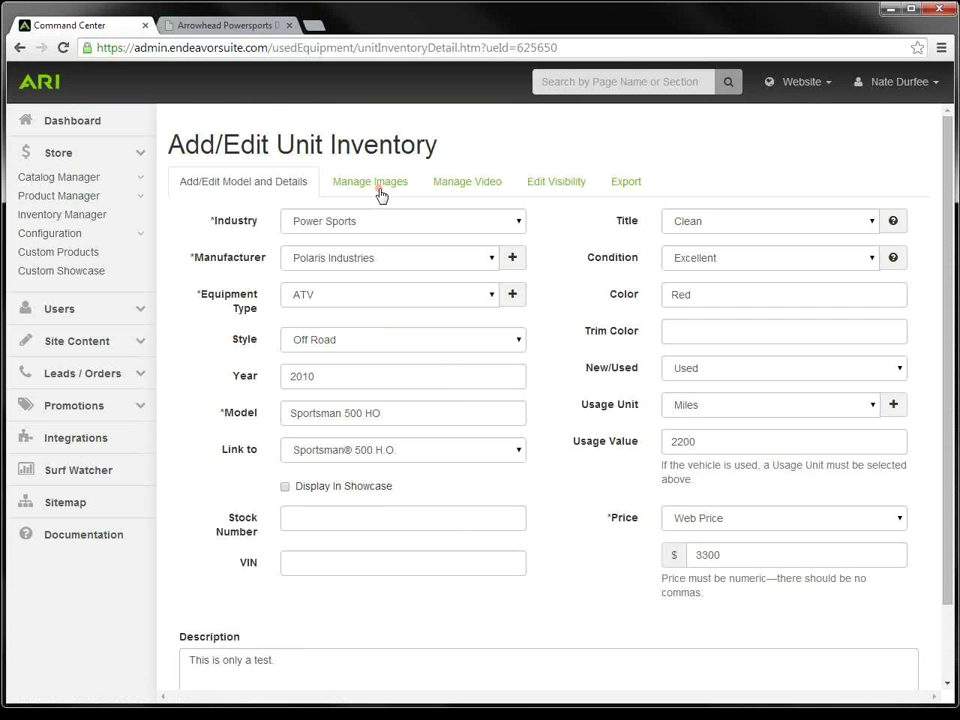
Step: Add the Indy Red stock image to the Sportsman 500 HO unit's images
left_click(380, 193)
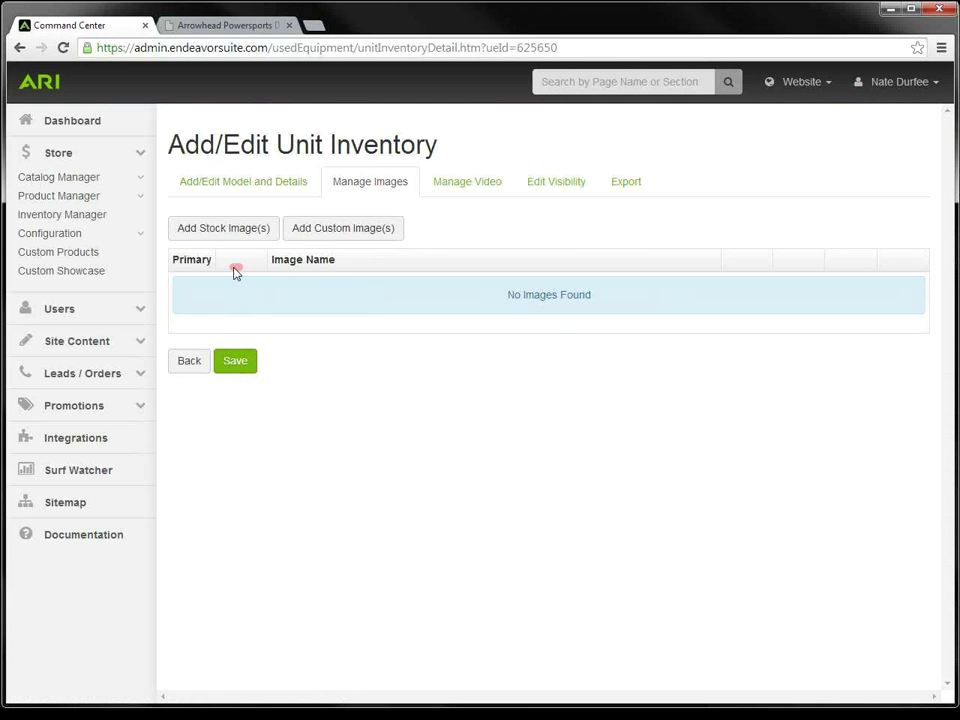
left_click(229, 231)
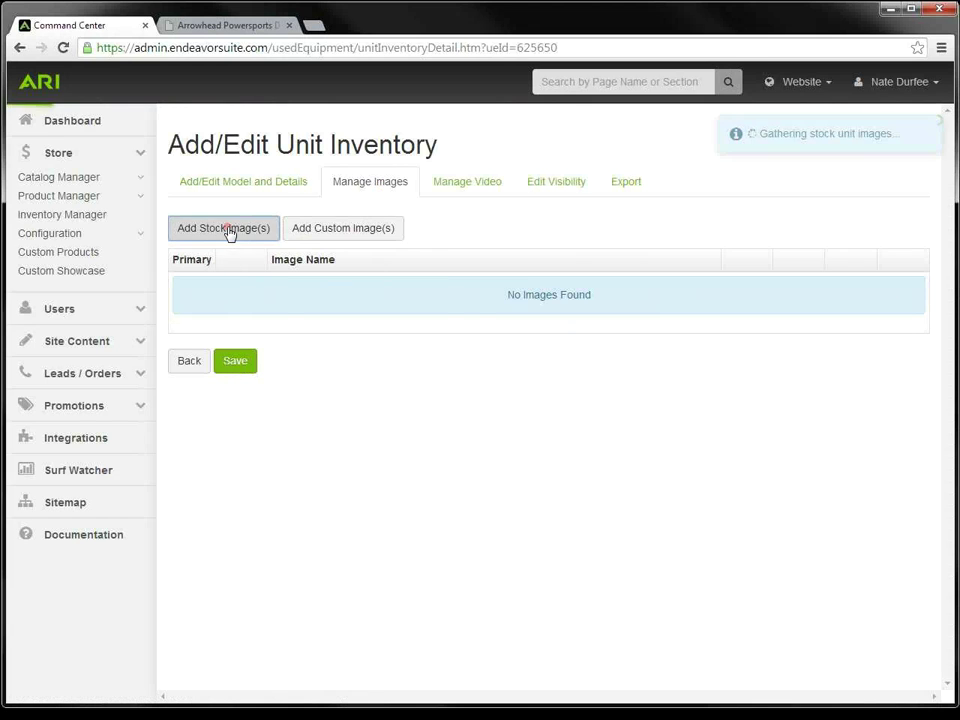
left_click(305, 331)
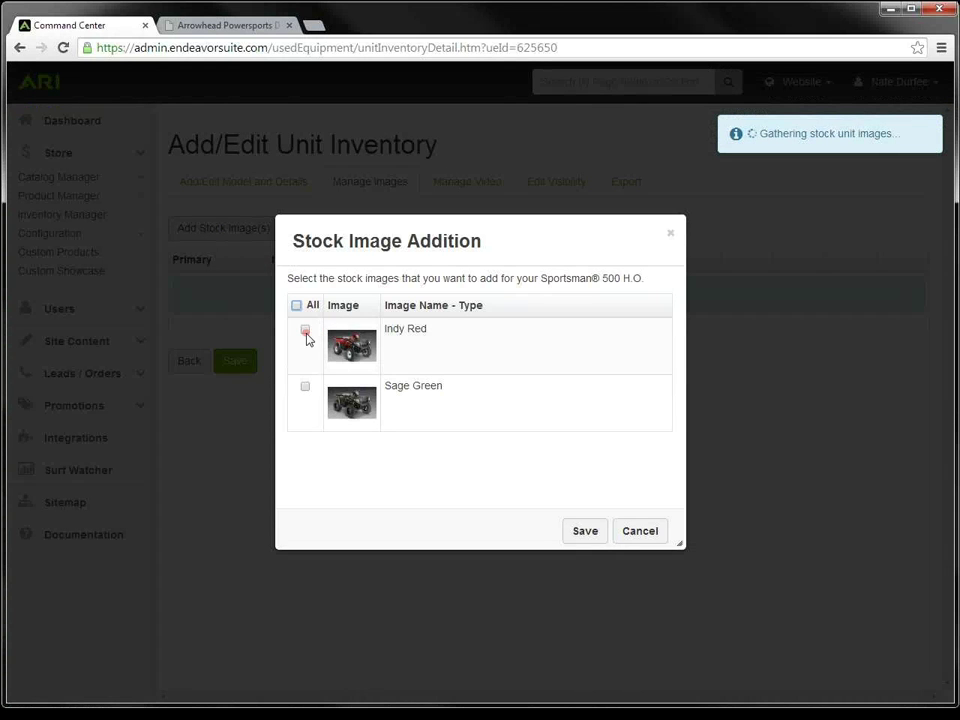
left_click(305, 331)
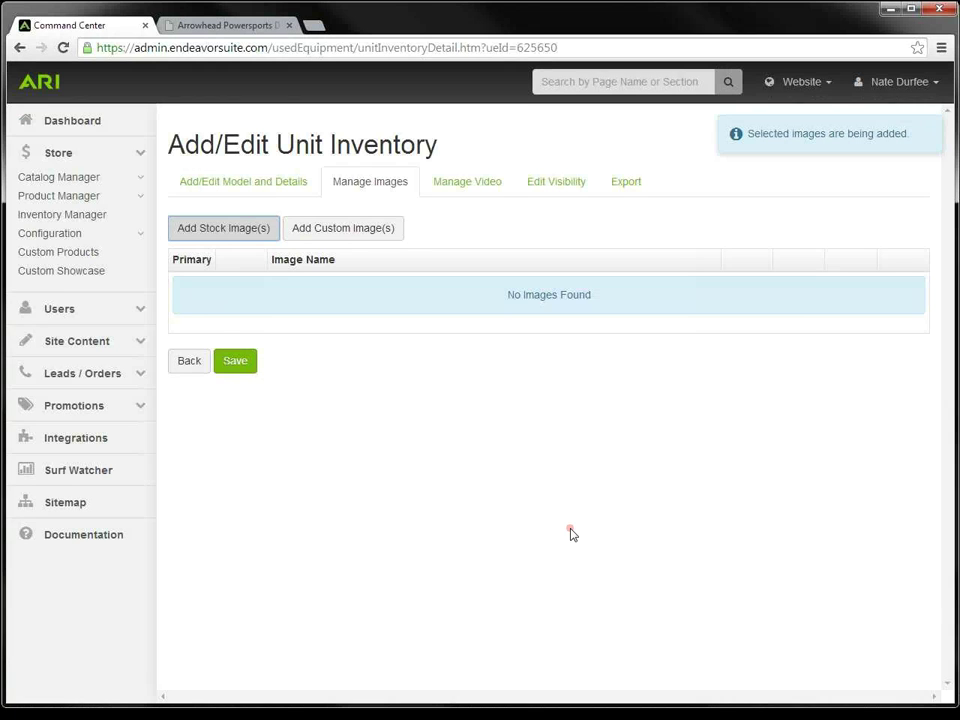
left_click(574, 533)
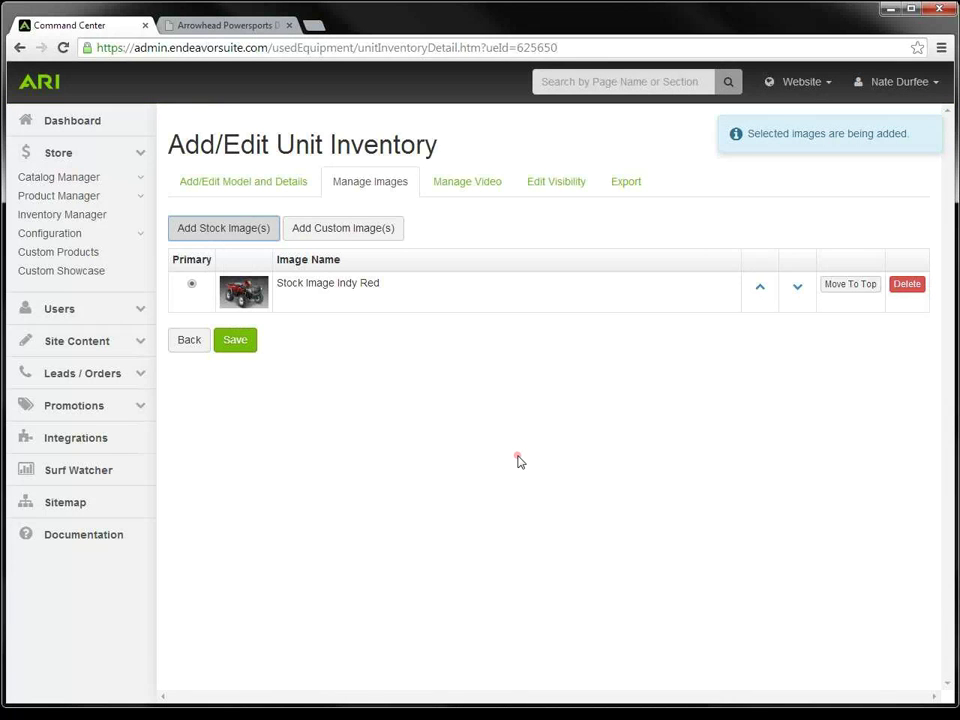
Step: Upload the sportsman500 picture from the Powersports folder of the Pictures library as a custom image for the unit
left_click(354, 246)
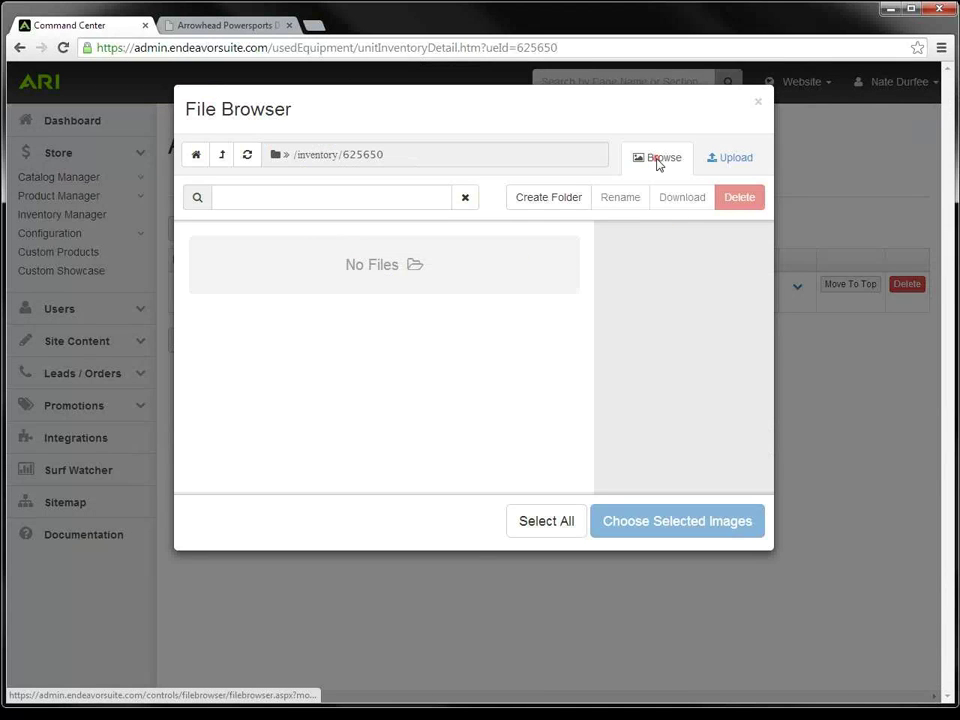
left_click(718, 168)
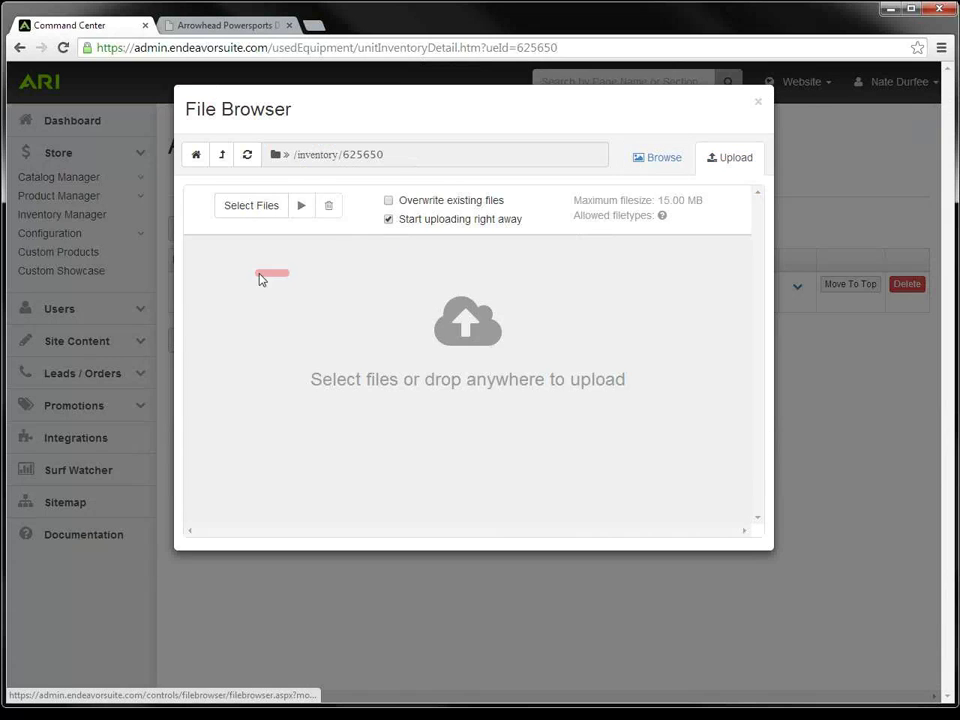
left_click(262, 207)
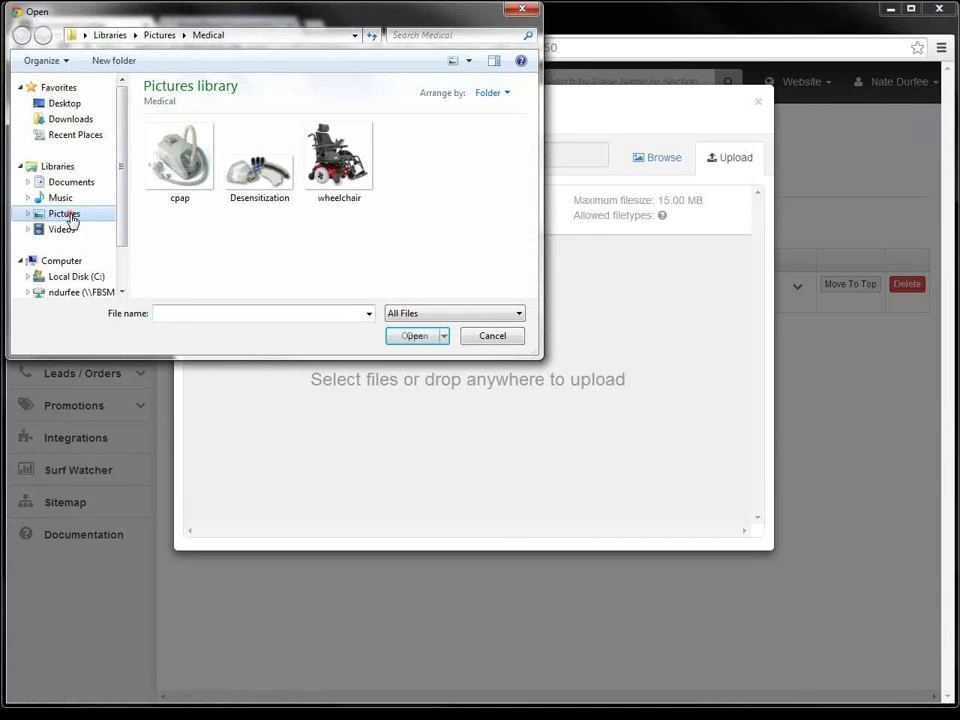
left_click(66, 214)
double_click(278, 260)
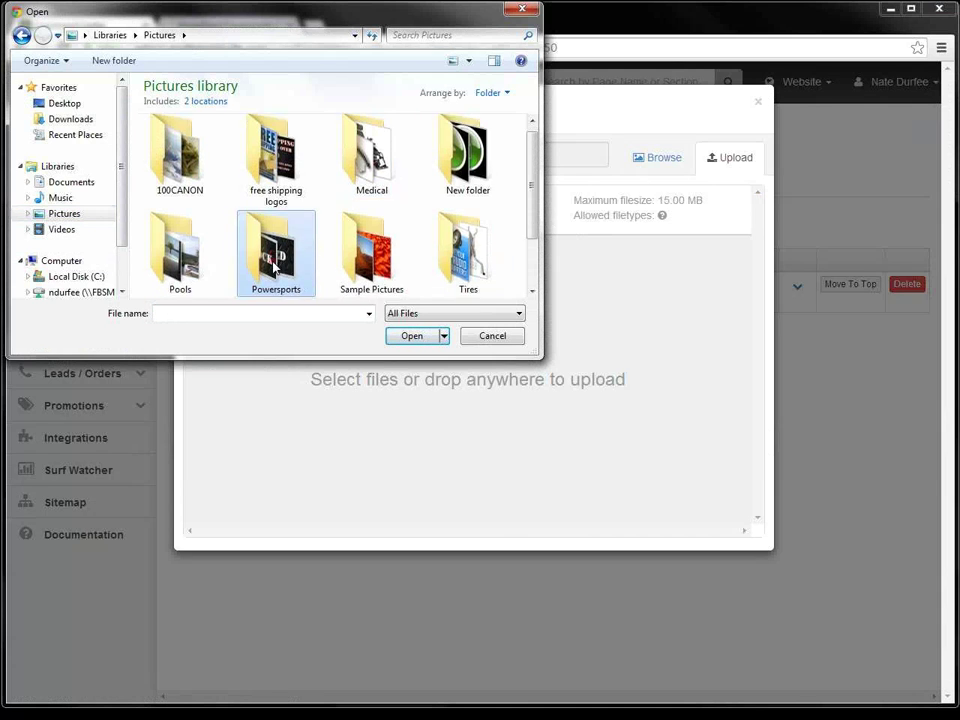
left_click_drag(534, 186, 531, 288)
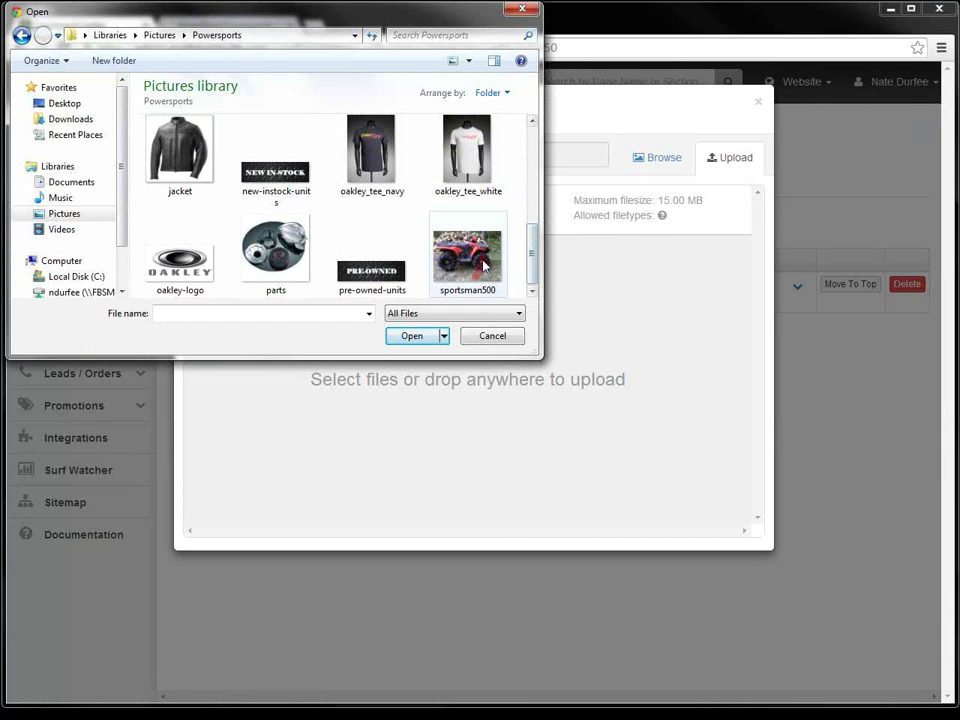
left_click(450, 288)
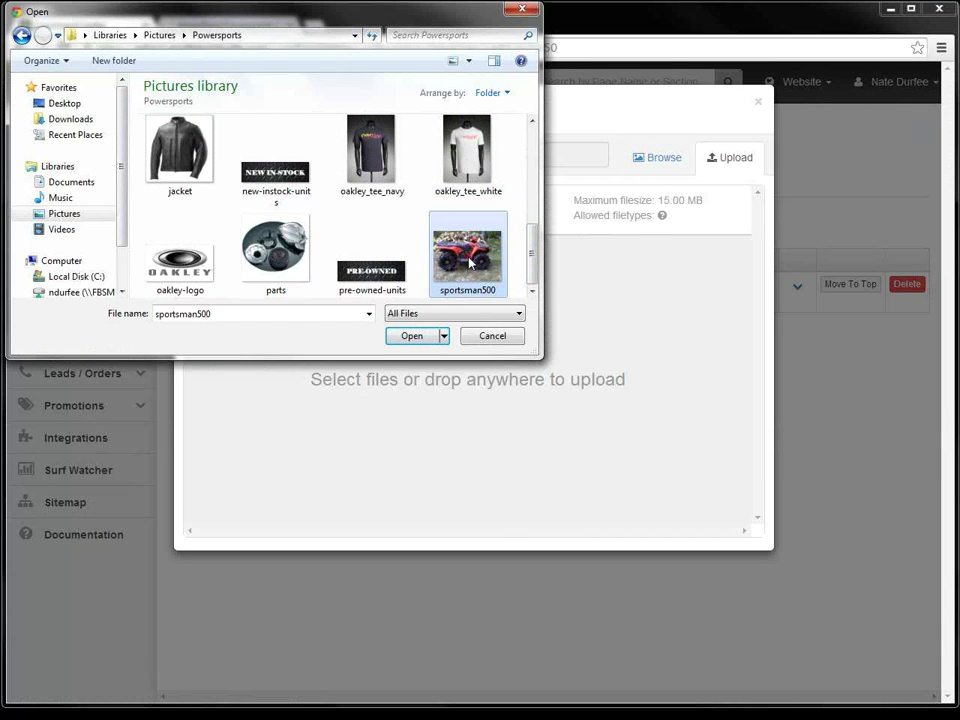
left_click(416, 339)
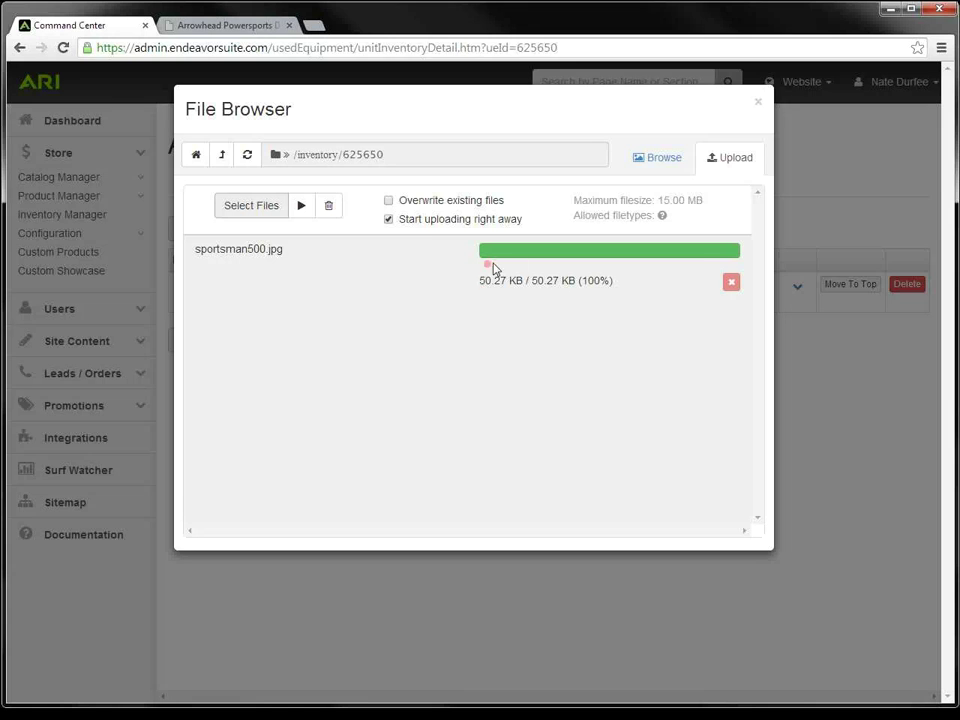
Step: Add the uploaded sportsman500.jpg to the unit's images, make it the primary image and save
left_click(658, 160)
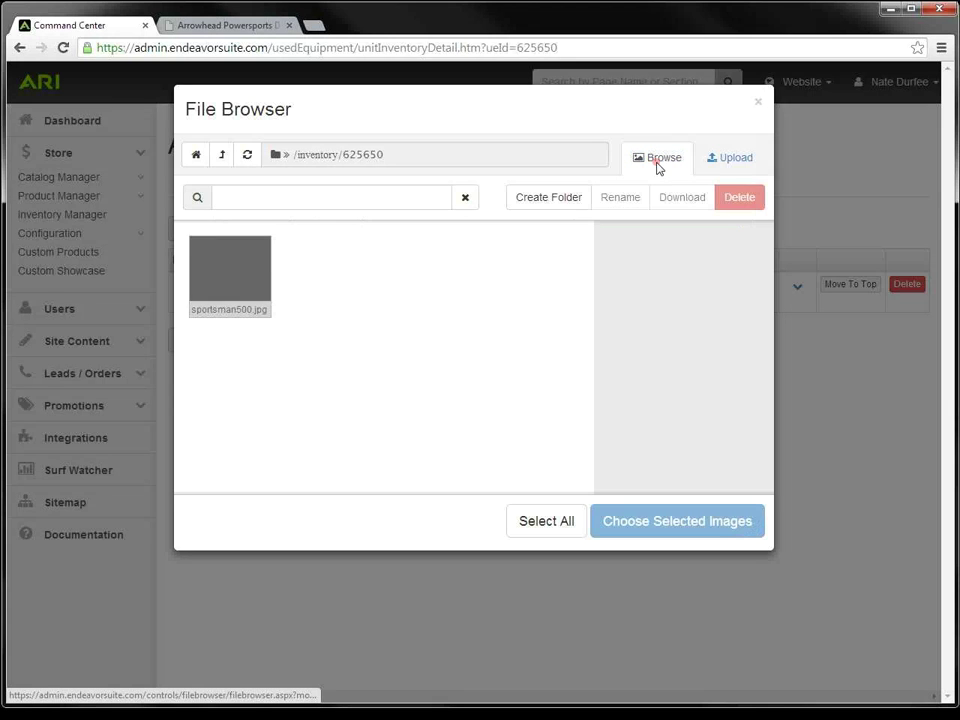
left_click(240, 290)
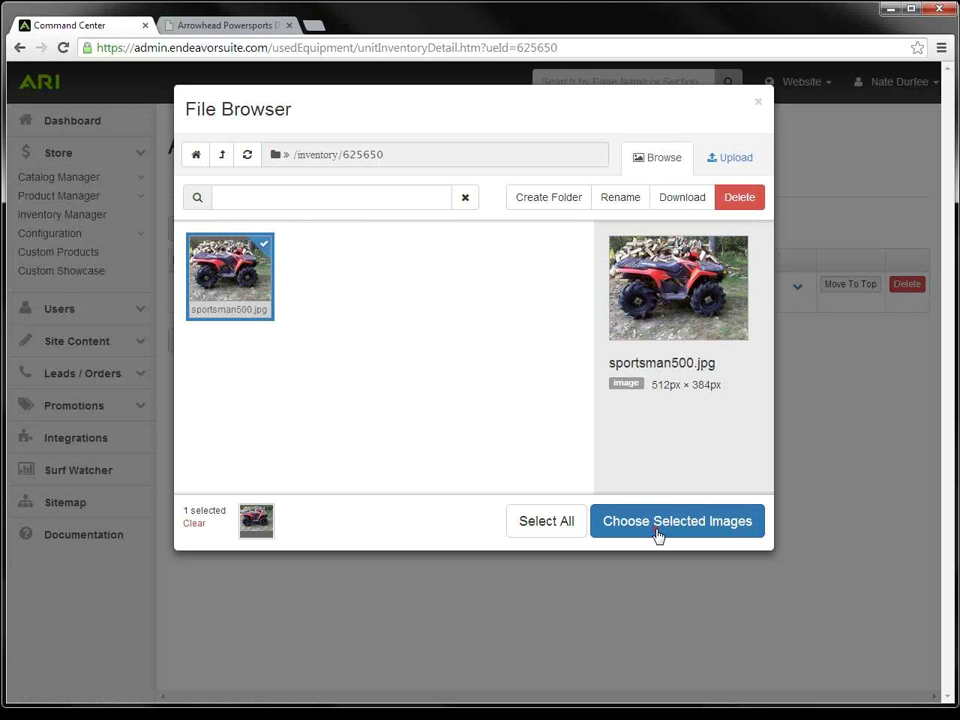
left_click(658, 533)
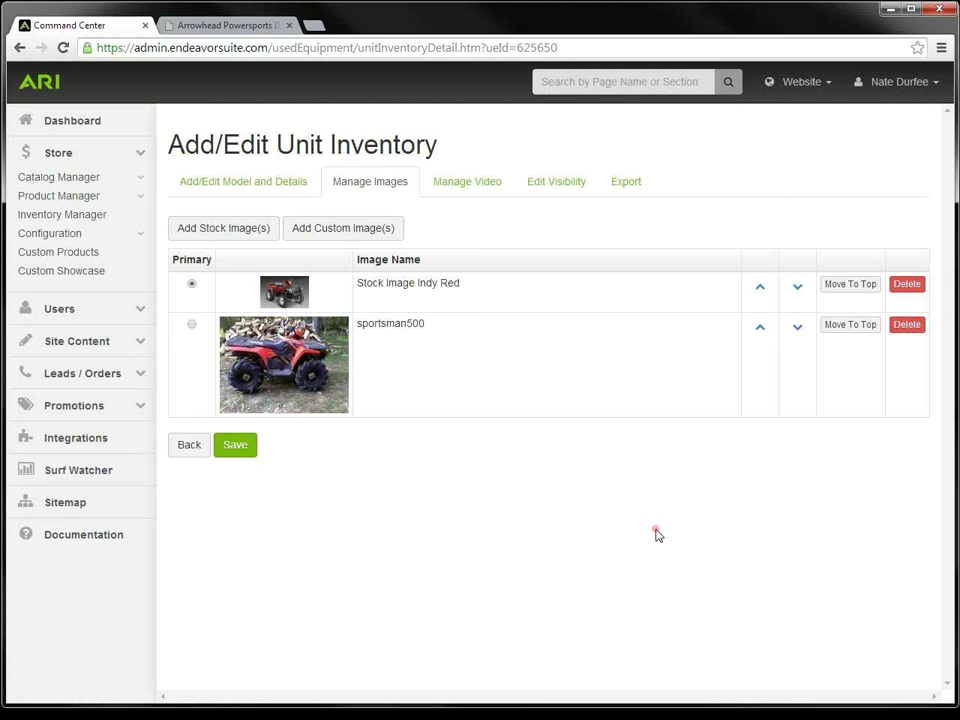
left_click(192, 325)
left_click(246, 455)
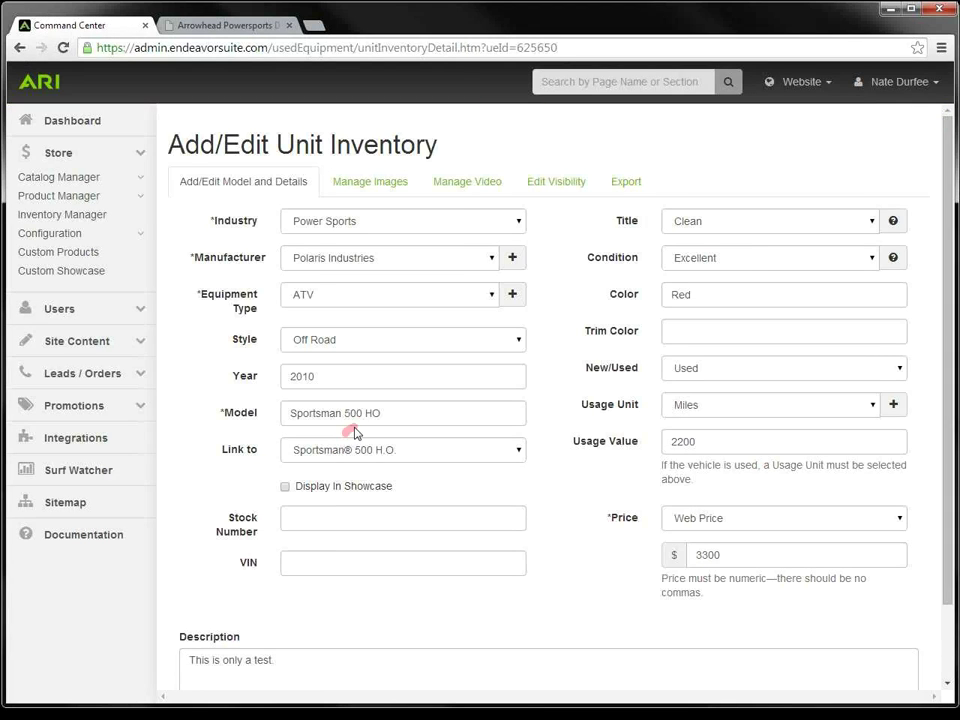
Step: Review the unit's YouTube video field and its visibility settings
left_click(463, 190)
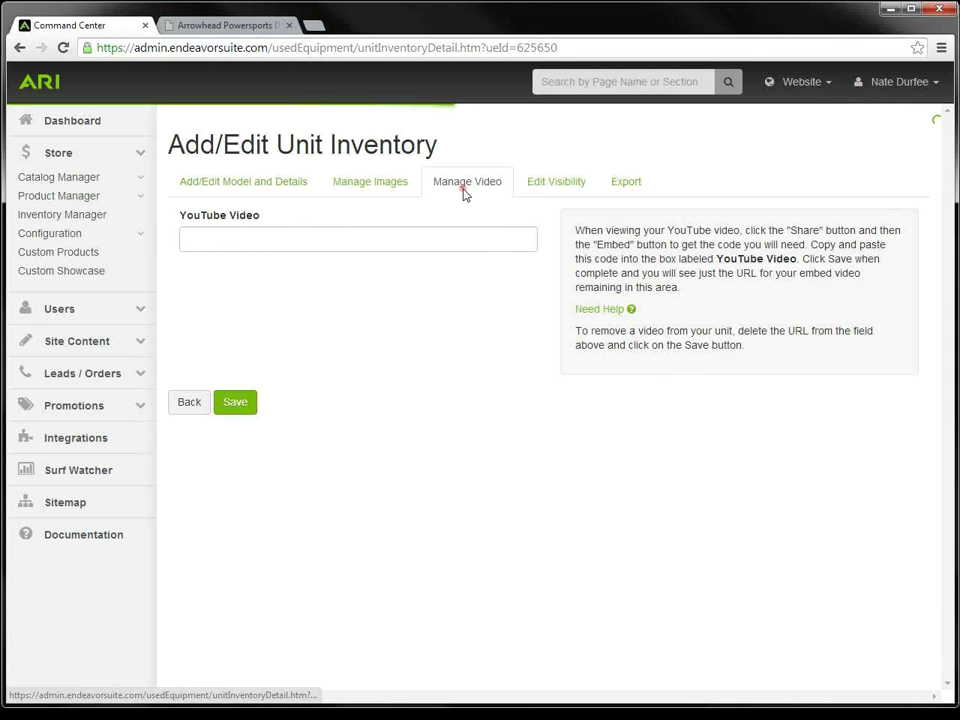
left_click(220, 242)
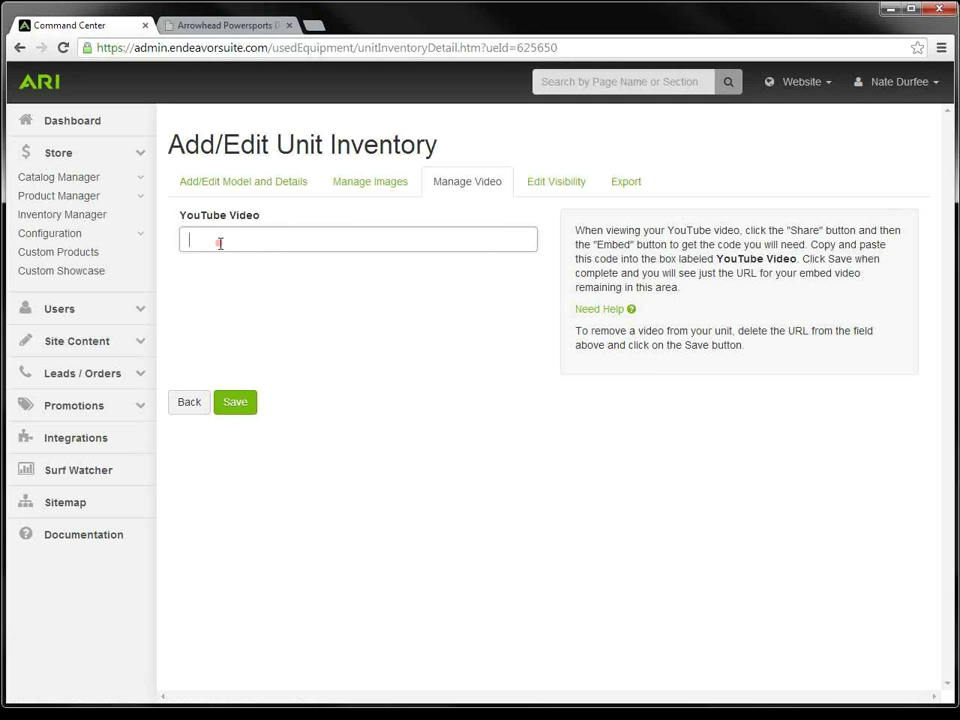
left_click(538, 186)
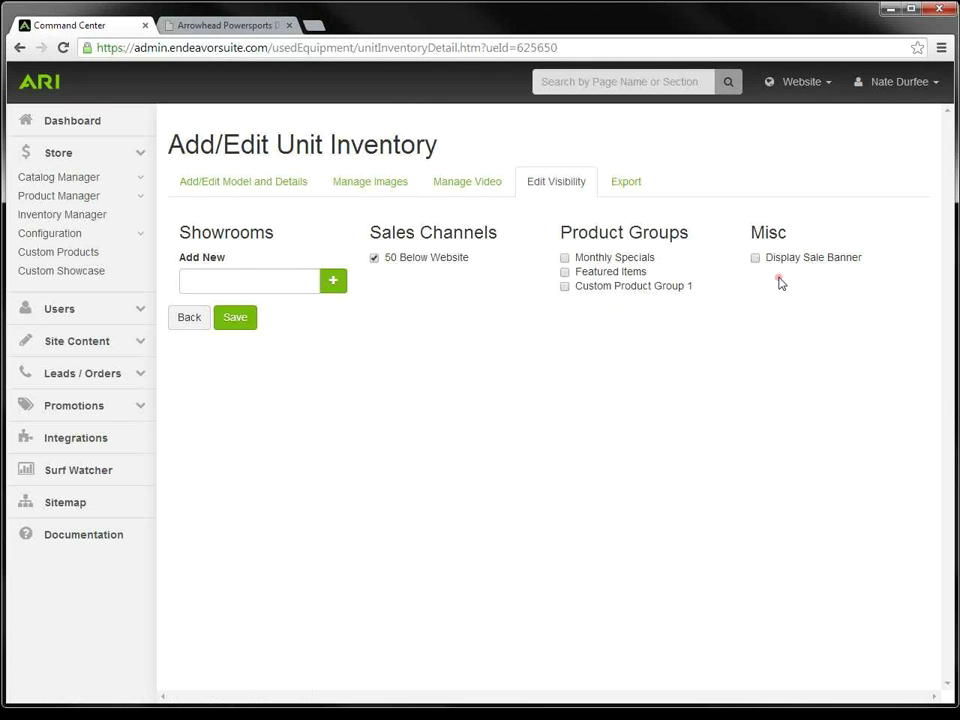
Step: Publish the website changes and show the pre-owned inventory on the Arrowhead Powersports site
left_click(830, 88)
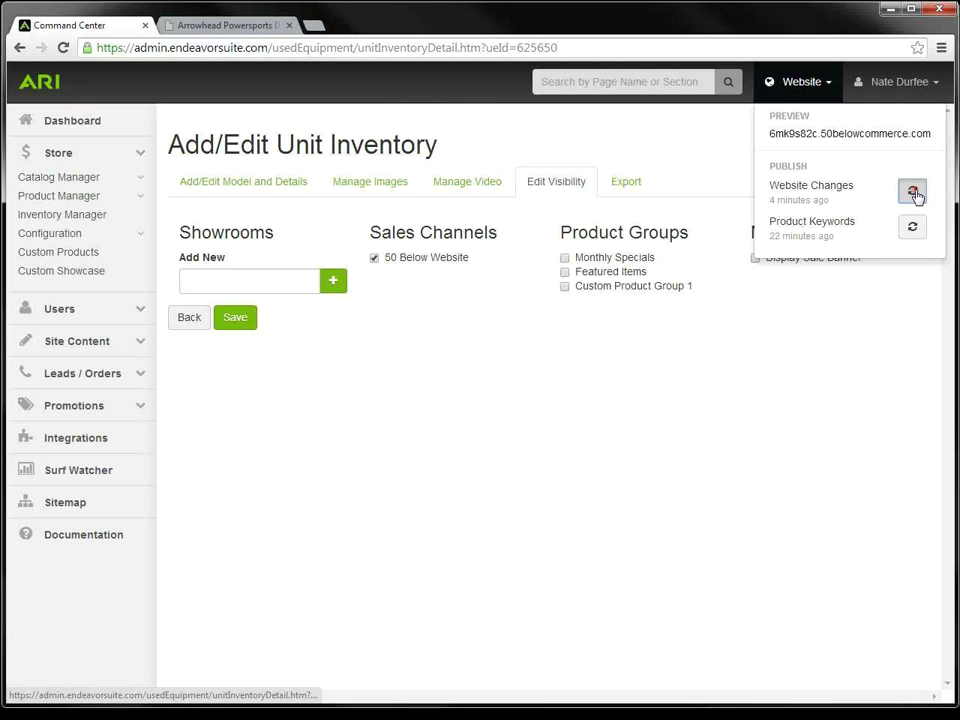
left_click(913, 192)
left_click(246, 24)
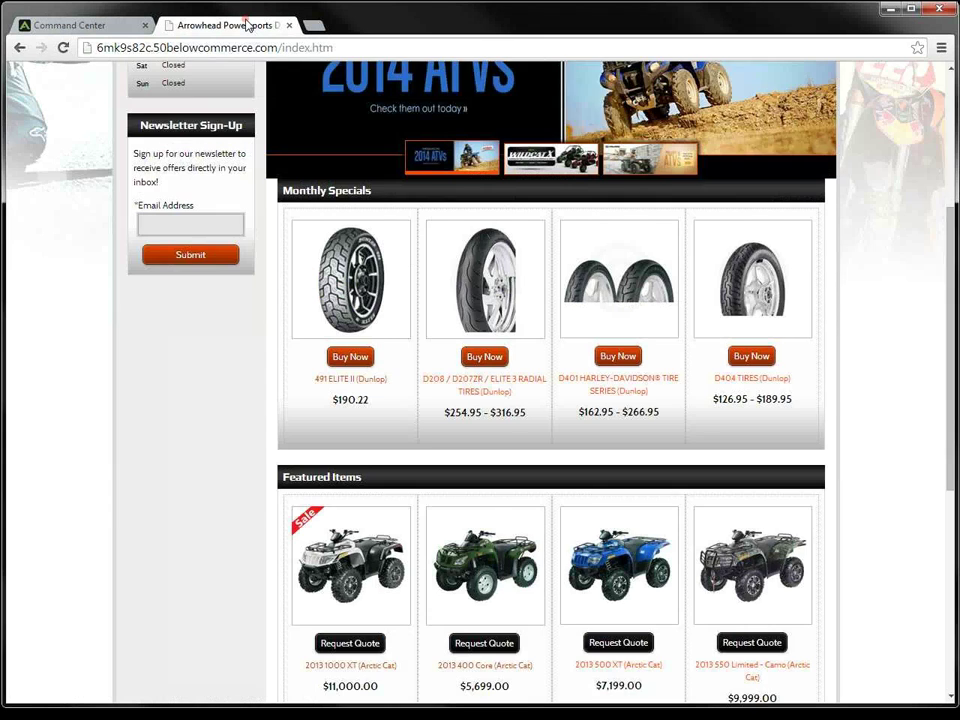
scroll(380, 250, "up", 3)
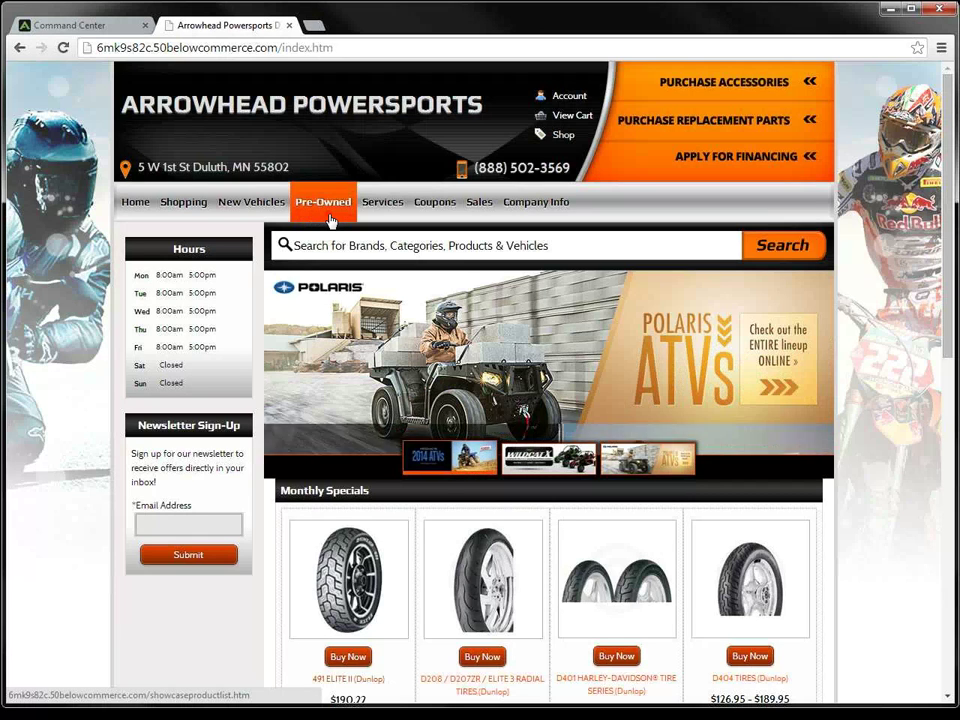
left_click(329, 203)
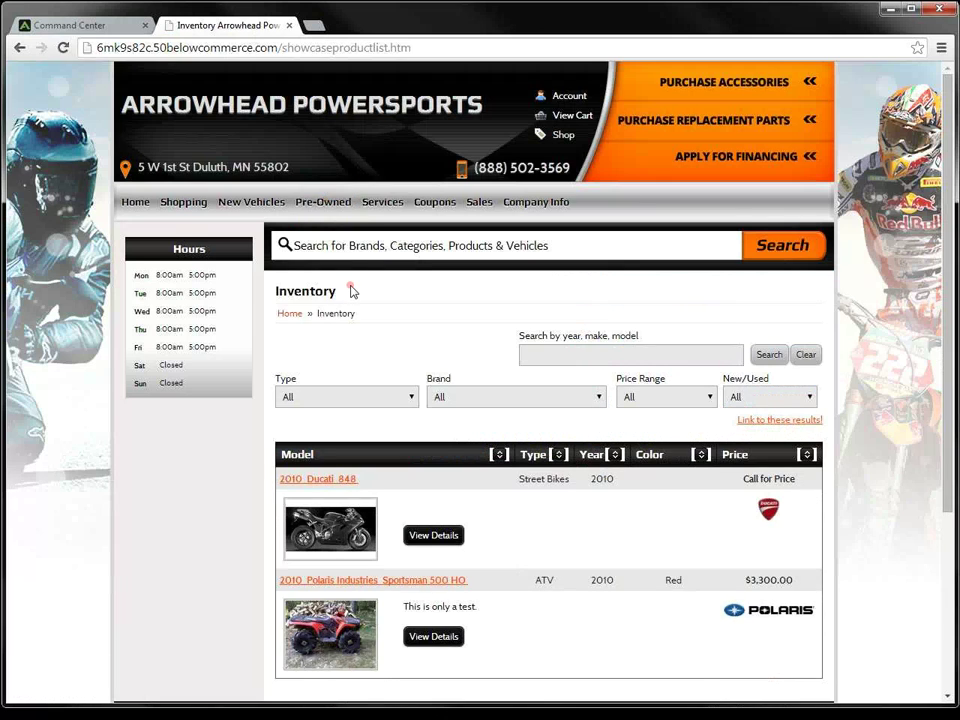
scroll(351, 290, "down", 3)
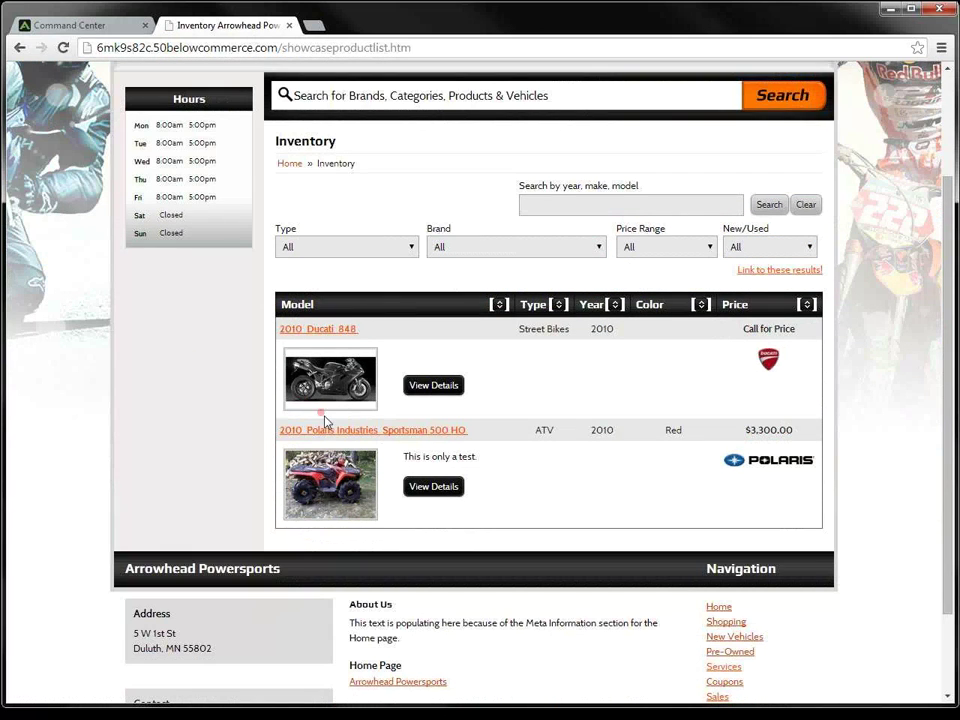
Step: Open the details of the 2010 Polaris Sportsman 500 HO and view both of its images
left_click(424, 486)
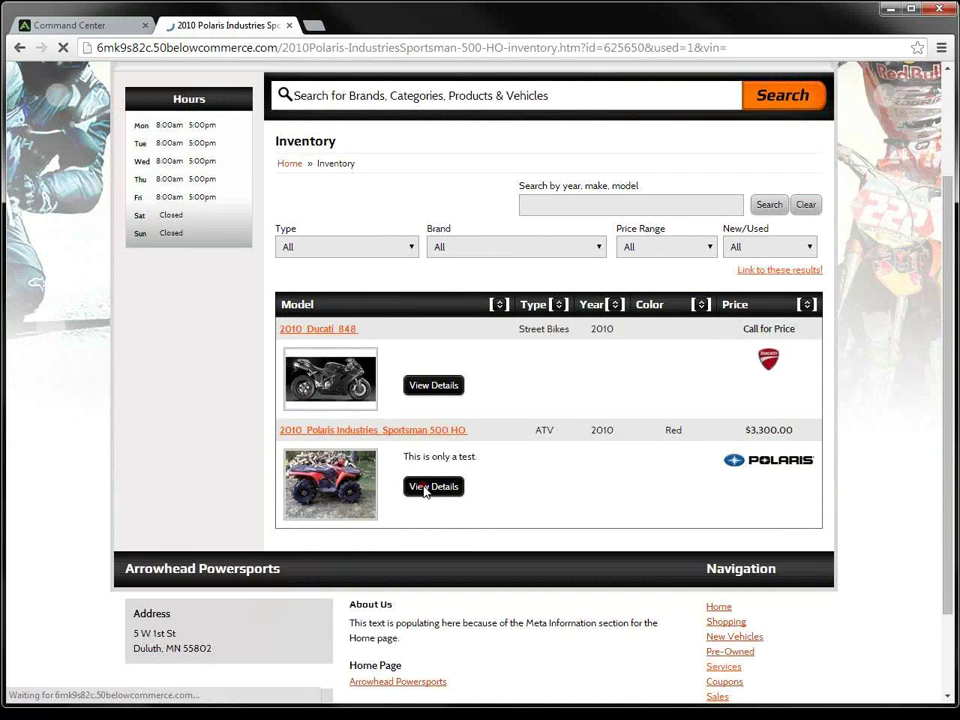
scroll(800, 380, "down", 1)
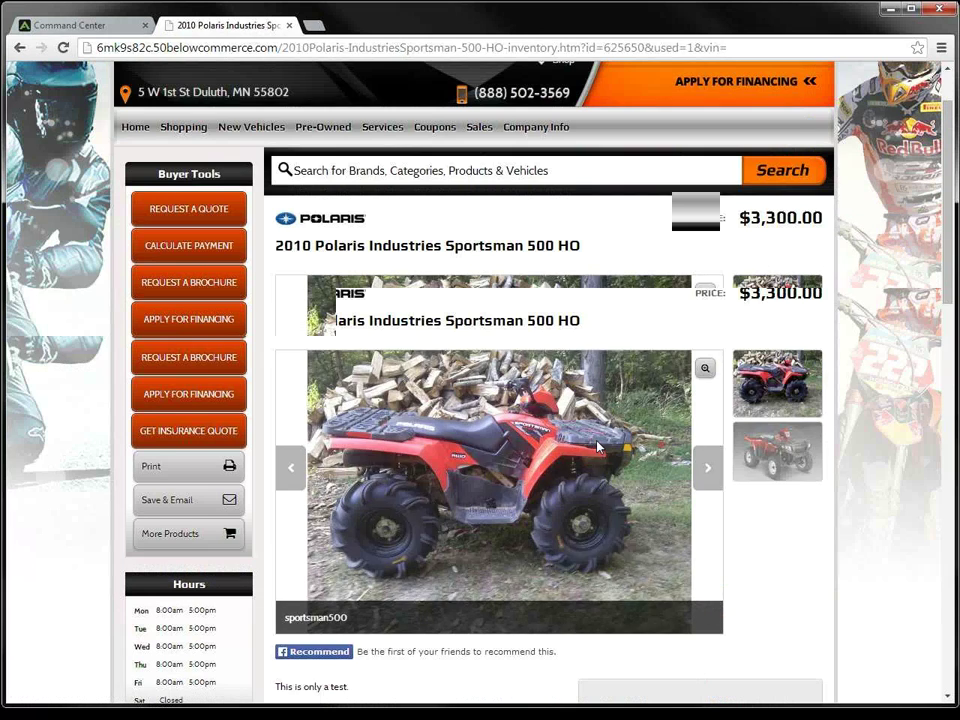
left_click(800, 380)
left_click(786, 331)
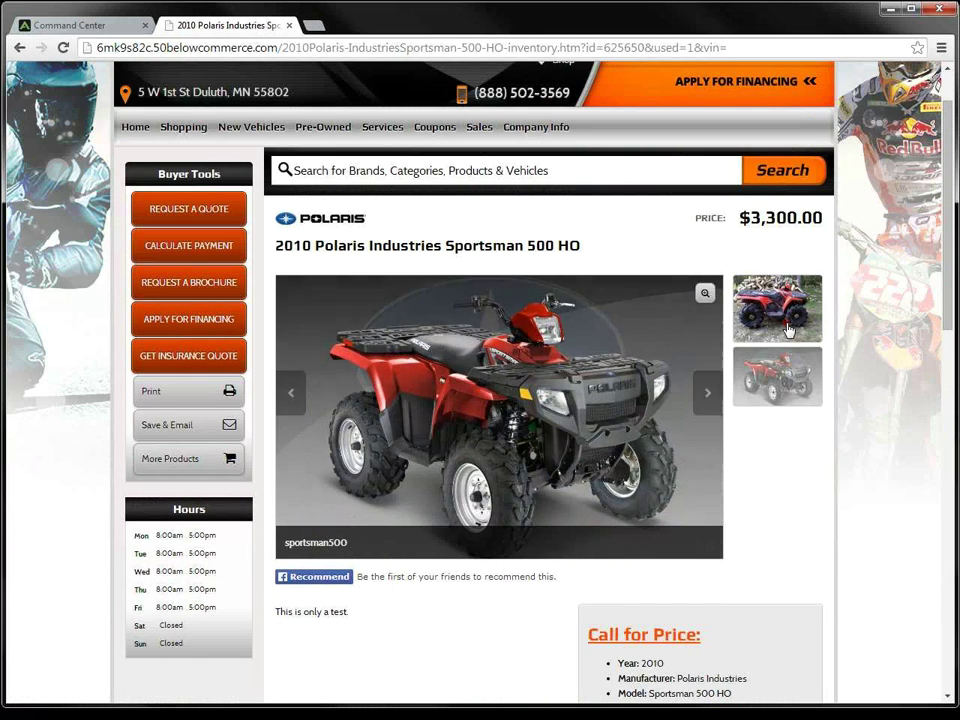
Step: Examine the Sportsman 500 HO listing's description, unit details and expanded full specifications
scroll(786, 331, "down", 2)
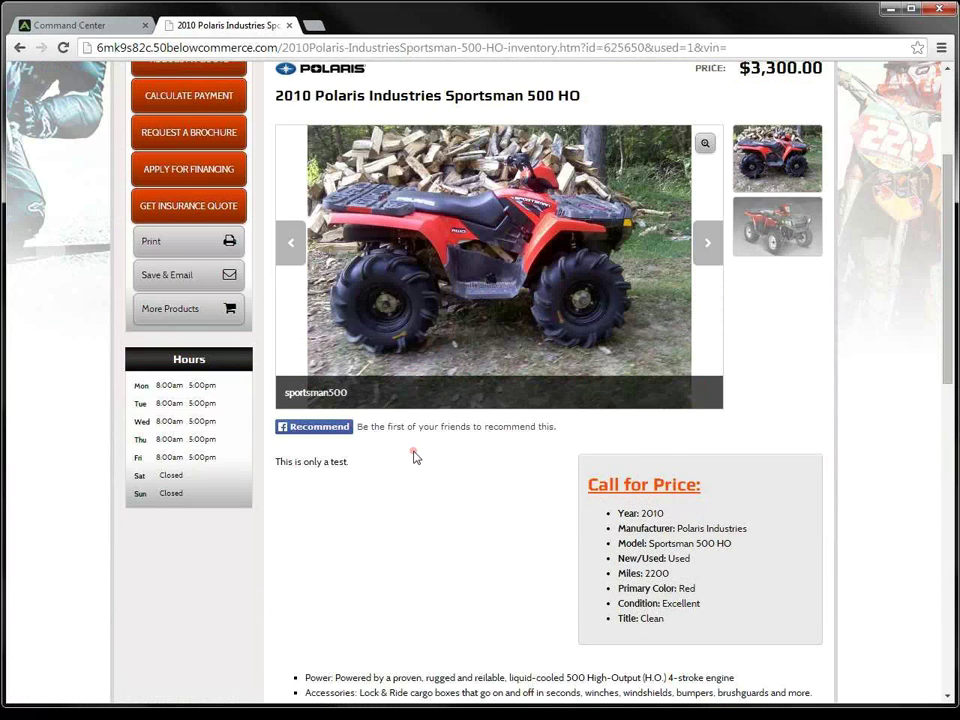
scroll(416, 457, "down", 1)
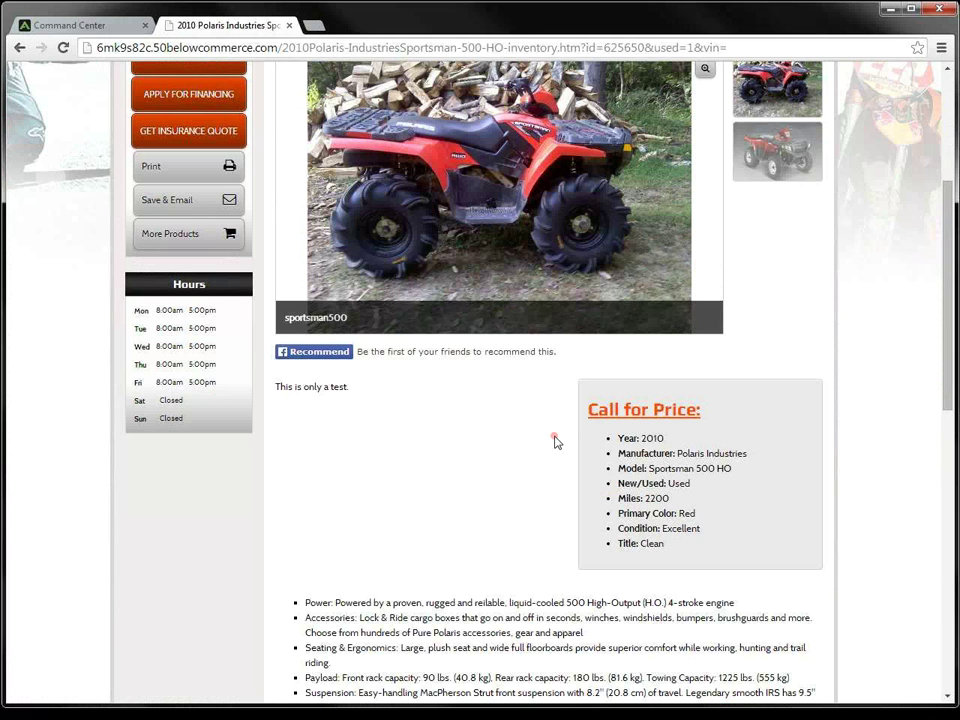
scroll(556, 442, "down", 3)
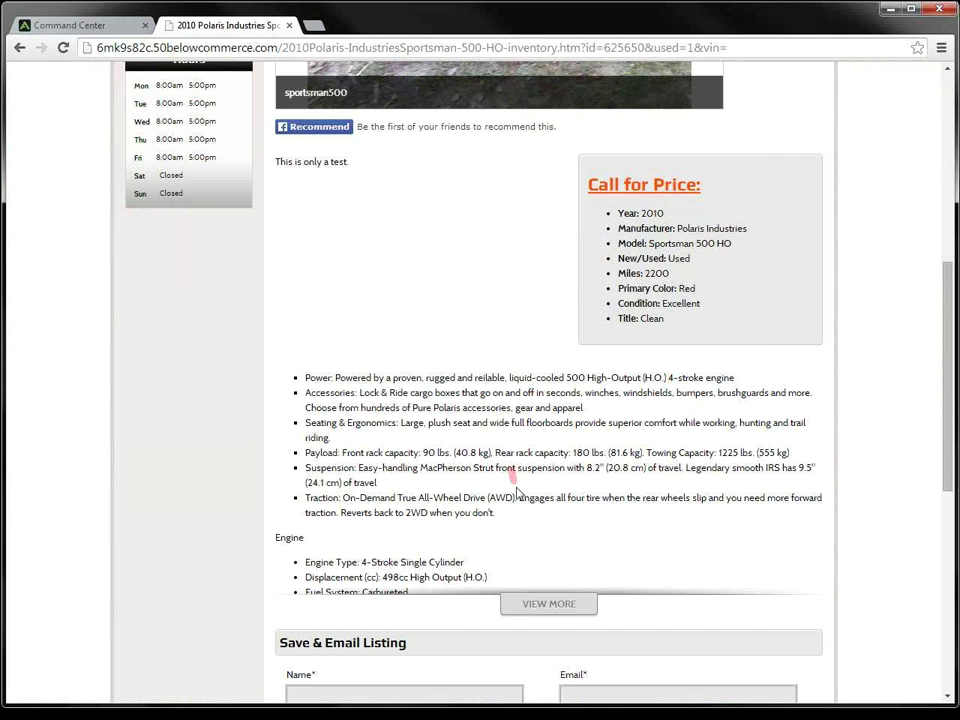
left_click(551, 603)
scroll(420, 405, "down", 3)
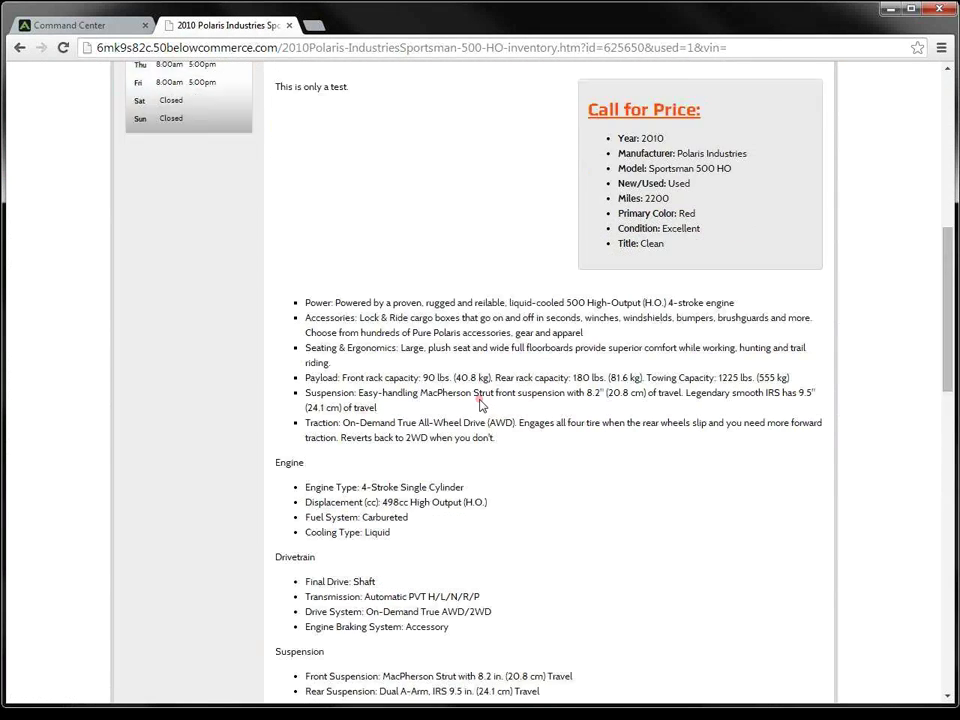
scroll(480, 404, "down", 10)
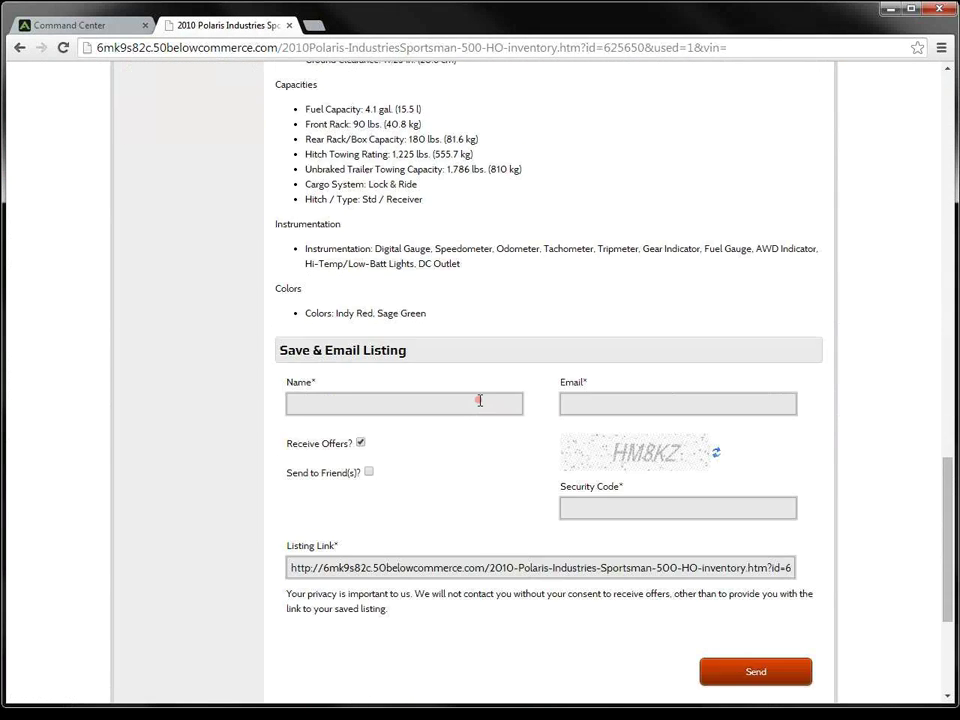
scroll(480, 404, "up", 3)
scroll(480, 404, "up", 20)
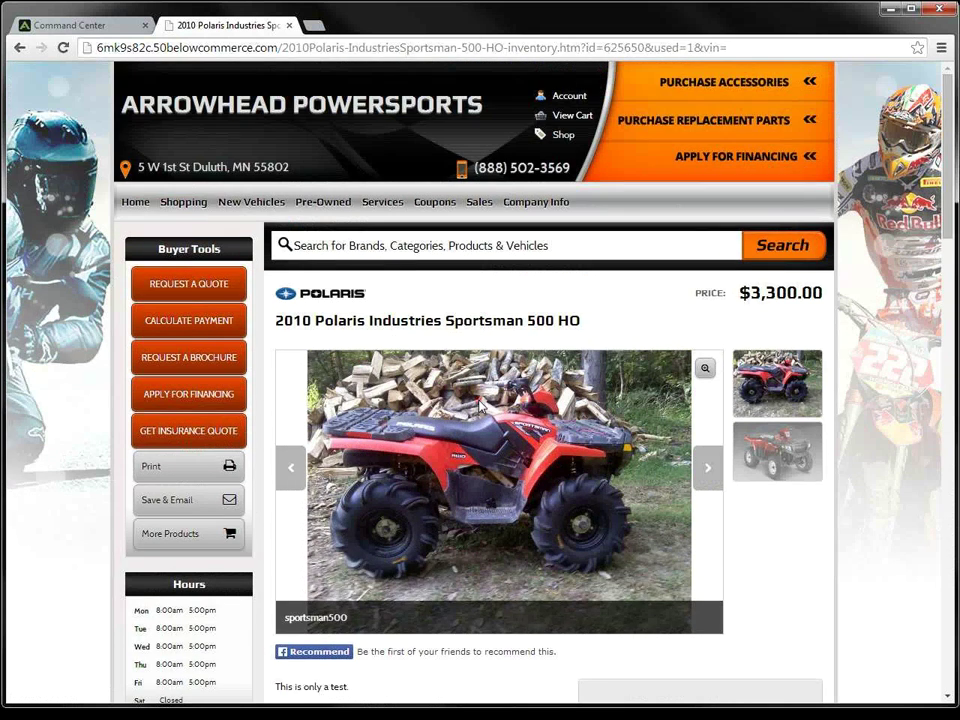
Step: Switch back to the Command Center and review the store's available configuration pages
left_click(103, 27)
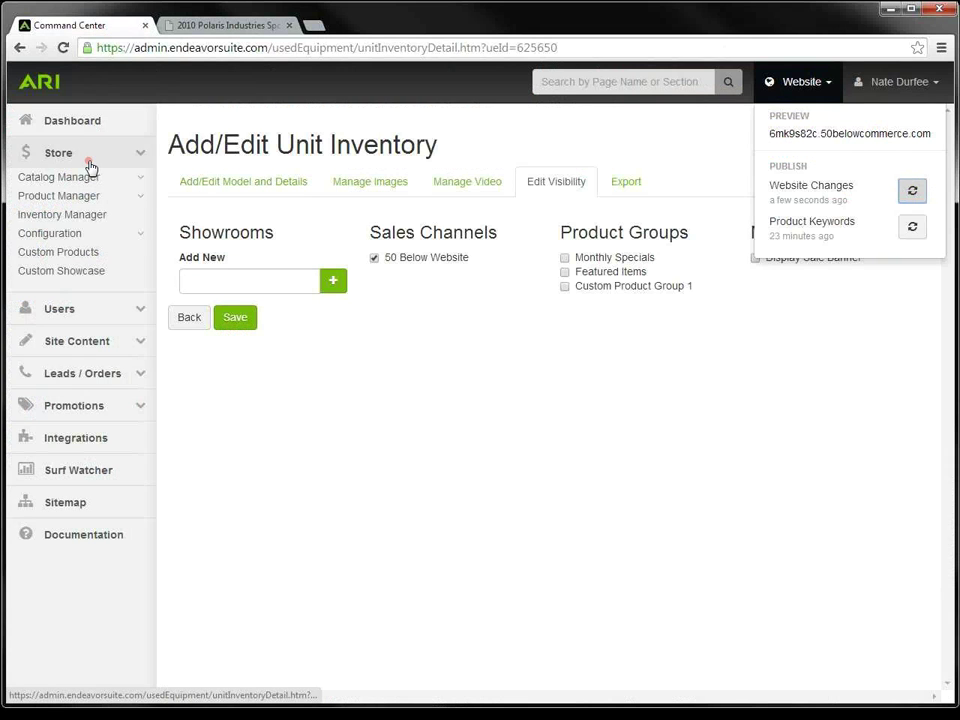
left_click(144, 237)
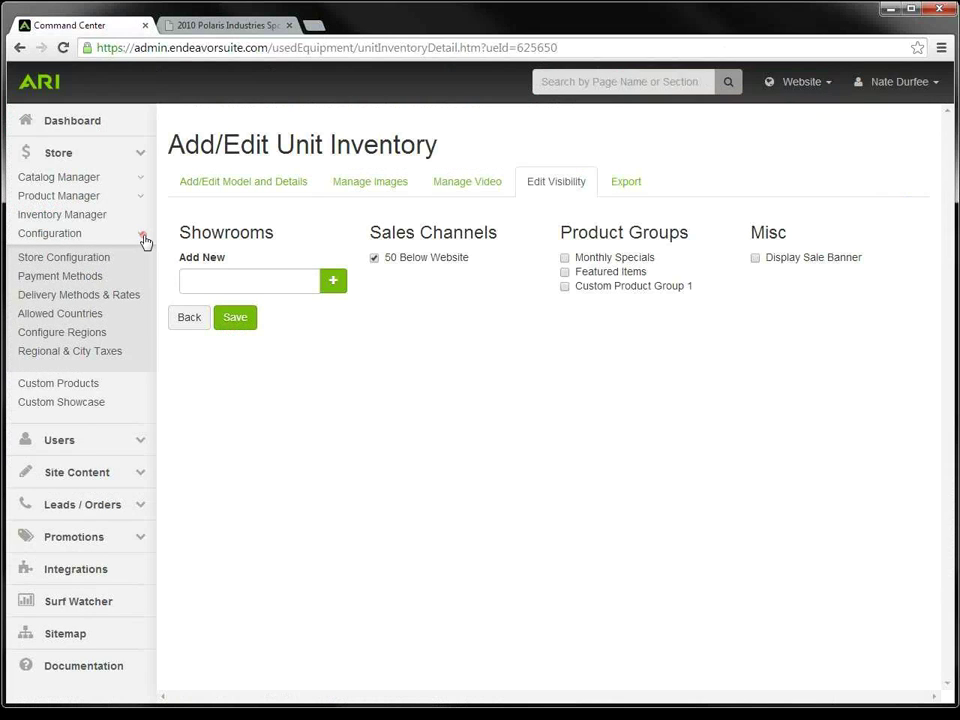
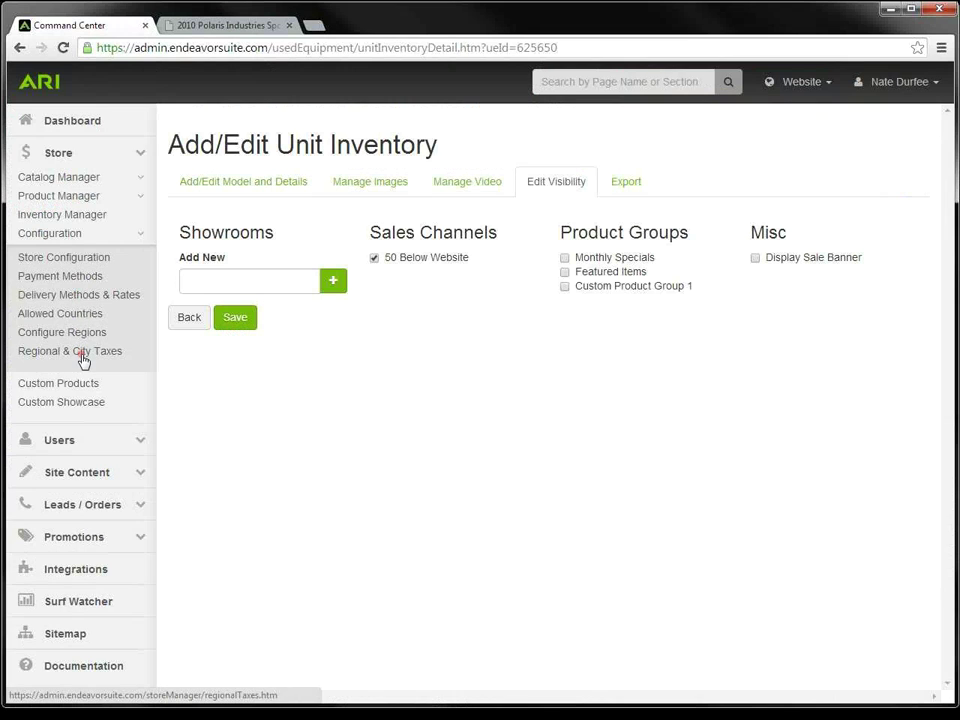
left_click(141, 237)
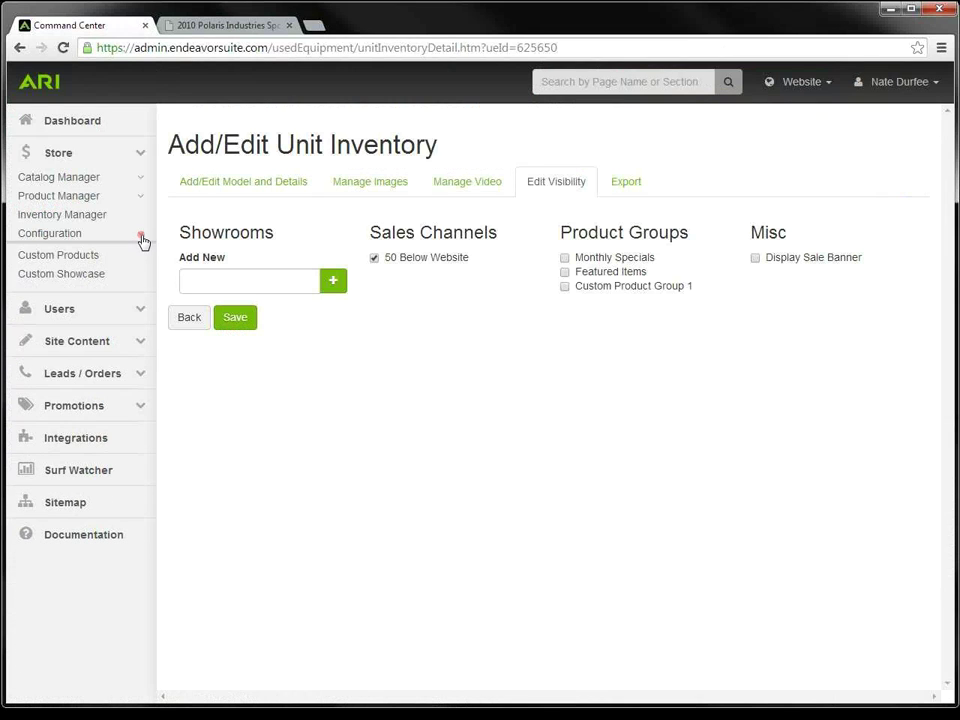
Step: Open the user settings page for changing the Command Center username and password
left_click(140, 160)
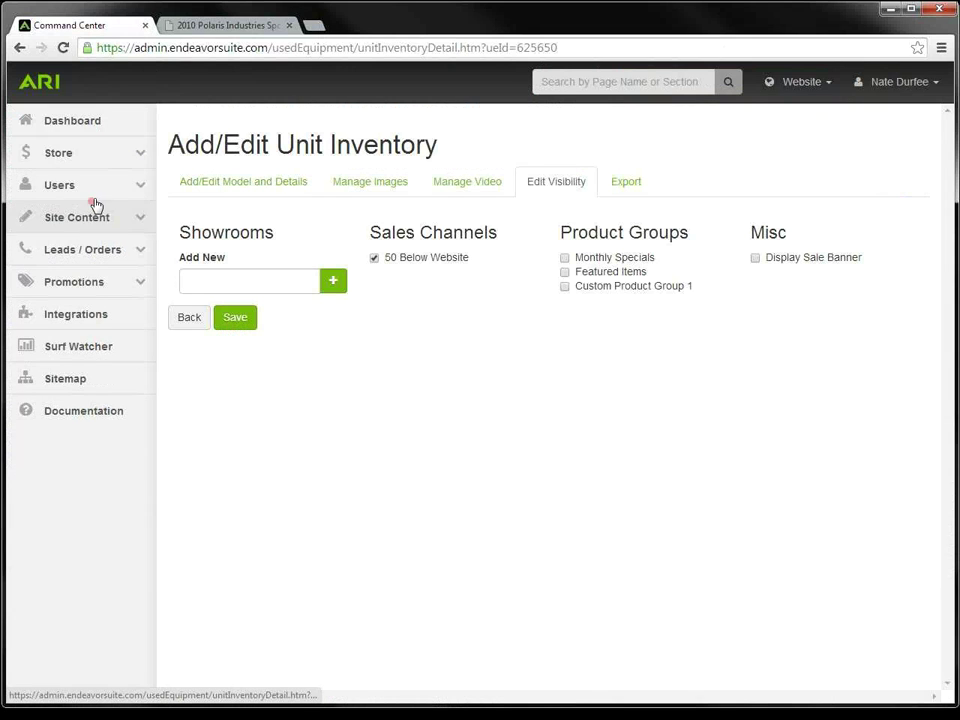
left_click(146, 195)
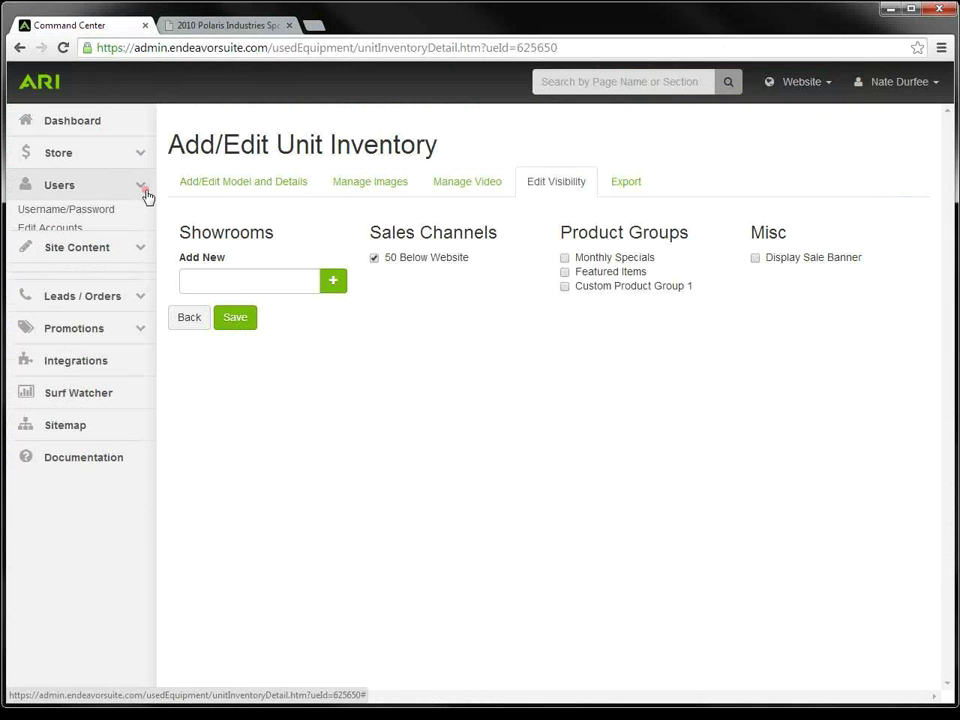
left_click(80, 210)
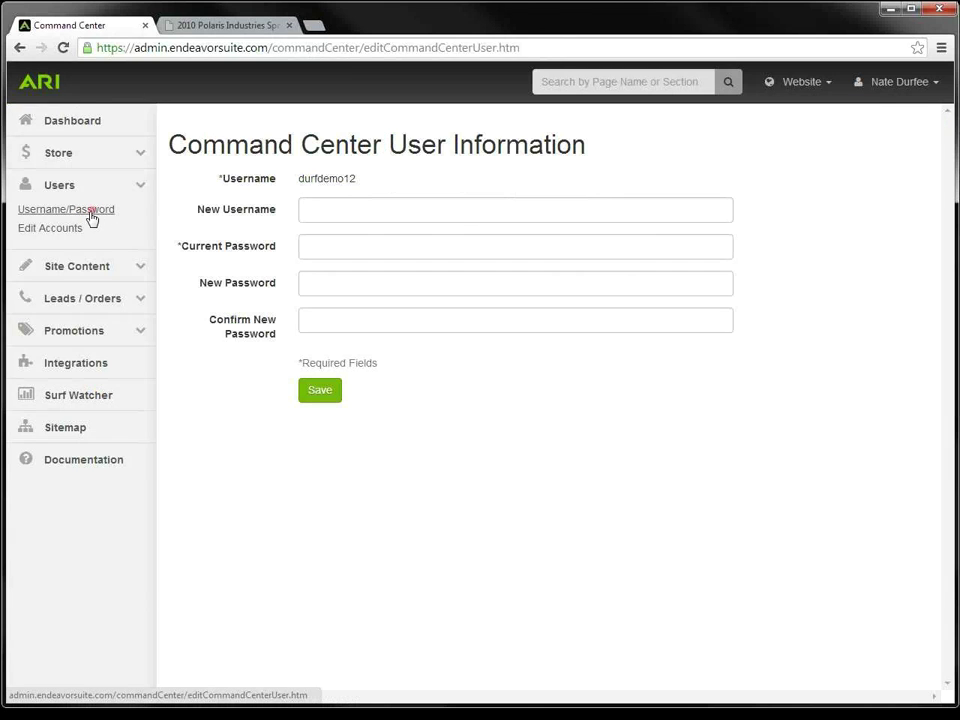
Step: Review the Command Center account list and the form for adding an account, and return to the list
left_click(68, 229)
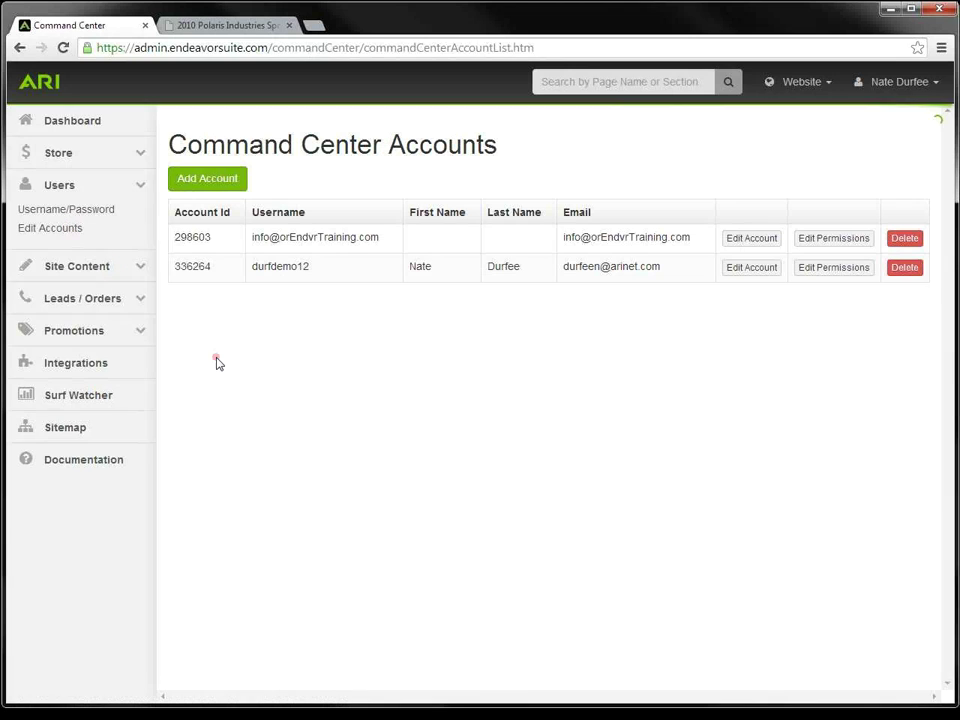
left_click(212, 186)
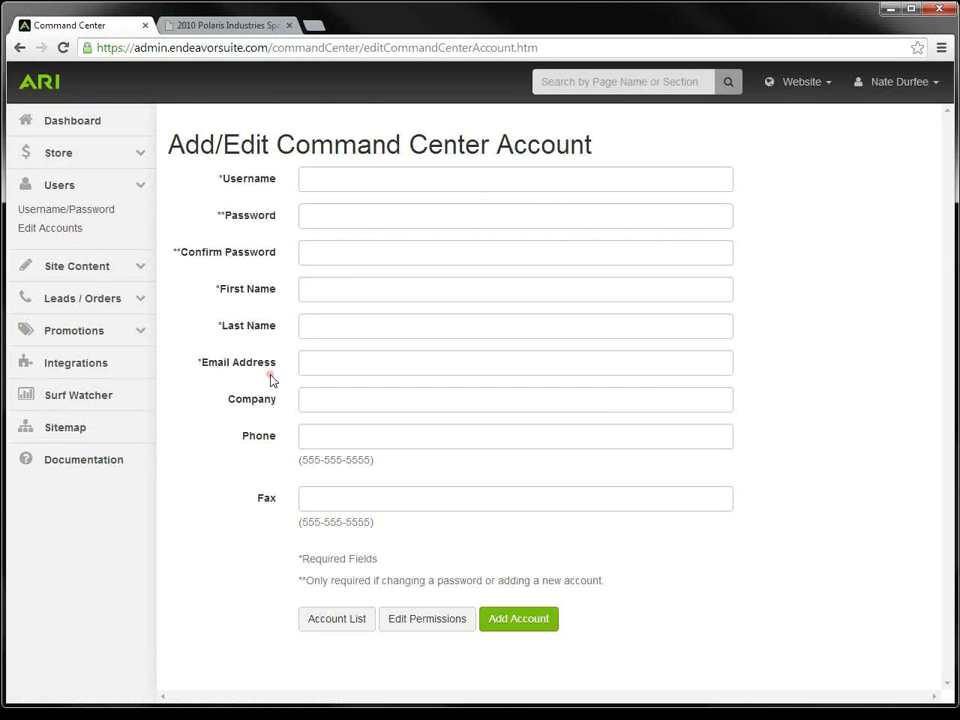
left_click(70, 232)
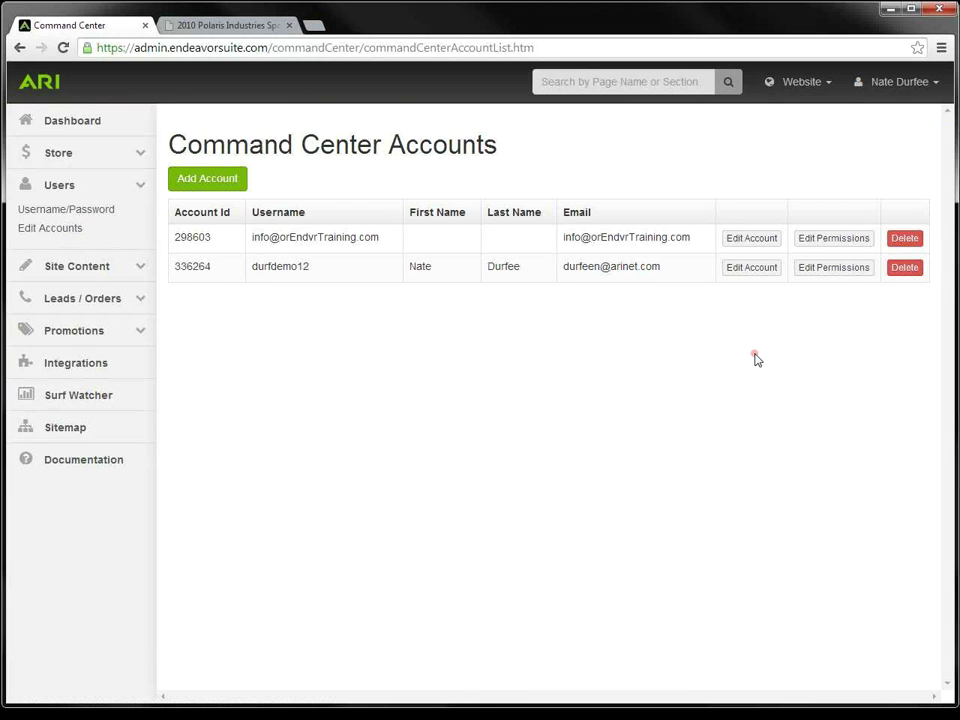
Step: Open the first account's permissions and examine its Store Manager permissions, highlighting Edit Catalogs
left_click(818, 240)
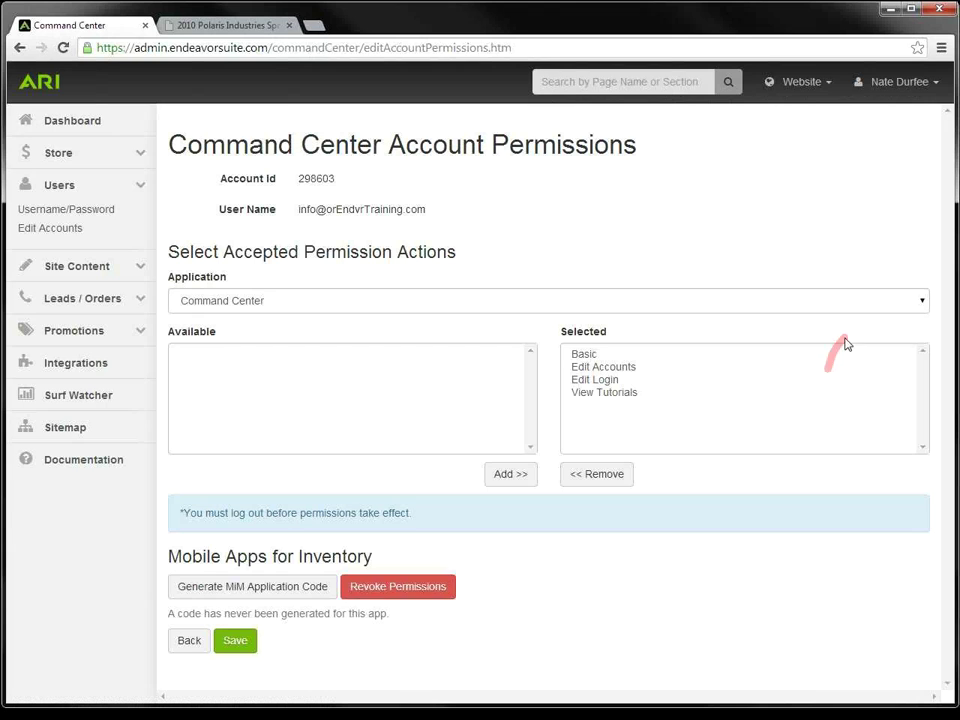
left_click(921, 303)
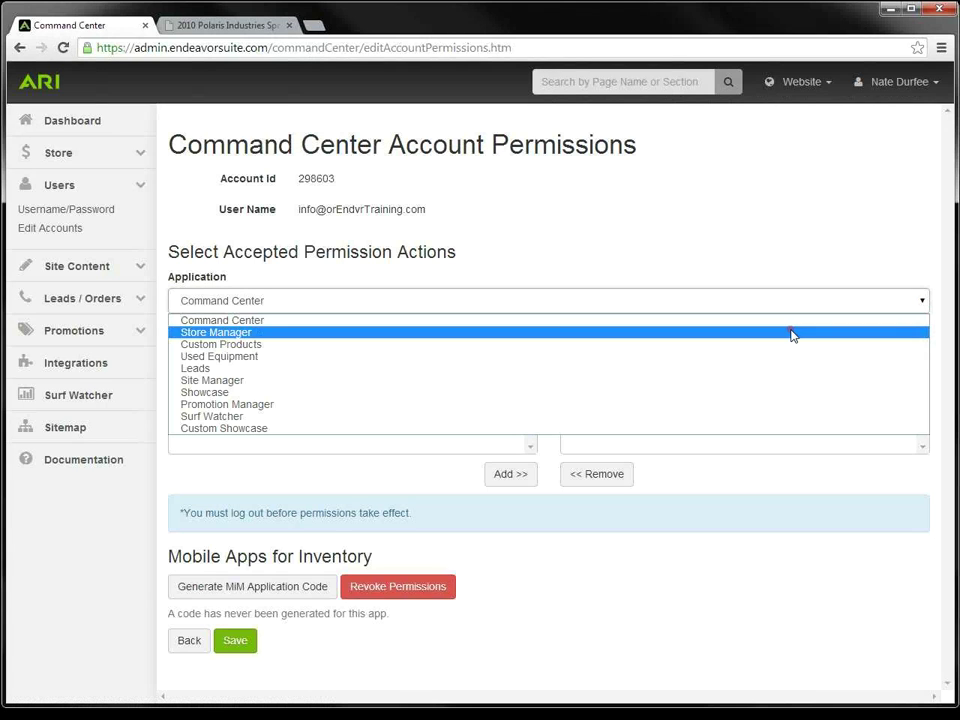
left_click(792, 333)
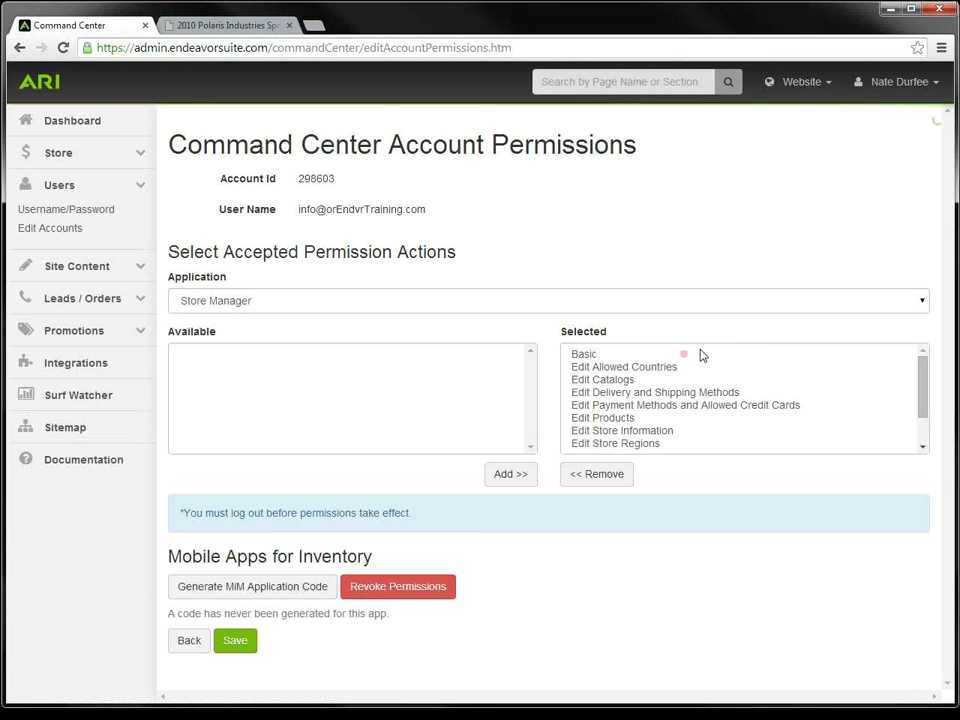
left_click(613, 381)
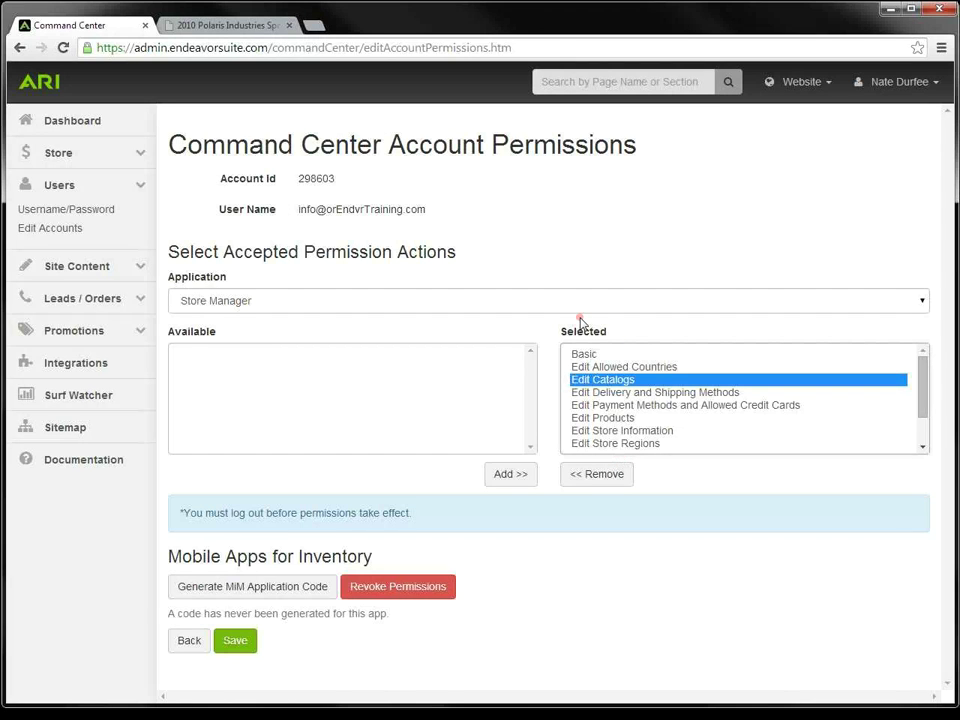
Step: Leave the user settings and open the list of editable site pages under the site content section
left_click(137, 188)
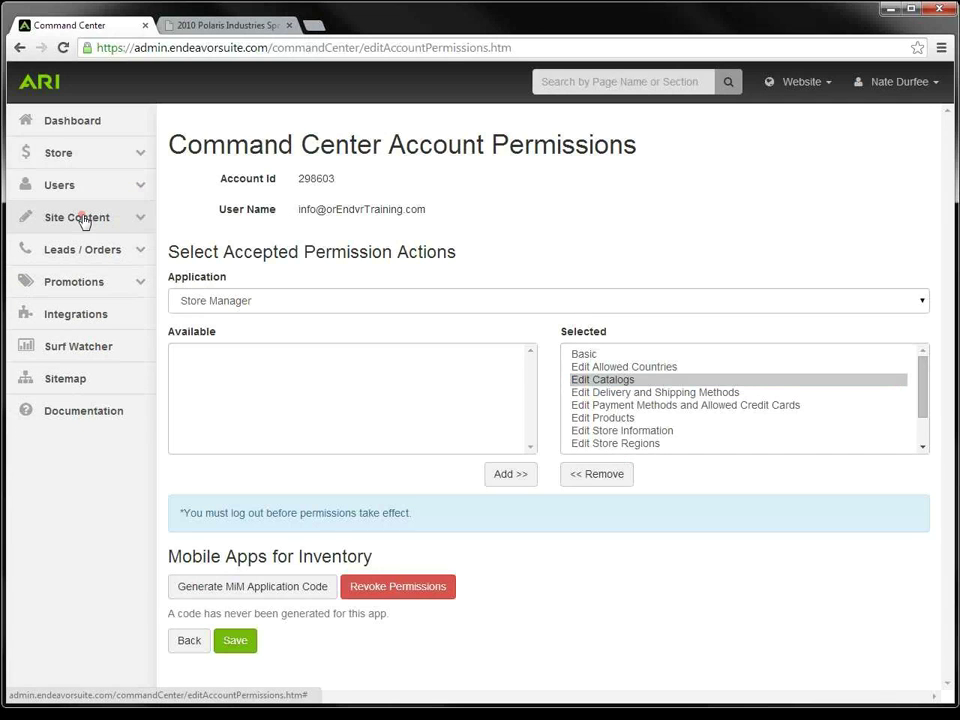
left_click(140, 220)
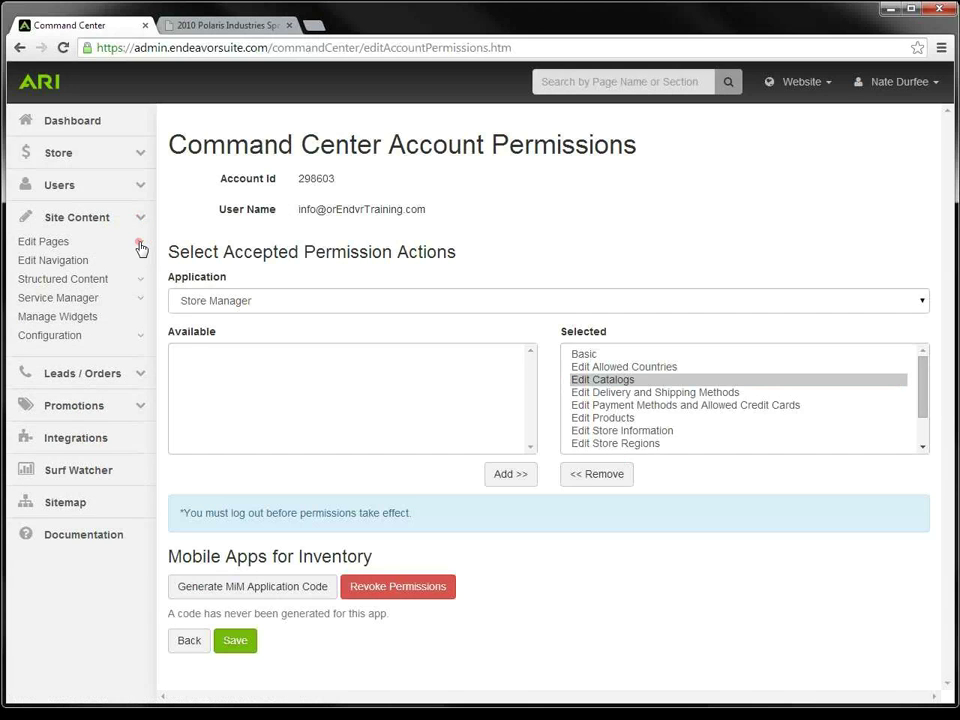
left_click(139, 244)
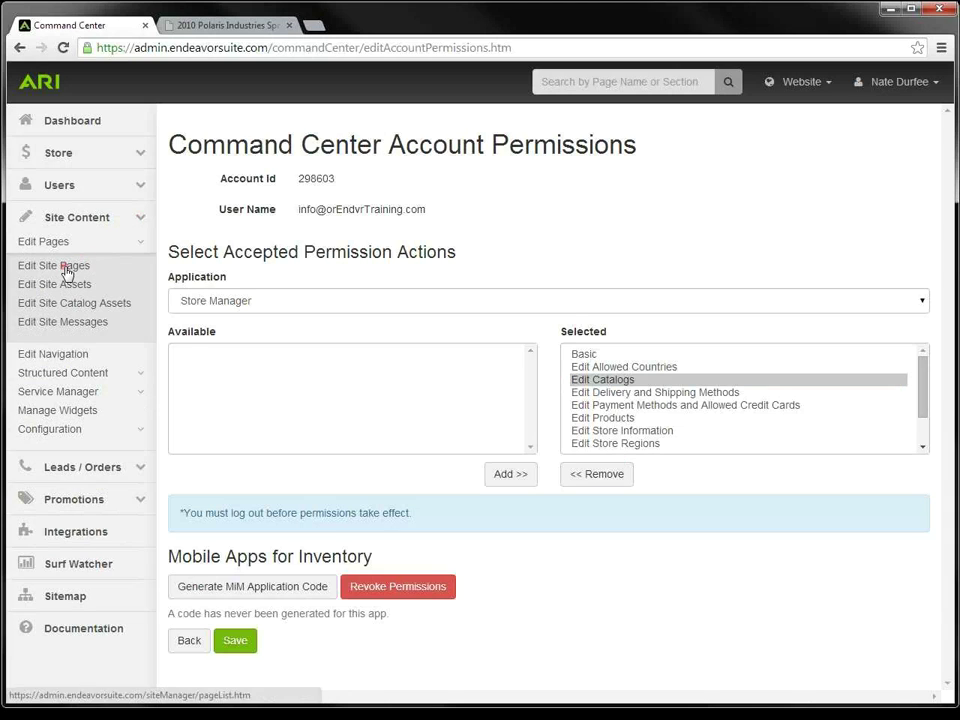
left_click(64, 268)
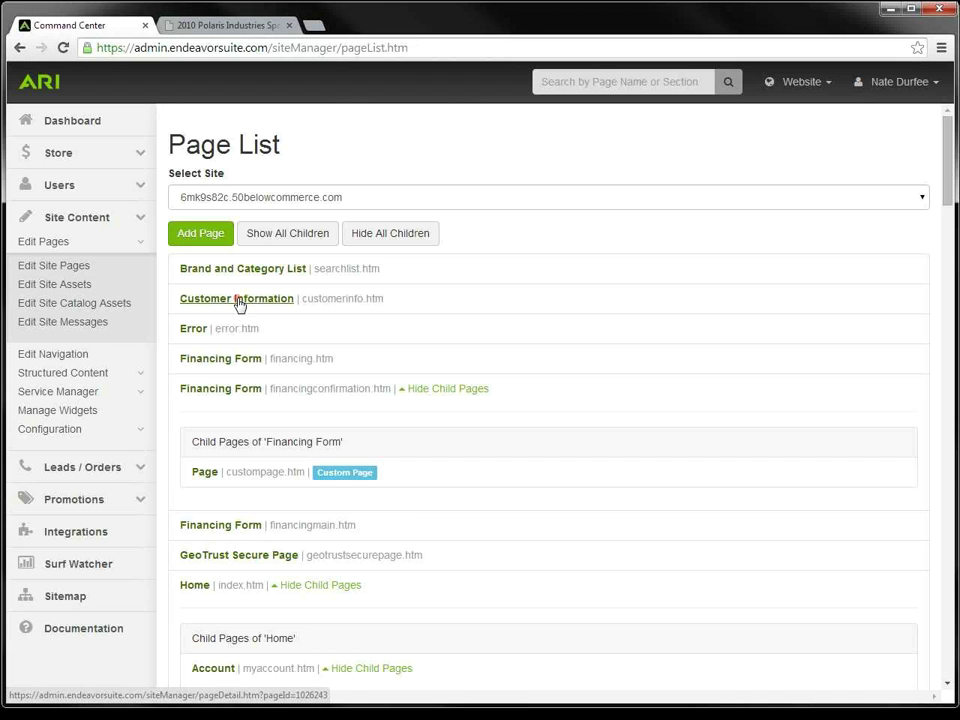
Step: Open the Home page's details from the page list and start editing its Home asset
scroll(238, 304, "down", 1)
scroll(221, 364, "down", 1)
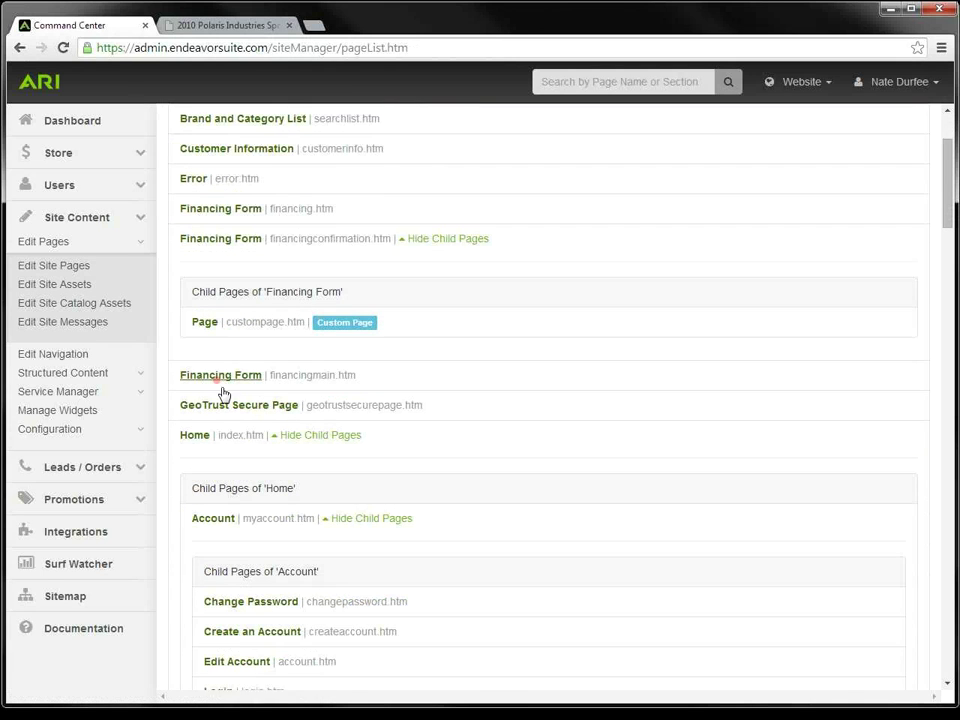
left_click(197, 437)
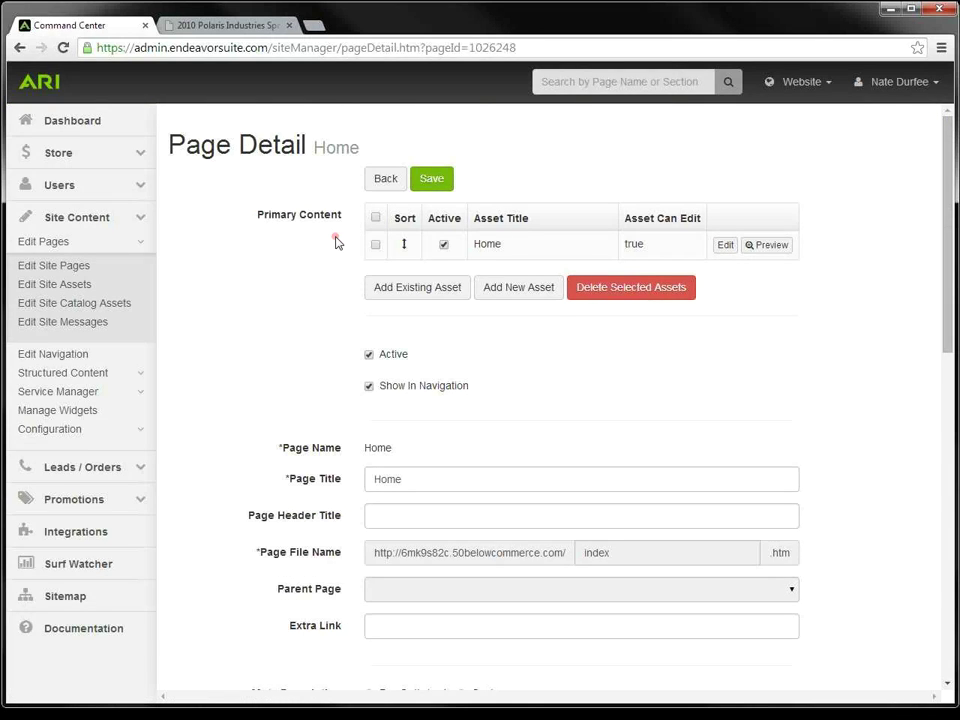
left_click(722, 246)
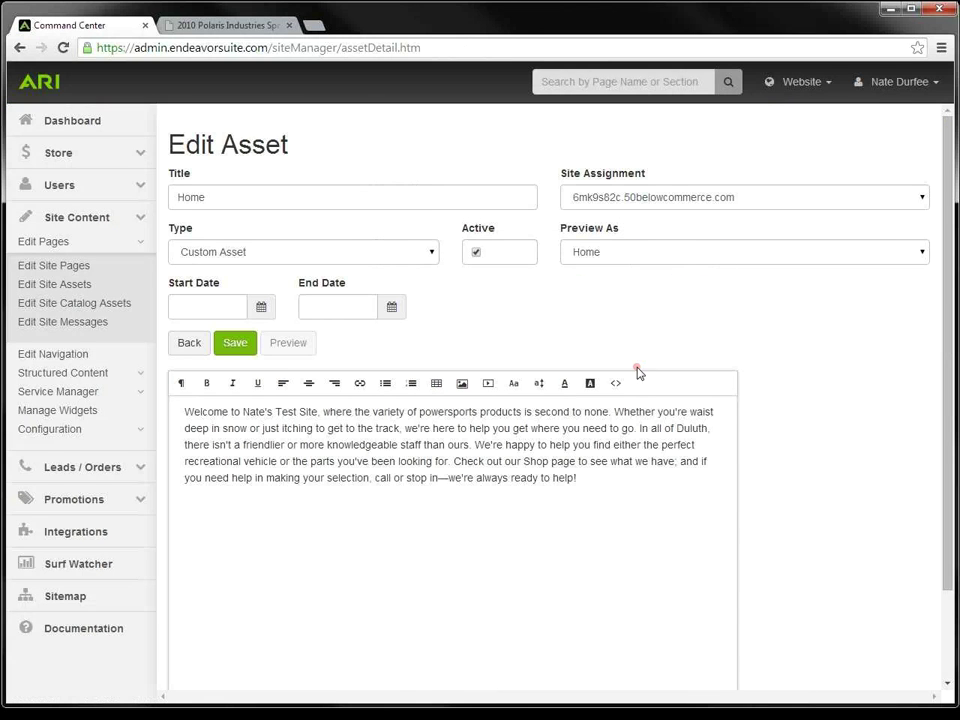
Step: Add a new line below the welcome paragraph in the Home asset's content
scroll(629, 384, "down", 1)
left_click(582, 403)
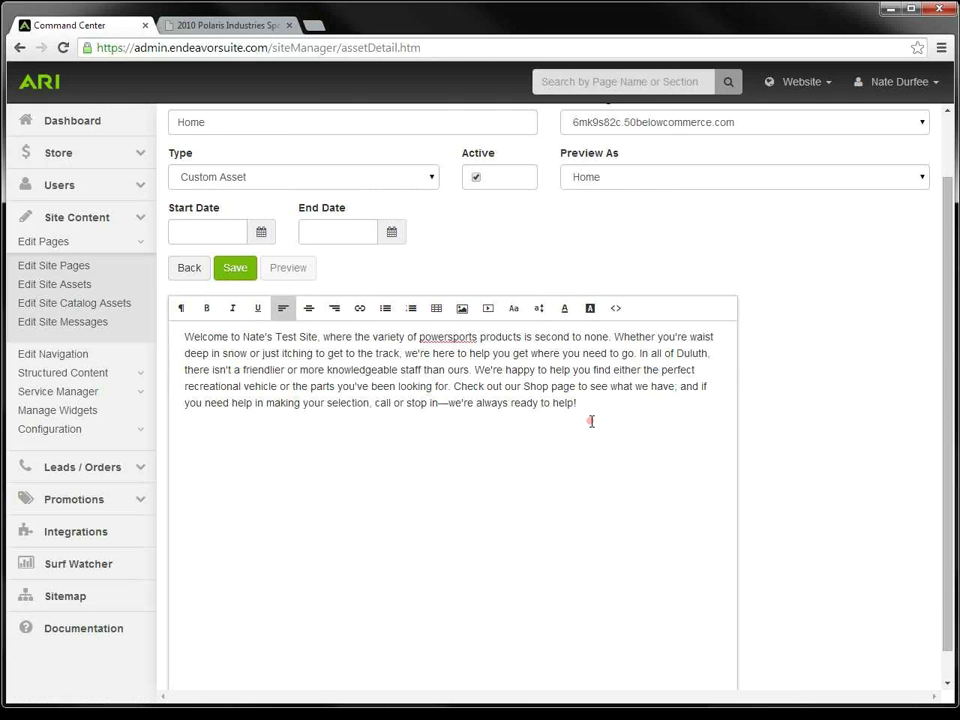
key("Return")
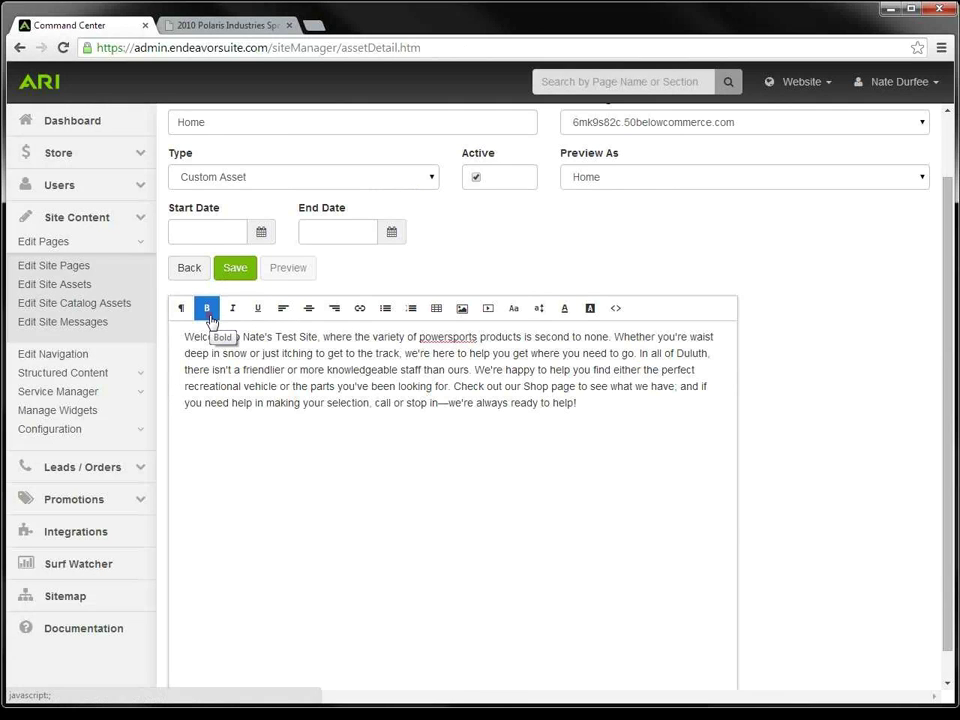
Step: Look at the content editor's text formatting options, including the font colour palette, without applying any
left_click(540, 313)
left_click(562, 311)
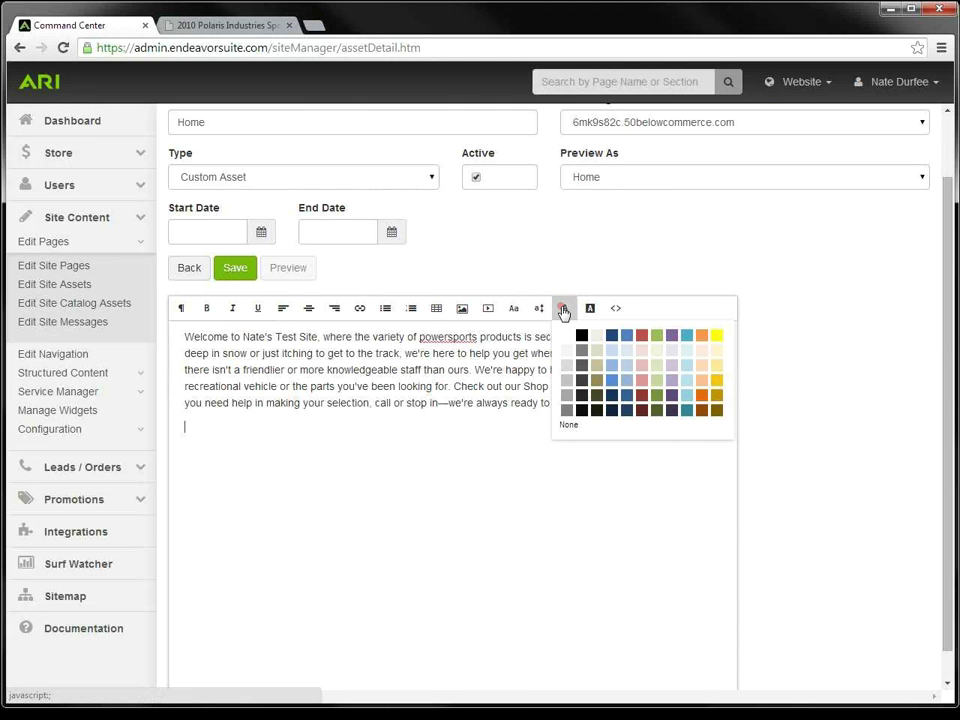
left_click(409, 517)
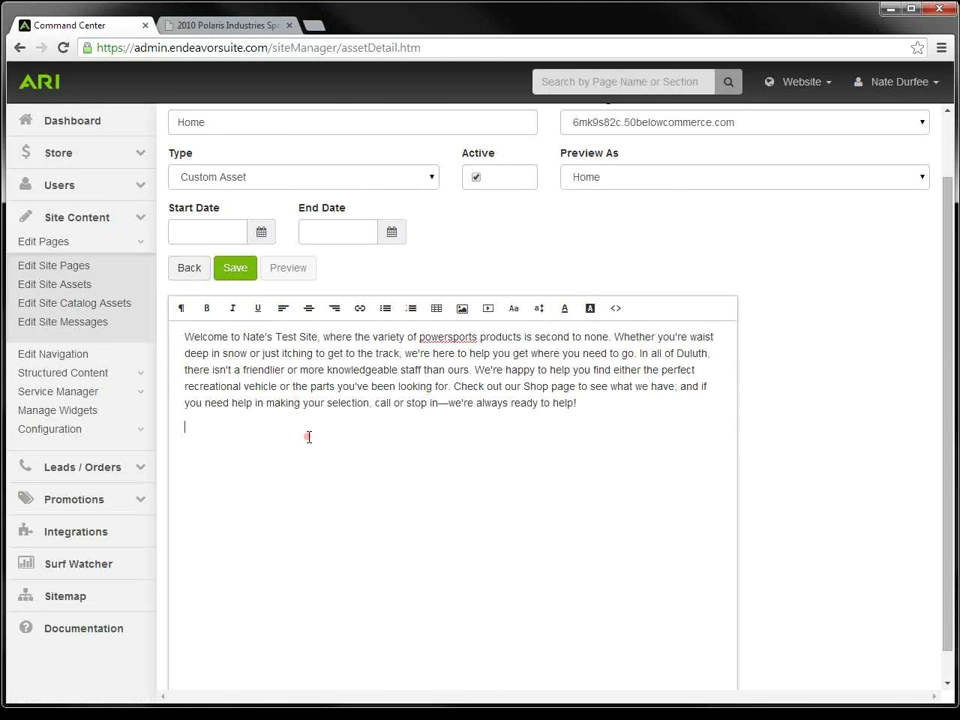
Step: Open the image file browser from the asset editor and examine its stored files and upload options
left_click(463, 316)
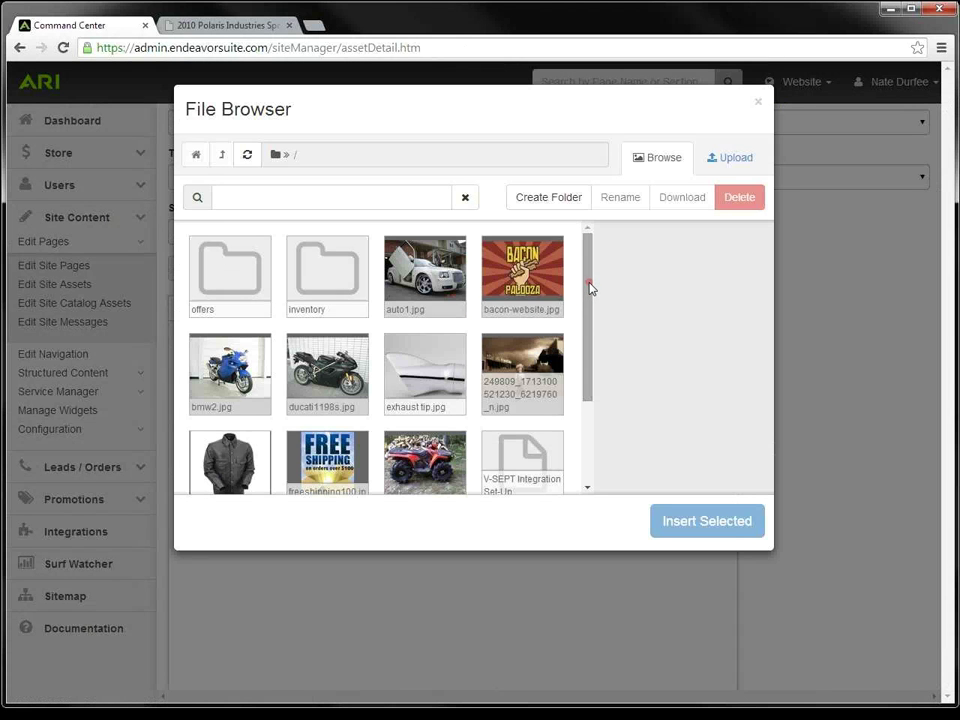
scroll(570, 360, "down", 3)
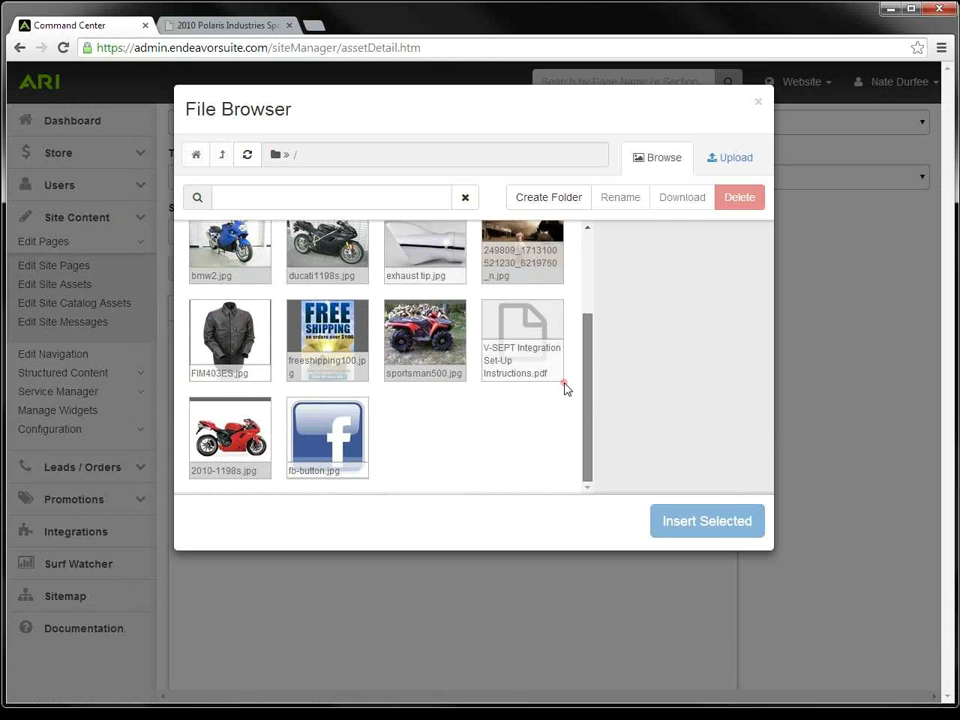
scroll(568, 340, "up", 3)
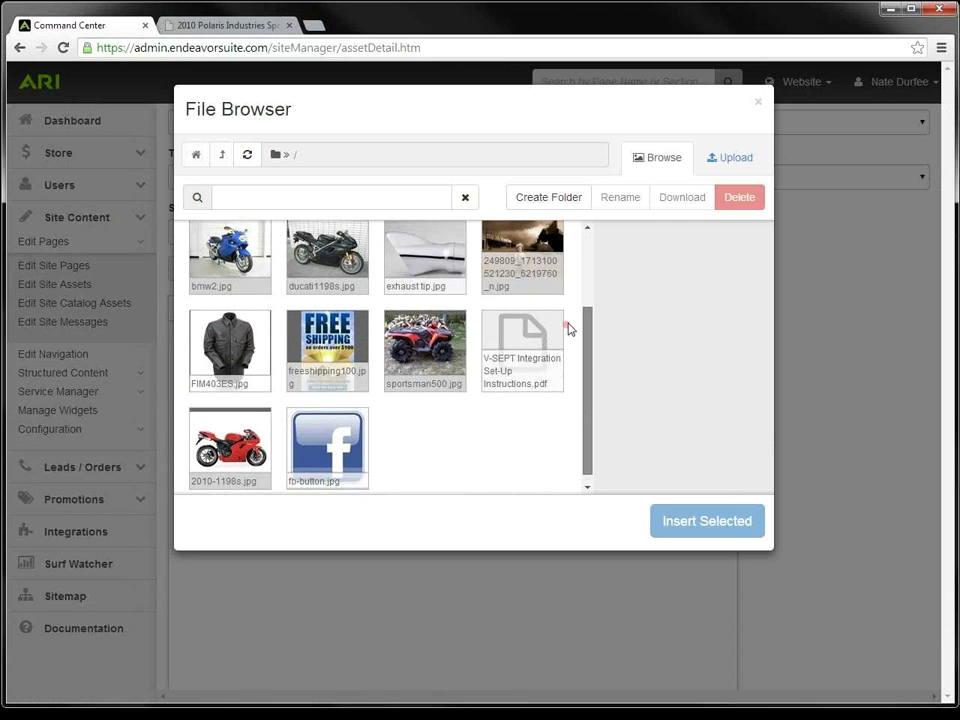
left_click(714, 159)
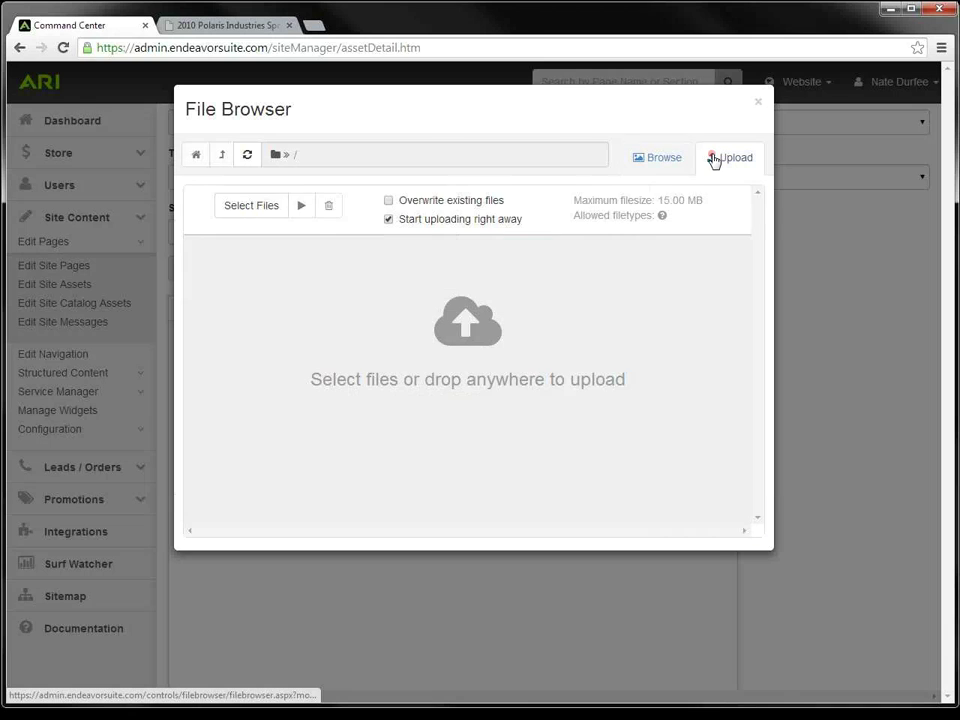
left_click(262, 218)
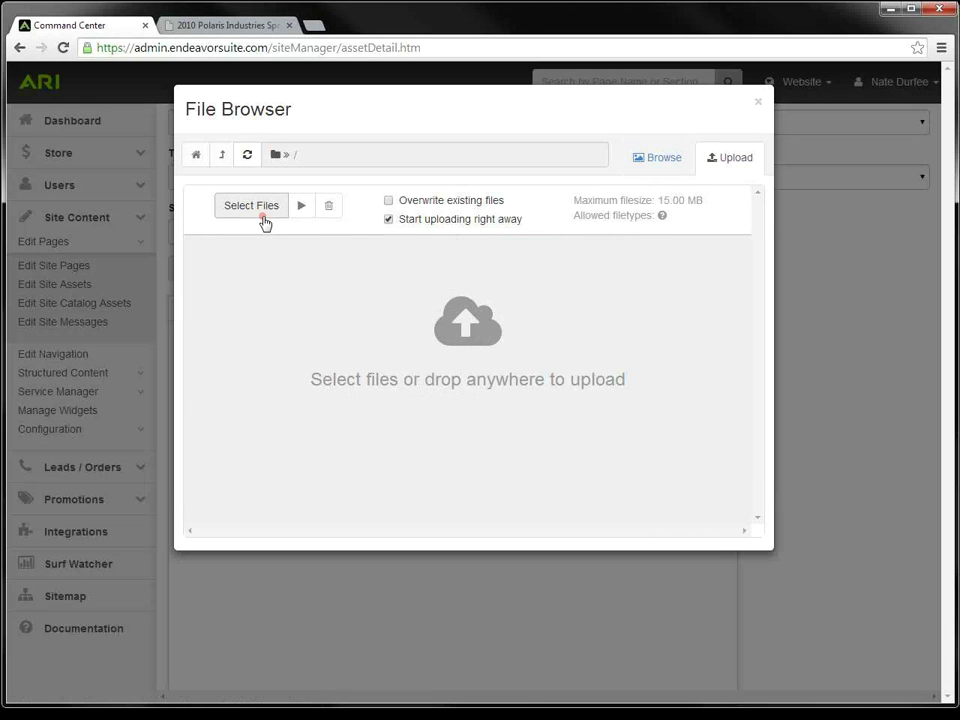
left_click(662, 163)
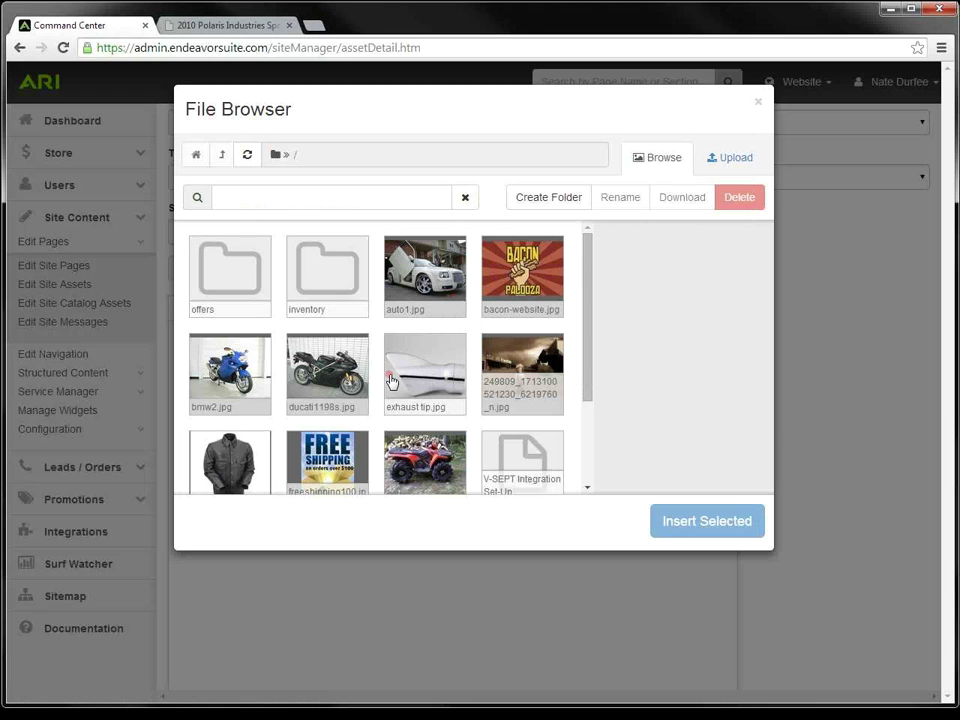
left_click(531, 368)
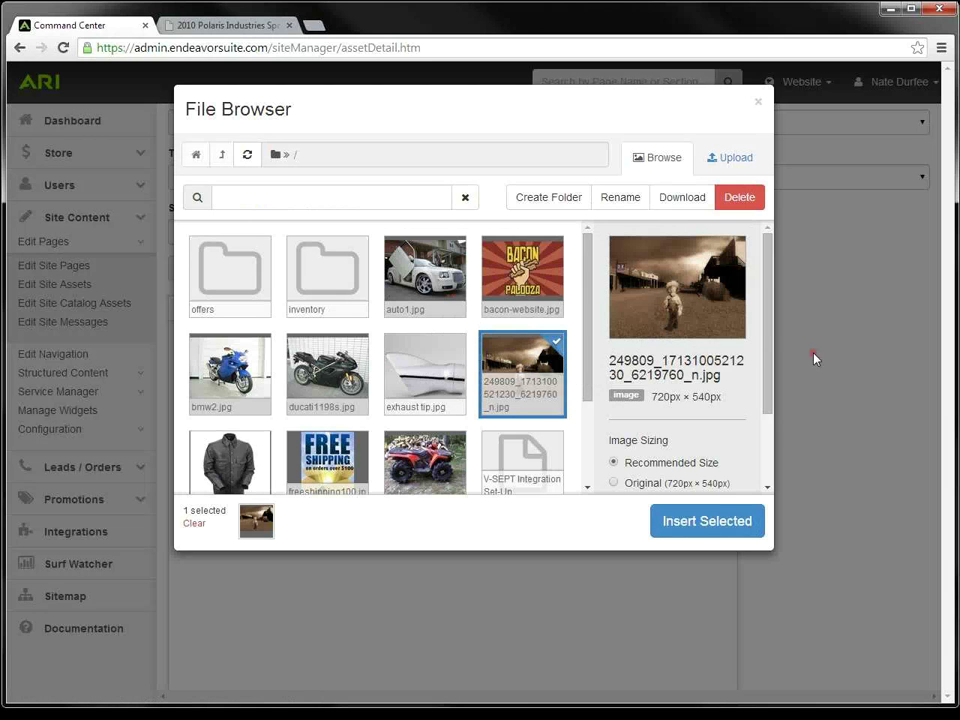
left_click_drag(765, 332, 769, 441)
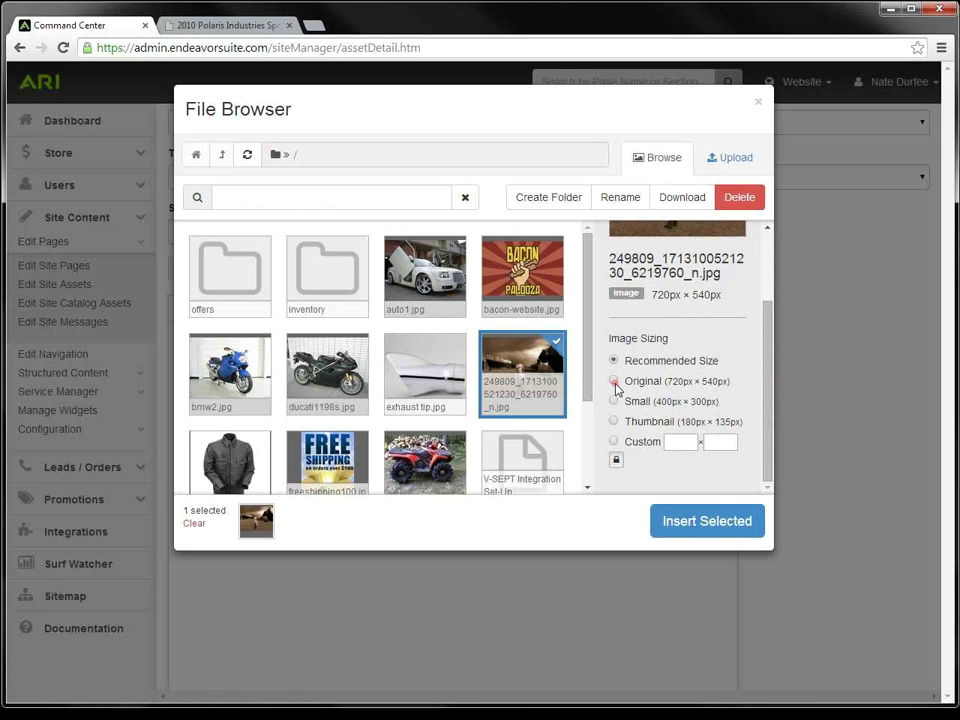
left_click(614, 442)
left_click(655, 445)
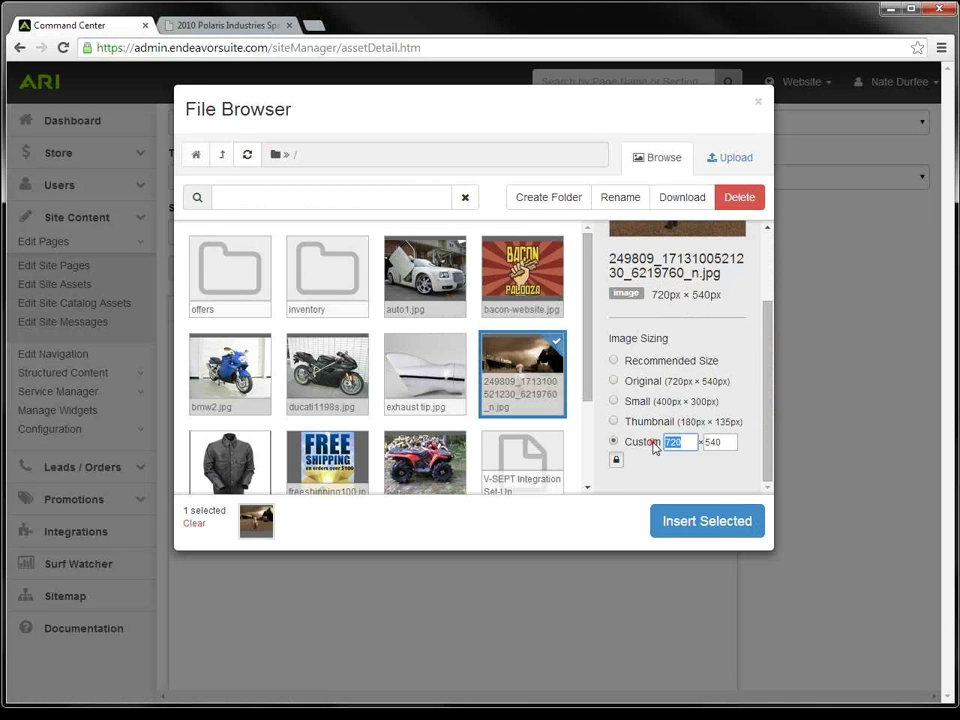
type("500")
left_click(691, 494)
left_click(701, 527)
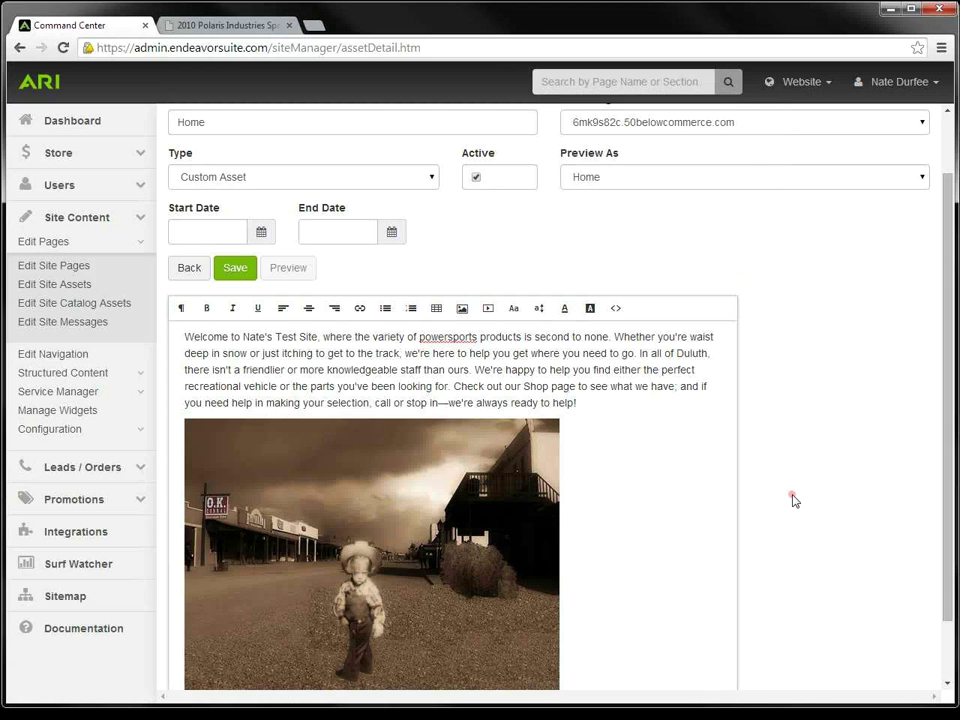
Step: Center and shrink the photo below the Home asset's welcome text, leaving the asset editor without saving
left_click(308, 316)
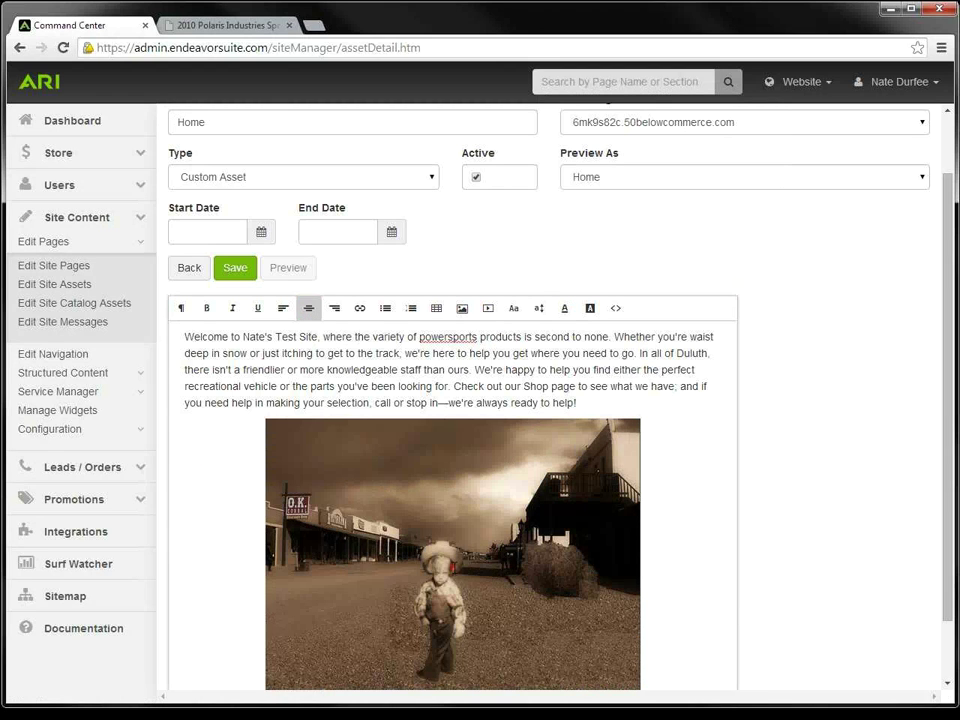
mouse_move(621, 570)
scroll(620, 569, "down", 1)
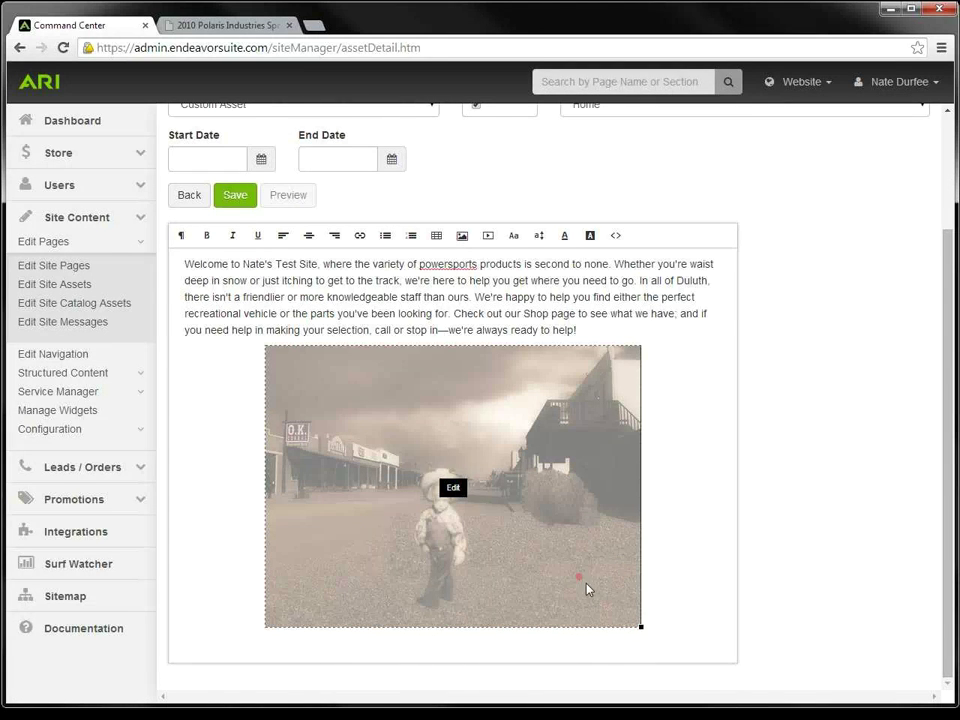
left_click_drag(588, 590, 557, 566)
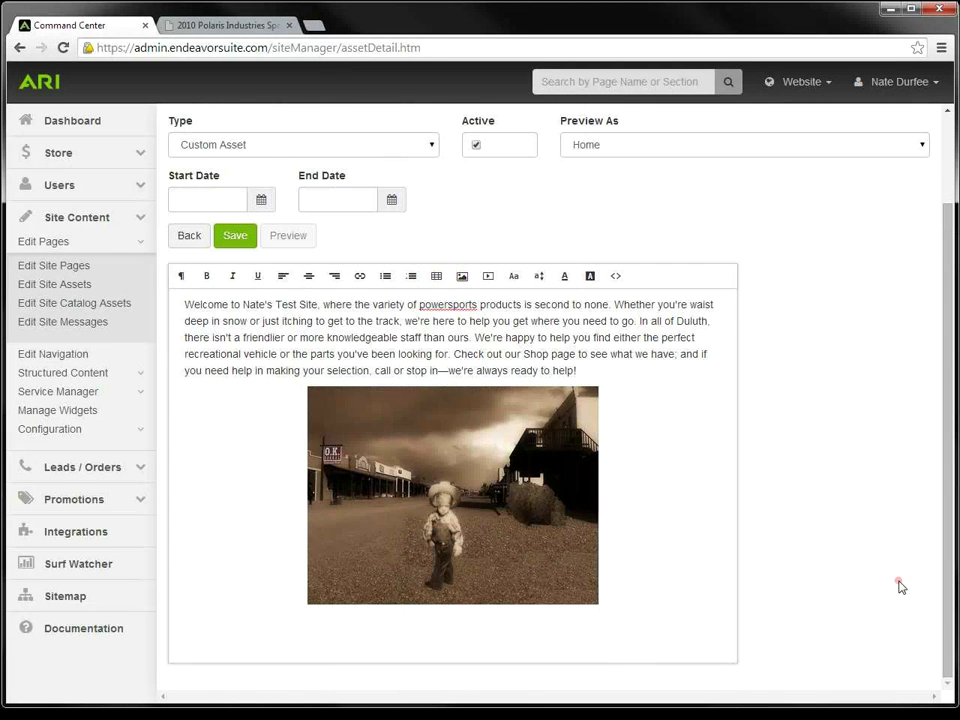
scroll(870, 573, "up", 1)
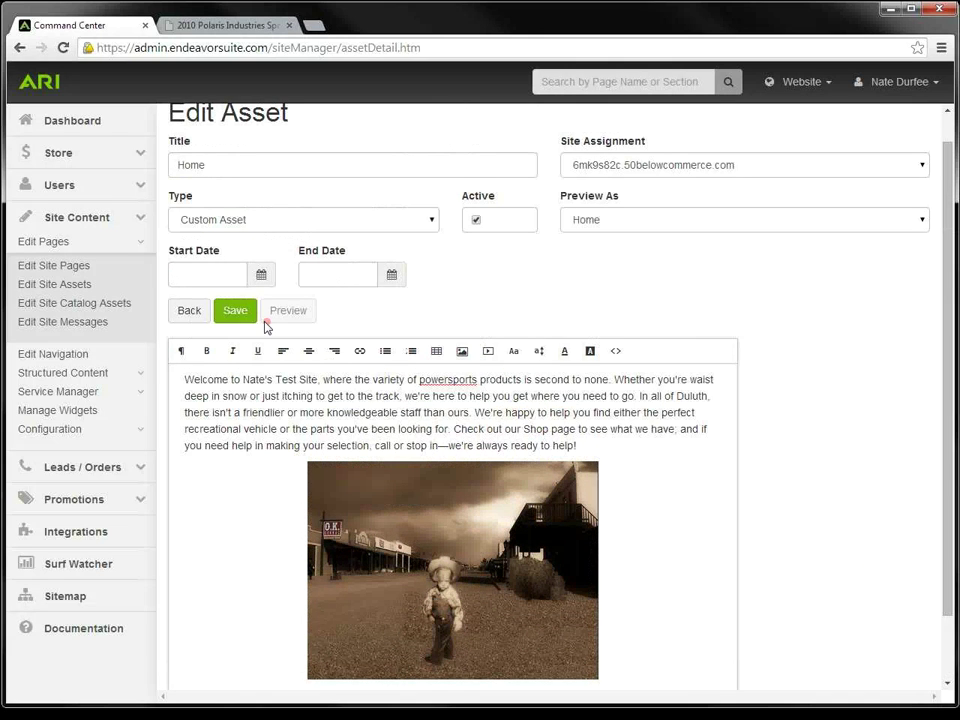
left_click(191, 318)
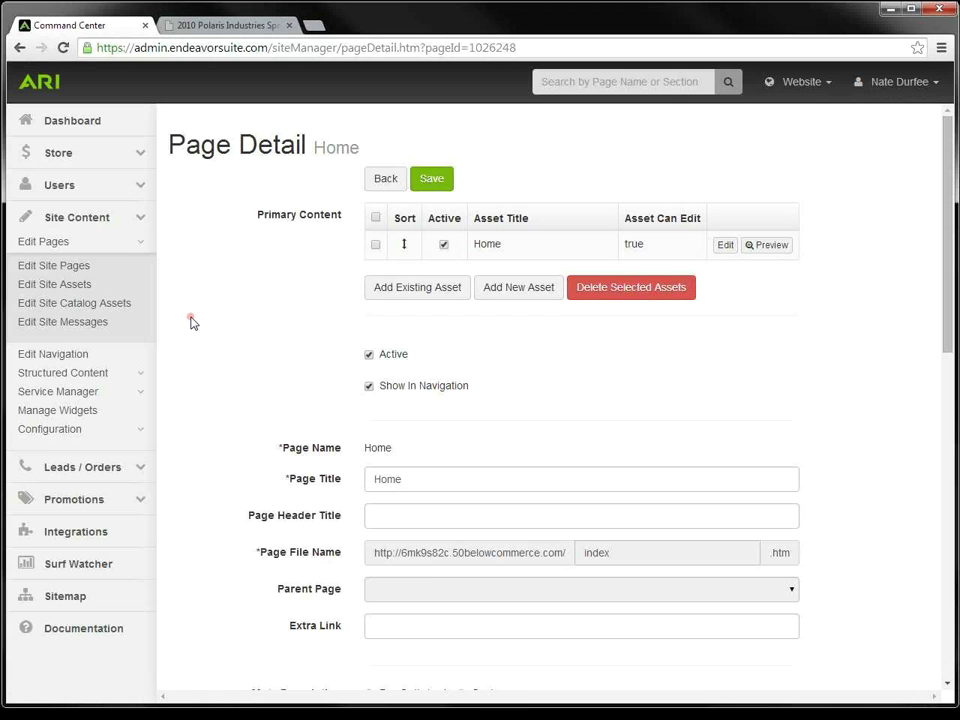
Step: Open the Company Info page from the site page list and view its Company Info asset in the editor
left_click(63, 267)
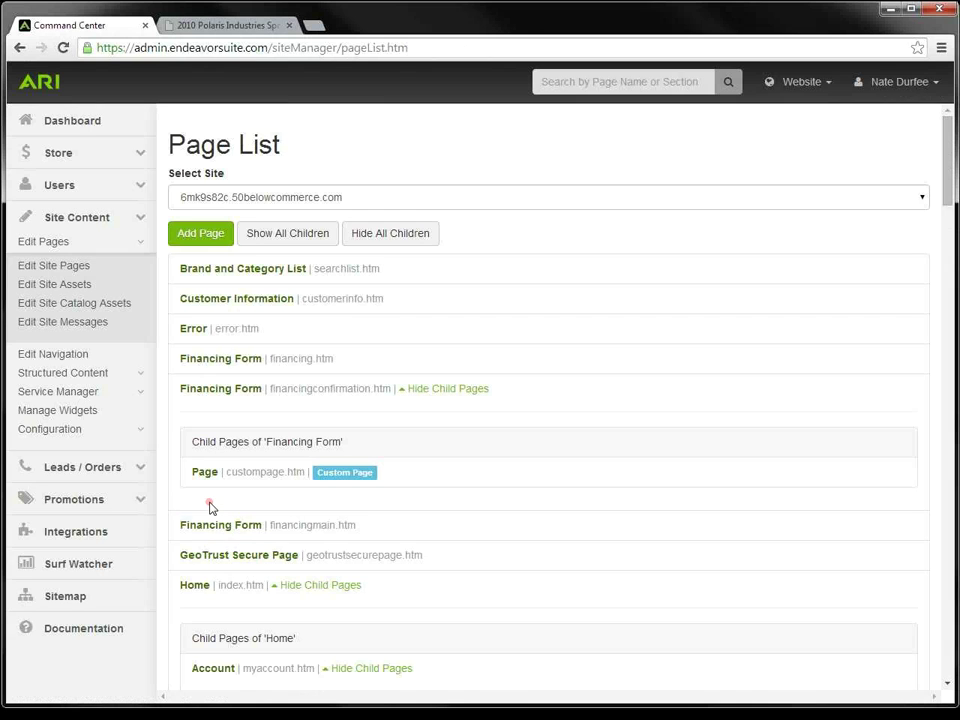
scroll(211, 508, "down", 4)
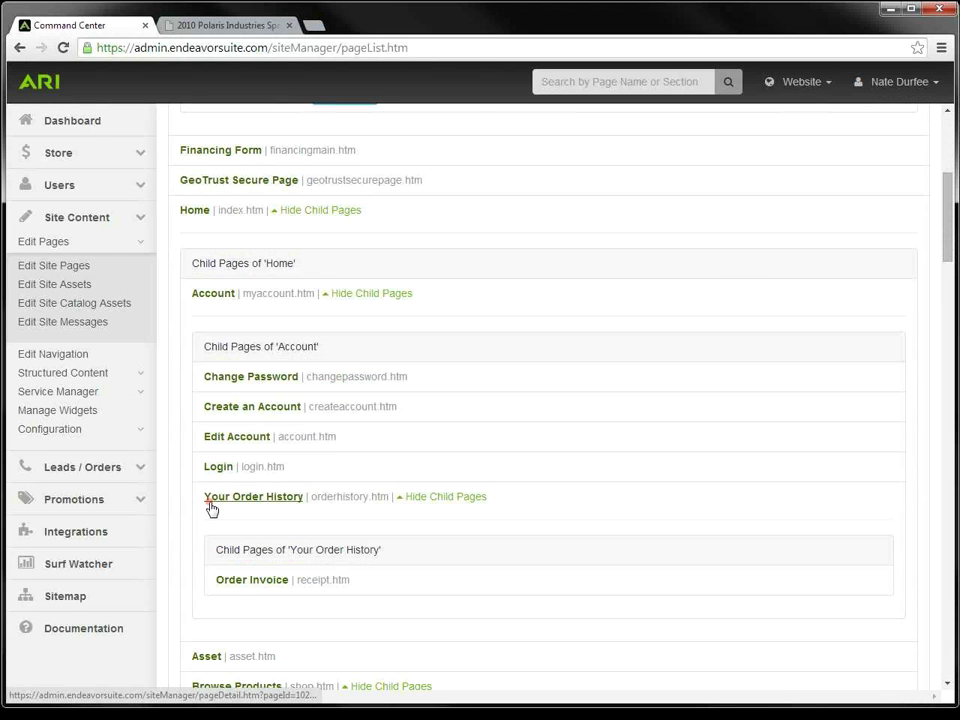
scroll(211, 508, "down", 8)
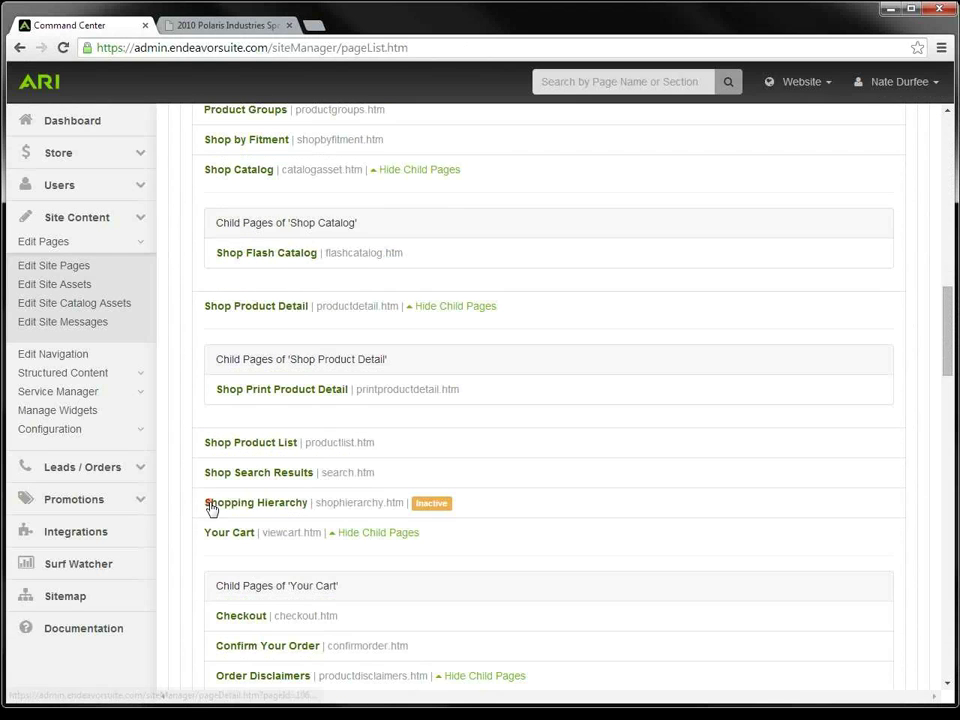
scroll(211, 508, "down", 5)
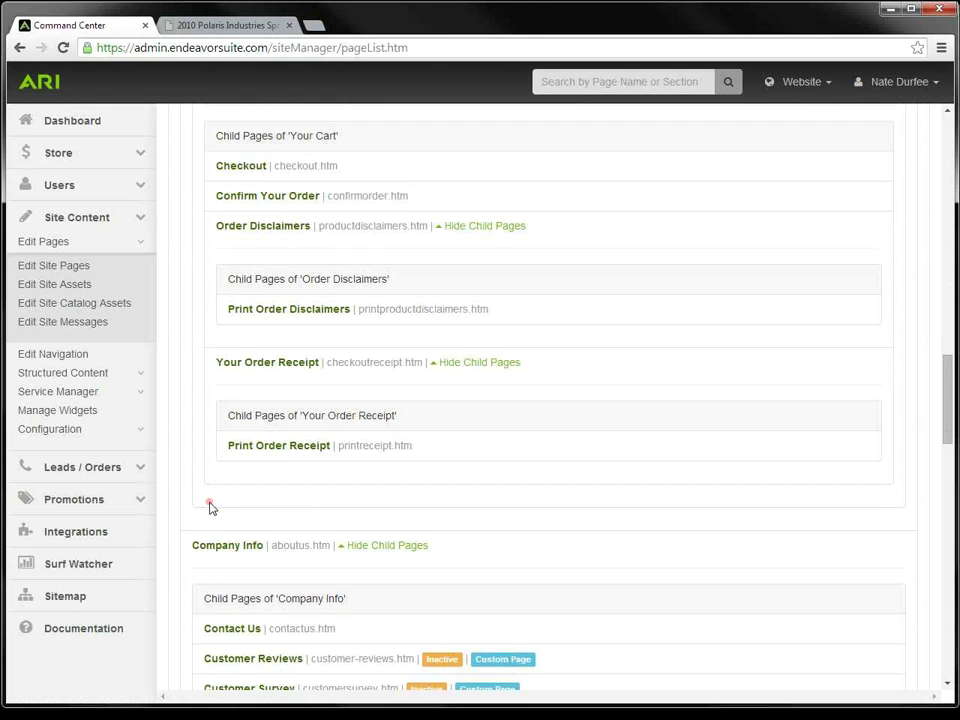
left_click(219, 553)
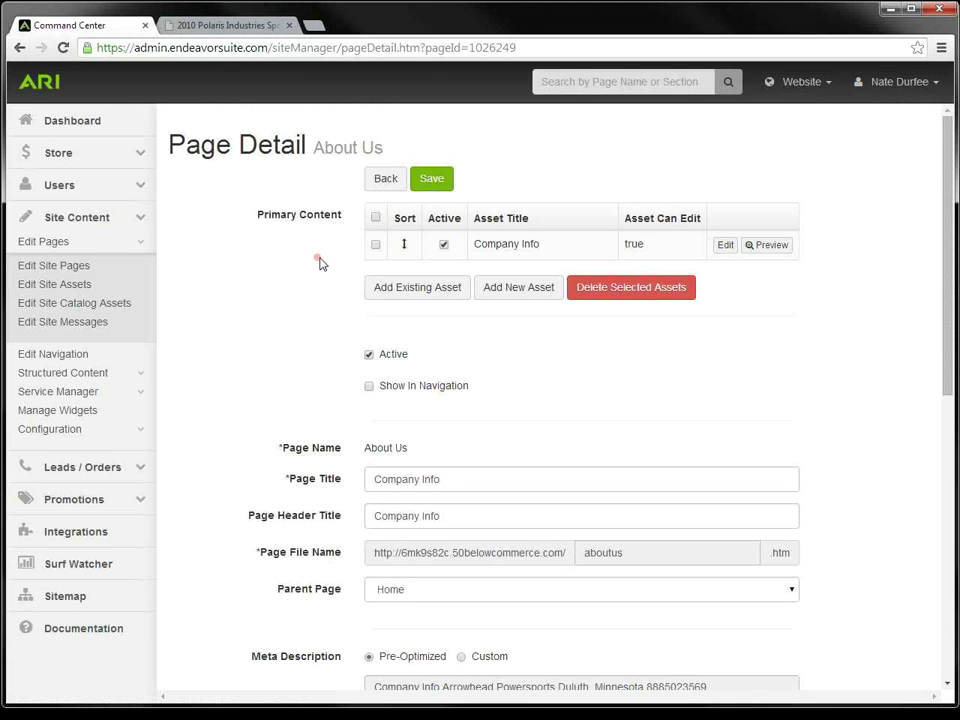
left_click(724, 246)
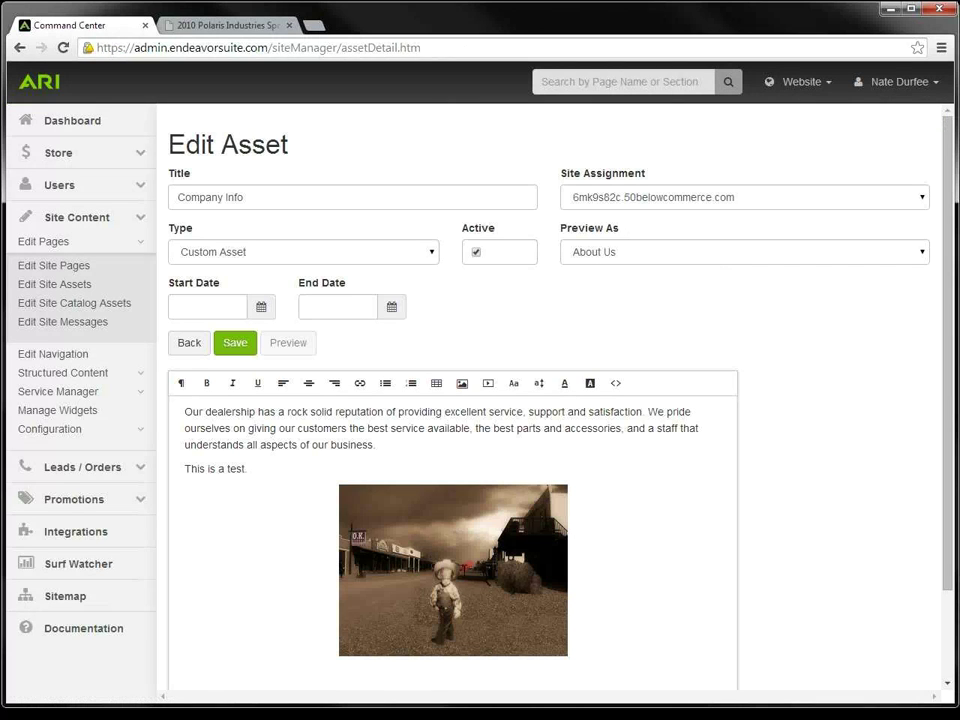
left_click(189, 346)
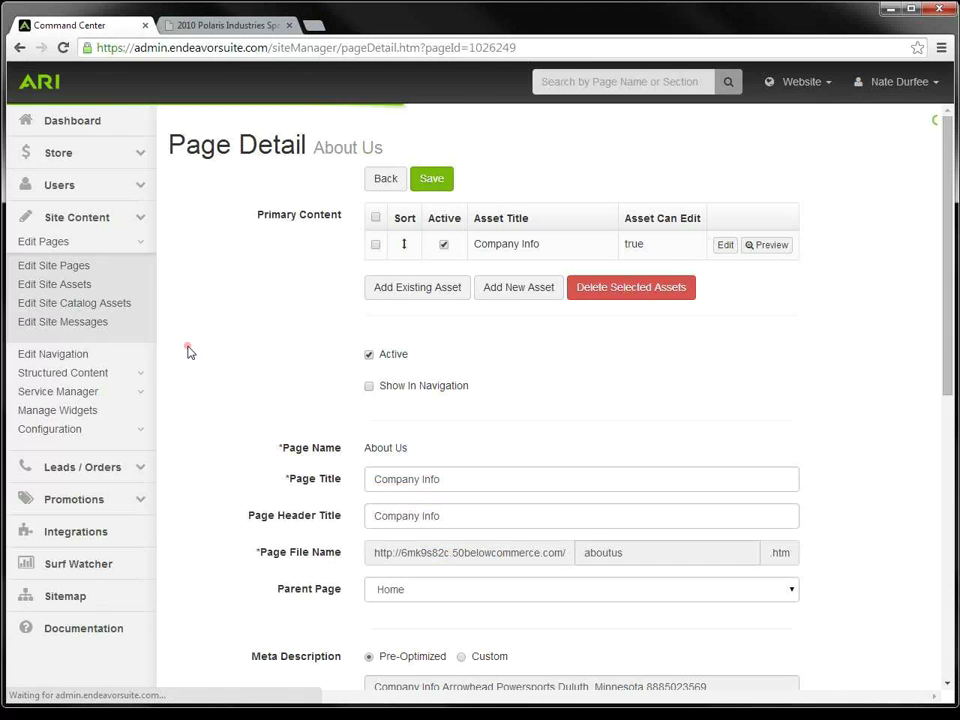
Step: Return to the page list and examine the Company Info submenu on the Arrowhead Powersports website
left_click(62, 272)
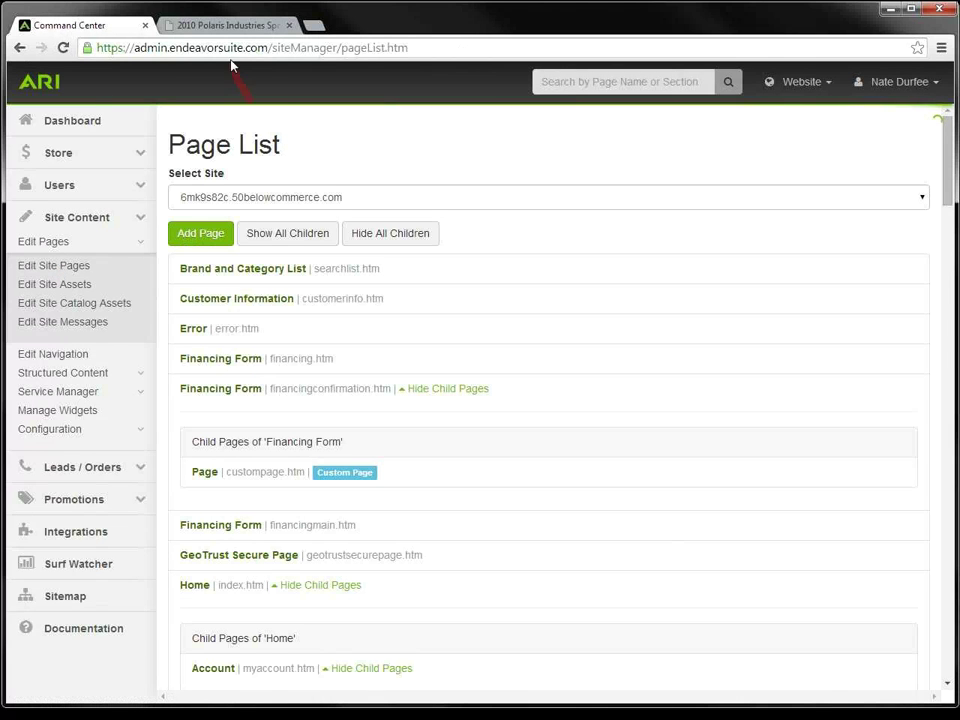
left_click(224, 27)
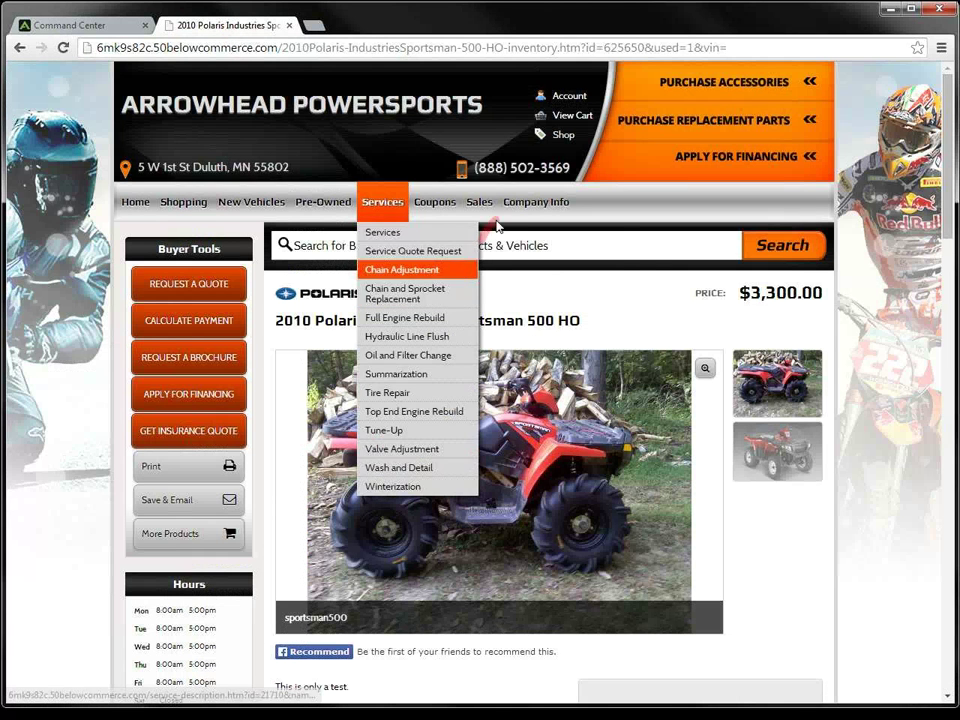
mouse_move(525, 208)
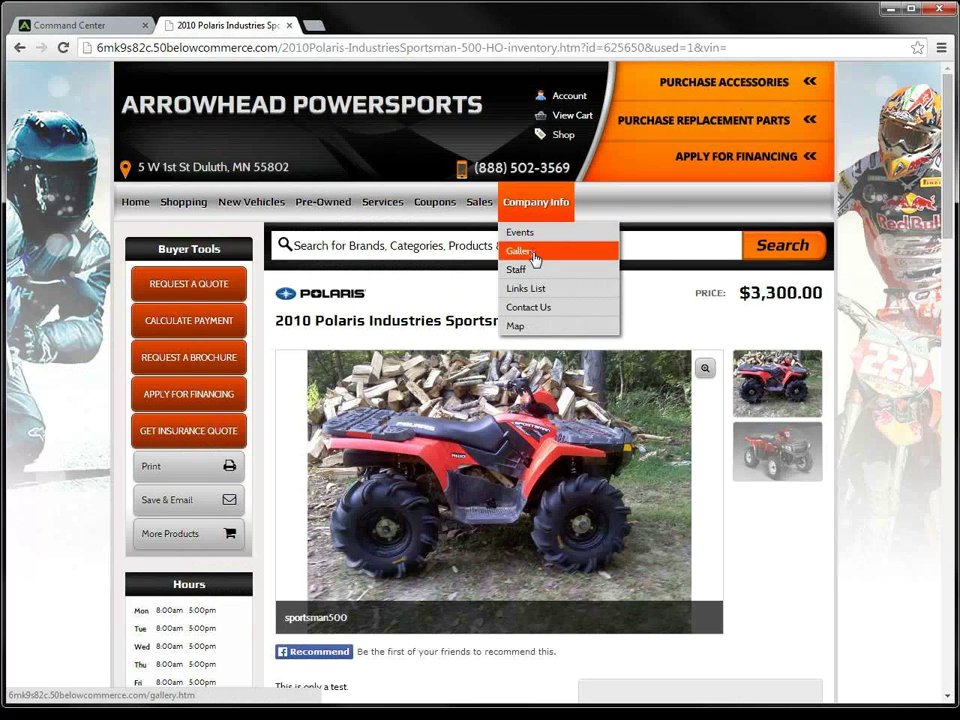
left_click(113, 31)
Step: Open the Staff page listed under Company Info, make it inactive and save it
scroll(183, 407, "down", 2)
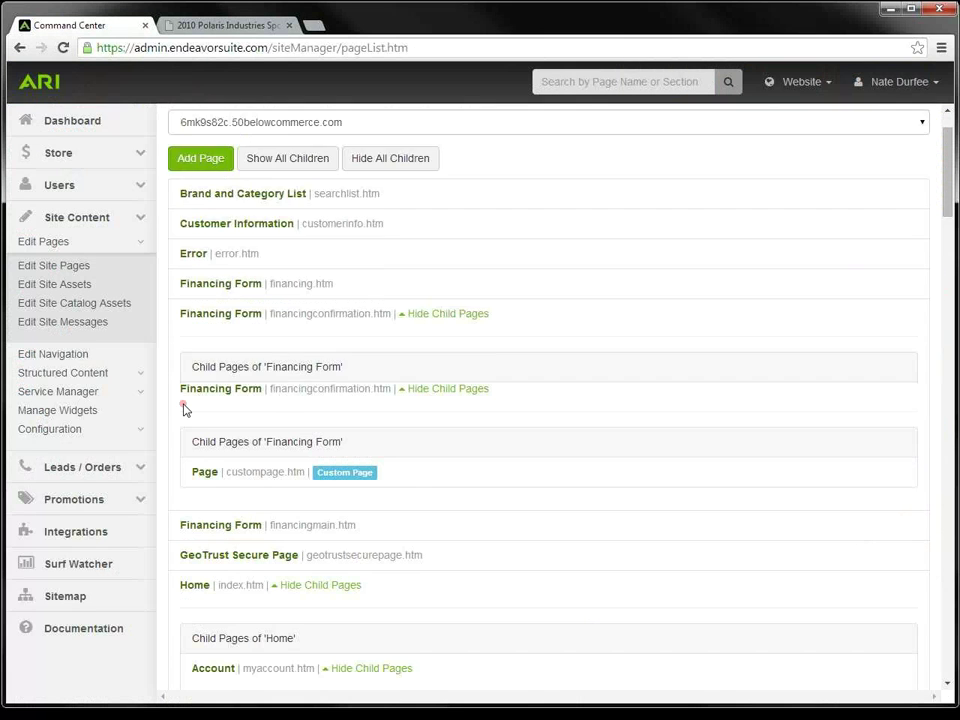
scroll(183, 407, "down", 10)
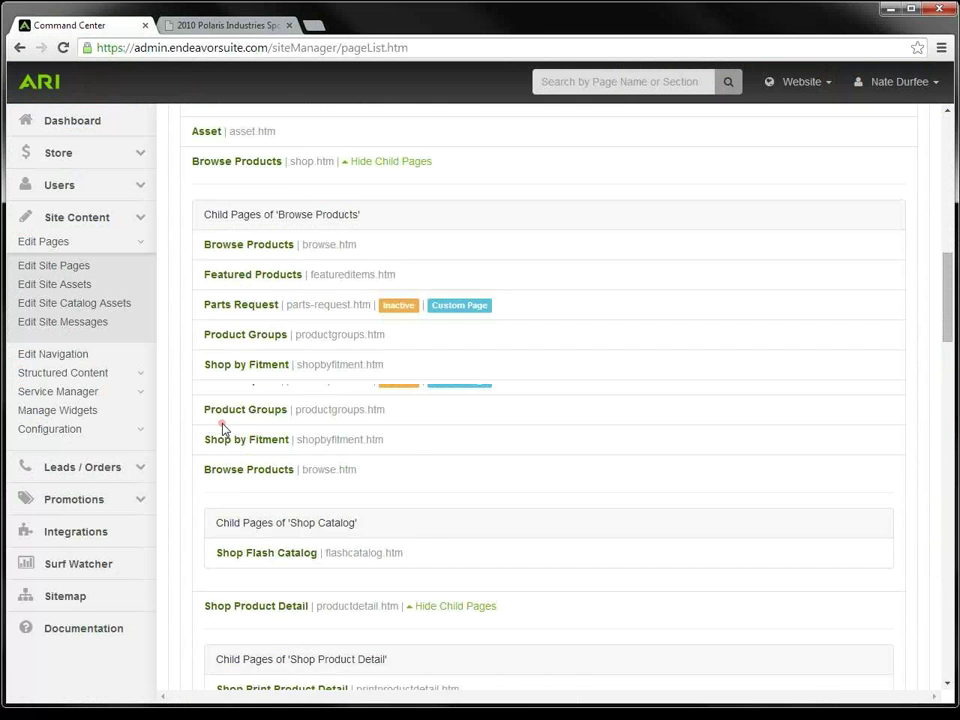
scroll(222, 428, "down", 10)
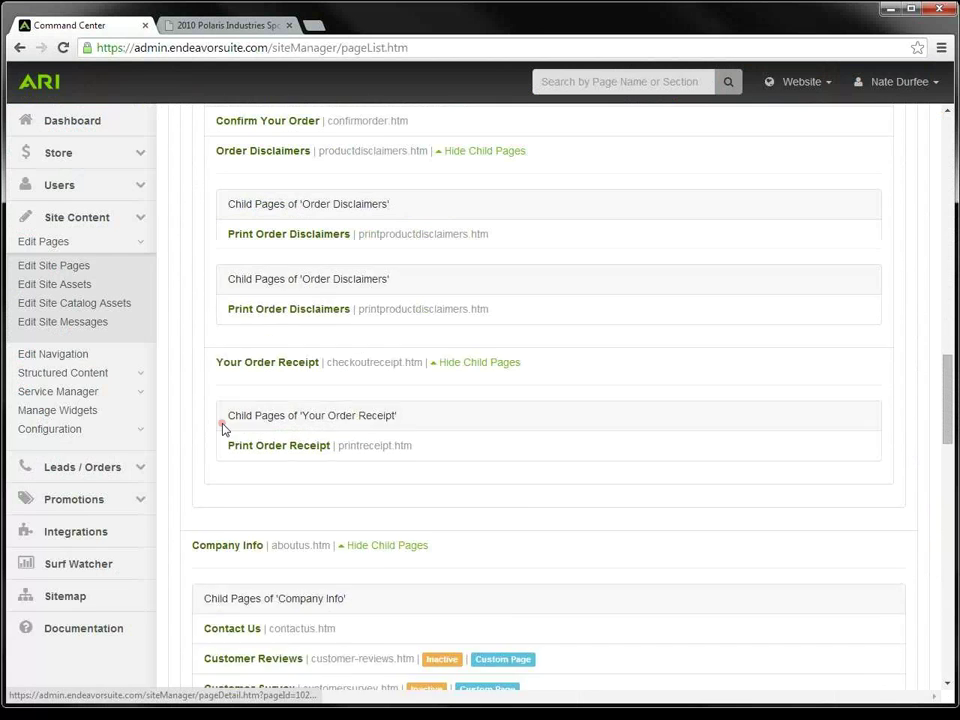
scroll(222, 428, "down", 5)
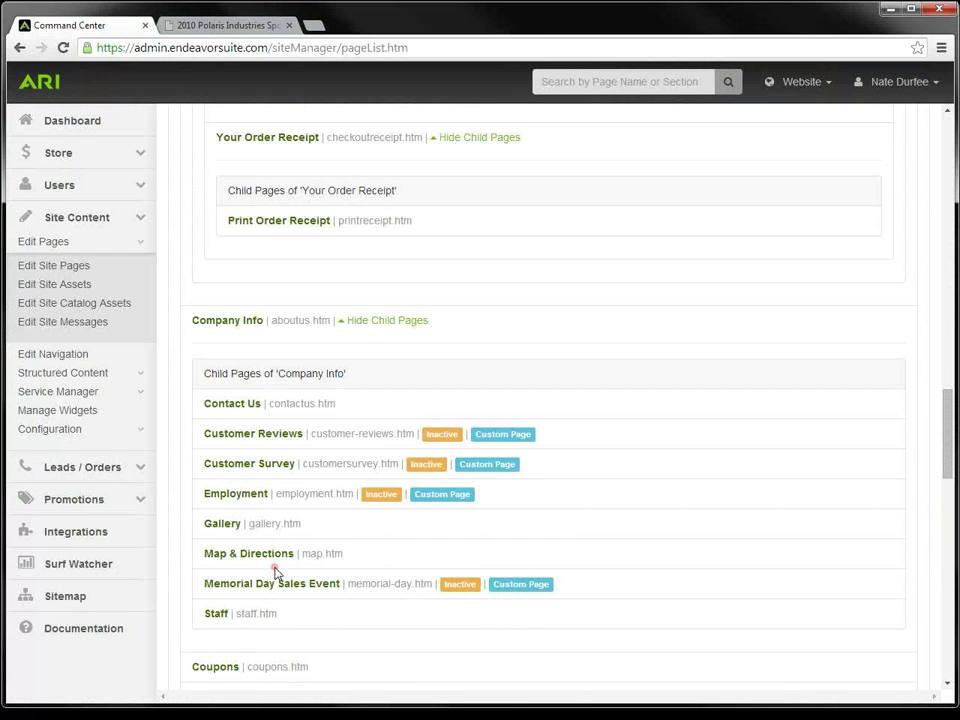
left_click(218, 619)
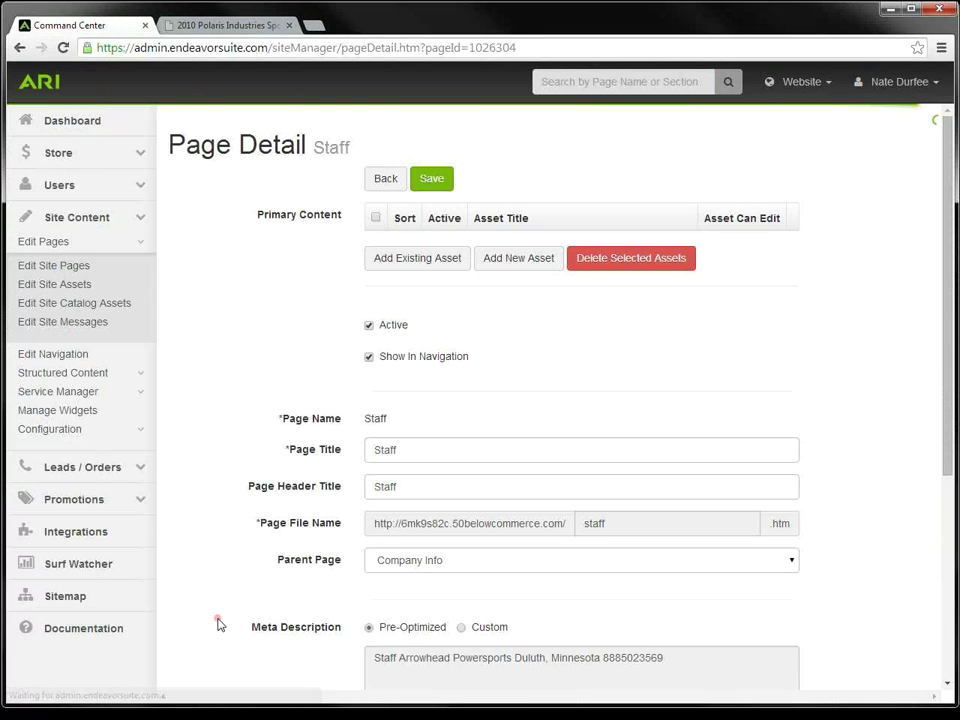
left_click(369, 326)
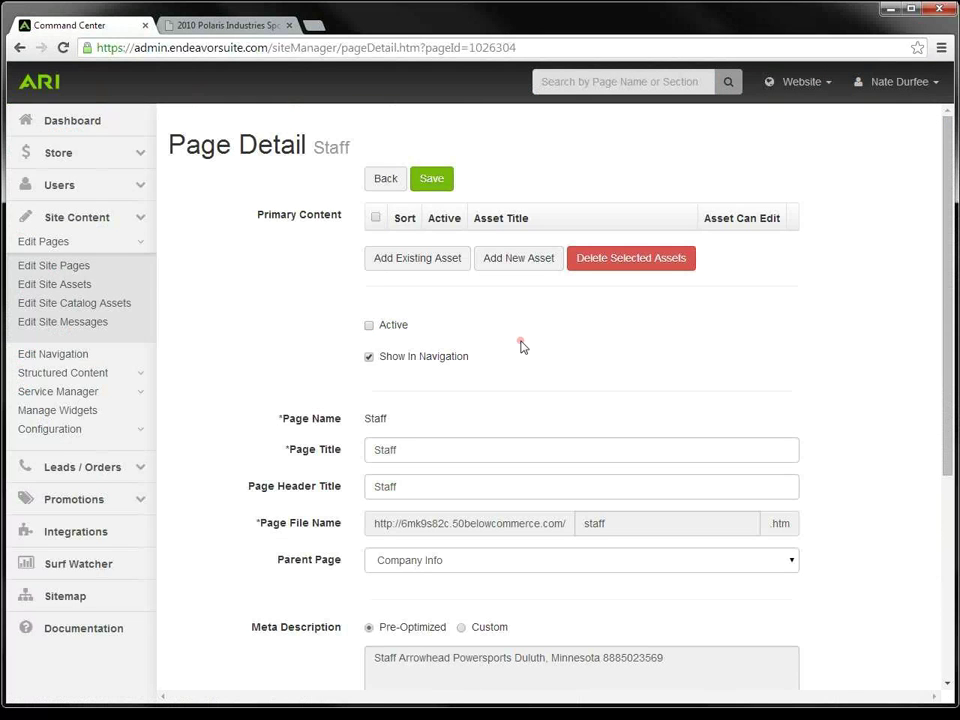
left_click(445, 184)
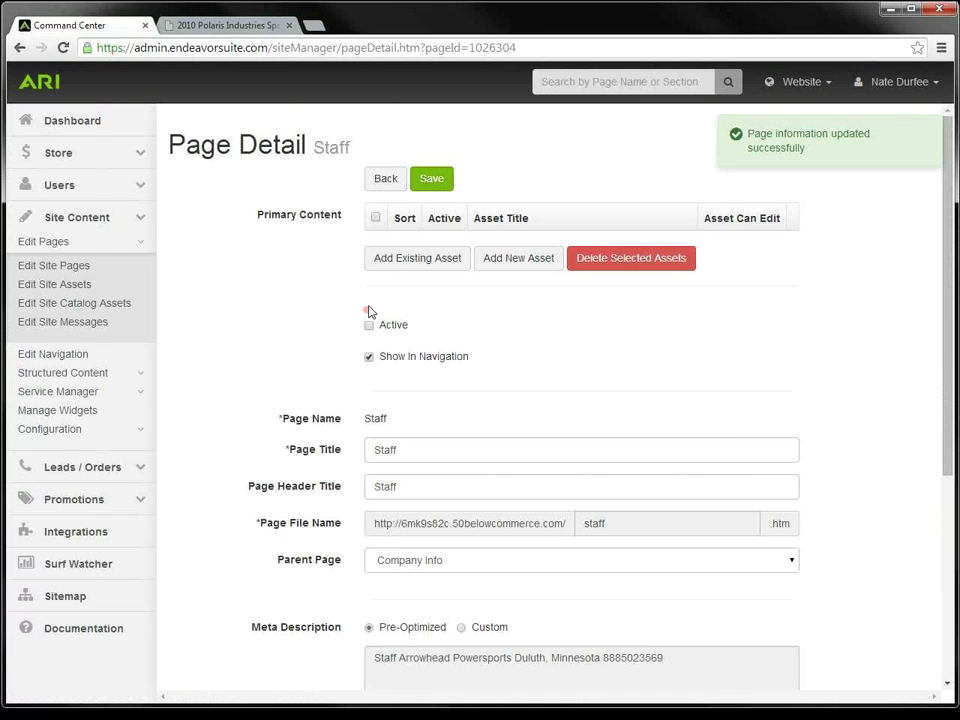
Step: Reopen the Staff page from the Company Info child pages, make it active again and save it
left_click(385, 183)
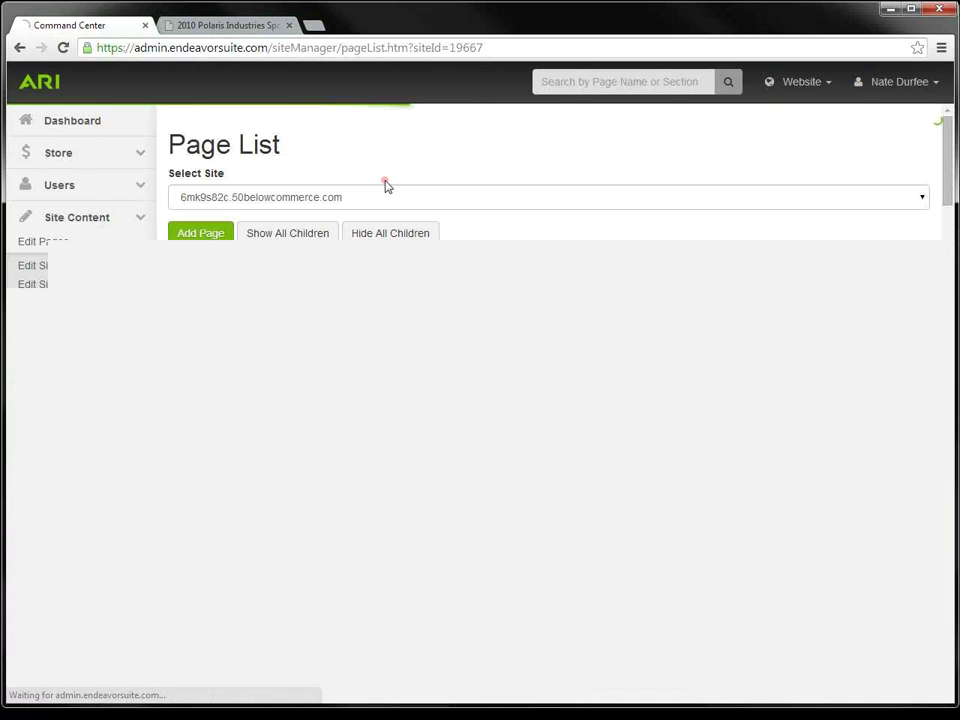
scroll(251, 505, "down", 7)
scroll(248, 508, "down", 12)
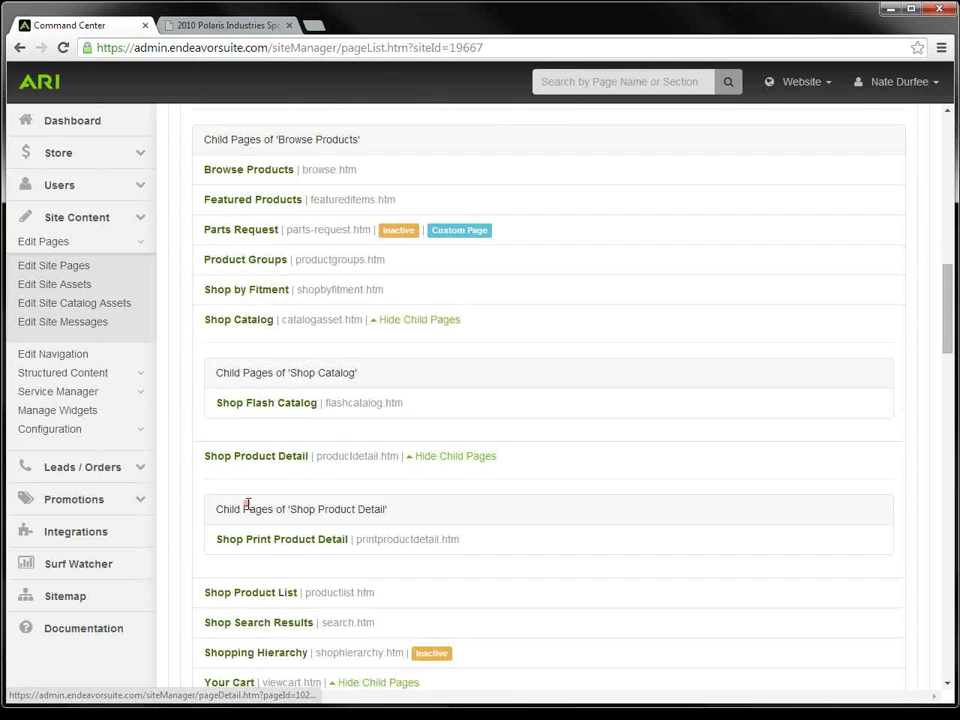
scroll(248, 508, "down", 3)
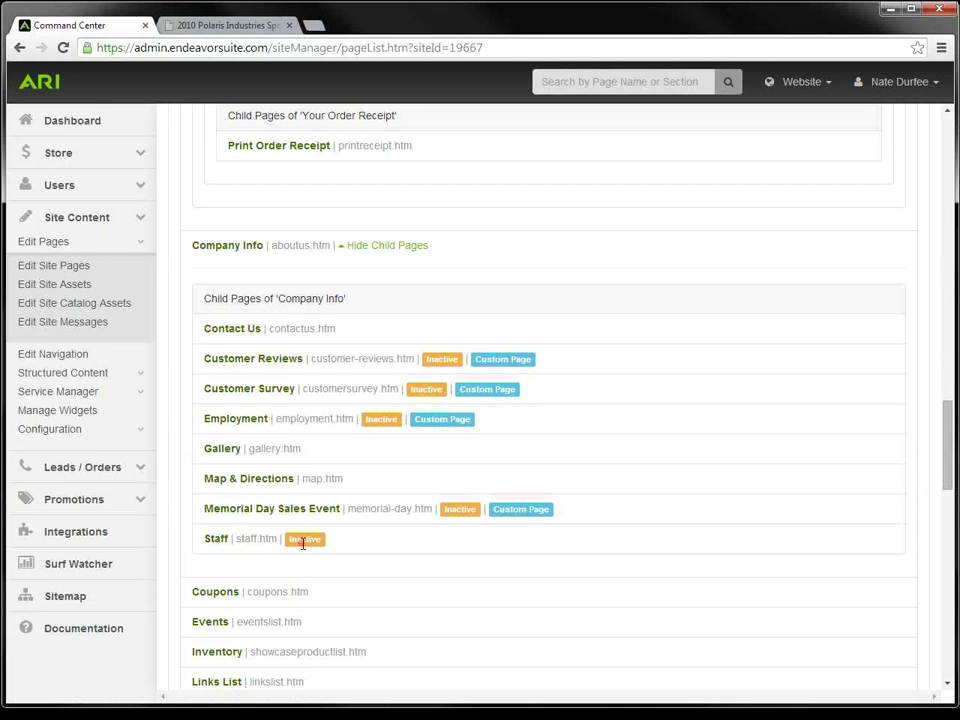
left_click(215, 541)
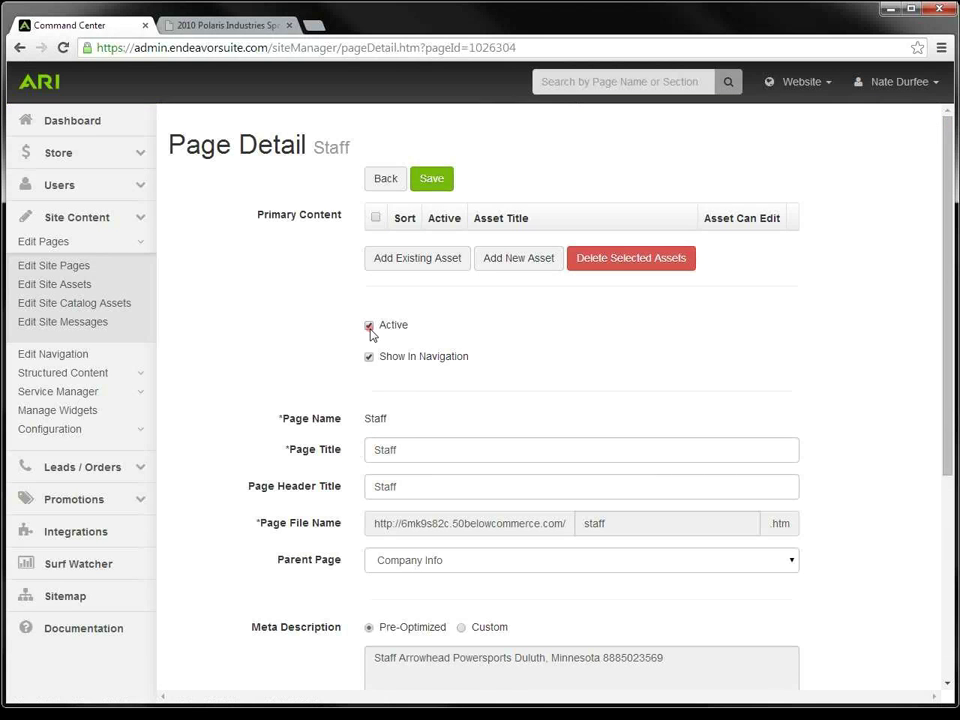
left_click(433, 183)
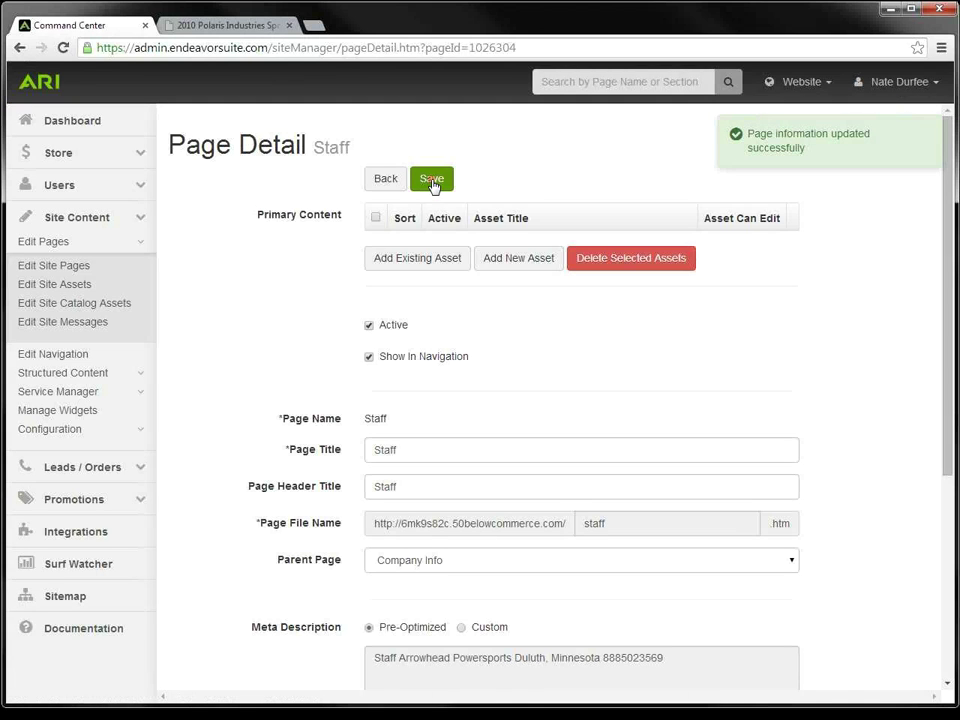
Step: Collapse the page editing options and open the site's navigation editor
left_click(140, 245)
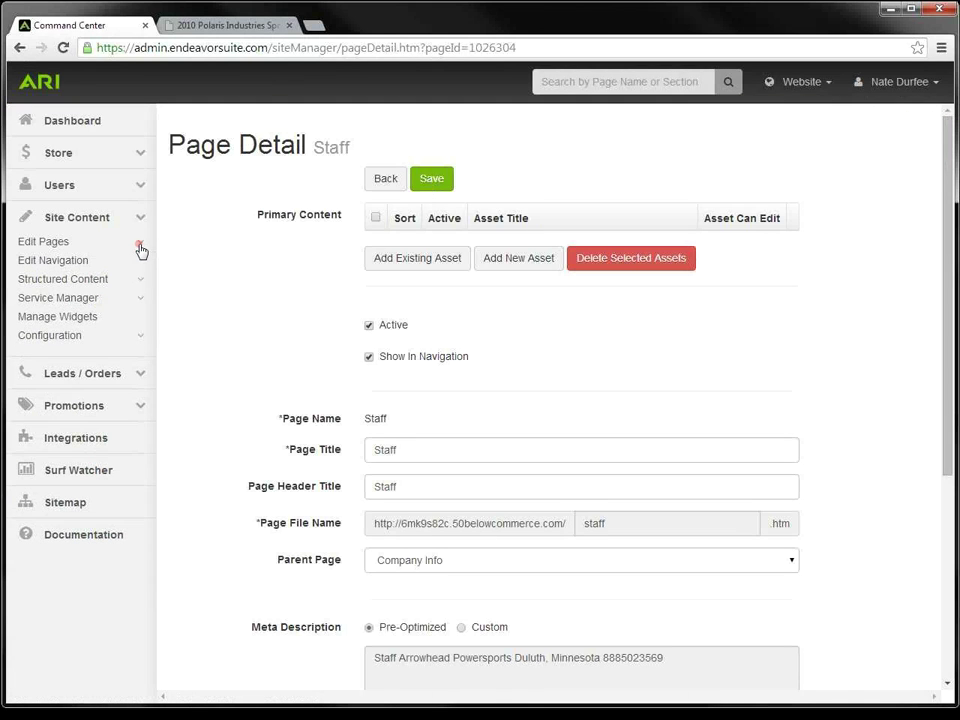
left_click(72, 266)
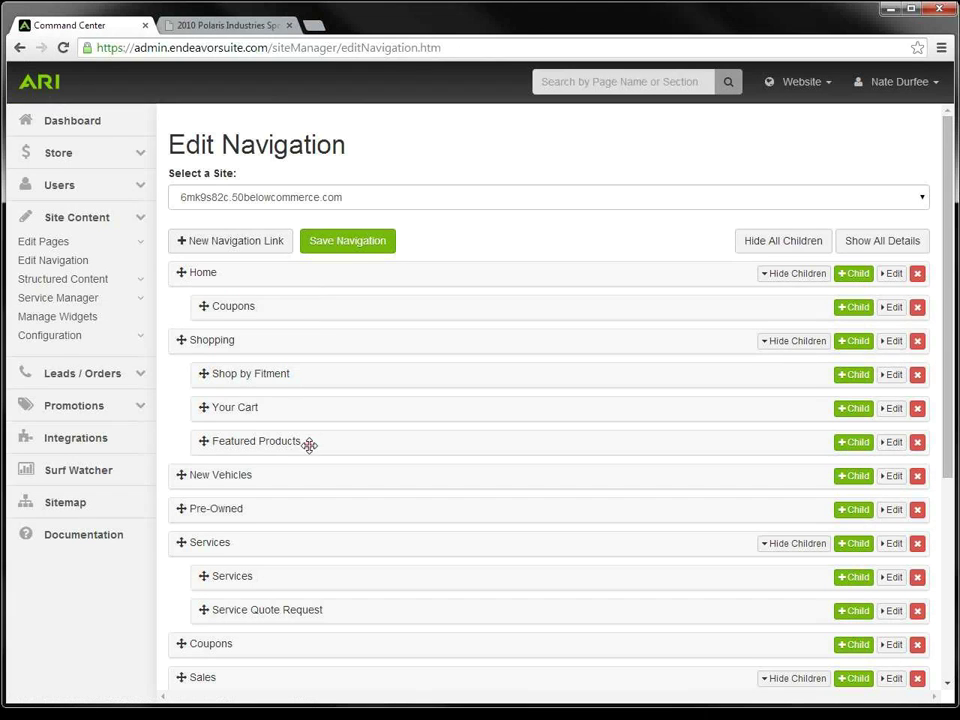
Step: Examine the main navigation and its Company Info submenu on the Arrowhead Powersports website, and return to the navigation editor
left_click(222, 25)
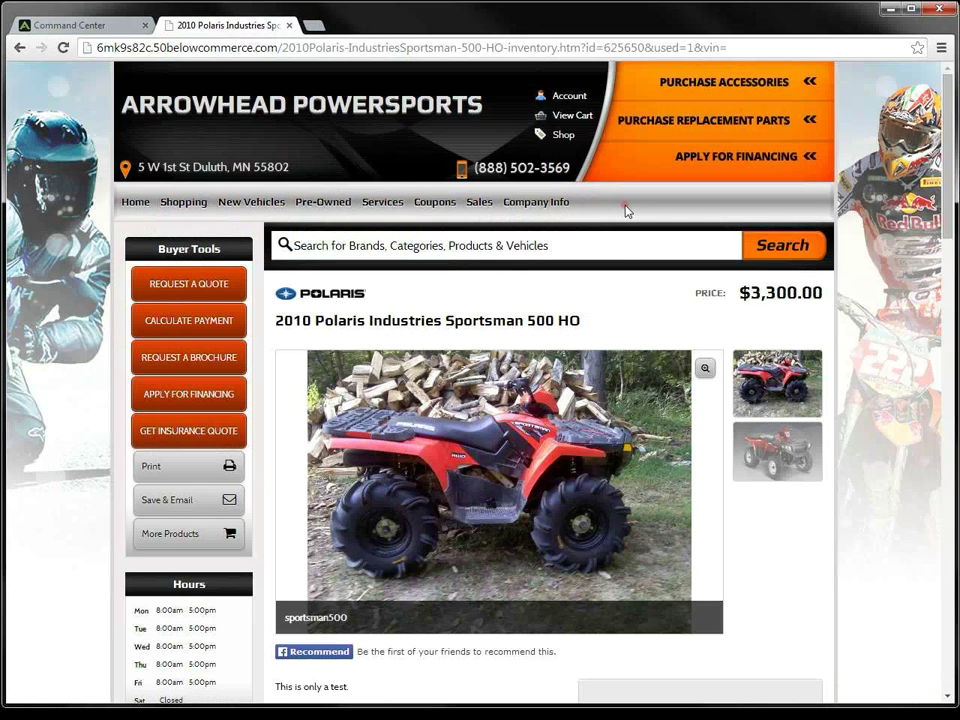
mouse_move(540, 203)
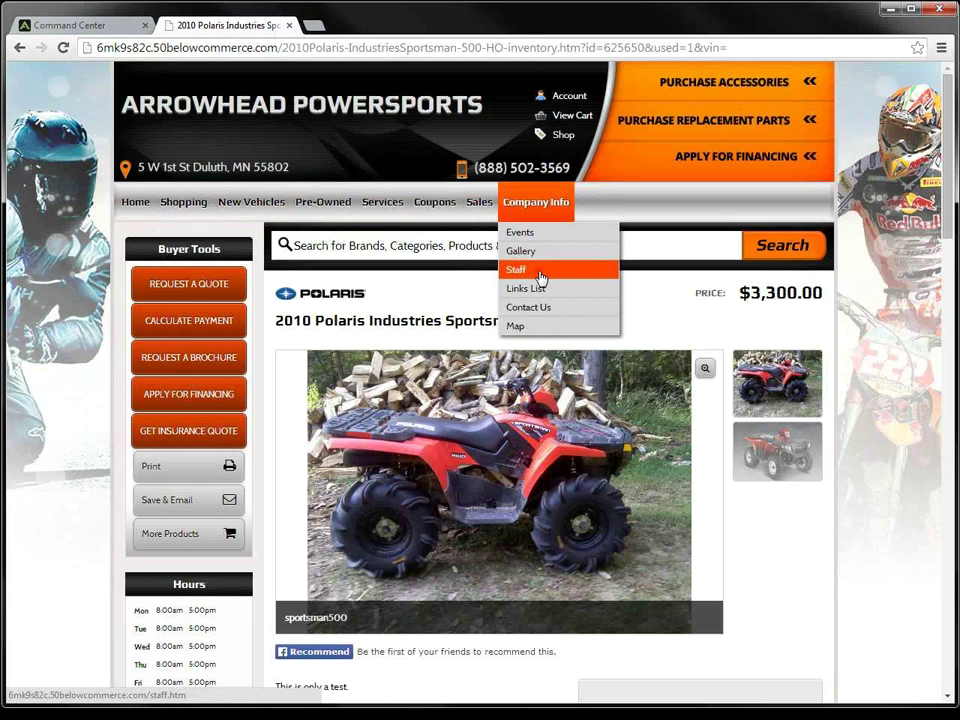
mouse_move(135, 210)
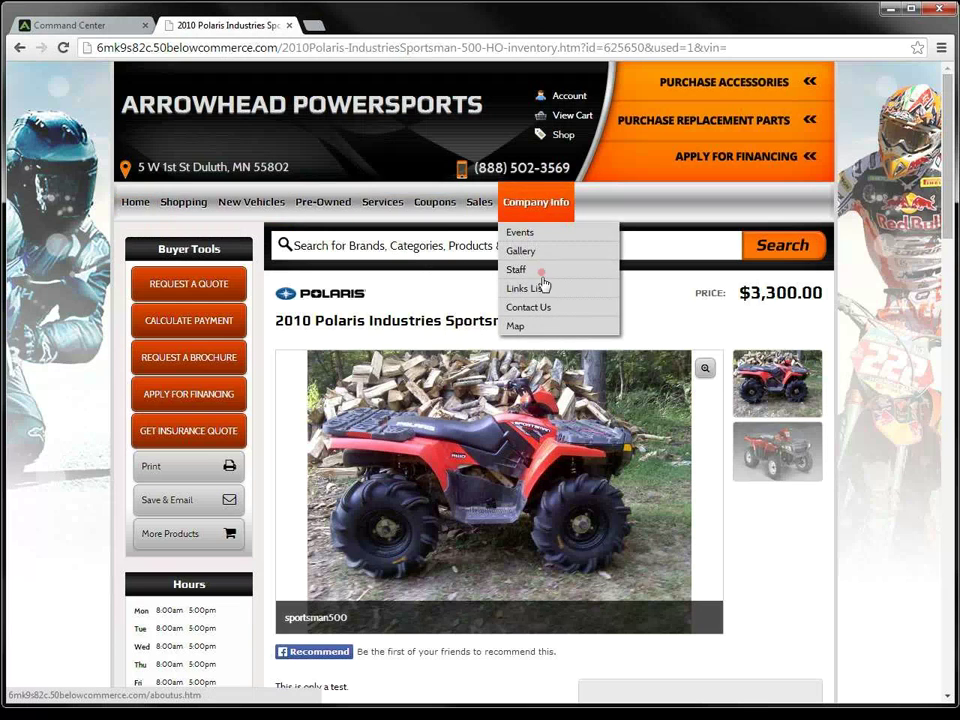
left_click(112, 27)
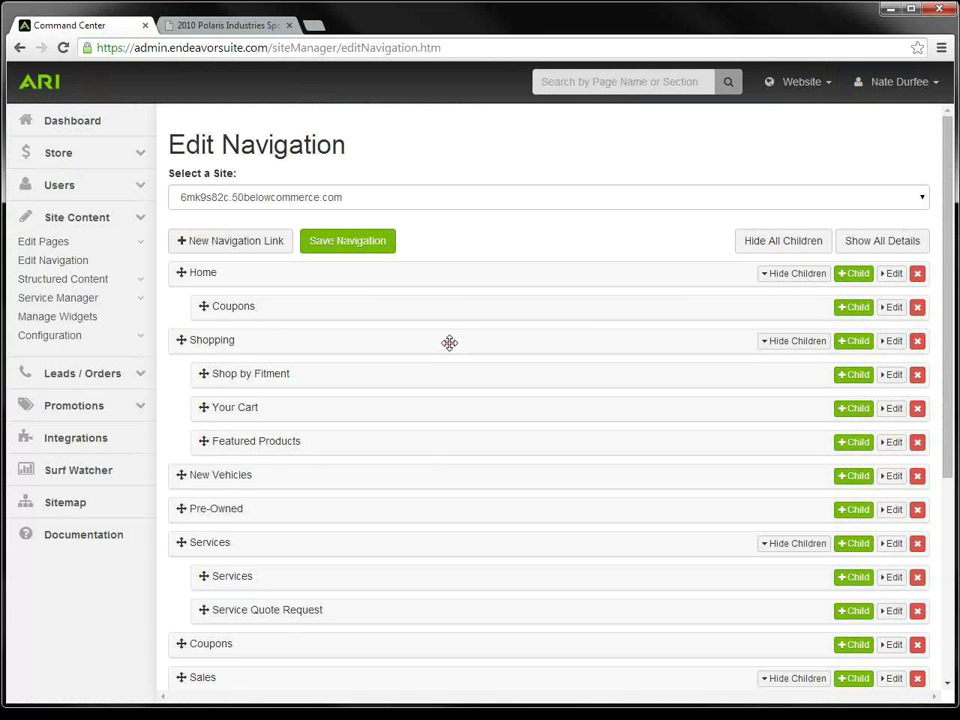
Step: Hide all child links in the navigation list and try moving the Company Info entry
left_click(767, 243)
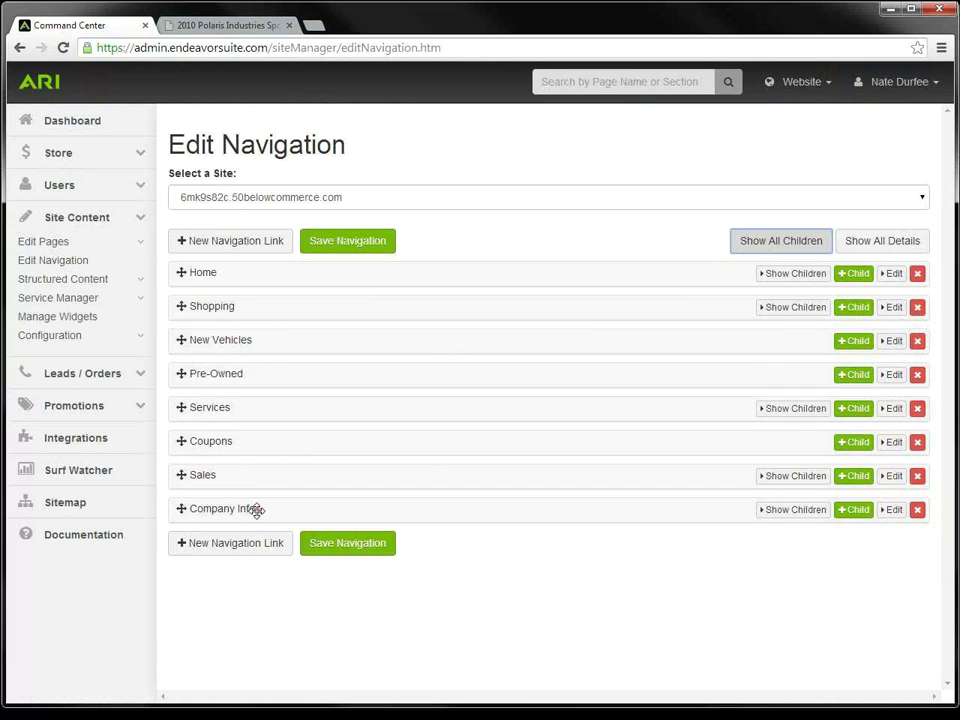
mouse_move(246, 510)
left_mouse_down()
mouse_move(249, 433)
mouse_move(232, 548)
mouse_move(236, 518)
left_mouse_up()
left_click_drag(235, 516, 240, 499)
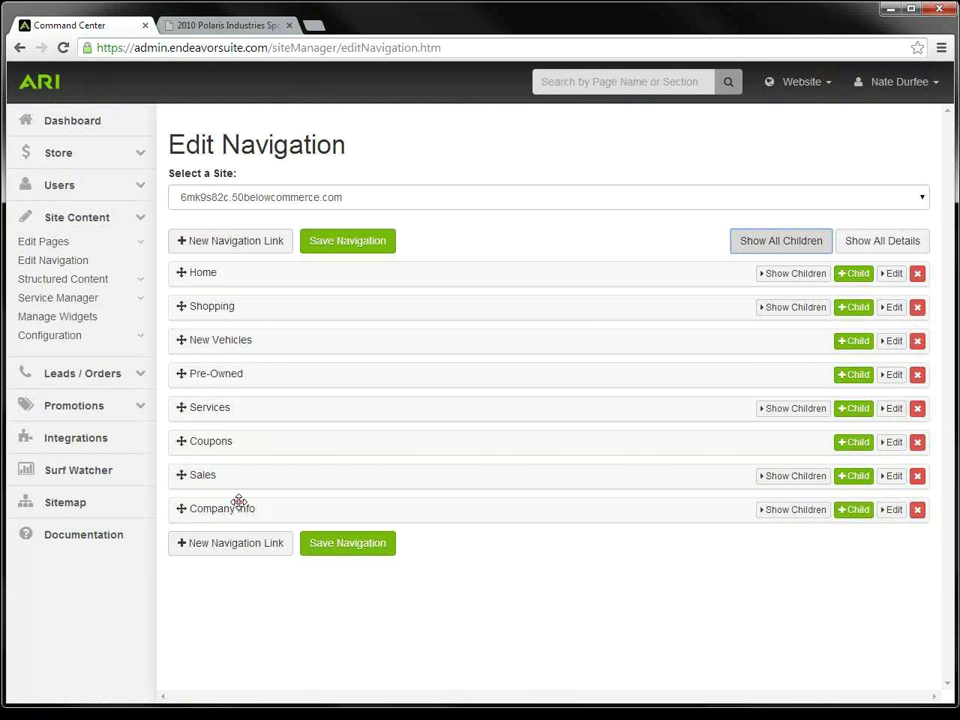
Step: Add a new top-level navigation link pointing to the Map & Directions (map.htm) site page
left_click(228, 251)
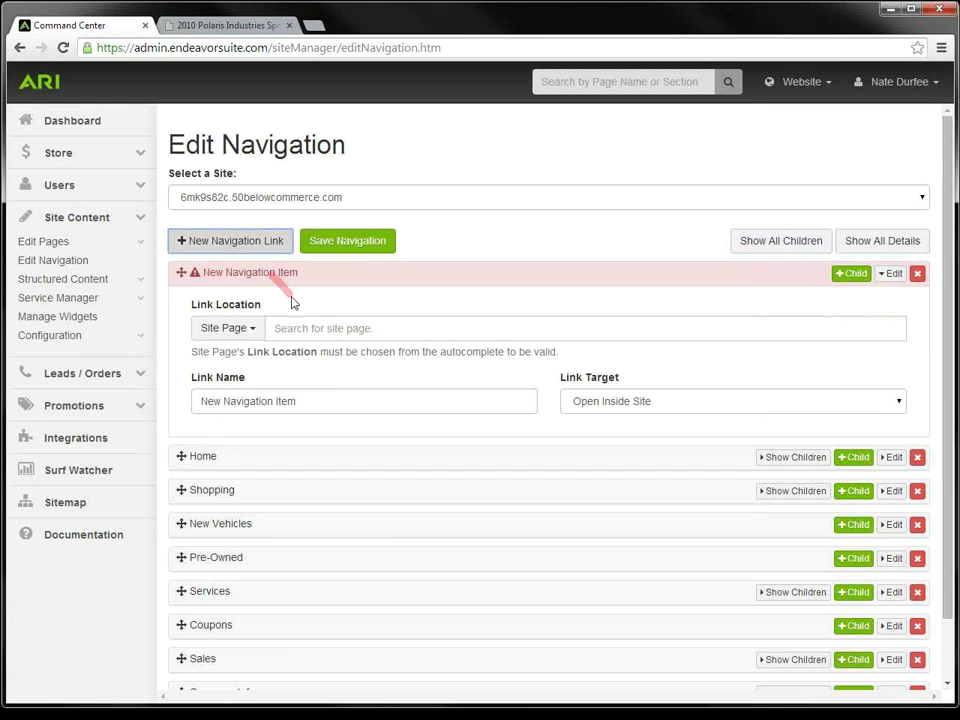
left_click(297, 327)
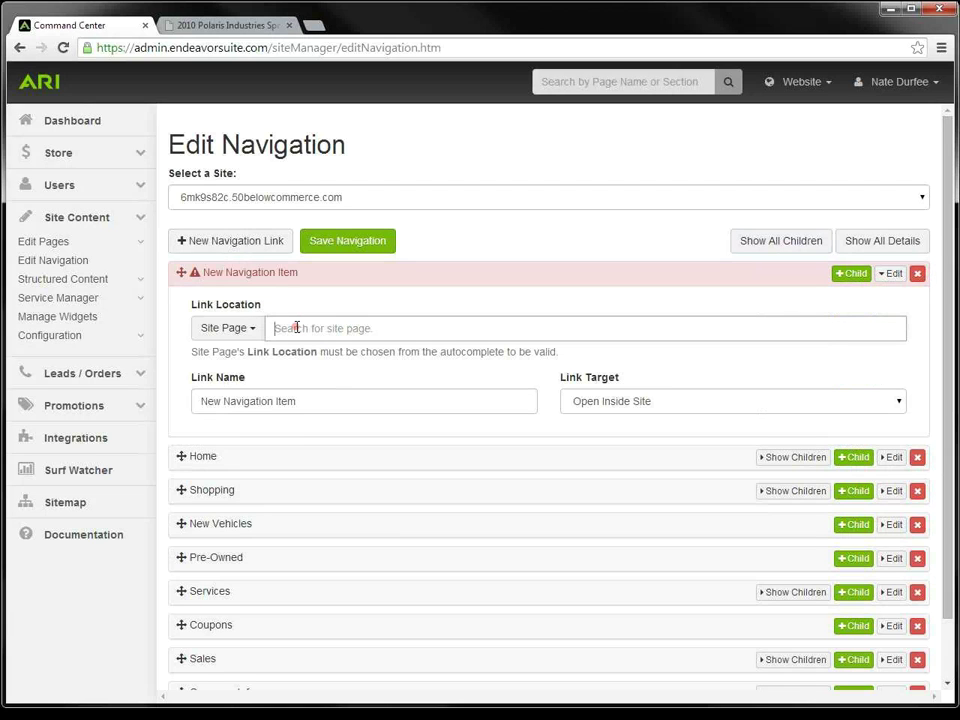
type("Map")
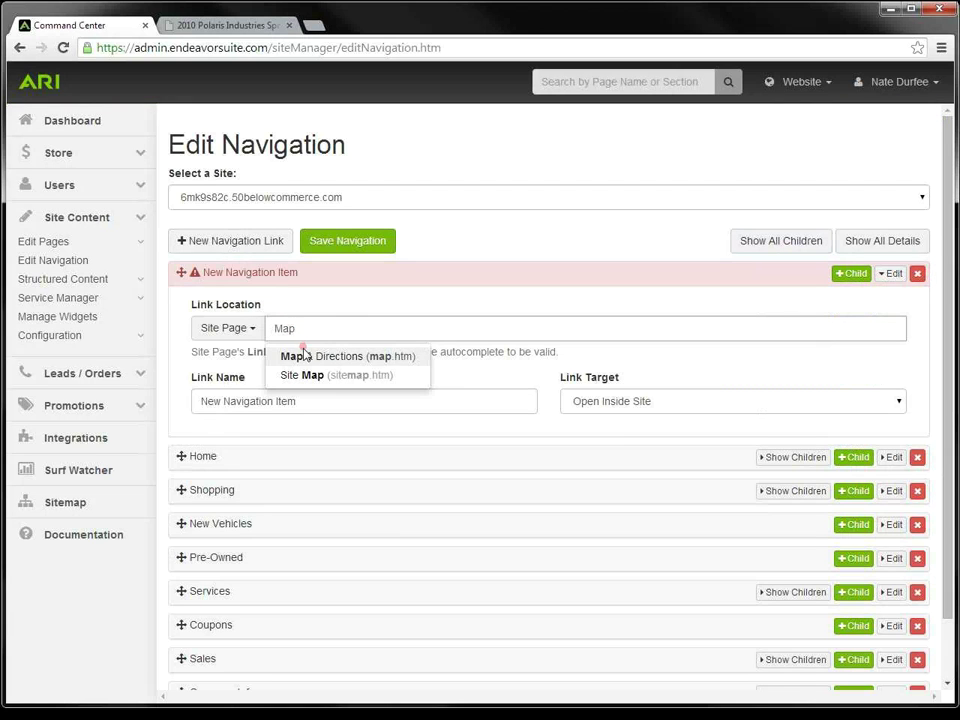
key("Down")
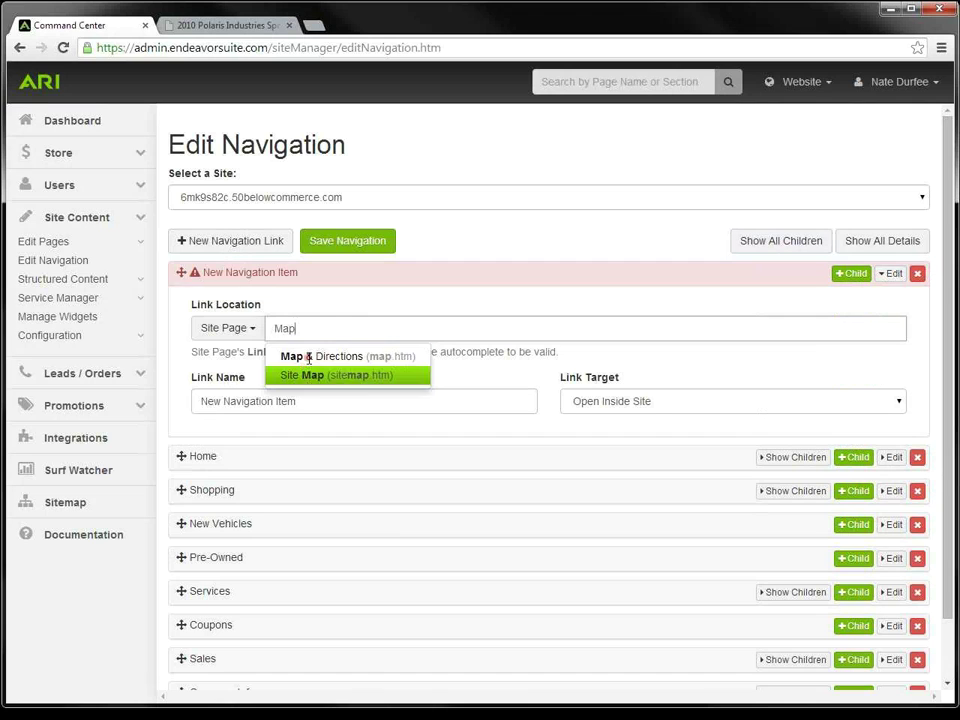
key("Up")
key("Return")
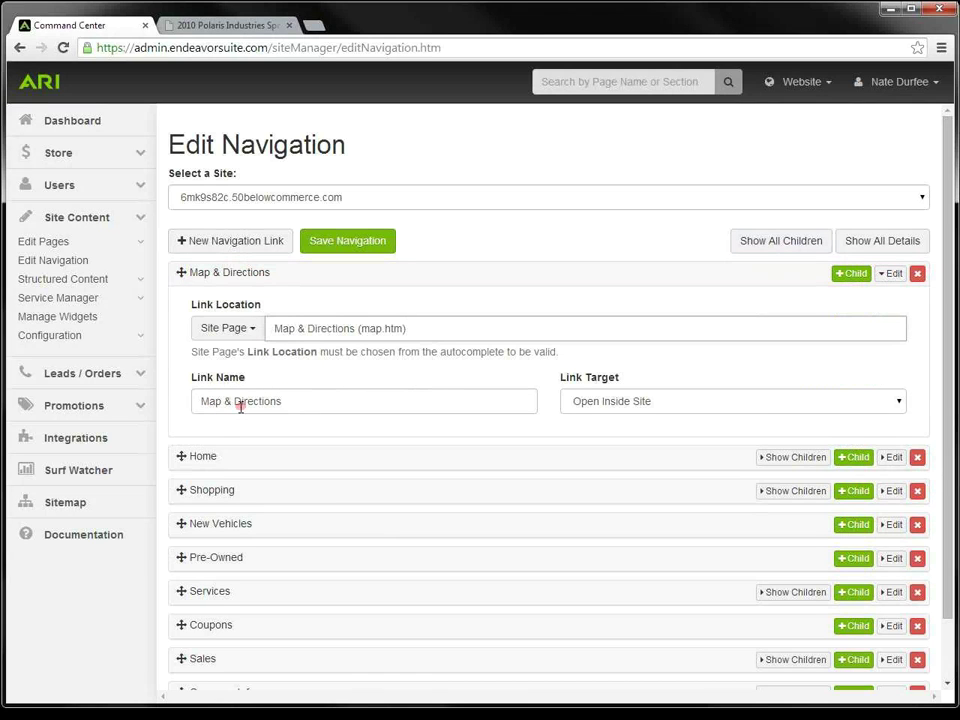
Step: Shorten the new link's name to Map and save the navigation
left_click(272, 405)
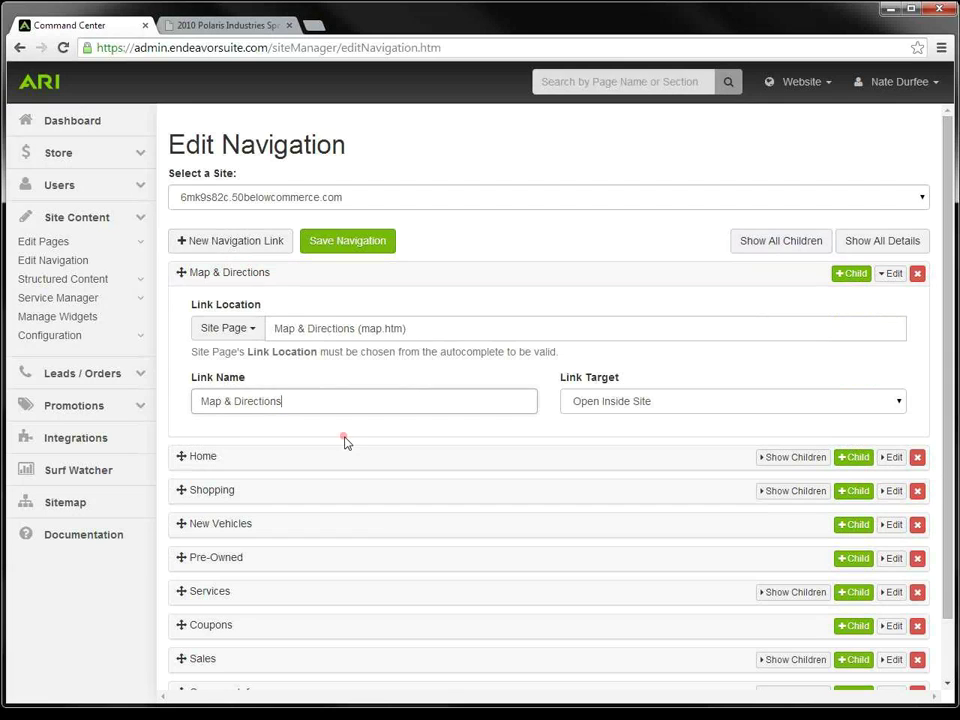
key("BackSpace")
key("BackSpace")
key("BackSpace")
key("BackSpace")
key("BackSpace")
key("BackSpace")
key("BackSpace")
key("BackSpace")
key("BackSpace")
key("BackSpace")
key("BackSpace")
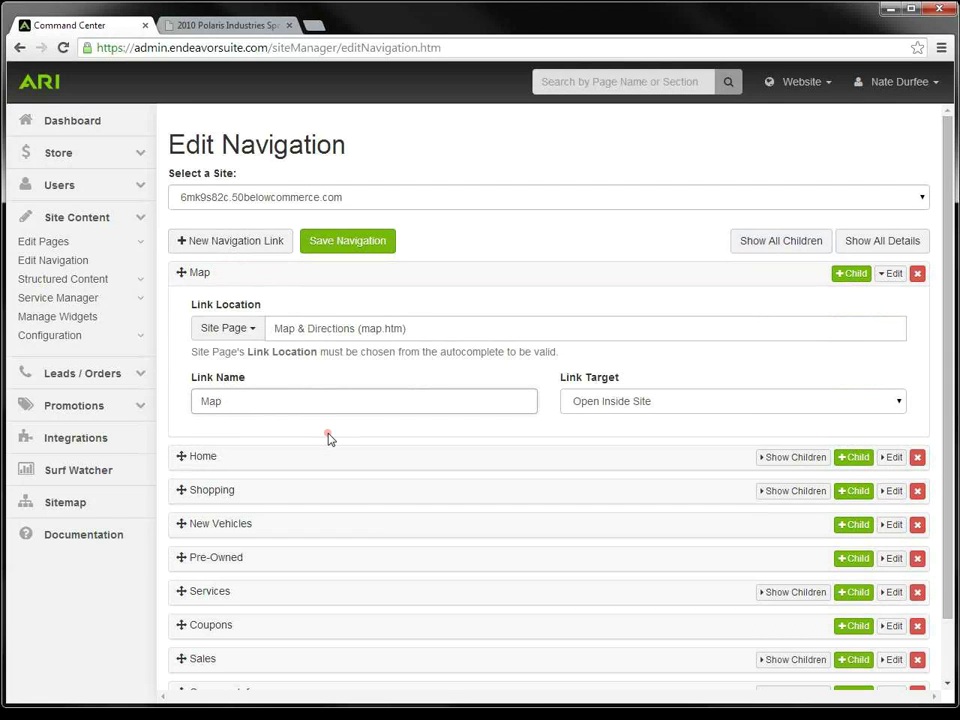
left_click(357, 248)
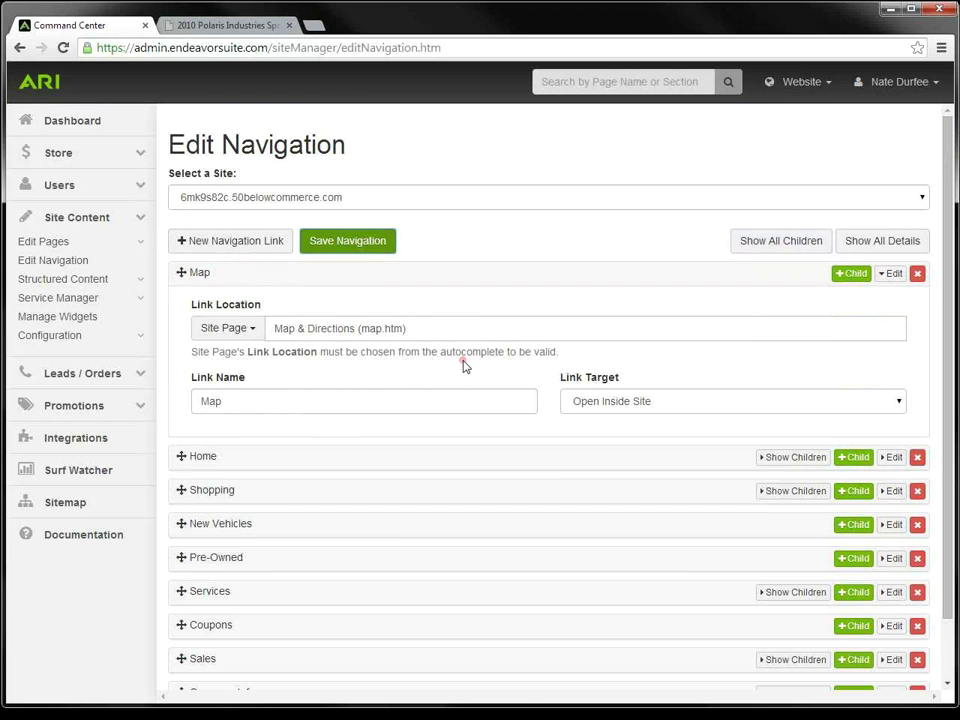
Step: Collapse the Map link's details, move it below Company Info at the end of the navigation list, and save
left_click(891, 274)
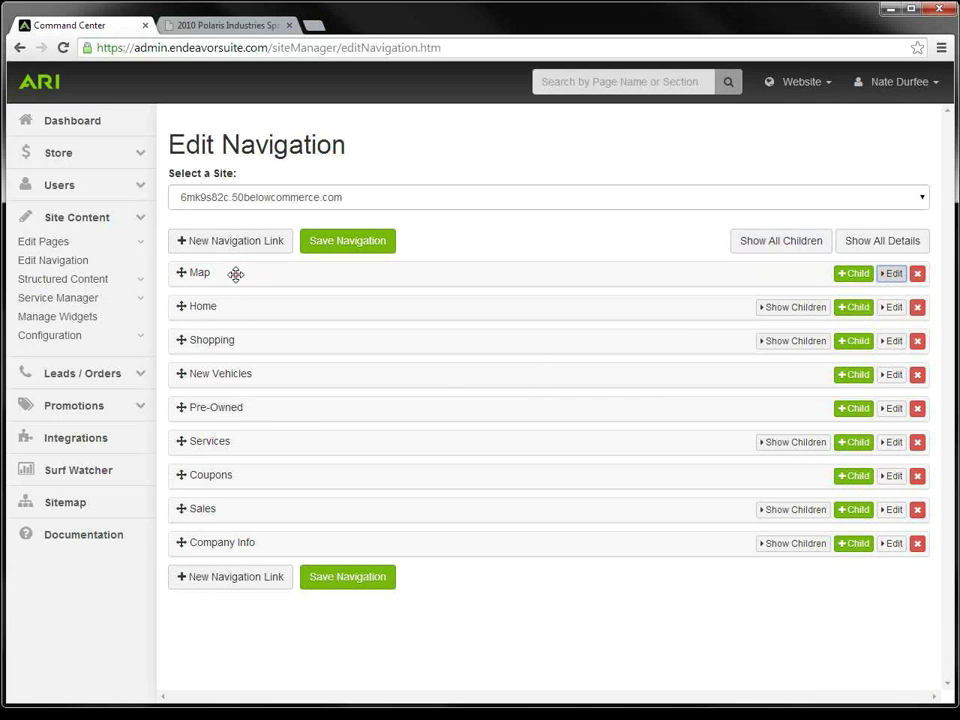
left_click_drag(235, 274, 225, 549)
left_click(323, 583)
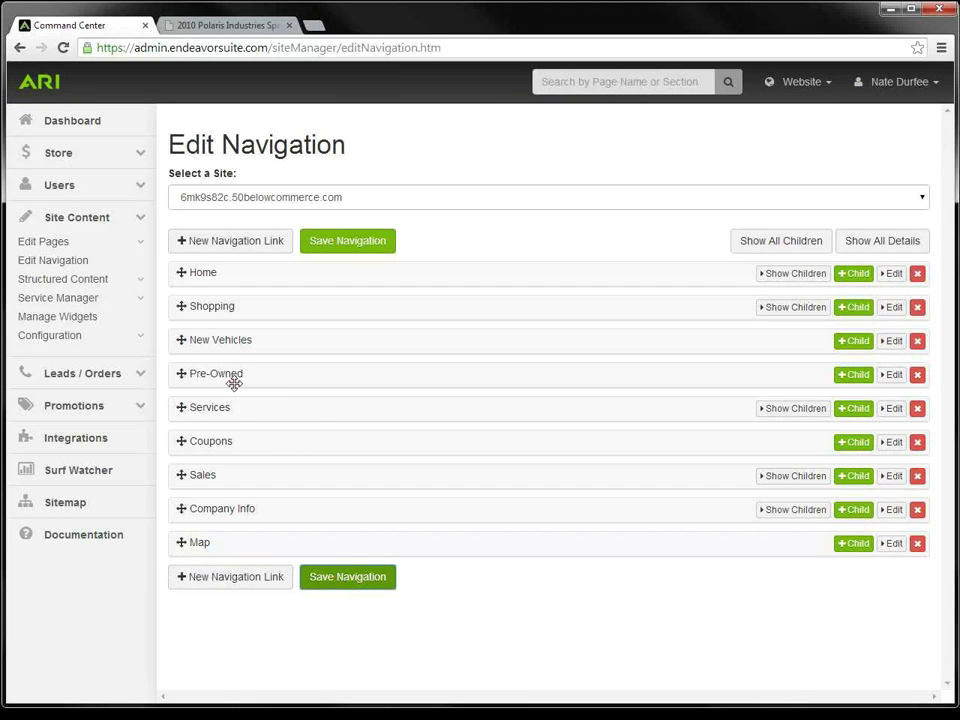
Step: Rename the Pre-Owned navigation link to In-Stock Units, save the navigation and collapse the link's details
left_click(891, 375)
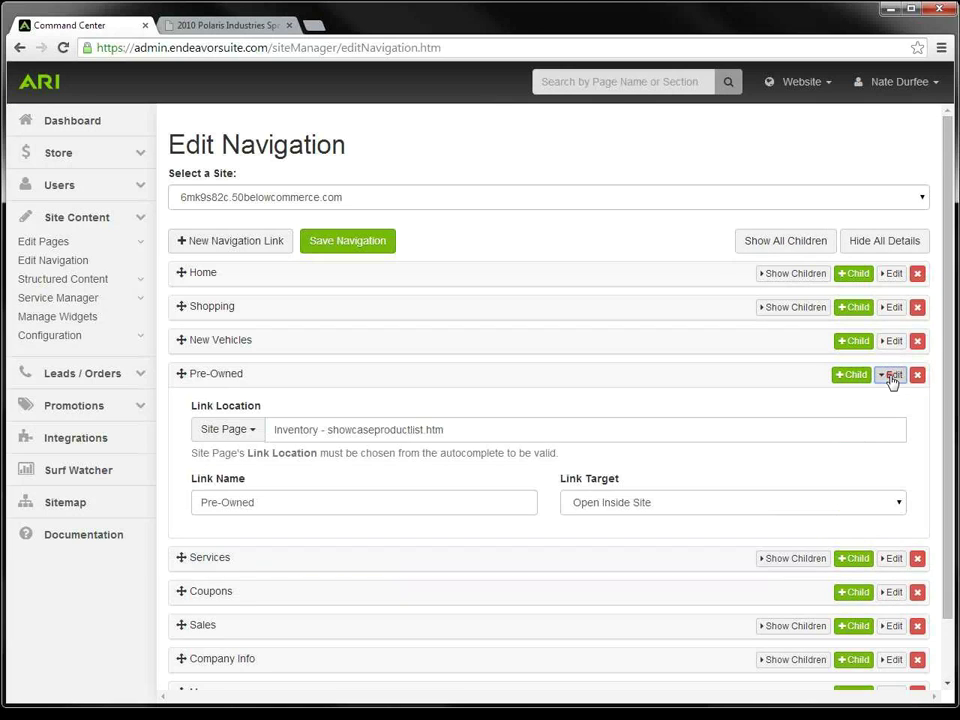
left_click(272, 507)
left_click_drag(216, 506, 198, 506)
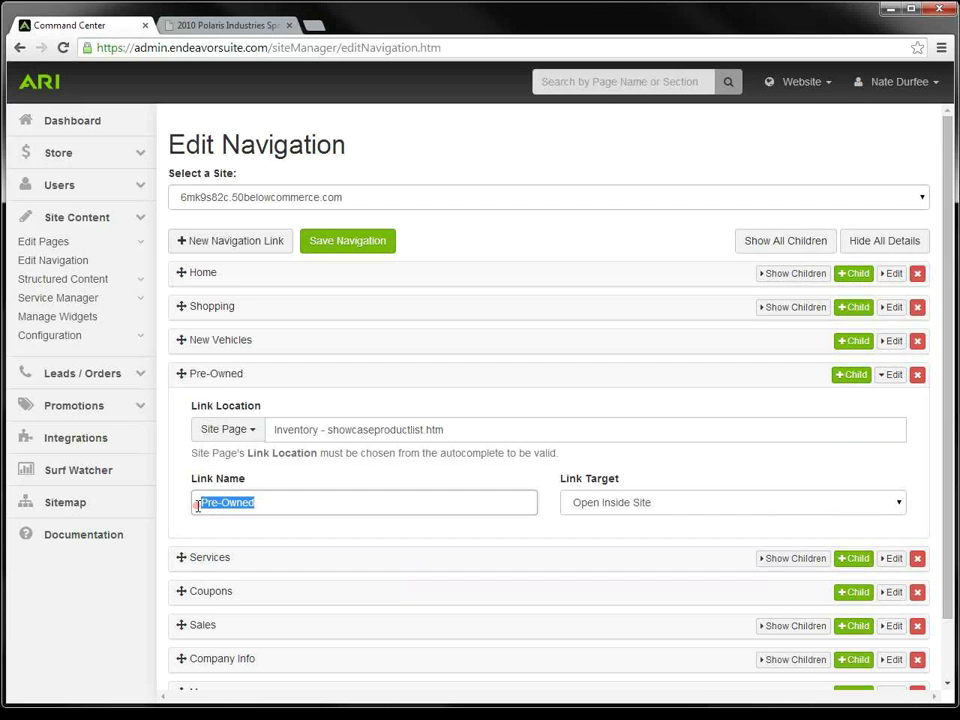
type("In-")
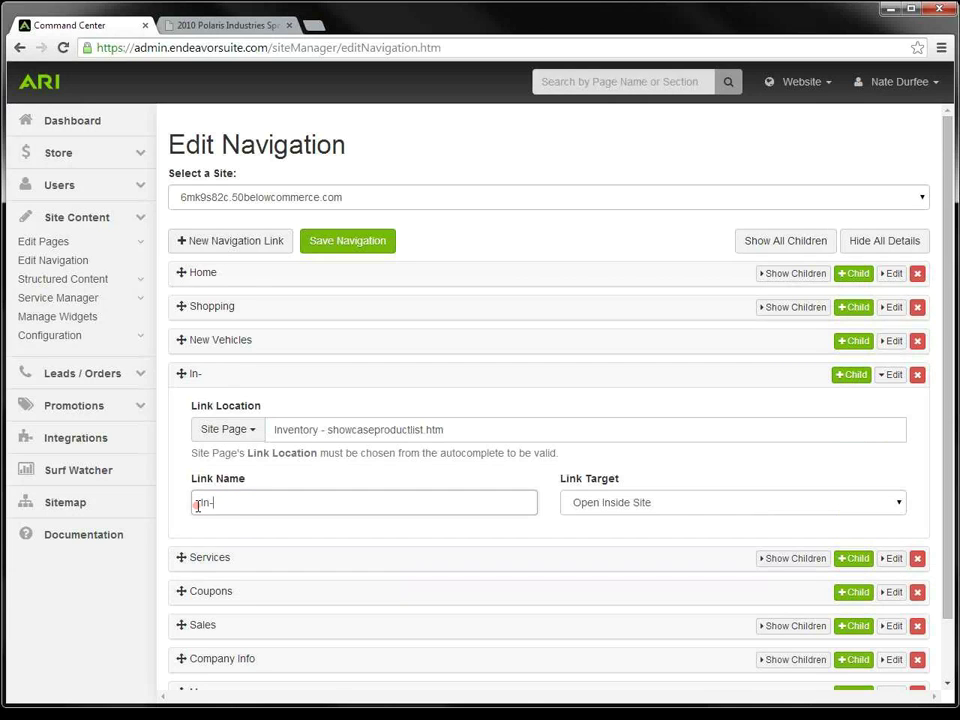
type("Stock Units")
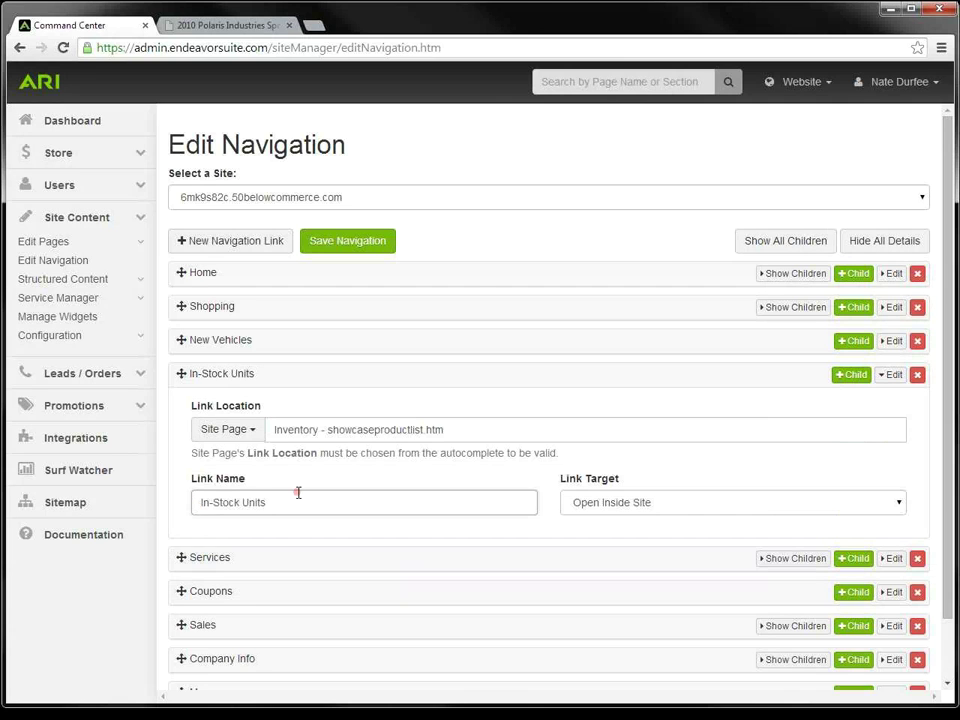
left_click(360, 250)
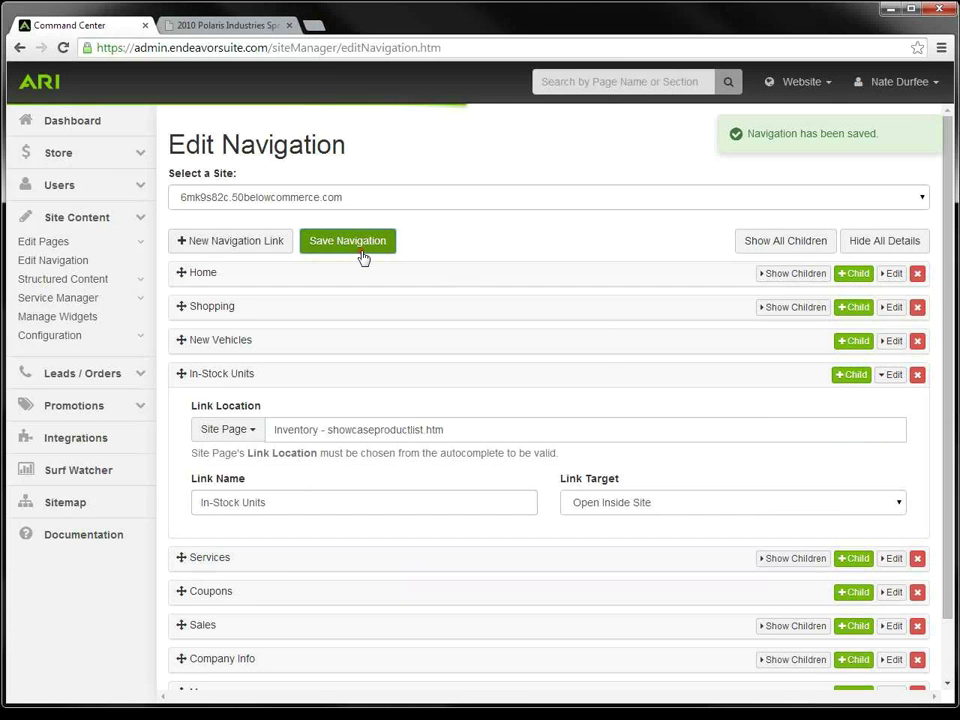
left_click(889, 376)
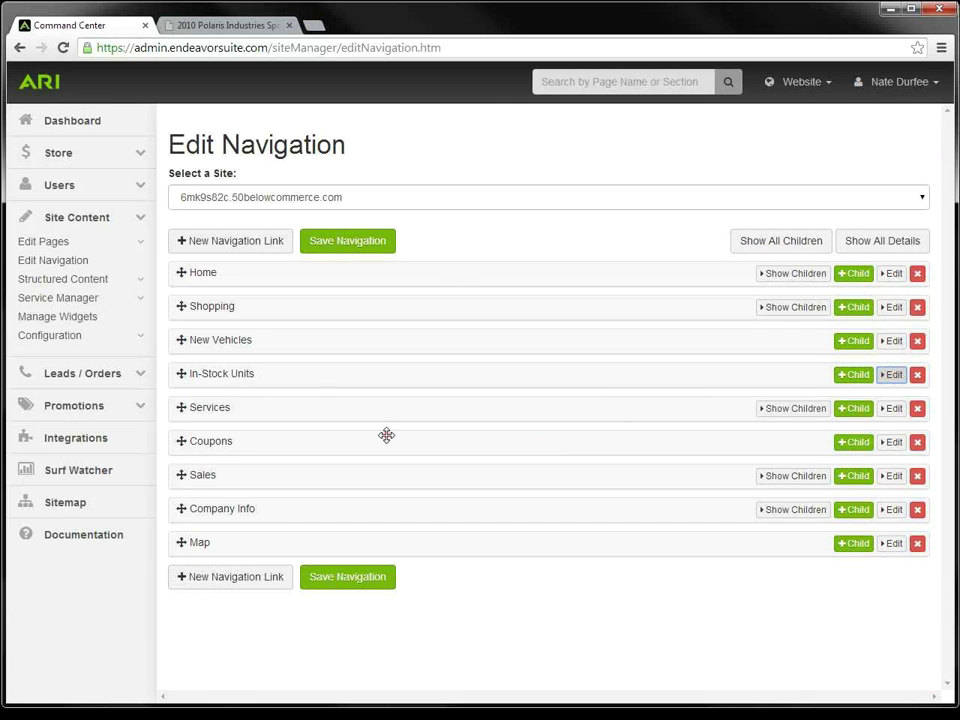
Step: Among the Company Info child links, move Events below Gallery and delete Links List
left_click(779, 512)
scroll(690, 508, "down", 1)
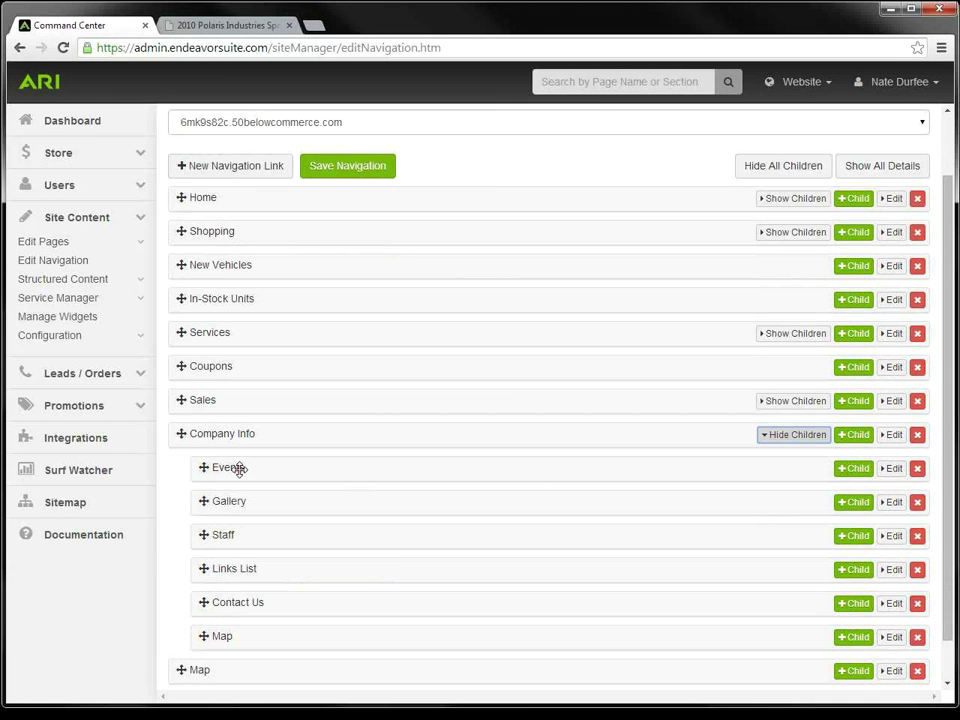
left_click_drag(239, 470, 233, 508)
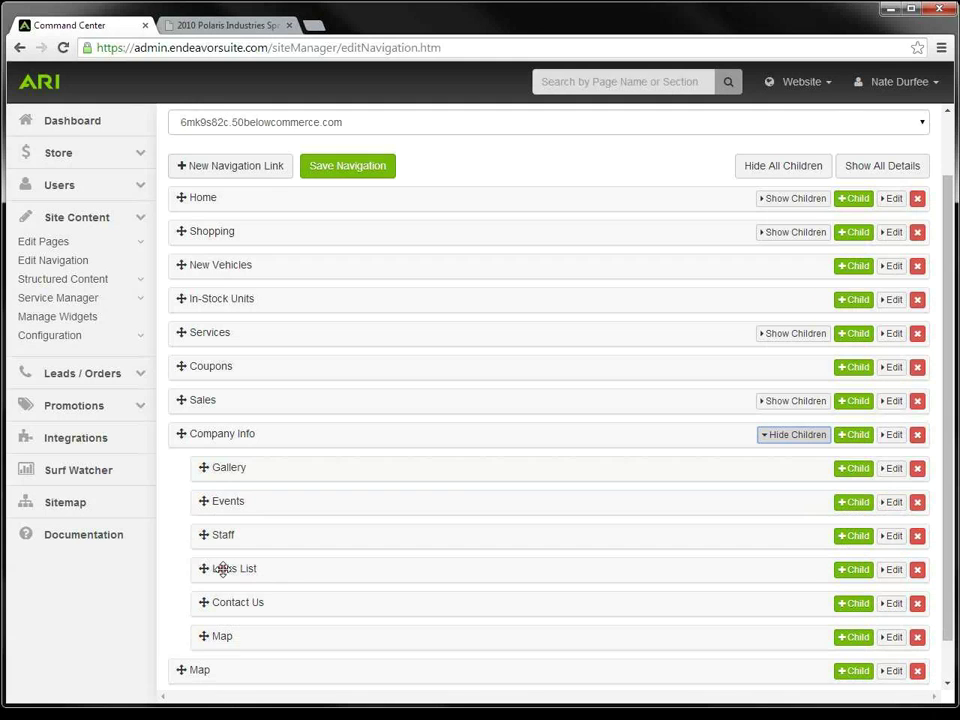
left_click(919, 574)
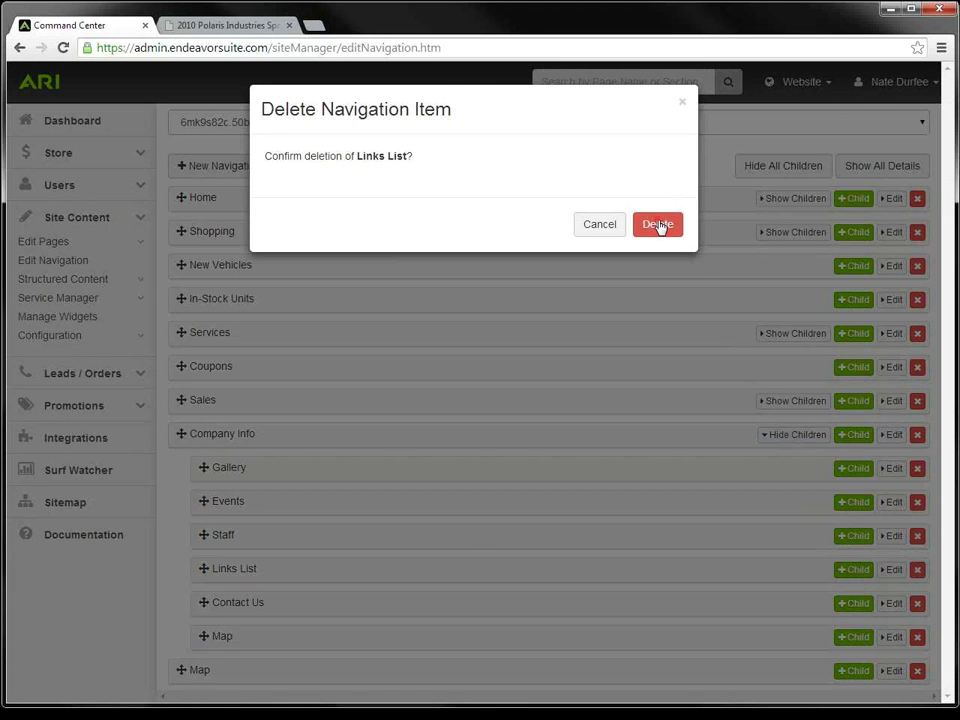
left_click(658, 225)
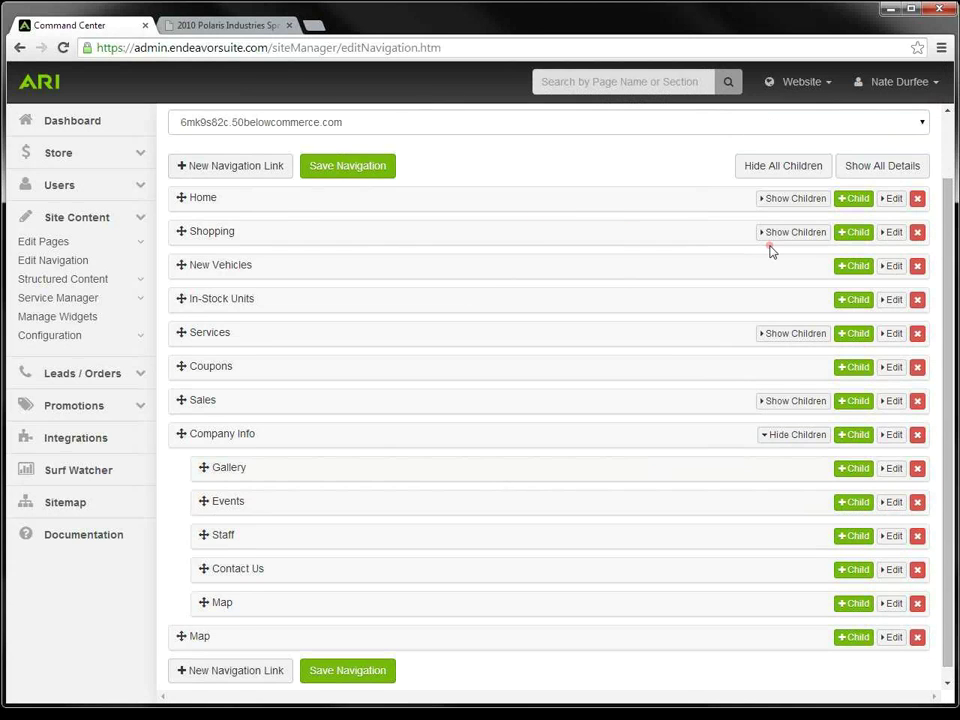
Step: Add a child link under Home pointing to the Links List (linkslist.htm) site page
left_click(852, 199)
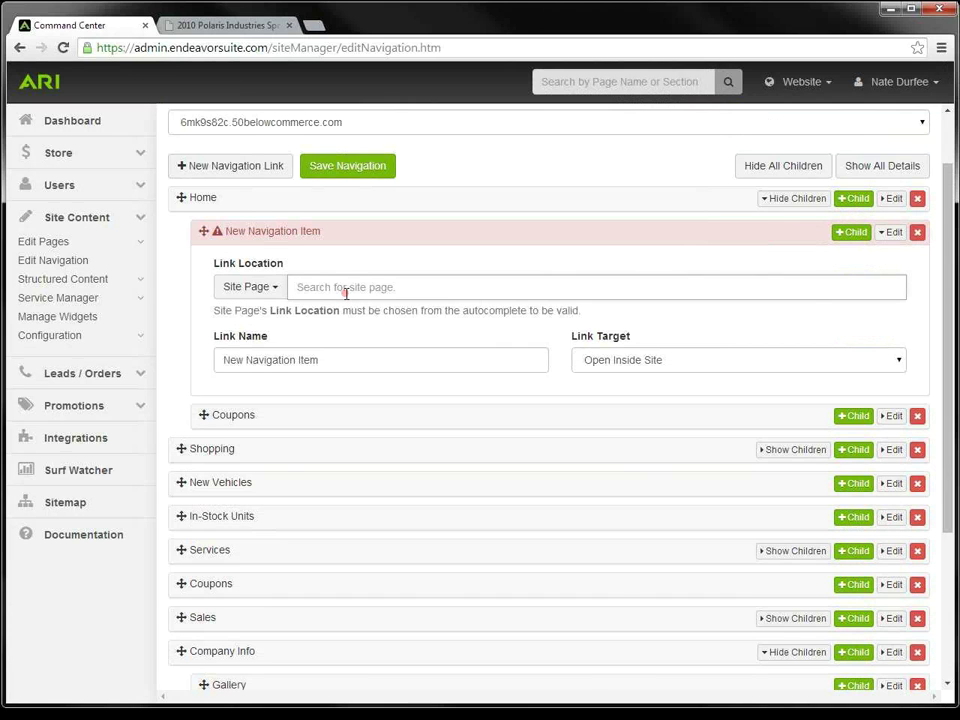
type("Links")
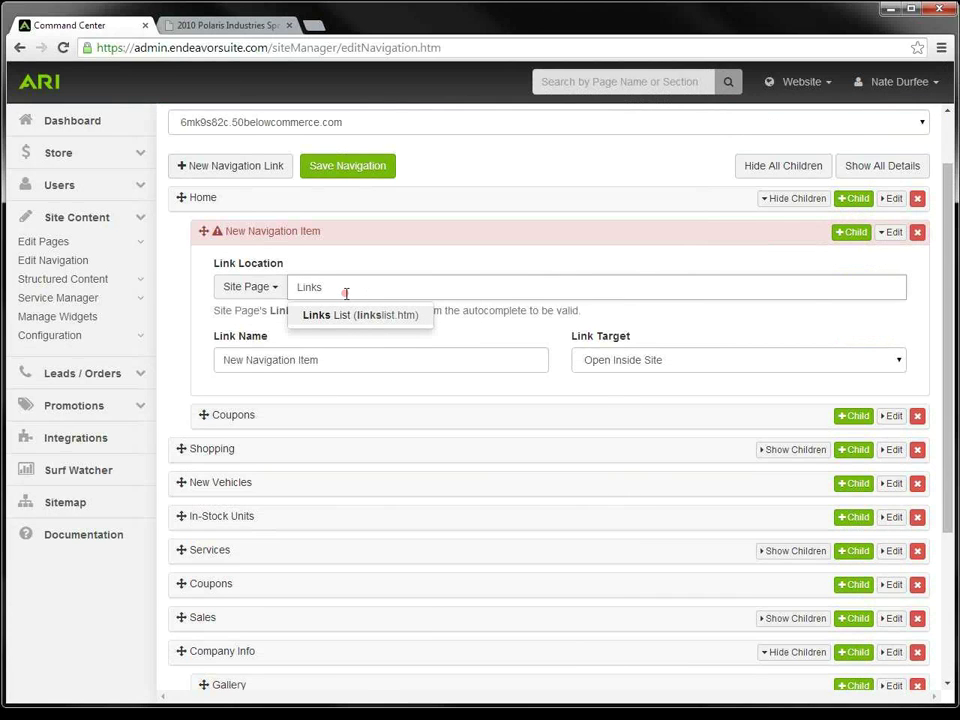
left_click(347, 316)
Step: Name the new Home child link Recommended Links and save the navigation
left_click(312, 358)
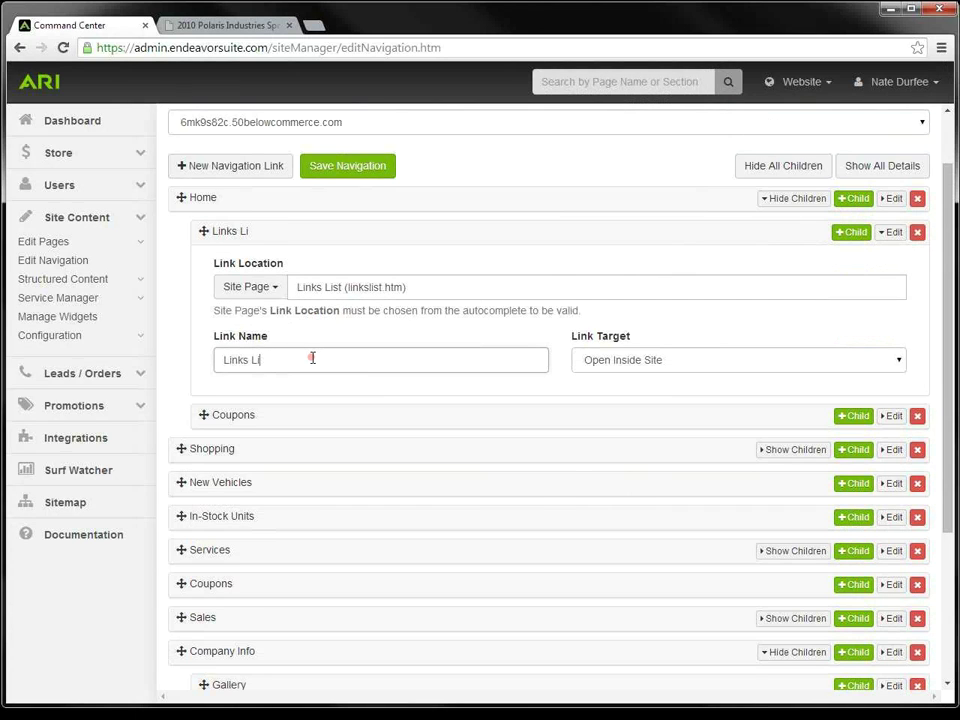
key("BackSpace")
key("BackSpace")
key("BackSpace")
key("BackSpace")
key("BackSpace")
key("BackSpace")
key("BackSpace")
key("BackSpace")
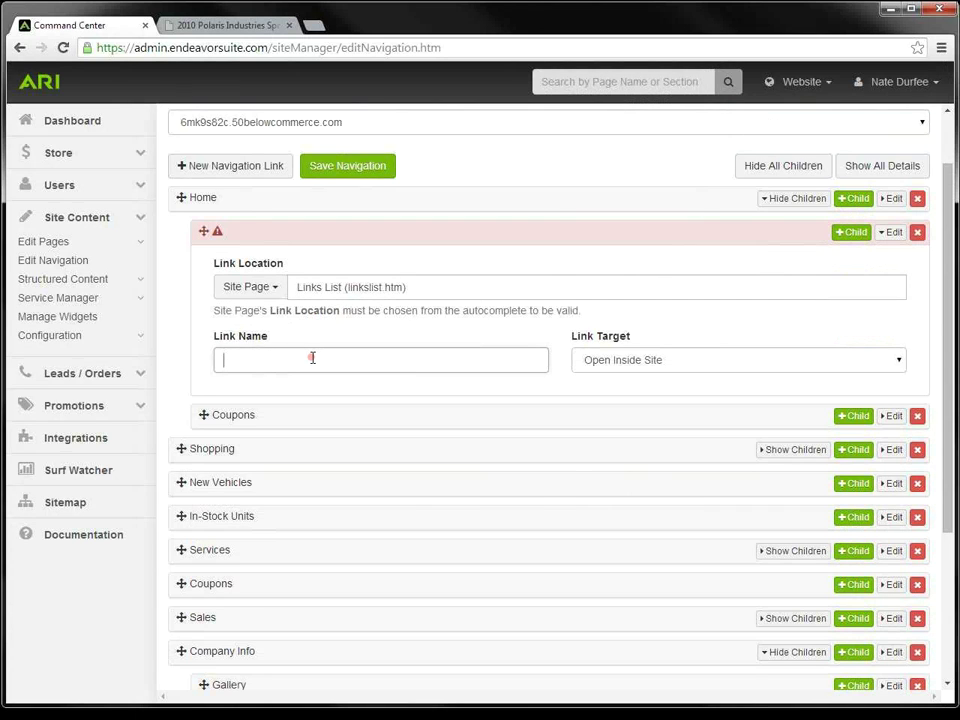
type("Recommende")
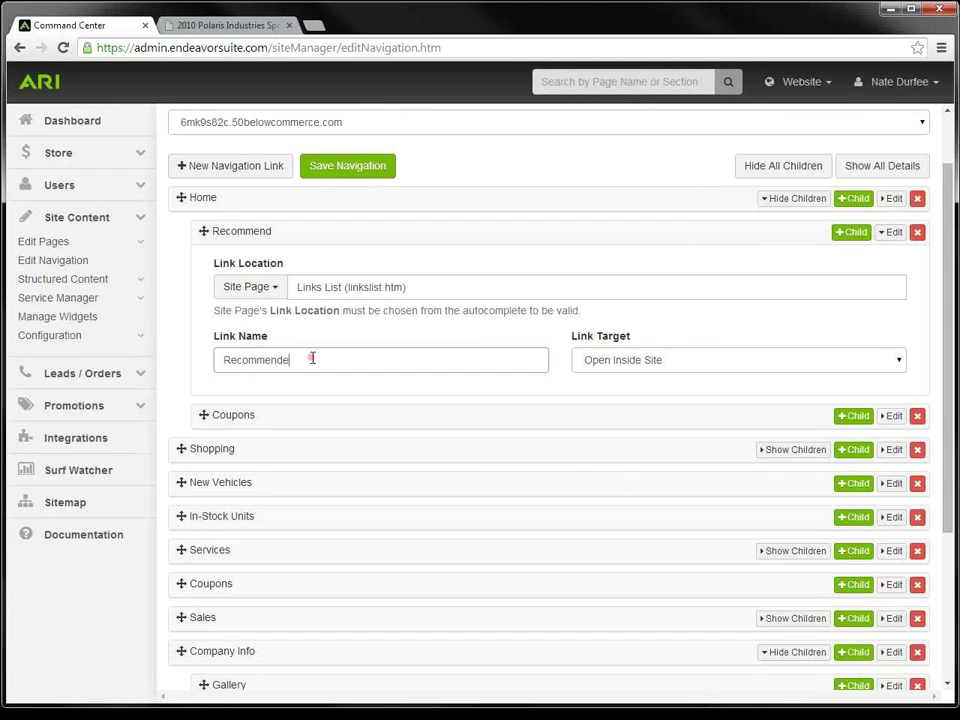
type("d Links")
left_click(345, 178)
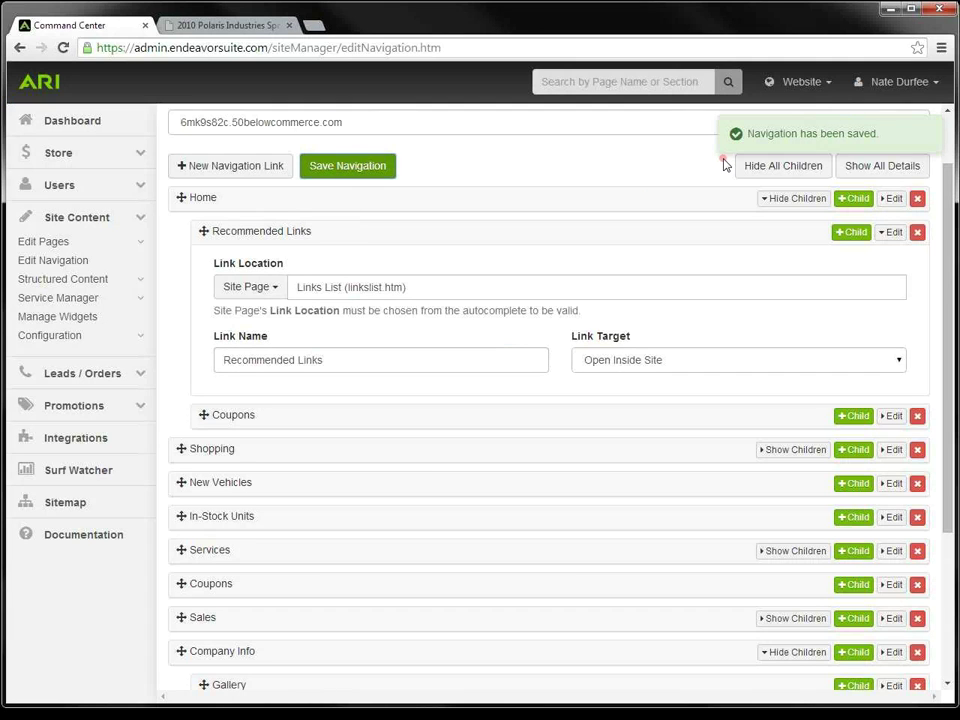
Step: Publish the website changes, switch to the Arrowhead Powersports website and reload it
left_click(808, 82)
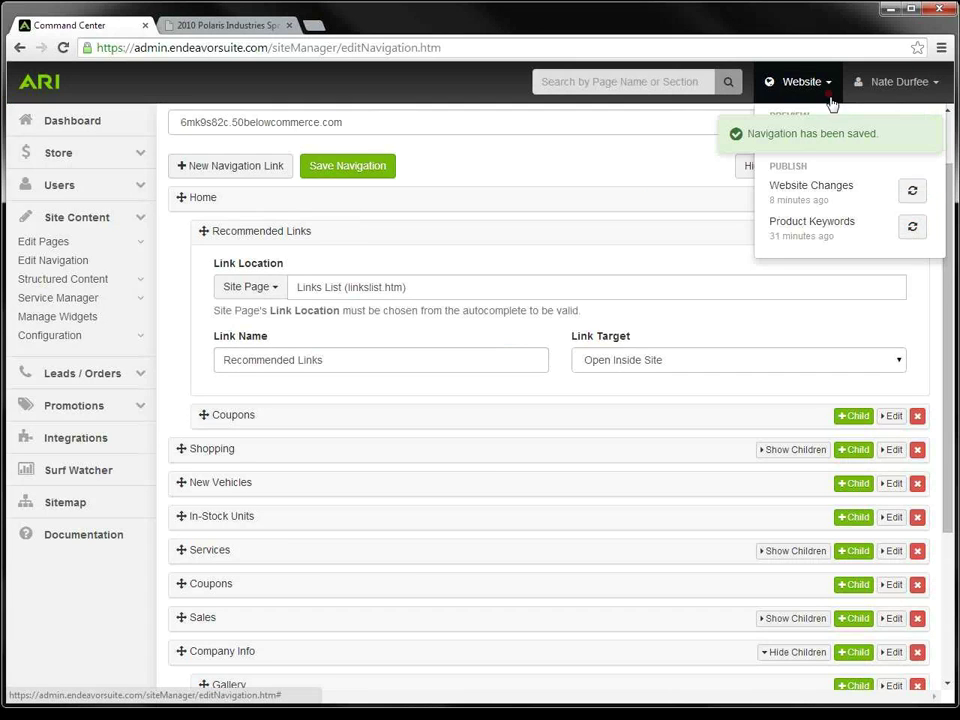
left_click(912, 194)
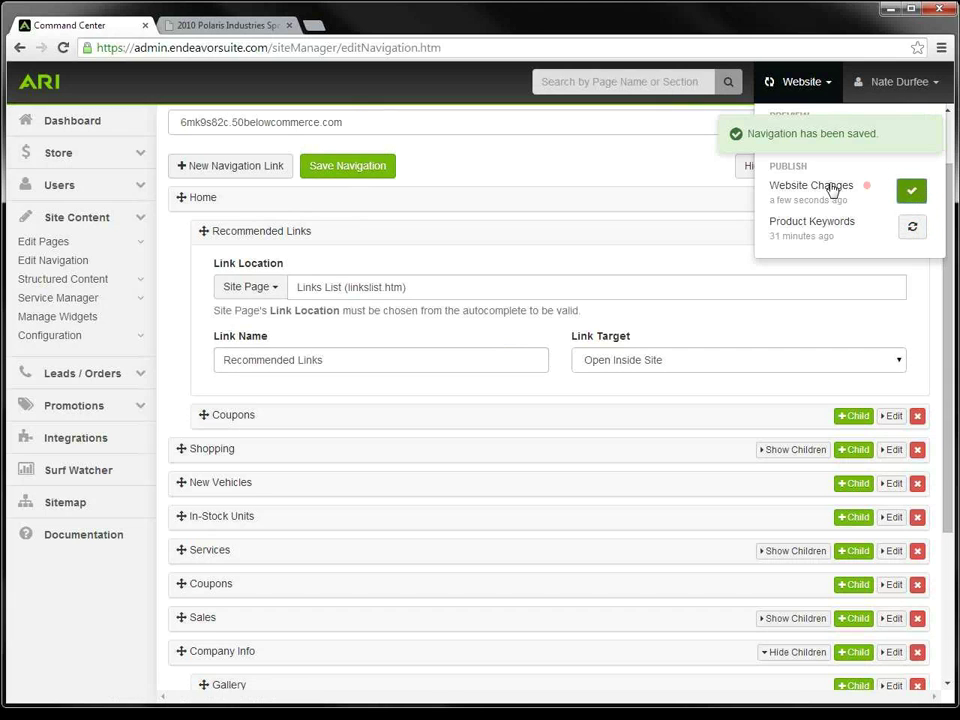
left_click(237, 27)
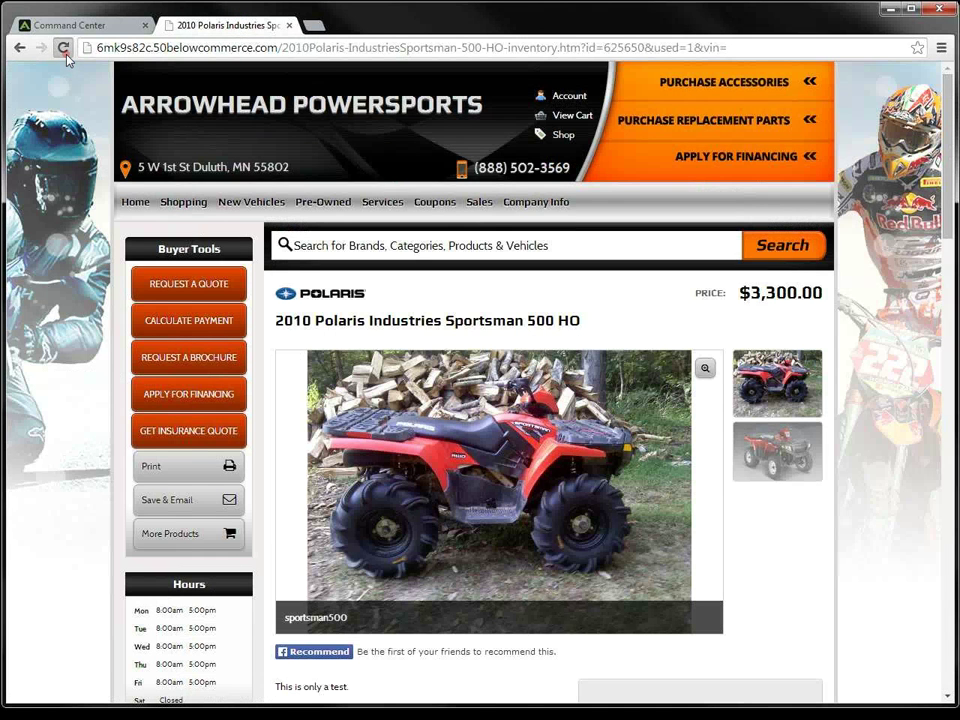
left_click(63, 47)
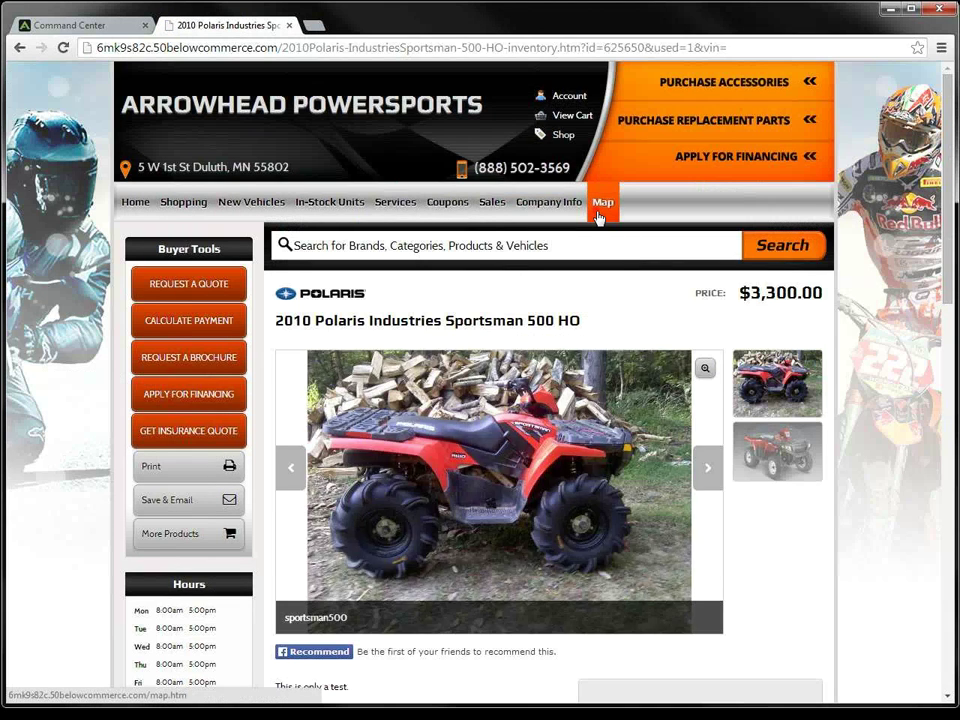
Step: Examine the Company Info and Home submenus and the main navigation on the website, and return to the Command Center
mouse_move(543, 219)
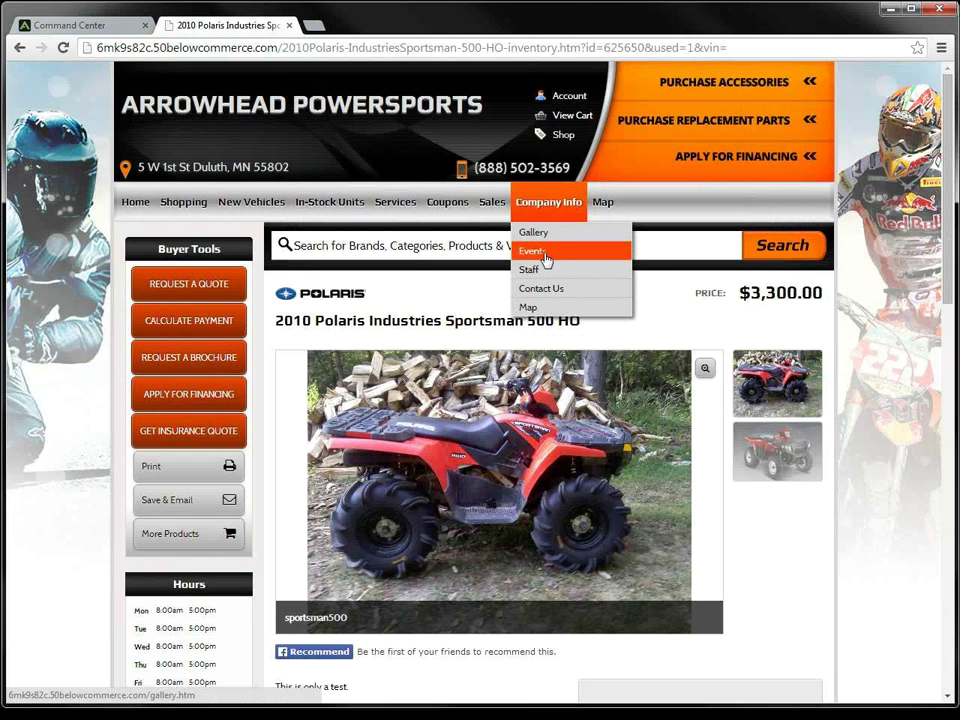
mouse_move(141, 224)
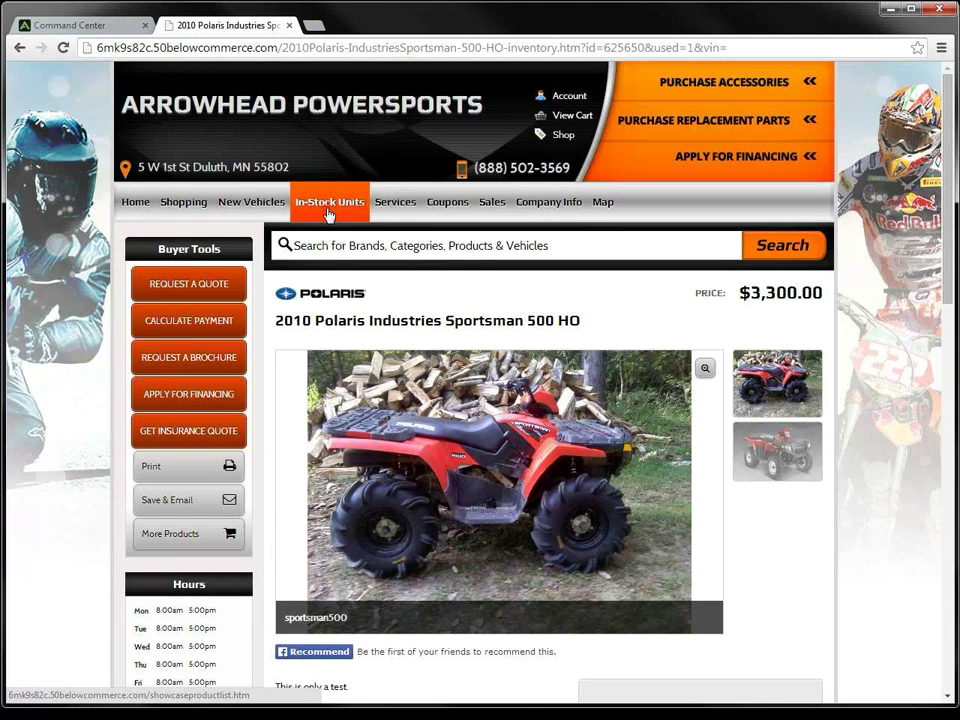
left_click(85, 25)
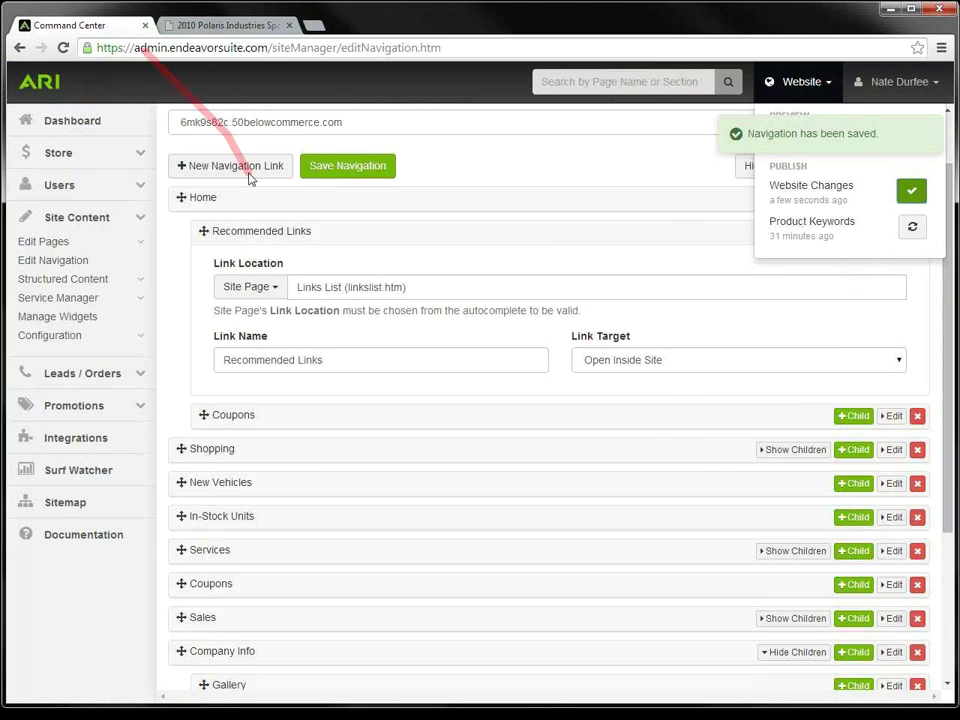
Step: Open the Coupons groups in the site's structured content
left_click(142, 287)
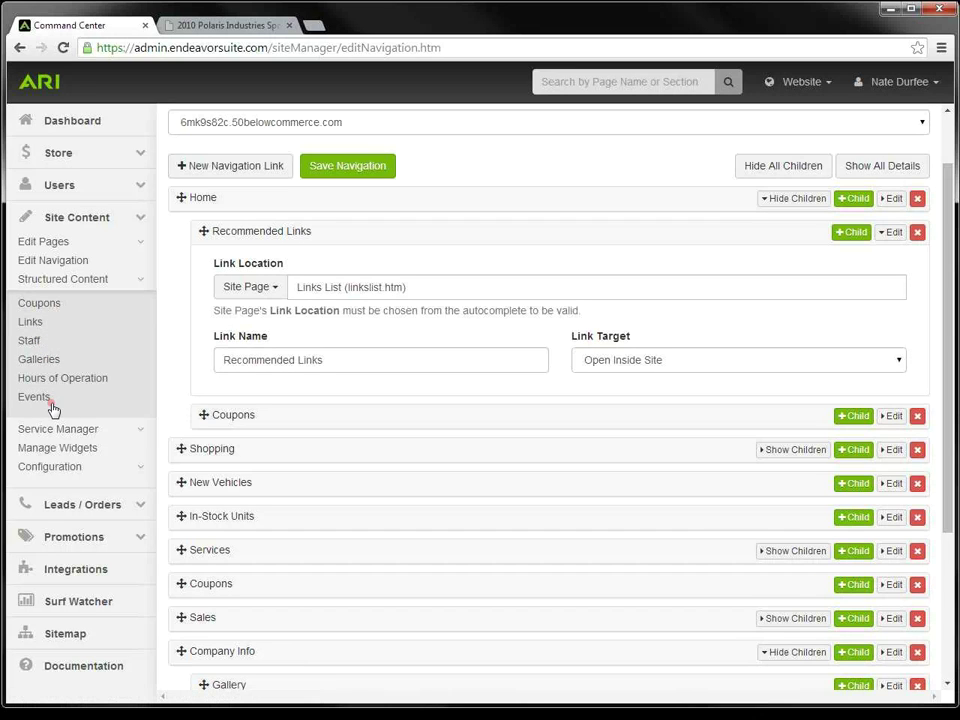
left_click(49, 305)
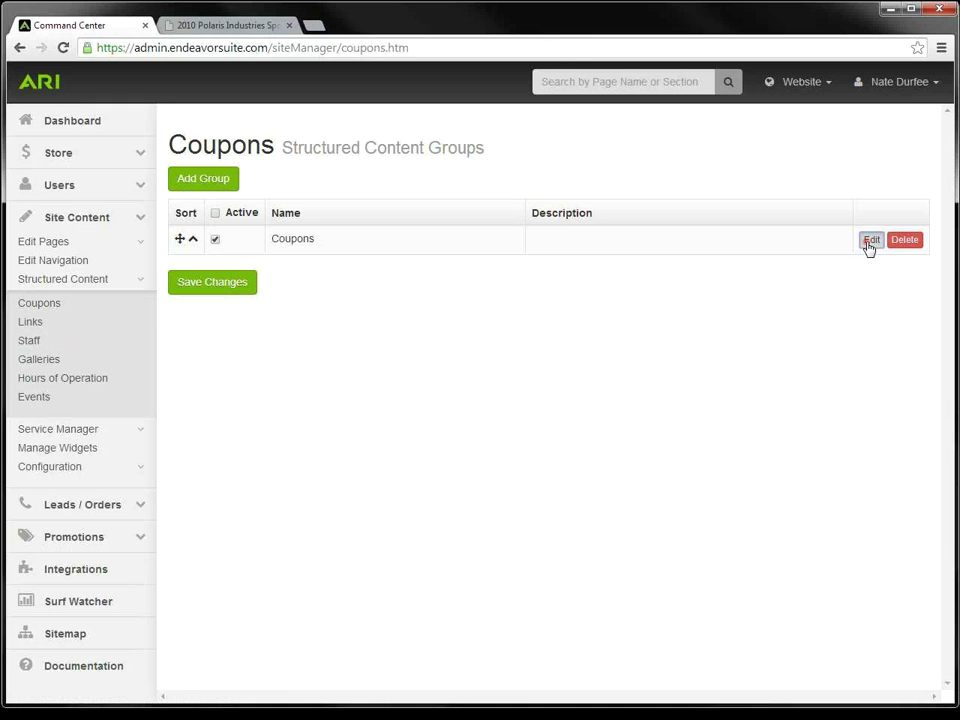
Step: In the Coupons group, turn the Oil Change Specials coupon's Active setting off and on again, and view the coupon's details
left_click(867, 247)
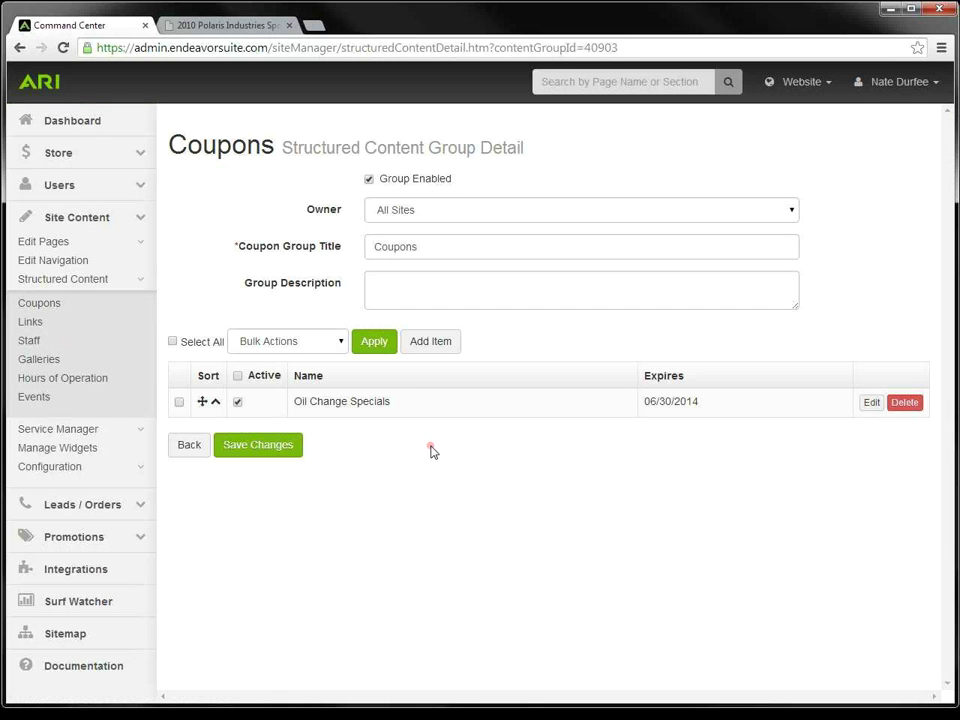
left_click(238, 404)
left_click(238, 403)
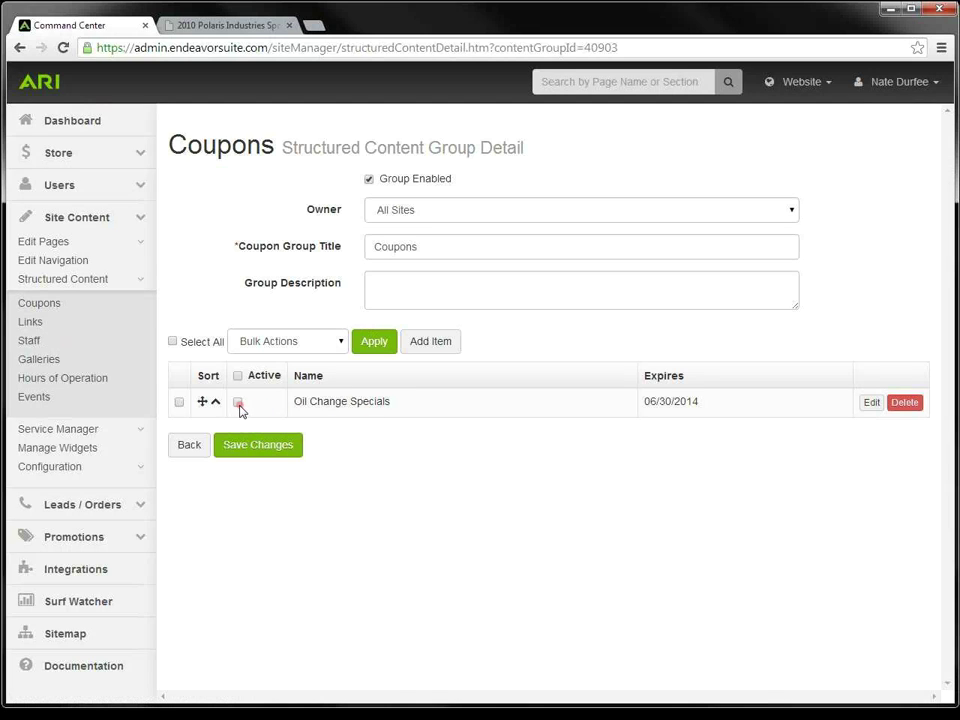
left_click(864, 404)
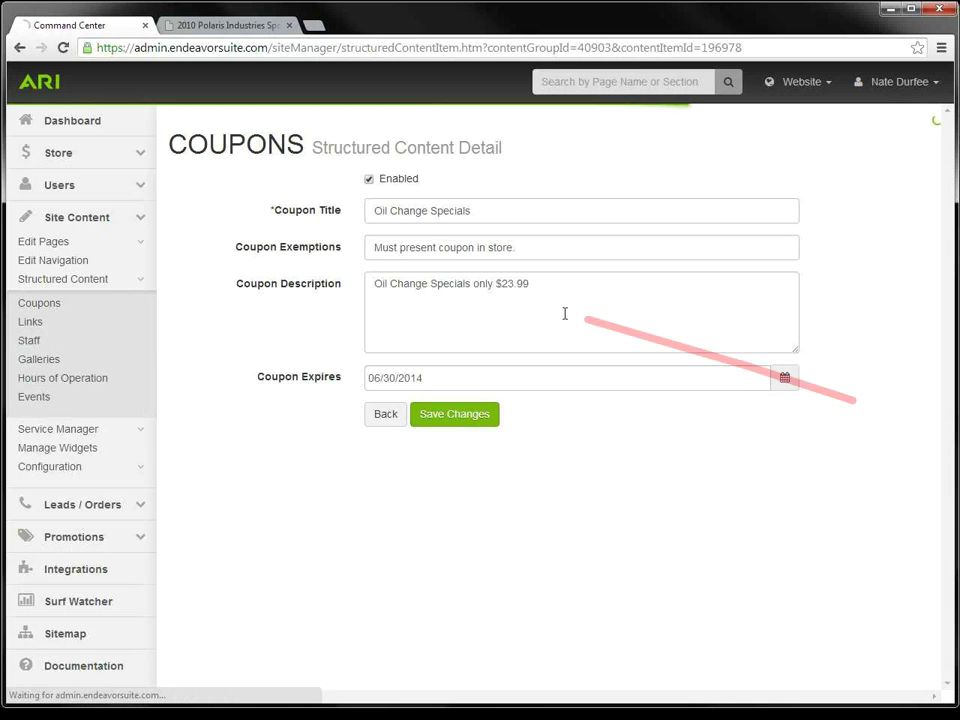
left_click(385, 414)
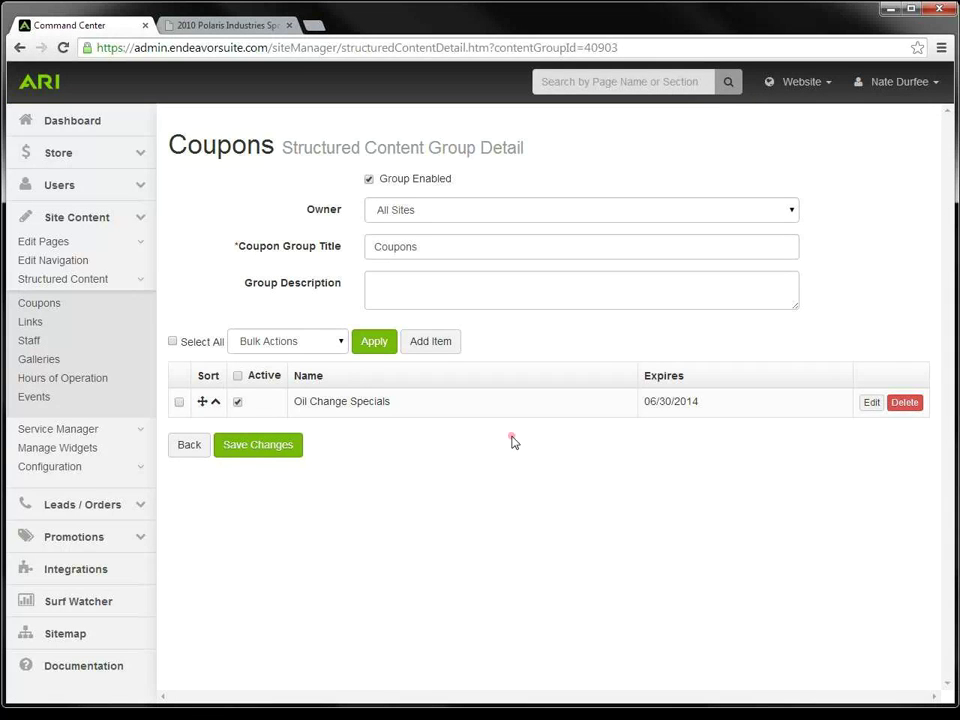
Step: Start a new enabled item in the Coupons group and examine its title, exemptions, description and expiration date fields
left_click(433, 347)
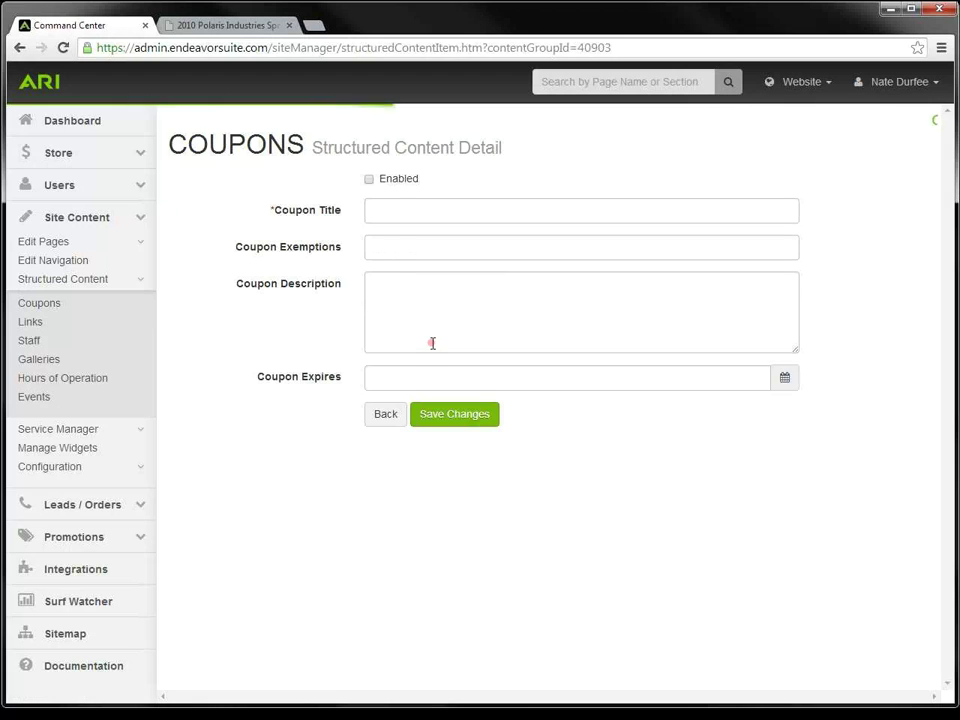
left_click(369, 179)
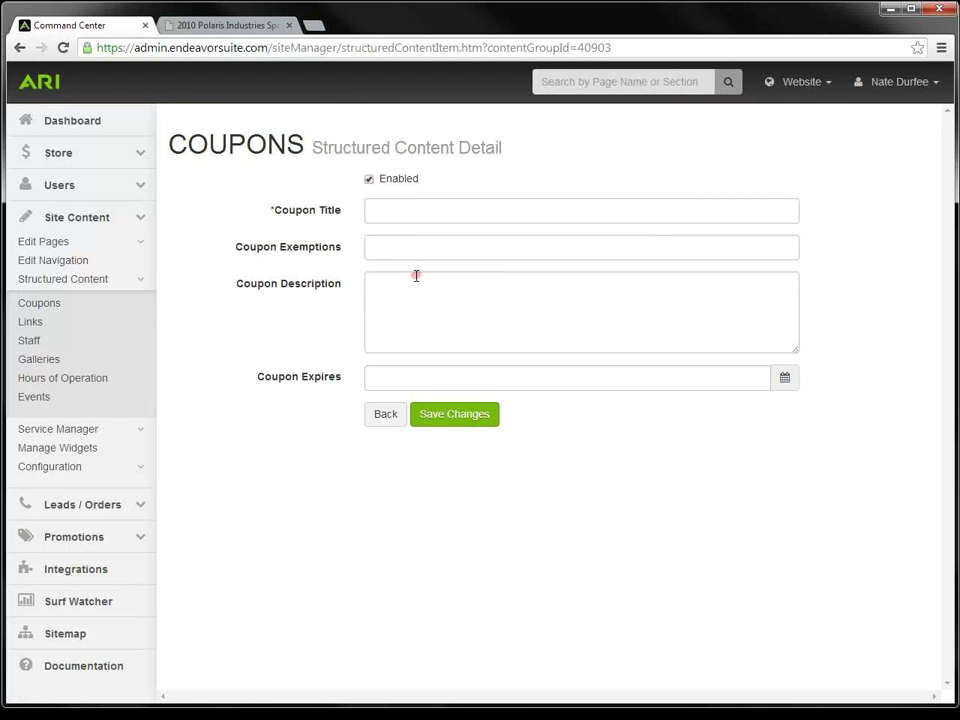
left_click(373, 210)
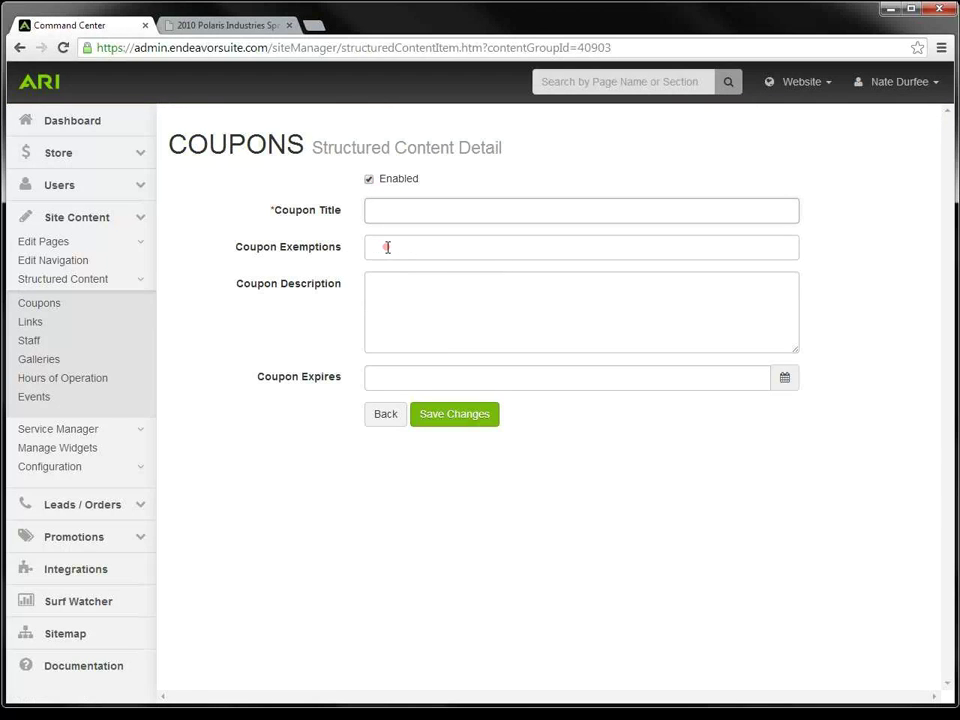
left_click(387, 247)
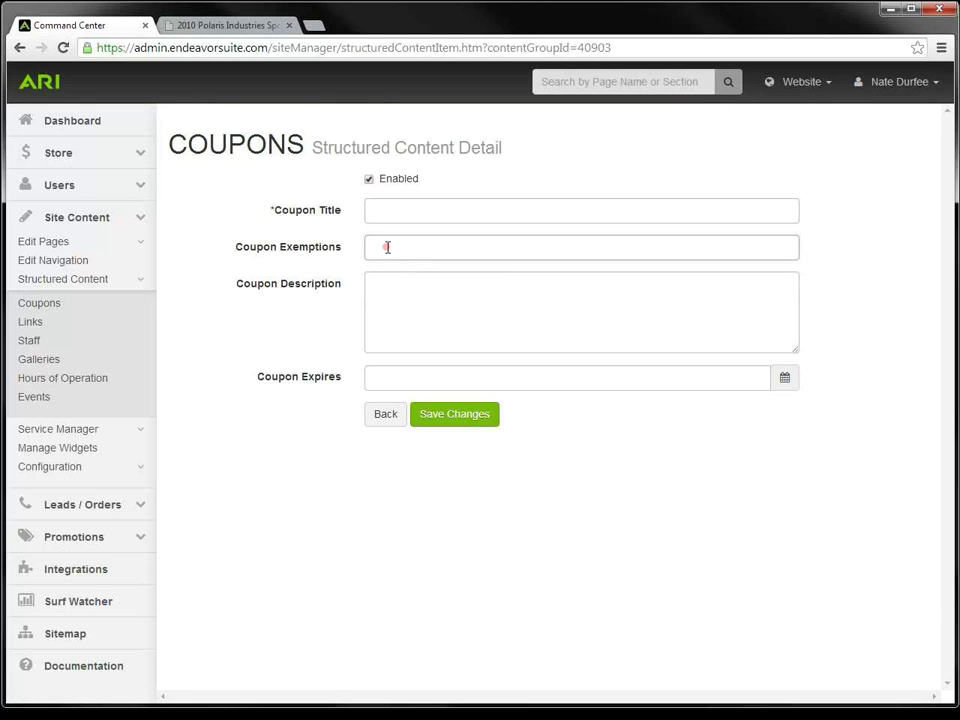
left_click(405, 290)
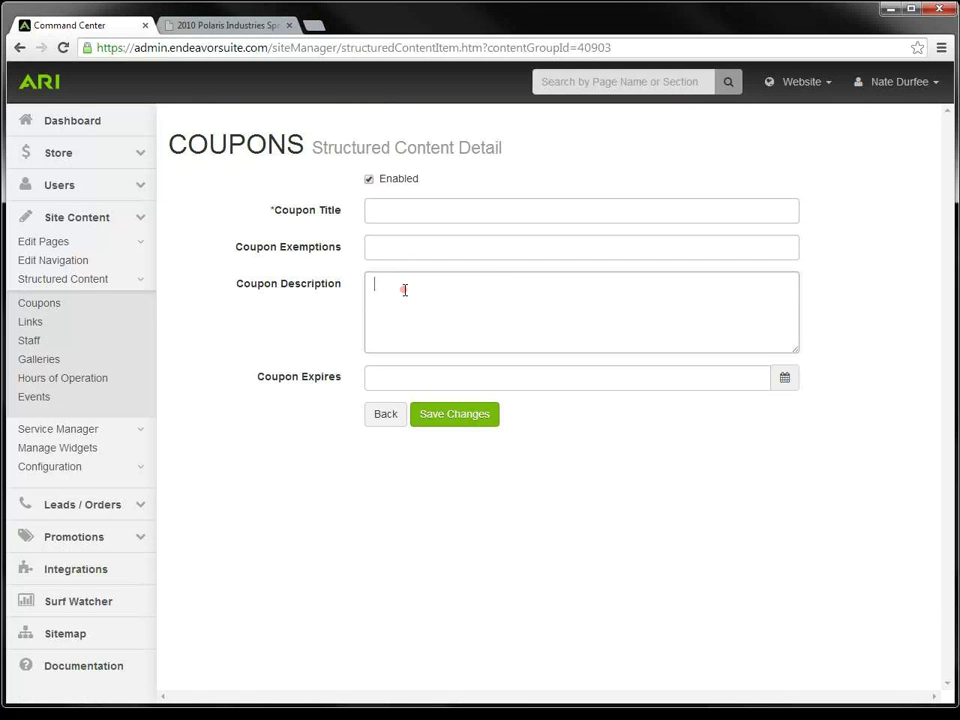
left_click(406, 373)
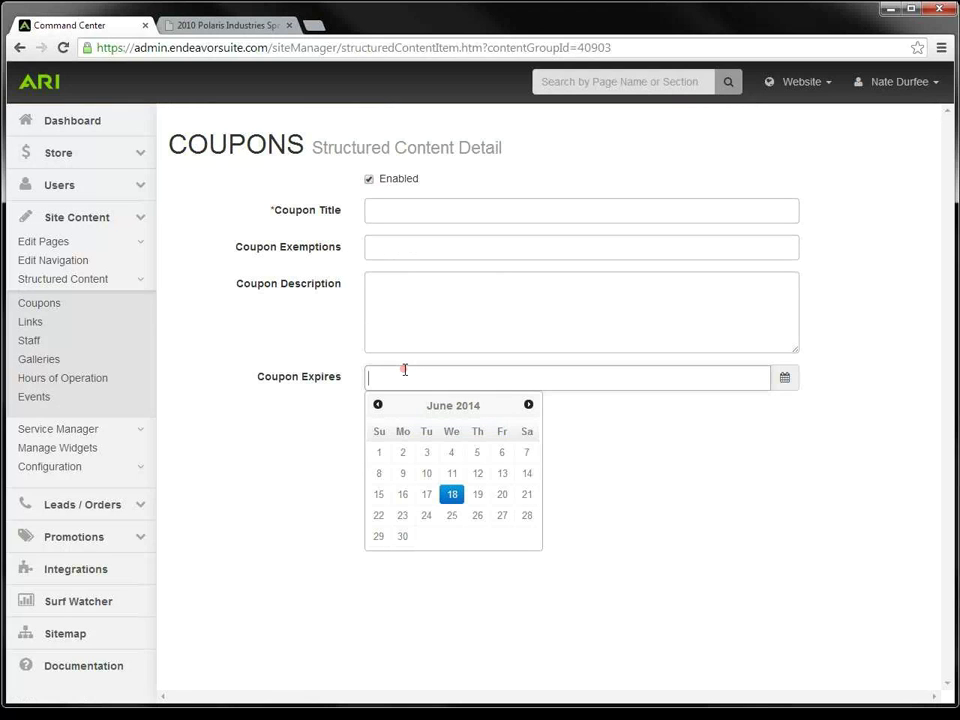
left_click(667, 554)
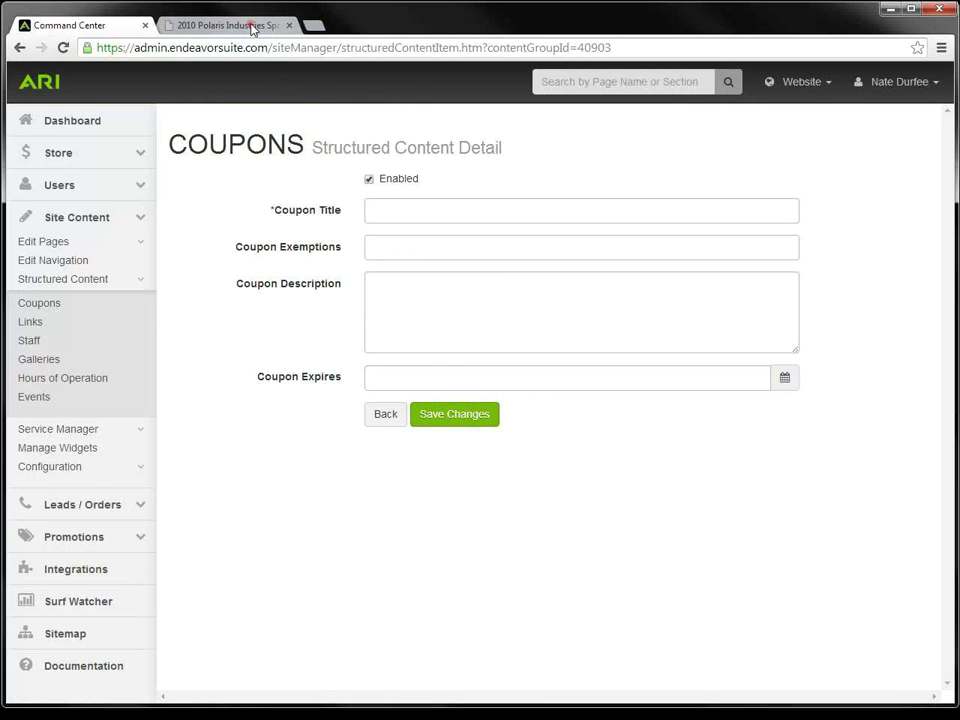
Step: Switch to the Arrowhead Powersports website, view its Coupons page and open the Oil Change Specials coupon for printing
left_click(205, 24)
left_click(448, 204)
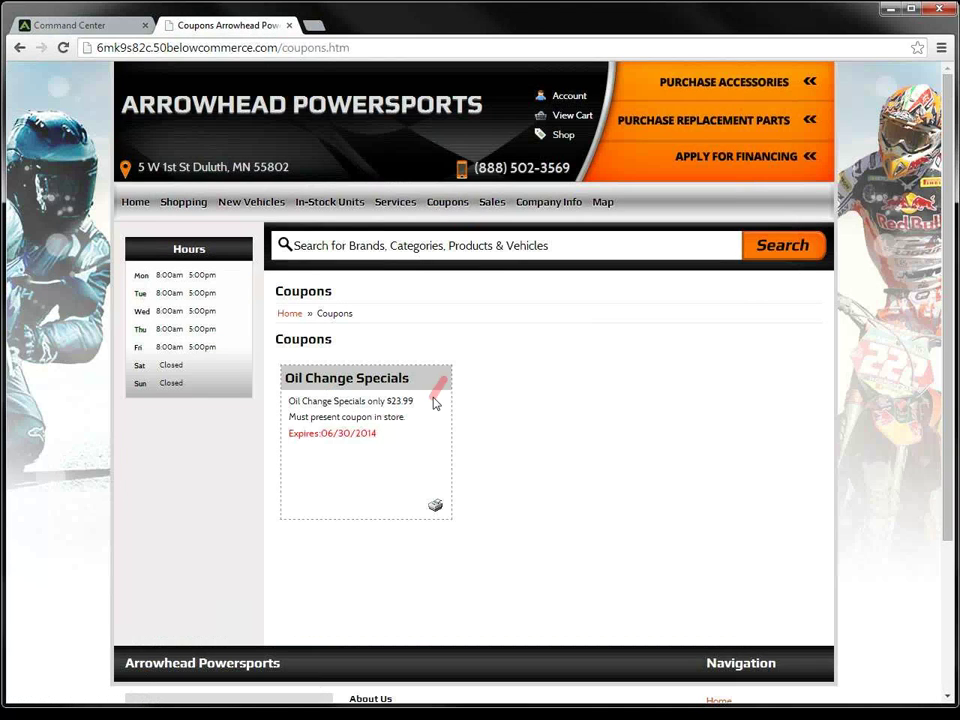
left_click(436, 508)
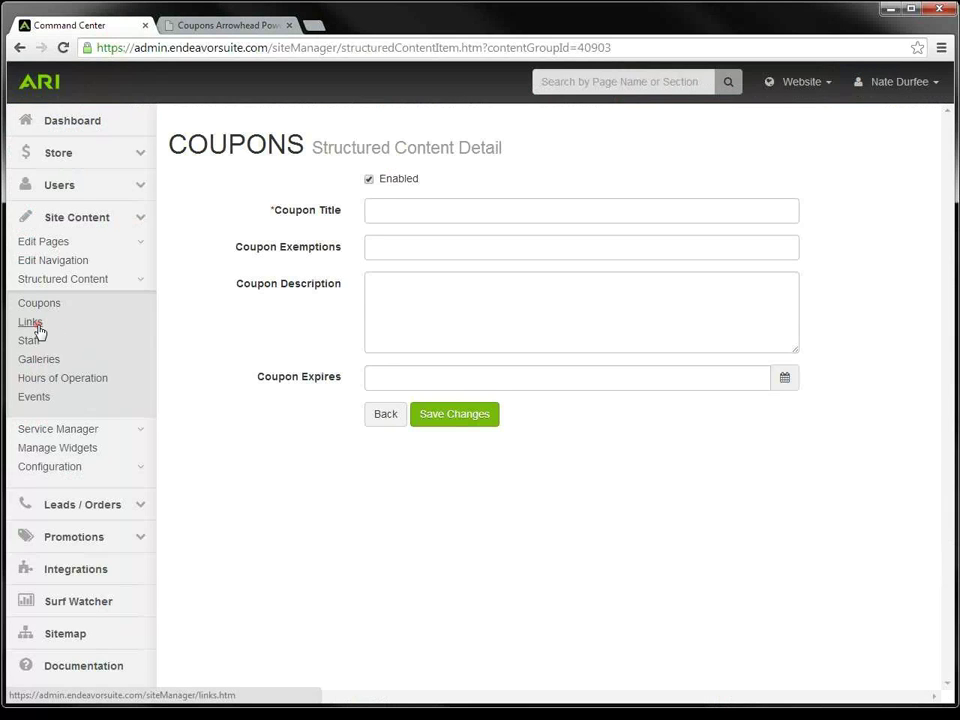
Step: Start a new enabled item in the Recommended Links group and examine its title, location and description fields
left_click(36, 326)
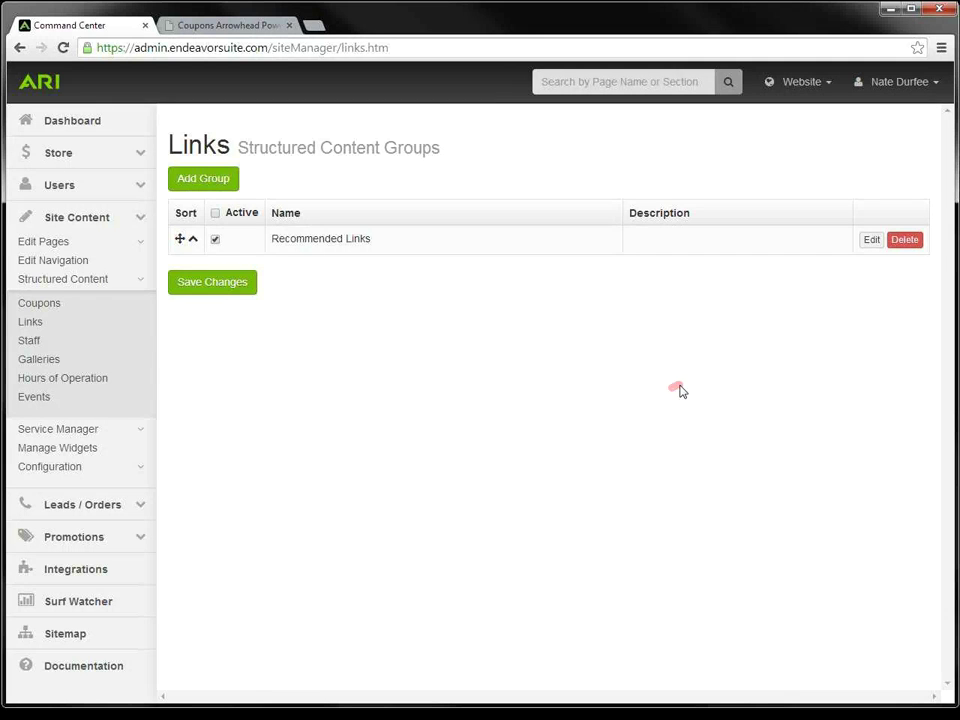
left_click(872, 242)
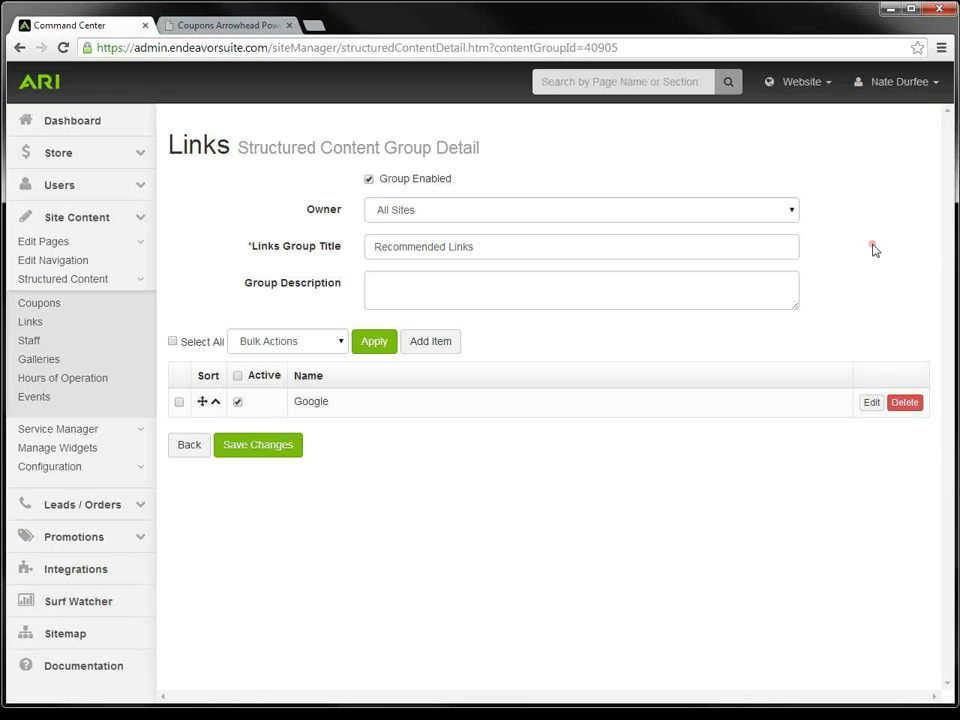
left_click(444, 348)
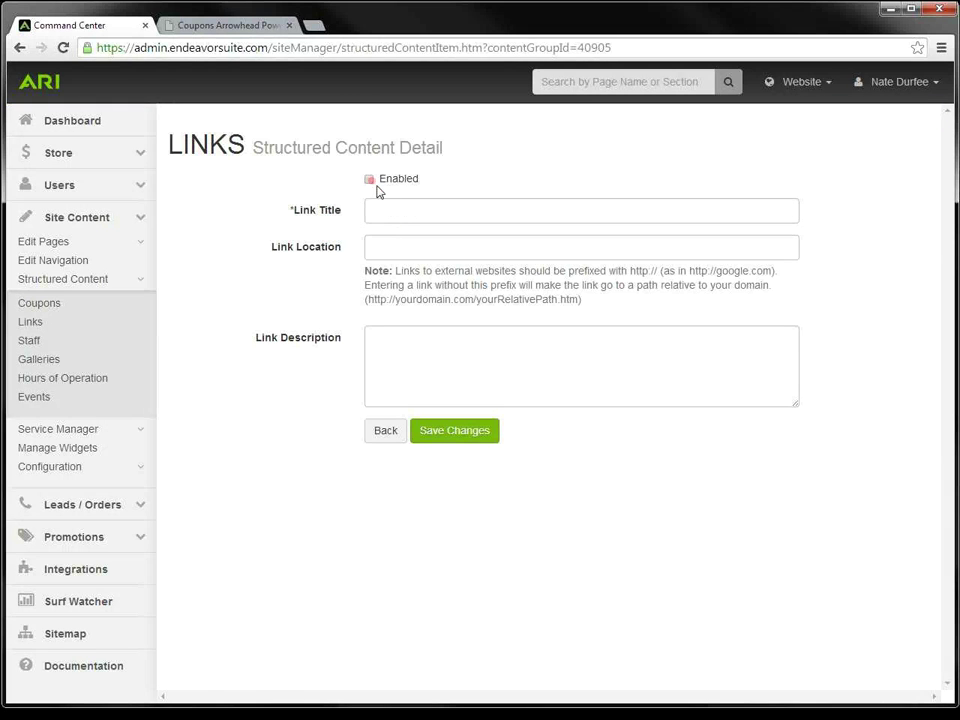
left_click(390, 217)
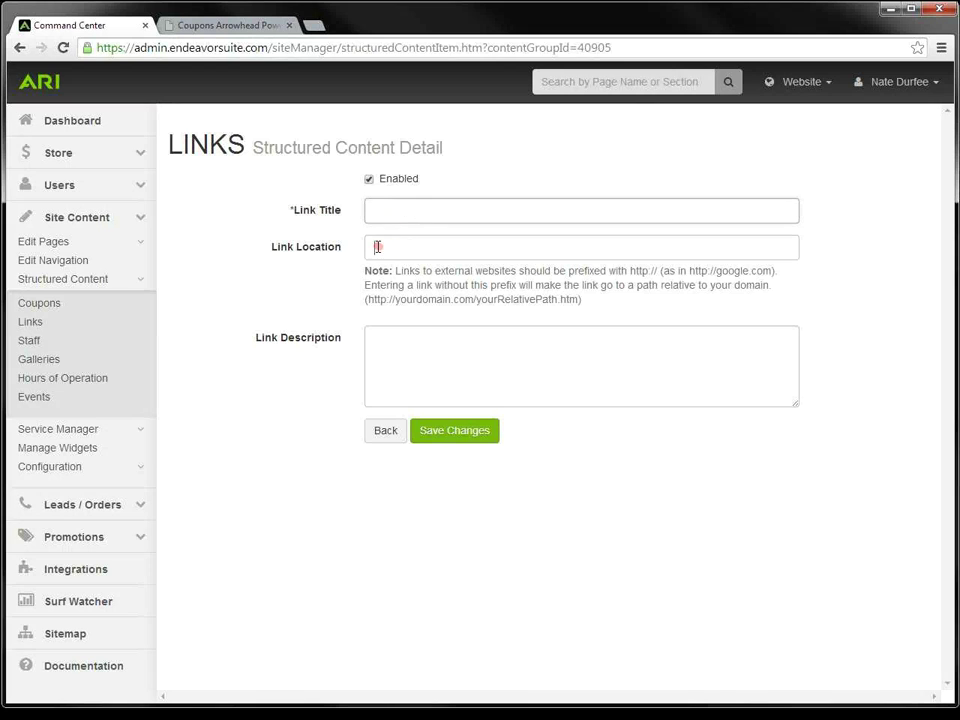
left_click(376, 247)
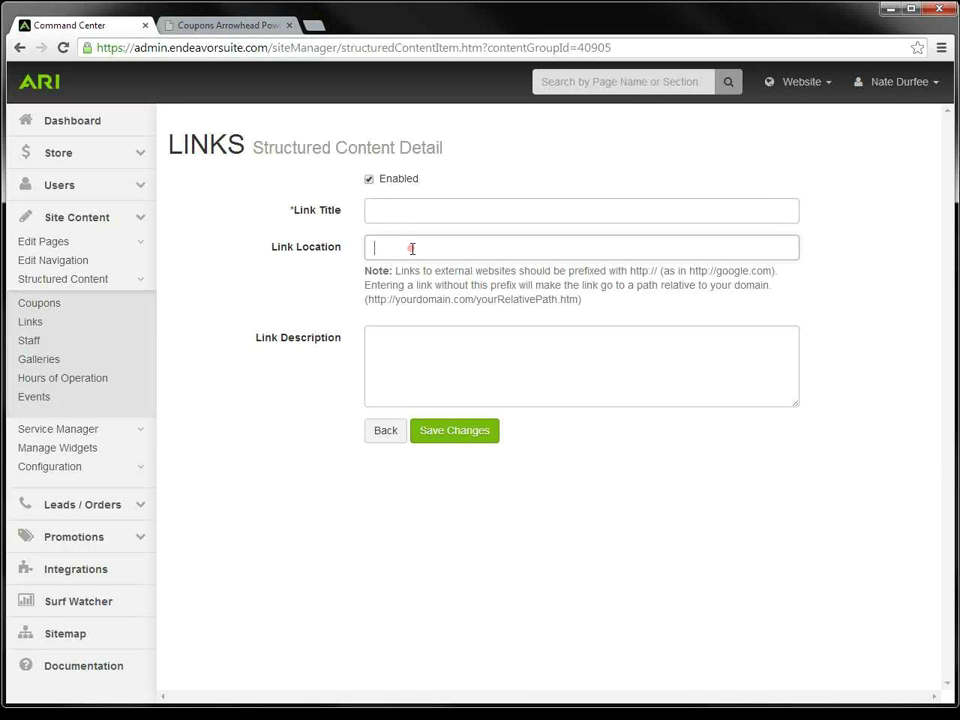
left_click(416, 350)
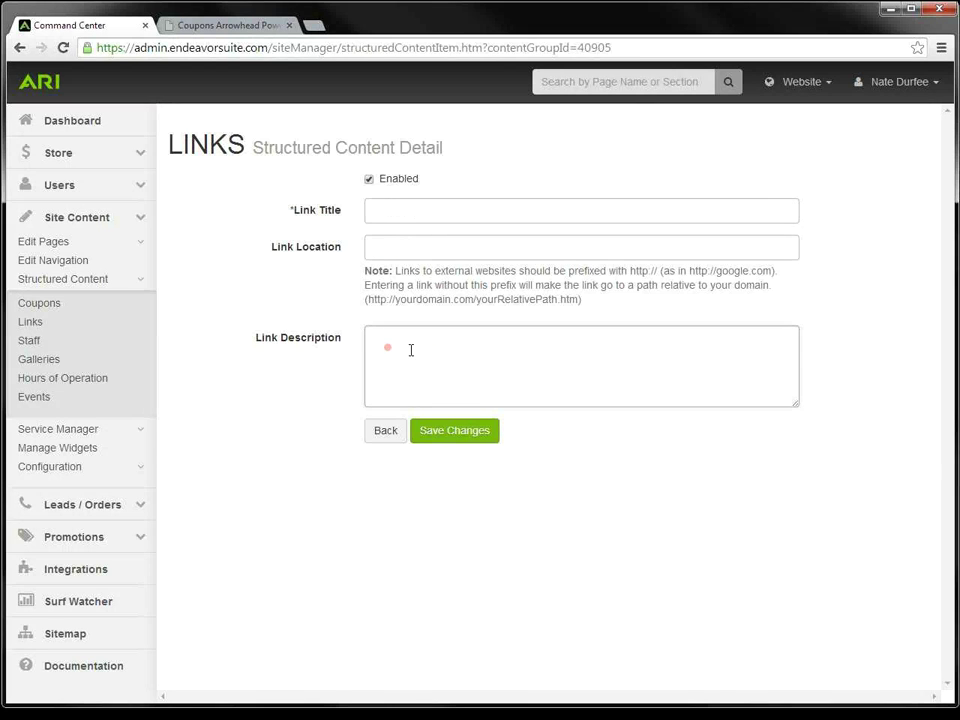
Step: View the website's Recommended Links page, test its Google link, and return to the Command Center
left_click(257, 27)
mouse_move(135, 208)
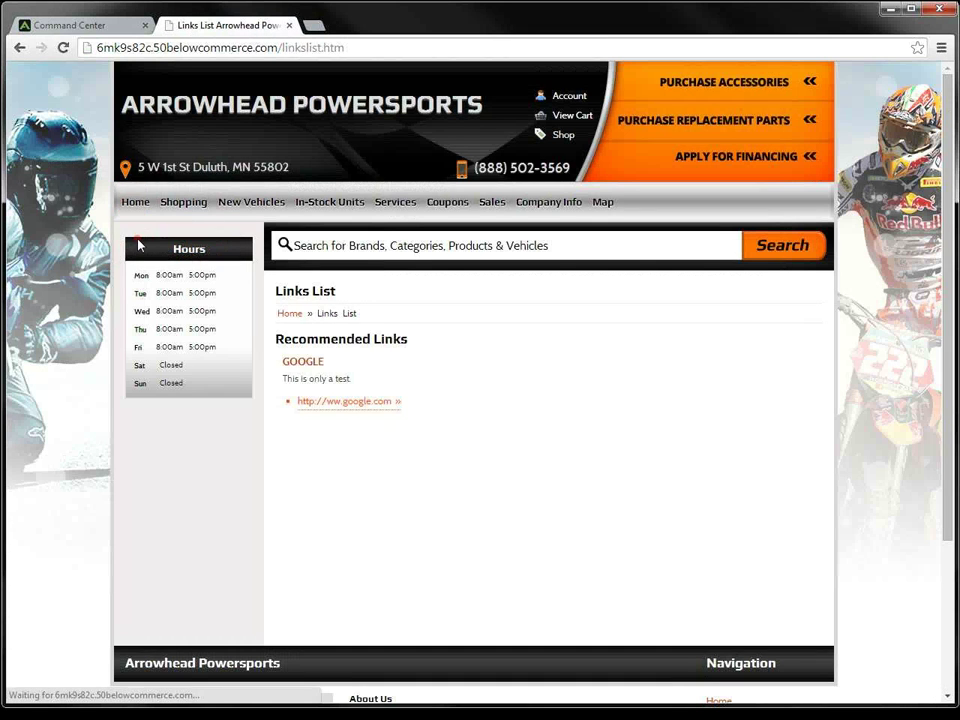
left_click(329, 406)
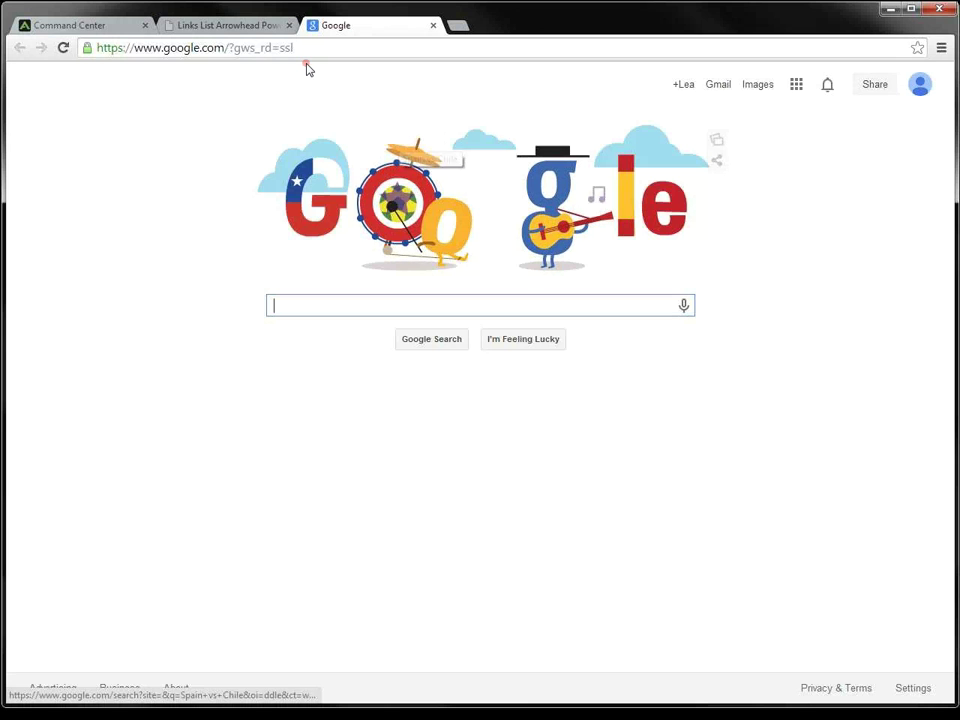
left_click(432, 30)
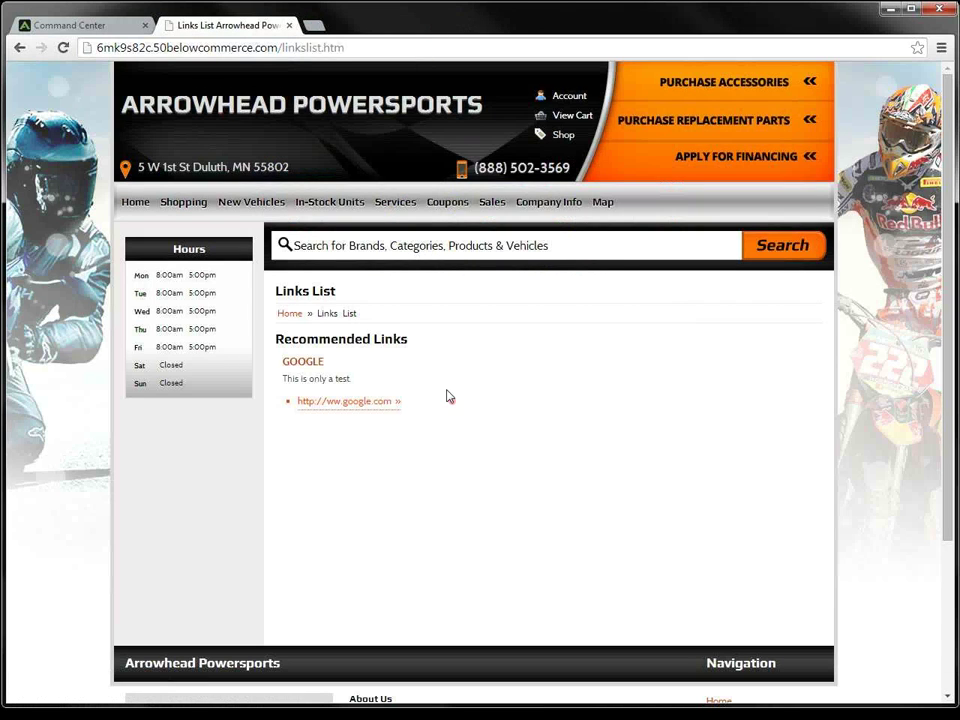
left_click(70, 25)
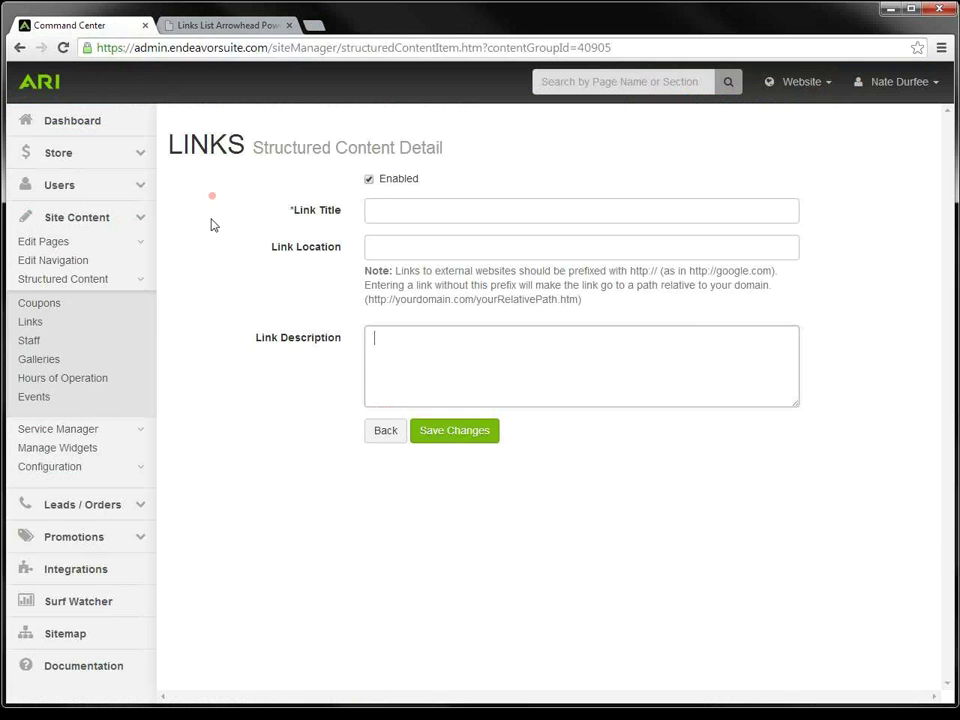
Step: Start a new item in the Staff group and examine its employee name, title/position and bio fields
left_click(30, 341)
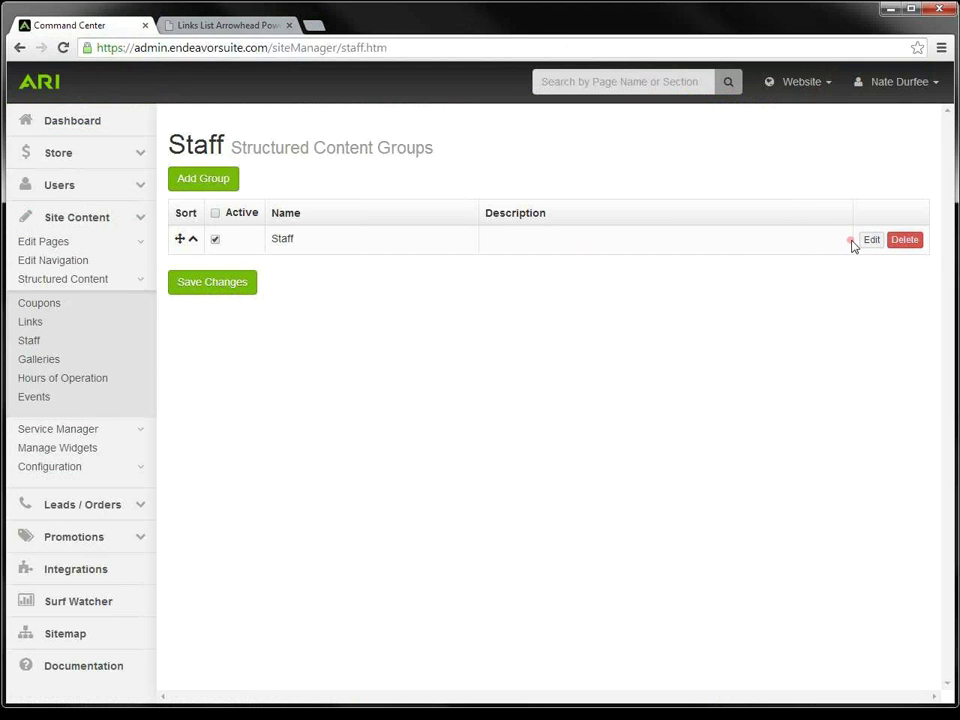
left_click(869, 241)
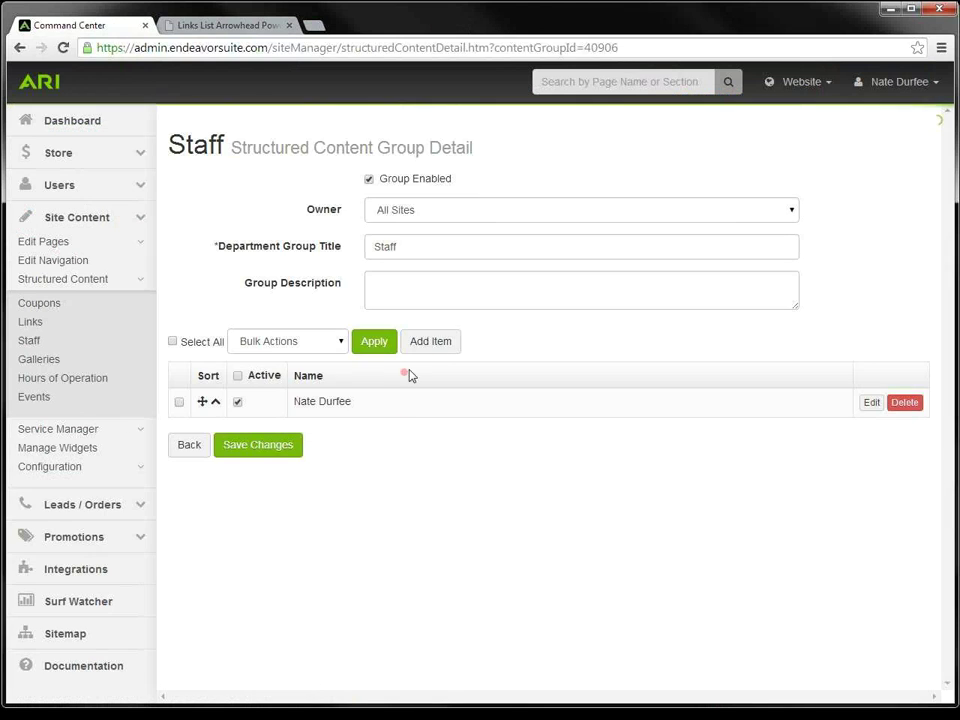
left_click(438, 348)
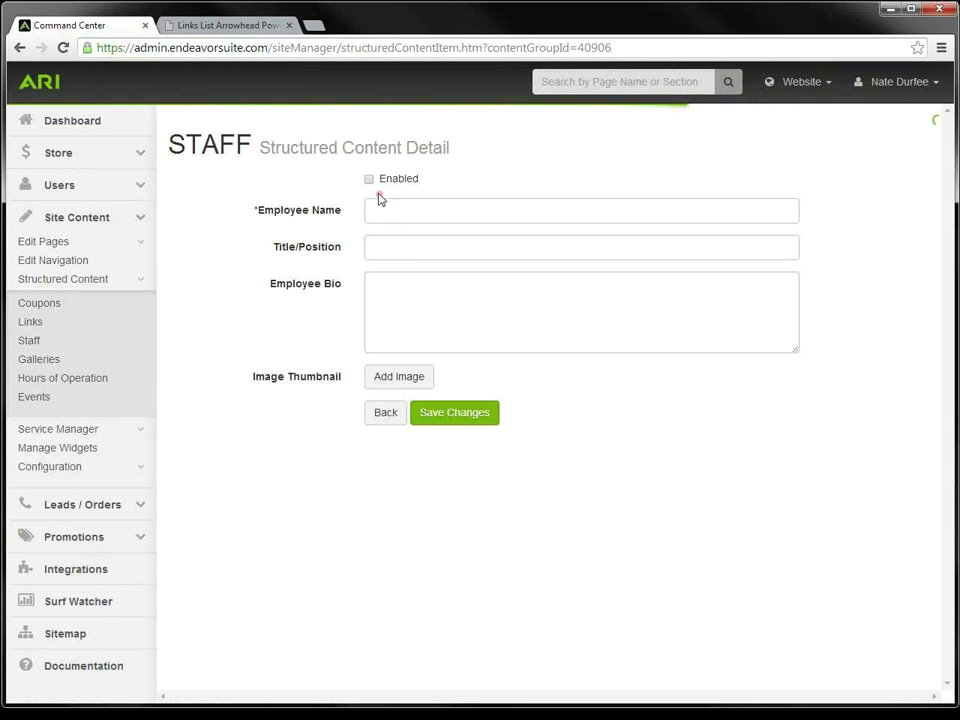
left_click(386, 211)
left_click(398, 247)
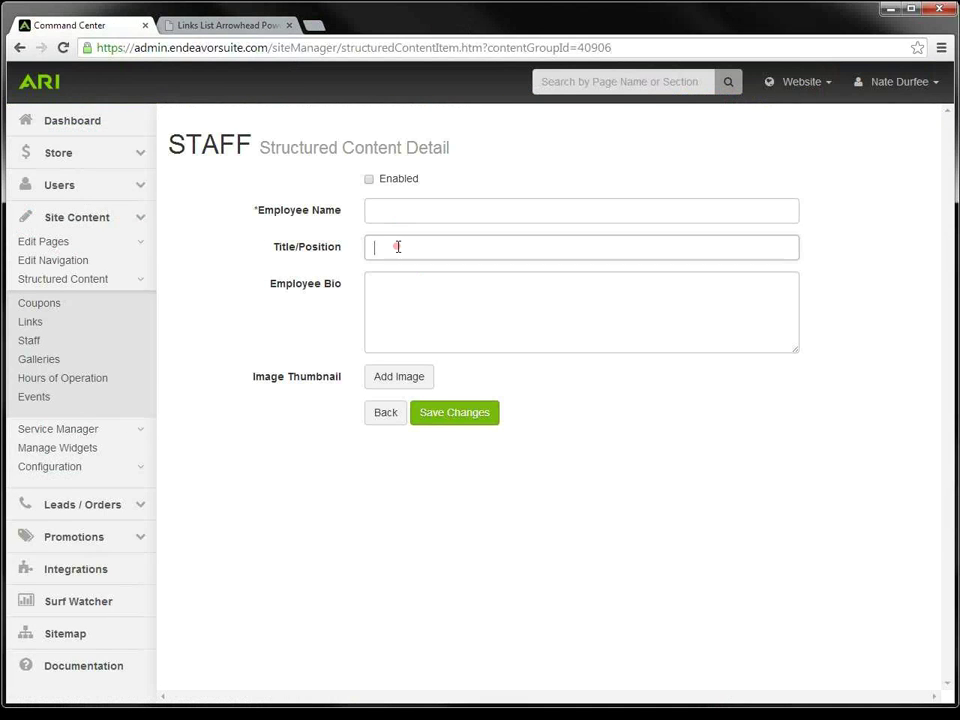
left_click(426, 297)
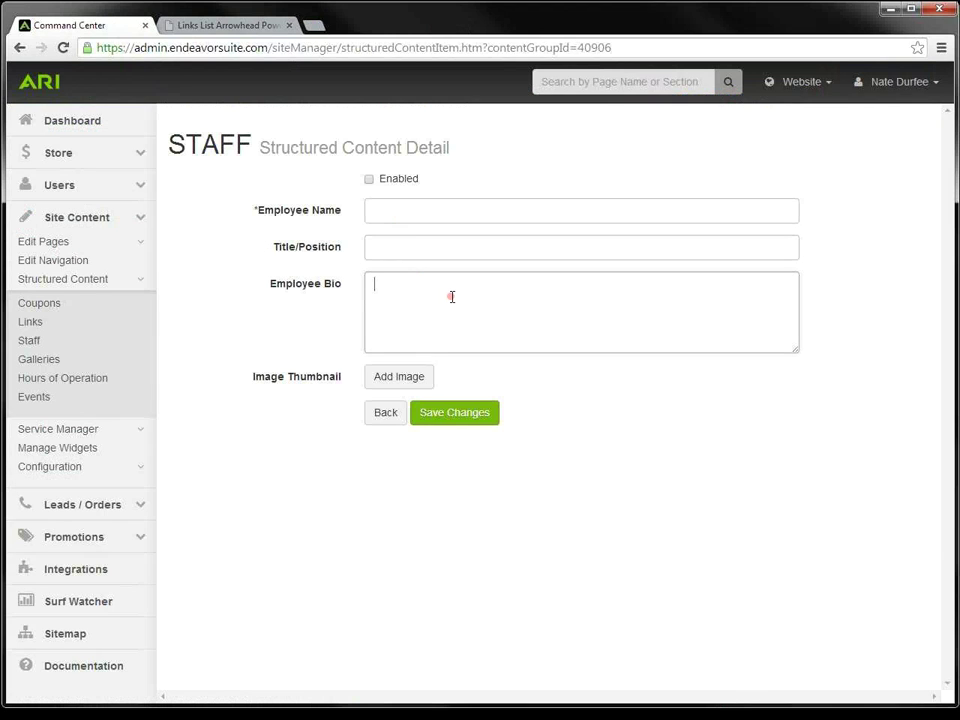
Step: Examine the image upload window for the new staff item's thumbnail and close it without uploading a file
left_click(398, 381)
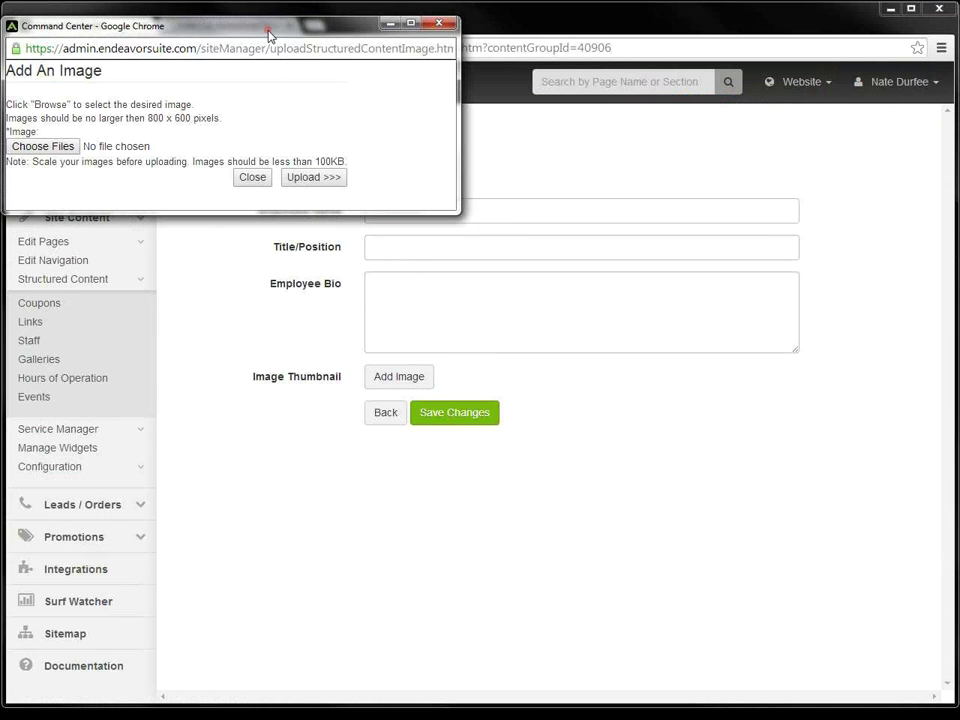
left_click_drag(268, 36, 360, 130)
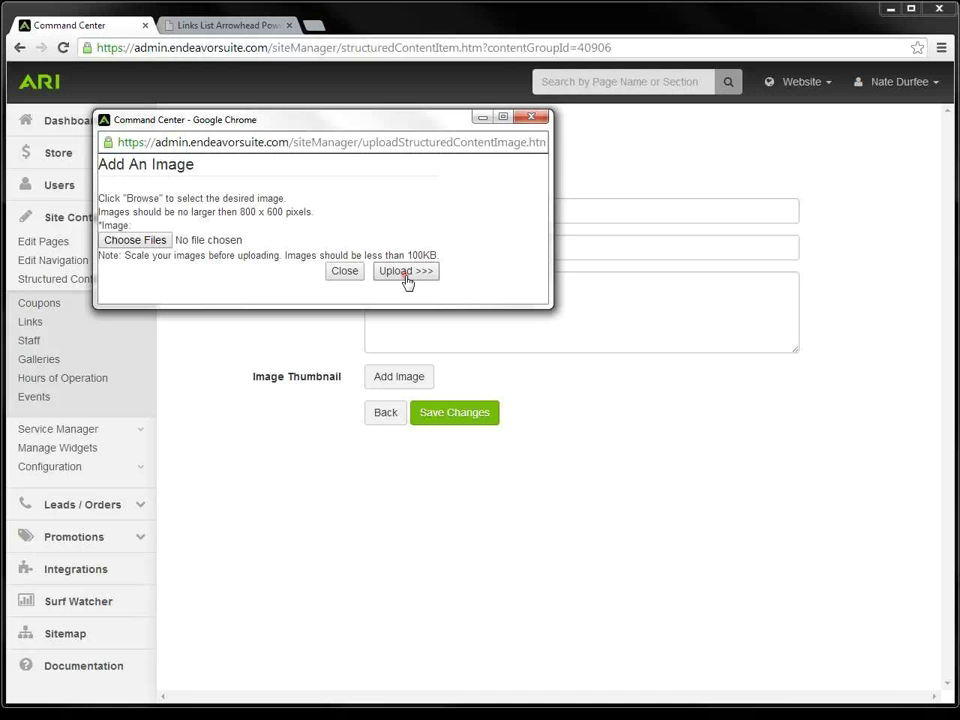
left_click(531, 117)
Step: View the Staff page under Company Info on the Arrowhead Powersports website and return to the Command Center
left_click(266, 28)
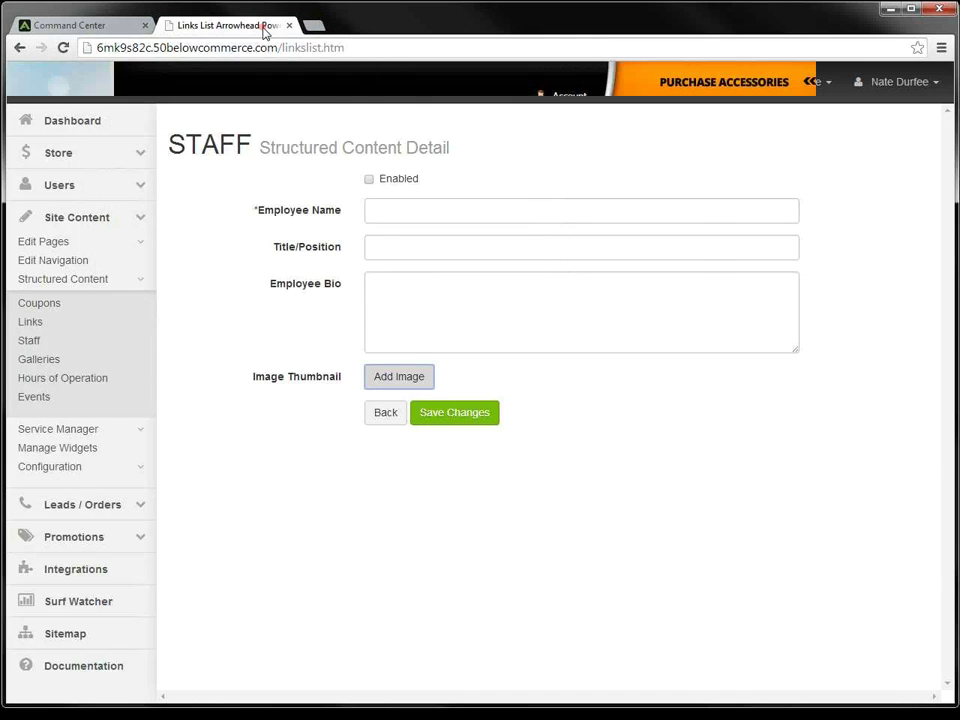
mouse_move(542, 203)
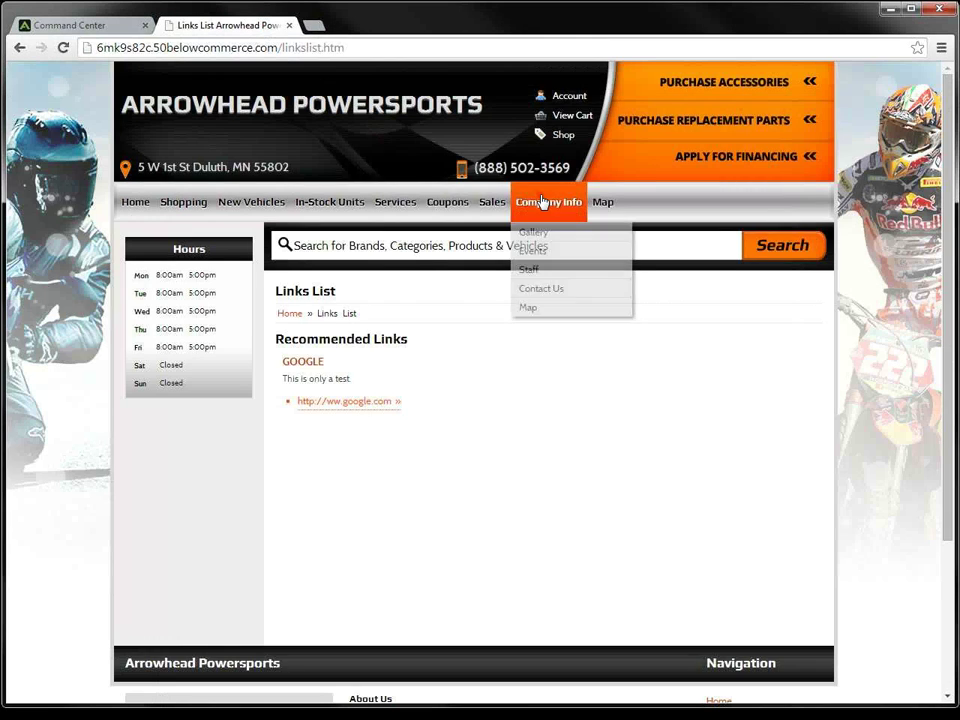
left_click(533, 271)
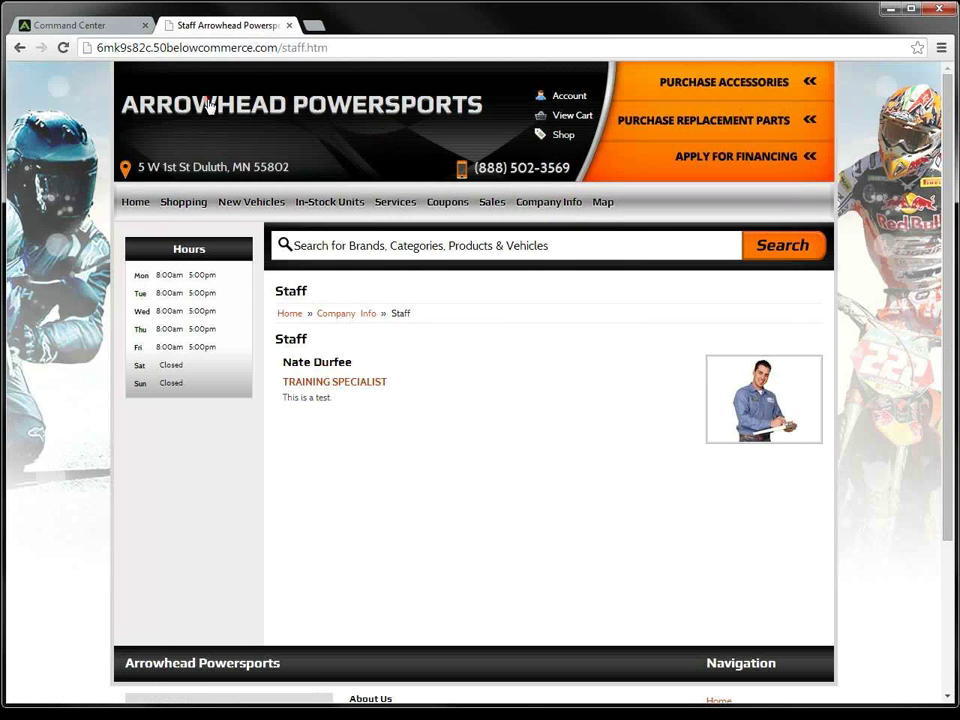
left_click(122, 27)
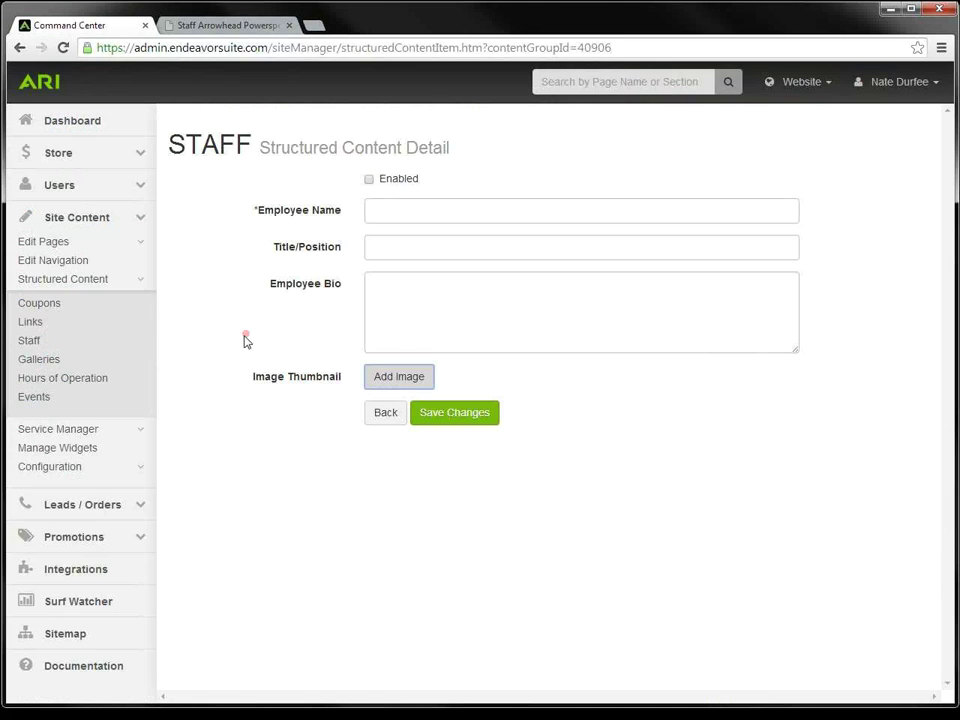
Step: Create an enabled gallery group titled "Customer Pictures" for all sites and save it
left_click(38, 359)
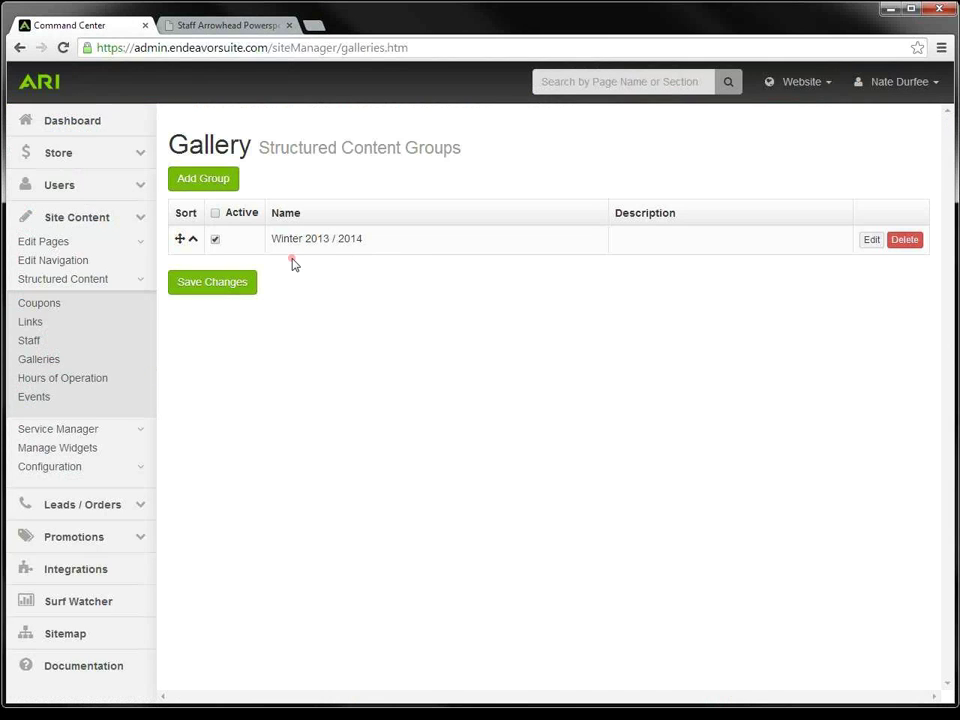
left_click(204, 184)
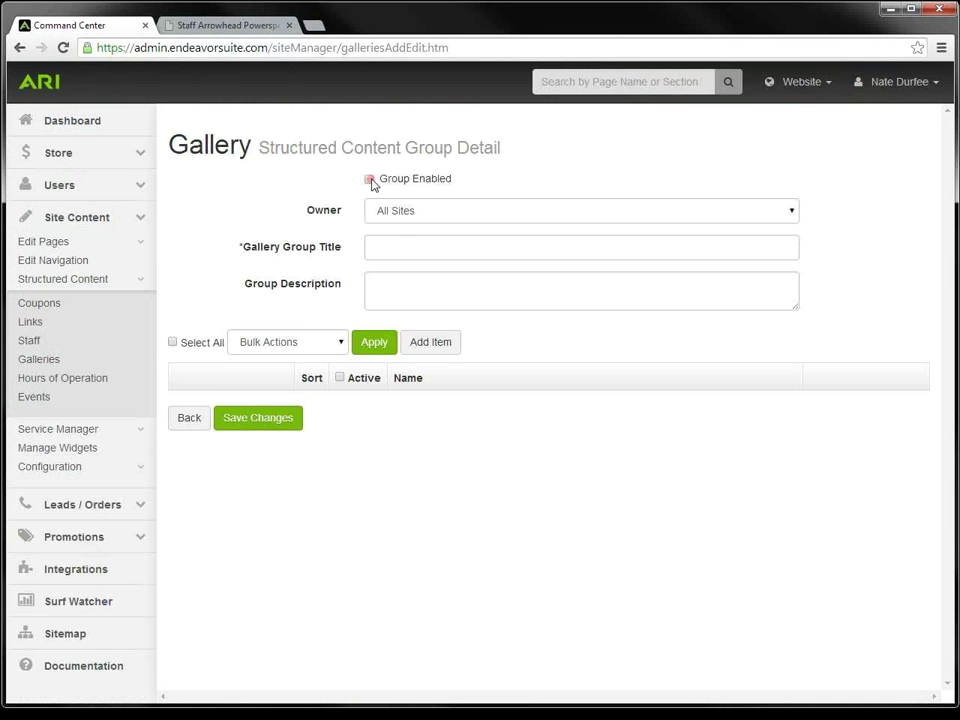
left_click(369, 179)
left_click(392, 248)
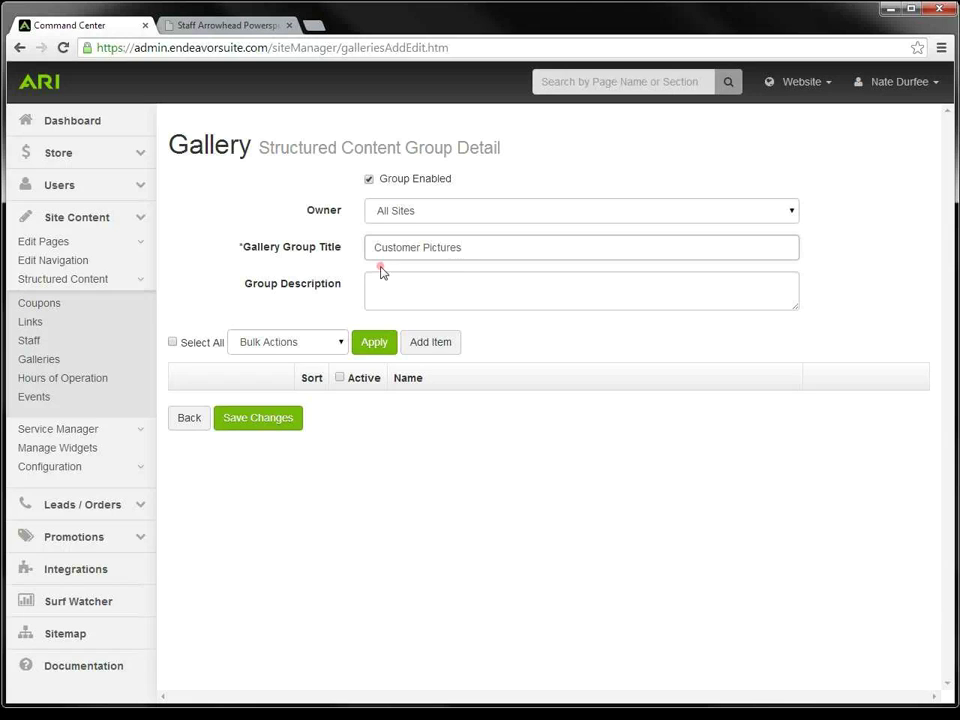
left_click(279, 429)
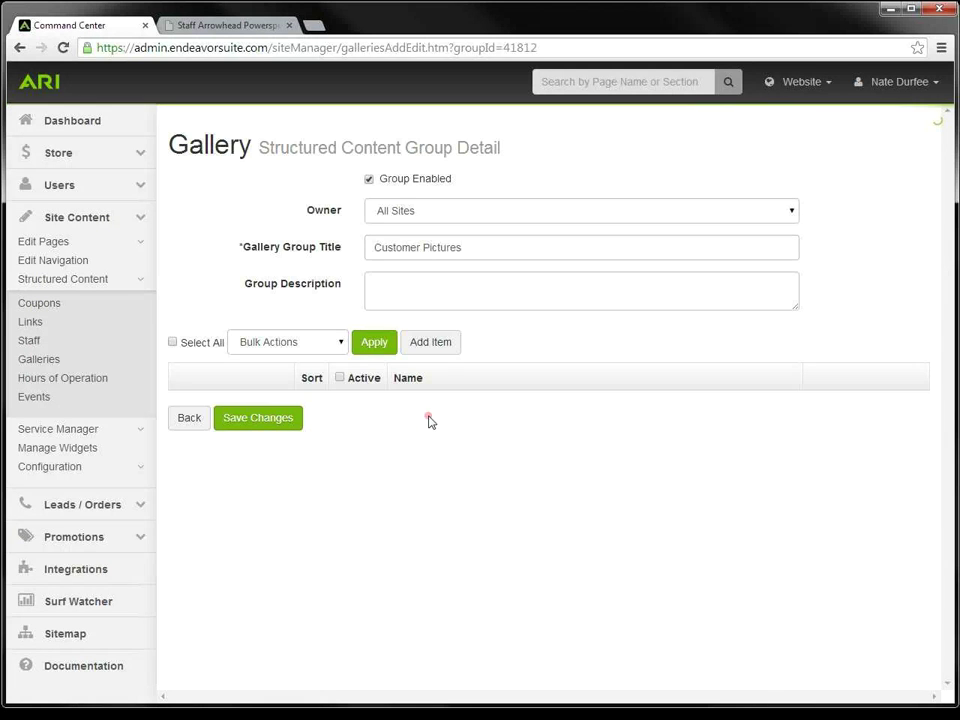
Step: Add the images auto1.jpg, bmw2.jpg, ducati1198s.jpg and 2010-1198s.jpg to the Customer Pictures gallery group
left_click(437, 346)
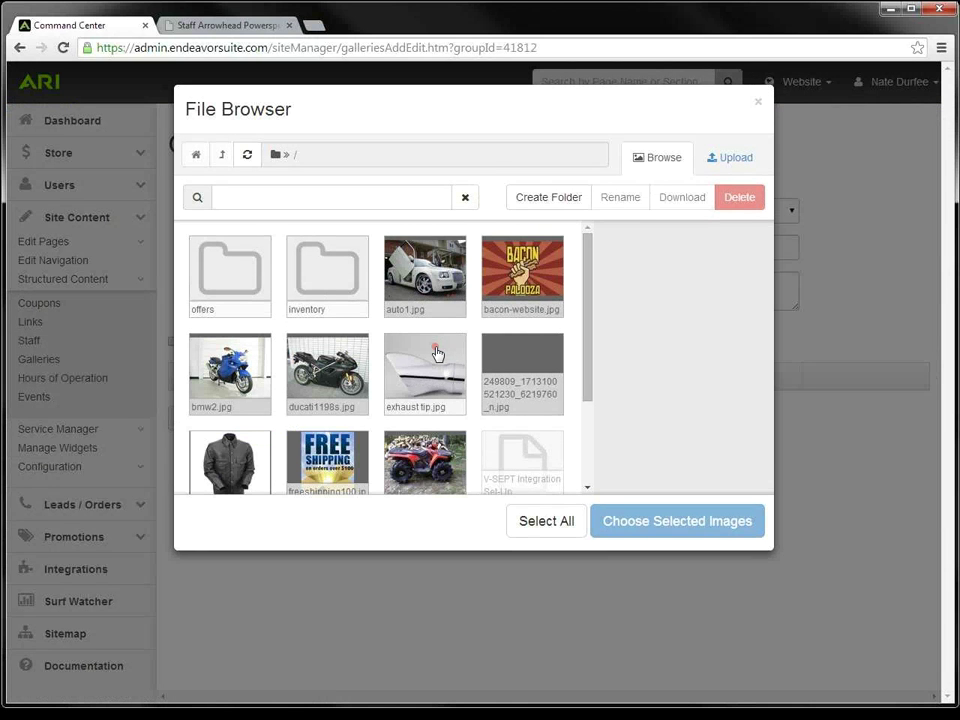
left_click(432, 296)
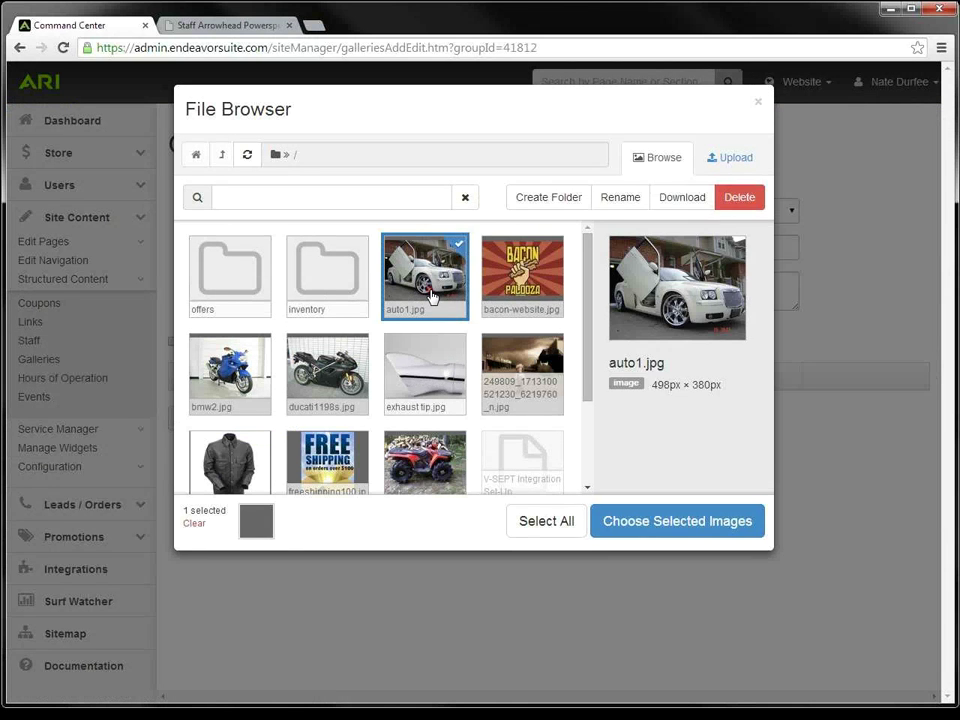
left_click(230, 370)
left_click(328, 370)
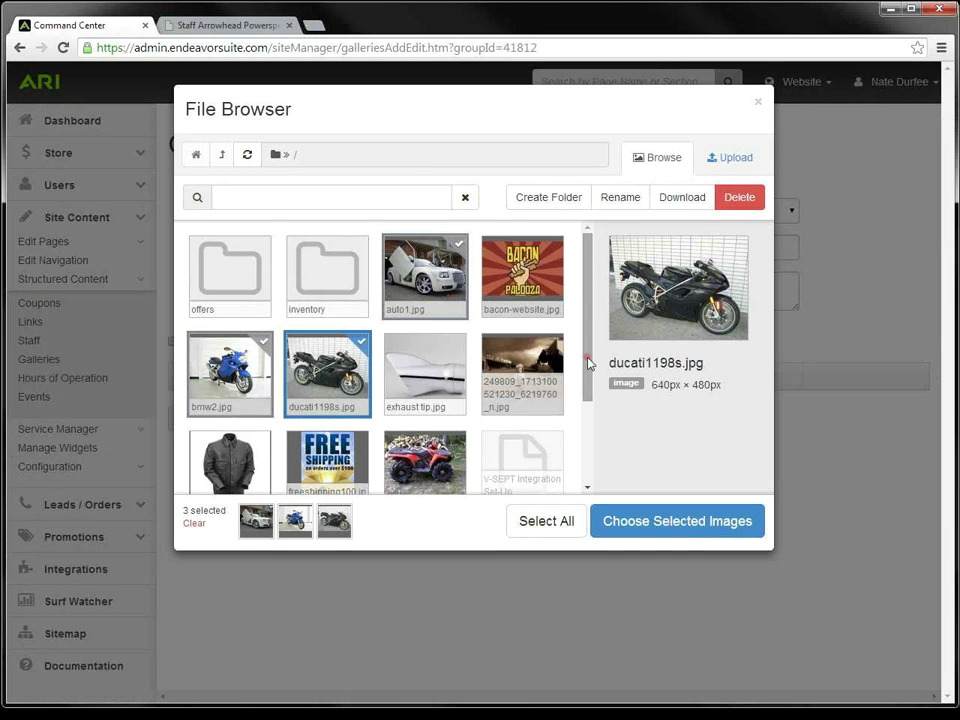
scroll(585, 445, "down", 3)
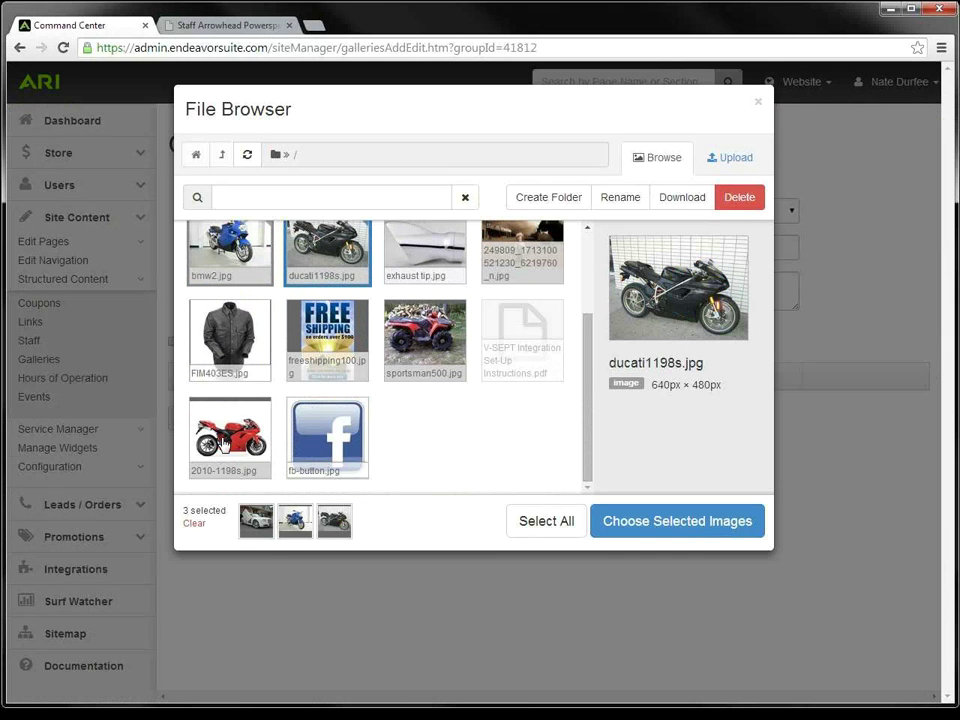
left_click(226, 443)
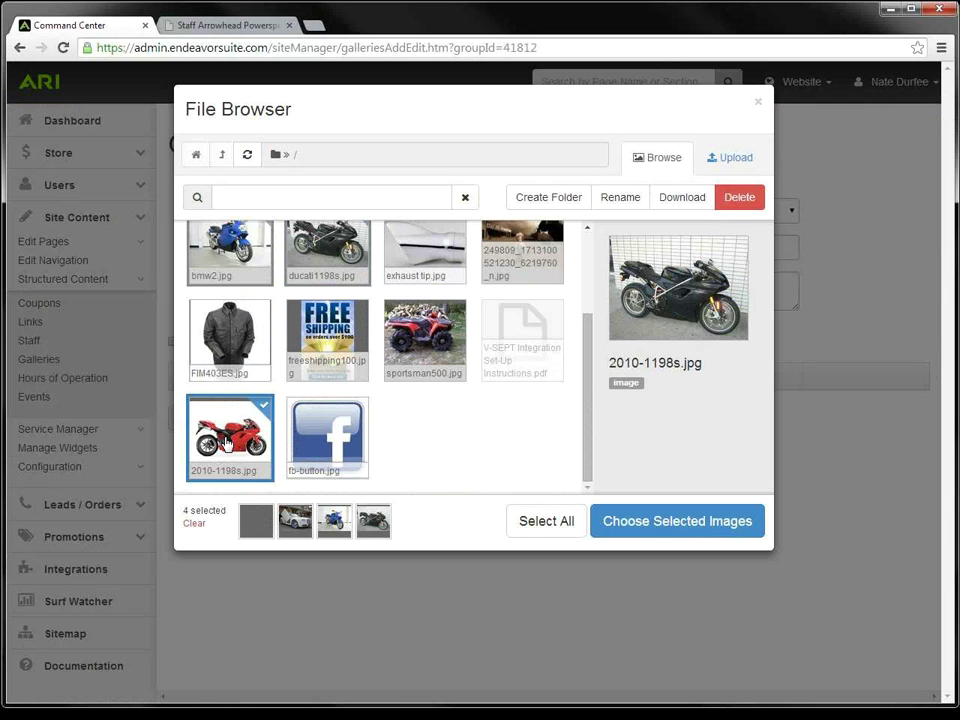
left_click(663, 537)
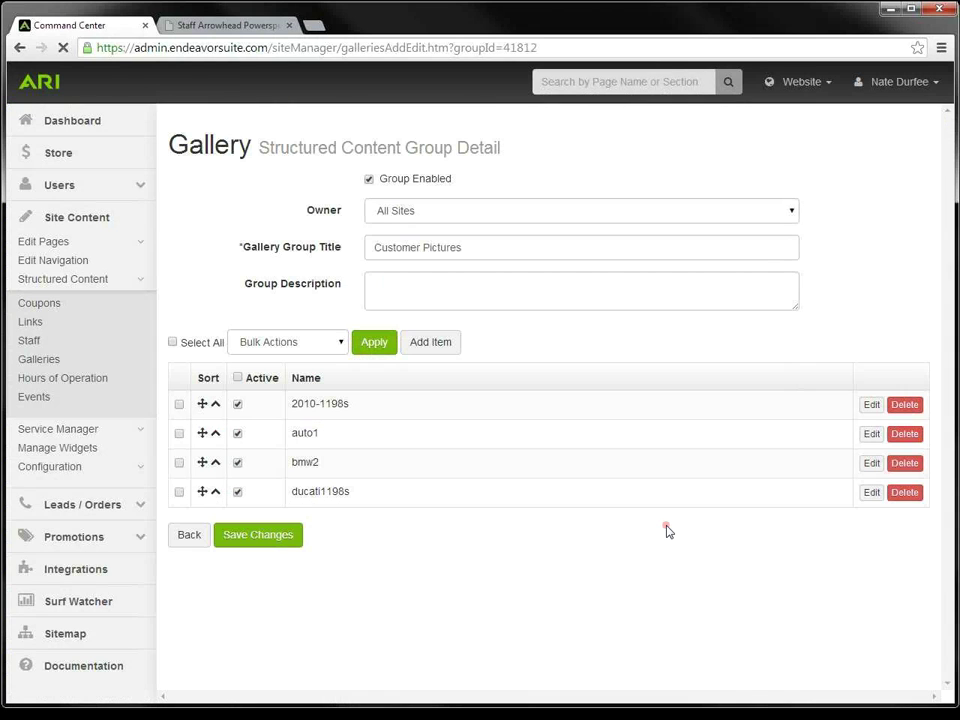
Step: Examine the title and description fields of the 2010-1198s gallery item and publish the website changes
left_click(870, 406)
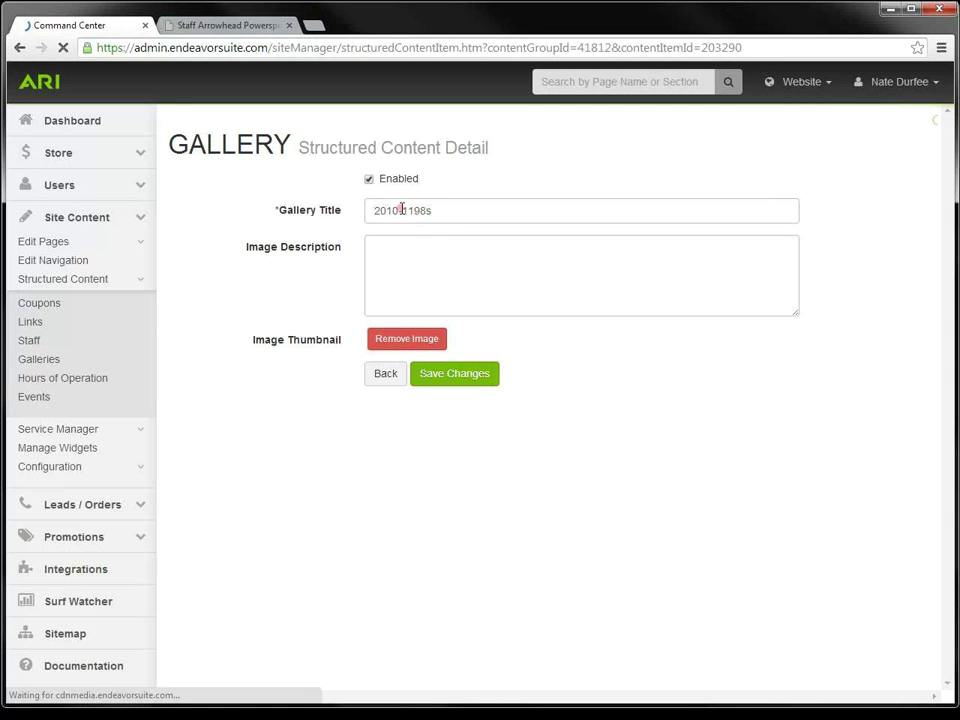
left_click(490, 266)
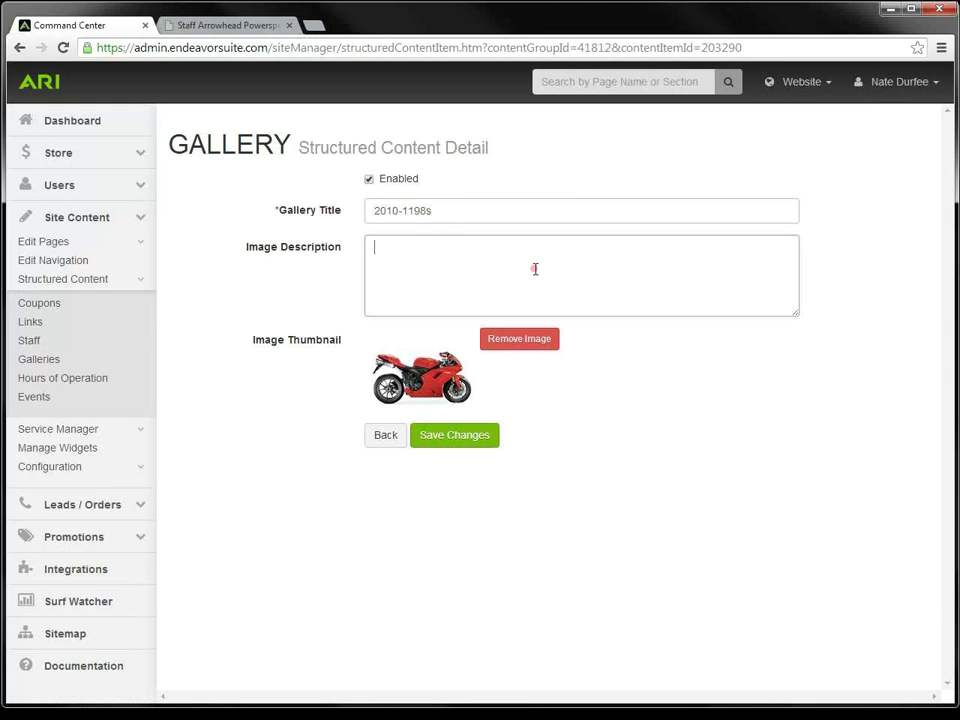
left_click(826, 82)
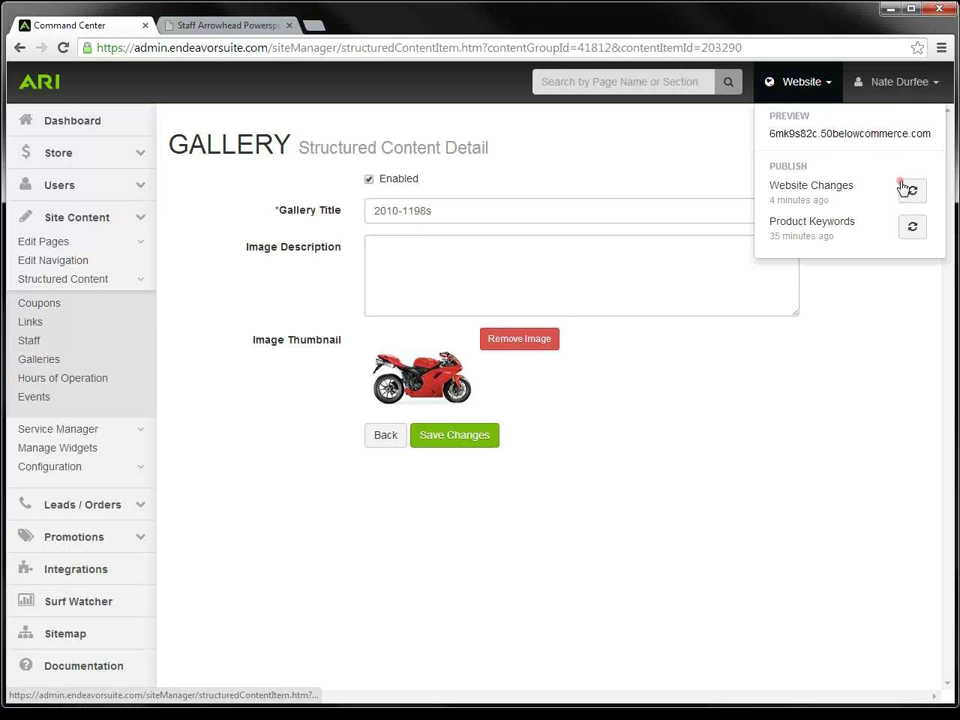
left_click(912, 192)
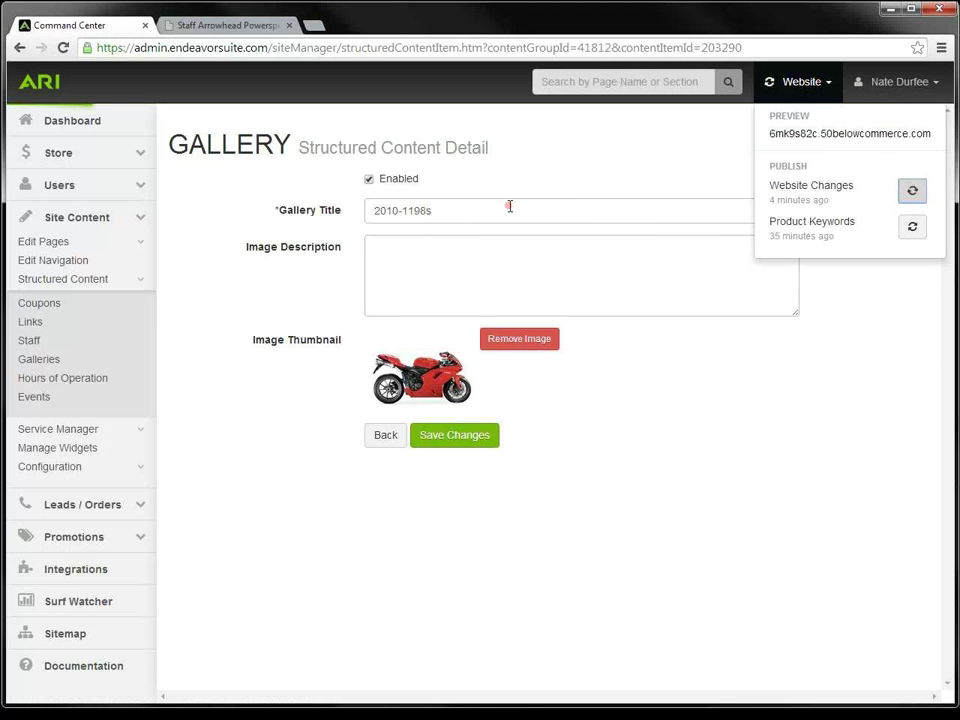
Step: Switch to the Arrowhead Powersports website and view the Gallery page under Company Info
left_click(258, 27)
mouse_move(538, 206)
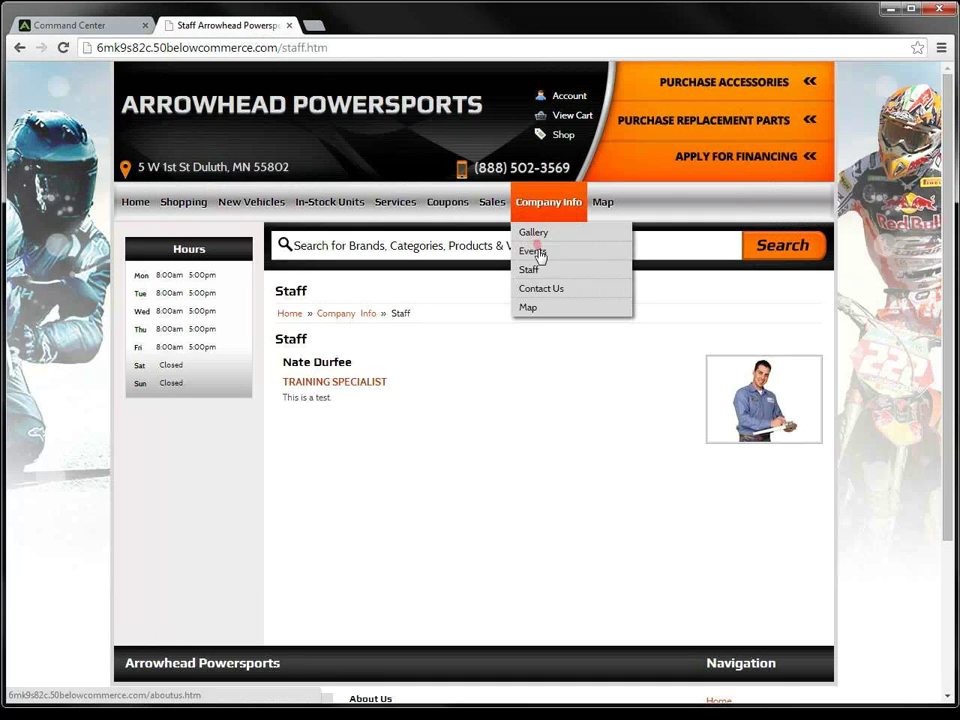
left_click(538, 233)
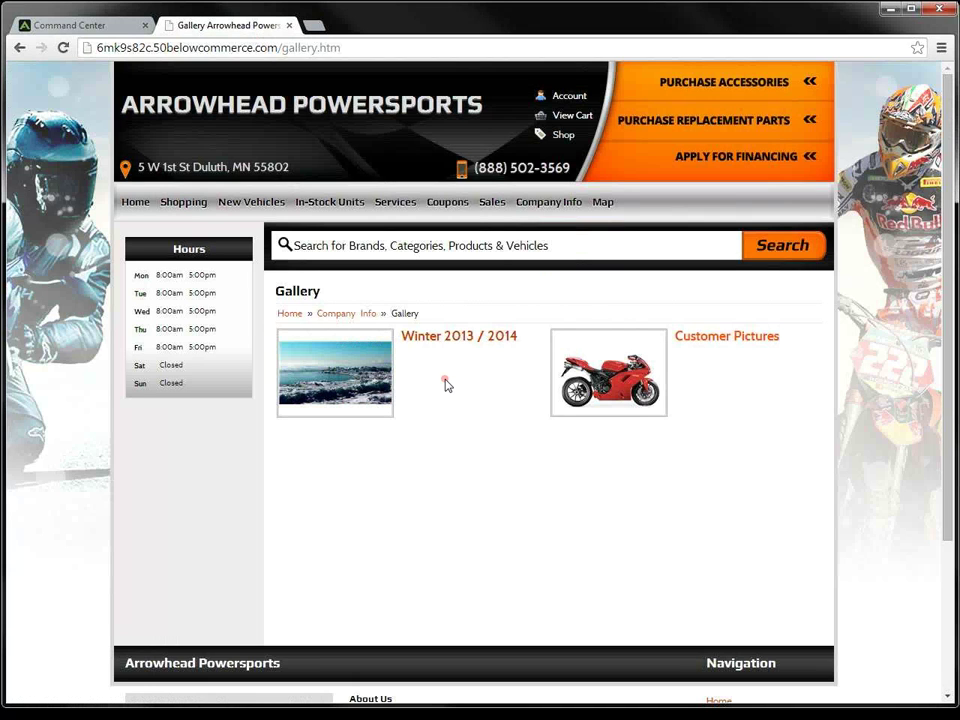
Step: Browse the images of the Winter 2013 / 2014 gallery on the website and return to the Command Center
left_click(466, 338)
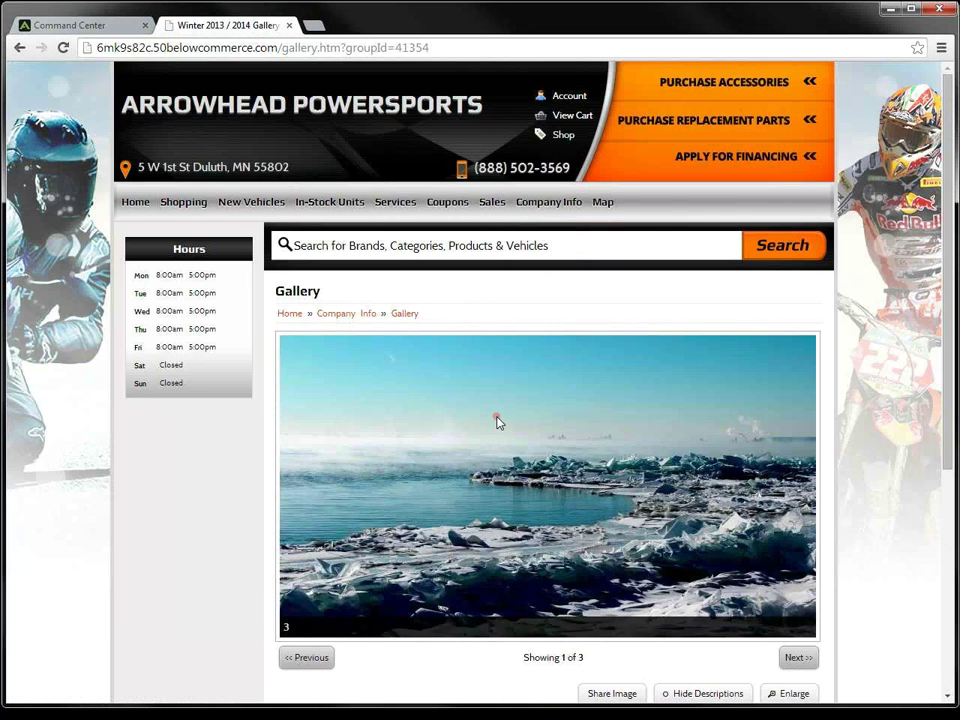
scroll(497, 420, "down", 1)
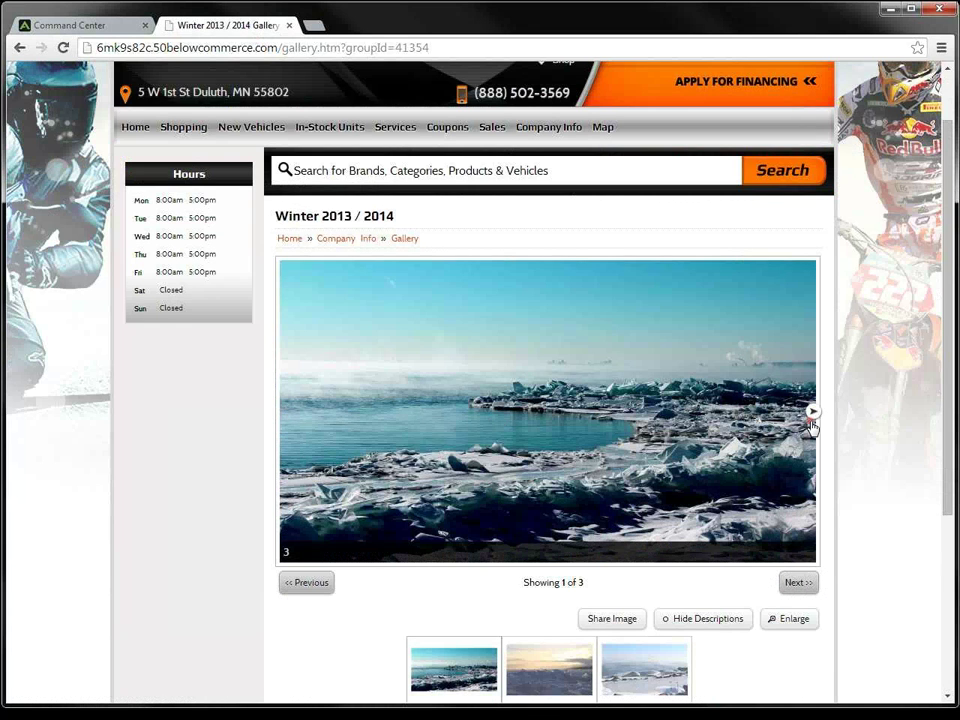
left_click(814, 421)
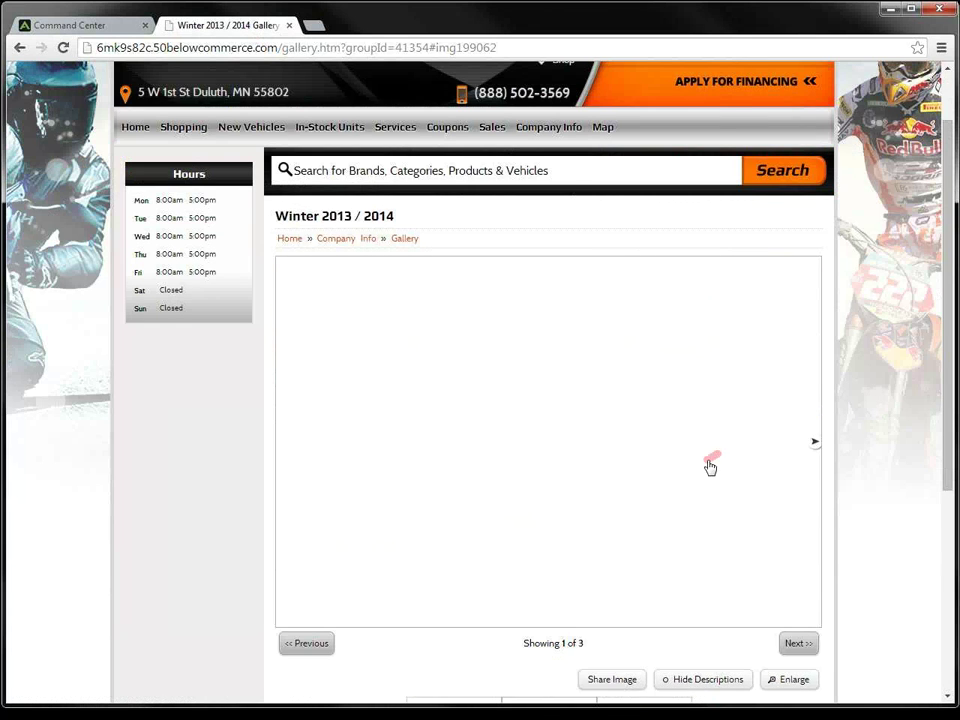
scroll(704, 470, "down", 3)
scroll(697, 479, "down", 1)
left_click(645, 480)
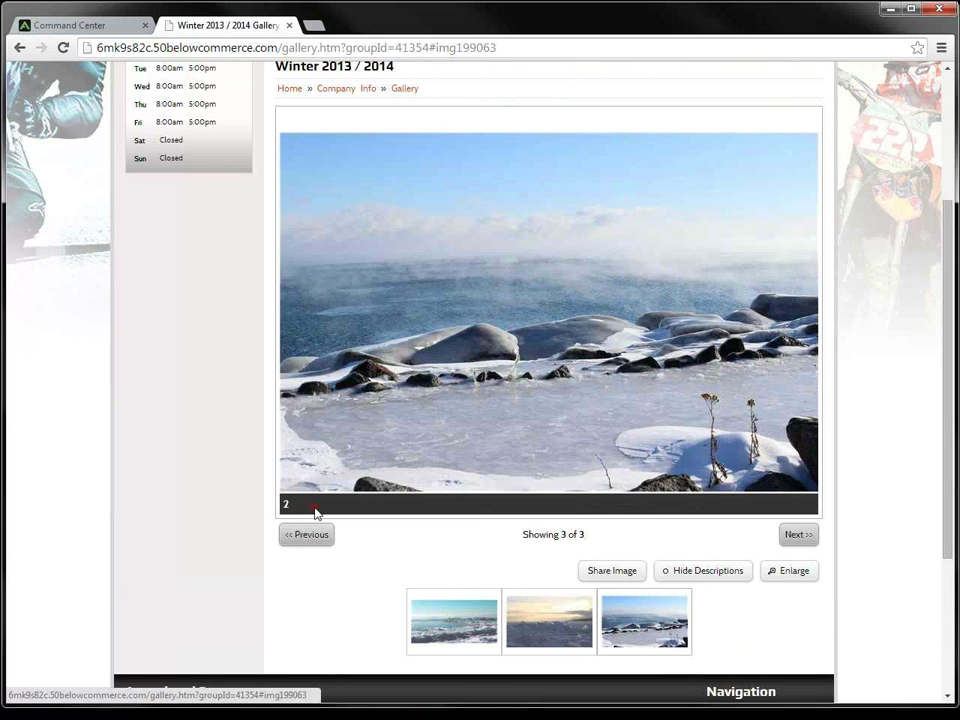
scroll(321, 517, "up", 3)
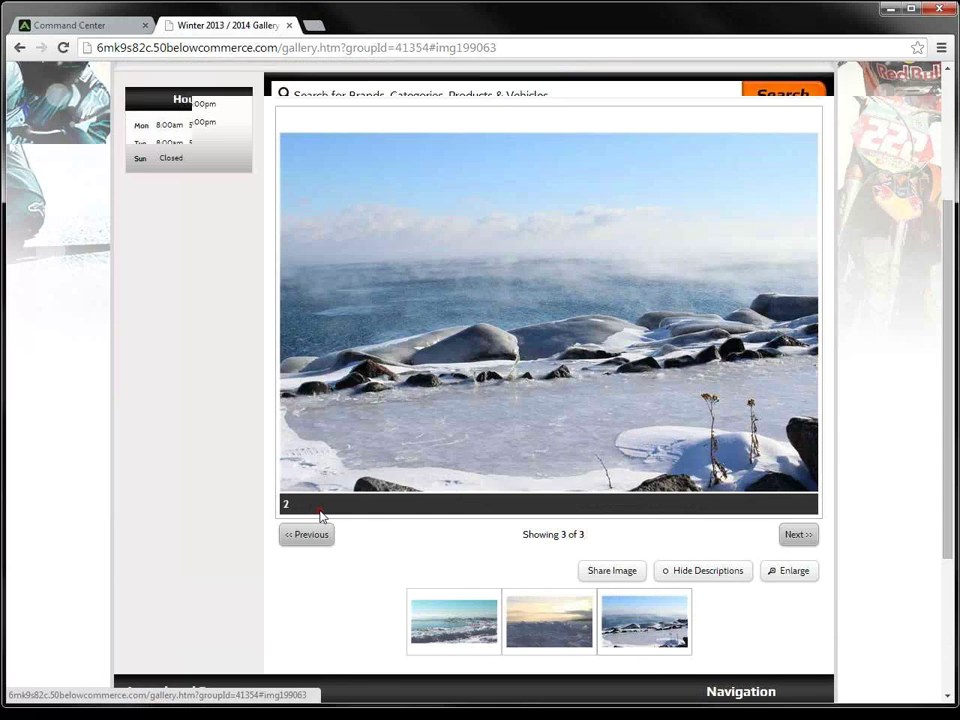
left_click(75, 25)
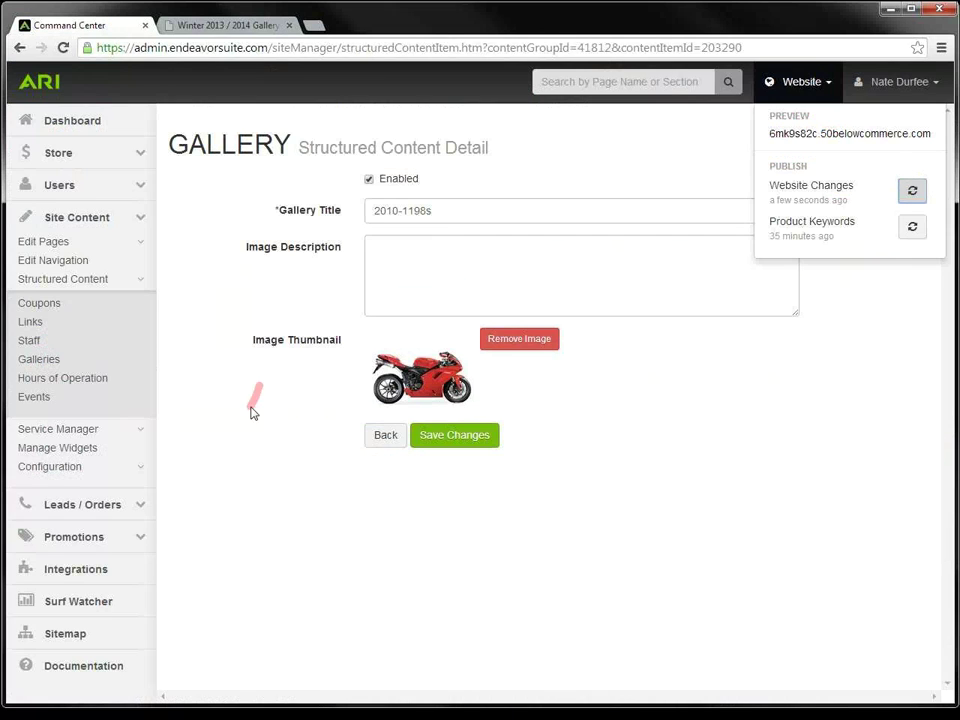
Step: Examine Monday's opening and closing times in the Hours group under Hours of Operation and go back to the group
left_click(55, 387)
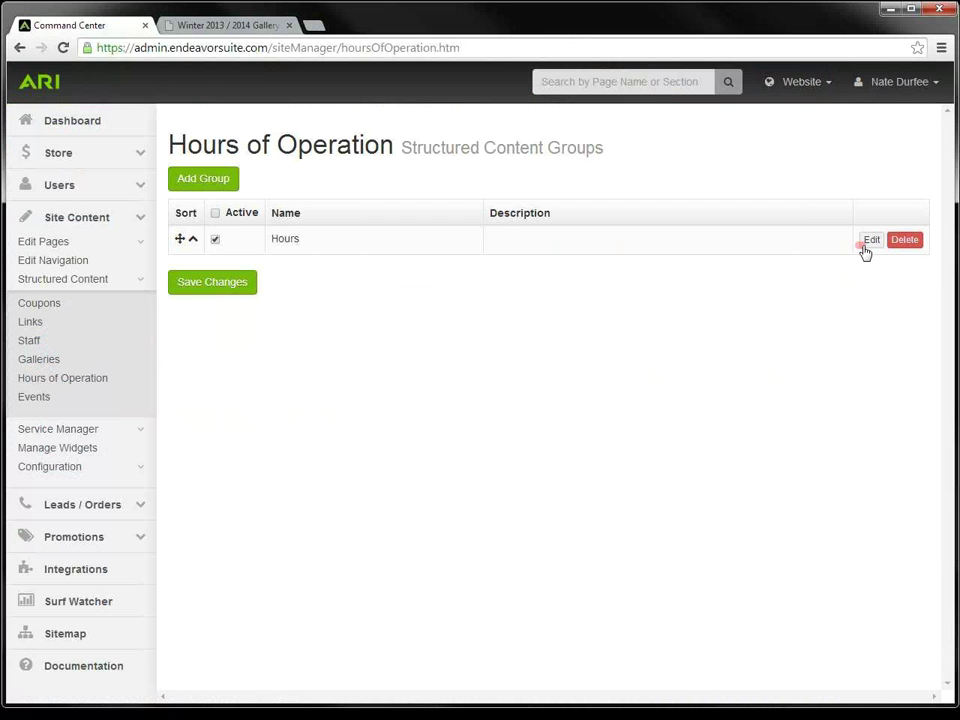
left_click(869, 242)
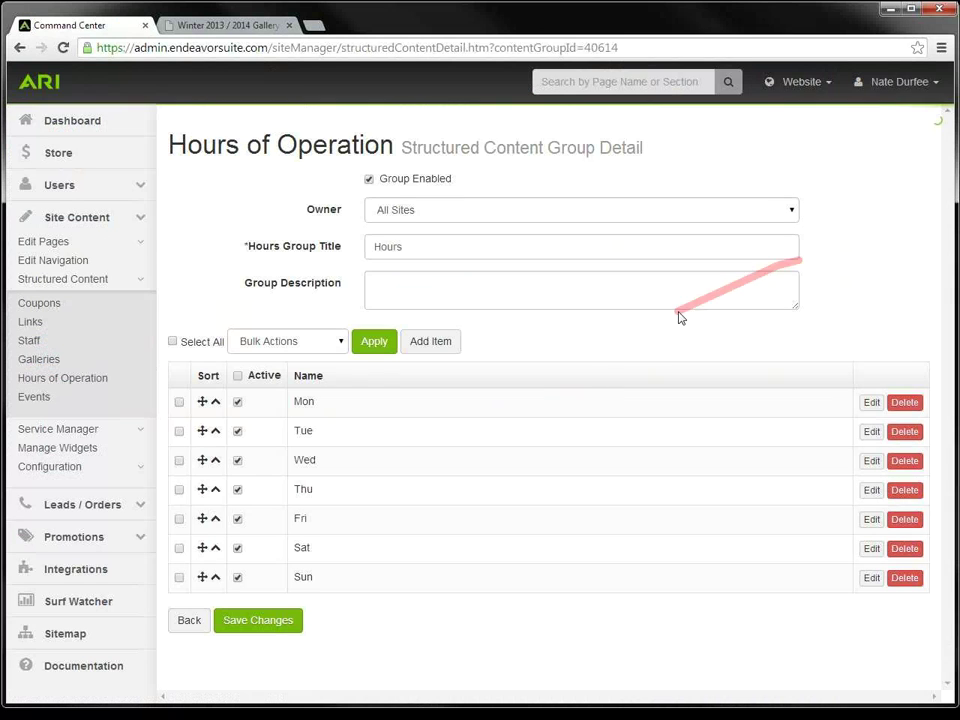
left_click(871, 404)
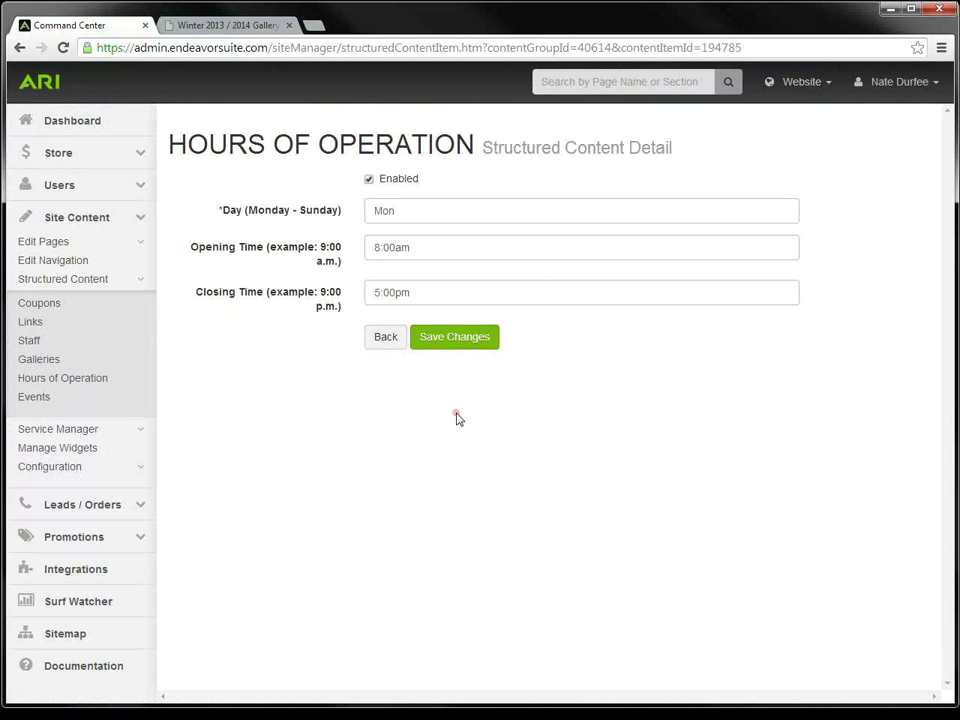
left_click(392, 342)
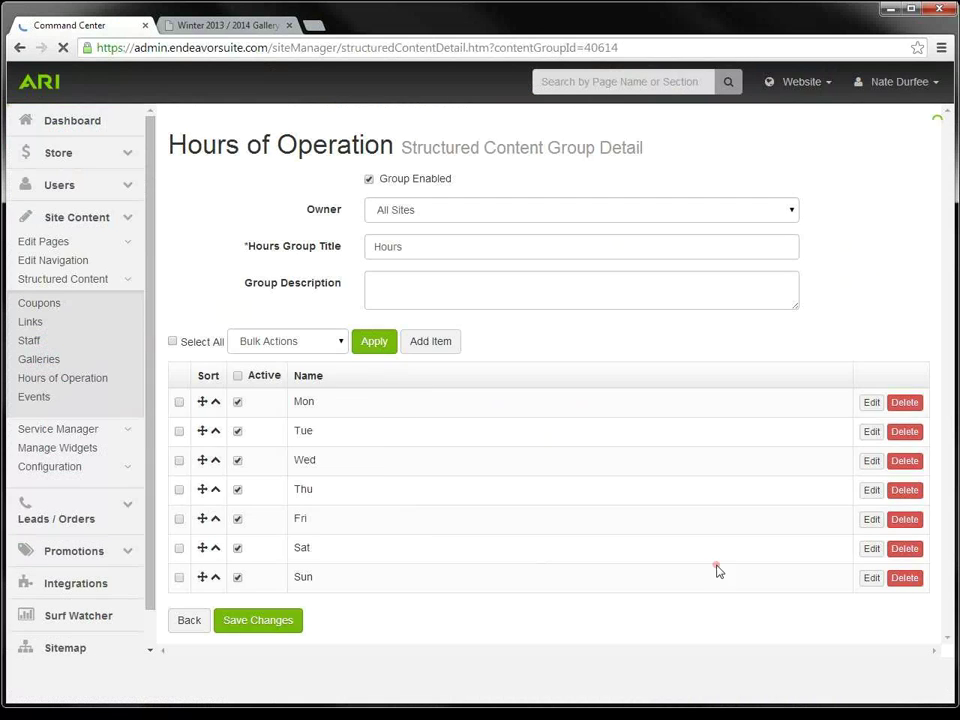
Step: Examine the Saturday hours item, compare it with the Hours box on the website, and return to the Command Center
left_click(871, 548)
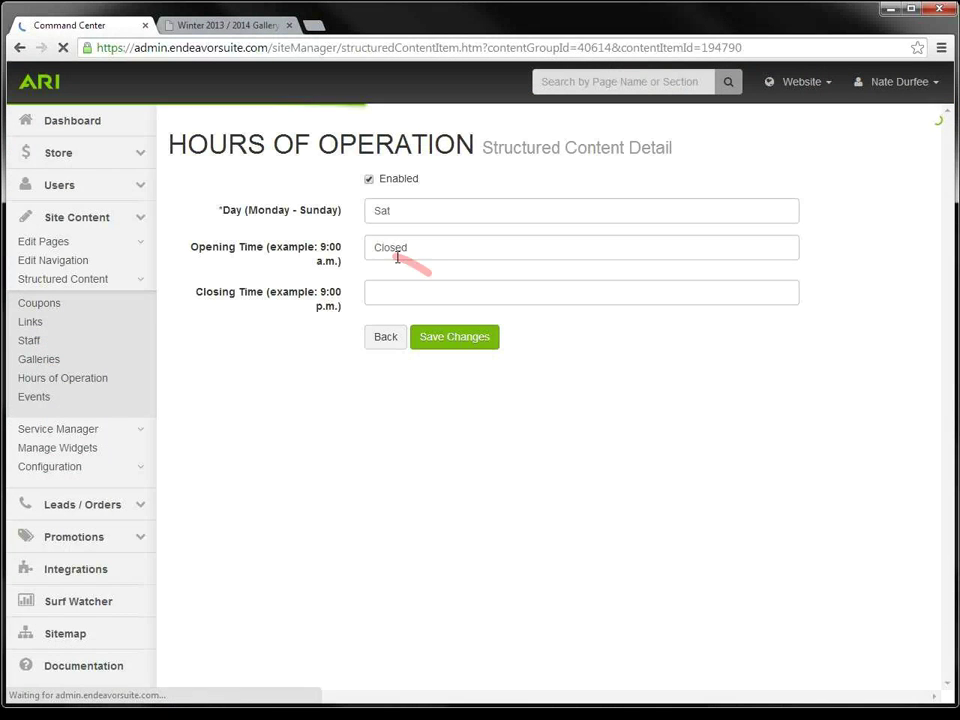
left_click(263, 28)
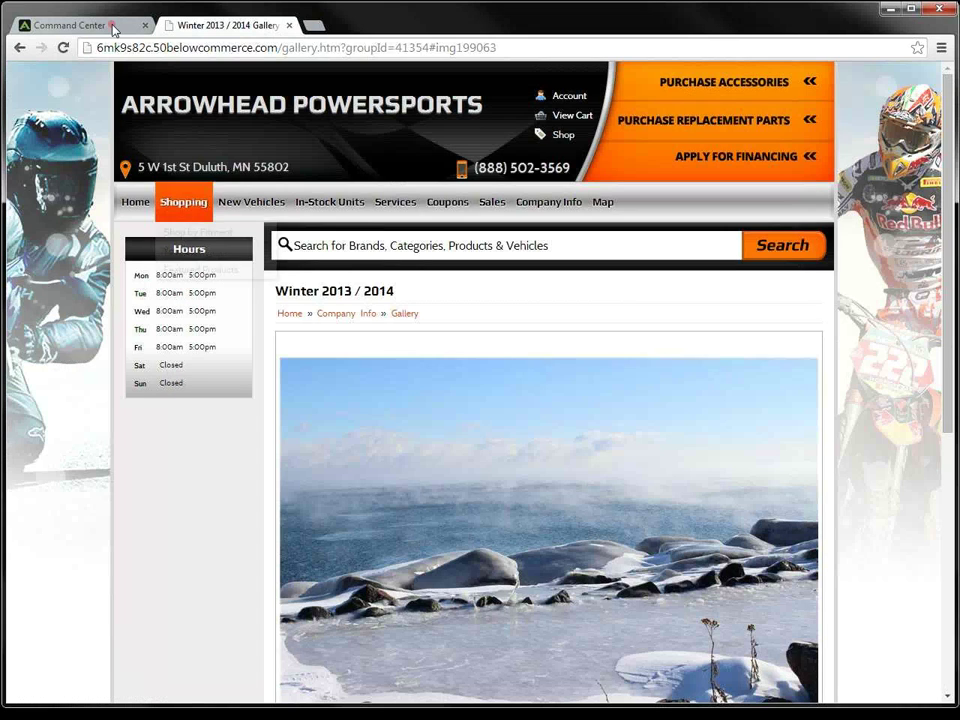
left_click(84, 26)
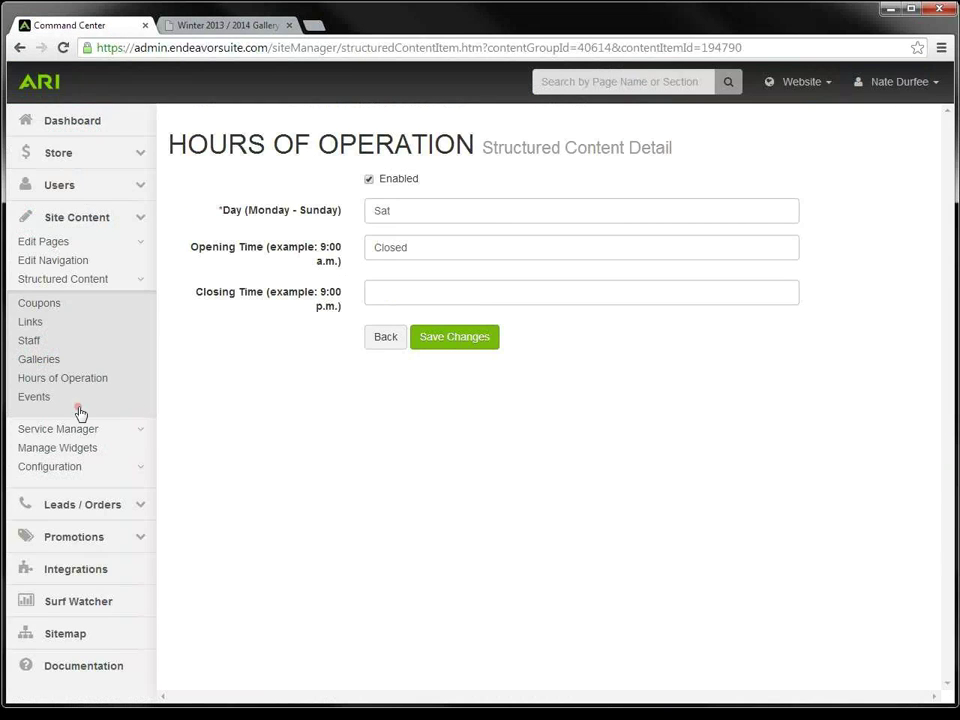
Step: Start a new enabled item in the Events group and examine its title, time and description fields
left_click(45, 403)
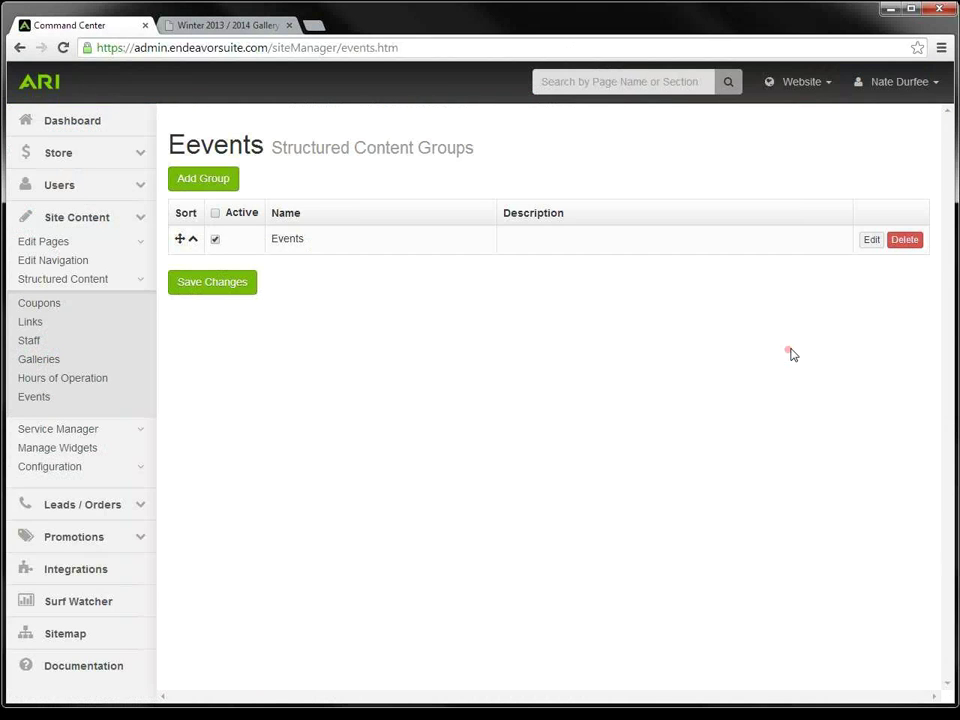
left_click(871, 241)
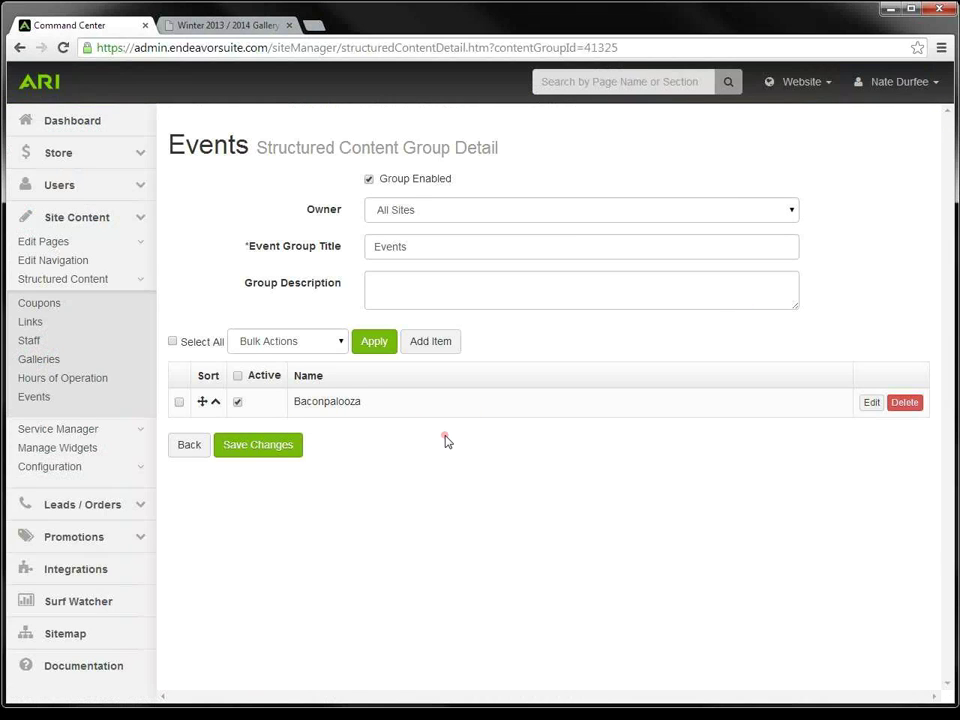
left_click(436, 347)
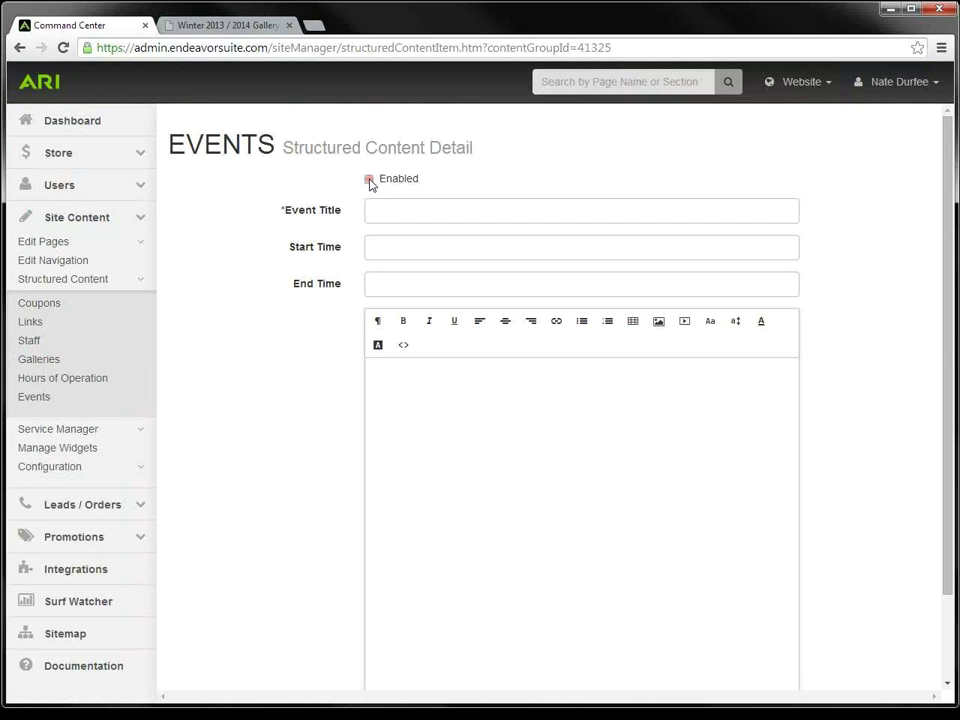
left_click(386, 241)
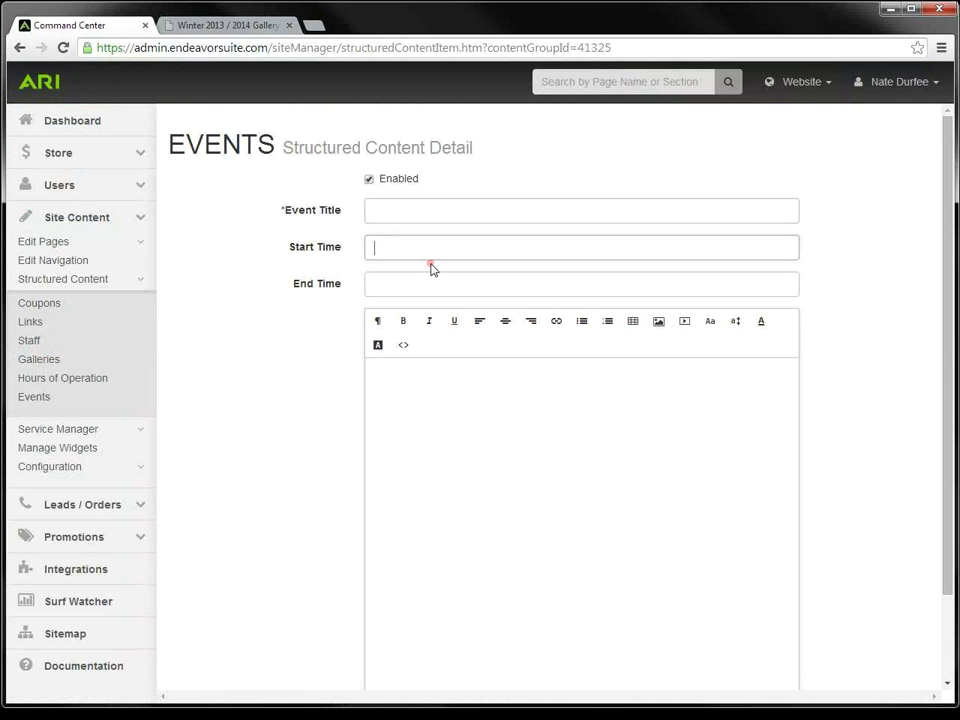
left_click(448, 403)
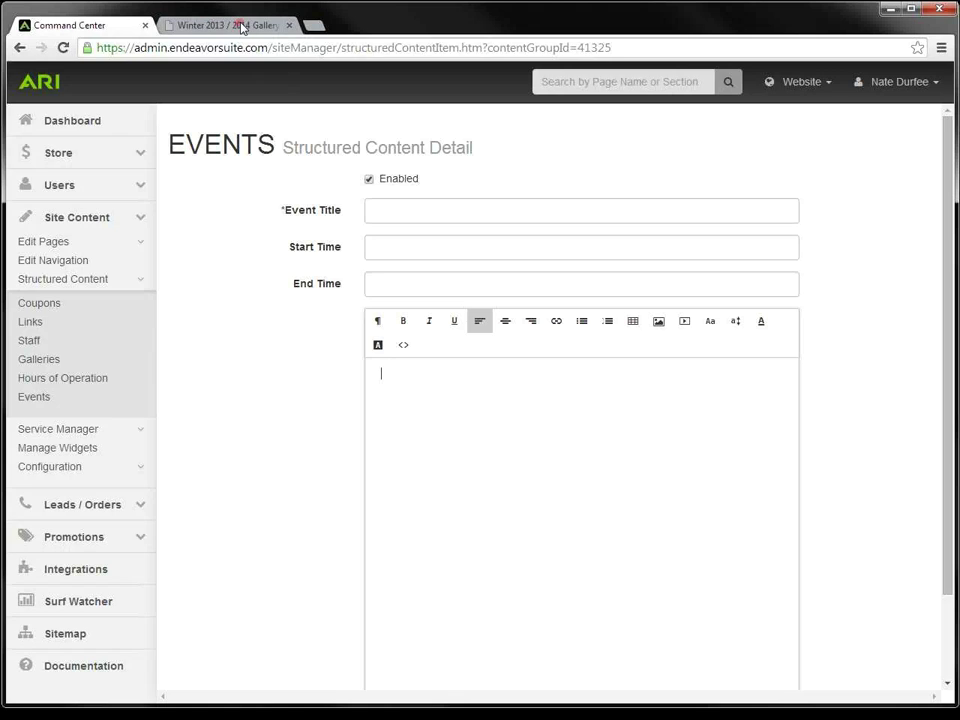
Step: View the BACONPALOOZA event on the website's Events page under Company Info and return to the Command Center
left_click(180, 24)
mouse_move(541, 208)
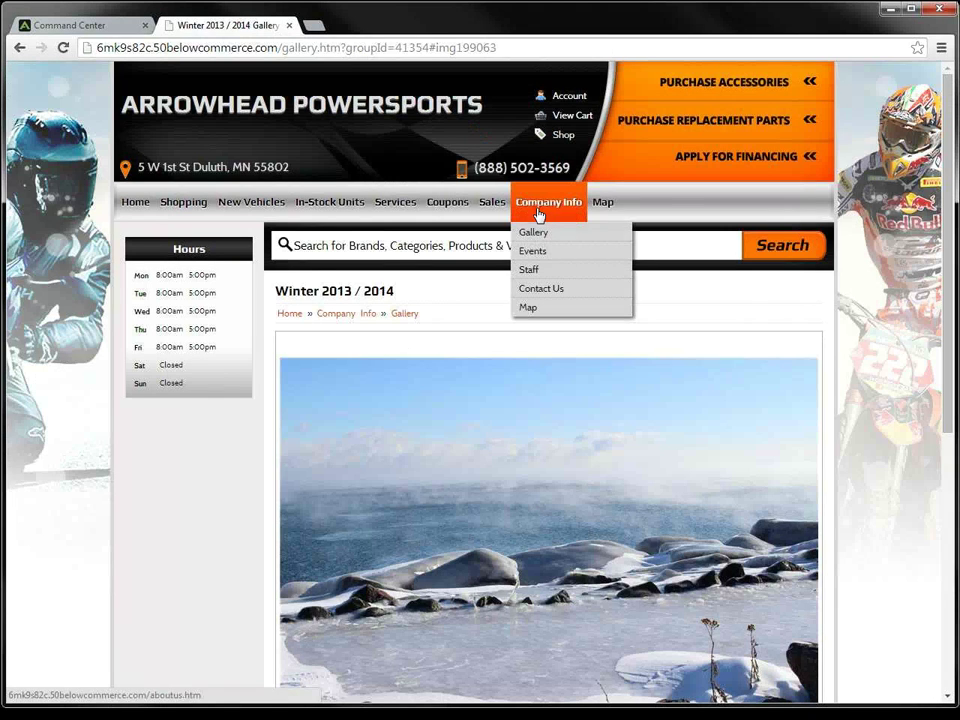
left_click(535, 260)
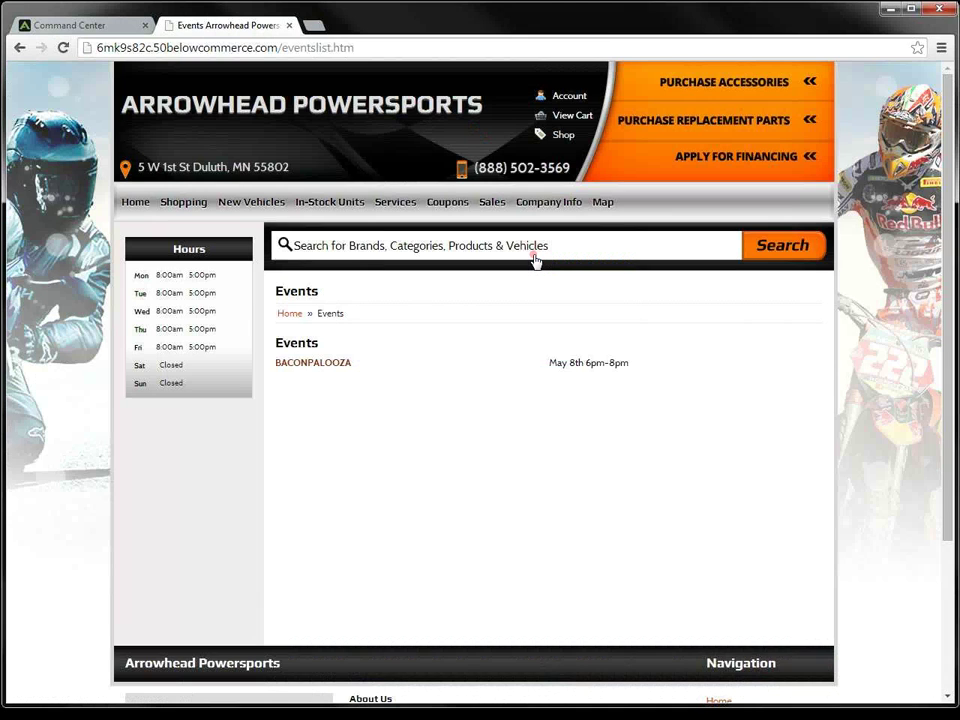
left_click(319, 364)
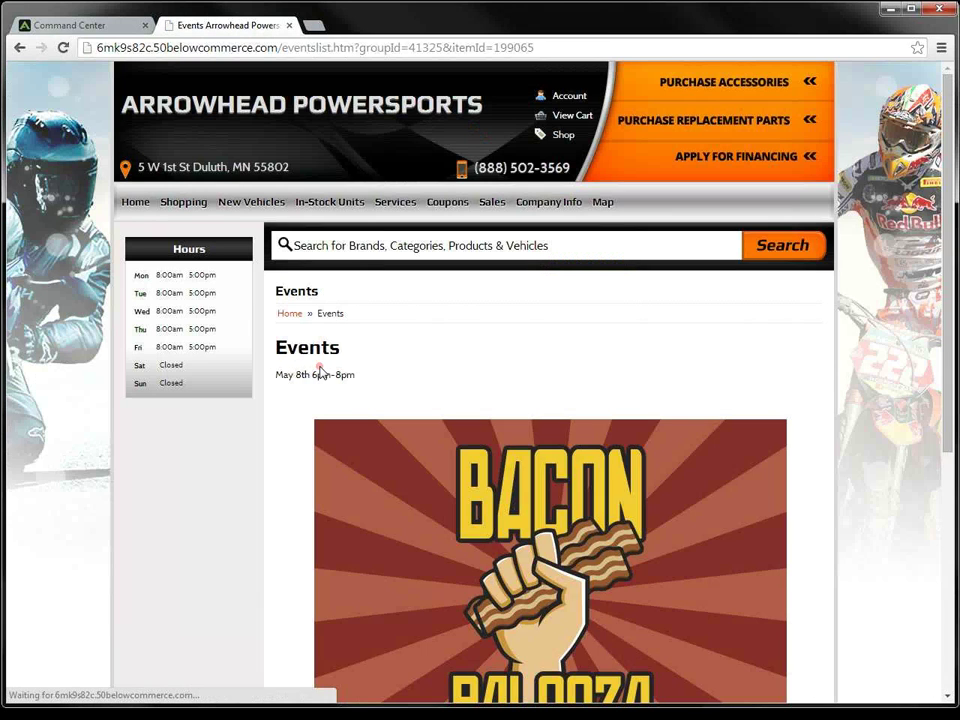
scroll(469, 440, "down", 3)
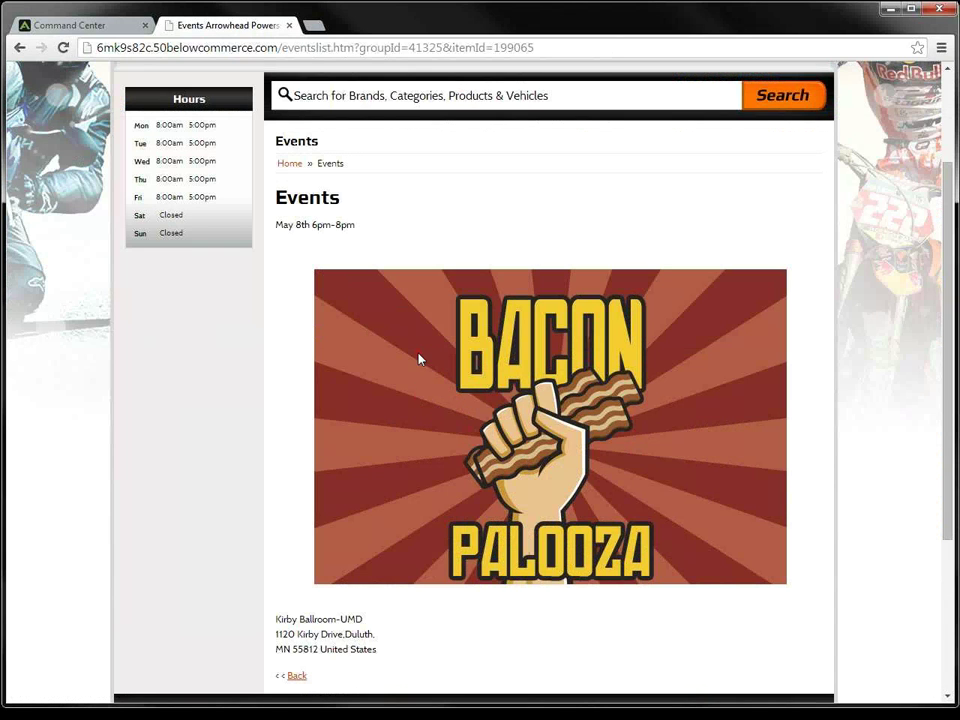
scroll(419, 406, "up", 5)
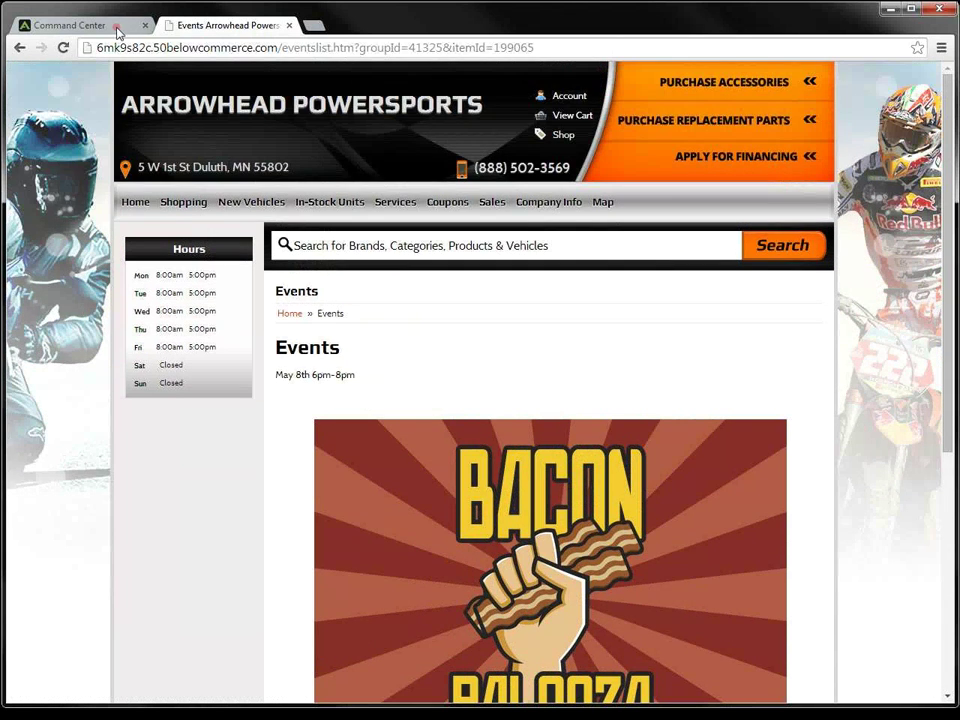
left_click(88, 25)
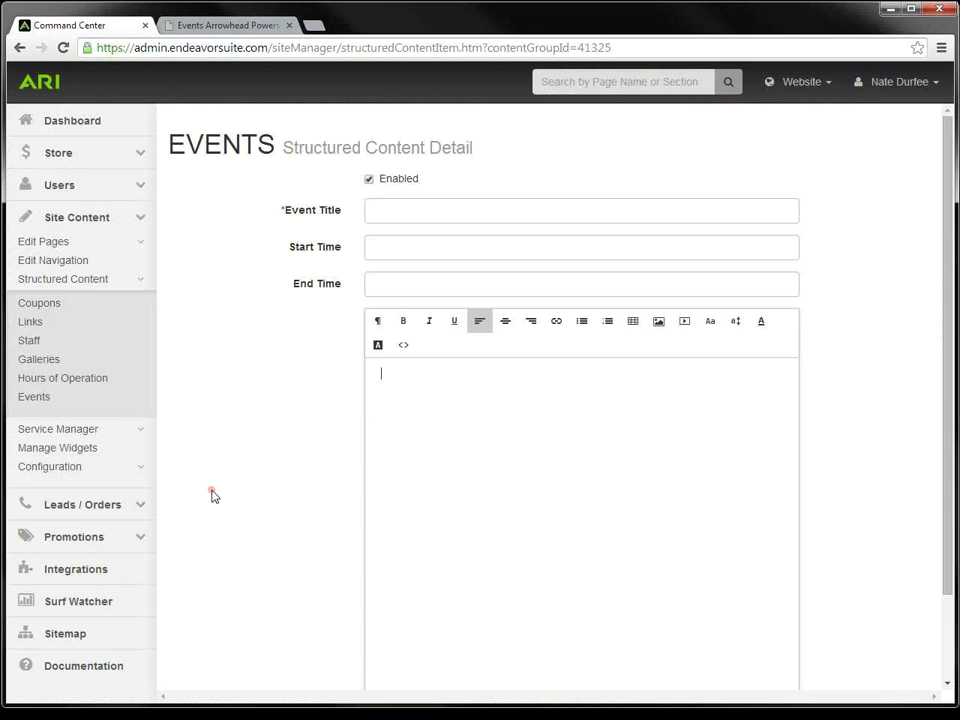
Step: Open Configure Available Services in the Service Manager, look through the listed services, check the website's Services navigation, and return to the Command Center
left_click(139, 281)
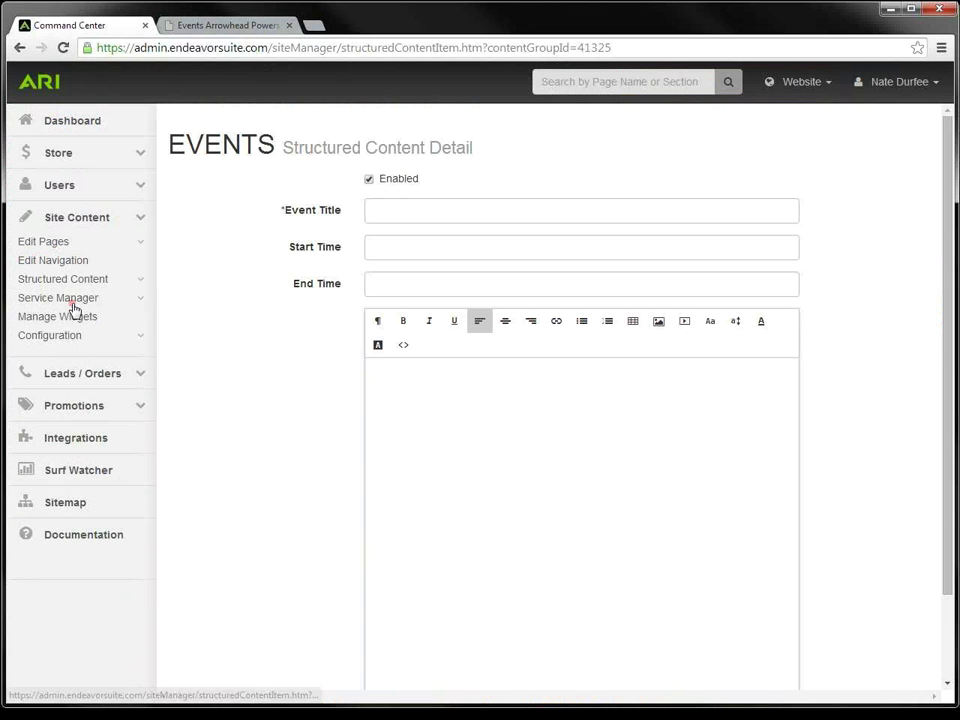
left_click(139, 302)
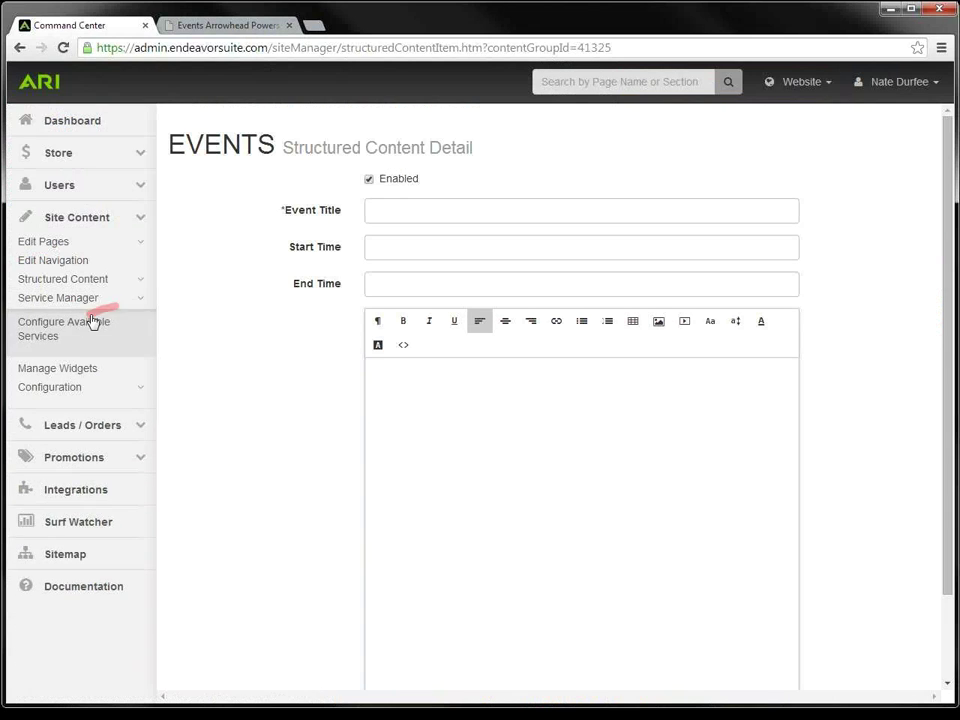
left_click(65, 326)
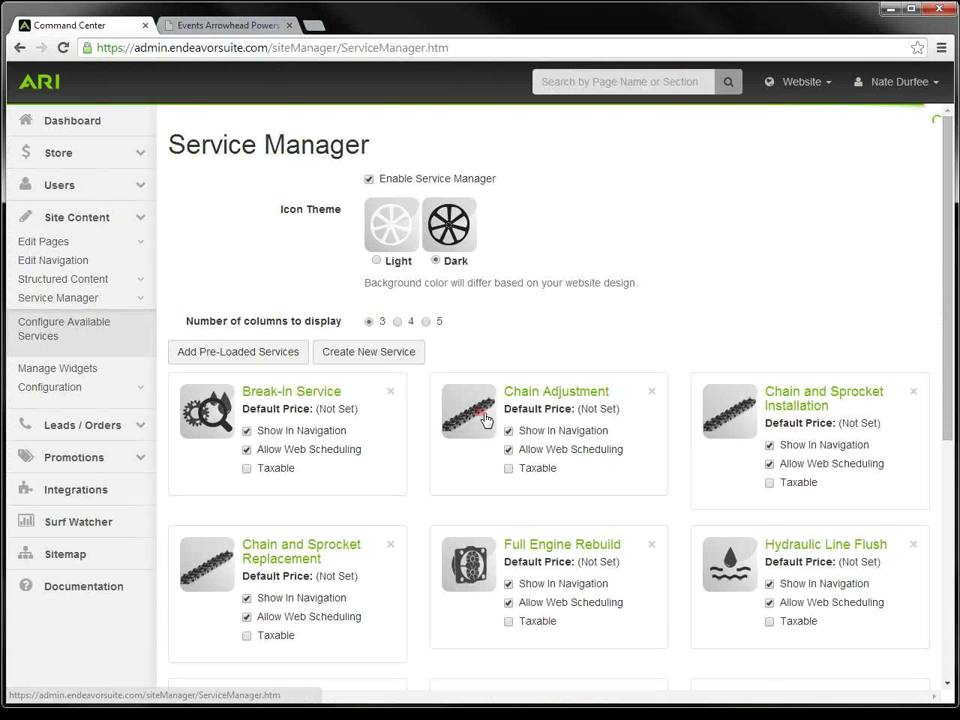
scroll(490, 422, "down", 5)
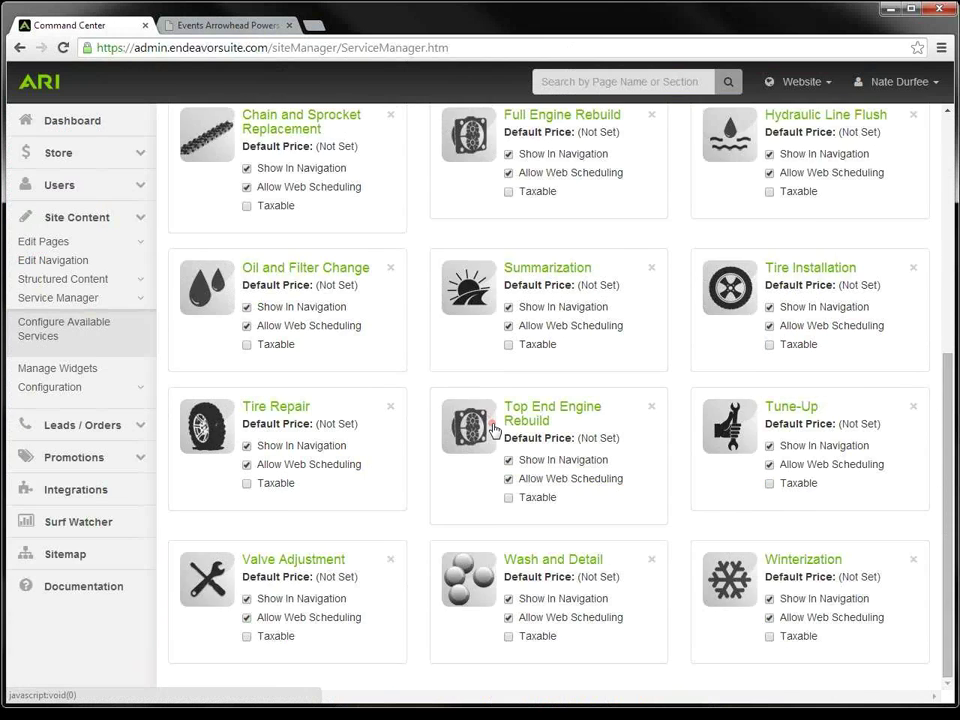
scroll(493, 428, "up", 3)
left_click(240, 26)
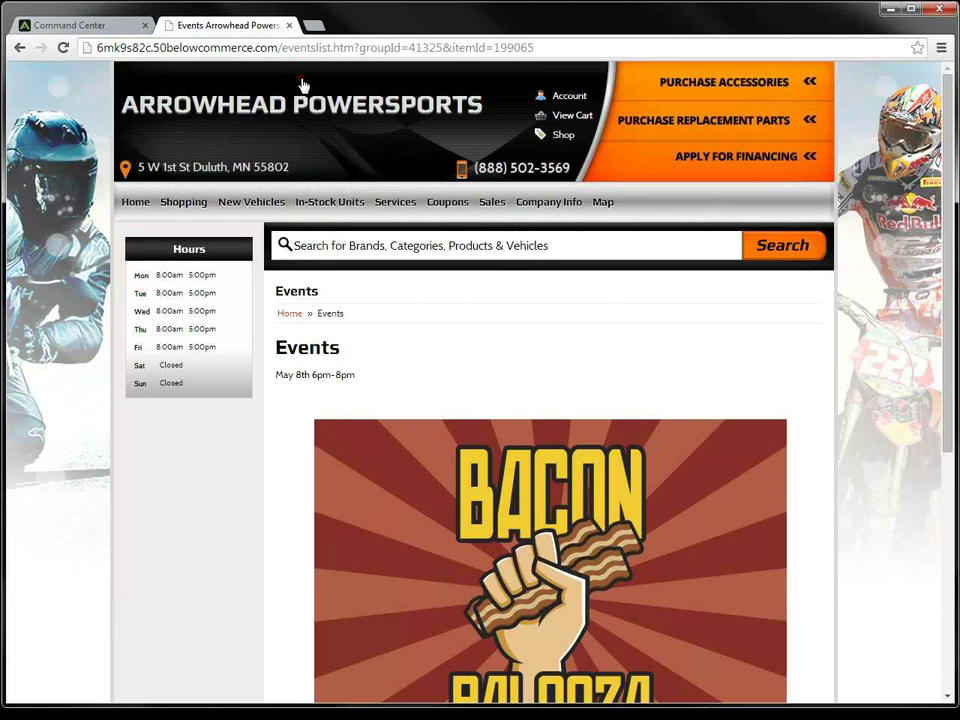
mouse_move(392, 201)
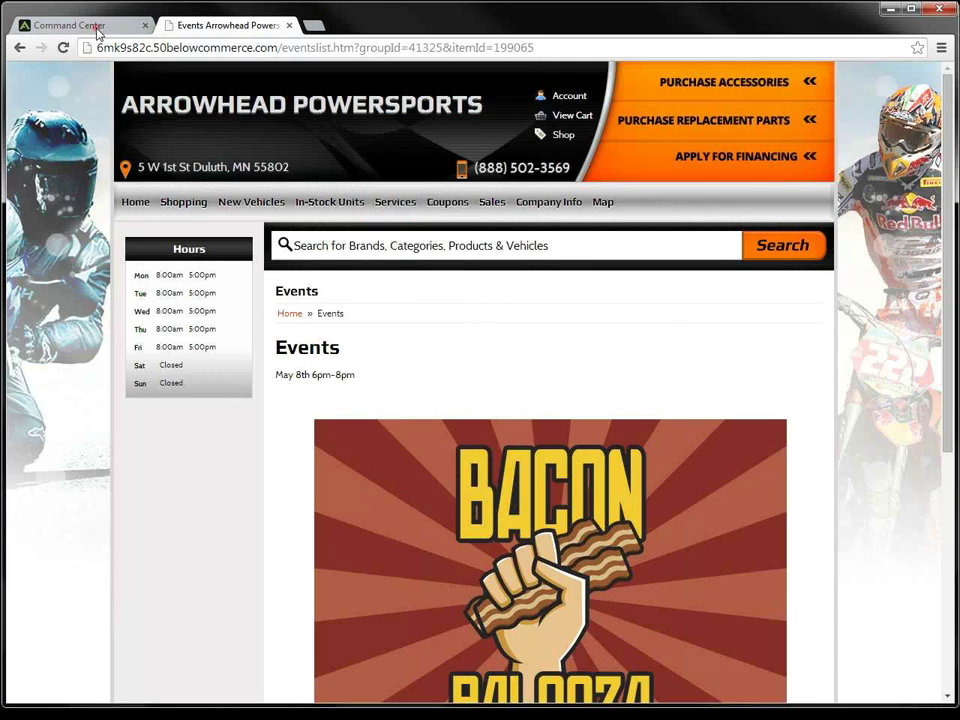
left_click(60, 24)
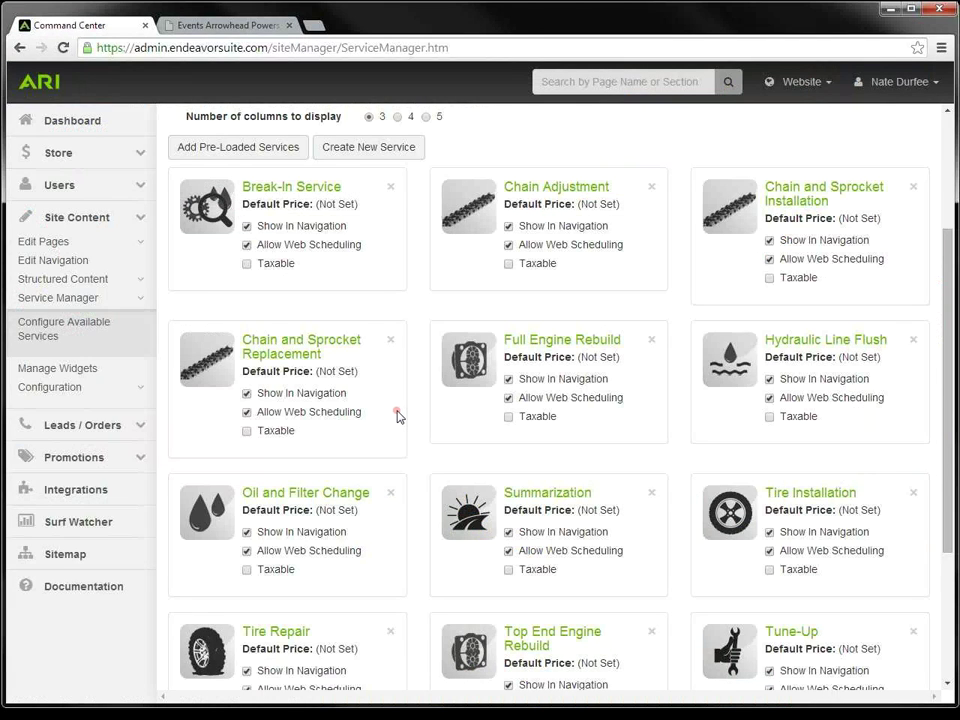
Step: Delete the Top End Engine Rebuild service from the Service Manager
scroll(397, 416, "down", 1)
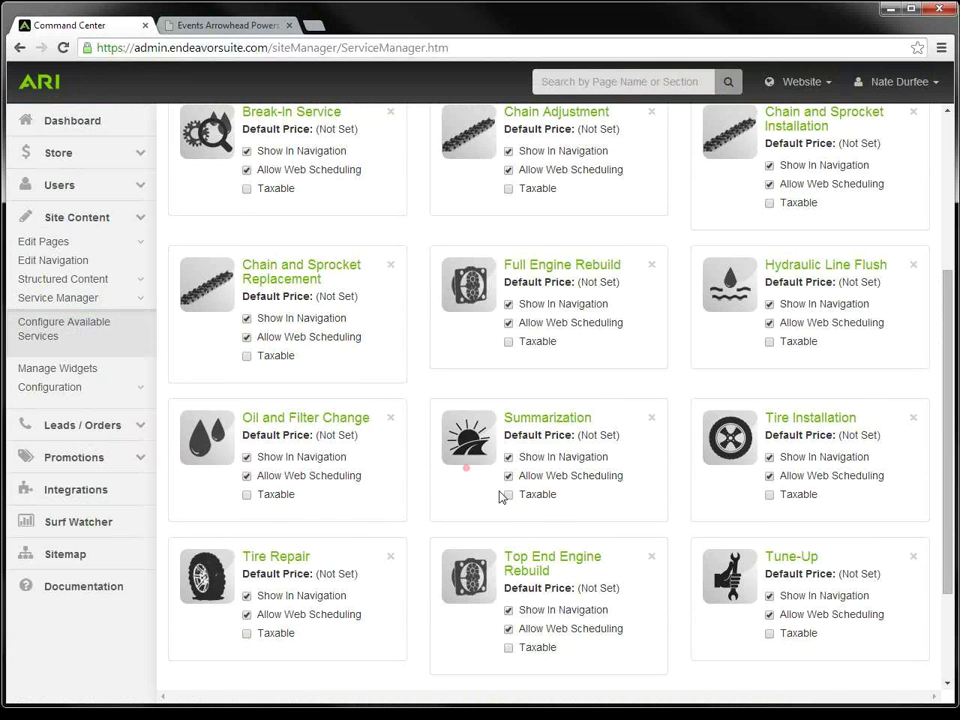
left_click(651, 558)
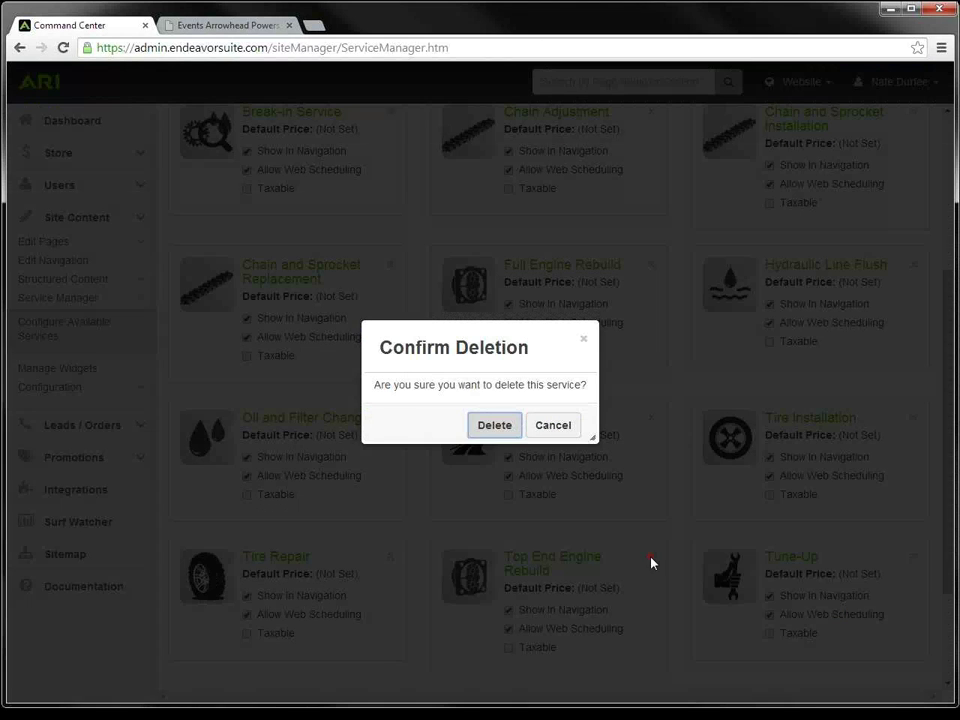
left_click(494, 425)
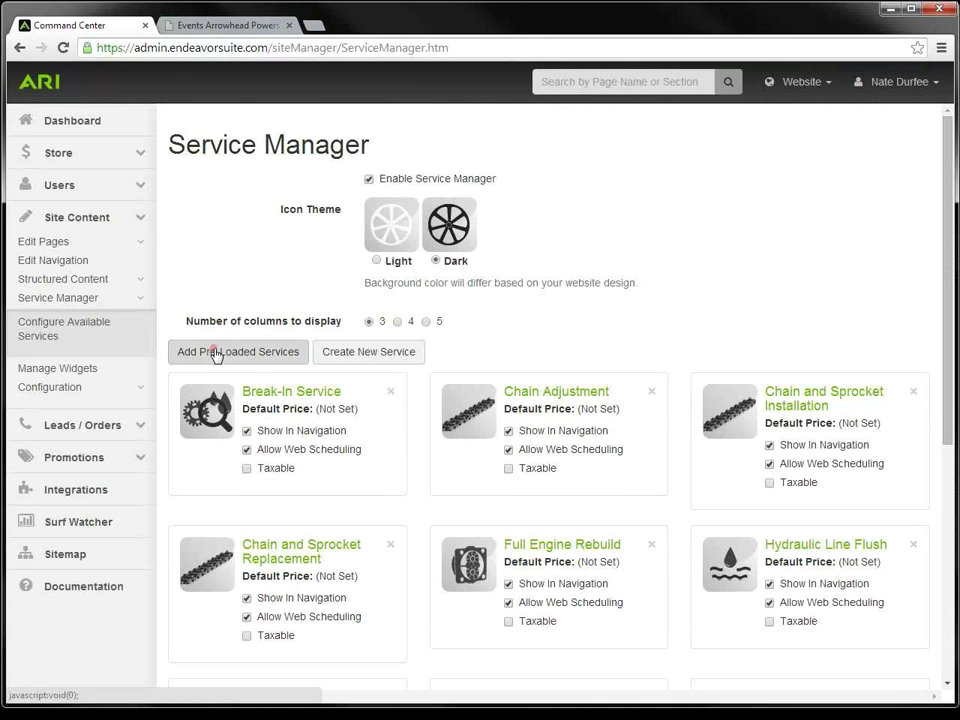
Step: Add the pre-loaded Battery Inspection service to the Service Manager
left_click(215, 353)
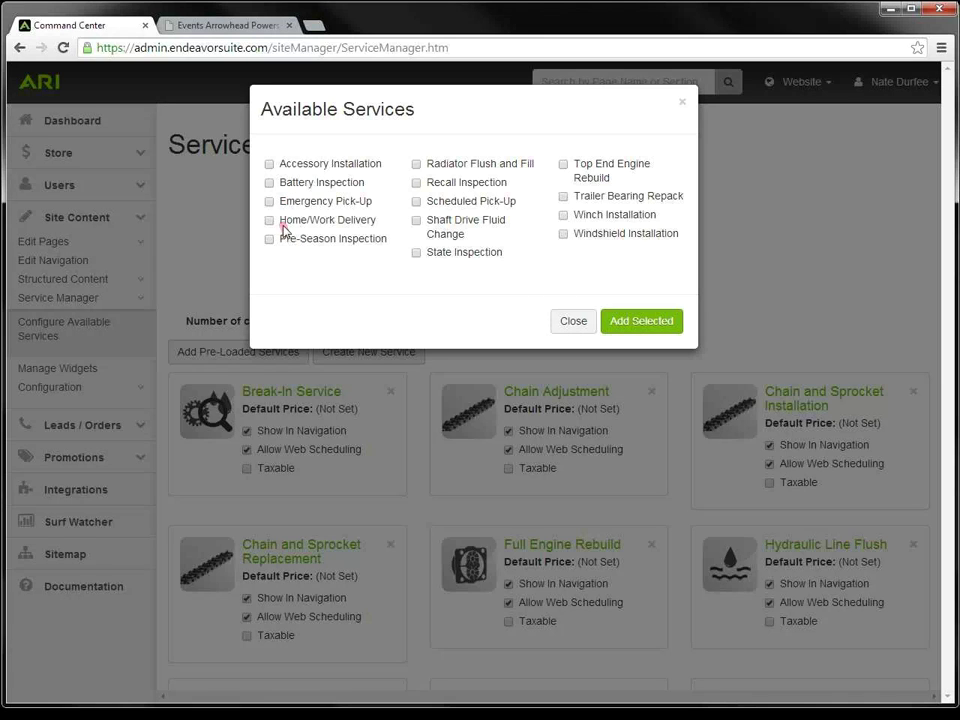
left_click(270, 183)
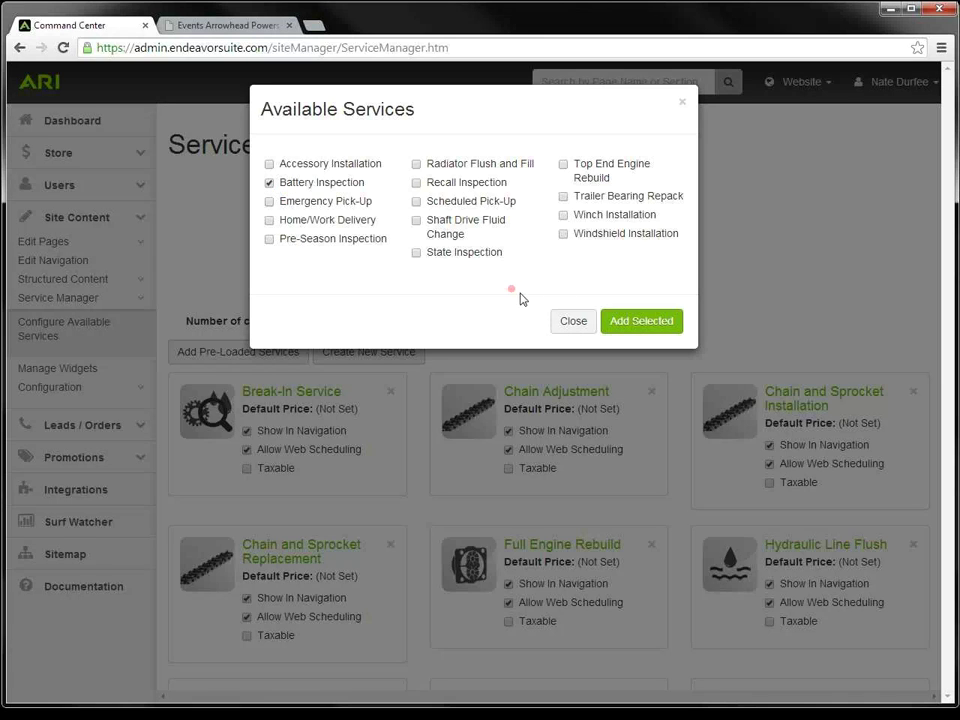
left_click(627, 328)
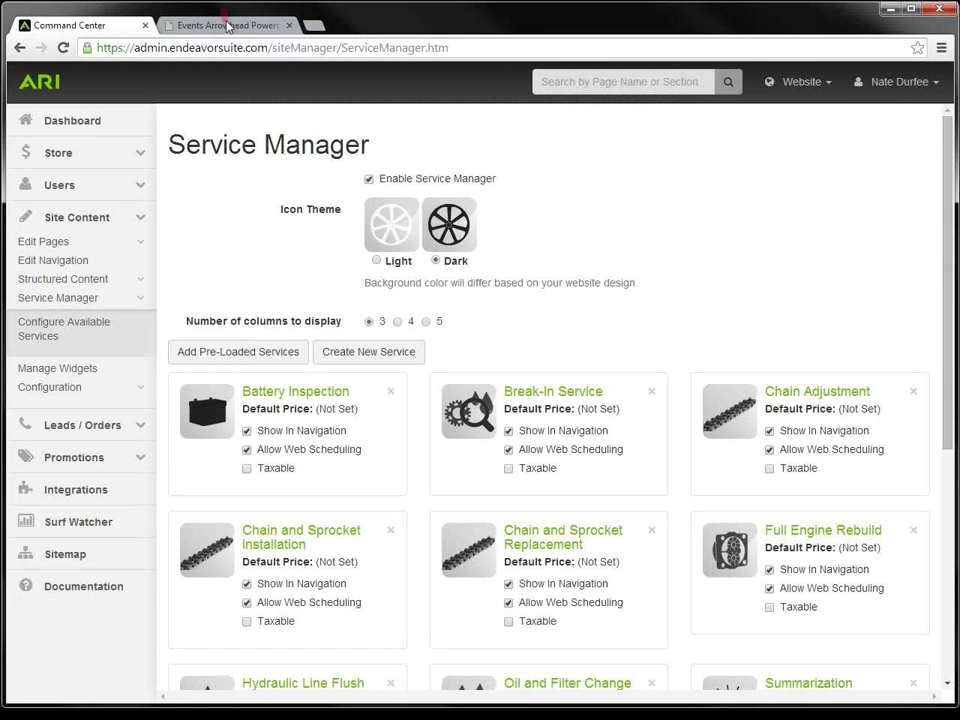
Step: View the Chain Adjustment service page on the website, examine the service's configuration fields in the Service Manager, and close them without changes
left_click(214, 23)
mouse_move(392, 203)
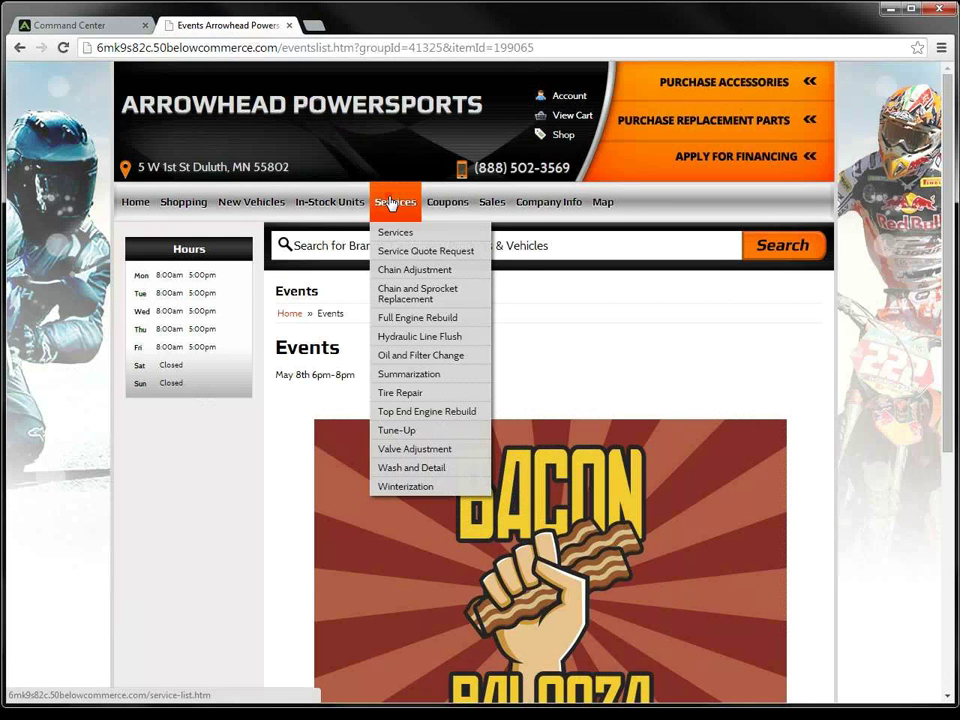
left_click(403, 278)
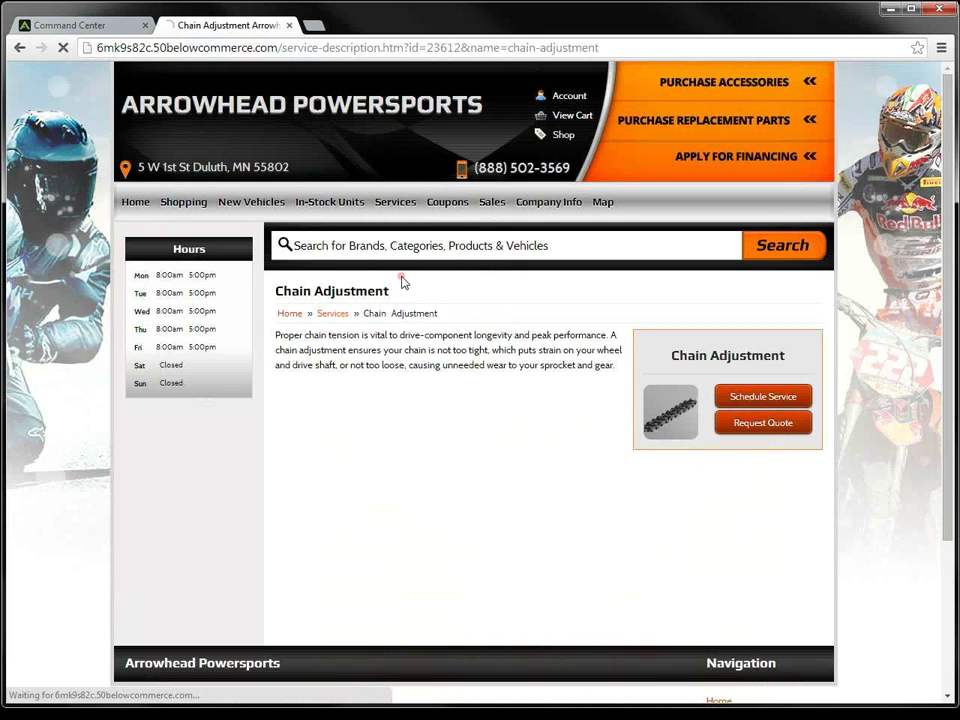
left_click(72, 24)
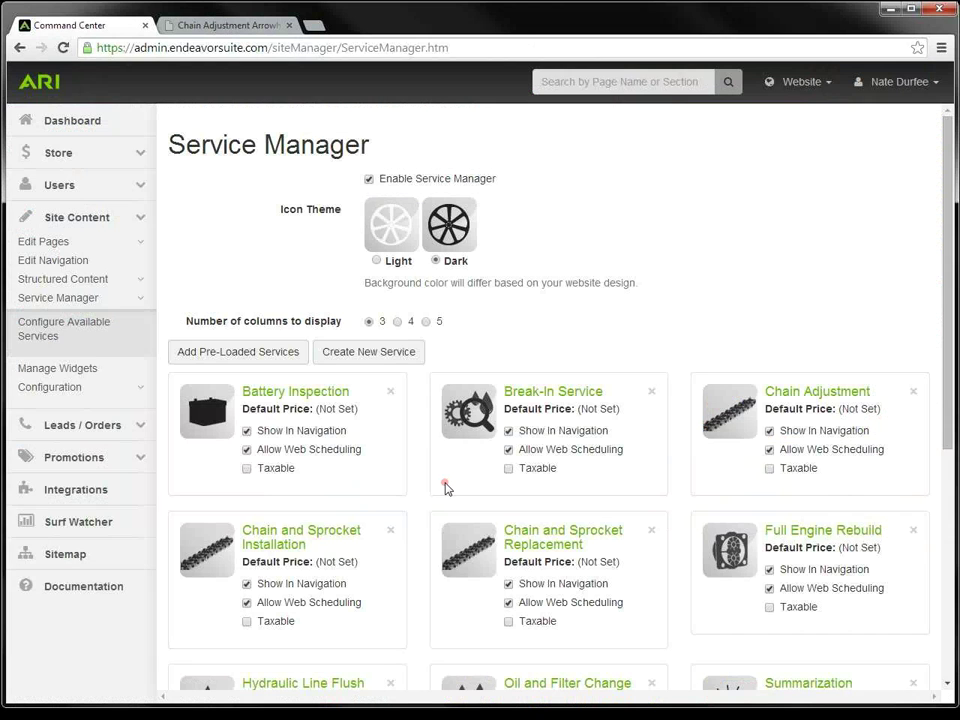
left_click(782, 398)
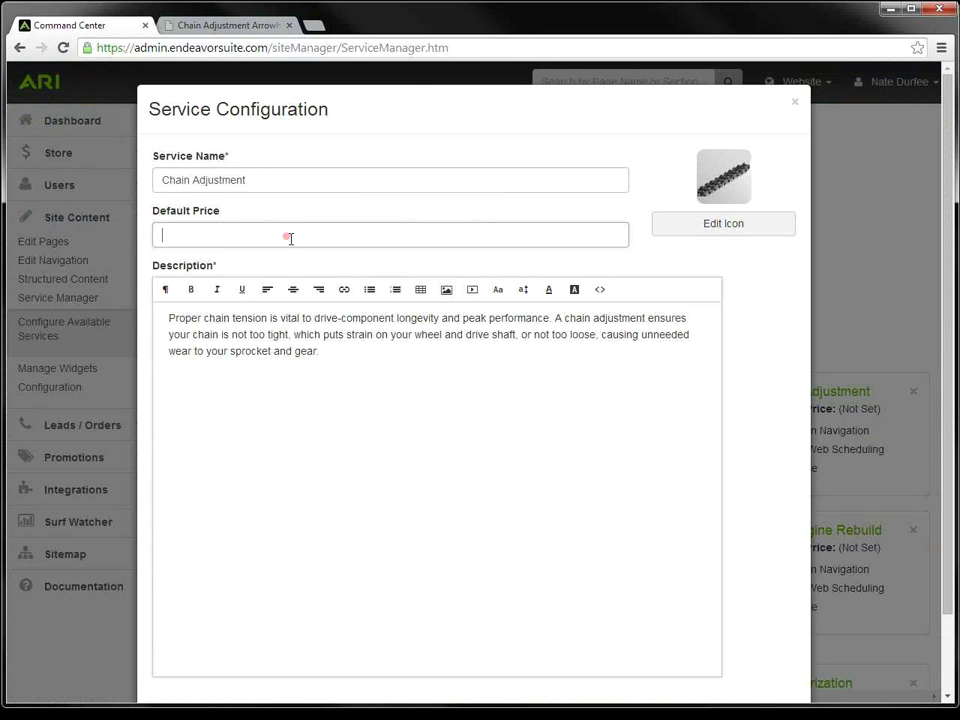
left_click(796, 104)
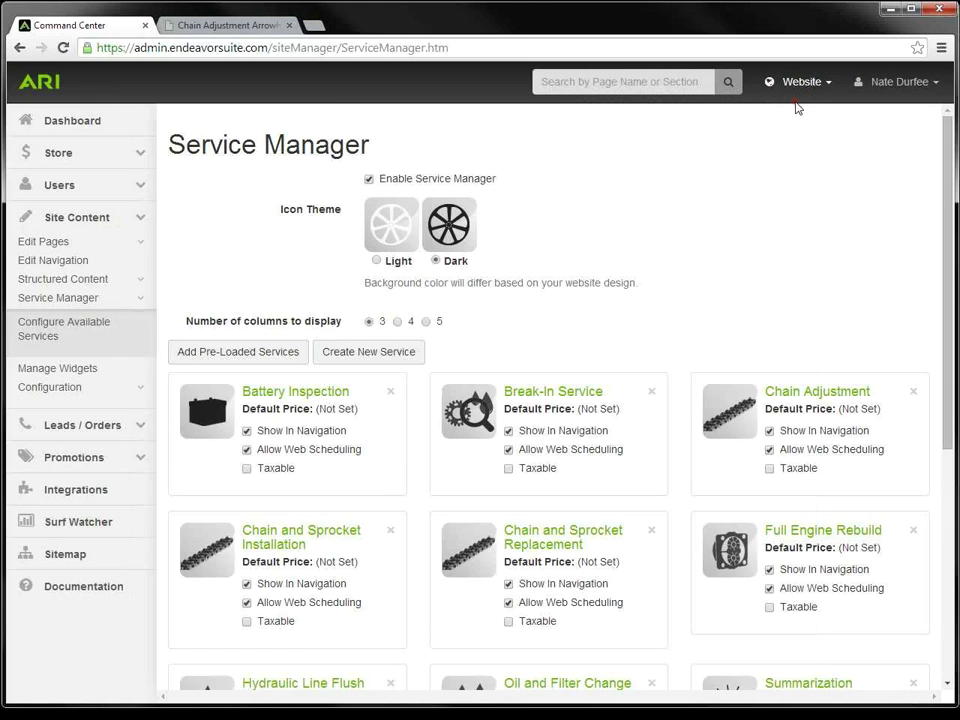
Step: Open Location Information in the Site Content configuration and examine the primary location's address and telephone details
left_click(146, 306)
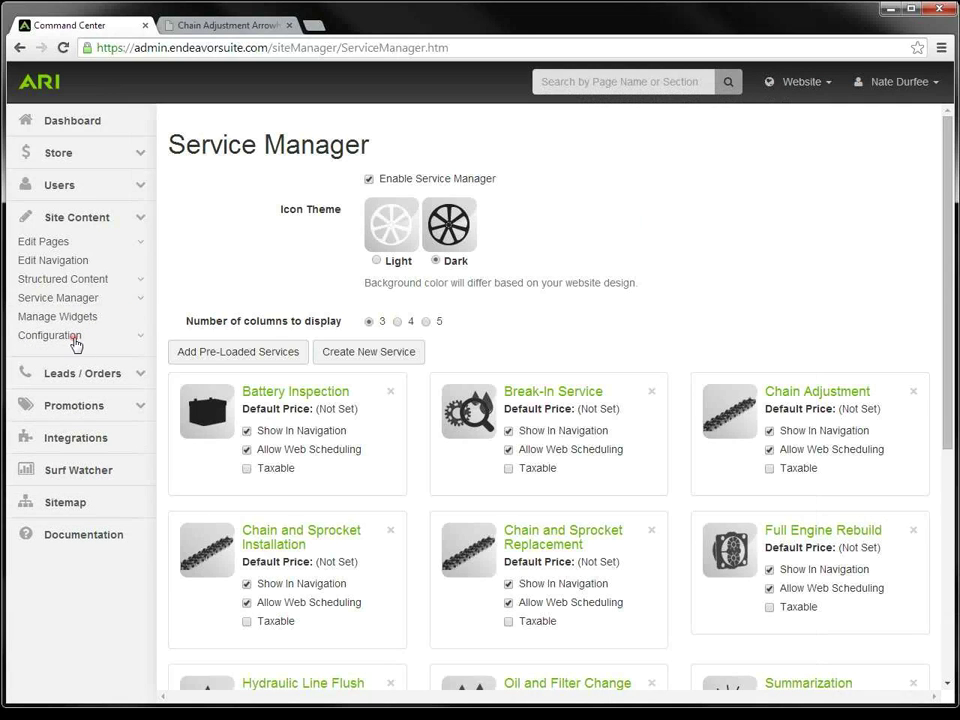
left_click(140, 340)
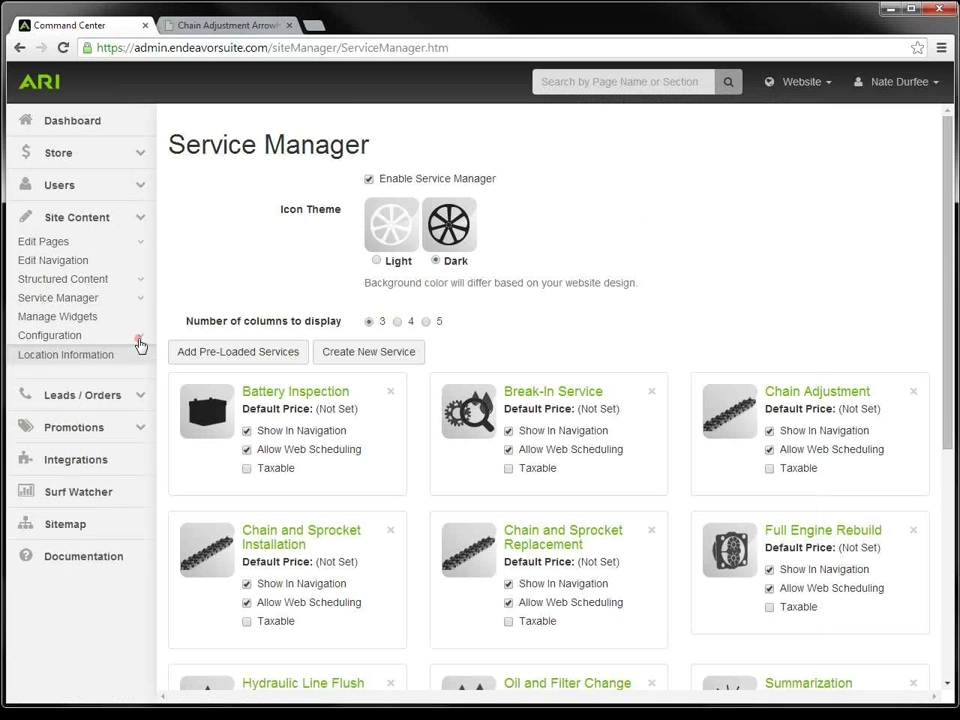
left_click(70, 364)
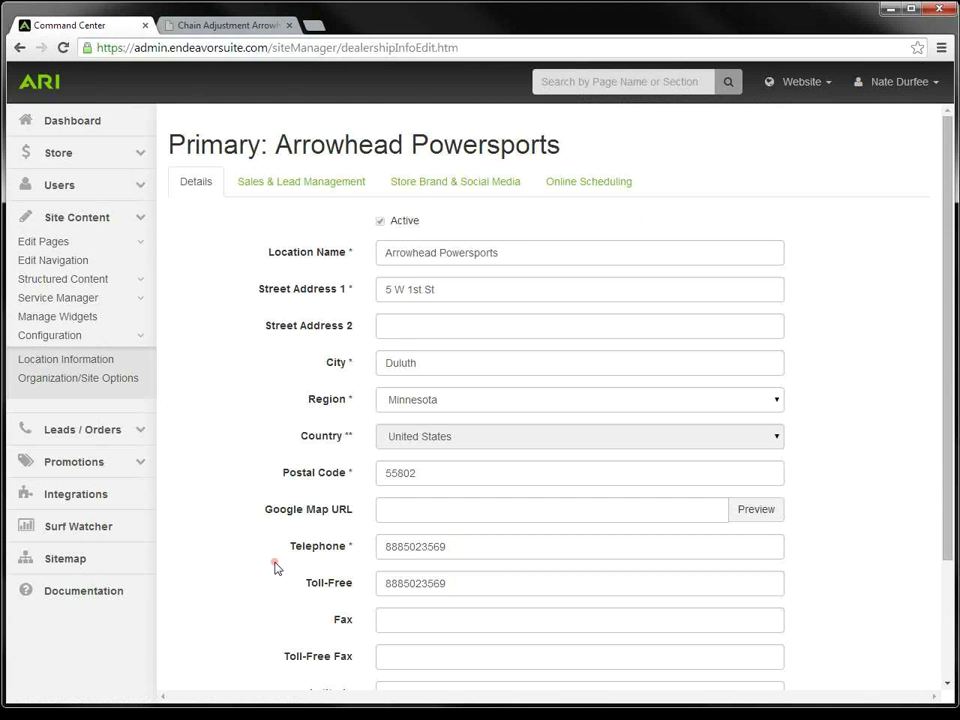
Step: Examine the Sales & Lead Management email settings for orders, contact, quote, brochure and financing forms
left_click(286, 190)
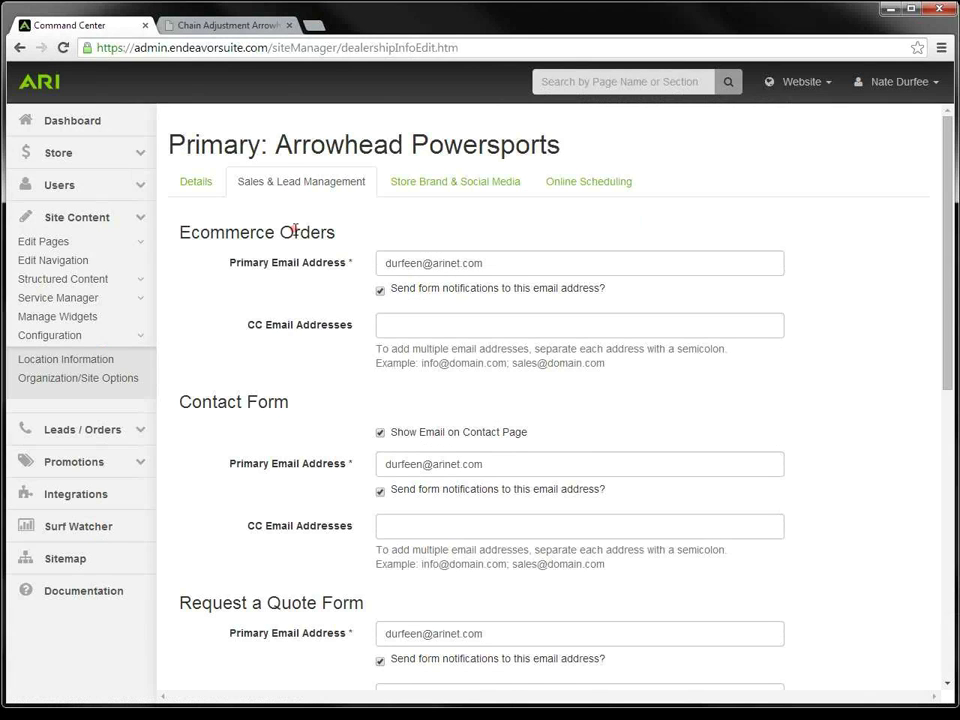
scroll(280, 336, "down", 1)
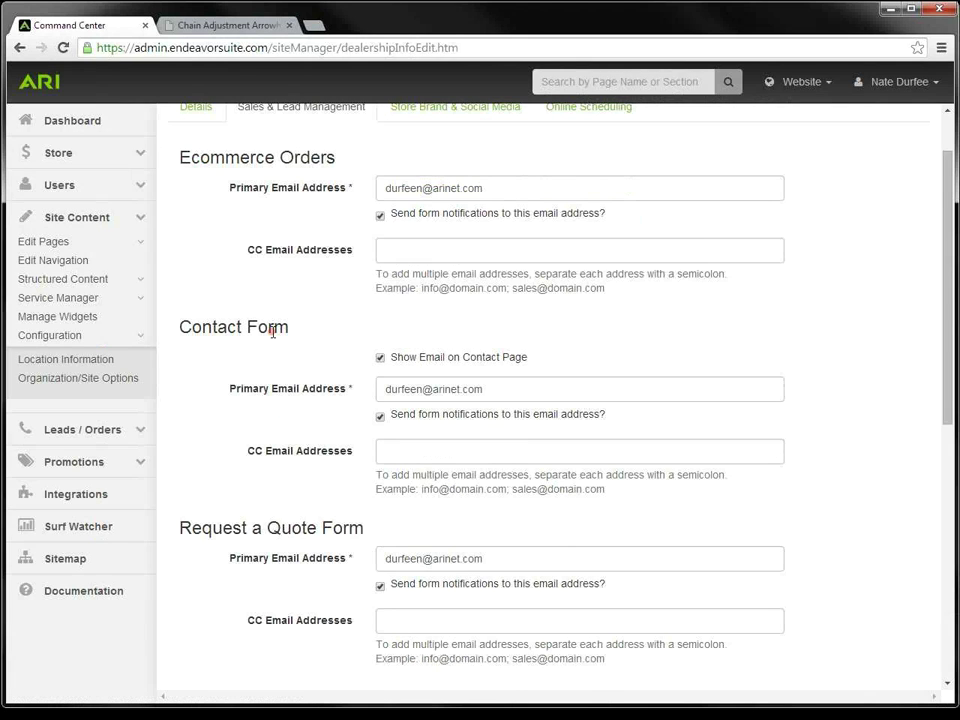
scroll(285, 495, "down", 1)
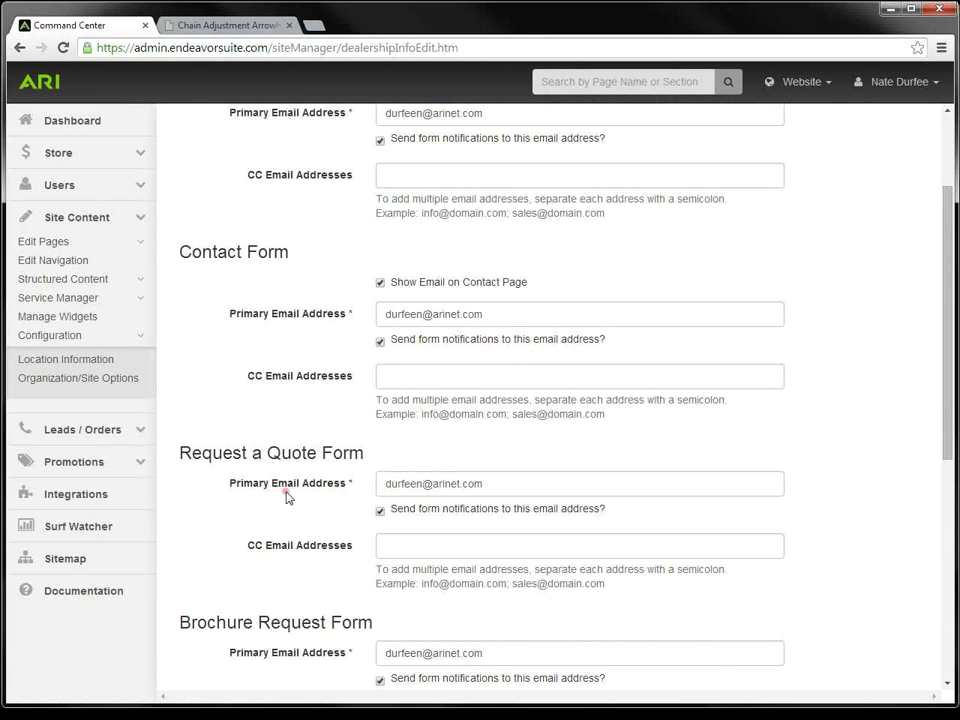
scroll(285, 495, "down", 2)
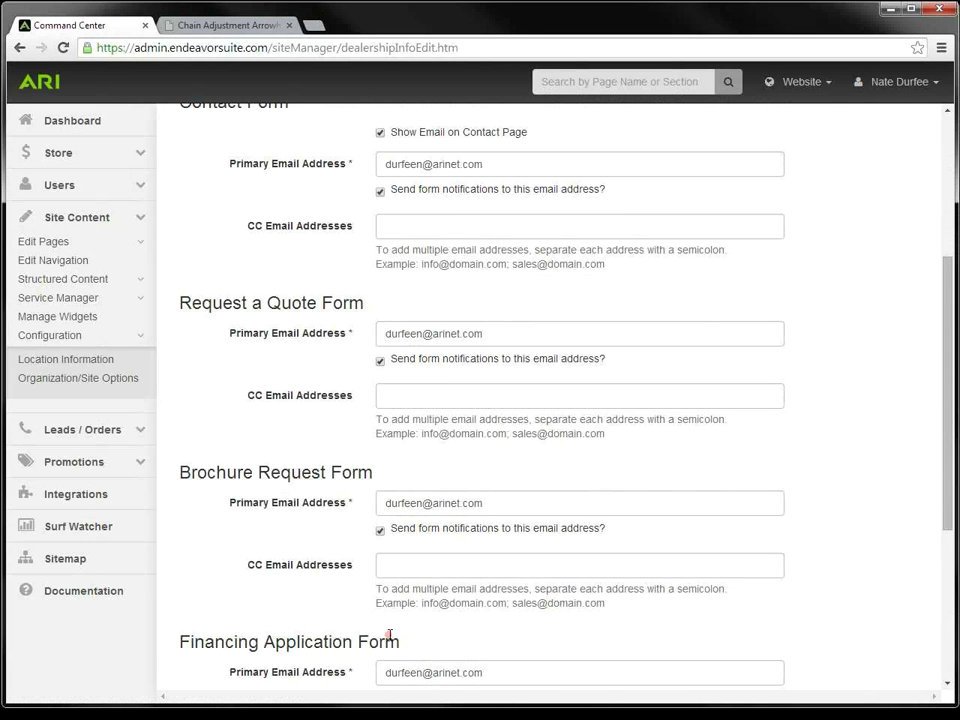
Step: Highlight the primary email addresses of the Financing Application, Brochure Request and Contact forms and Ecommerce Orders in turn
left_click_drag(486, 672, 368, 672)
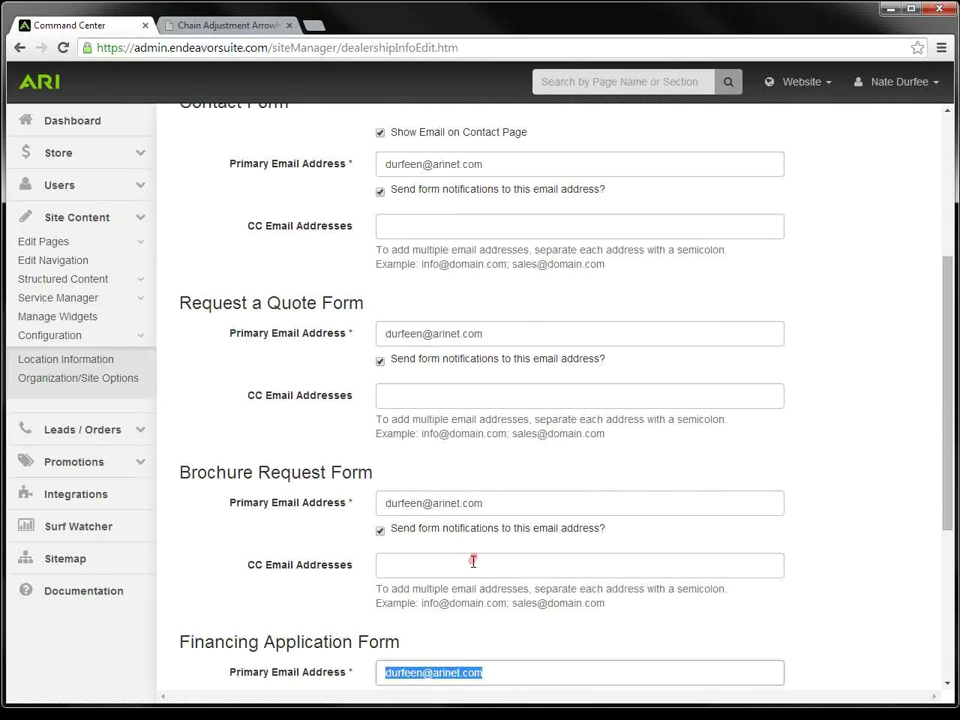
left_click_drag(490, 503, 380, 504)
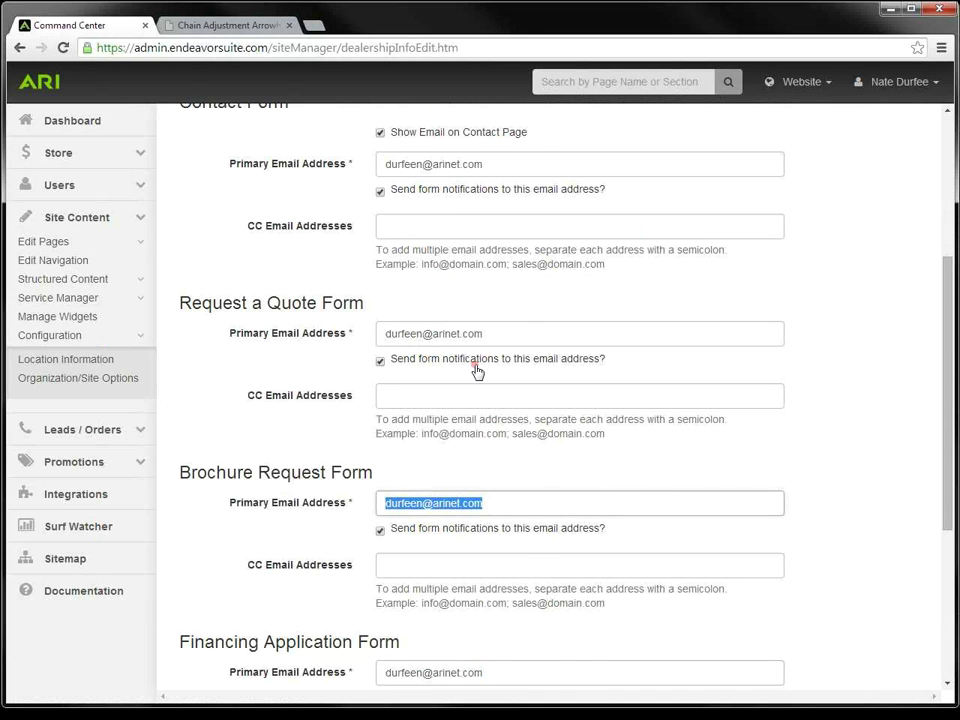
scroll(477, 371, "up", 4)
left_click_drag(483, 464, 421, 464)
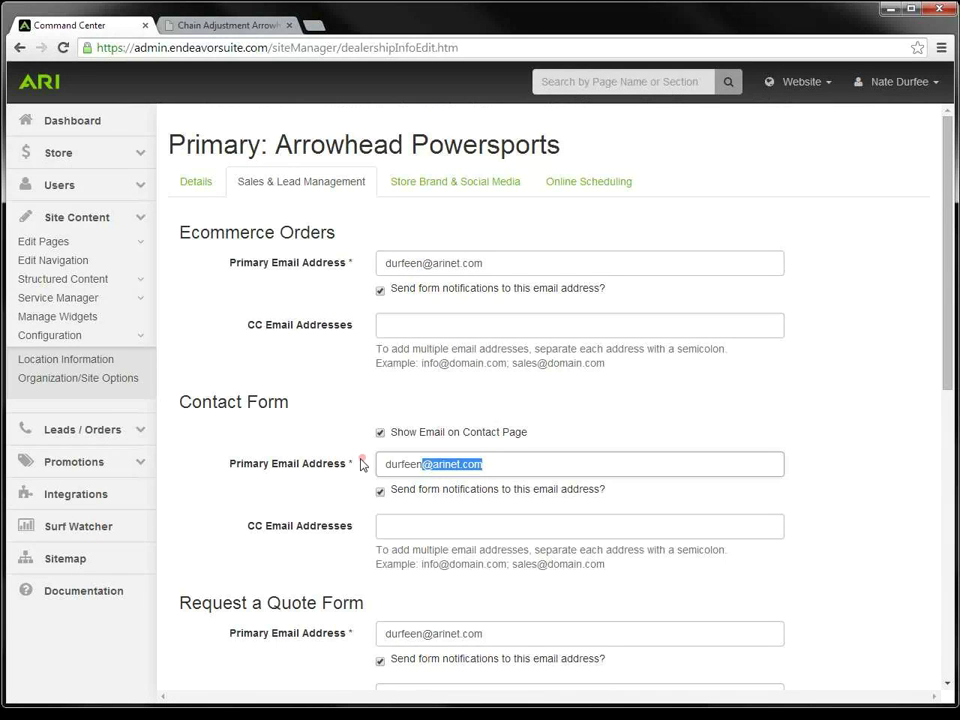
left_click_drag(361, 464, 358, 464)
left_click_drag(501, 266, 367, 266)
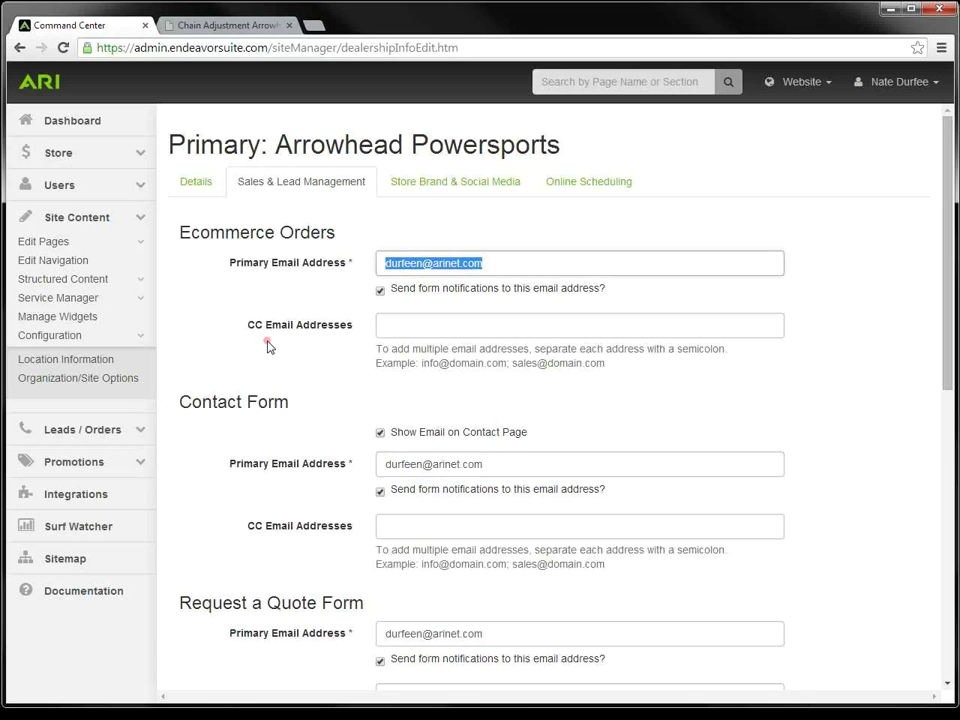
Step: Examine the Ecommerce Orders CC email field and highlight its example of semicolon-separated addresses
left_click(280, 344)
left_click(409, 330)
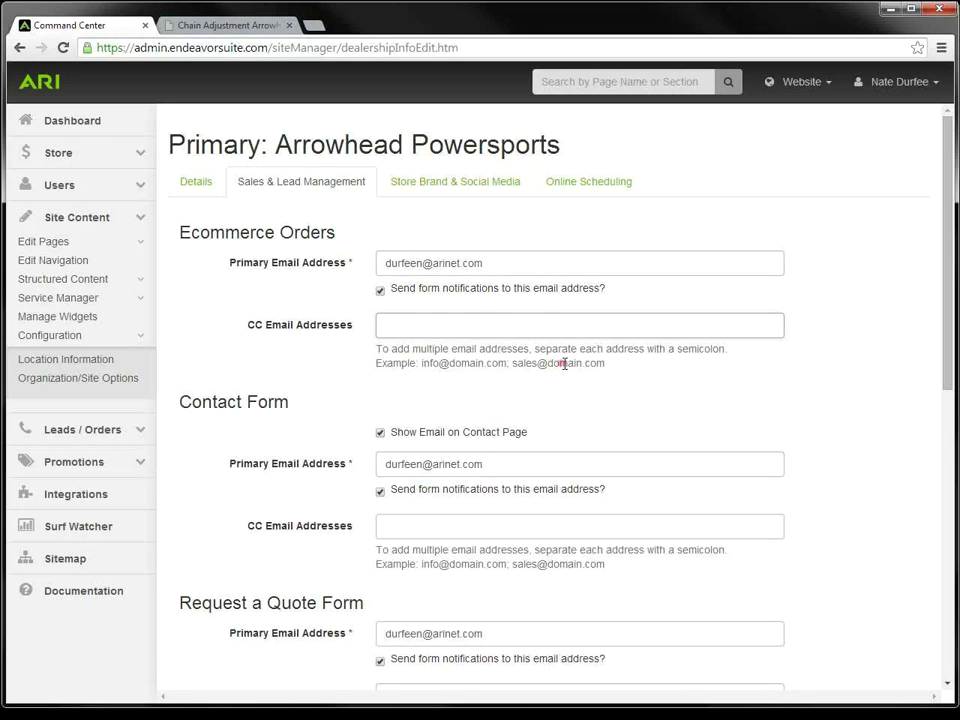
left_click_drag(564, 364, 424, 365)
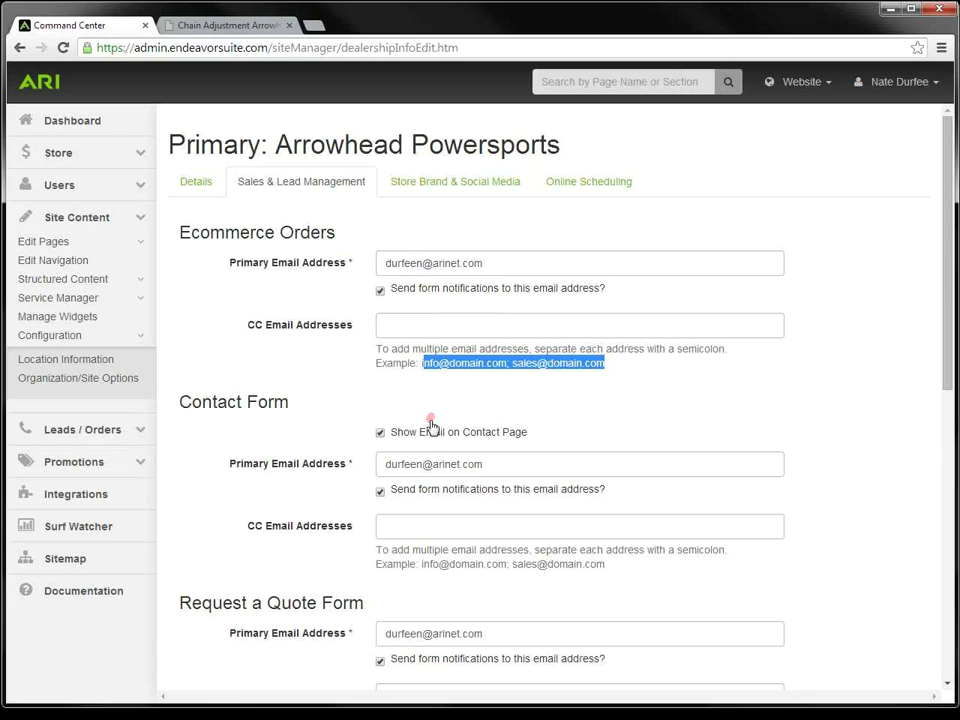
left_click(420, 327)
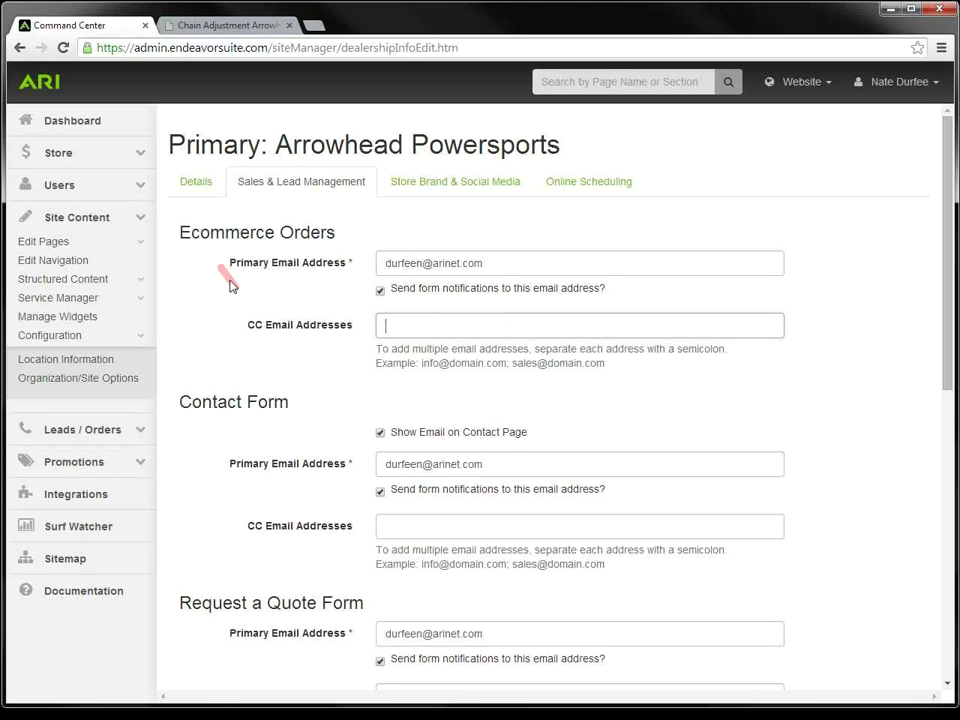
Step: Open the quote requests under Leads / Orders and view the request for the 2013 Arctic Cat Wildcat 1000
left_click(140, 218)
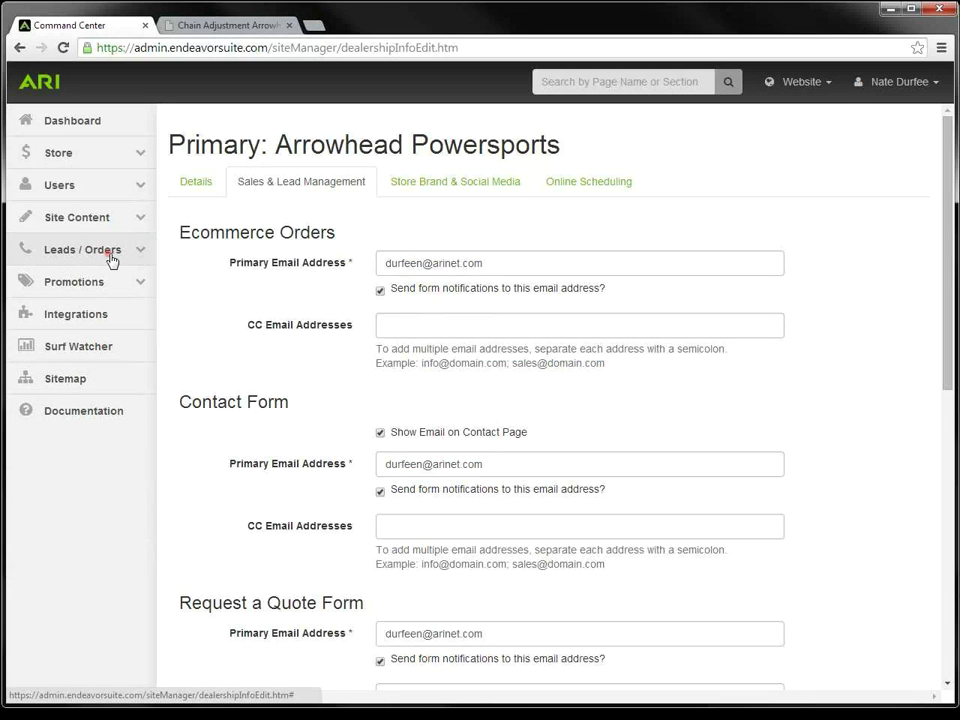
left_click(143, 252)
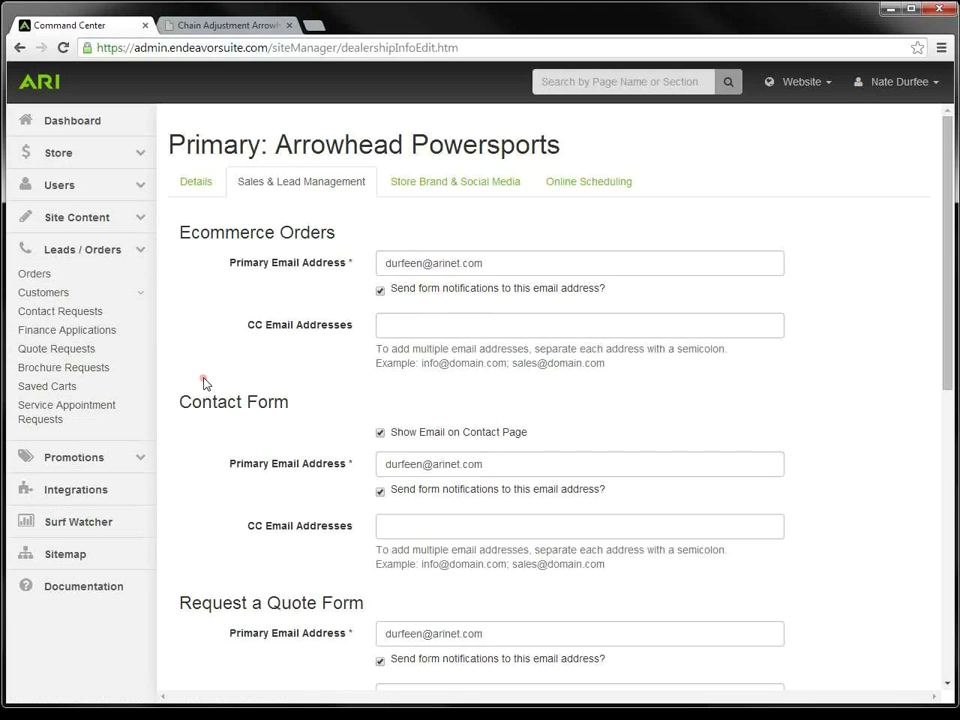
left_click(62, 351)
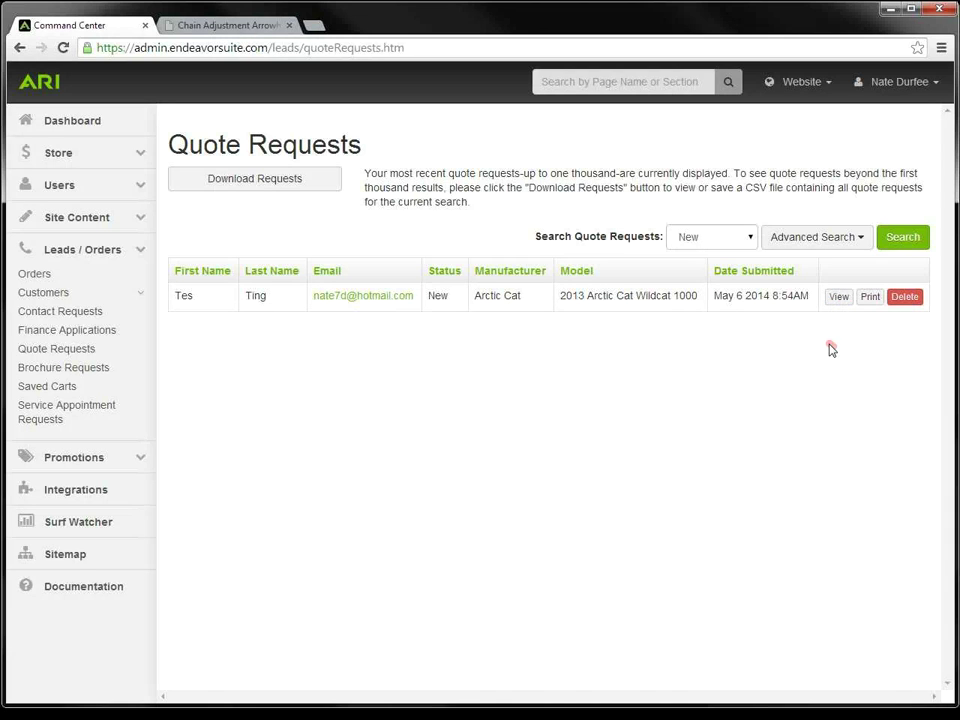
left_click(836, 302)
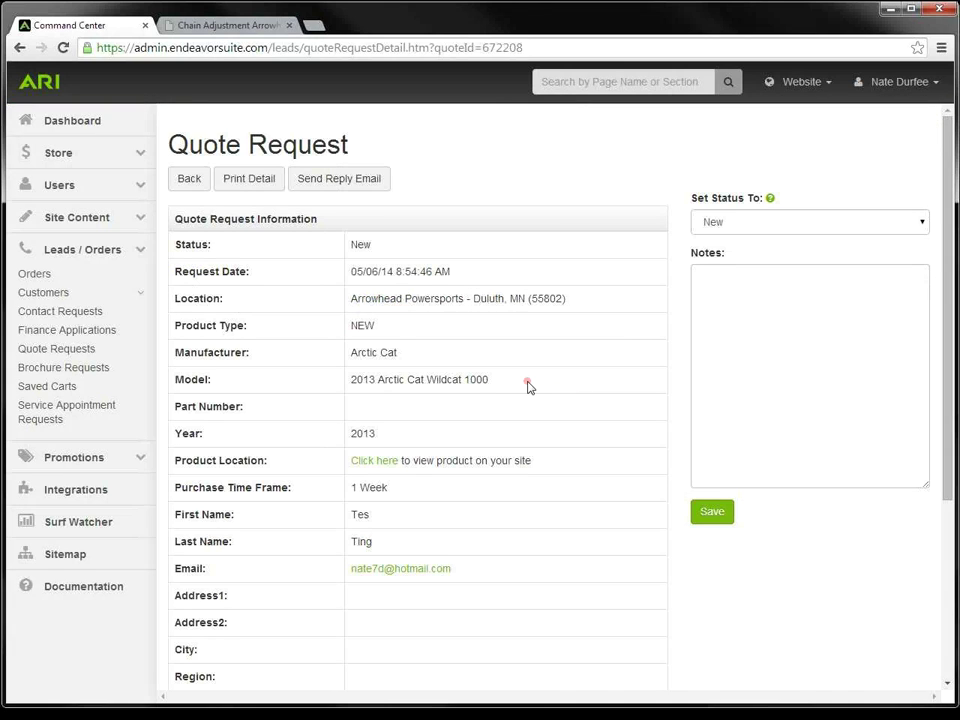
Step: Examine the quote request's product, customer and contact details through to the Comments entry, highlighting the comment text
scroll(529, 387, "down", 1)
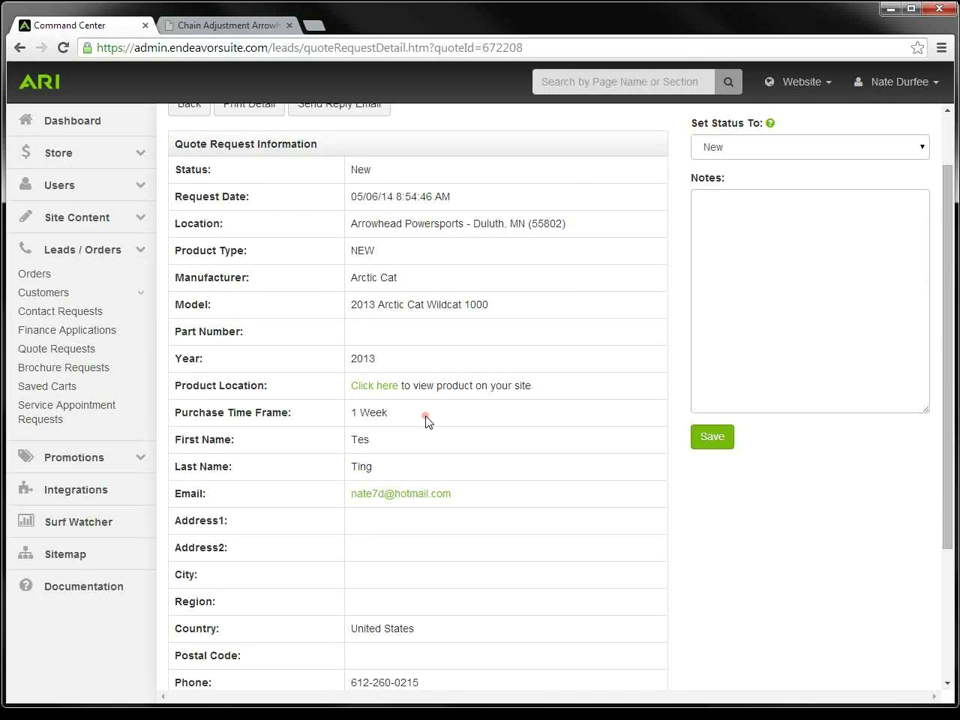
scroll(425, 420, "down", 1)
scroll(425, 420, "down", 1)
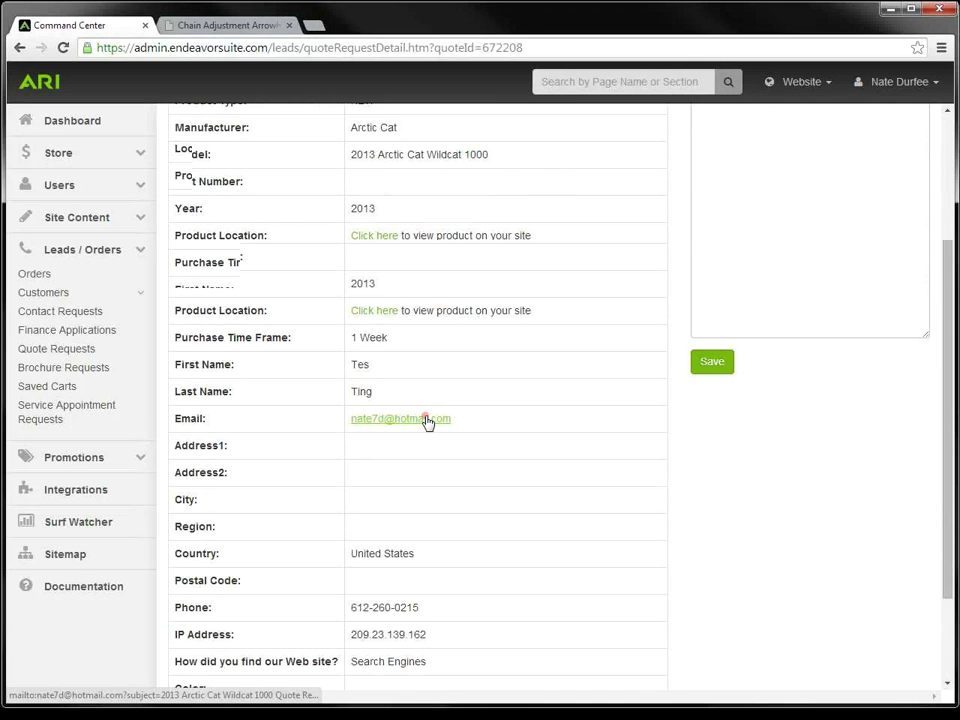
scroll(425, 420, "down", 1)
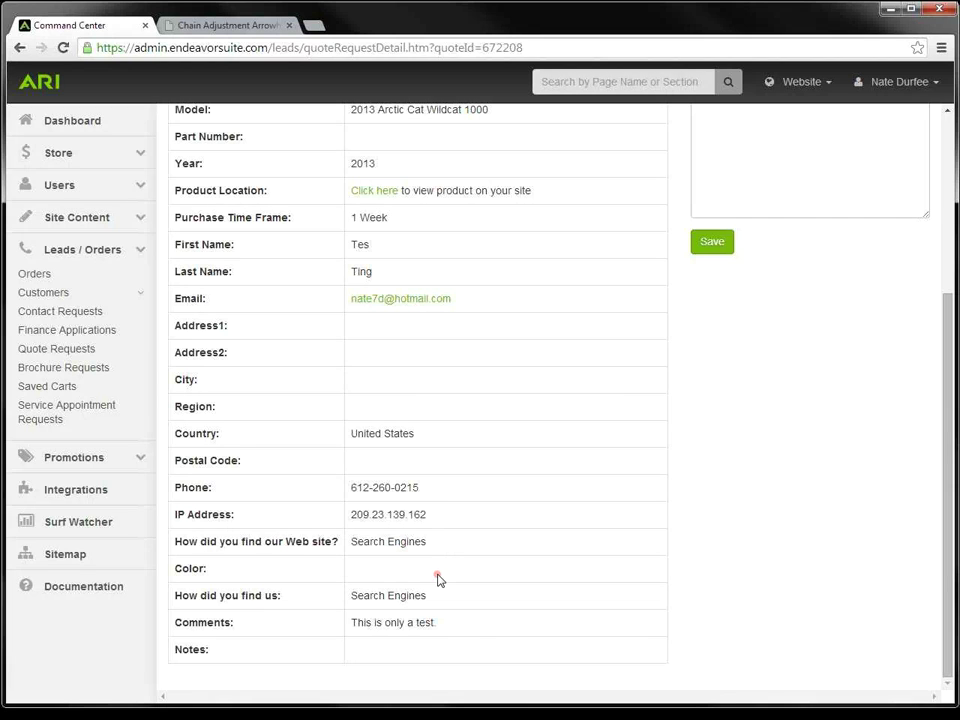
left_click_drag(440, 624, 358, 621)
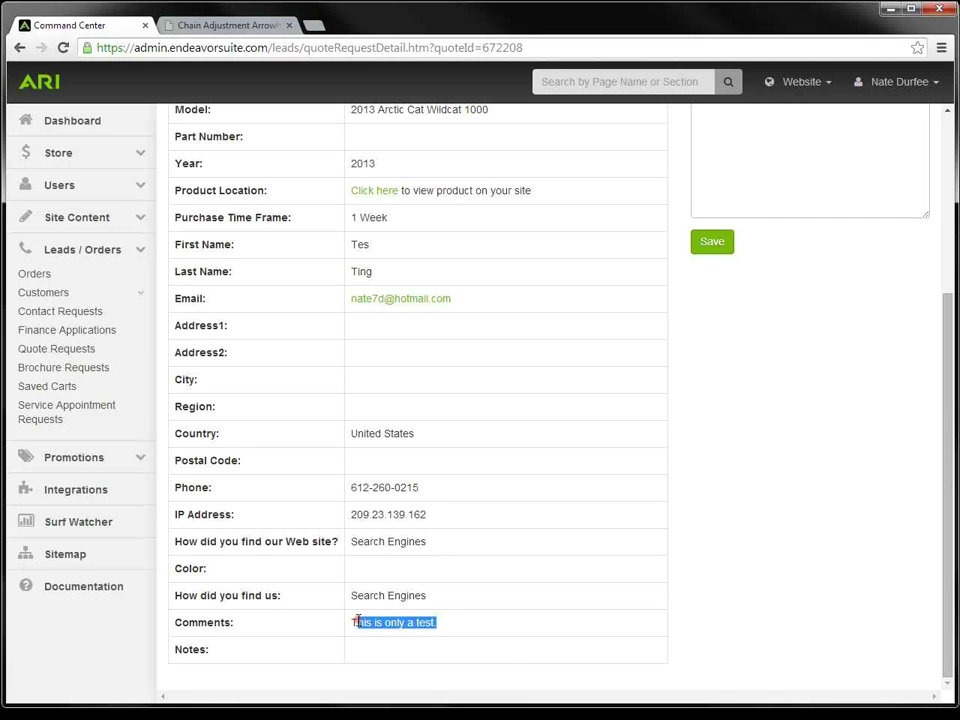
left_click(817, 537)
Step: Try the In Progress and Complete statuses on the quote request without saving, placing the cursor in its notes field
scroll(814, 536, "up", 3)
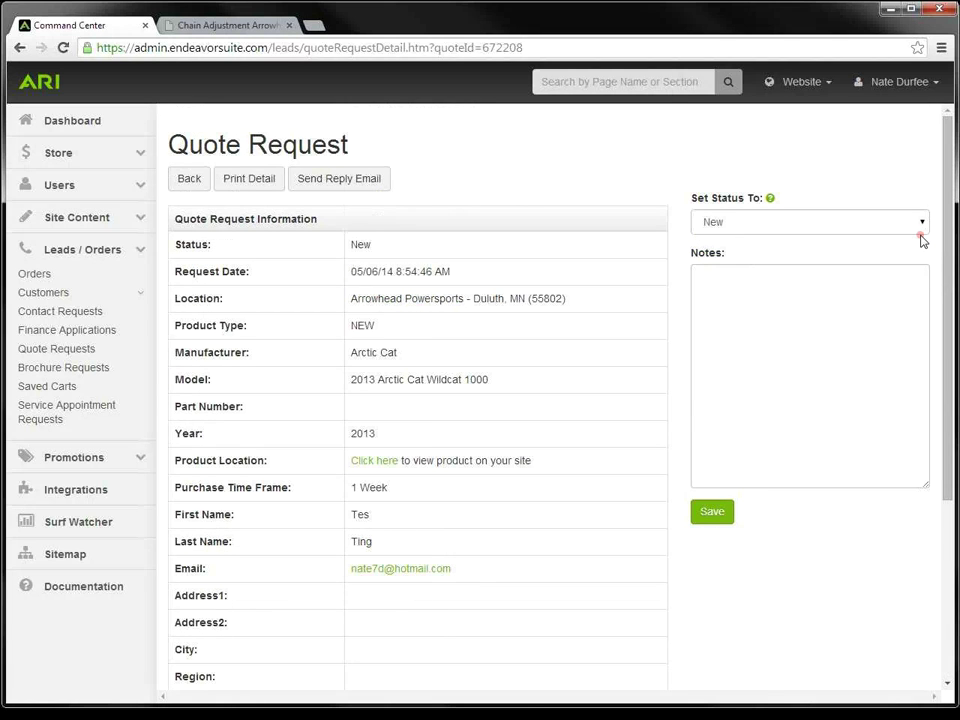
left_click(921, 223)
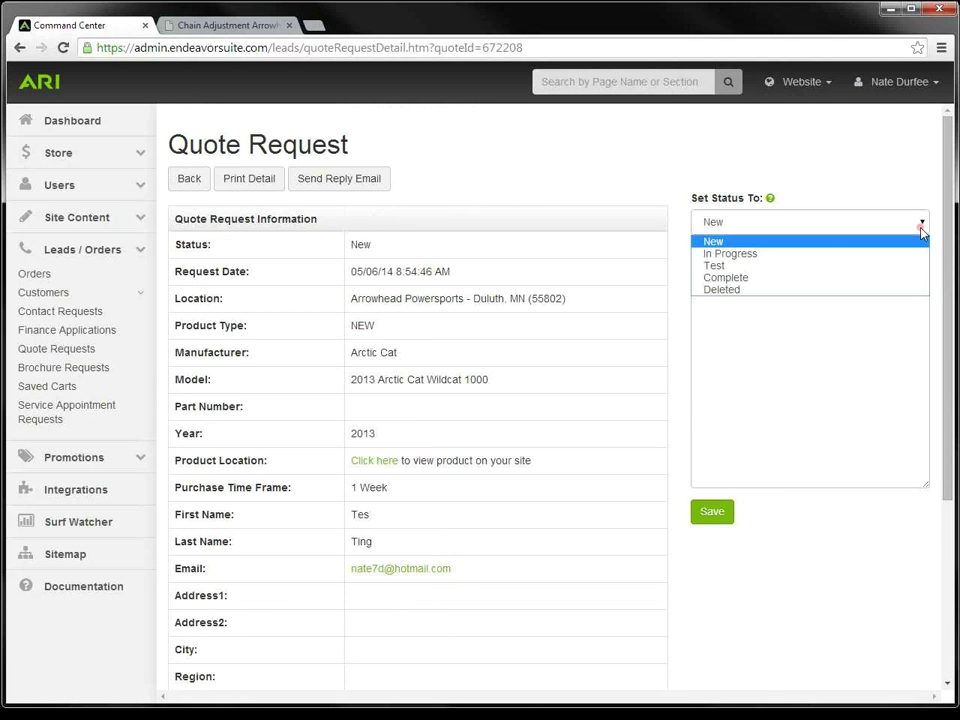
left_click(801, 255)
left_click(719, 312)
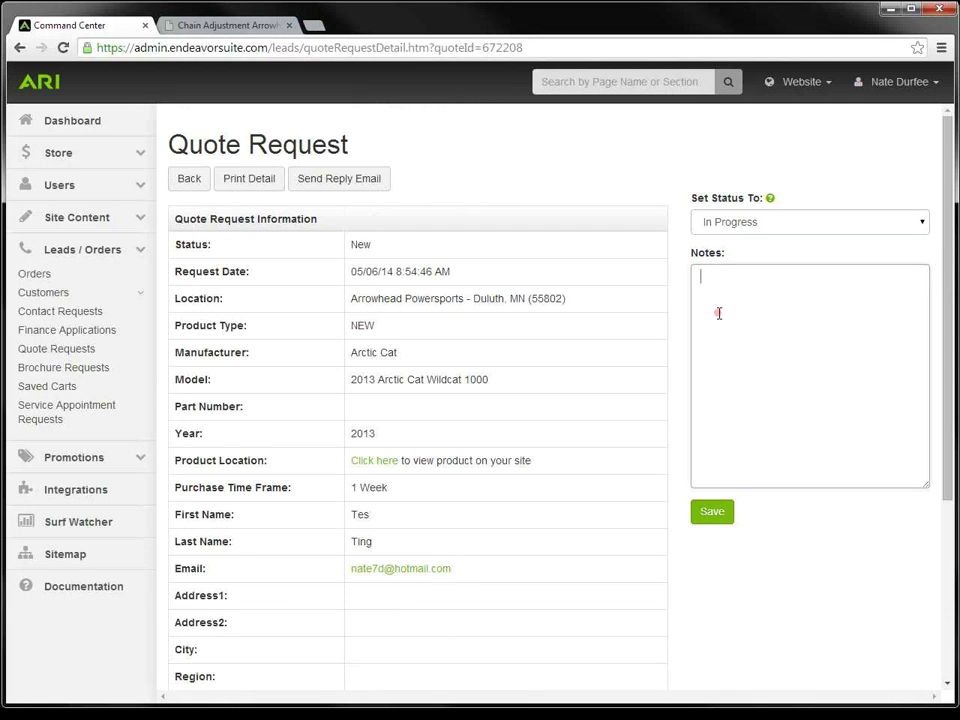
left_click(924, 222)
left_click(846, 278)
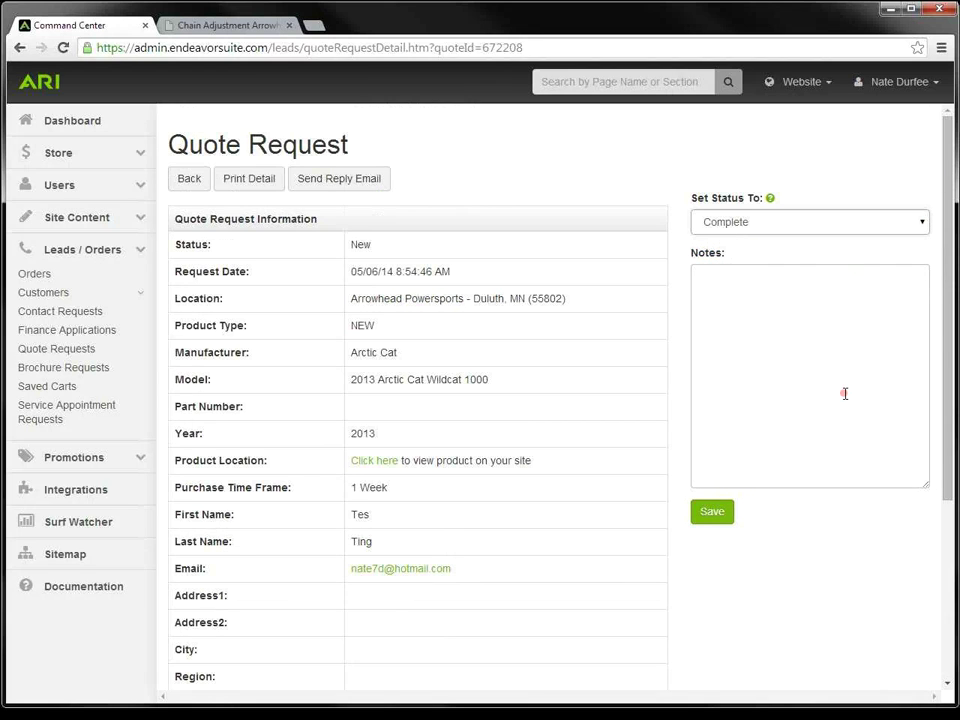
Step: Open the list of custom promotions
left_click(143, 251)
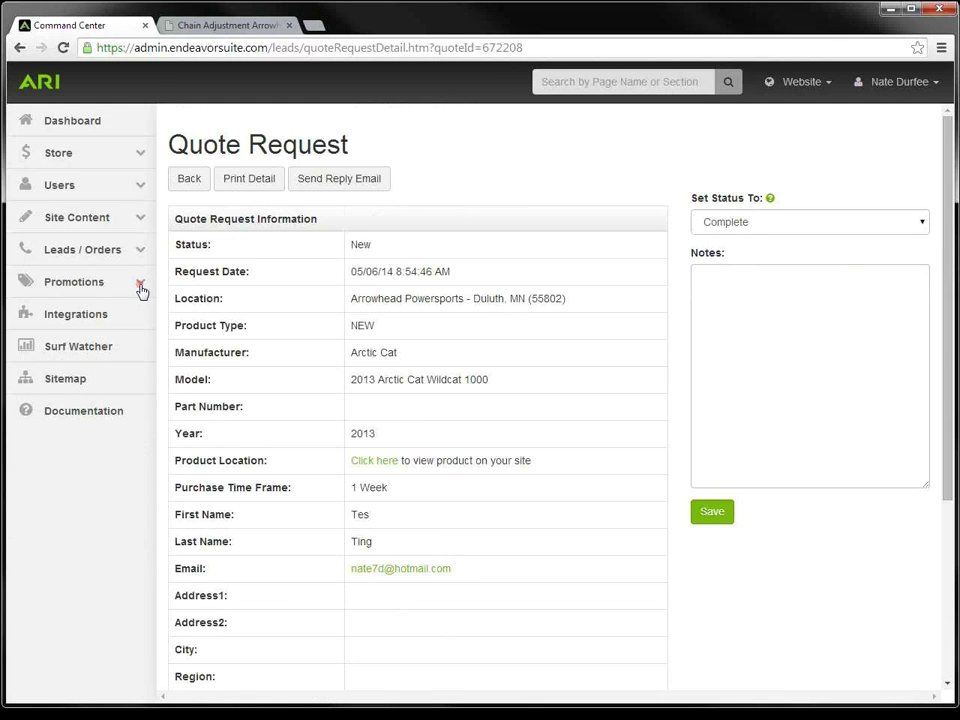
left_click(141, 289)
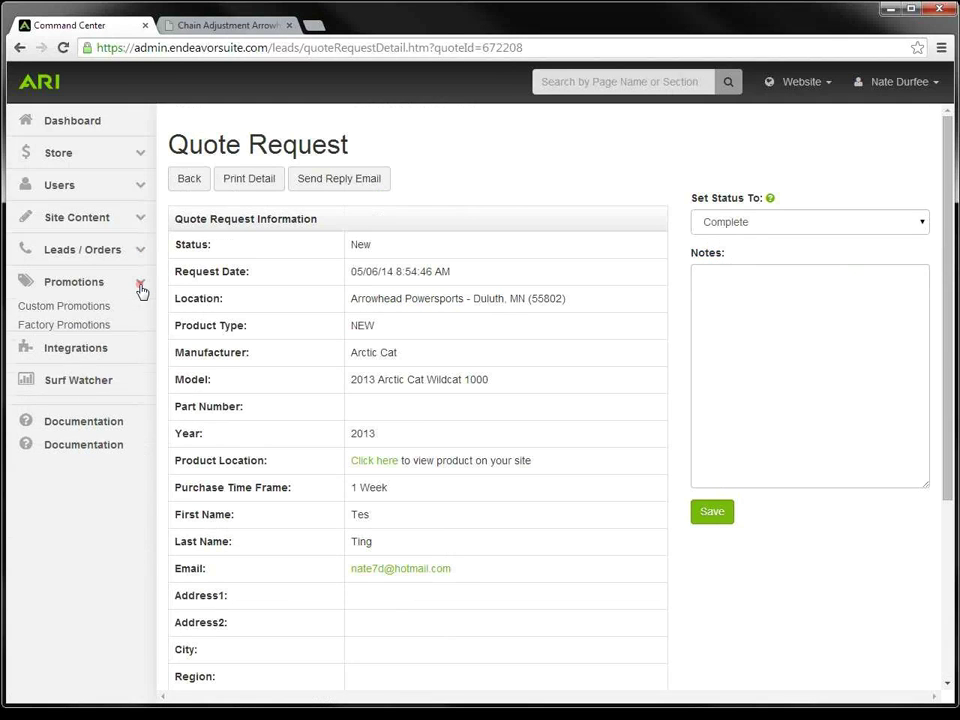
left_click(83, 309)
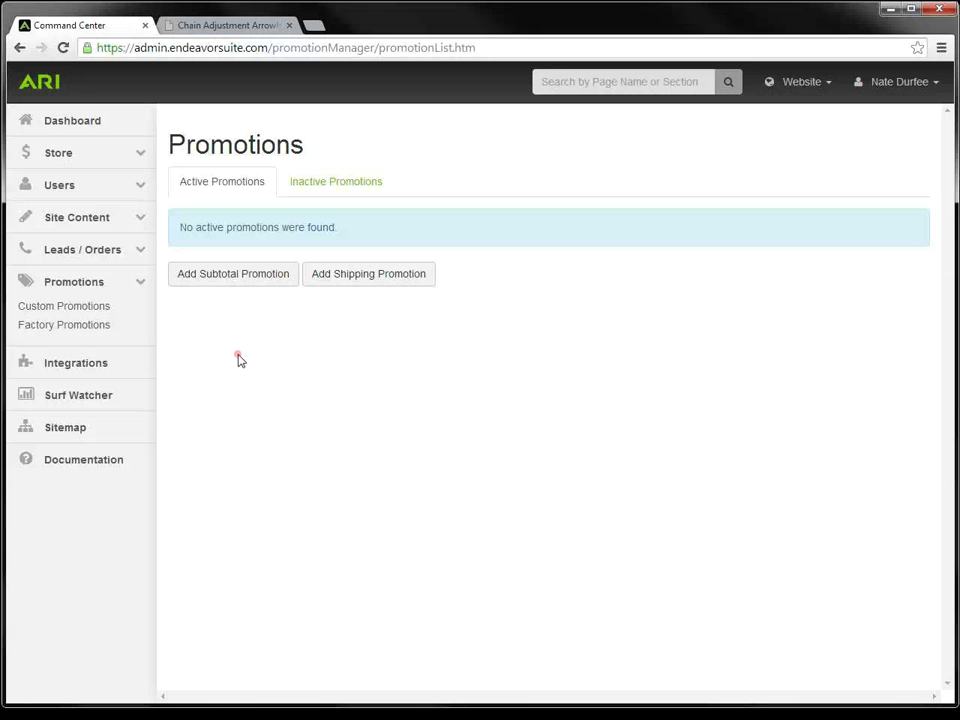
Step: Start a subtotal promotion named "summer promo" with the code summer14
left_click(233, 285)
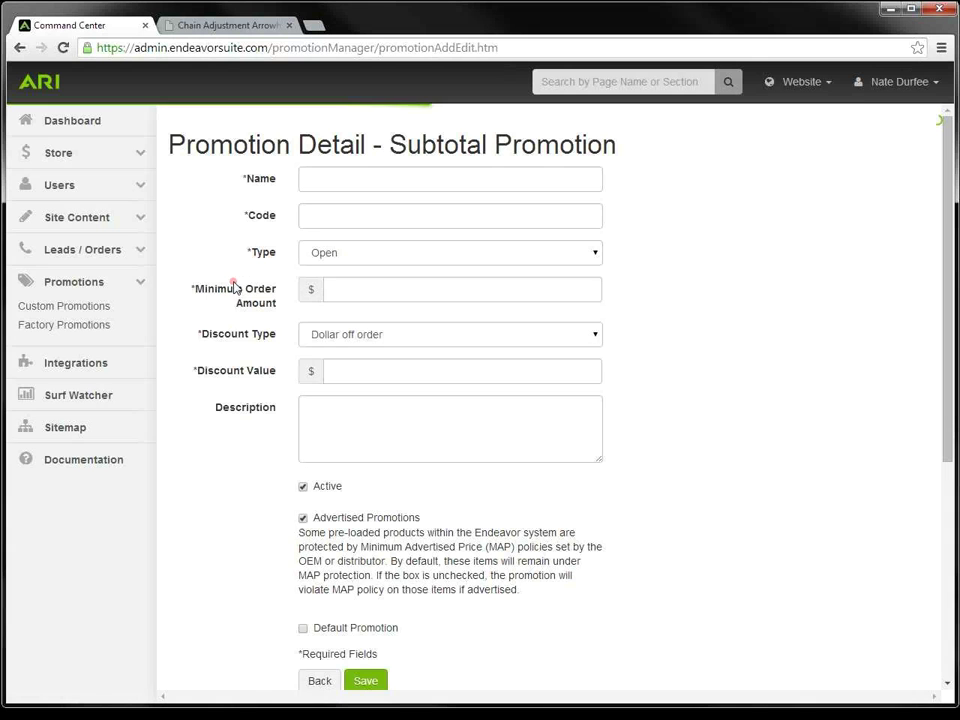
left_click(322, 179)
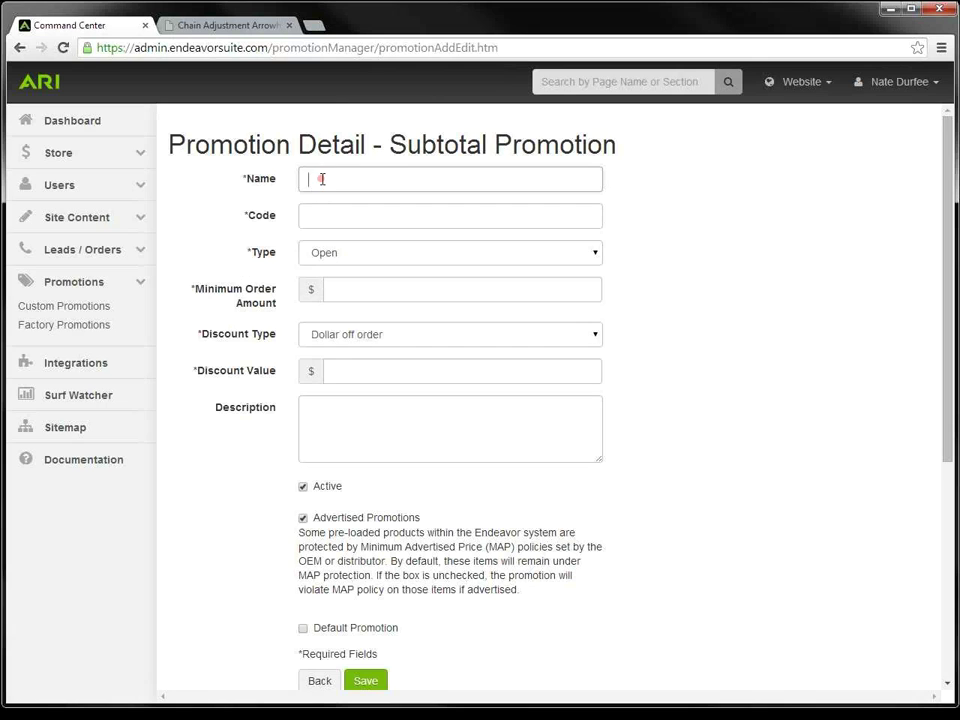
type("s")
left_click(328, 200)
left_click(328, 212)
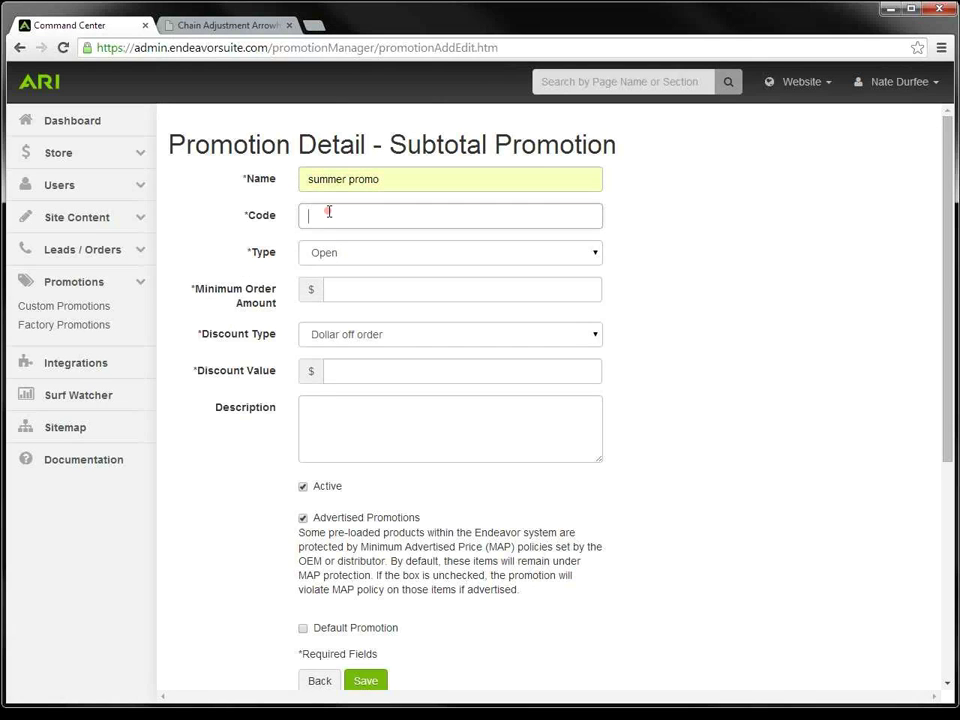
type("s")
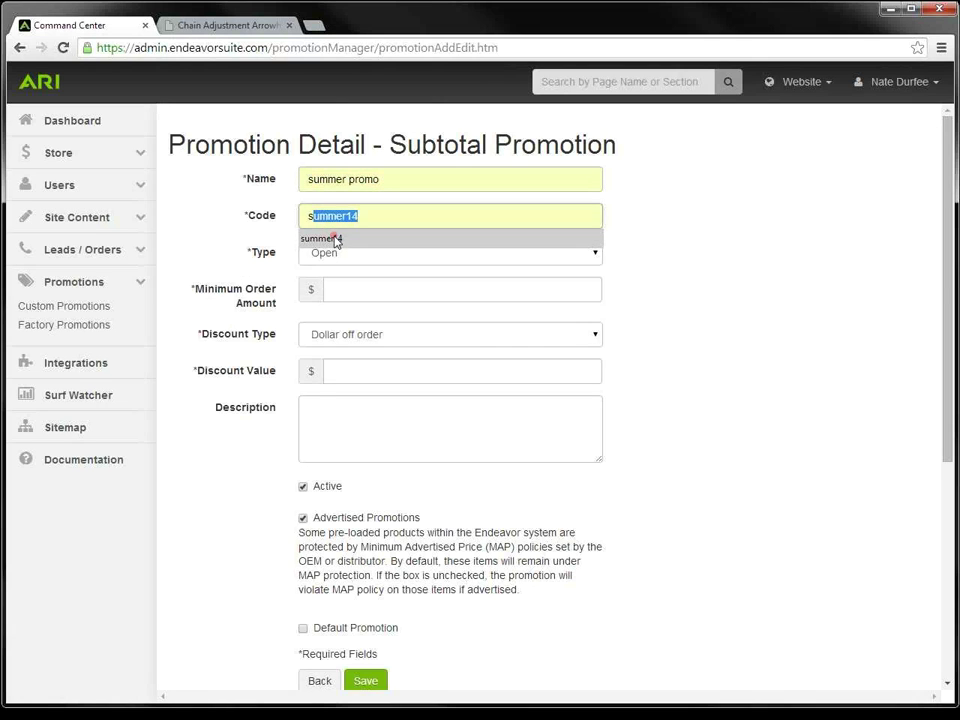
left_click(336, 241)
Step: Give the subtotal promotion a $50 minimum order and a 10% Percentage off order discount, and leave it without saving
left_click(366, 291)
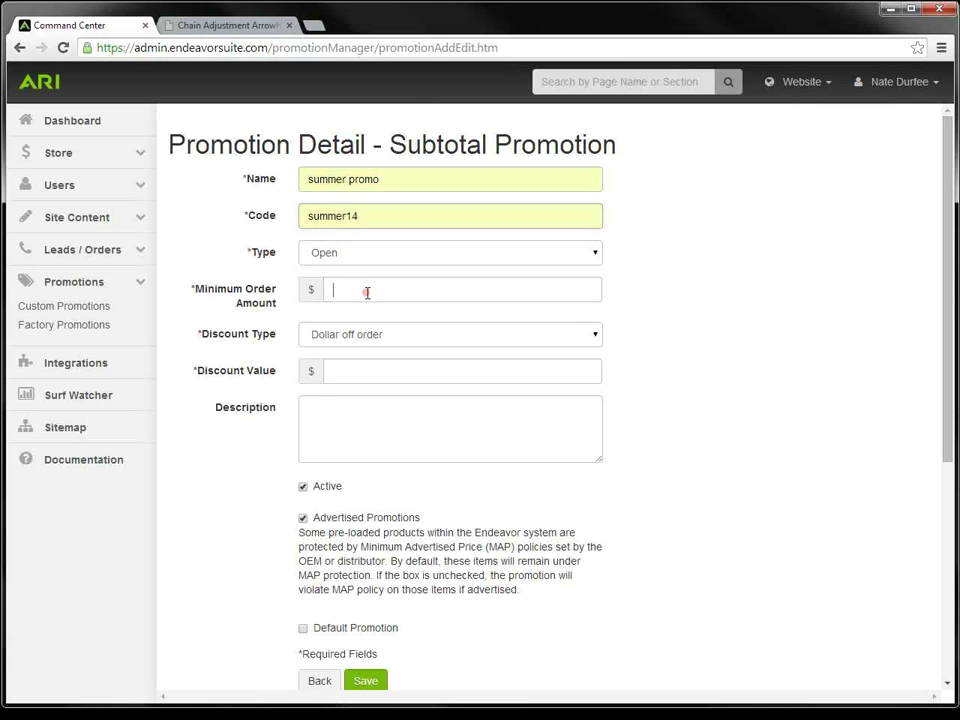
type("50")
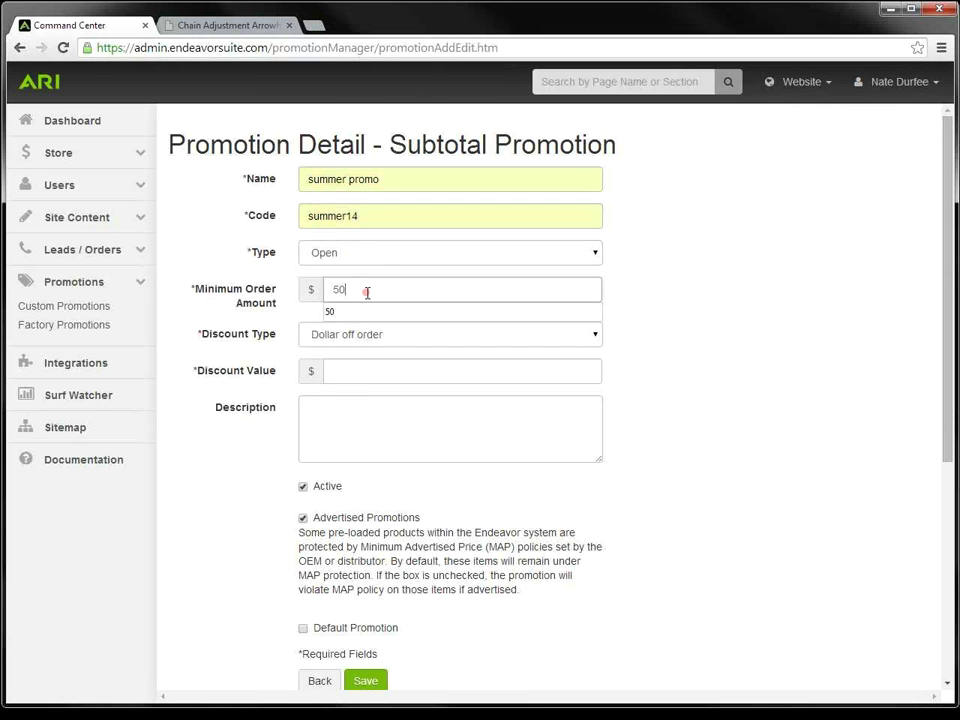
left_click(358, 313)
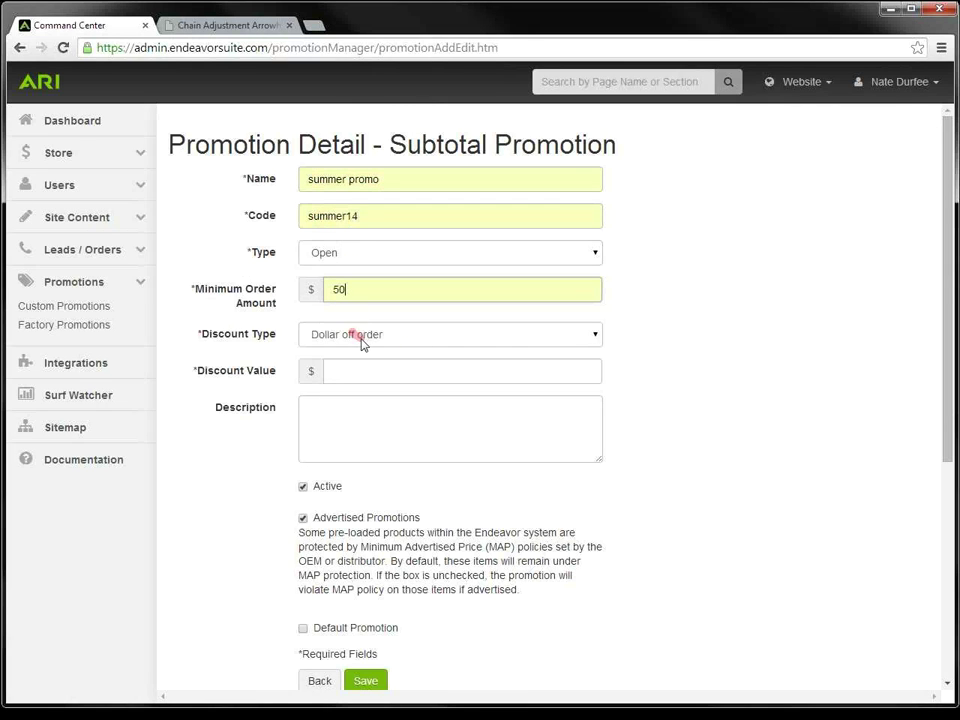
left_click(596, 337)
left_click(499, 367)
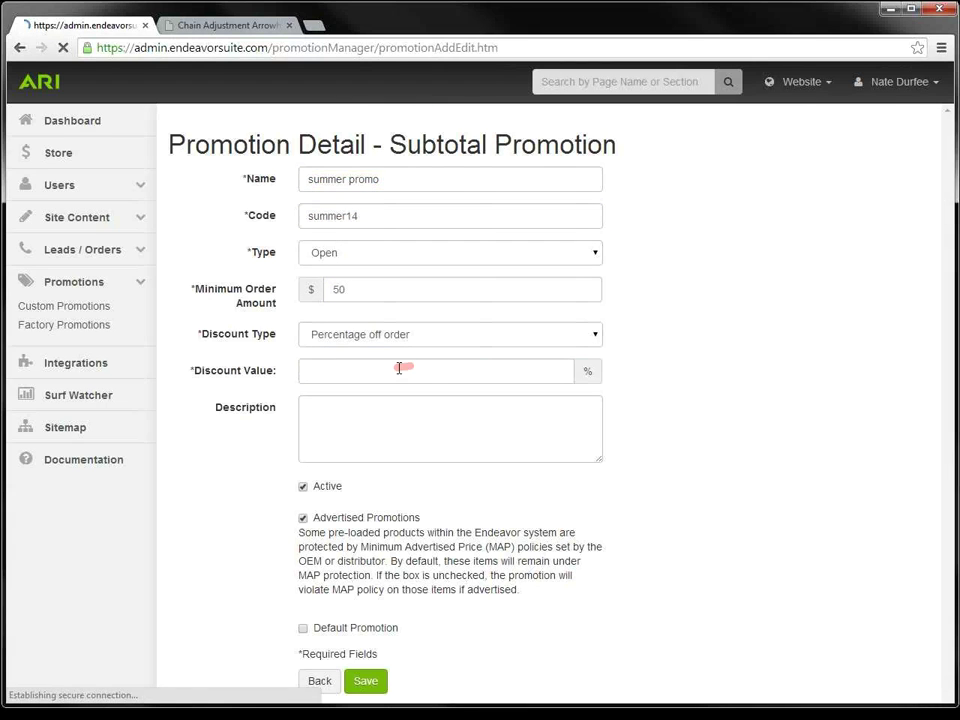
left_click(399, 368)
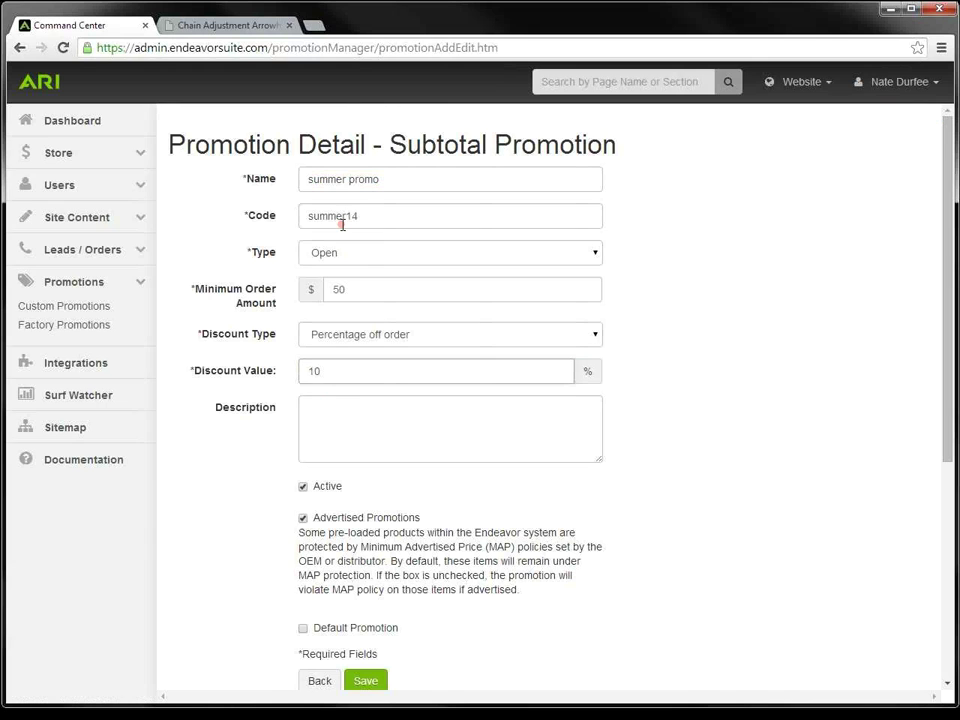
left_click(319, 682)
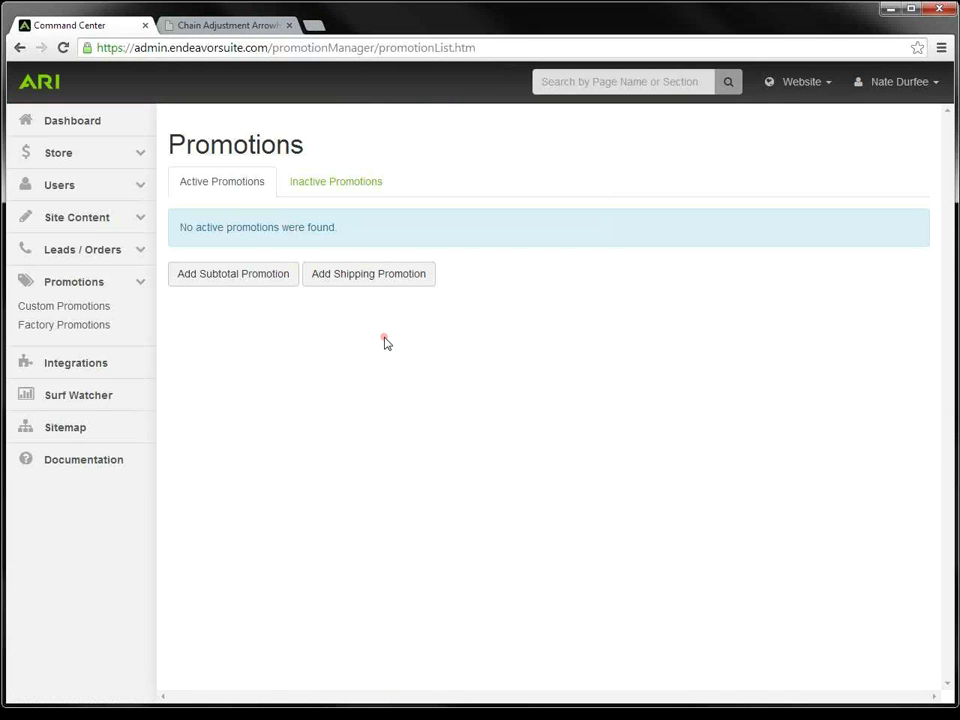
Step: Start a shipping promotion named "summer promo" with the code summer14
left_click(350, 285)
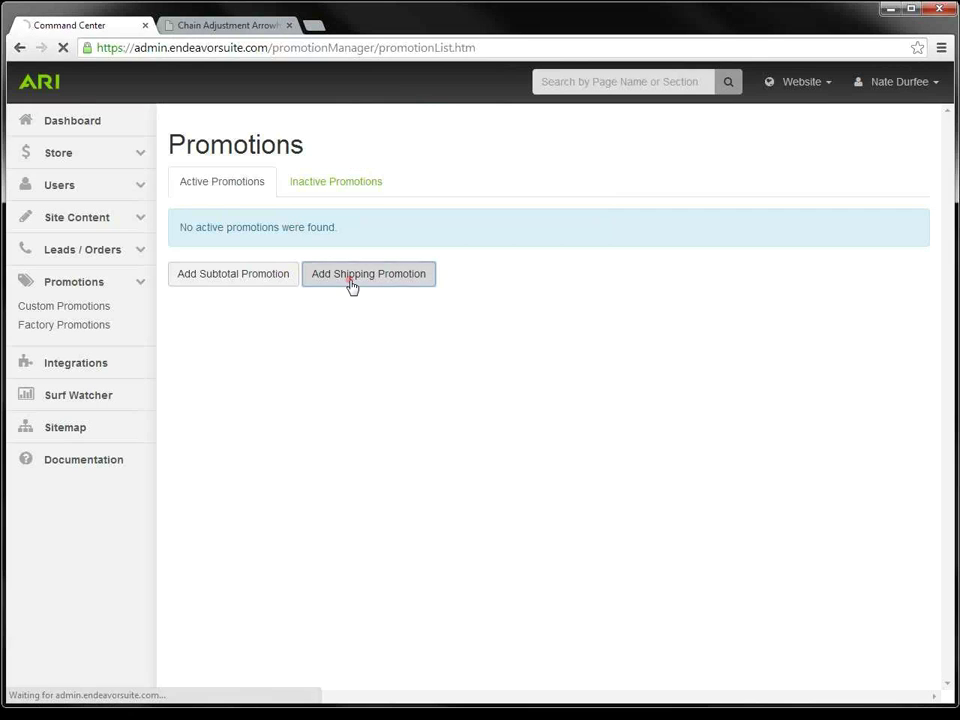
left_click(325, 180)
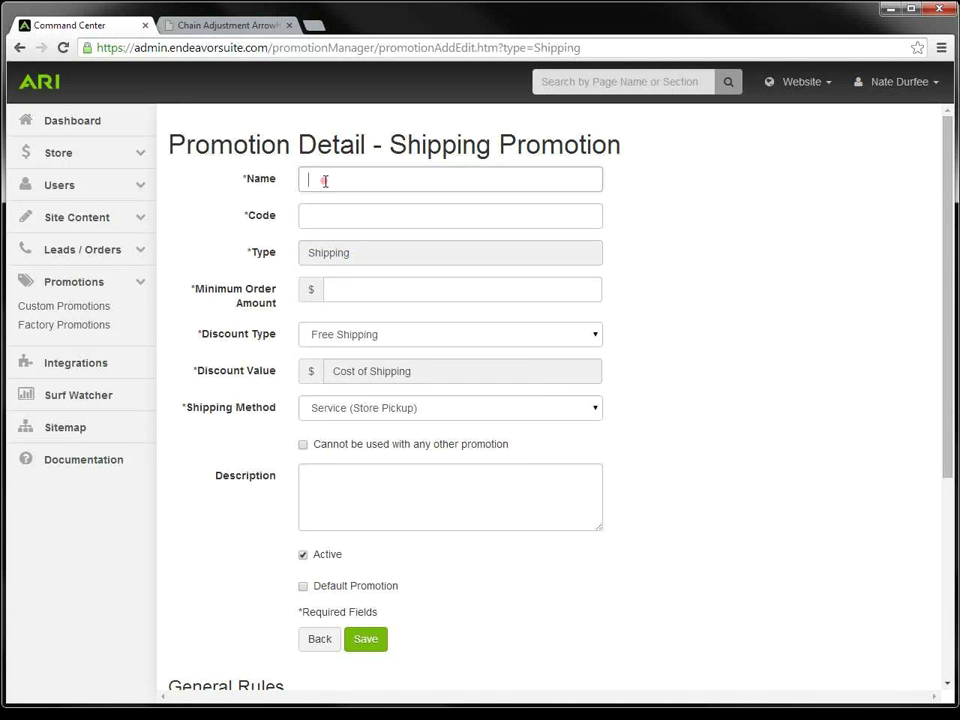
type("summer promo")
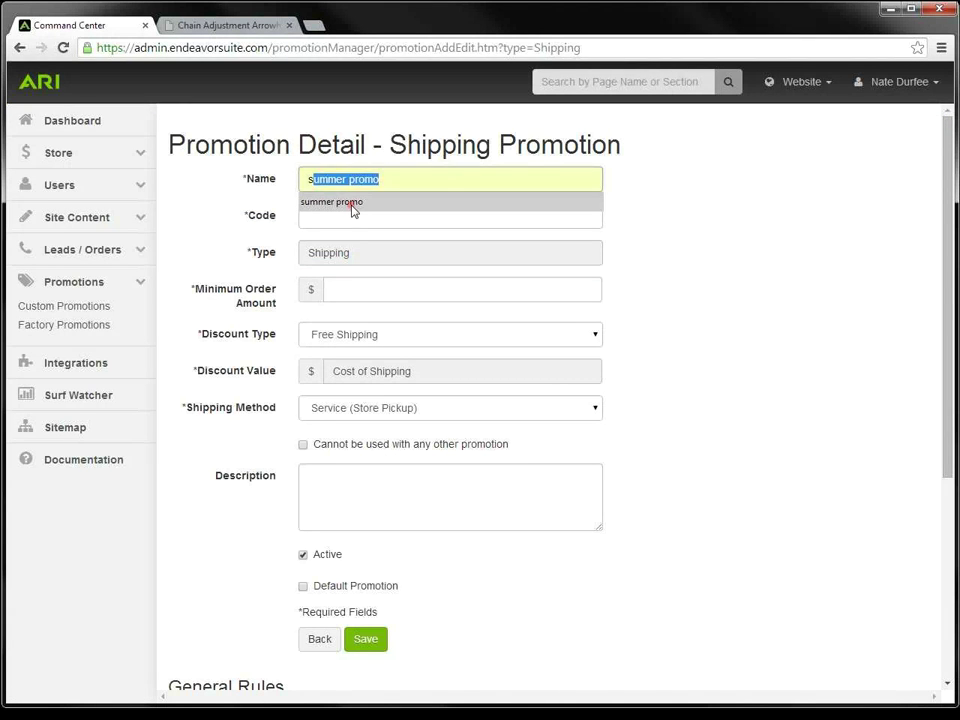
left_click(347, 210)
left_click(345, 215)
type("s")
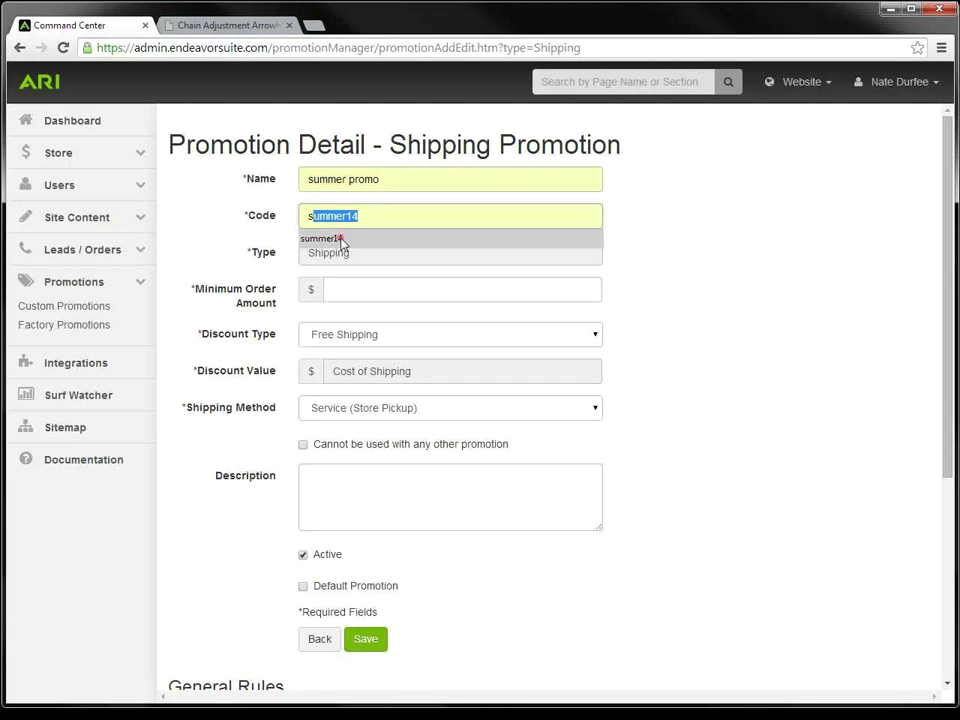
left_click(340, 240)
Step: Set the shipping promotion's minimum order amount to $100
left_click(365, 286)
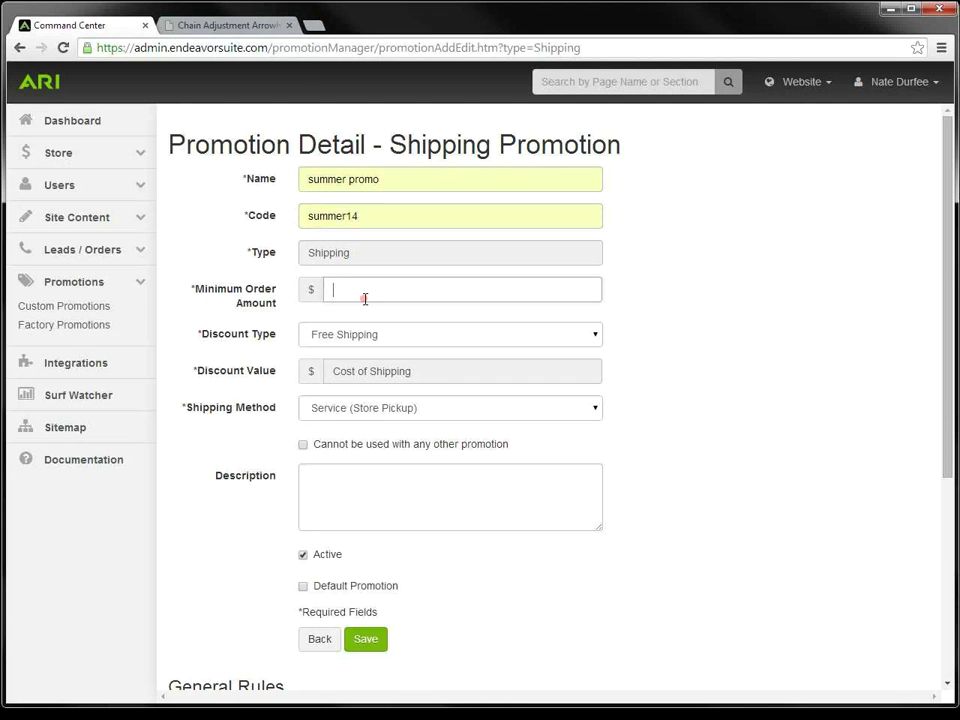
type("100")
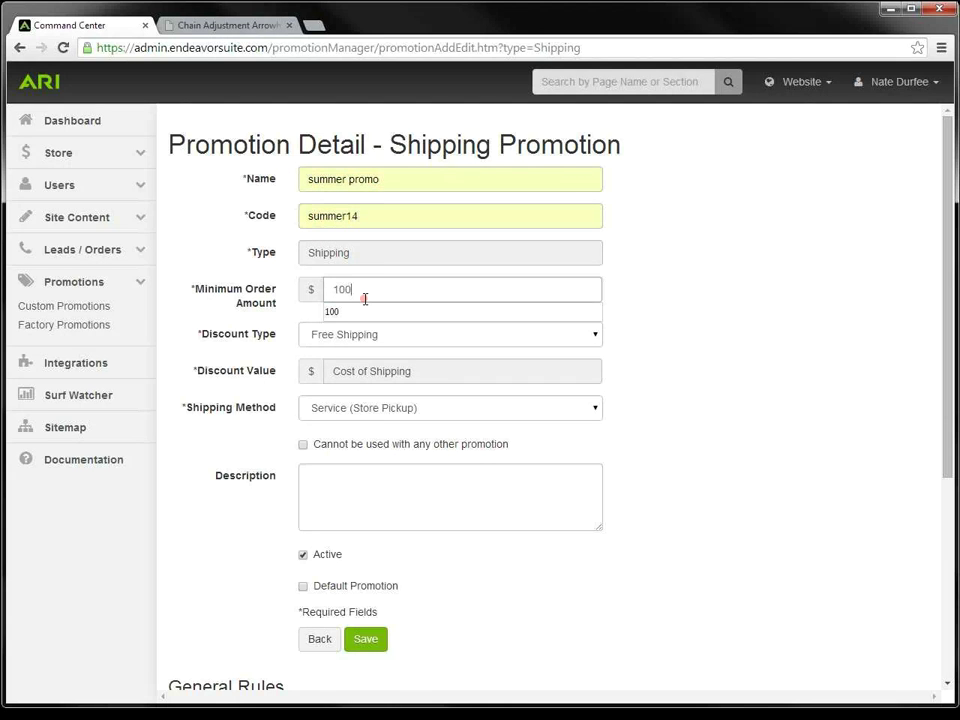
left_click(357, 312)
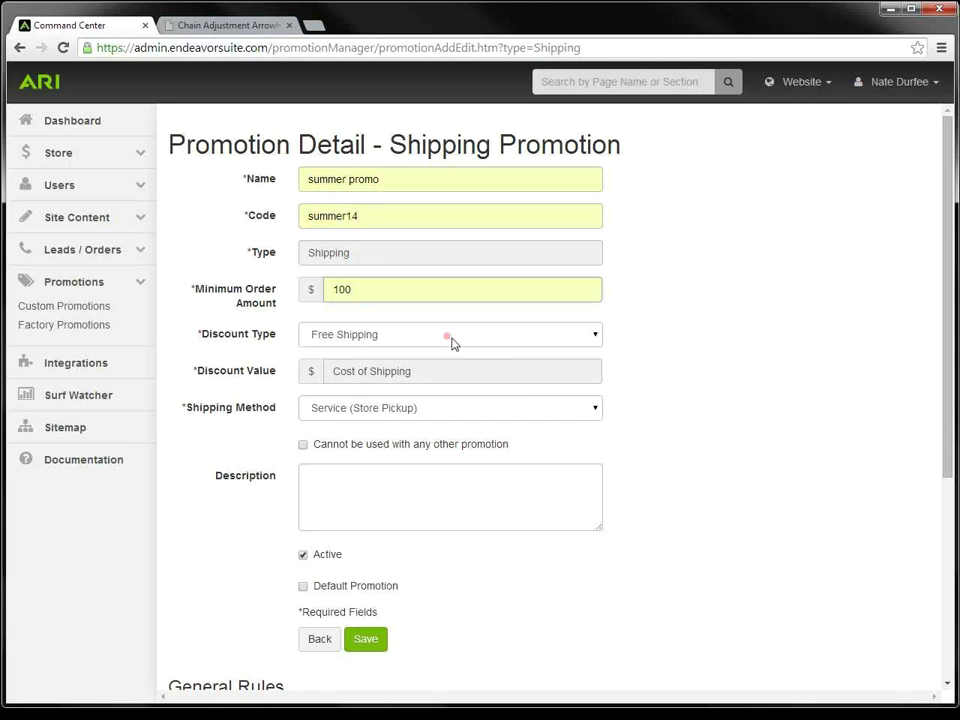
Step: Keep Free Shipping as the shipping promotion's discount type and set its shipping method to Ground Residential (UPS)
left_click(595, 338)
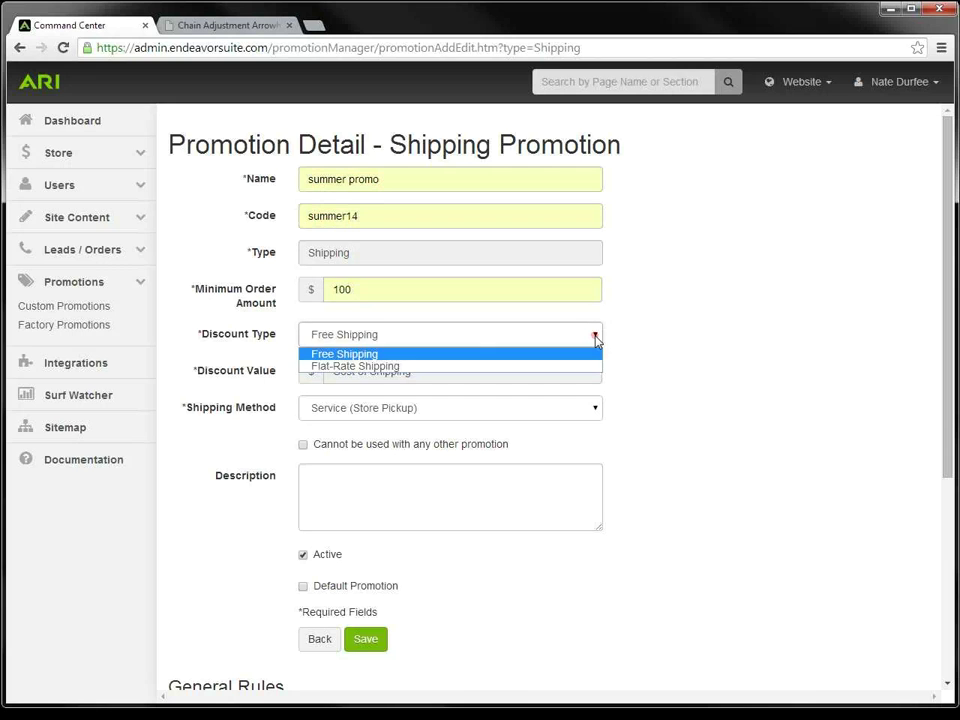
left_click(596, 340)
left_click(596, 340)
left_click(596, 340)
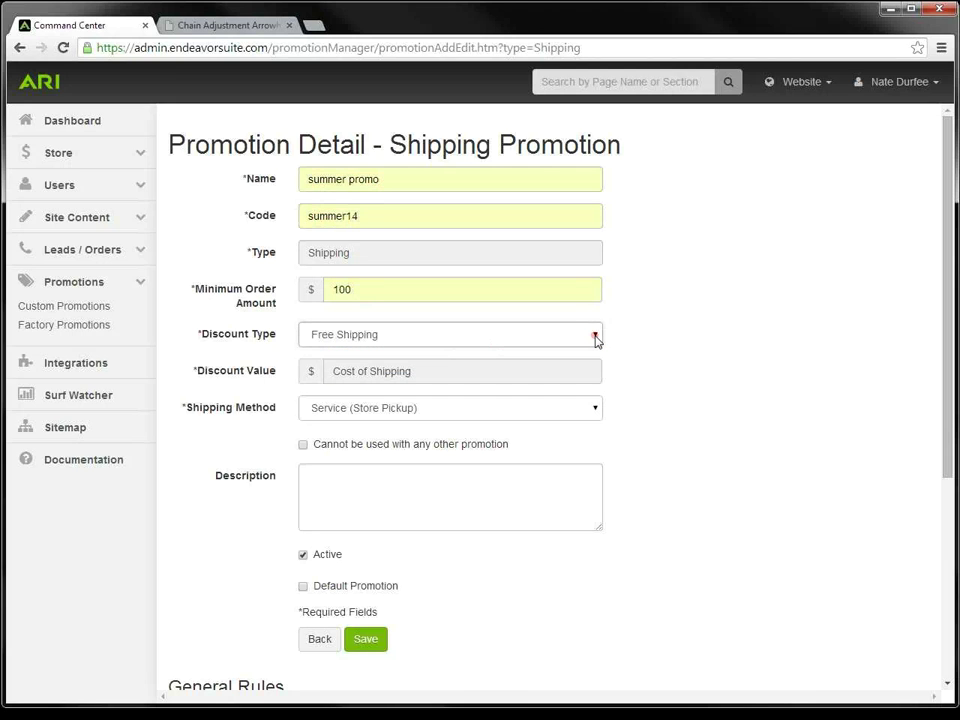
left_click(596, 410)
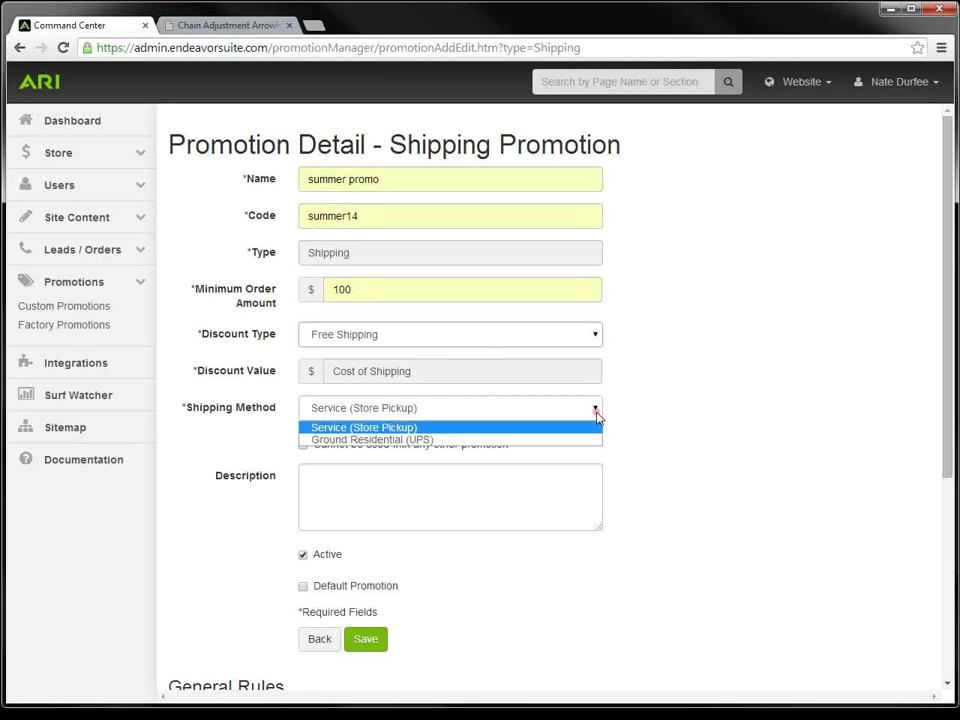
left_click(365, 445)
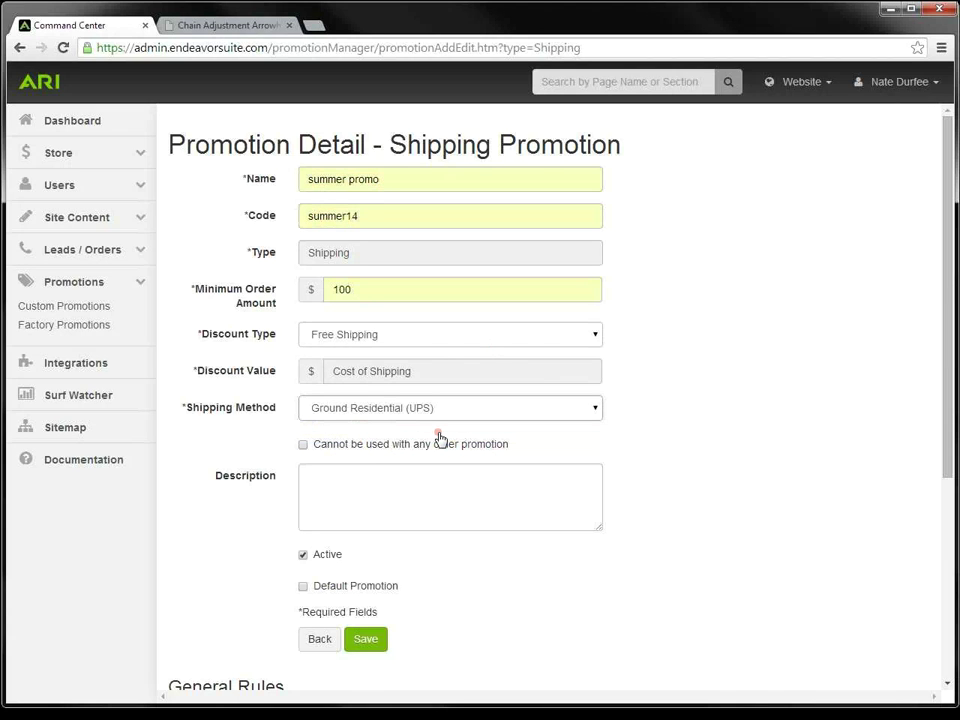
Step: Leave the shipping promotion unsaved for the Factory Promotions manager, and view the Factory Promotions page on the Arrowhead Powersports website
left_click(62, 334)
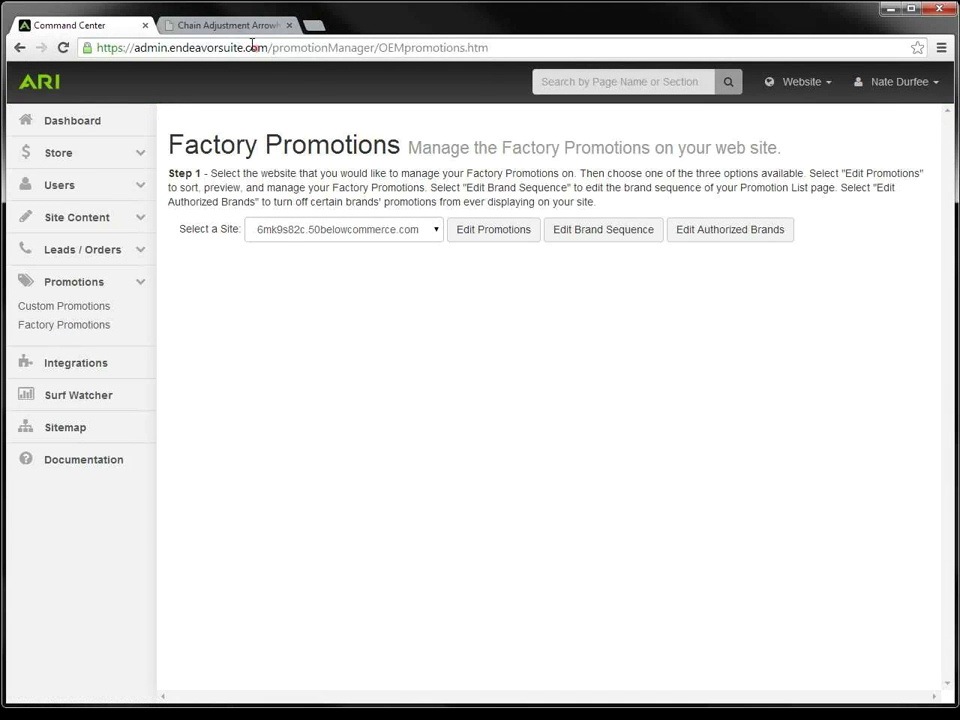
left_click(236, 27)
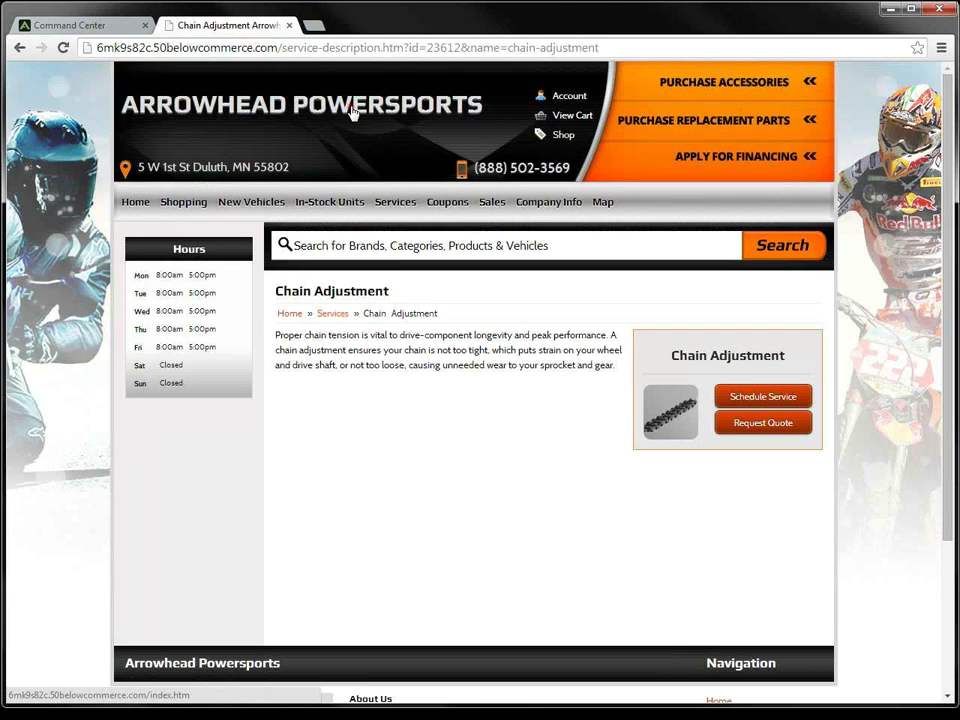
mouse_move(507, 207)
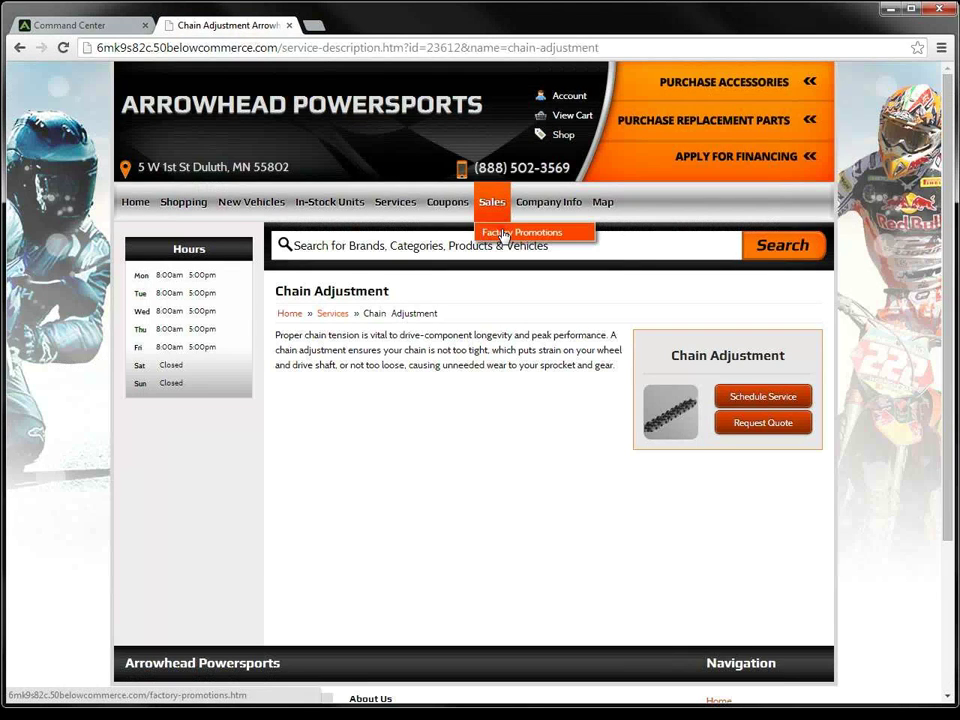
left_click(503, 235)
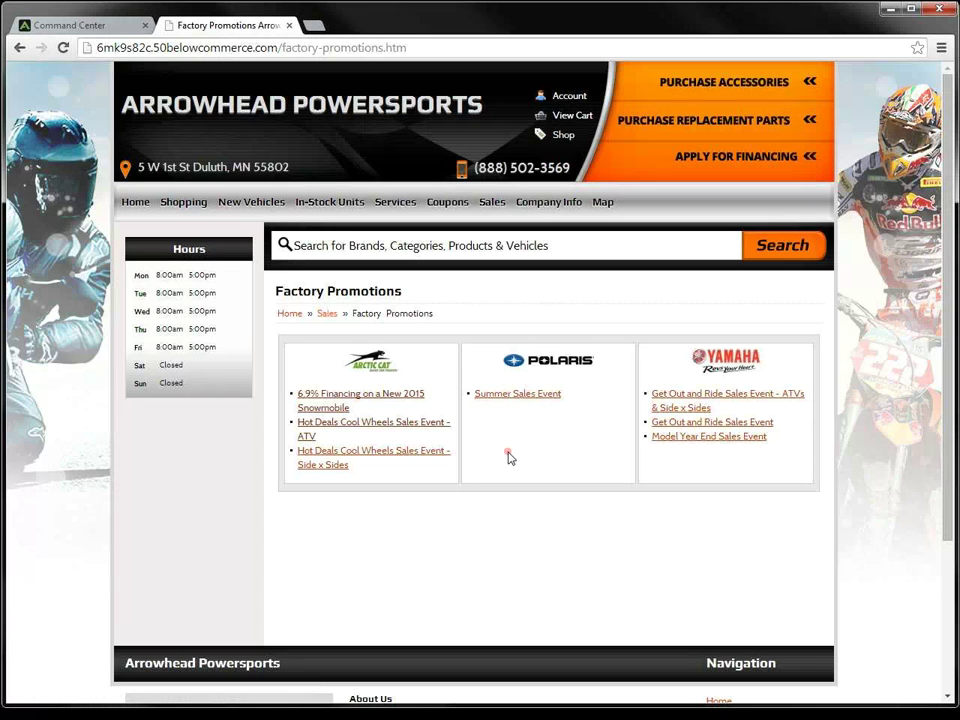
Step: Review the Arctic Cat "6.9% Financing on a New 2015 Snowmobile" promotion and return to the factory promotions page
left_click(397, 403)
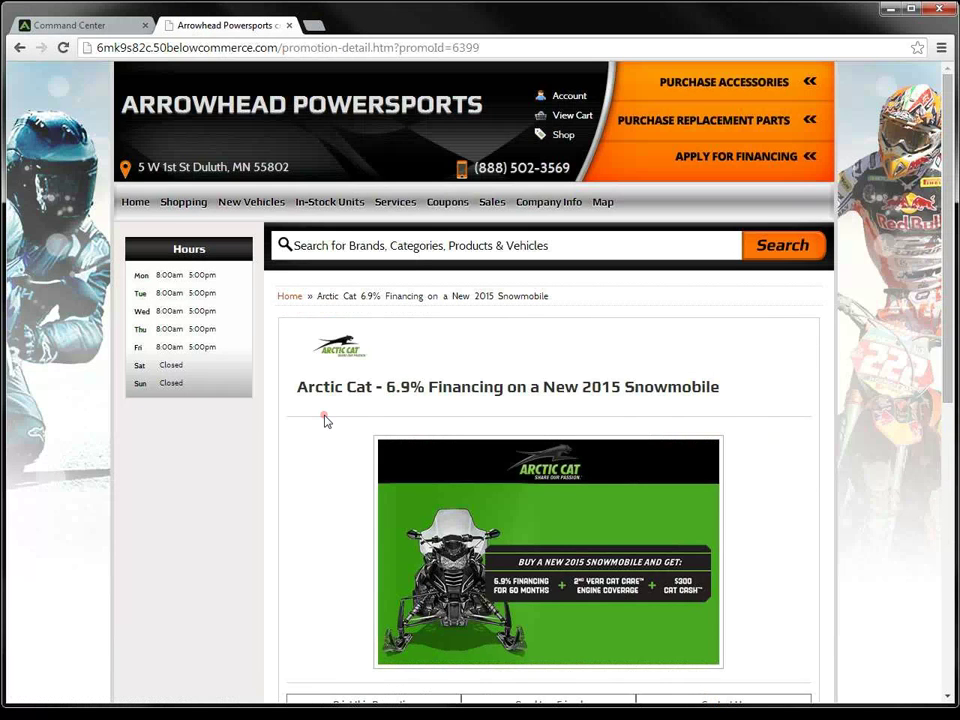
scroll(324, 420, "down", 3)
scroll(324, 420, "up", 2)
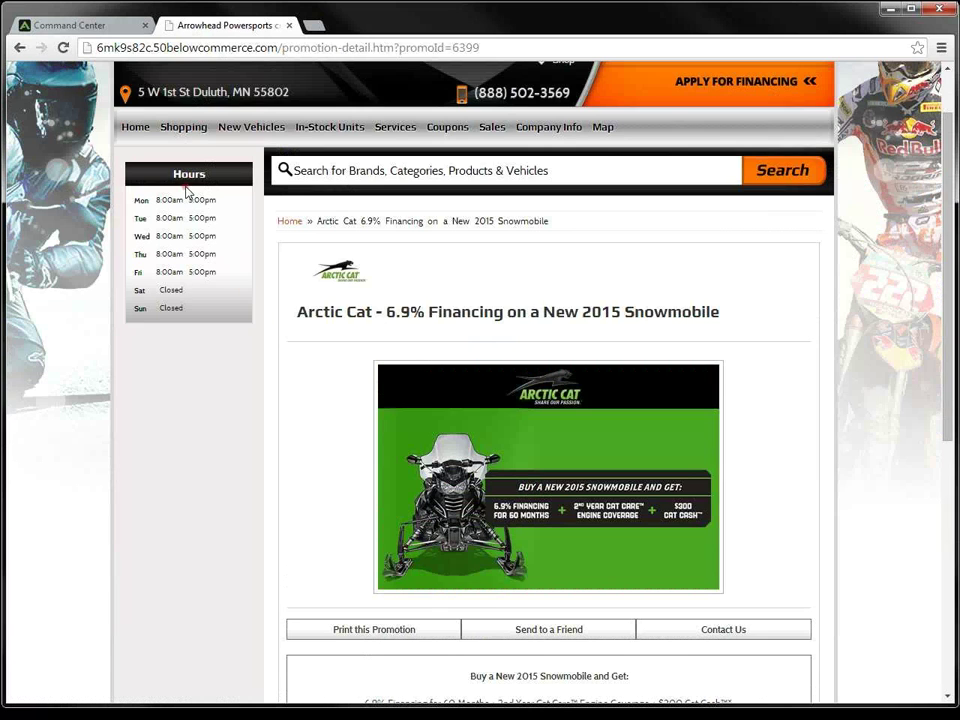
left_click(19, 47)
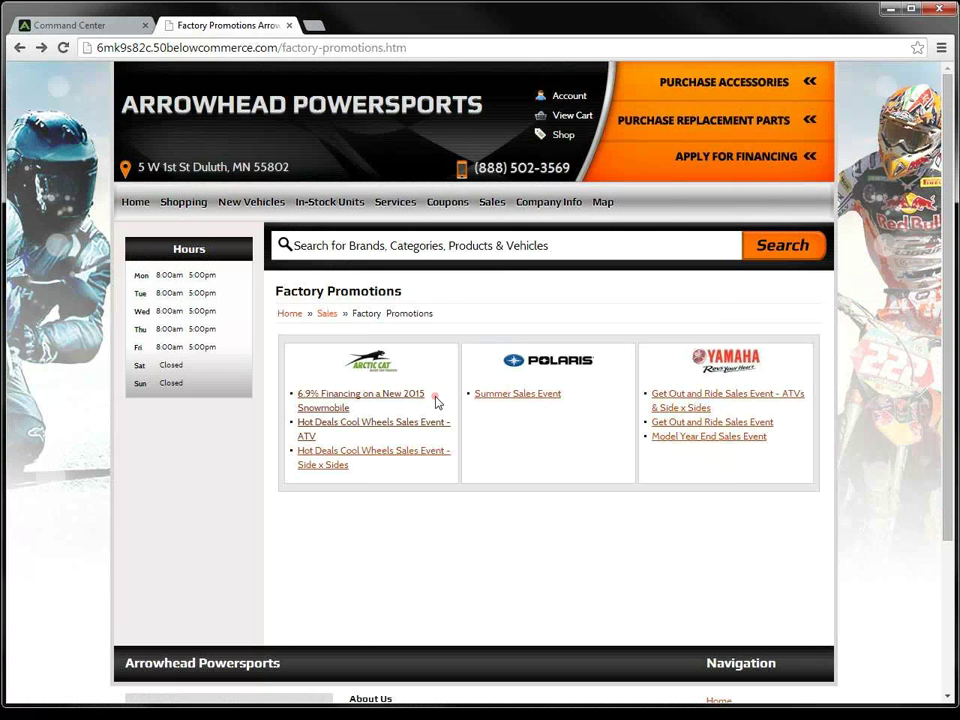
Step: In the Command Center's factory promotions list, exclude Yamaha's "Get Out and Ride Sales Event - ATVs & Side x Sides" and include it again
left_click(75, 25)
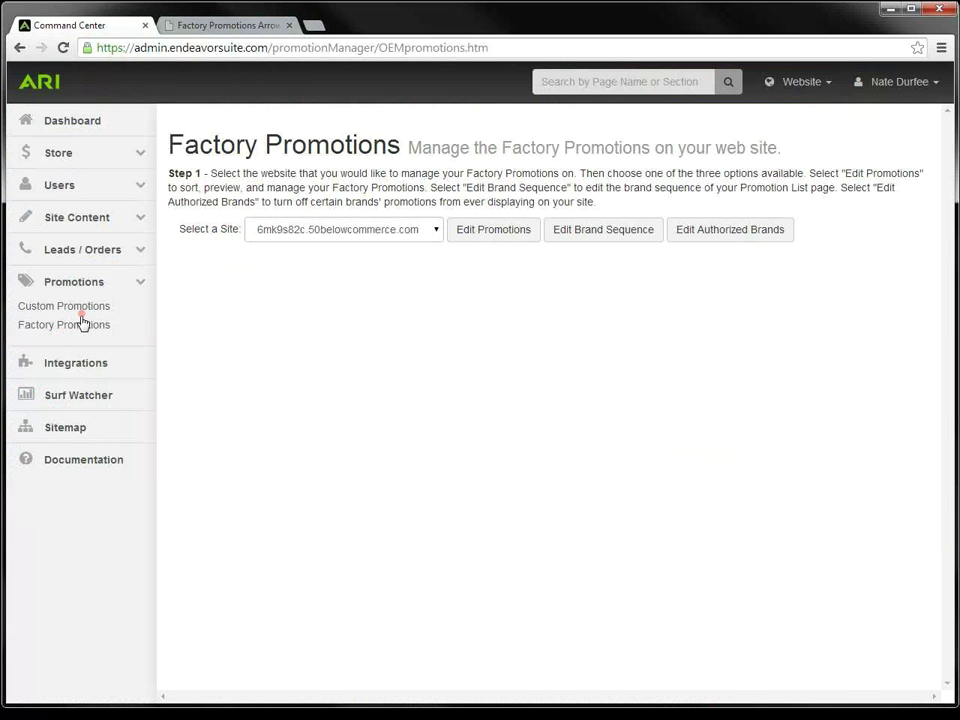
left_click(483, 237)
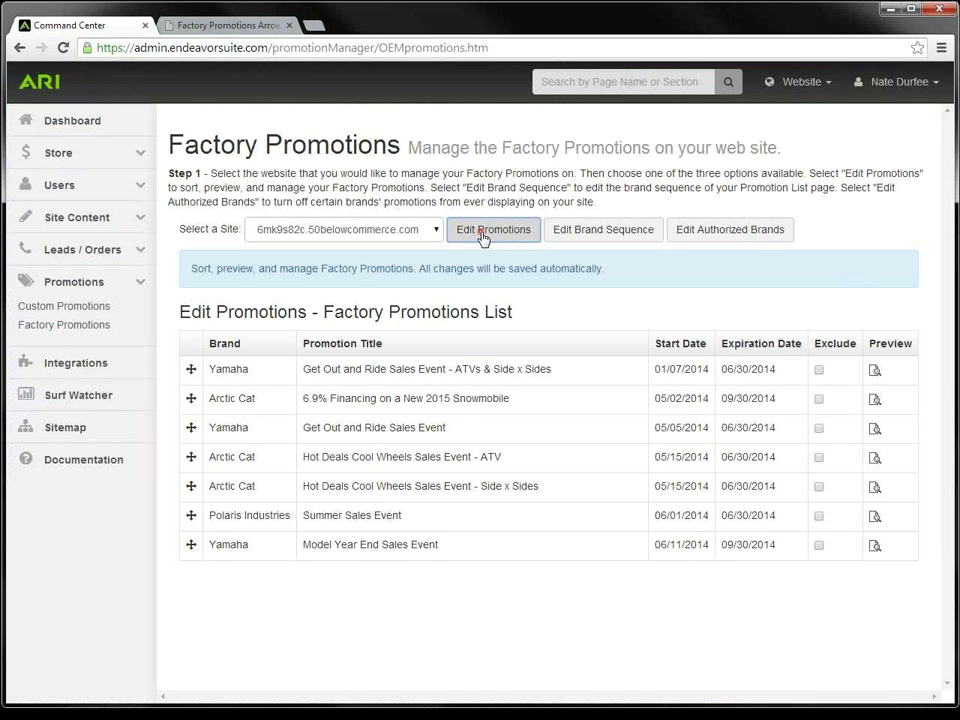
left_click(819, 371)
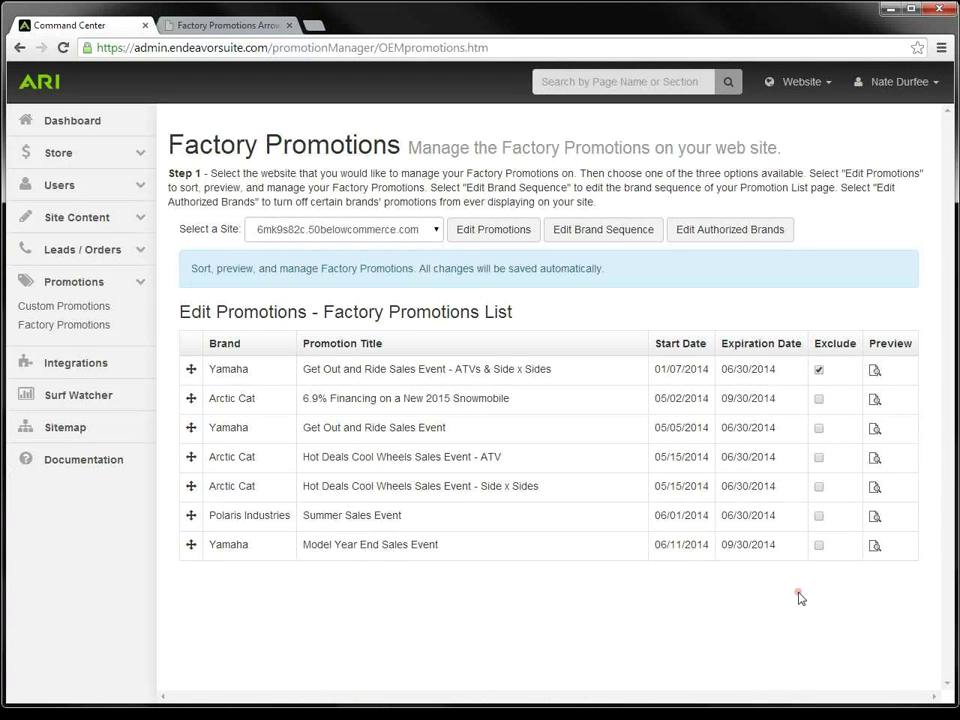
left_click(819, 371)
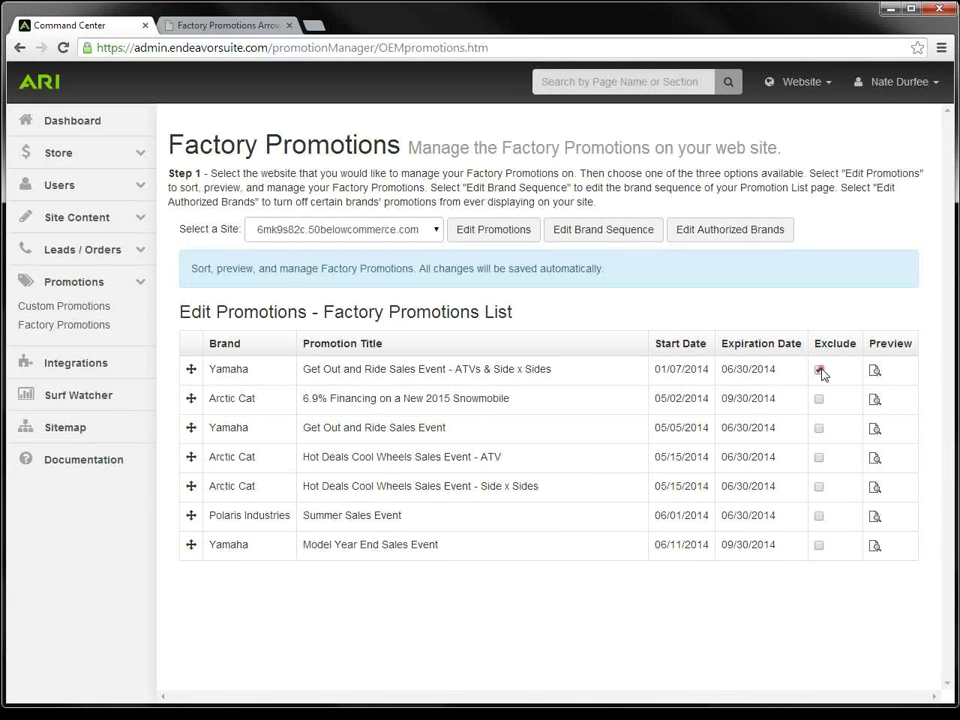
Step: Exclude the Kymco brand in the Authorized Brands List and return to the factory promotions list
left_click(716, 234)
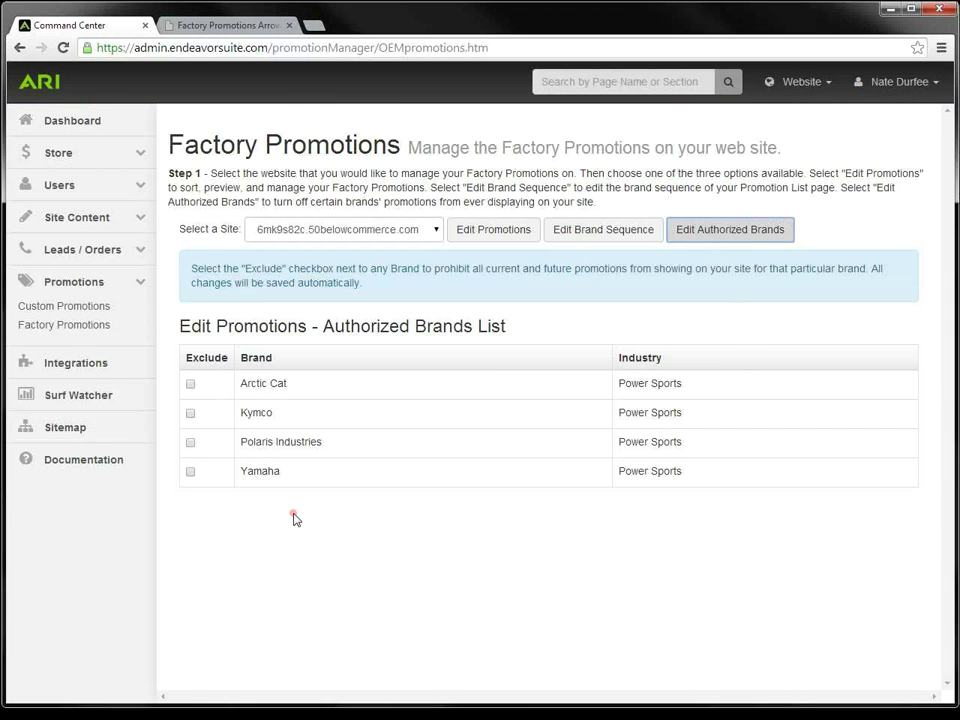
left_click(190, 414)
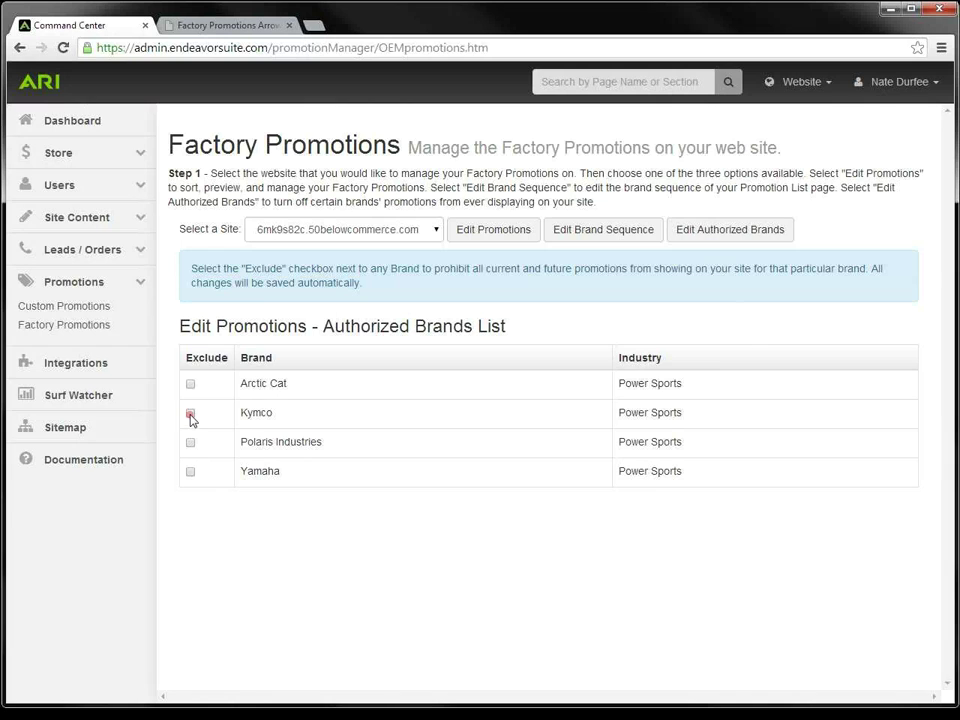
left_click(251, 519)
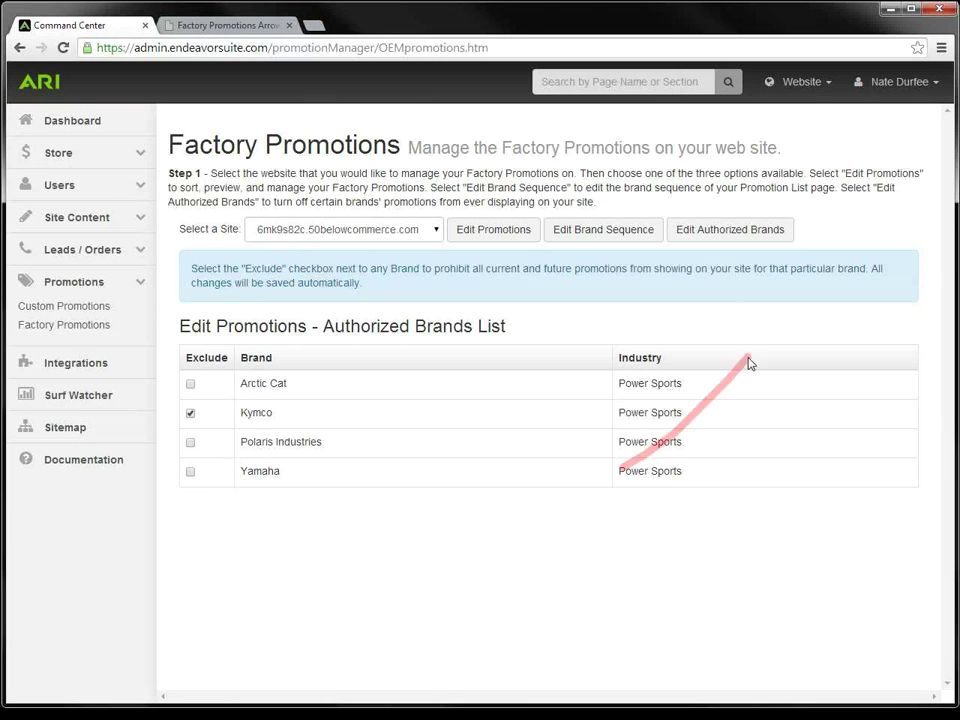
left_click(500, 238)
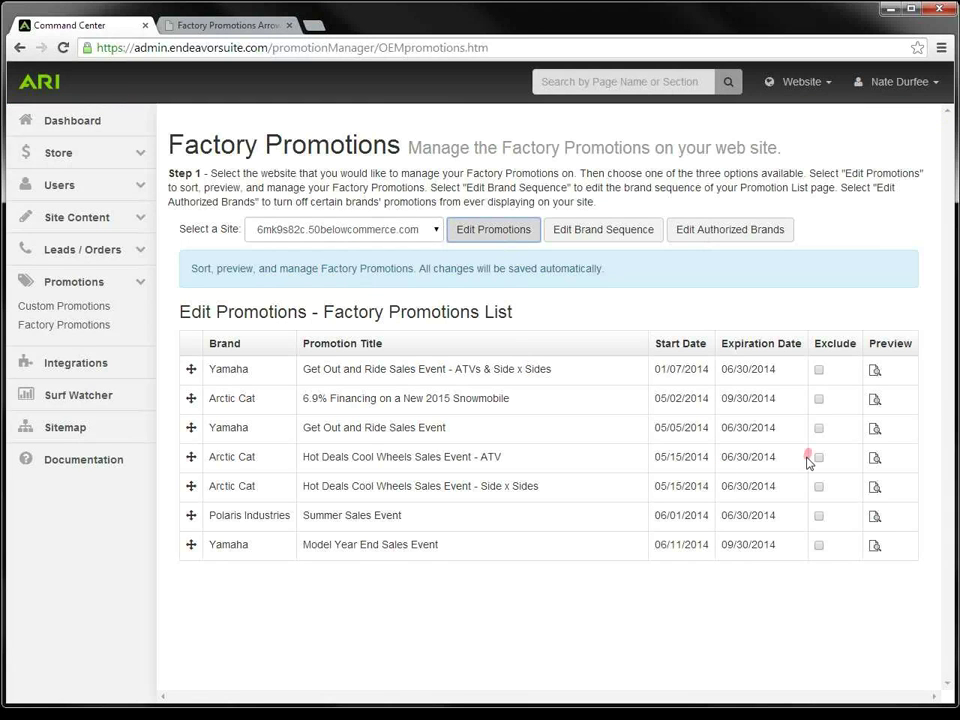
Step: Open the Surf Watcher website visitor statistics and check the custom range option for the reporting period
left_click(141, 285)
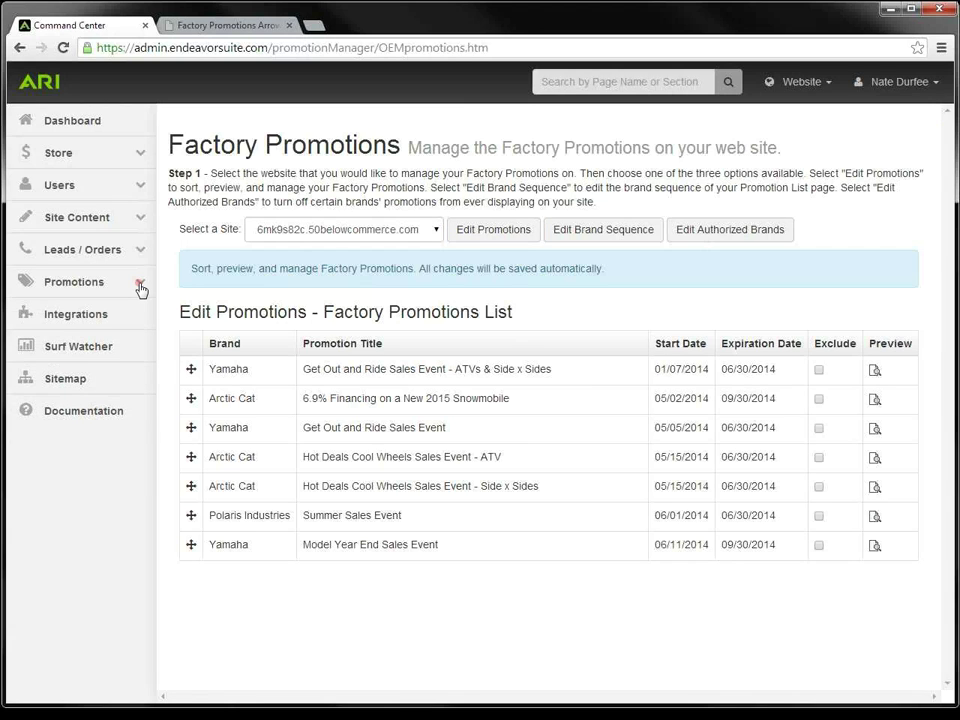
left_click(109, 350)
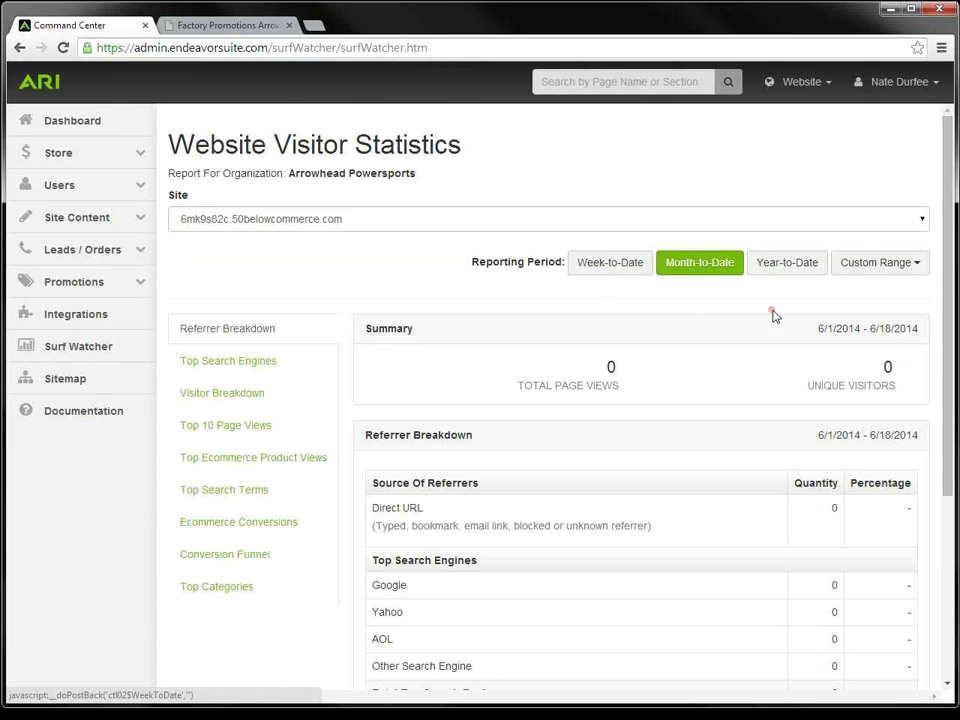
left_click(888, 274)
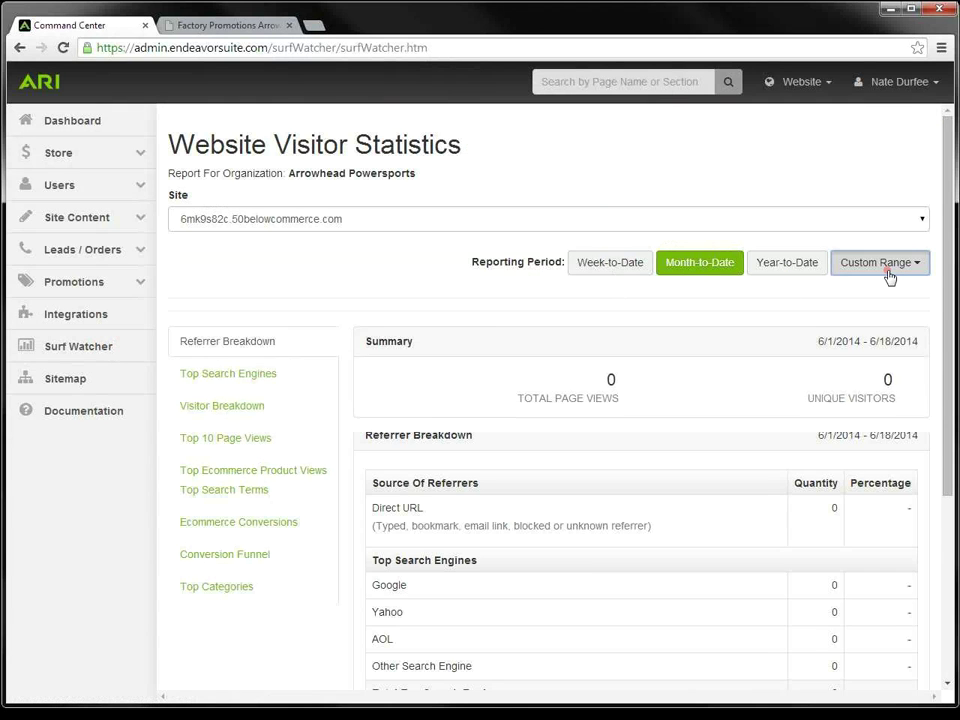
left_click(889, 274)
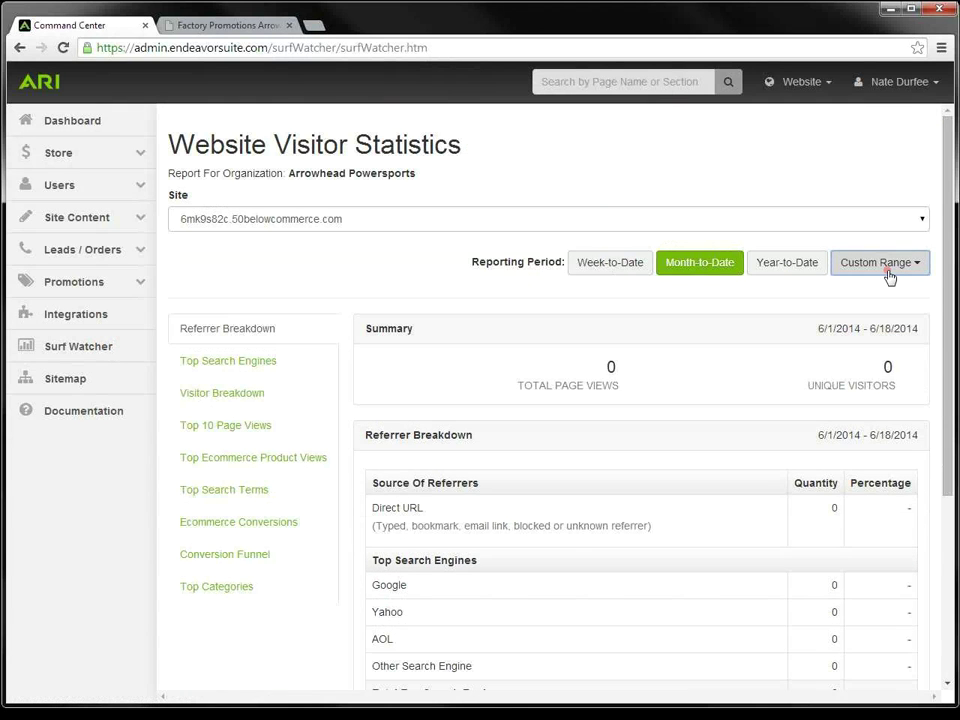
Step: Examine the Referrer Breakdown report, including direct URL visits, top search engines and other referring domains
left_click(306, 336)
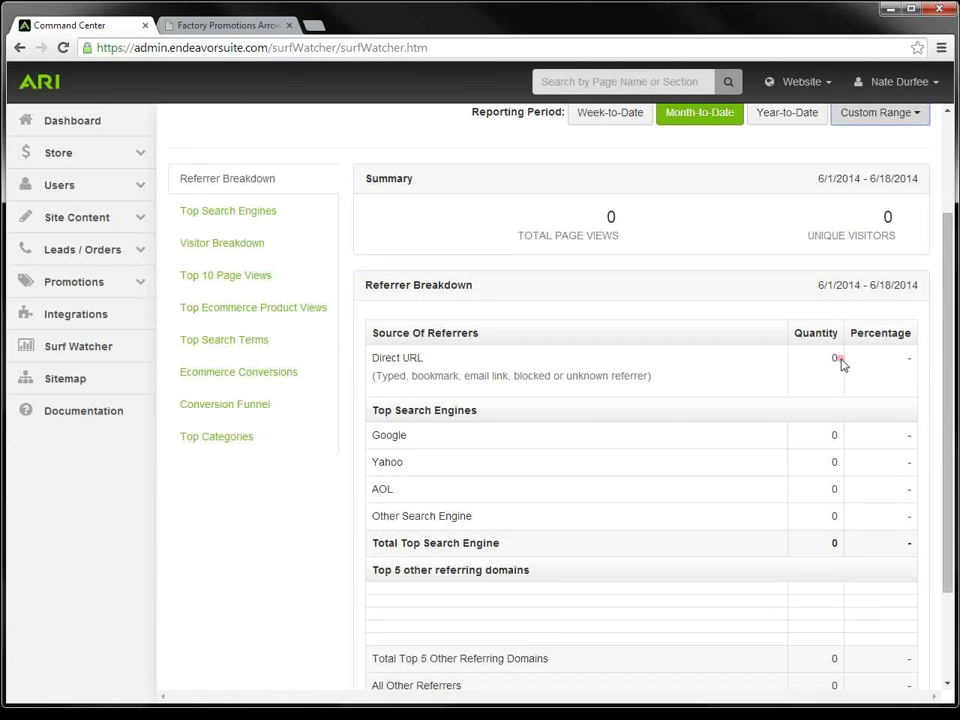
left_click_drag(841, 359, 832, 359)
left_click(418, 360)
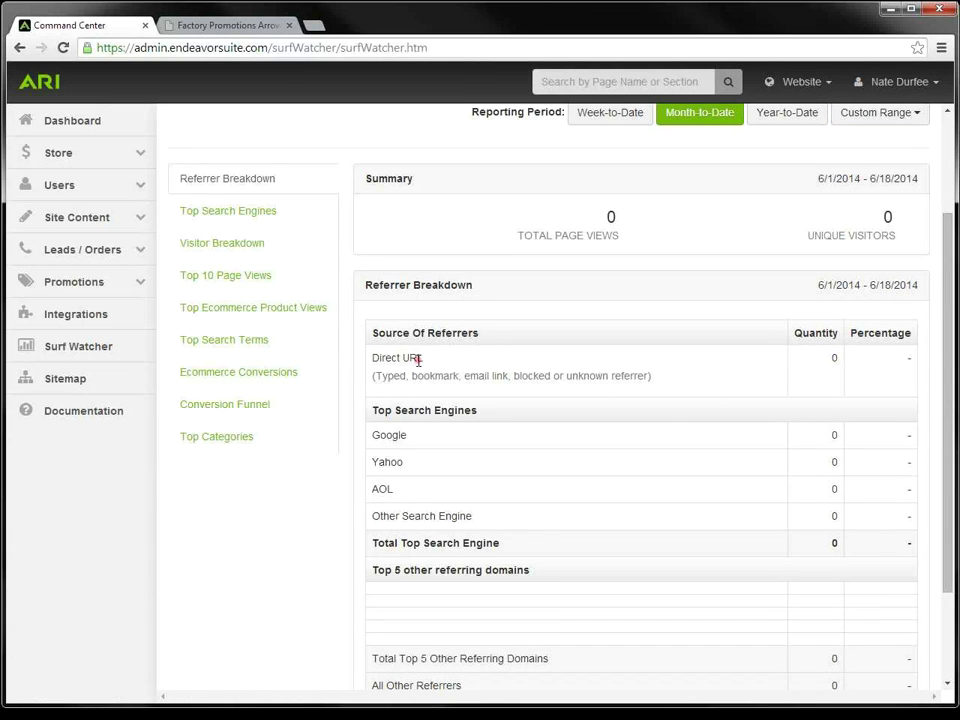
left_click_drag(418, 360, 379, 362)
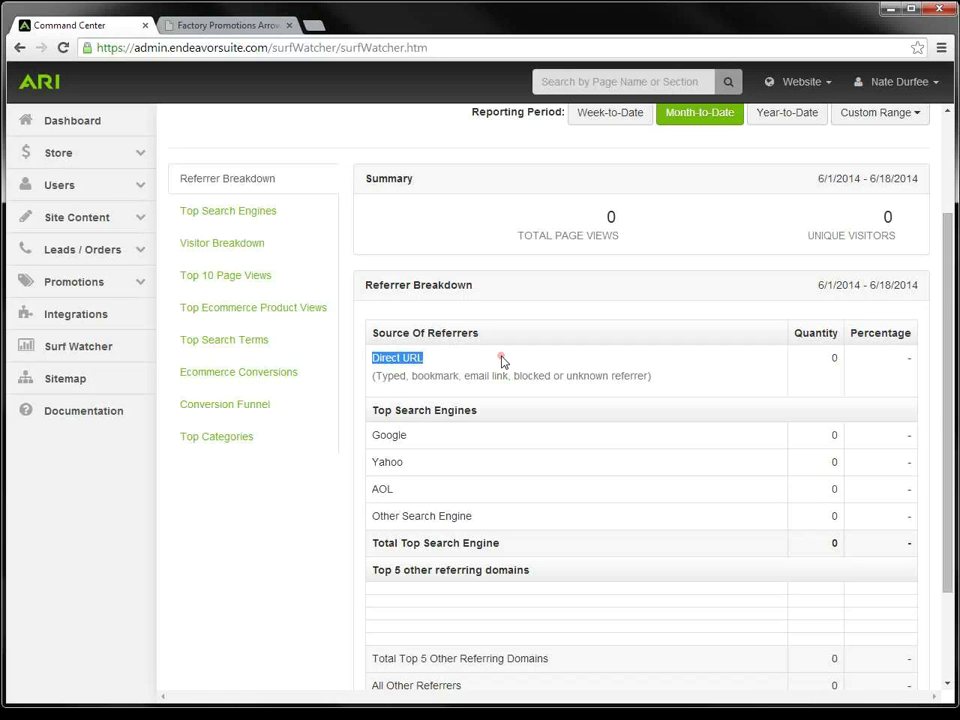
double_click(834, 517)
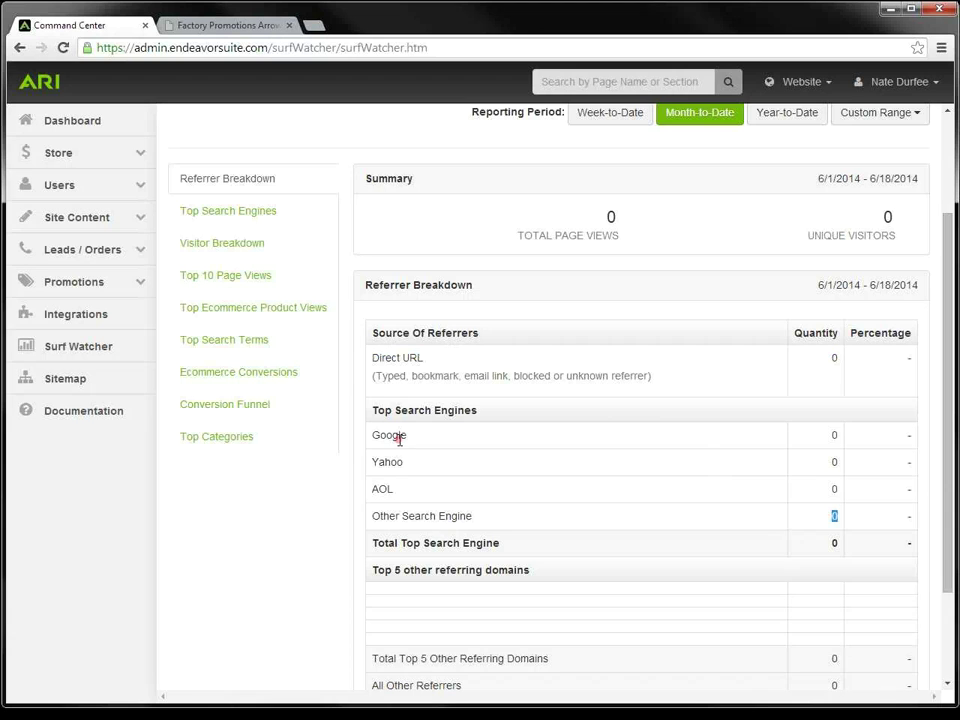
left_click(328, 506)
scroll(361, 529, "down", 1)
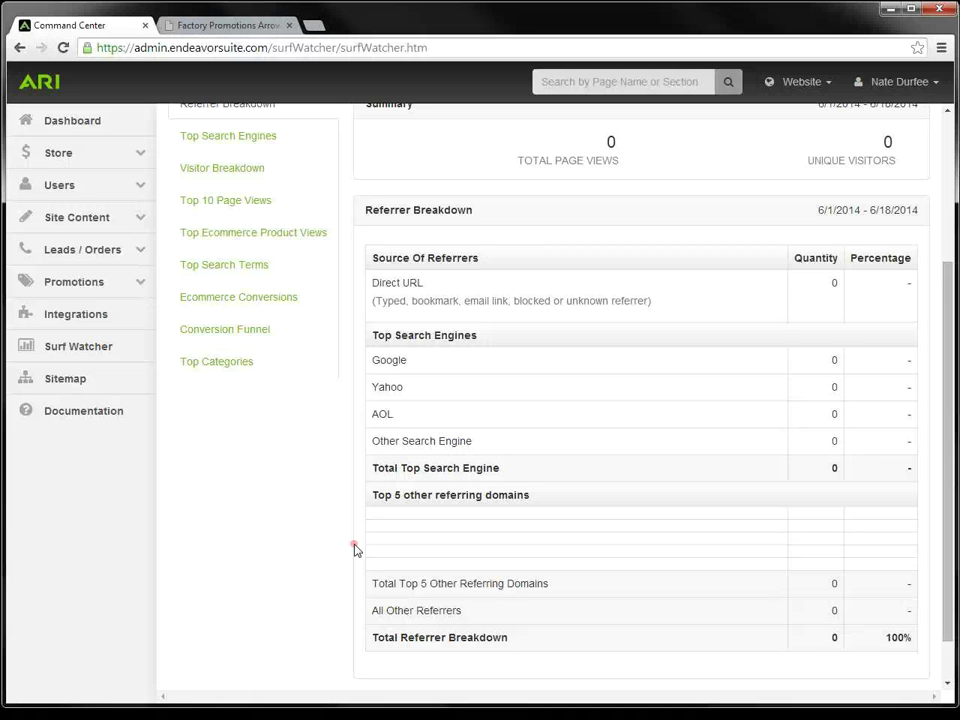
scroll(355, 549, "up", 3)
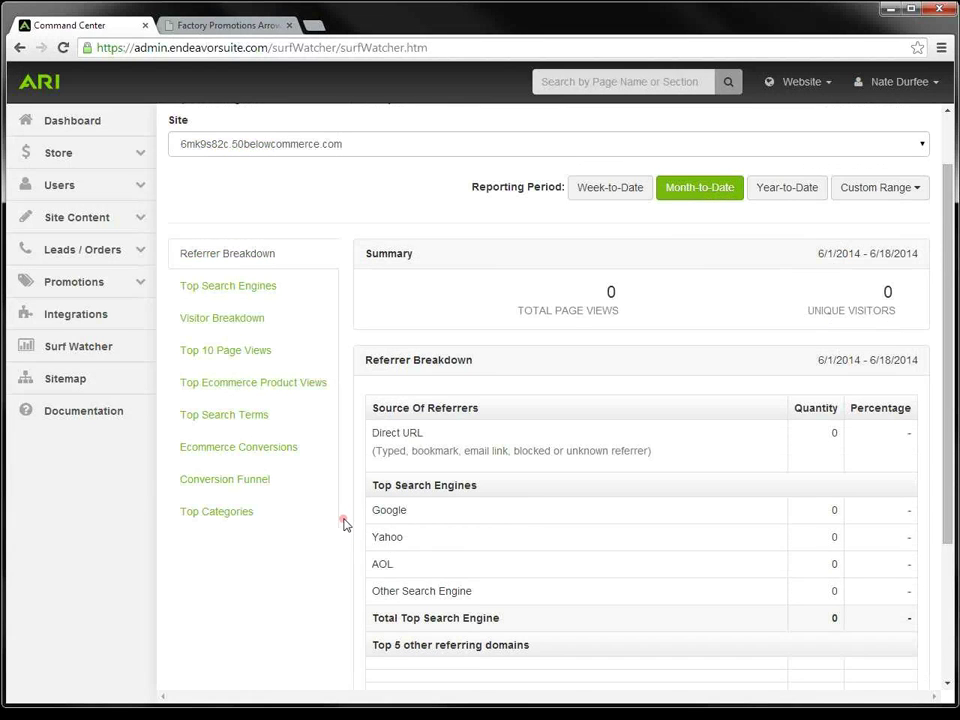
Step: Review the Visitor Breakdown, Top 10 Page Views, Top Ecommerce Product Views, Top Search Terms and Ecommerce Conversions reports
left_click(241, 322)
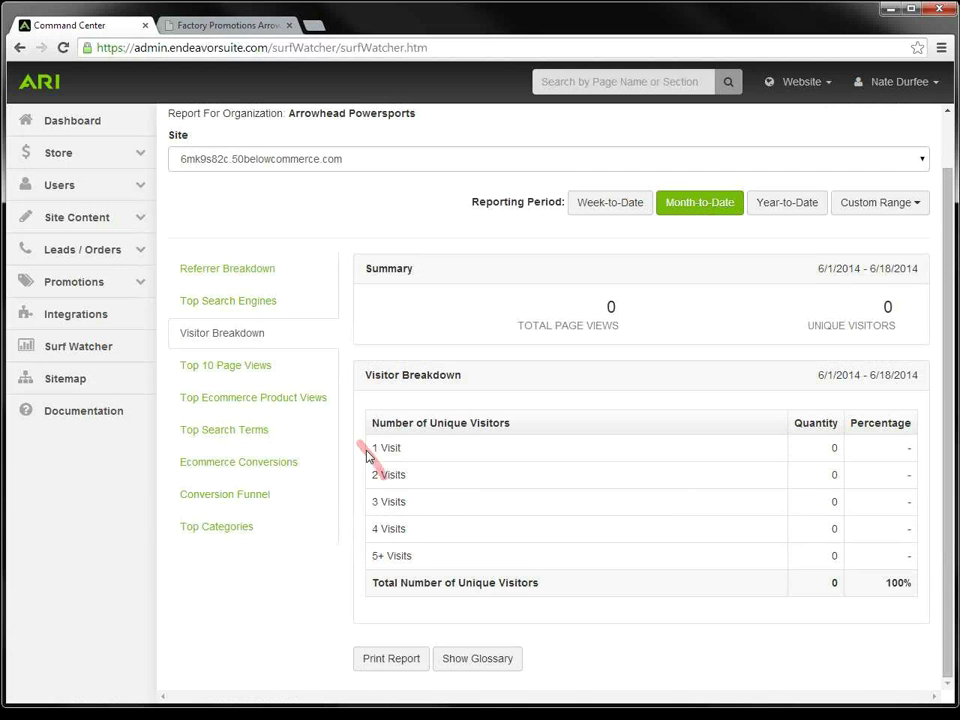
left_click(241, 367)
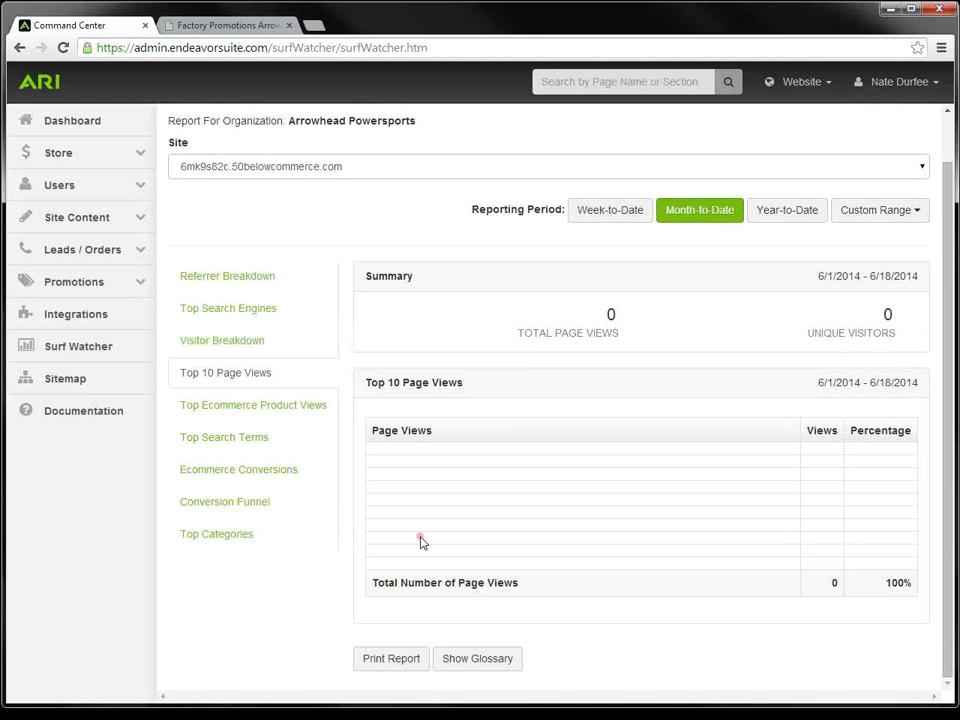
left_click(252, 408)
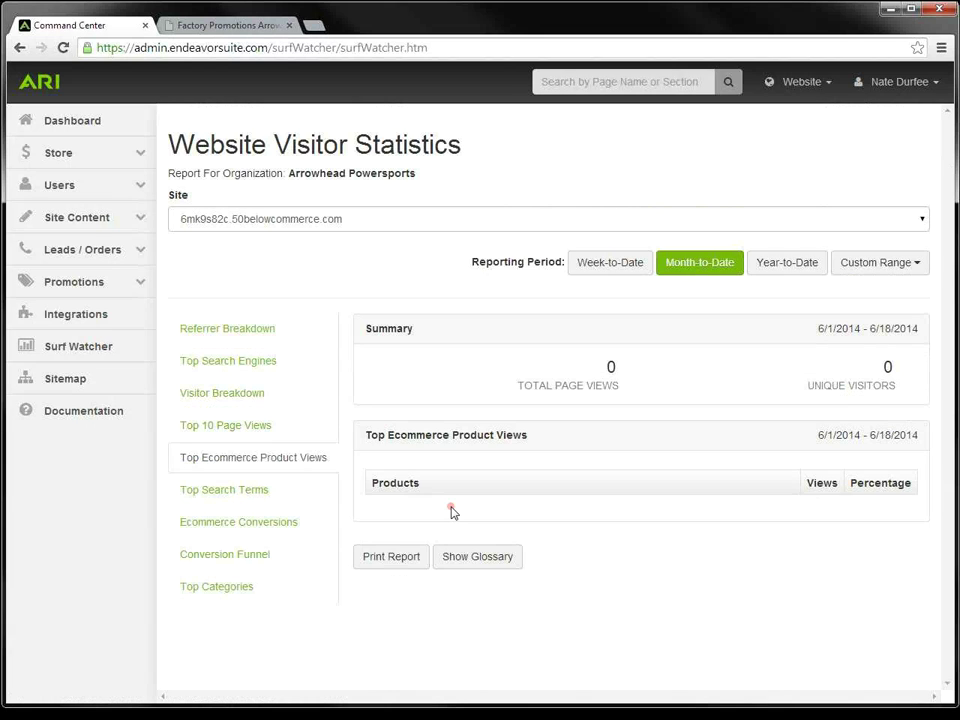
left_click(258, 494)
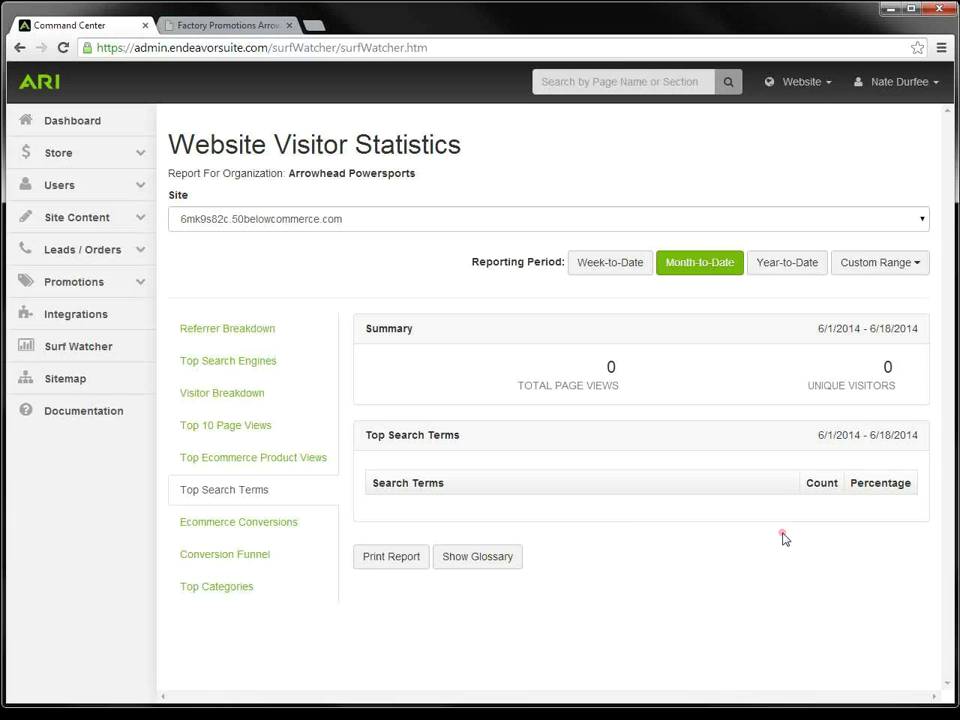
left_click(250, 522)
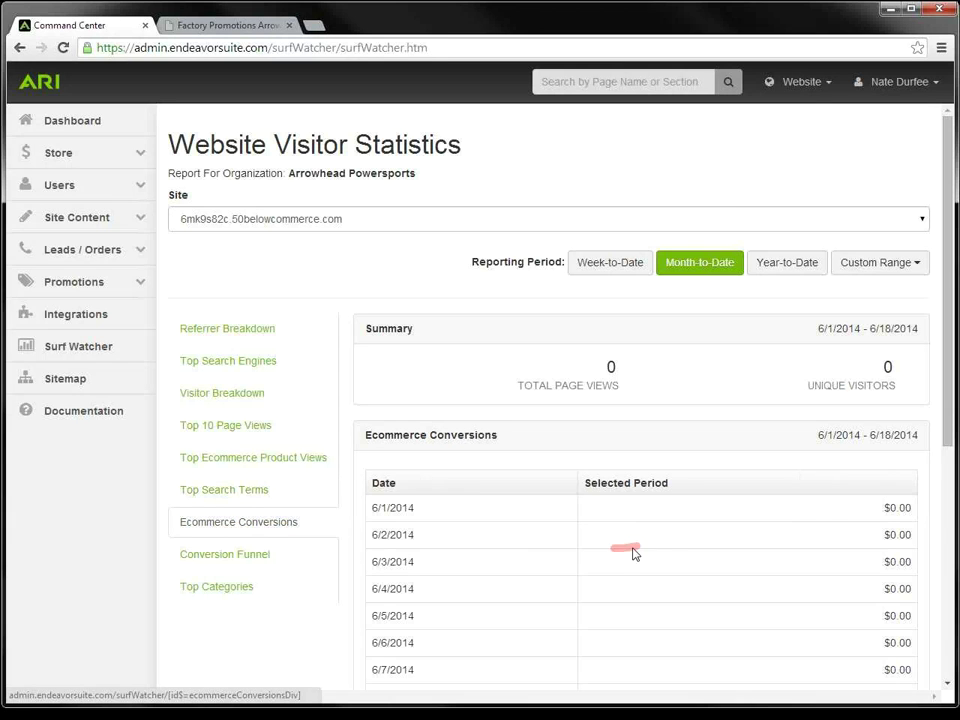
scroll(718, 559, "down", 2)
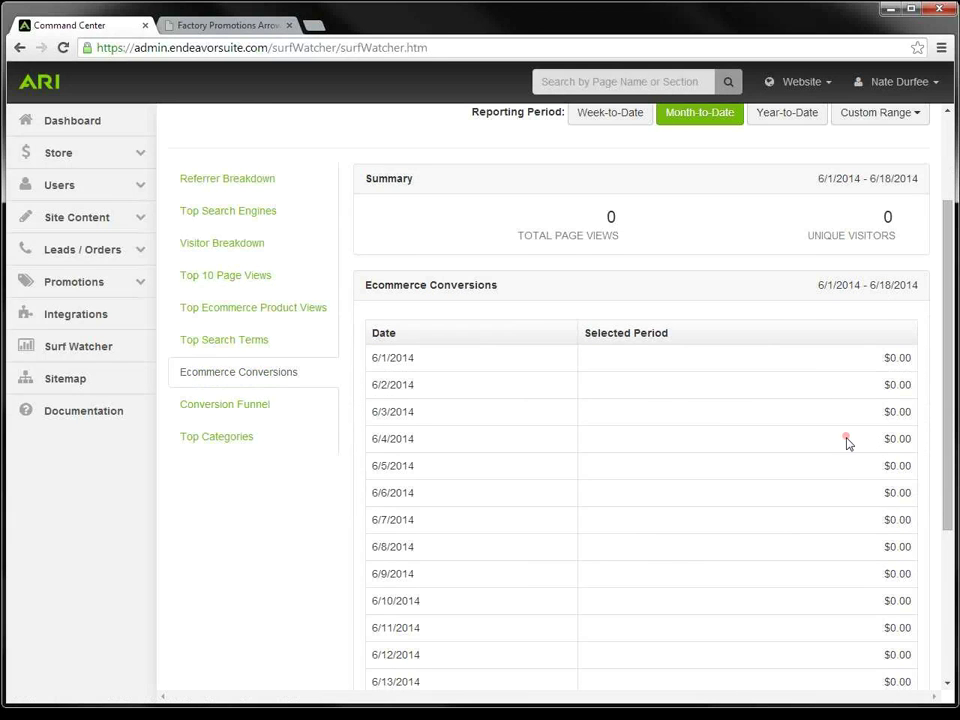
Step: Review the rest of the Ecommerce Conversions report and the Conversion Funnel report with its conversion, revenue, unit and order averages
scroll(840, 557, "down", 3)
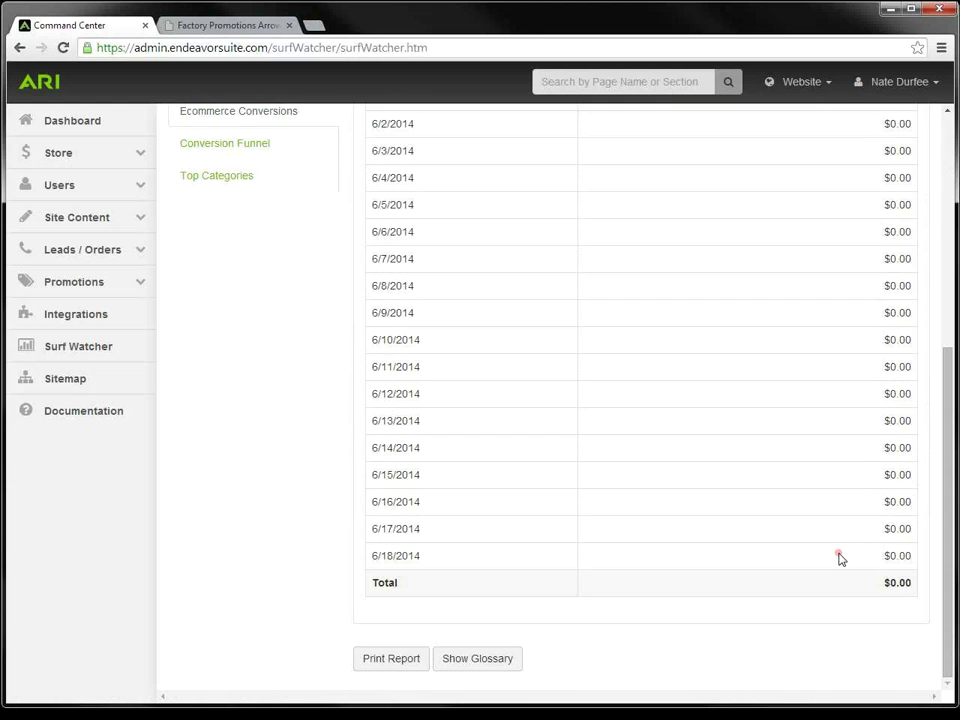
scroll(840, 557, "up", 4)
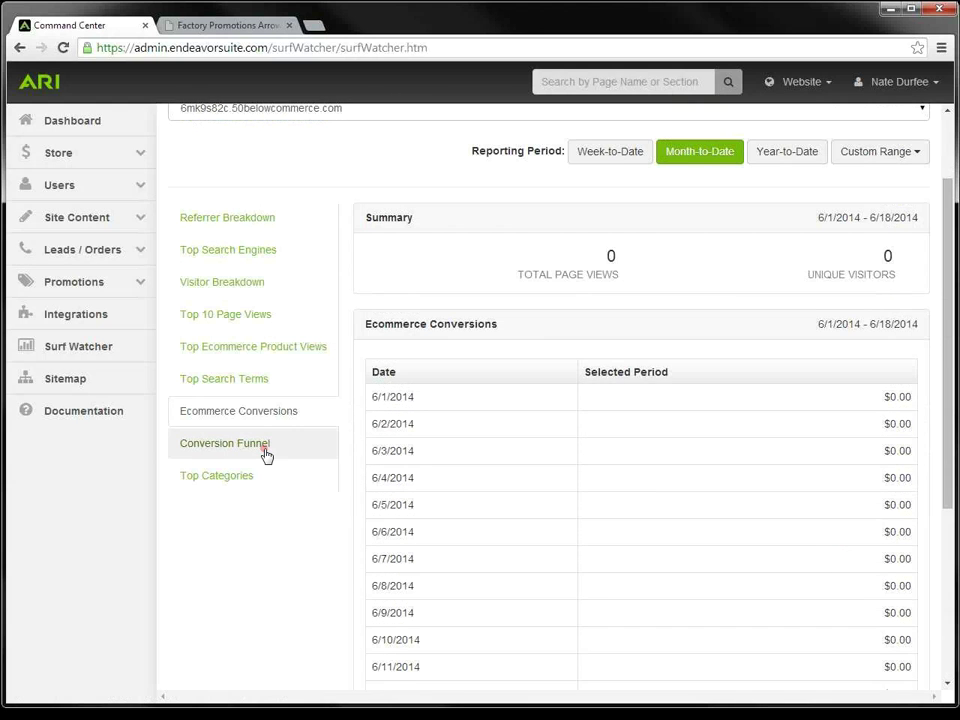
left_click(264, 455)
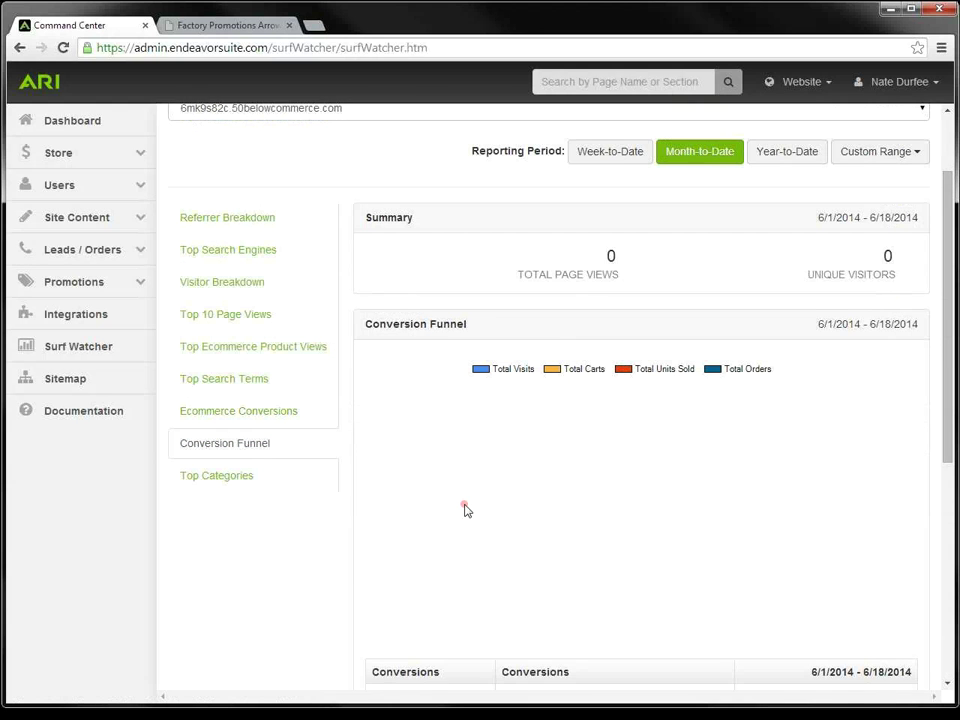
scroll(465, 510, "down", 3)
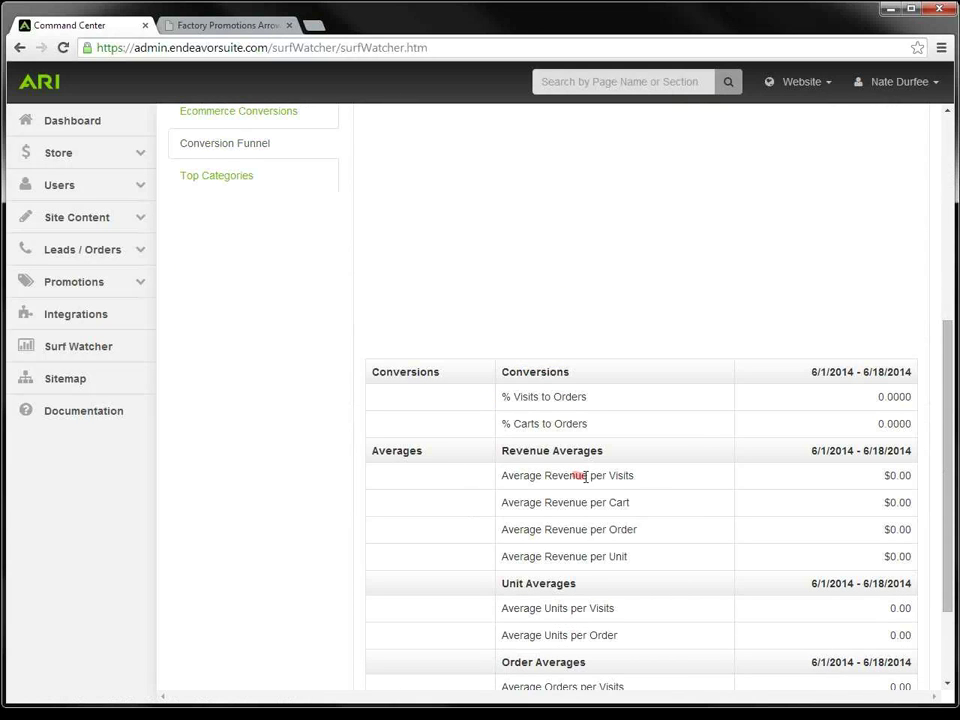
scroll(347, 446, "up", 3)
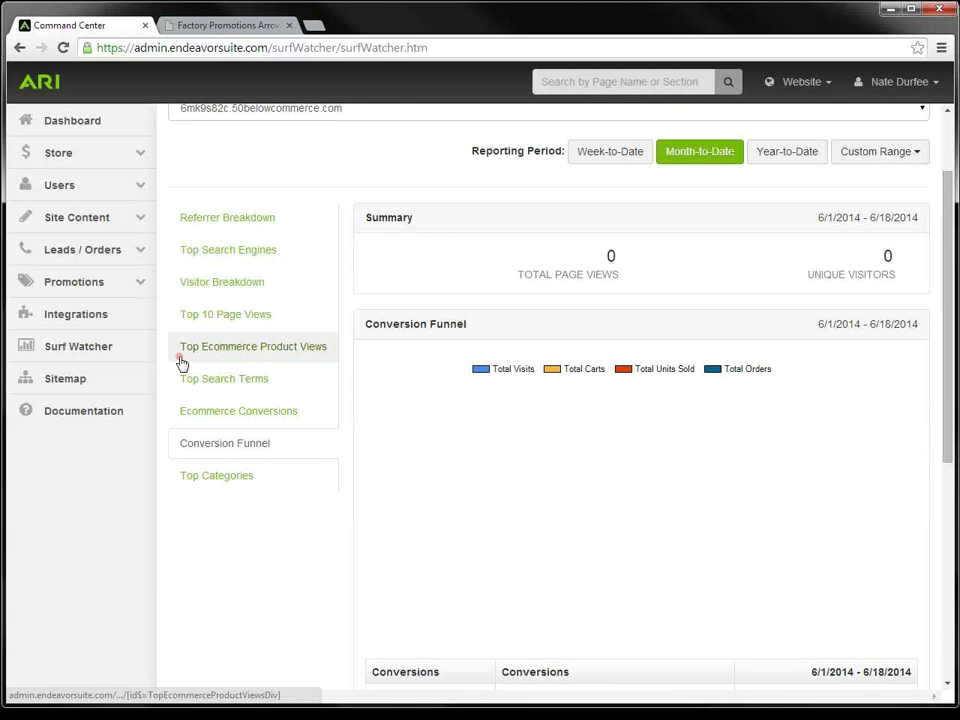
Step: Open the Sitemap and look through its page links for Store, Users, Site Content, Leads / Orders and Promotions
left_click(89, 381)
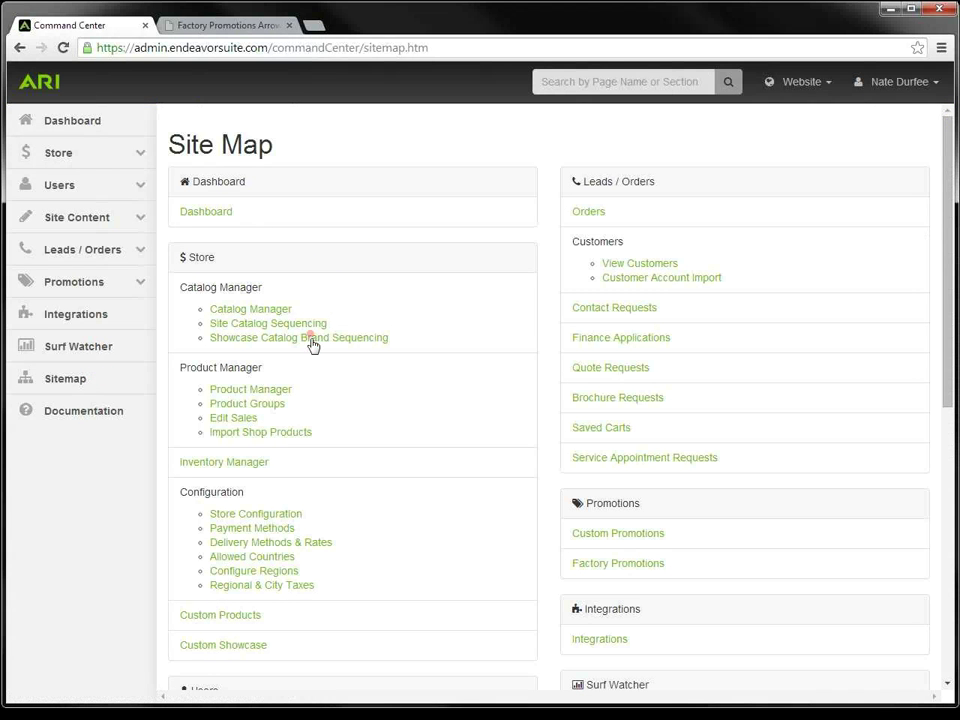
scroll(333, 476, "down", 3)
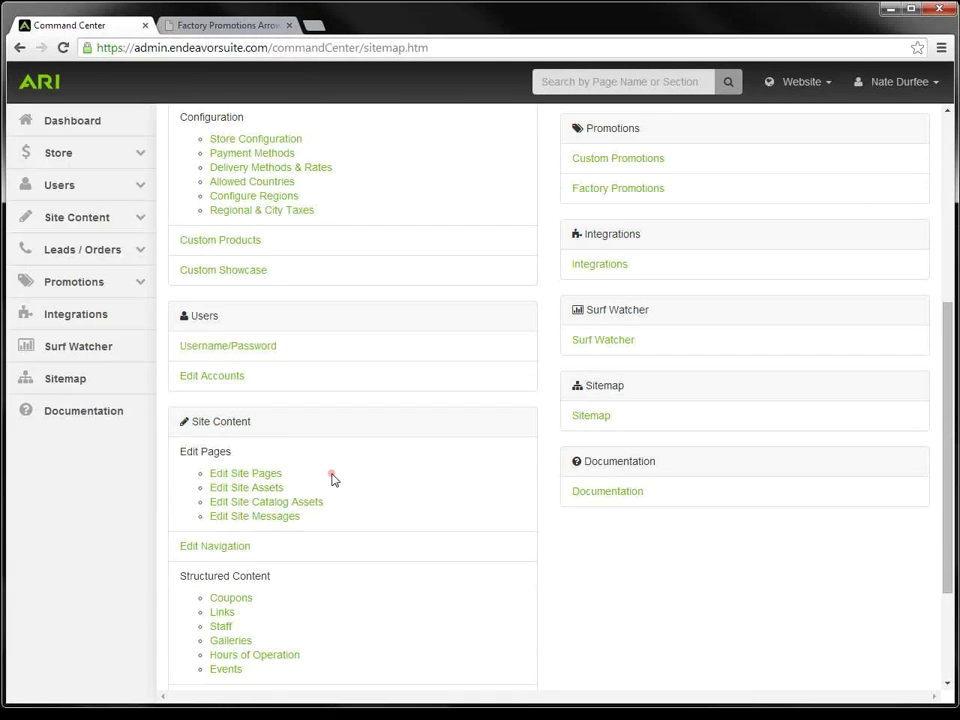
scroll(333, 478, "down", 1)
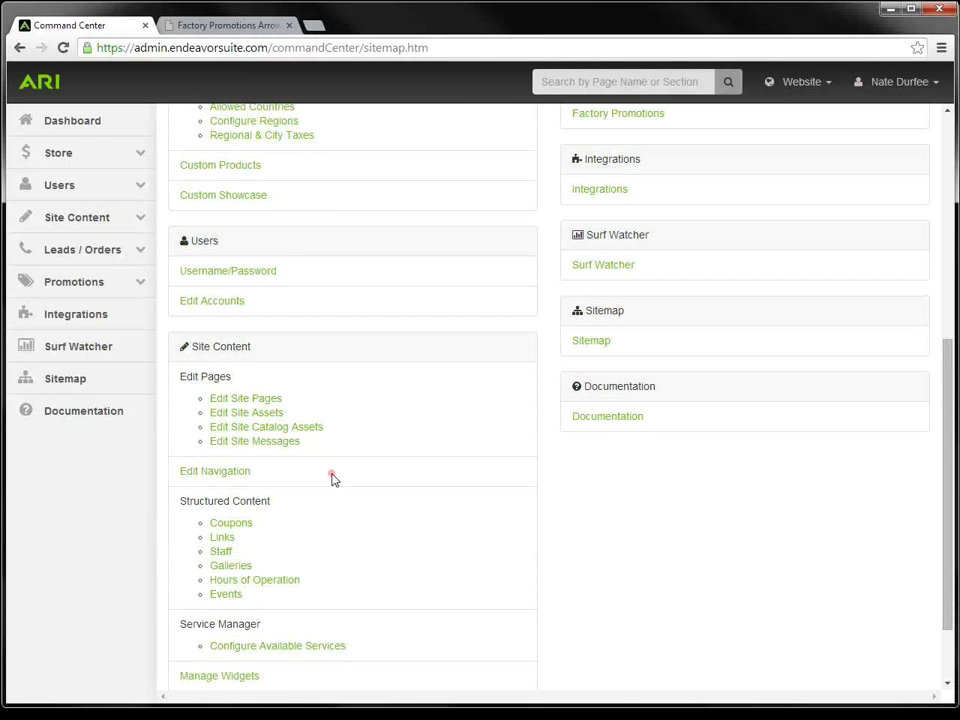
scroll(333, 478, "up", 5)
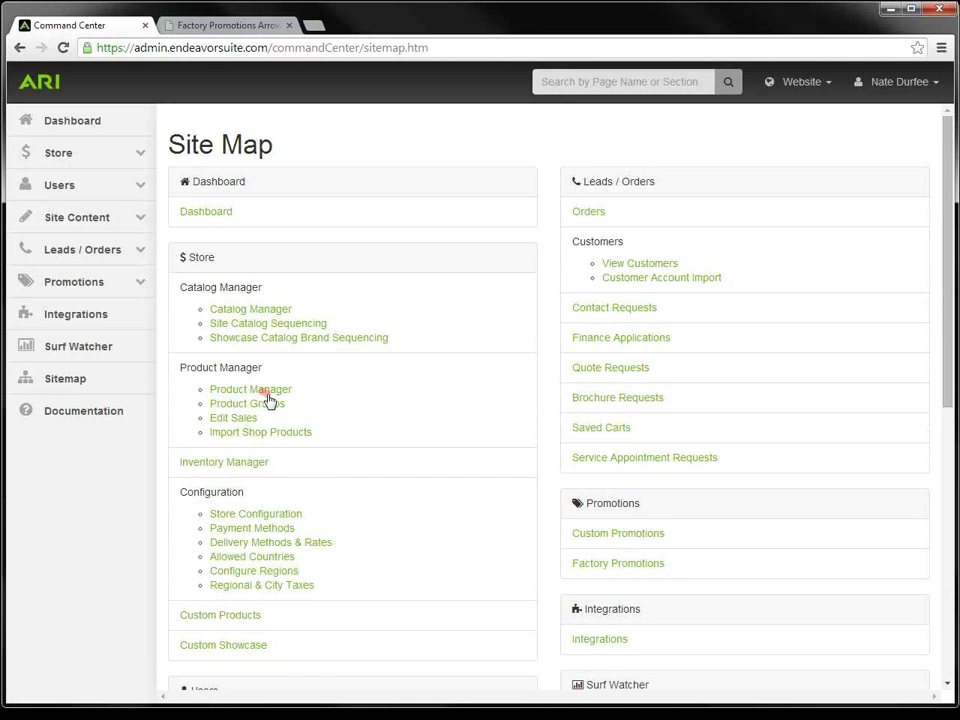
scroll(339, 486, "down", 5)
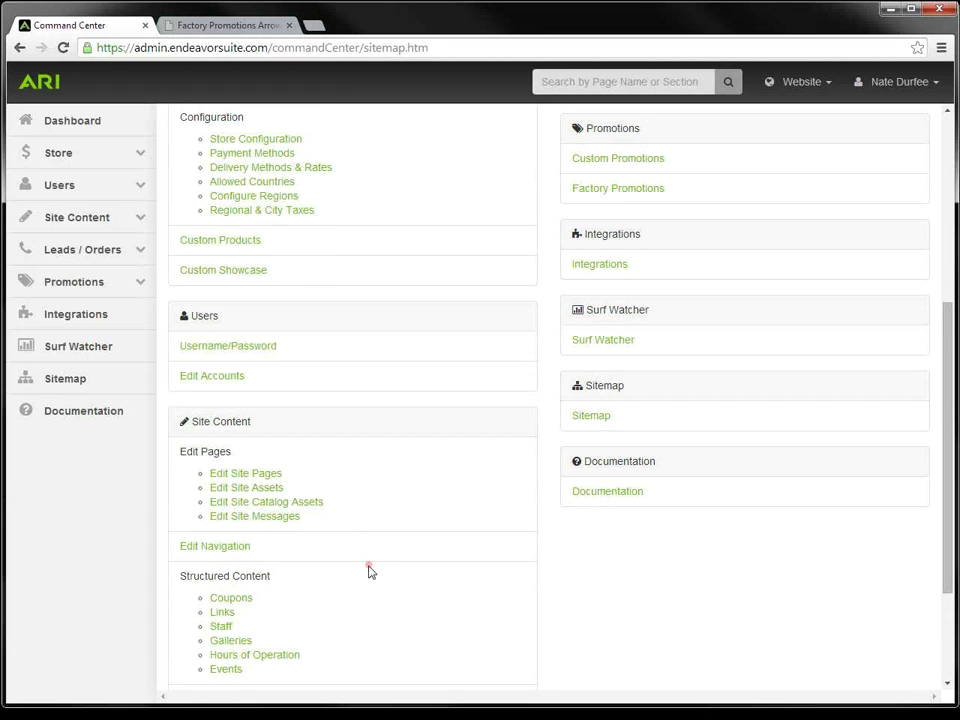
Step: Open the Command Center Help documentation, look over its search field and topic index, and close it
left_click(68, 421)
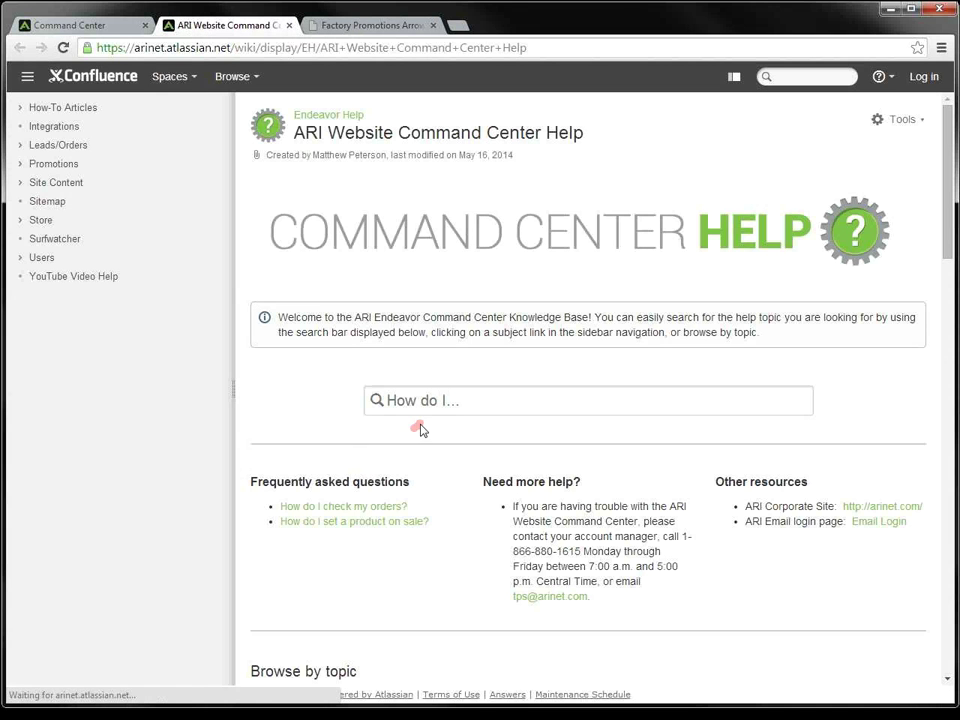
left_click(462, 400)
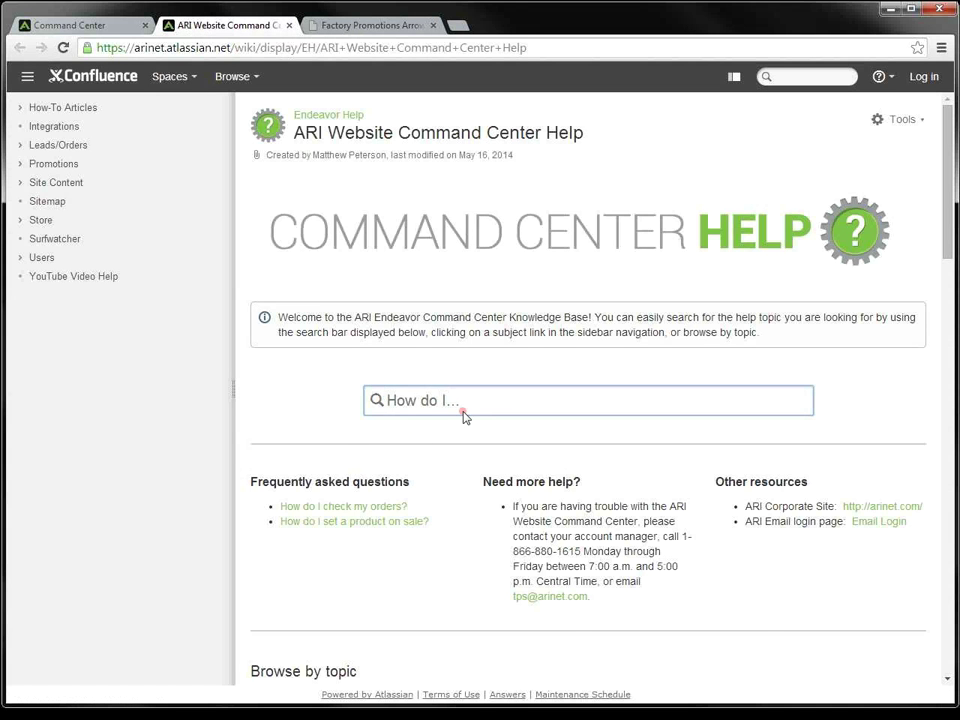
scroll(460, 470, "down", 3)
scroll(460, 470, "down", 3)
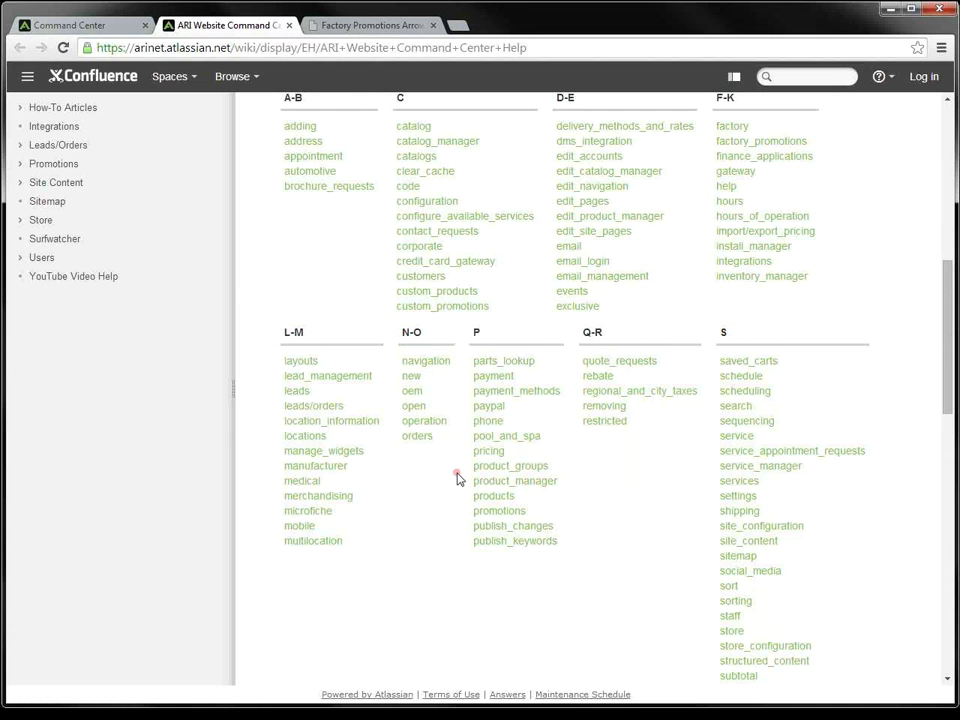
scroll(457, 479, "up", 6)
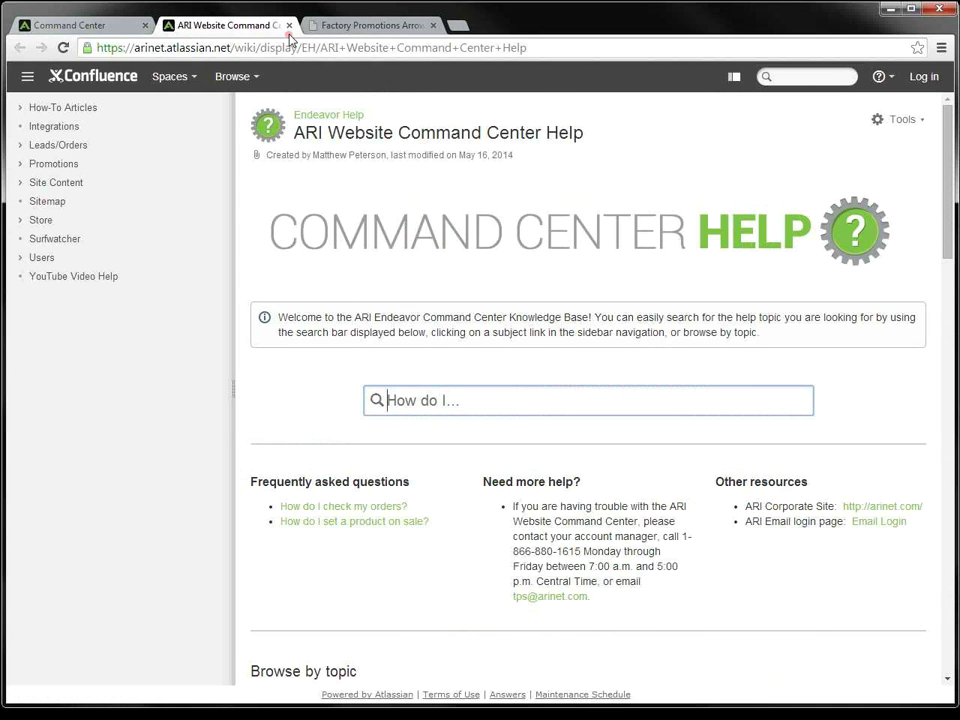
left_click(289, 25)
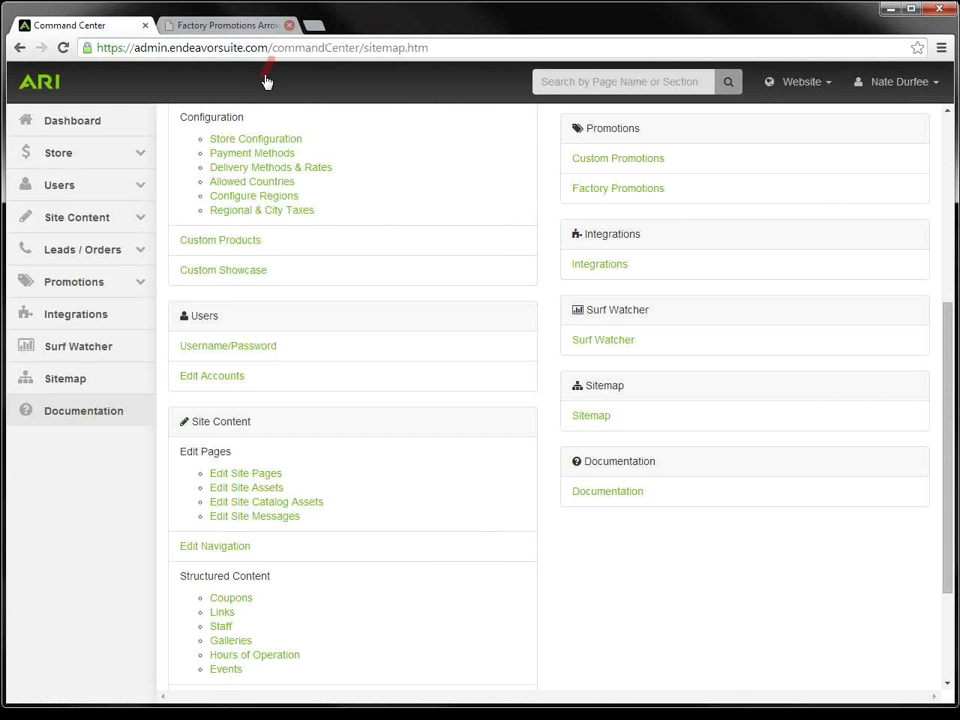
Step: Open the merchandising slides editor from the dashboard's quick links and view the live slides on the dealer website's home page
left_click(72, 122)
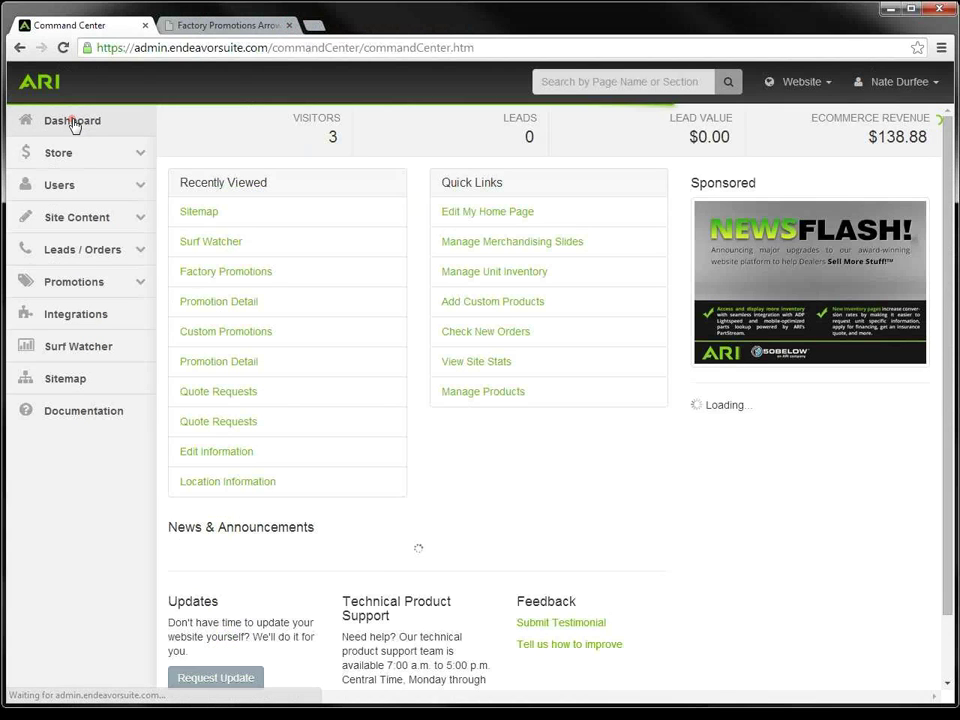
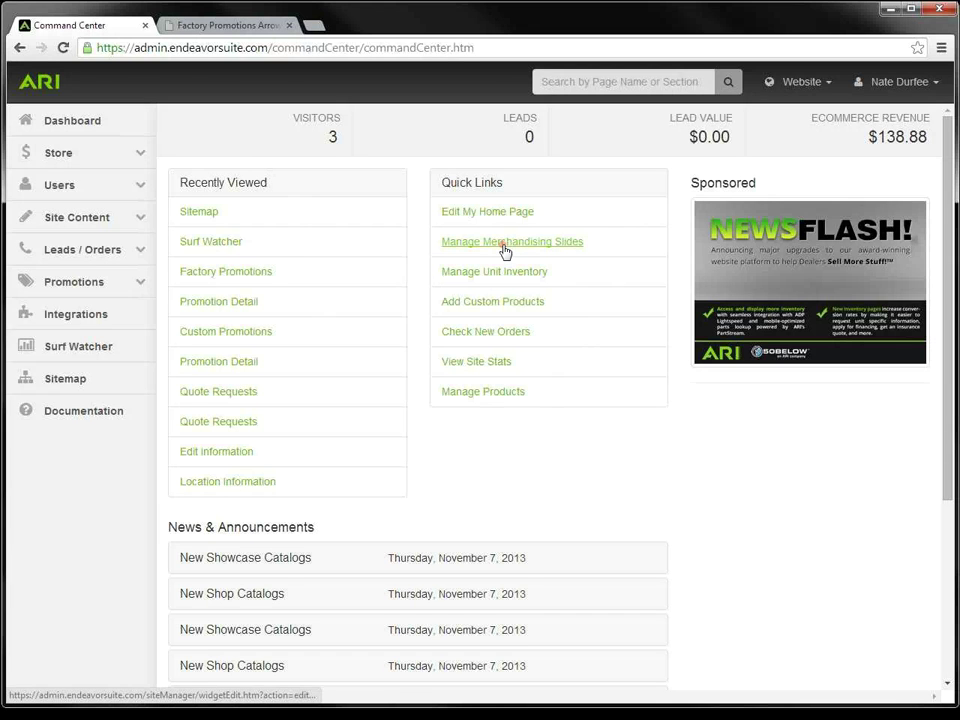
left_click(505, 244)
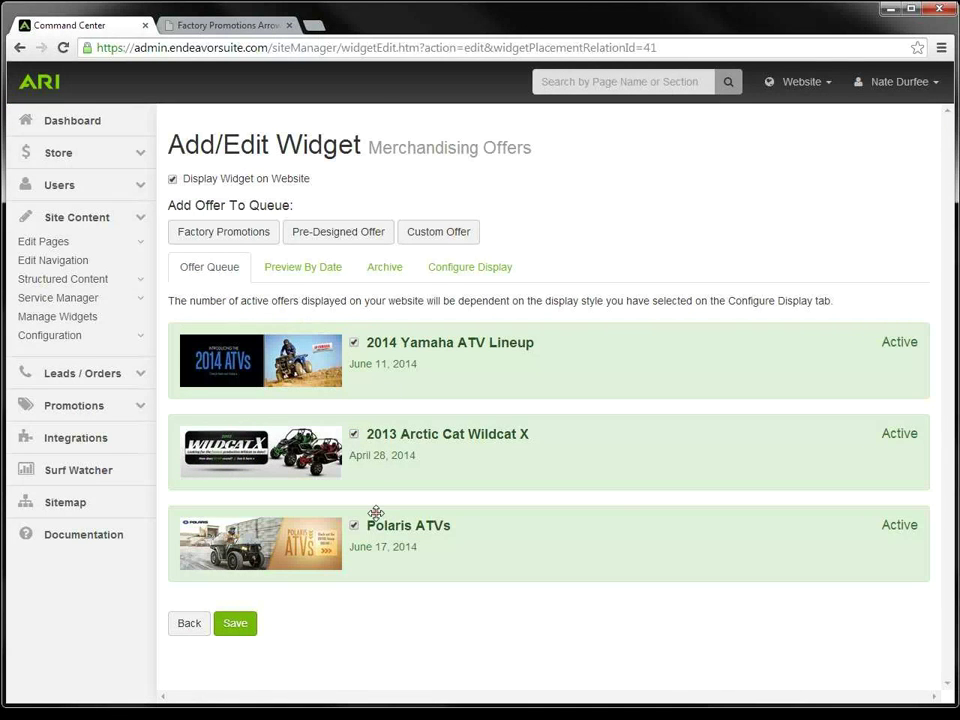
left_click(231, 24)
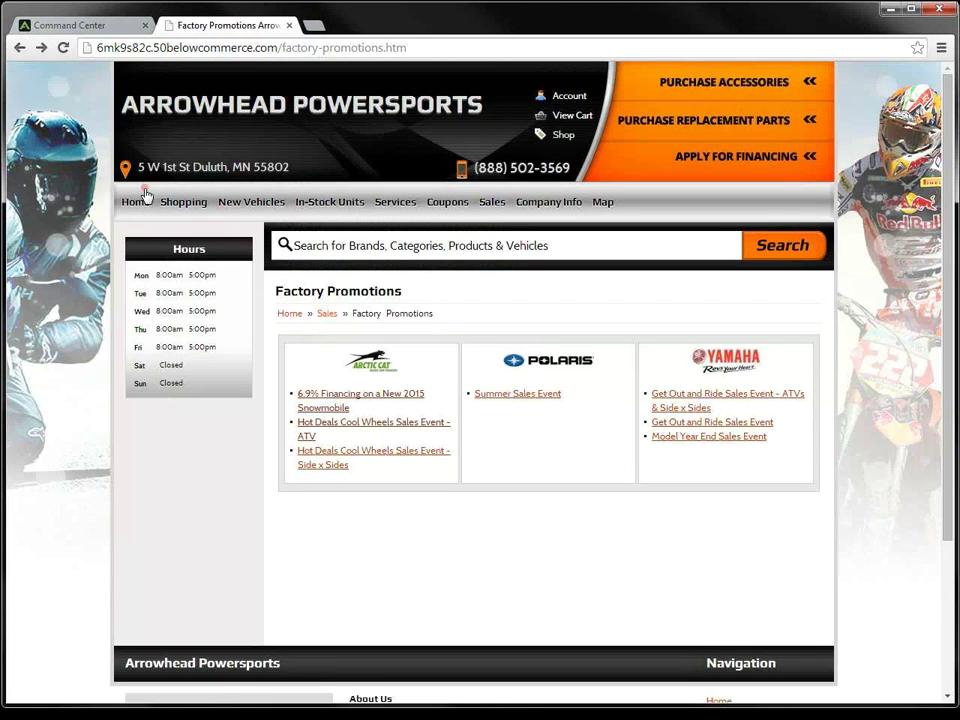
left_click(138, 205)
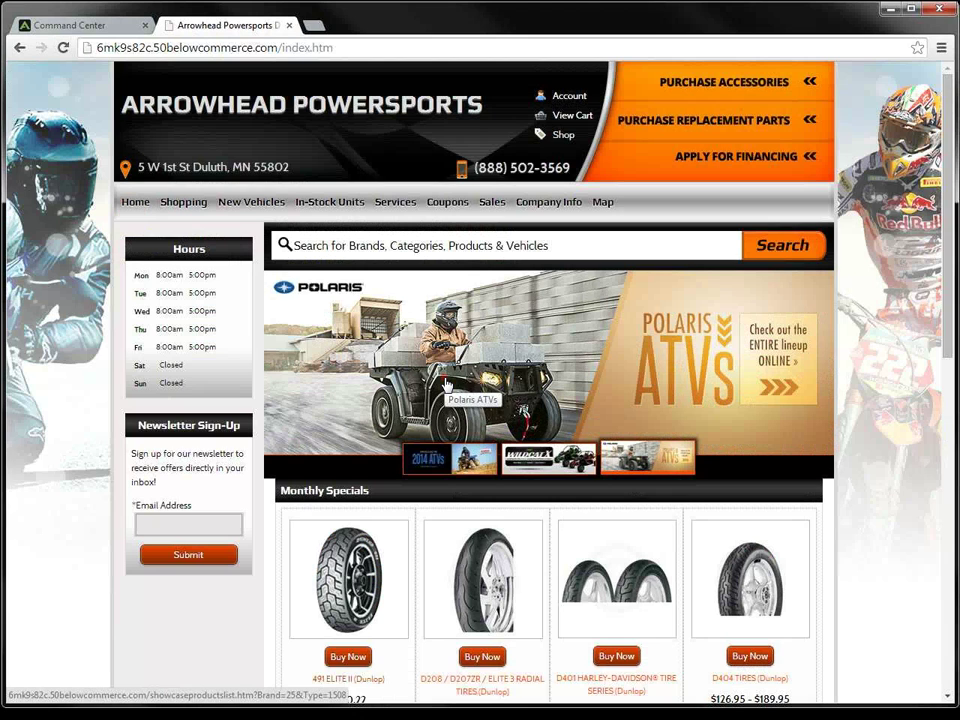
Step: Return to the Merchandising Offers widget, disable the Polaris ATVs offer and save the widget
left_click(88, 26)
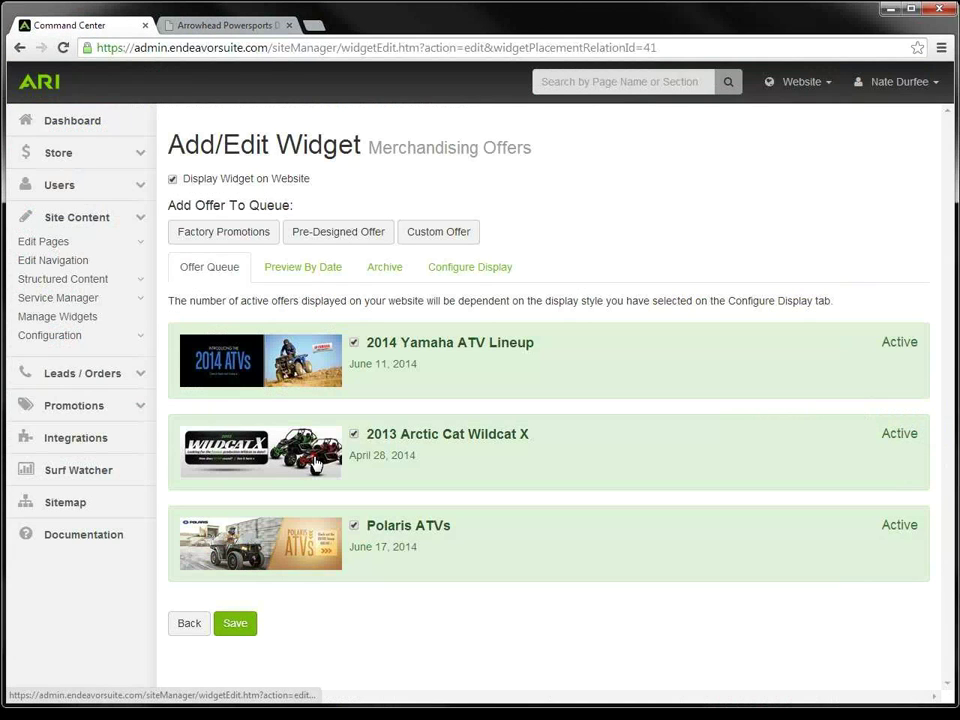
left_click(354, 526)
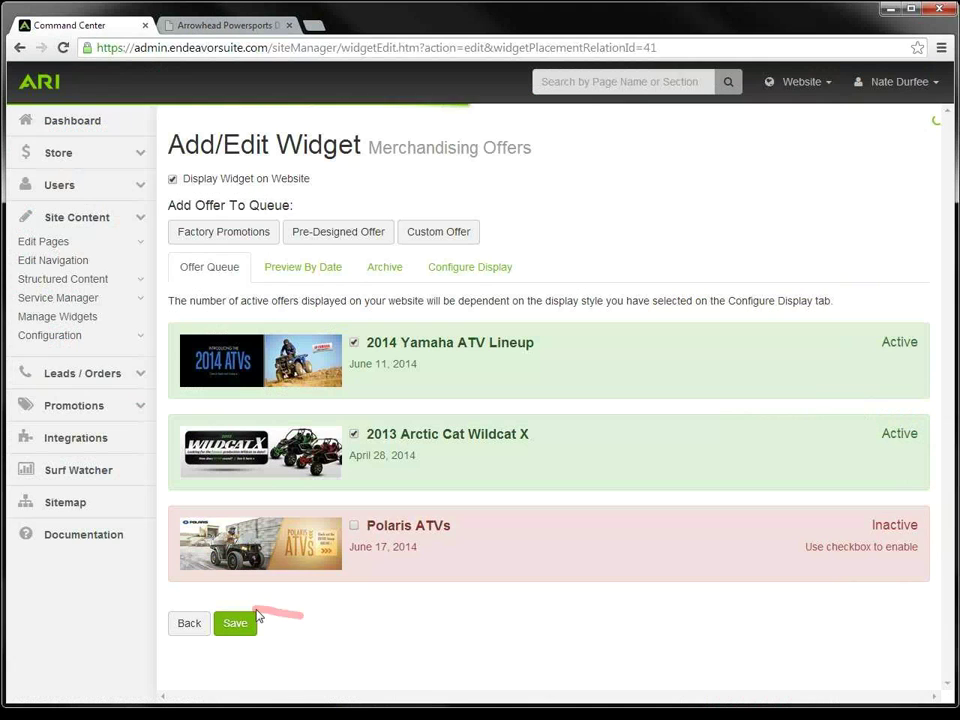
left_click(236, 625)
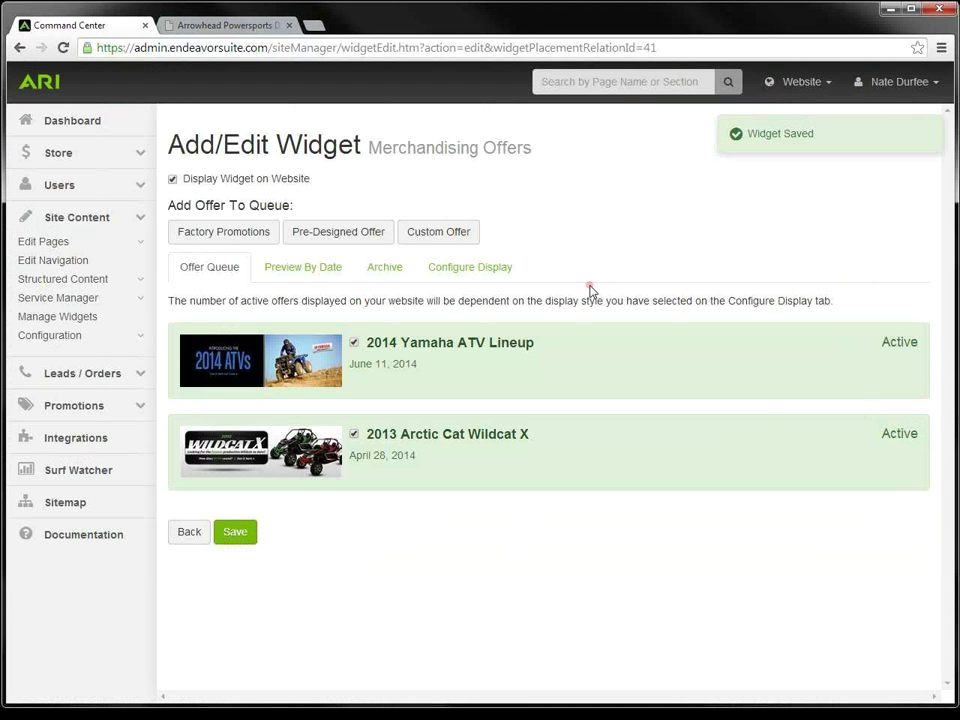
Step: Open the Pre-Designed Offer Library and browse the Arctic Cat brand's offers
left_click(327, 238)
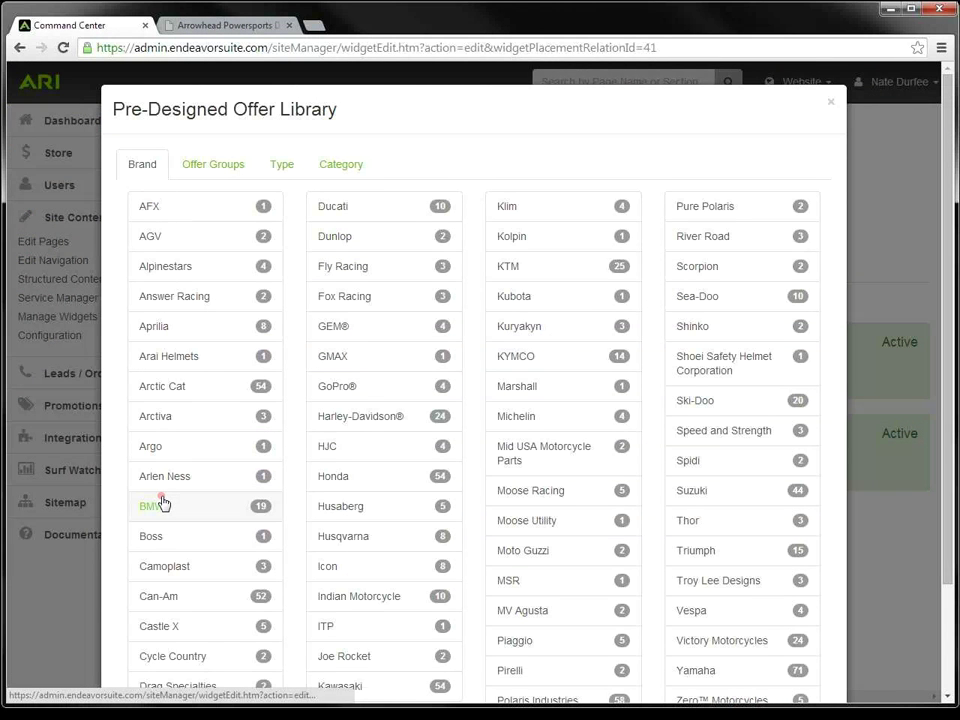
left_click(199, 393)
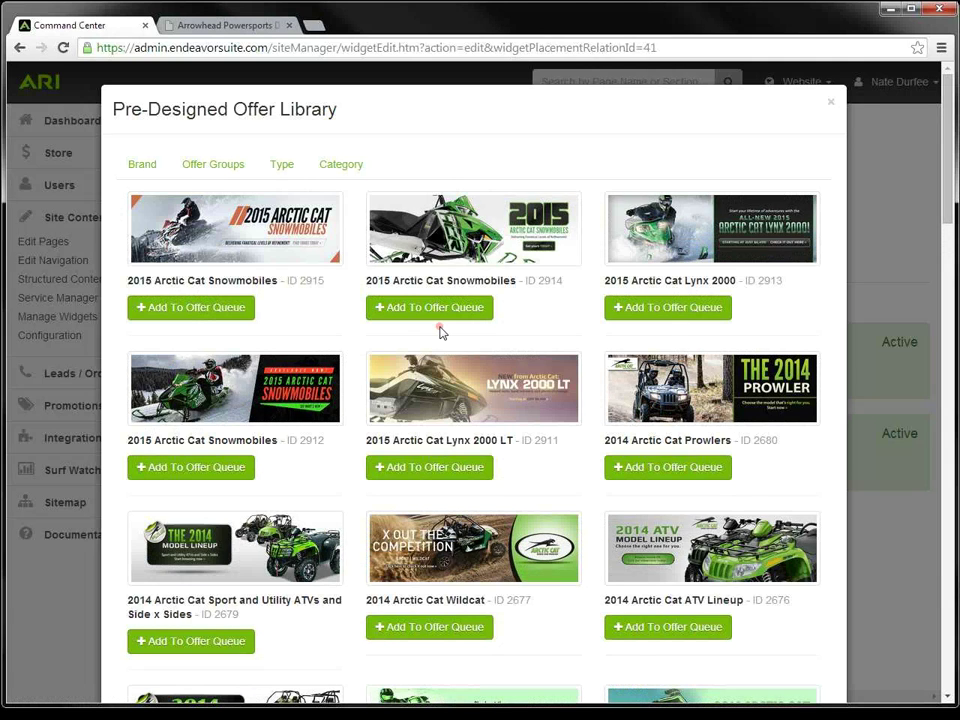
scroll(441, 332, "down", 3)
scroll(441, 332, "down", 2)
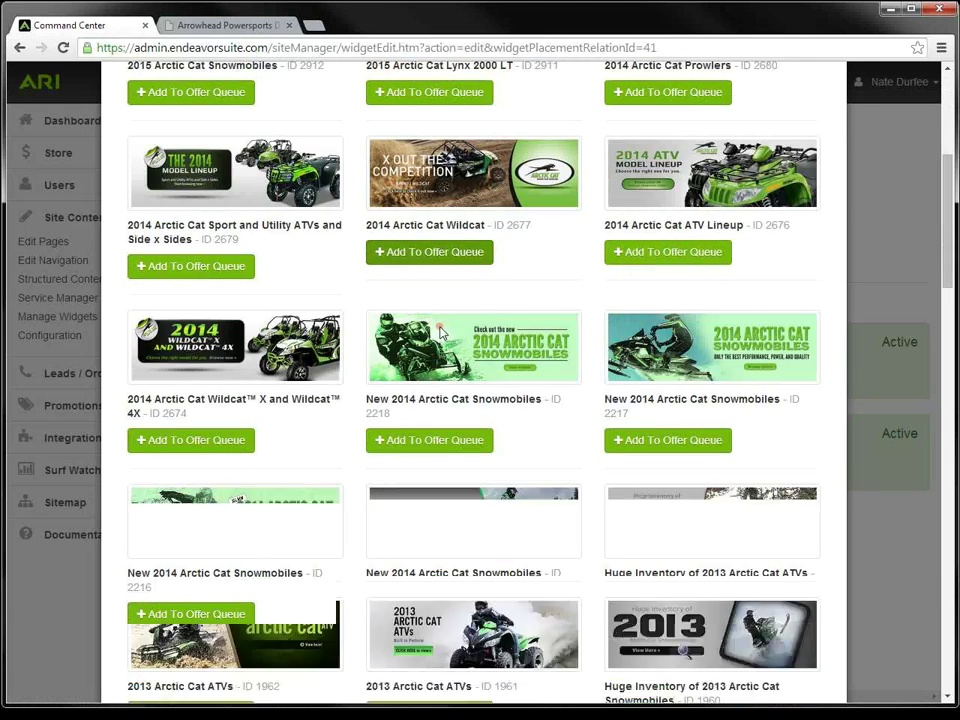
scroll(441, 332, "up", 3)
scroll(441, 332, "up", 2)
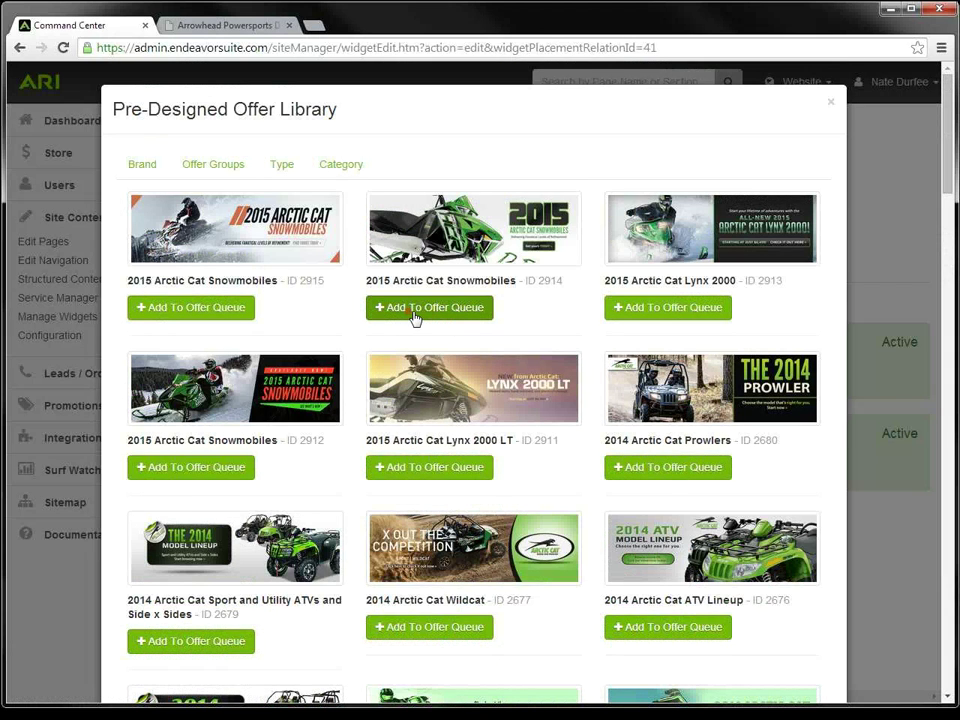
Step: Add the 2014 Arctic Cat Prowlers offer to the queue, set to run indefinitely from 06/18/2014
left_click(668, 468)
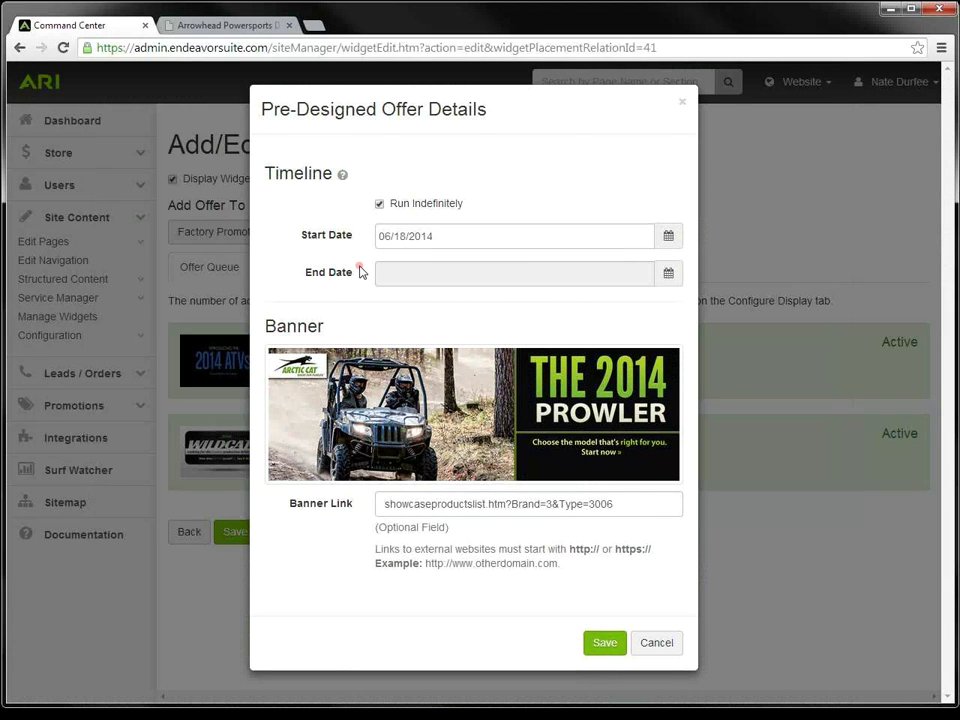
left_click(379, 204)
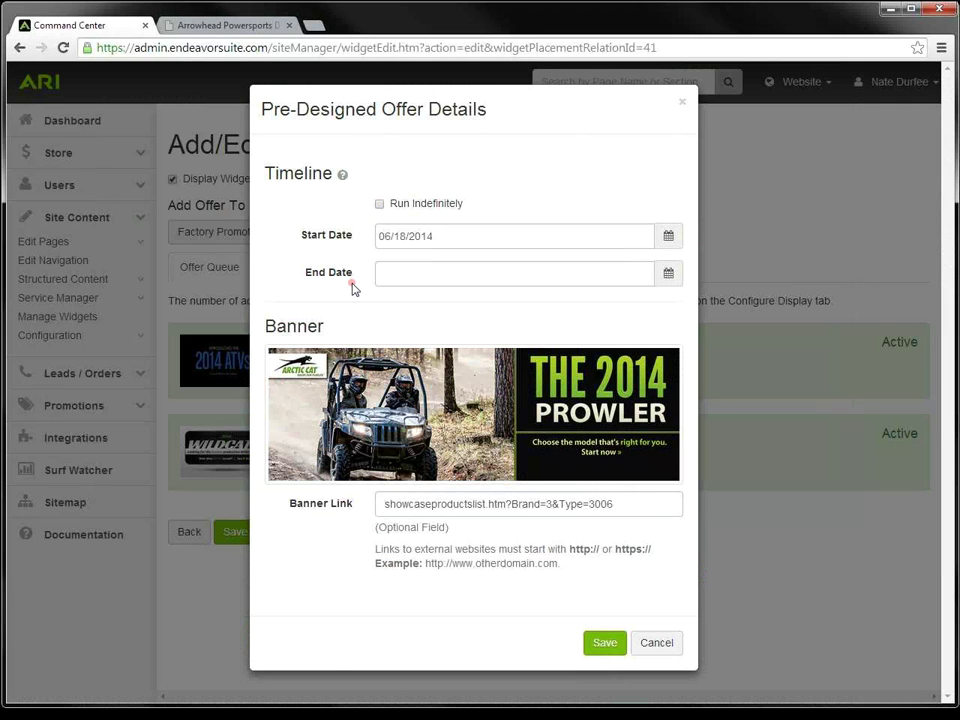
left_click(378, 205)
left_click(601, 646)
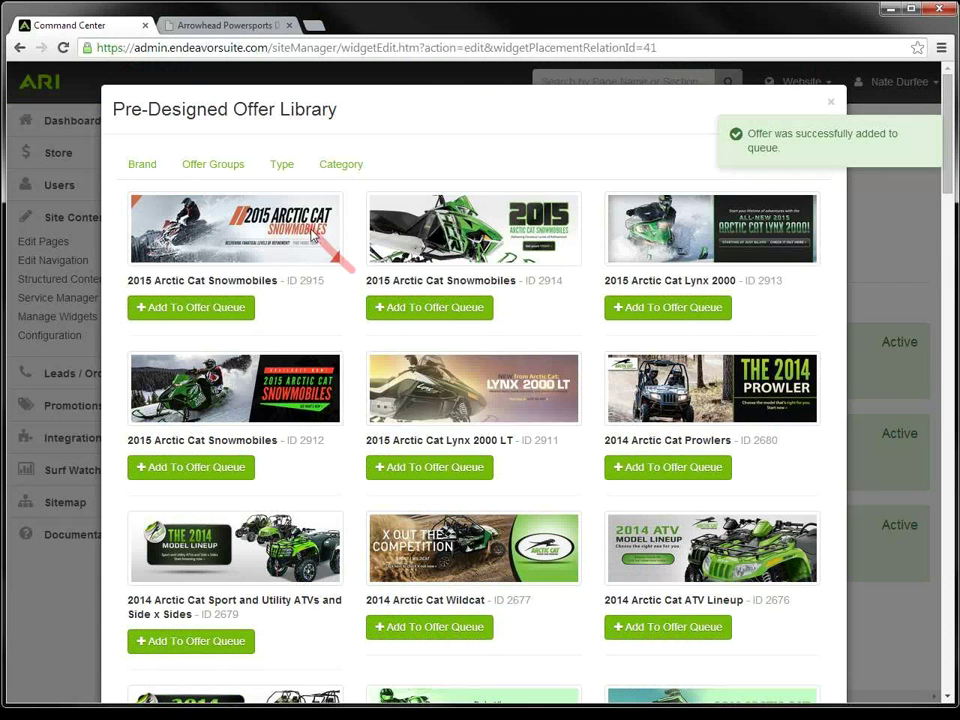
Step: Browse the Pre-Designed Offer Library by offer group and open the Independence Day offers
left_click(214, 167)
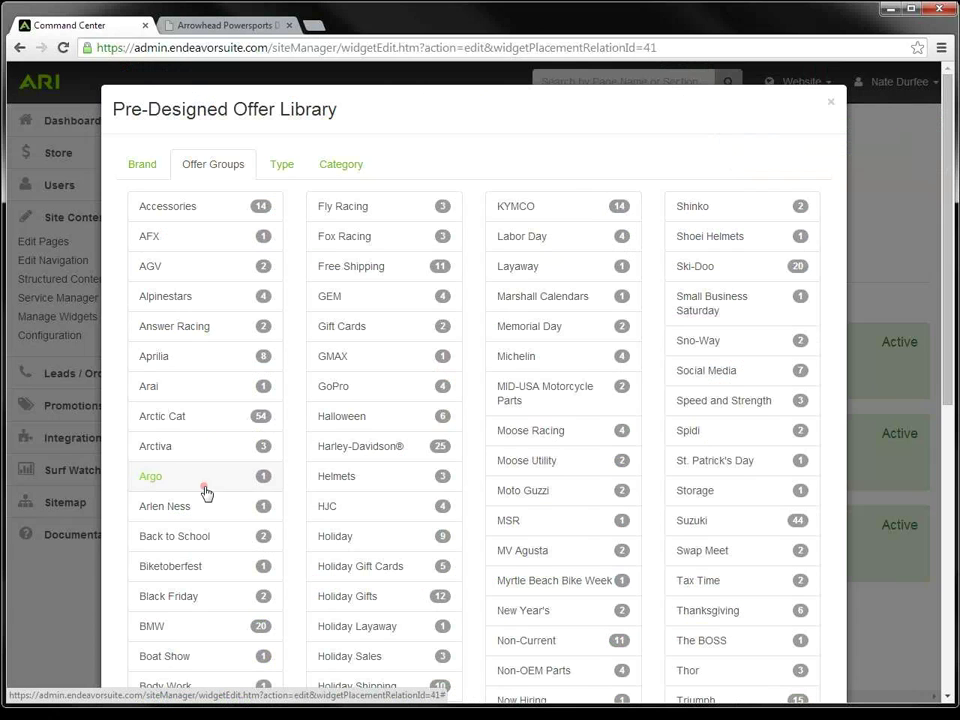
scroll(531, 540, "down", 2)
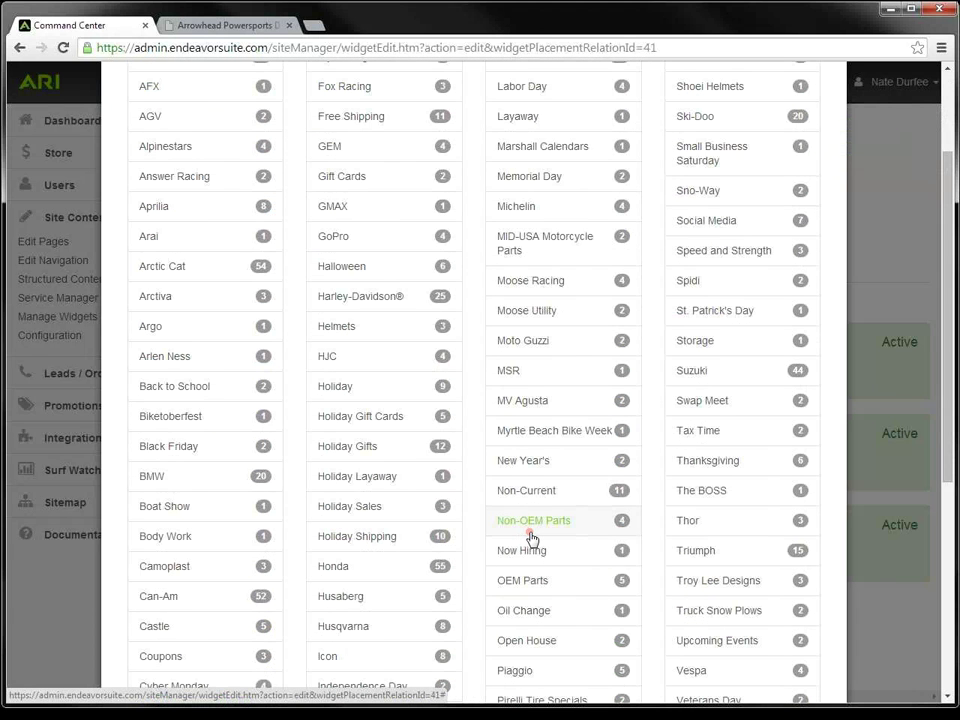
scroll(531, 540, "down", 2)
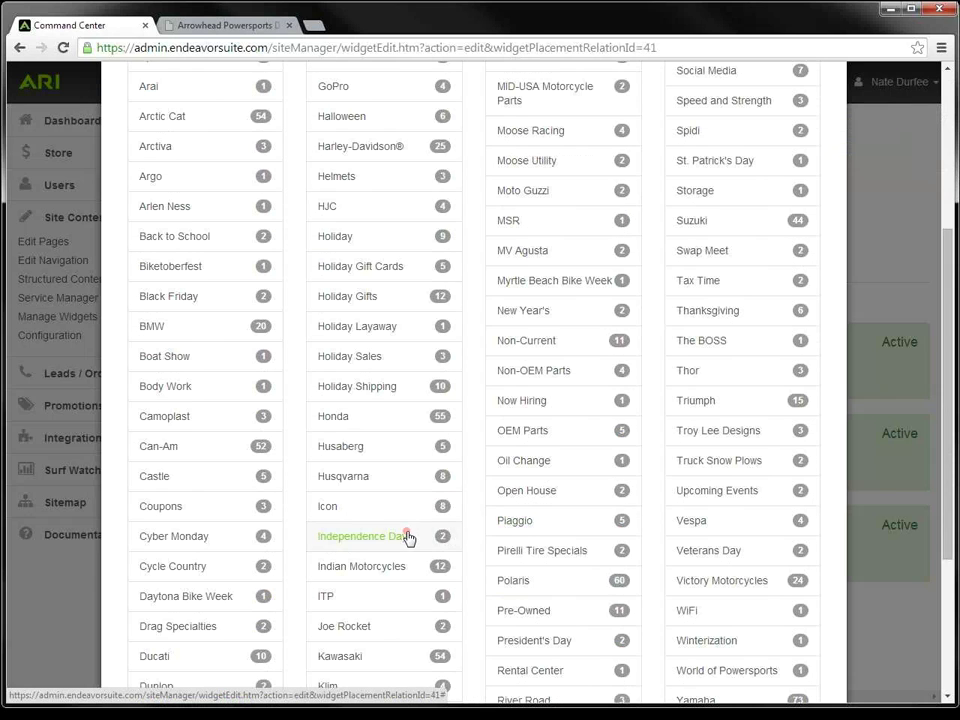
left_click(407, 538)
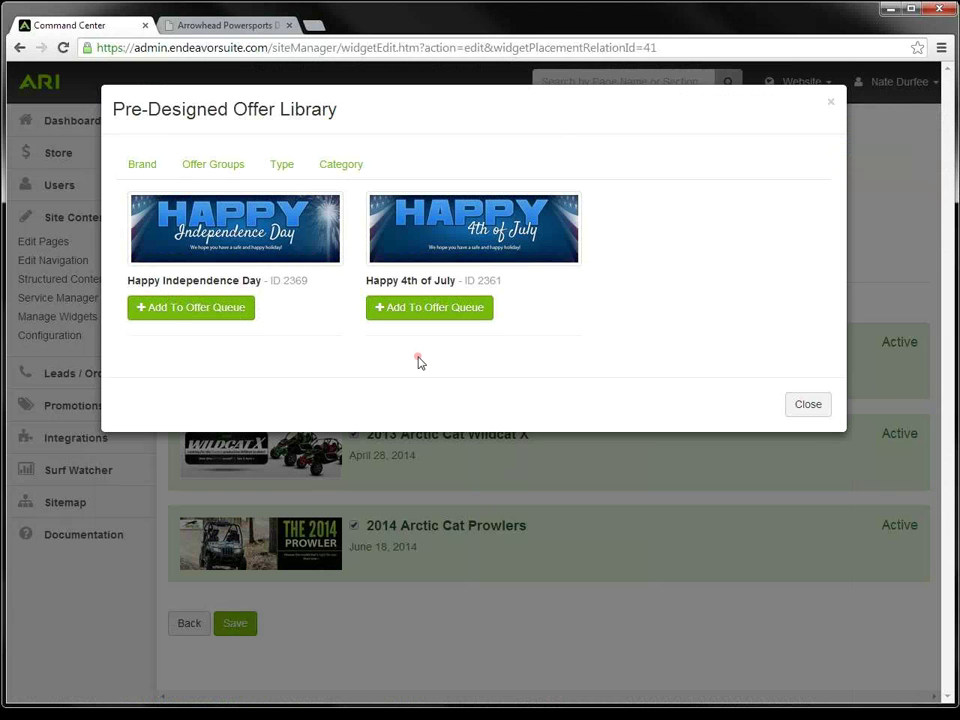
Step: Add the Happy 4th of July offer to the queue, scheduled from 07/03/2014 to 07/05/2014, and close the offer library
left_click(415, 318)
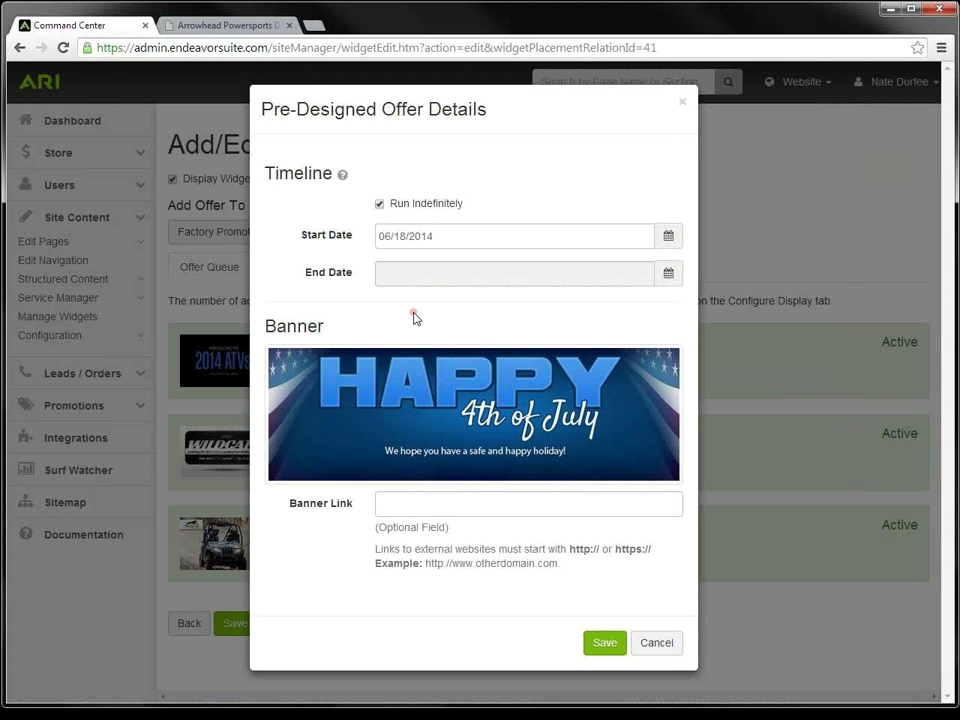
left_click(380, 203)
left_click_drag(450, 237, 372, 244)
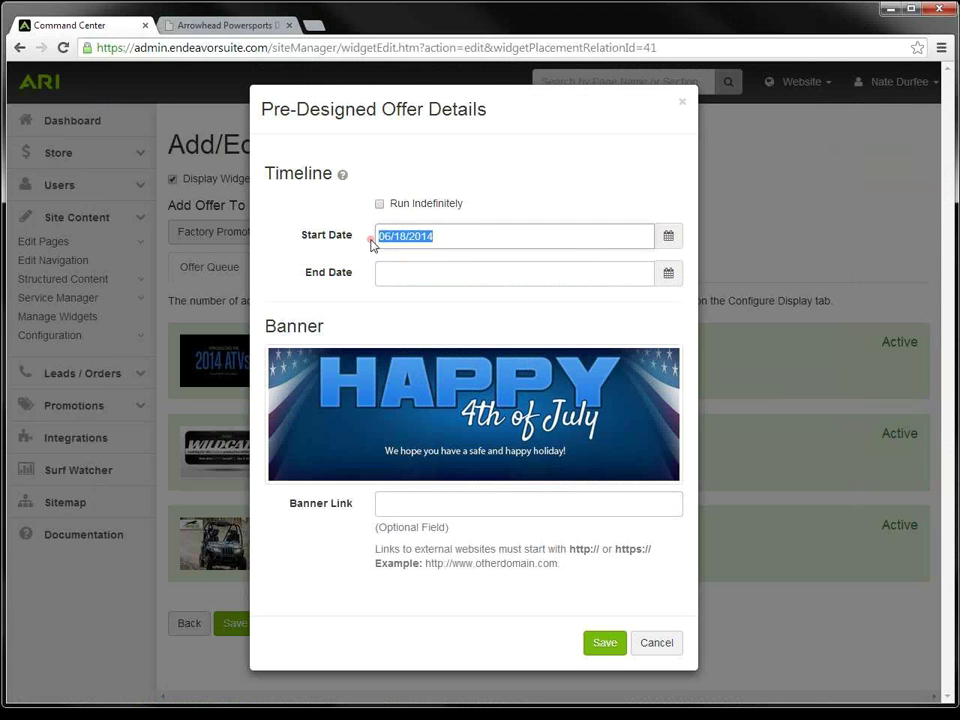
type("07")
left_click(408, 268)
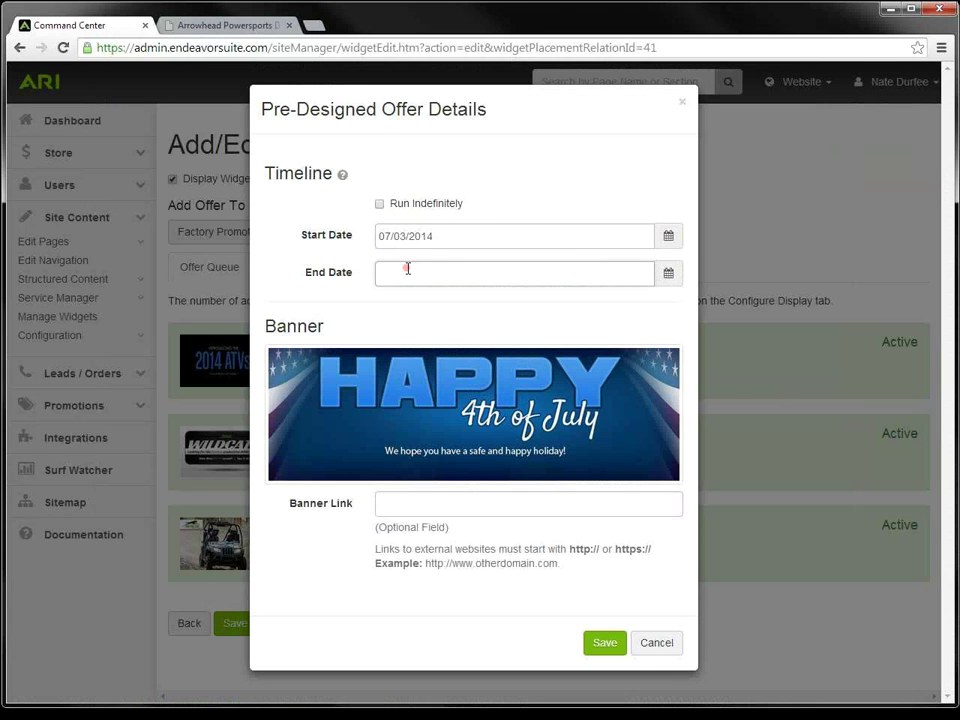
type("07/05/2014")
left_click(605, 643)
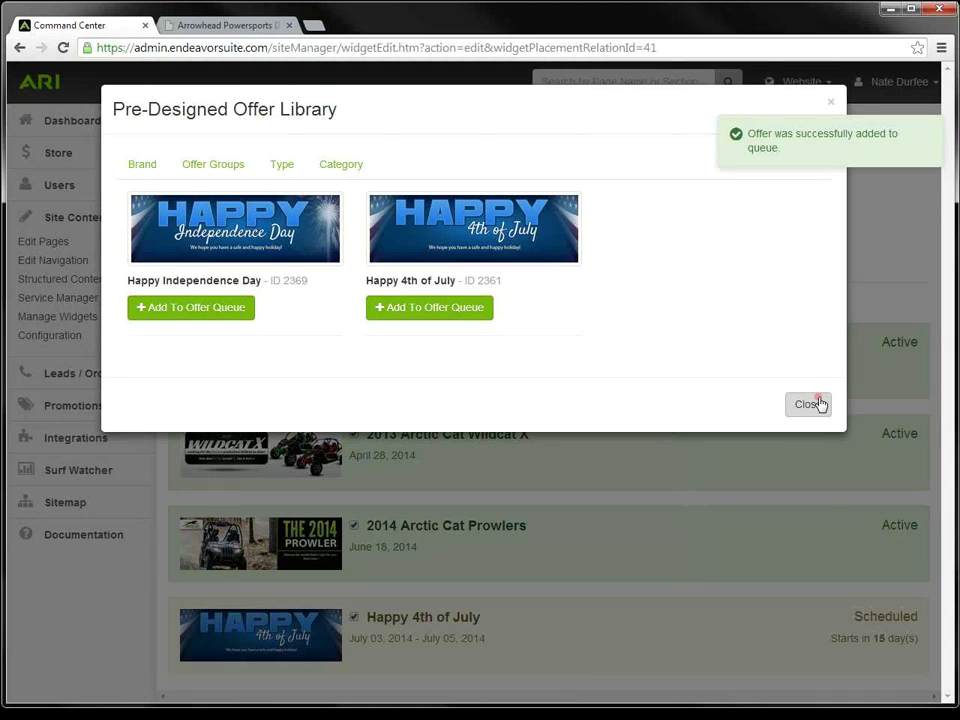
left_click(816, 404)
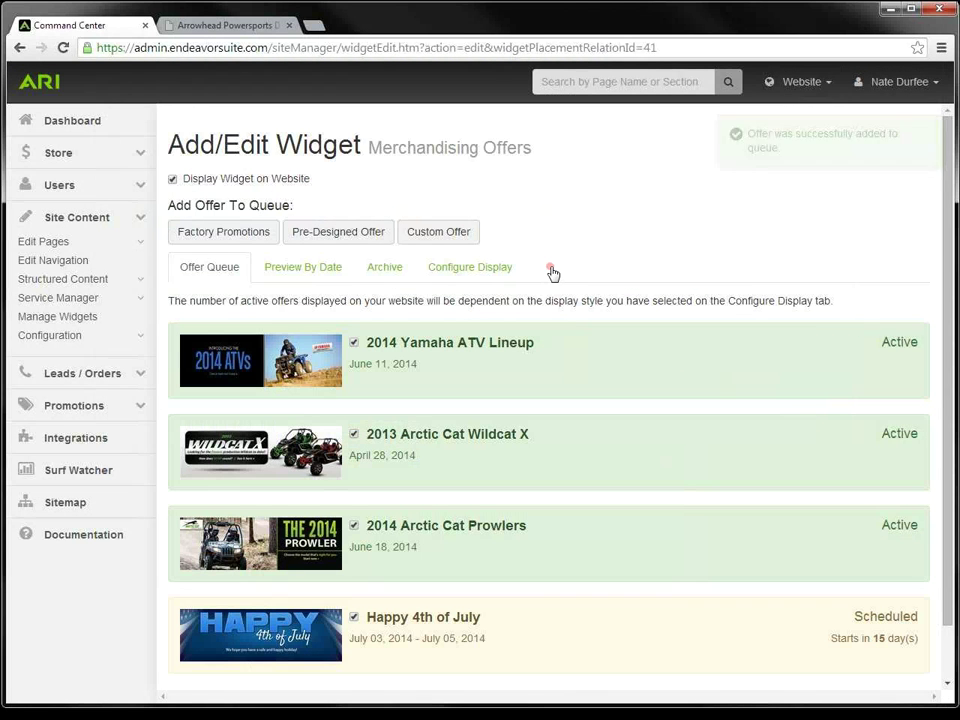
Step: Review the updated offer queue and publish the website changes
scroll(553, 272, "down", 1)
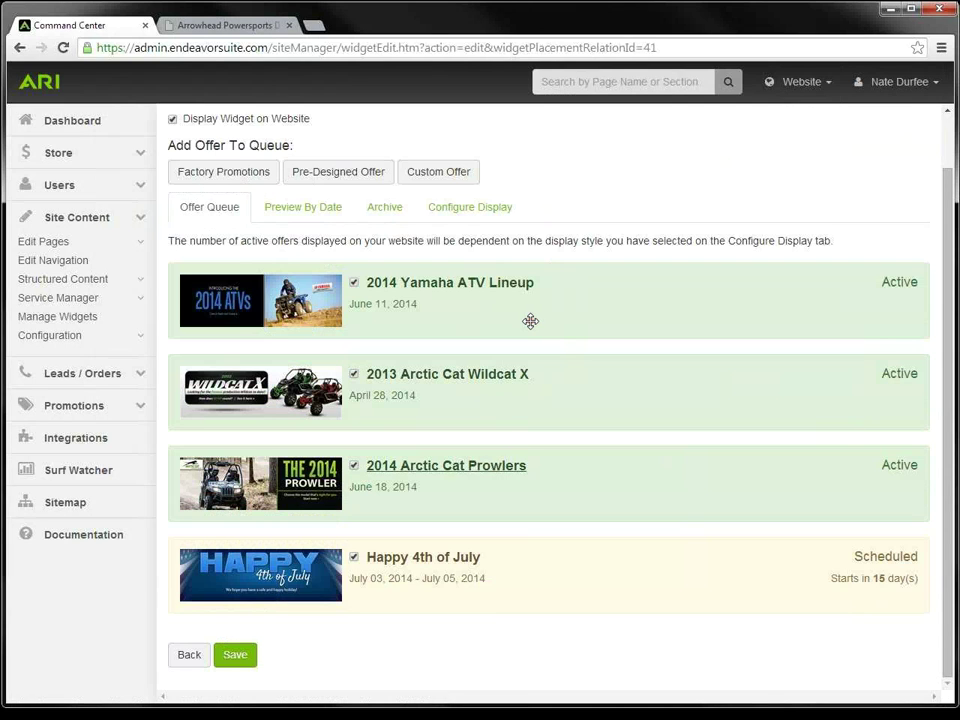
left_click(826, 85)
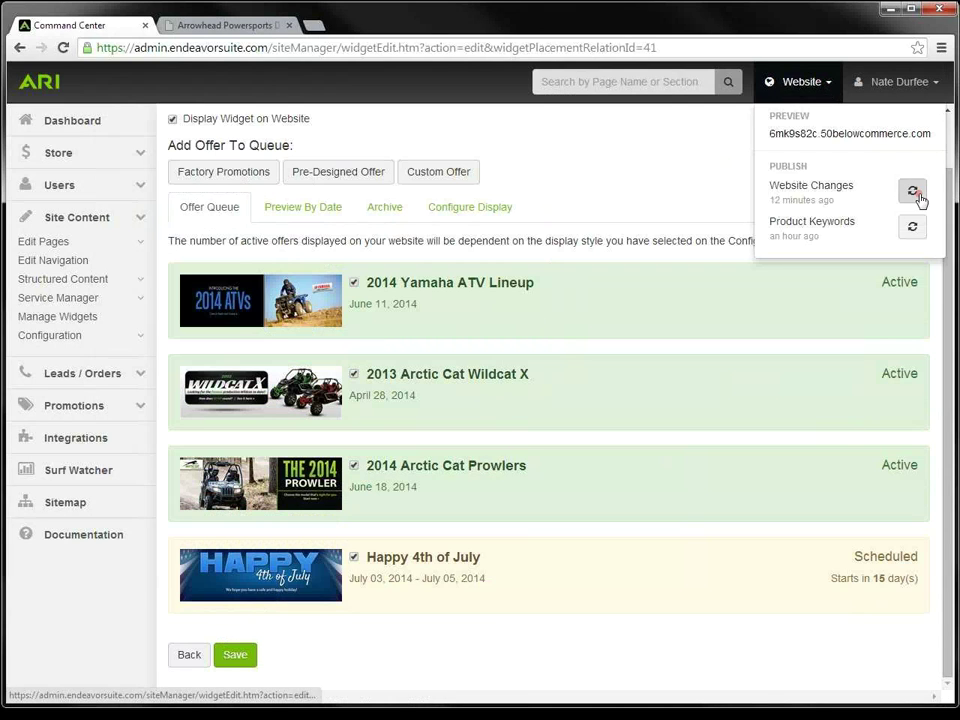
left_click(913, 193)
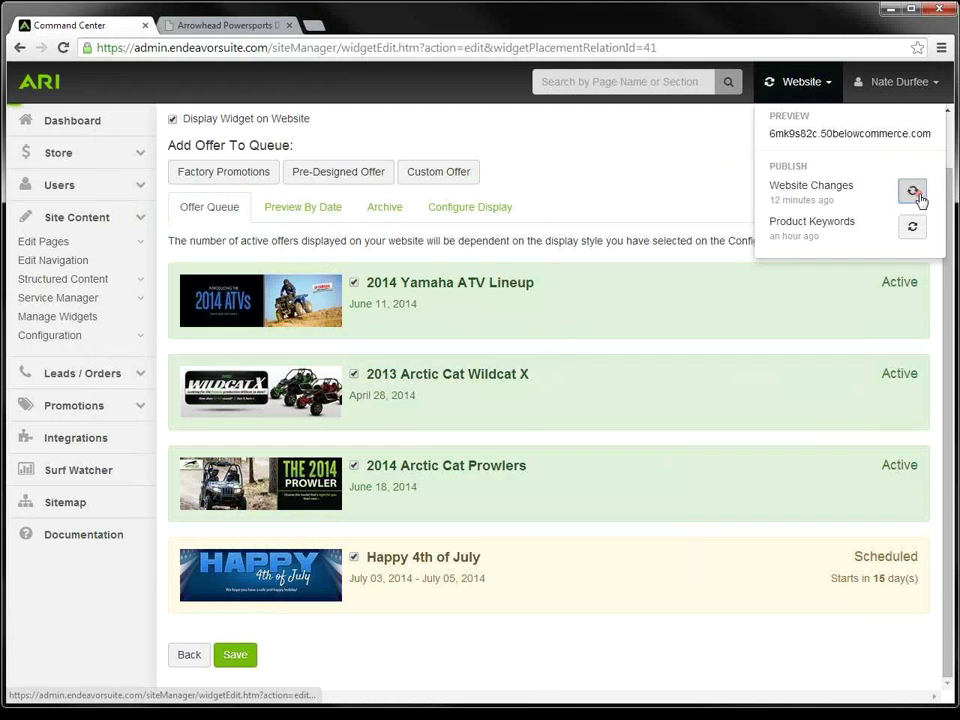
left_click(830, 88)
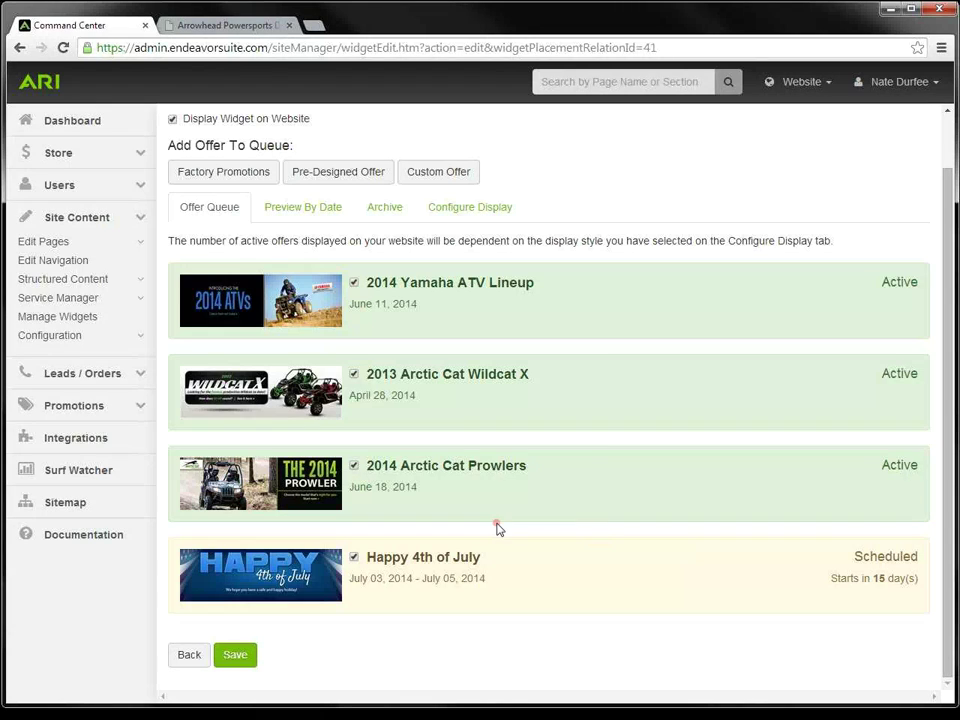
Step: Return to the dashboard and look over its news, update request, technical support and feedback sections
left_click(72, 126)
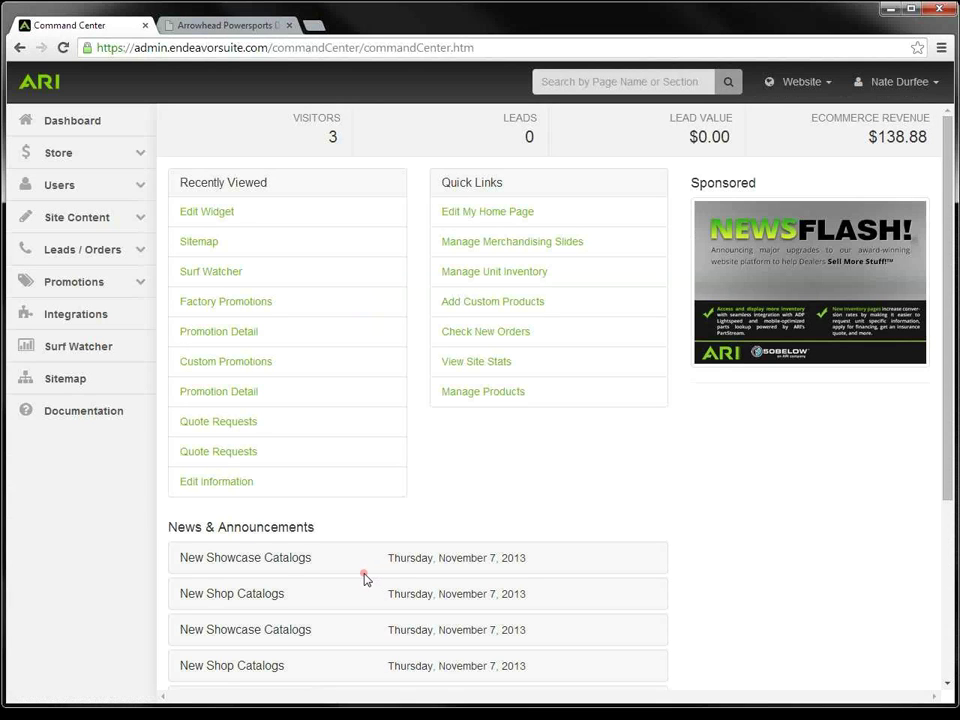
scroll(482, 514, "down", 3)
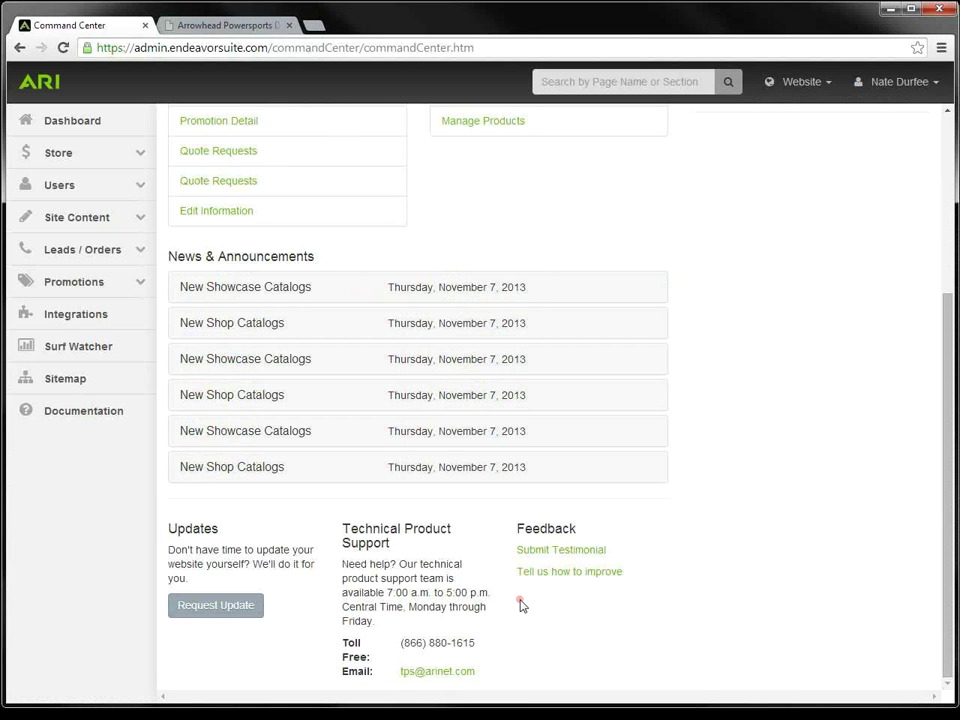
scroll(730, 604, "up", 3)
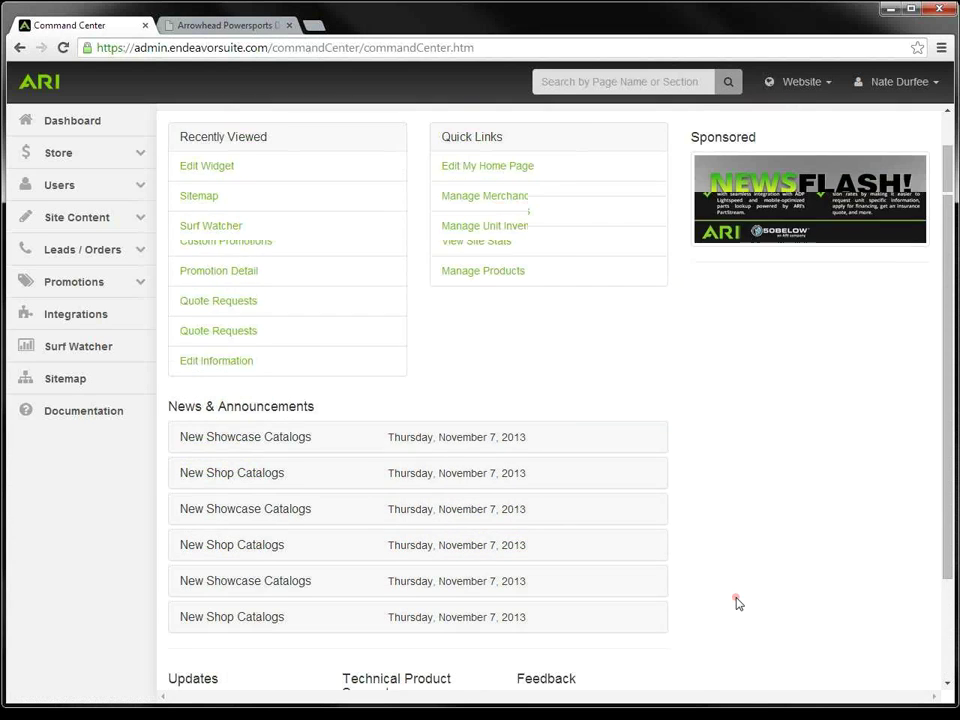